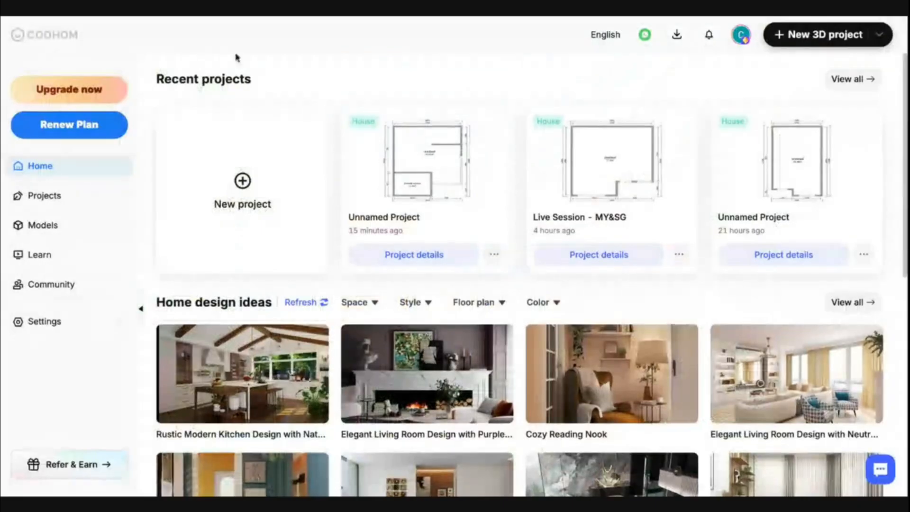
# Create a new House project and dismiss the welcome screen to reach the empty drawing area.
pyautogui.moveTo(254, 223)
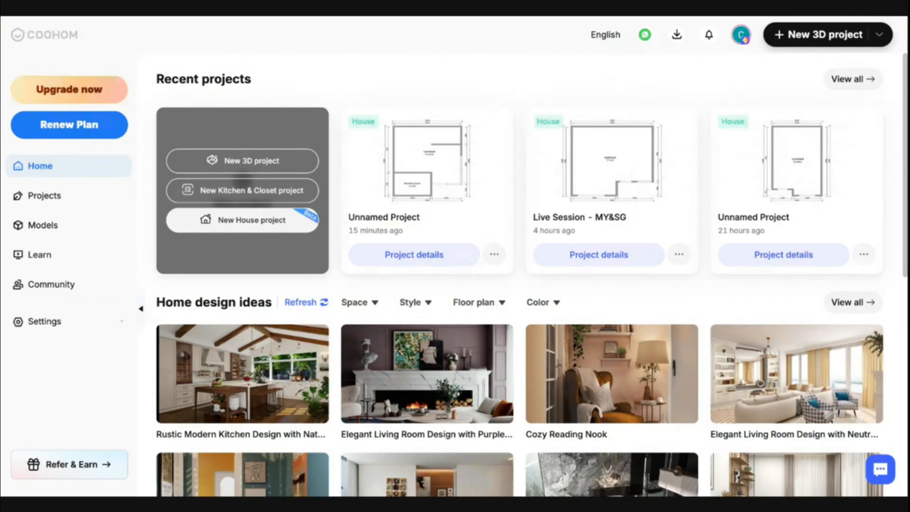
pyautogui.click(252, 221)
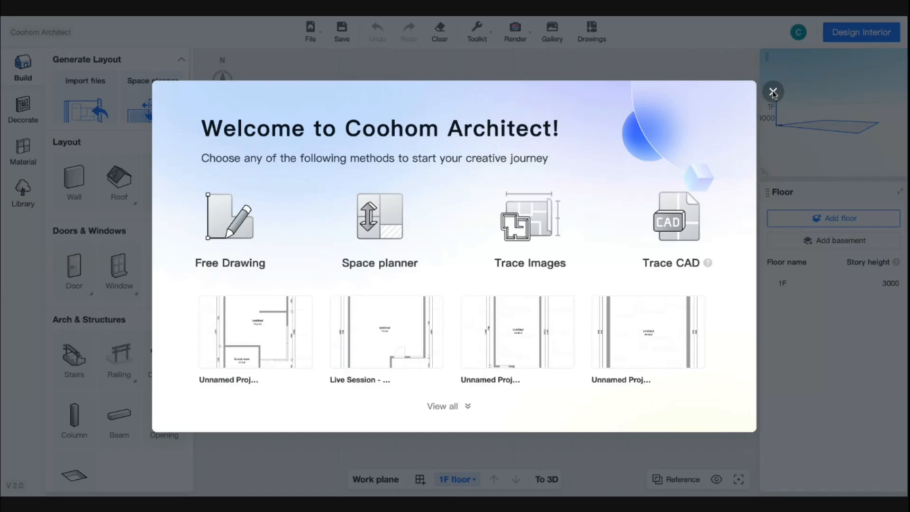
pyautogui.click(773, 92)
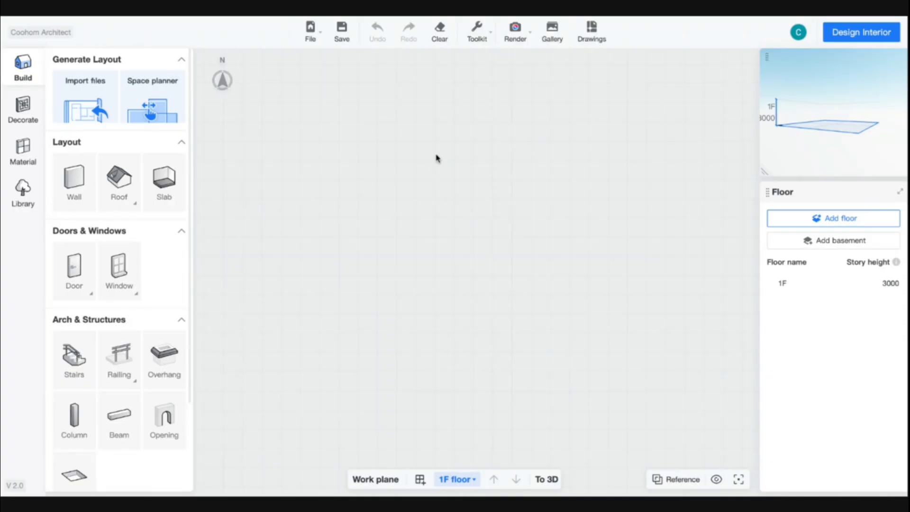
pyautogui.click(65, 169)
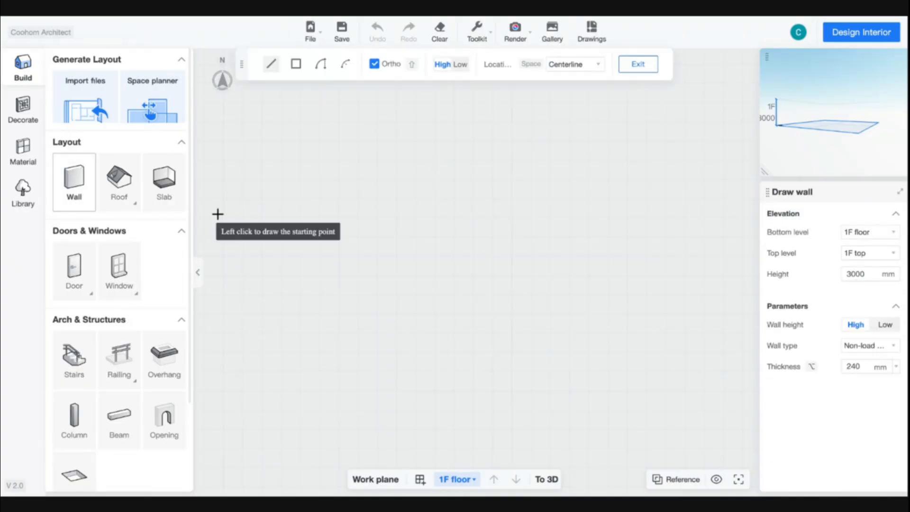
pyautogui.click(353, 142)
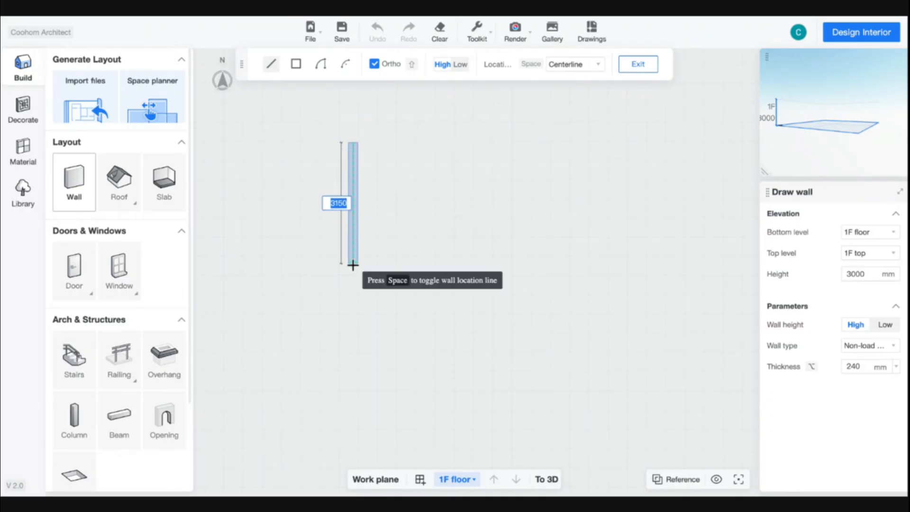
pyautogui.write('100000')
pyautogui.press('Return')
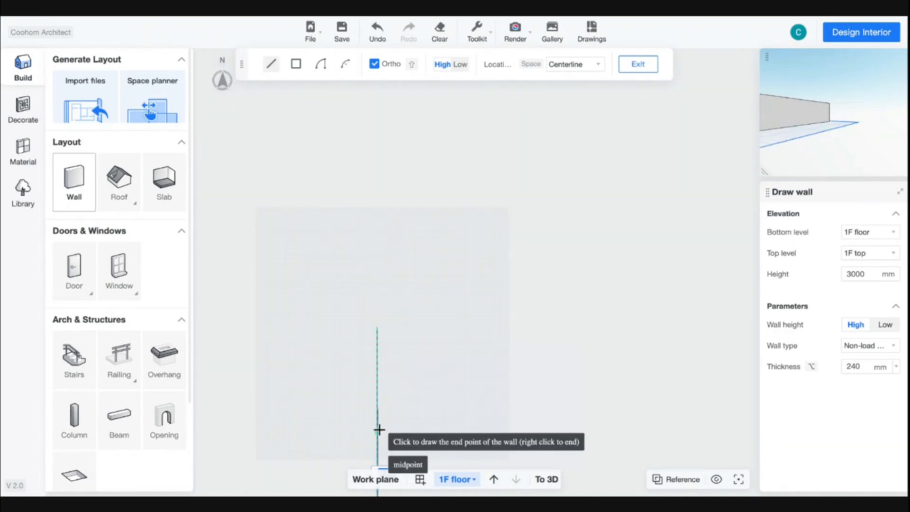
pyautogui.scroll(4, 378, 429)
pyautogui.scroll(-8, 377, 429)
pyautogui.rightClick(378, 429)
pyautogui.rightClick(382, 334)
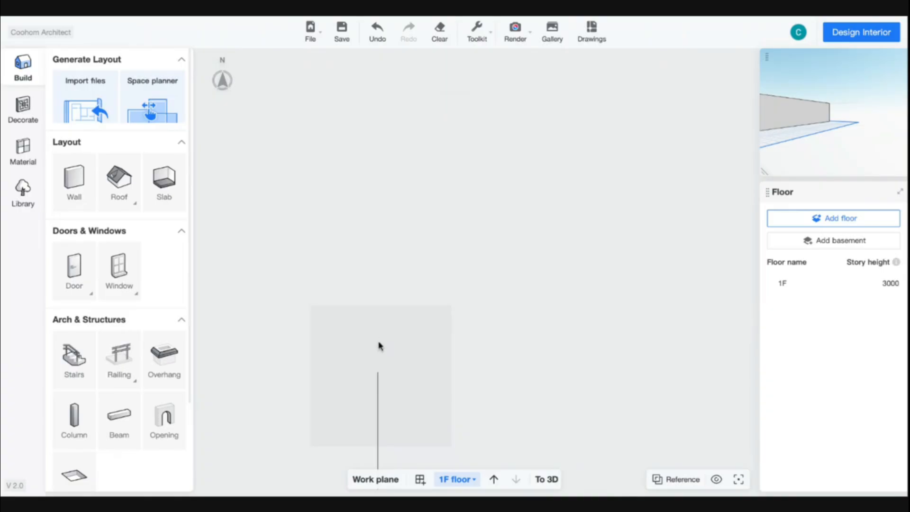
pyautogui.hotkey('ctrl', 'z')
# Draw a 10000 mm wall straight down, followed by a 4000 mm wall running right from its lower end.
pyautogui.press('w')
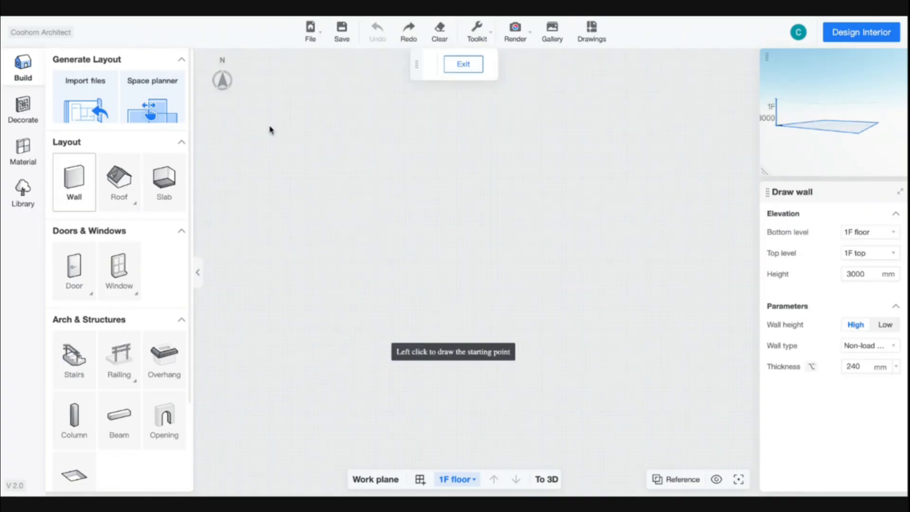
pyautogui.click(273, 126)
pyautogui.write('10000')
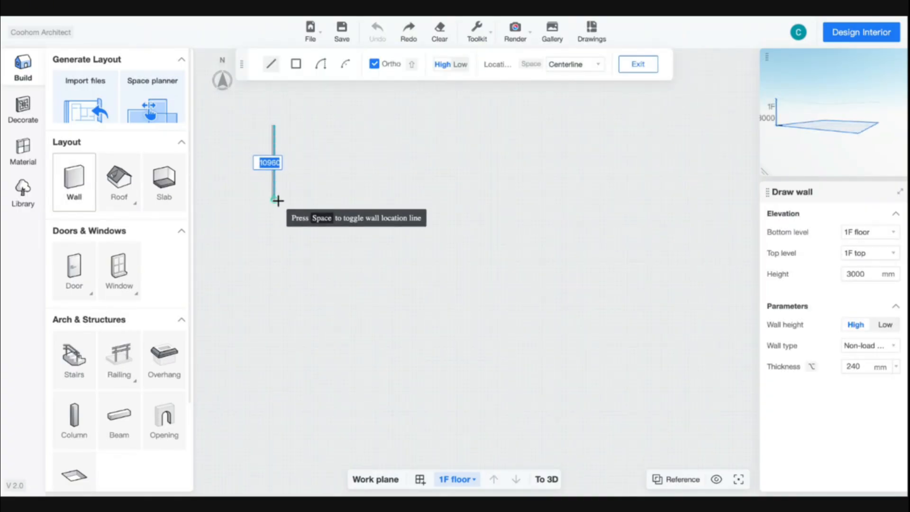
pyautogui.press('Return')
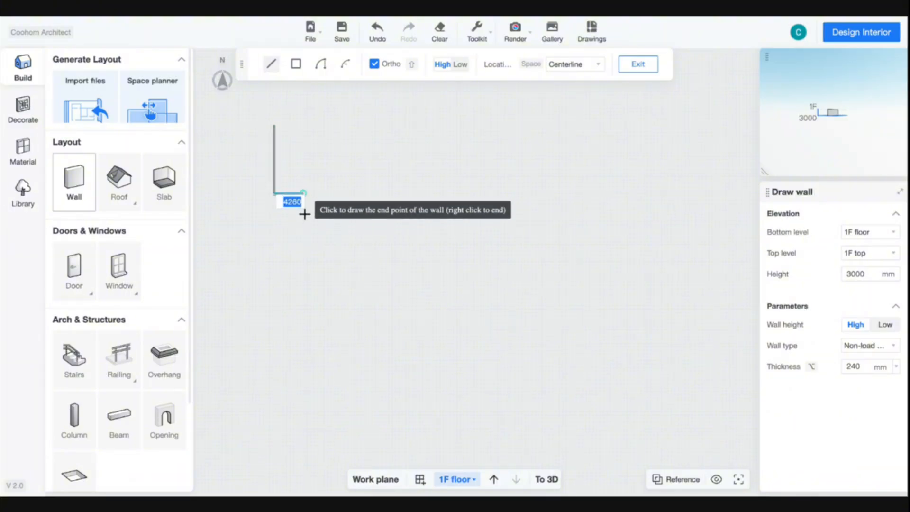
pyautogui.scroll(5, 305, 213)
pyautogui.write('4000')
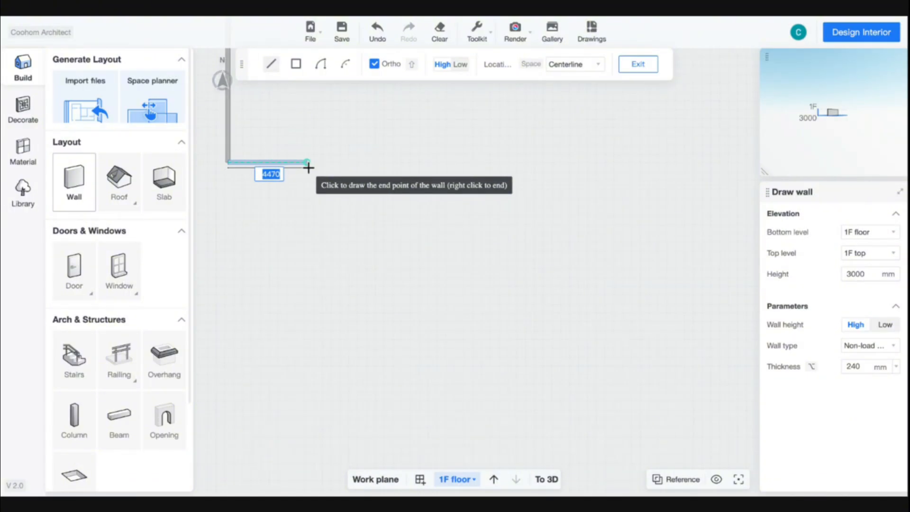
pyautogui.press('Return')
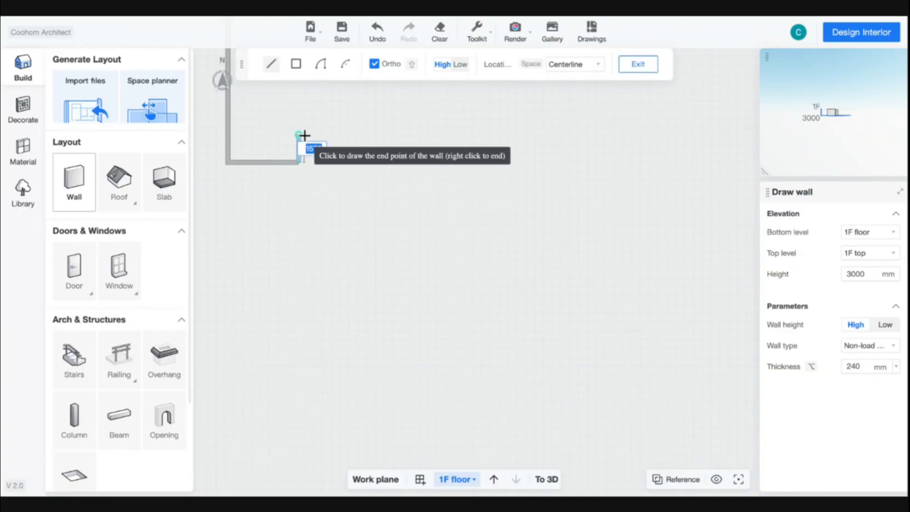
# Continue the outline with a short wall going up and a 3000 mm wall going right, and finish the wall chain.
pyautogui.press('BackSpace')
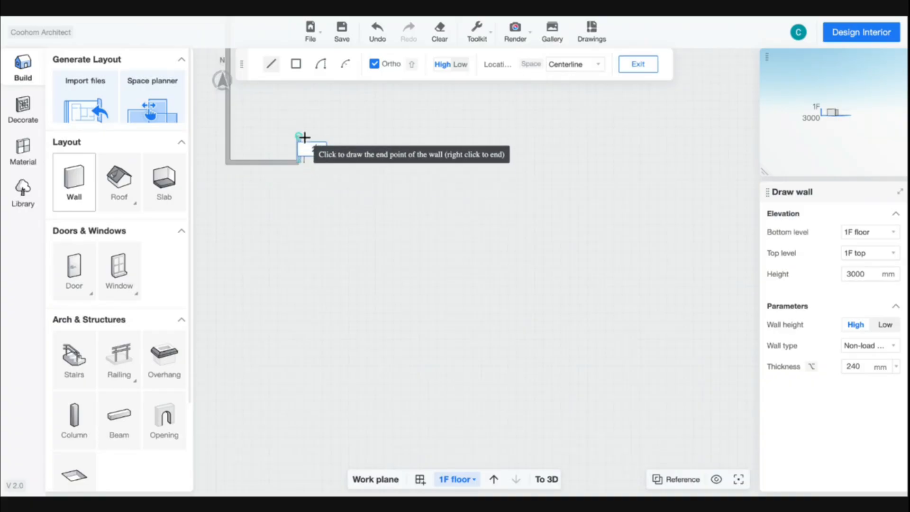
pyautogui.press('Return')
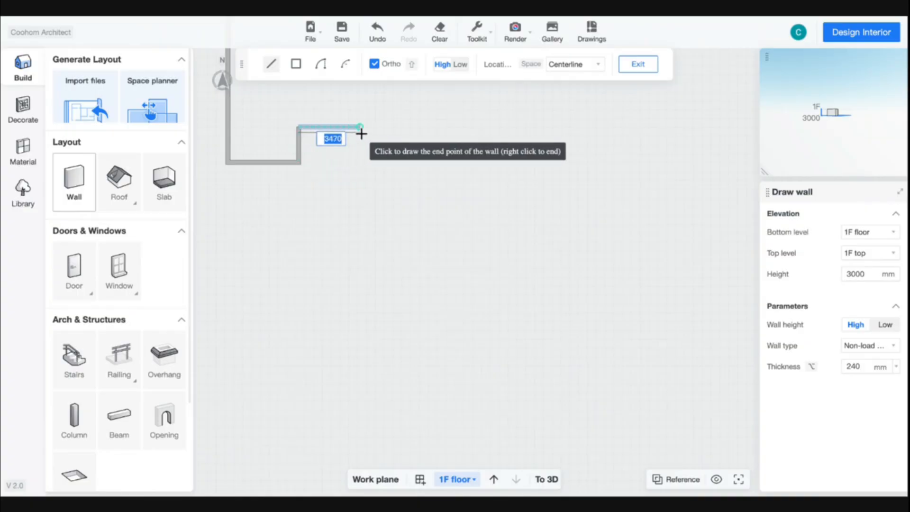
pyautogui.write('30')
pyautogui.press('Return')
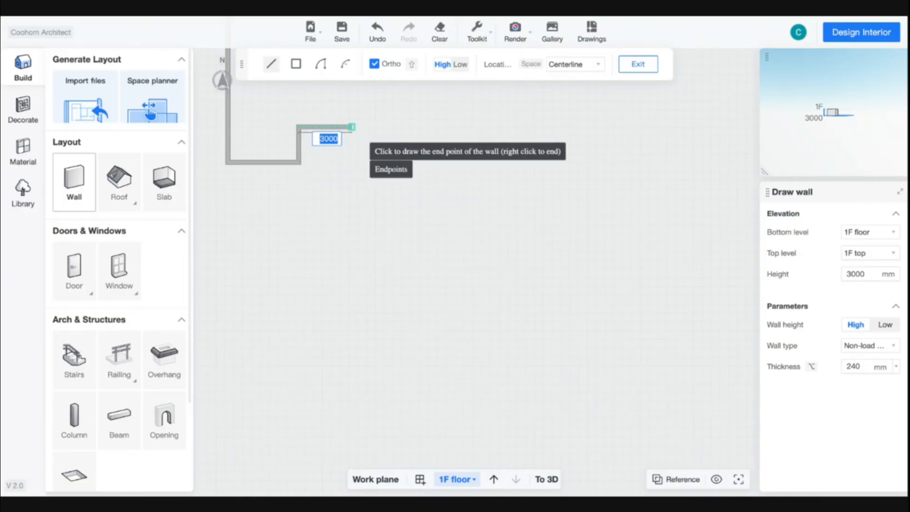
pyautogui.rightClick(339, 147)
pyautogui.rightClick(337, 148)
# Close the outline with a wall going up from the open end to the far wall's top level and a 7000 mm wall across the top.
pyautogui.moveTo(334, 174); pyautogui.dragTo(414, 265)
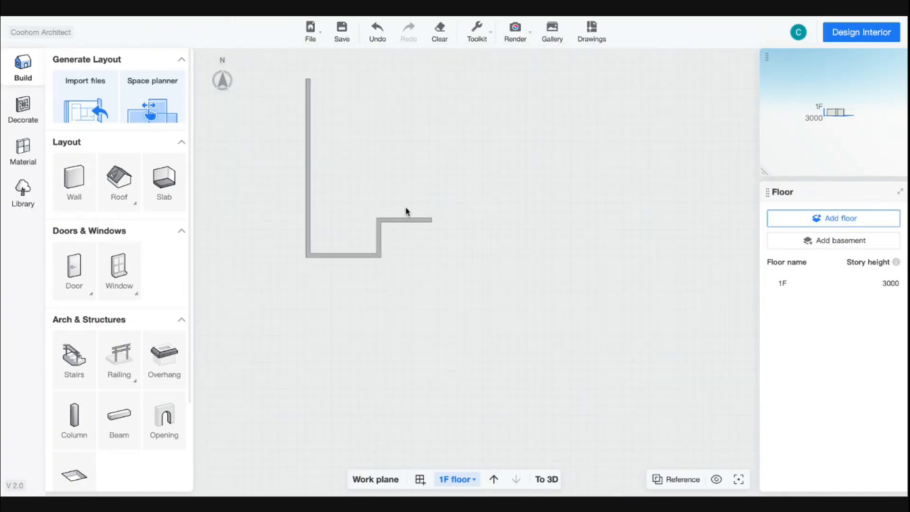
pyautogui.scroll(4, 405, 204)
pyautogui.moveTo(446, 176); pyautogui.dragTo(454, 298)
pyautogui.click(76, 179)
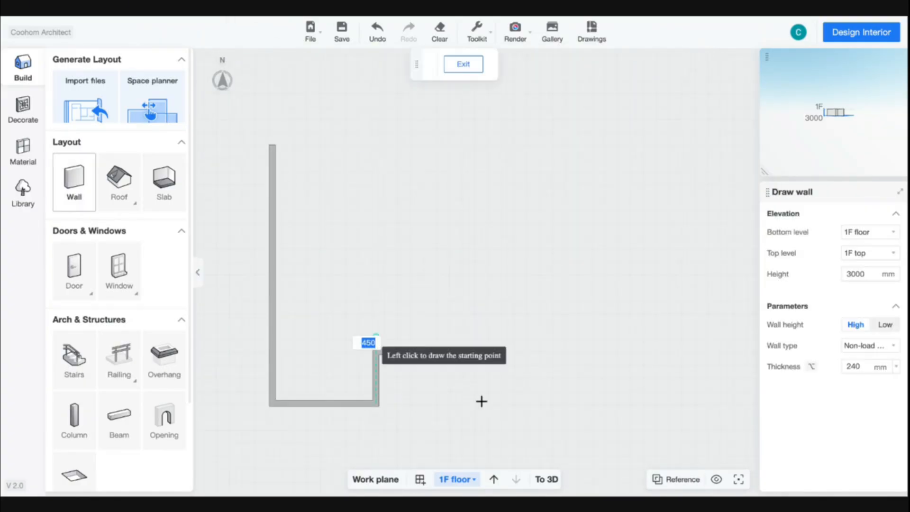
pyautogui.click(454, 351)
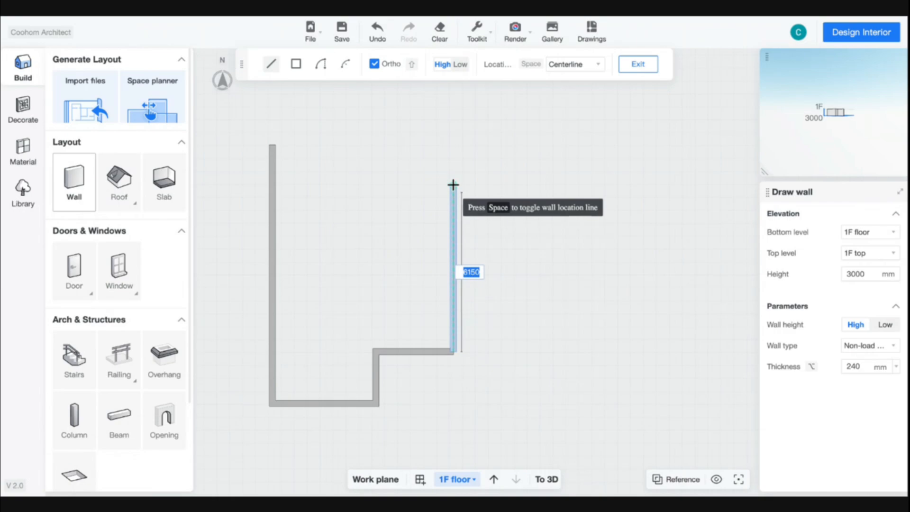
pyautogui.click(452, 145)
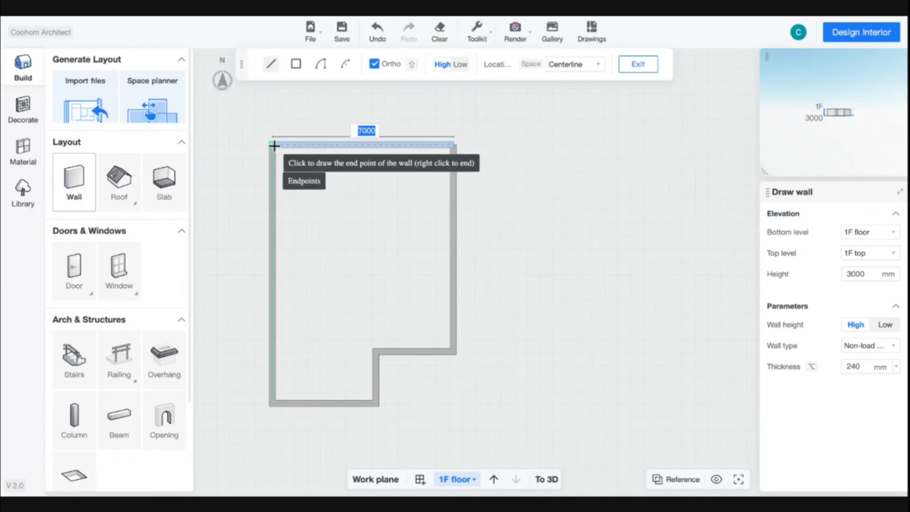
pyautogui.click(273, 145)
pyautogui.rightClick(274, 146)
pyautogui.rightClick(273, 146)
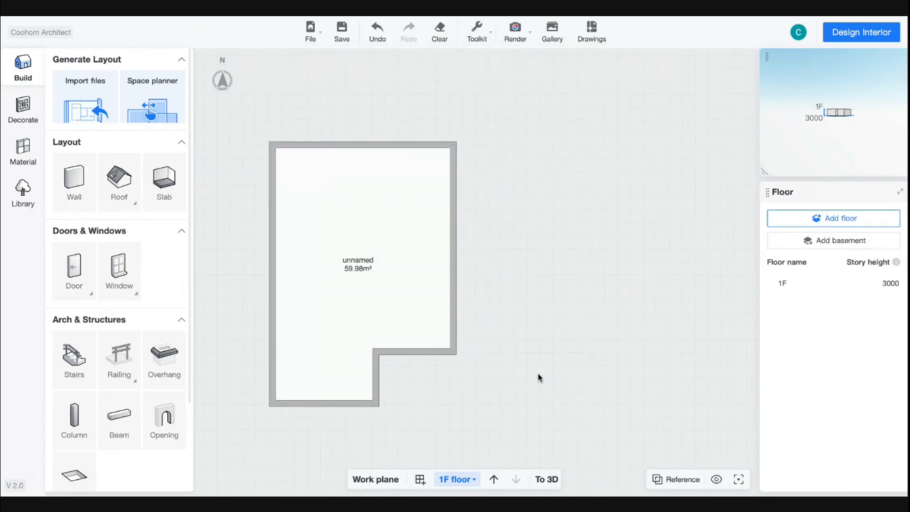
# Switch to the 3D view, reset it to frame the building, and look into the room from above.
pyautogui.click(546, 479)
pyautogui.scroll(1, 476, 270)
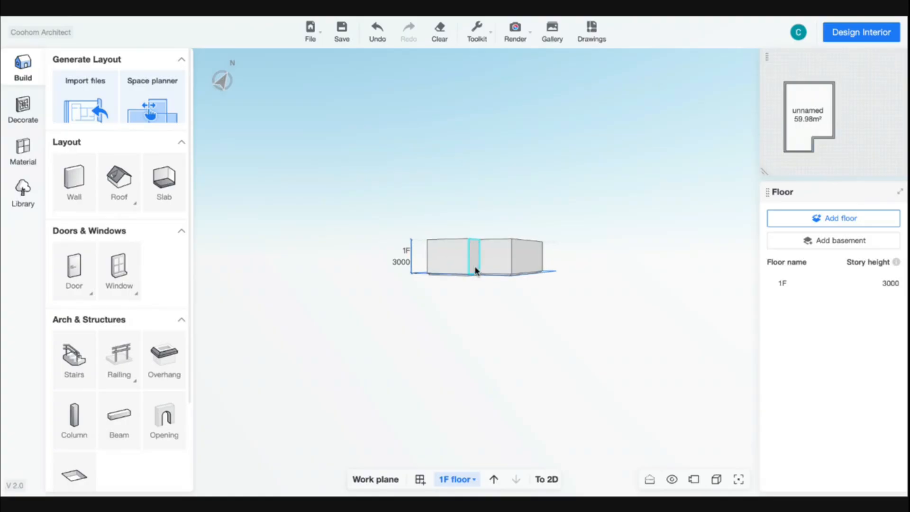
pyautogui.moveTo(480, 252); pyautogui.dragTo(464, 253, button='right')
pyautogui.click(738, 479)
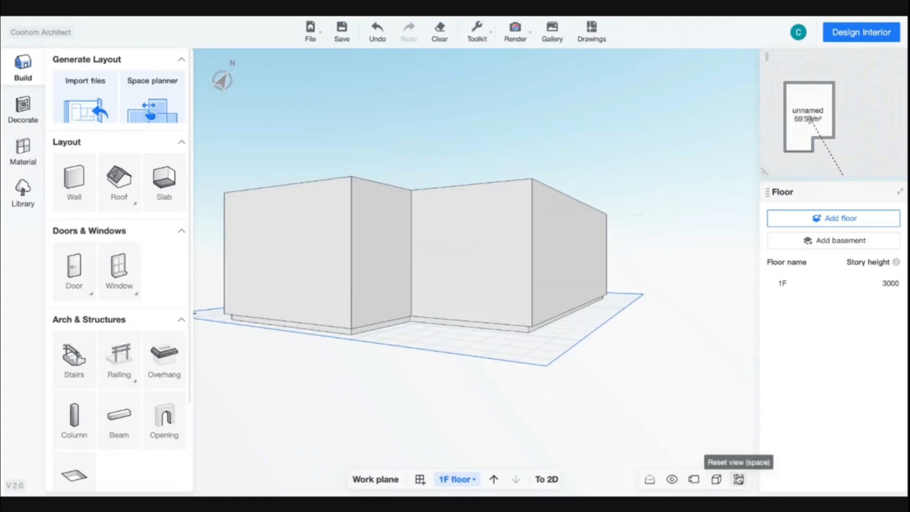
pyautogui.moveTo(414, 390); pyautogui.dragTo(610, 346)
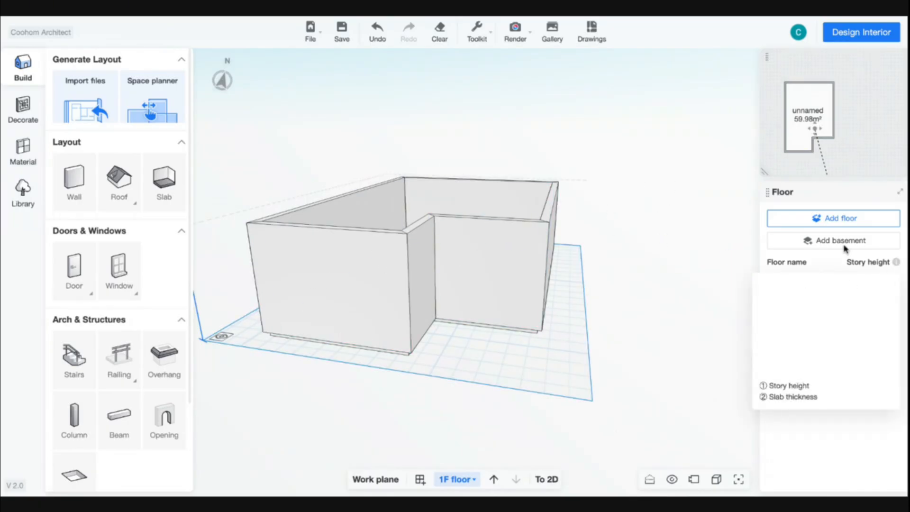
# Set the story height of floor 1F to 3500 mm.
pyautogui.click(887, 286)
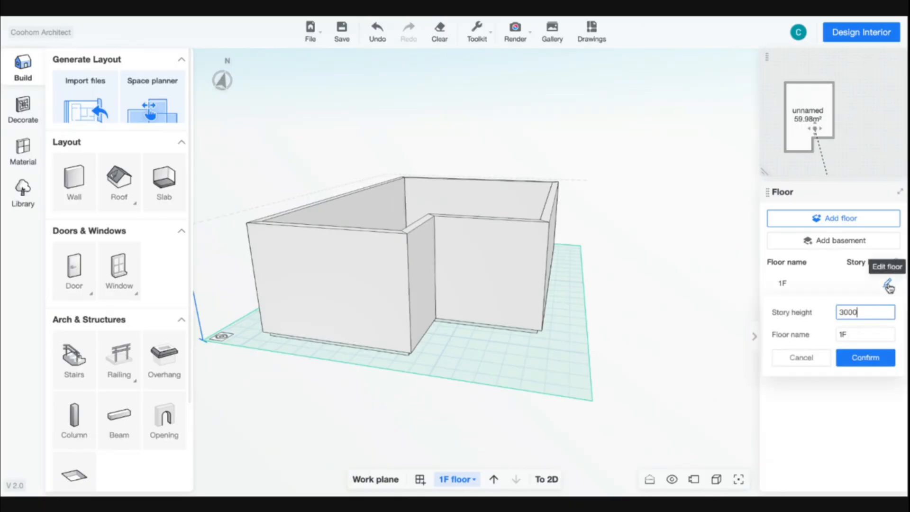
pyautogui.doubleClick(860, 310)
pyautogui.write('3')
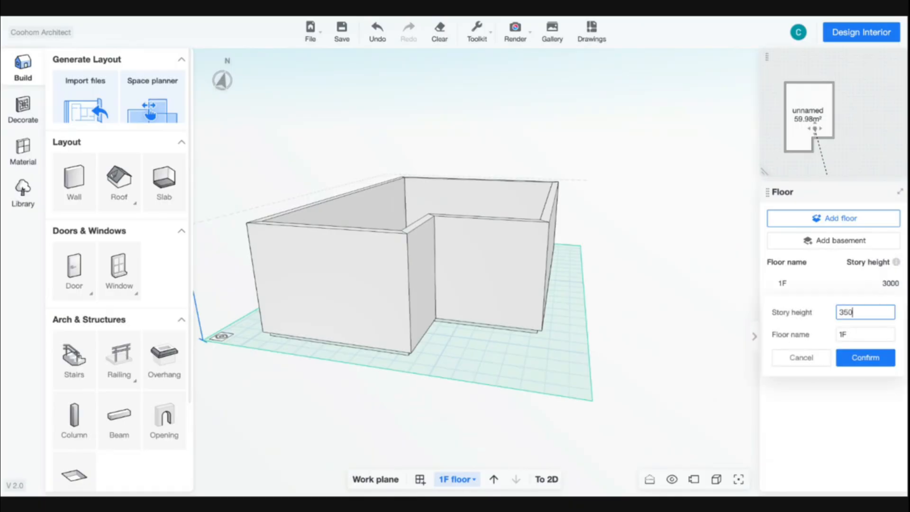
pyautogui.click(858, 358)
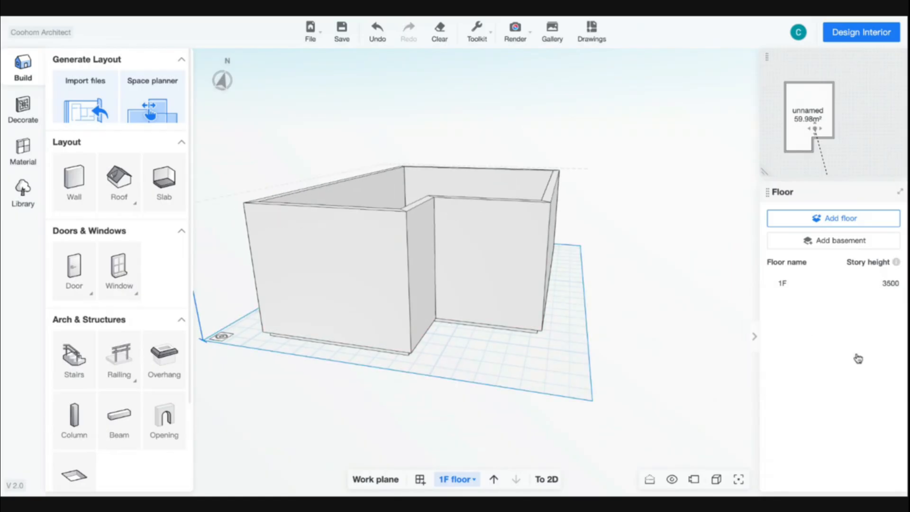
# Set the thickness of the room's floor slab to 500 mm.
pyautogui.moveTo(608, 325); pyautogui.dragTo(584, 353)
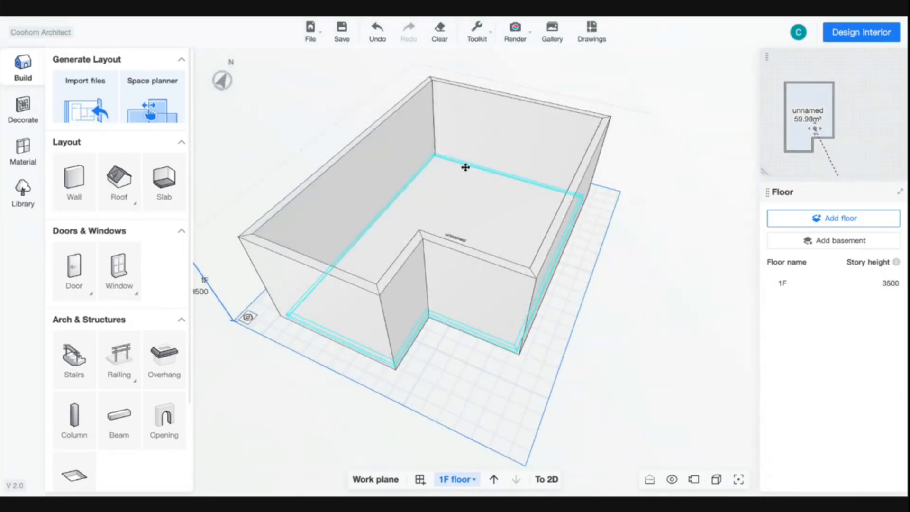
pyautogui.click(453, 202)
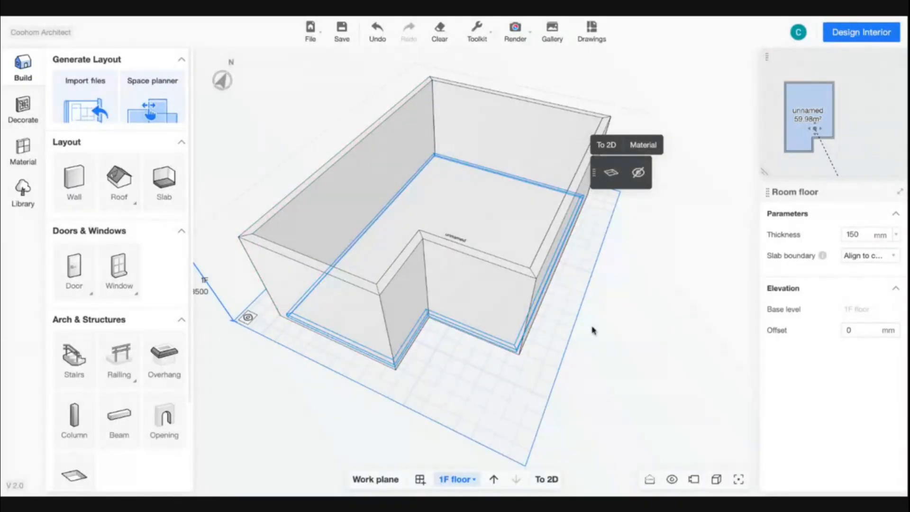
pyautogui.moveTo(592, 330); pyautogui.dragTo(611, 327)
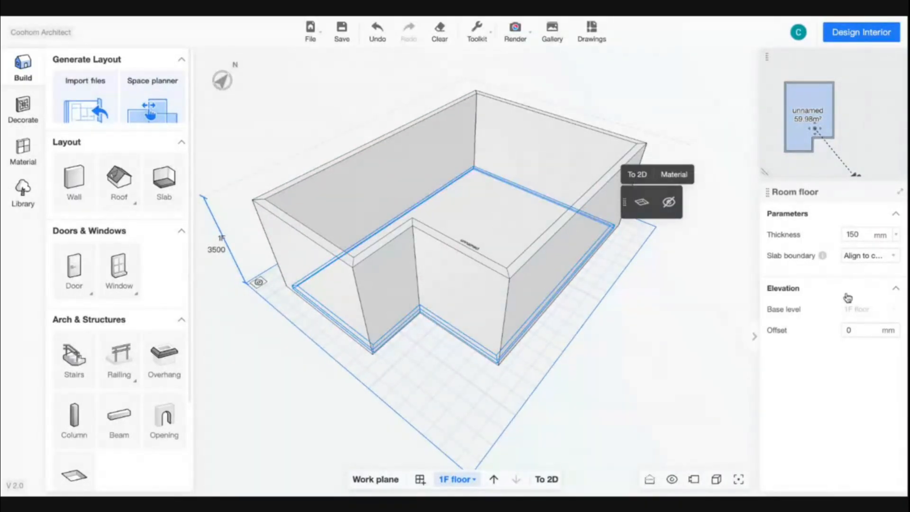
pyautogui.click(846, 234)
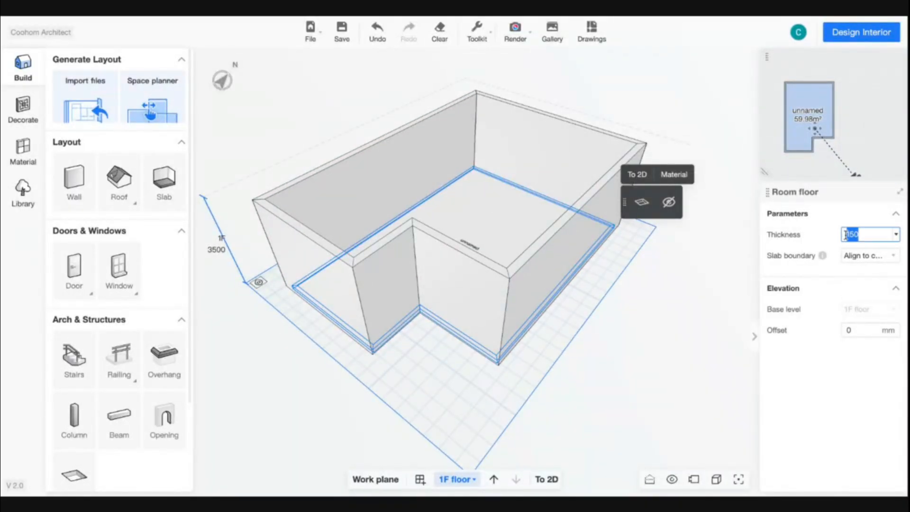
pyautogui.write('1500')
pyautogui.press('Return')
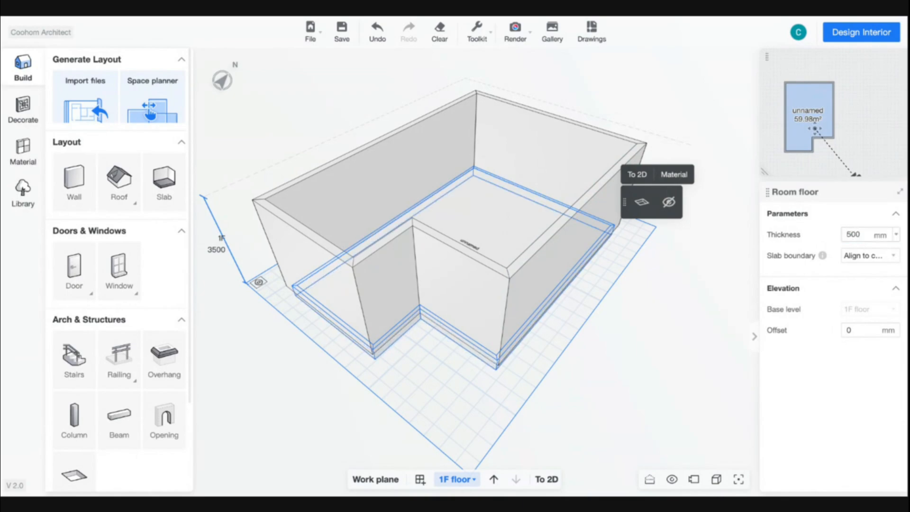
# Set the room floor's elevation offset to 500 mm.
pyautogui.moveTo(673, 261); pyautogui.dragTo(701, 319)
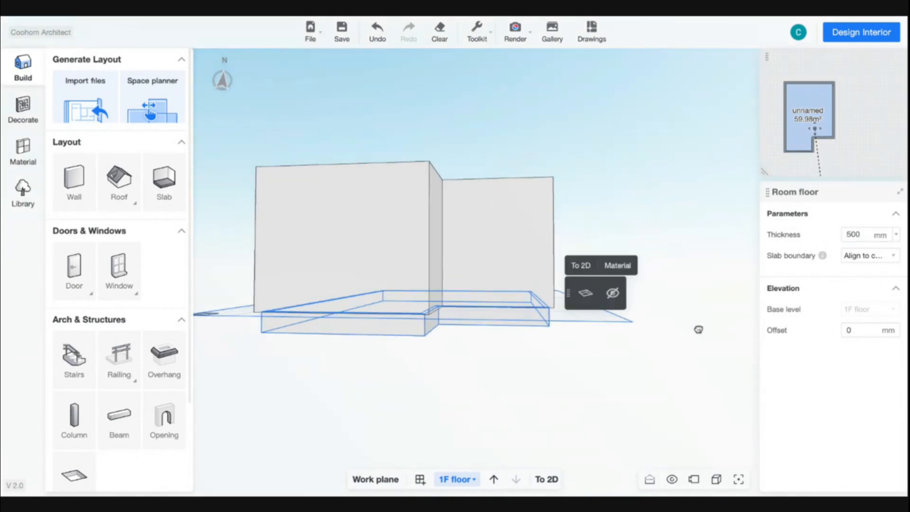
pyautogui.click(858, 336)
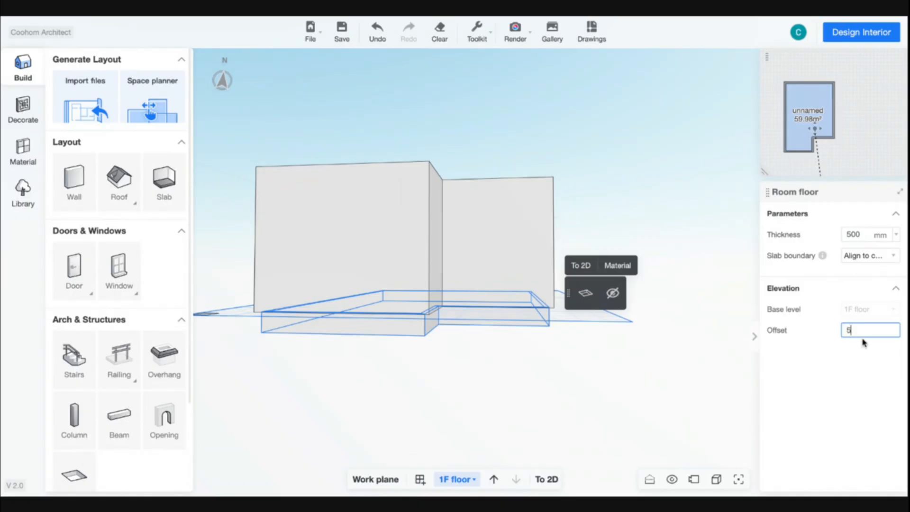
pyautogui.press('Return')
pyautogui.moveTo(662, 302); pyautogui.dragTo(630, 336)
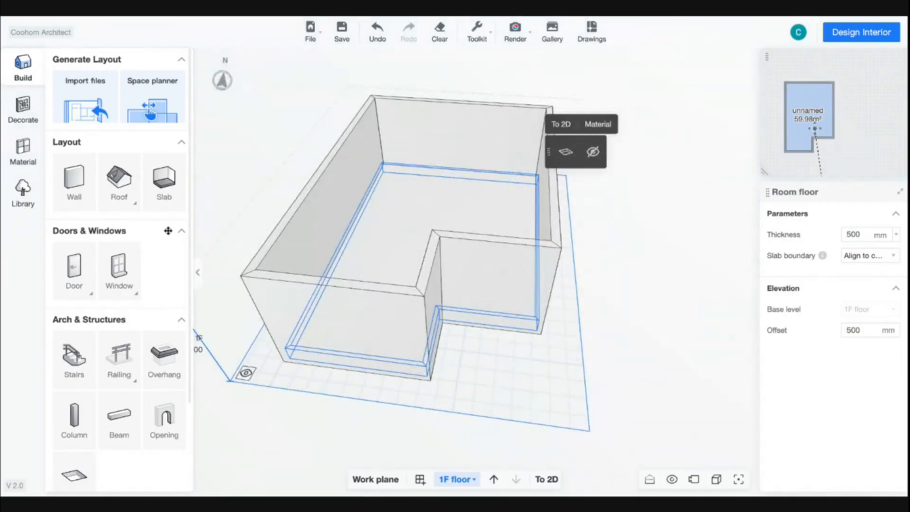
# Place a single door in the recessed front wall and set its level offset to 500 mm.
pyautogui.click(83, 262)
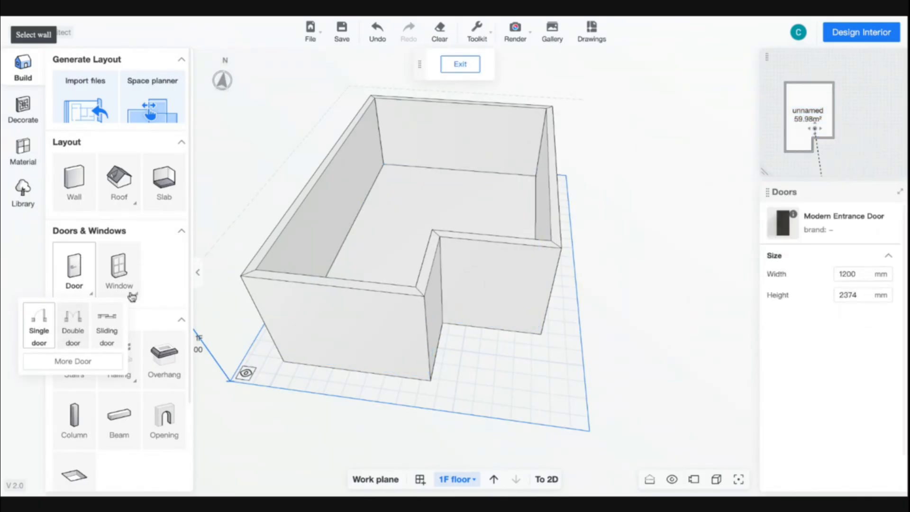
pyautogui.click(489, 307)
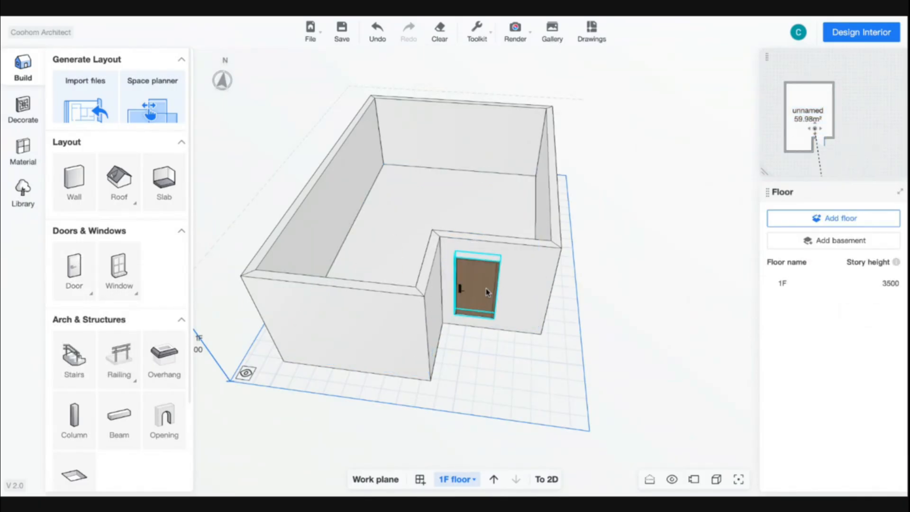
pyautogui.click(488, 313)
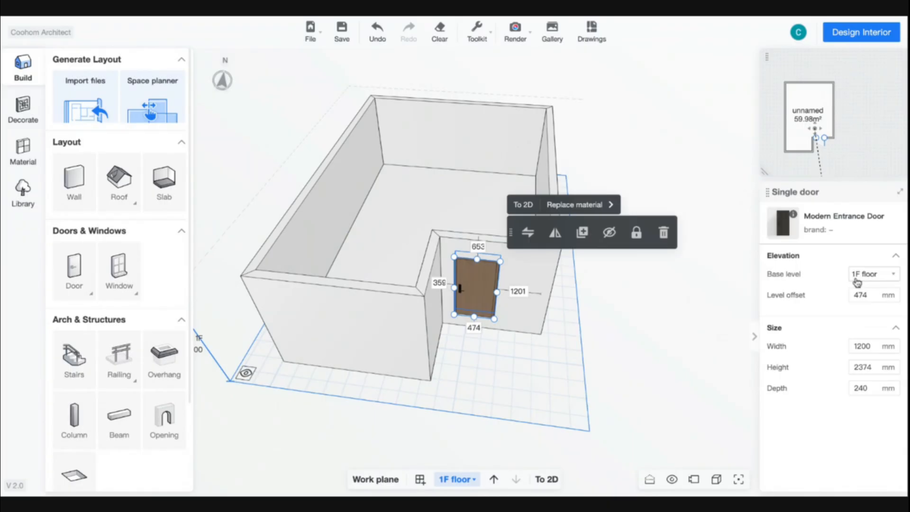
pyautogui.click(856, 290)
pyautogui.write('500')
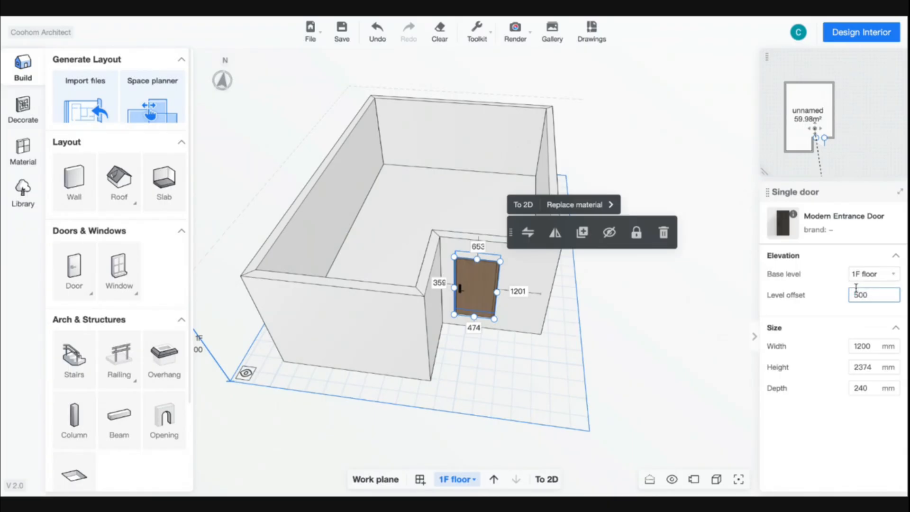
pyautogui.press('Return')
pyautogui.click(664, 304)
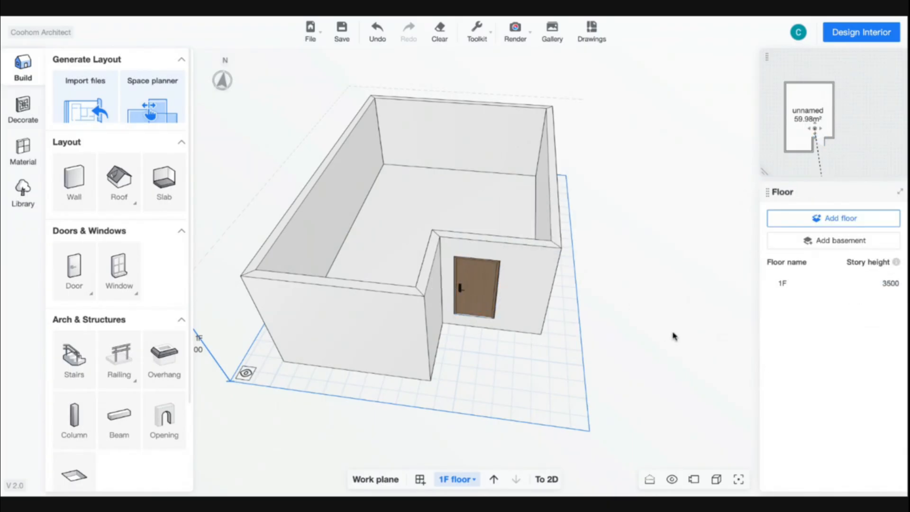
# Inspect the door from outside and inside the room, and remove it from the recessed front wall.
pyautogui.moveTo(553, 345); pyautogui.dragTo(534, 332)
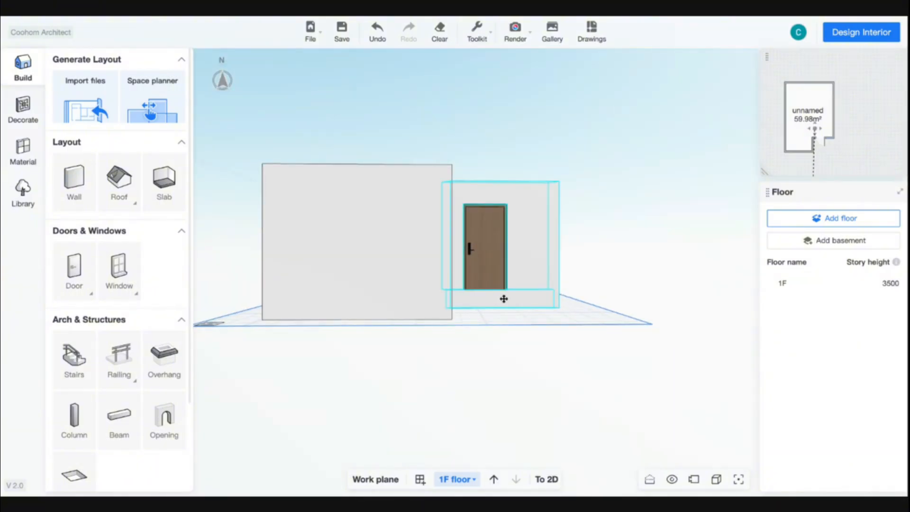
pyautogui.scroll(5, 504, 299)
pyautogui.moveTo(453, 337); pyautogui.dragTo(425, 341)
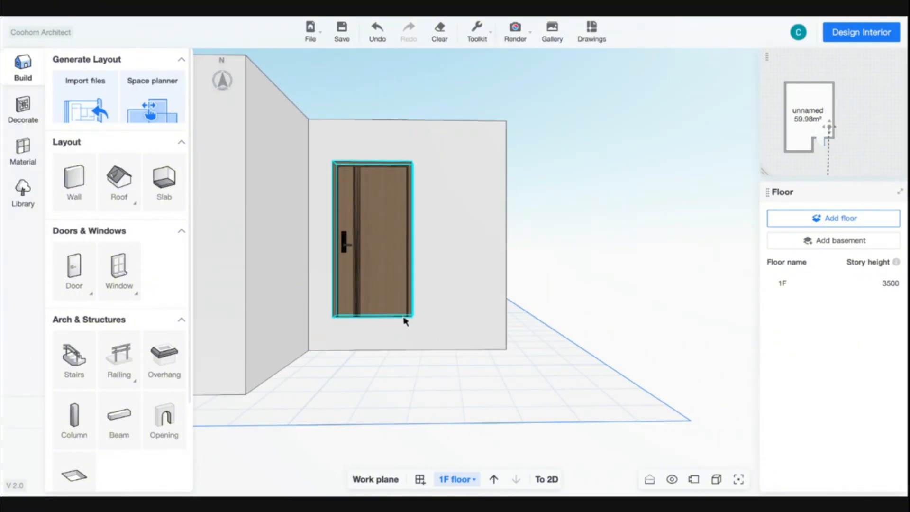
pyautogui.moveTo(600, 262)
pyautogui.mouseDown()
pyautogui.moveTo(410, 325)
pyautogui.moveTo(266, 320)
pyautogui.moveTo(489, 298)
pyautogui.moveTo(382, 360)
pyautogui.moveTo(441, 356)
pyautogui.moveTo(387, 348)
pyautogui.mouseUp()
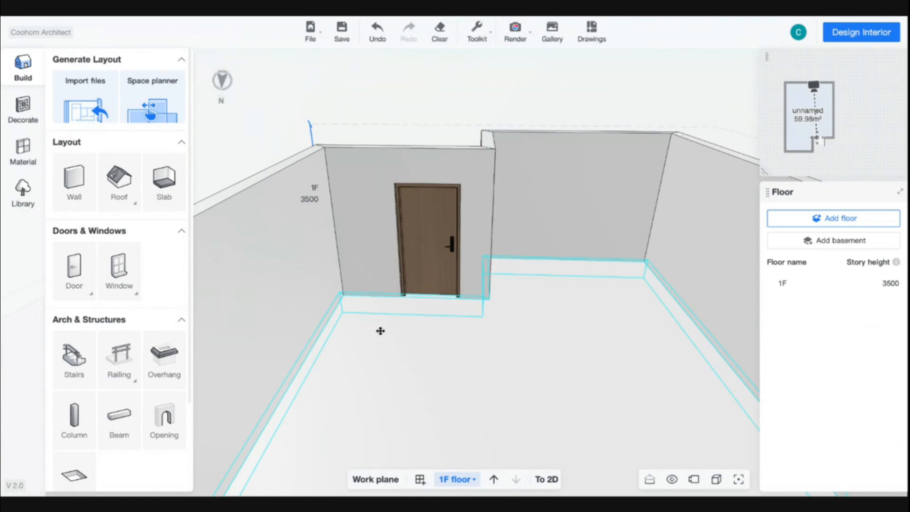
pyautogui.moveTo(387, 336); pyautogui.dragTo(658, 352)
pyautogui.click(473, 271)
pyautogui.moveTo(473, 271); pyautogui.dragTo(288, 260)
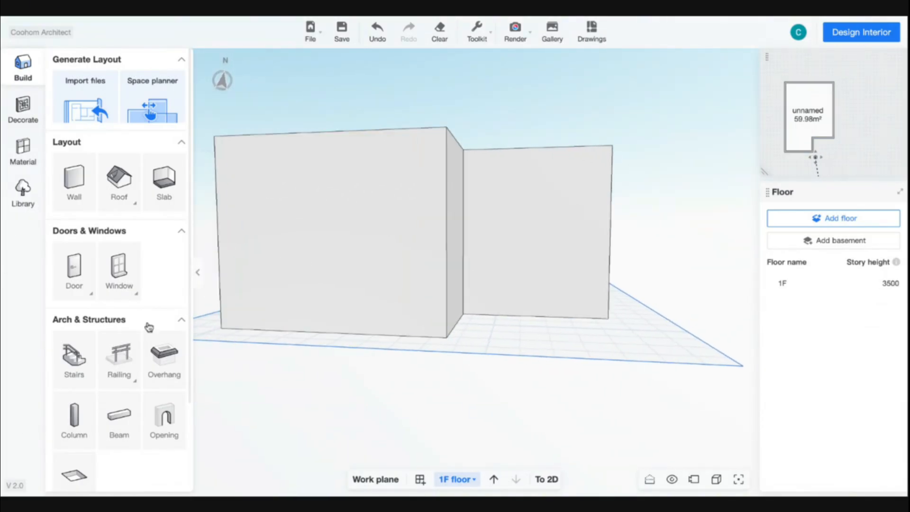
# Open the 3D modelling workspace and dismiss its plugin panel for hidden components.
pyautogui.scroll(-3, 149, 327)
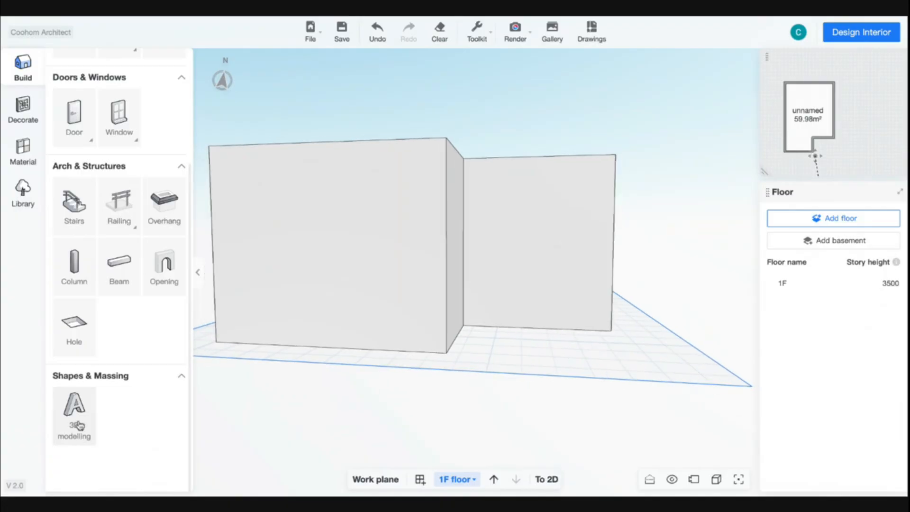
pyautogui.scroll(3, 114, 393)
pyautogui.scroll(-3, 122, 209)
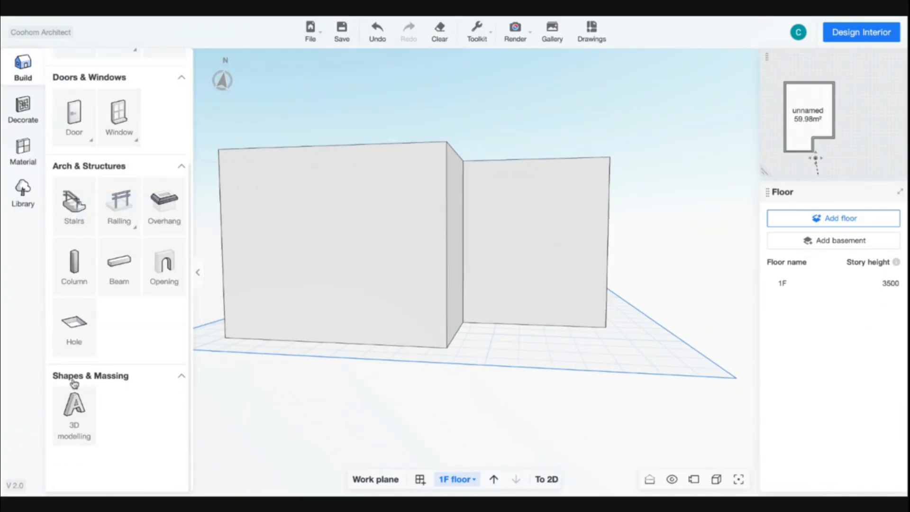
pyautogui.scroll(3, 80, 304)
pyautogui.scroll(-3, 59, 212)
pyautogui.click(76, 417)
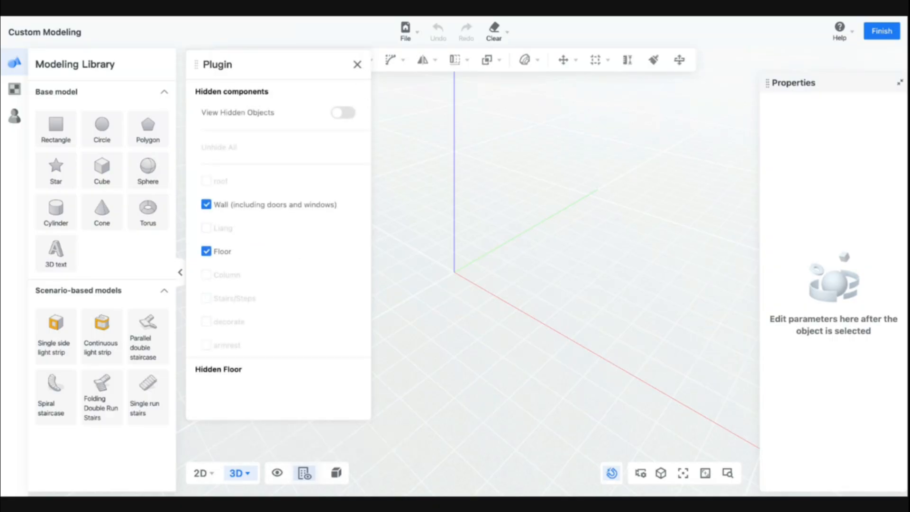
pyautogui.click(357, 66)
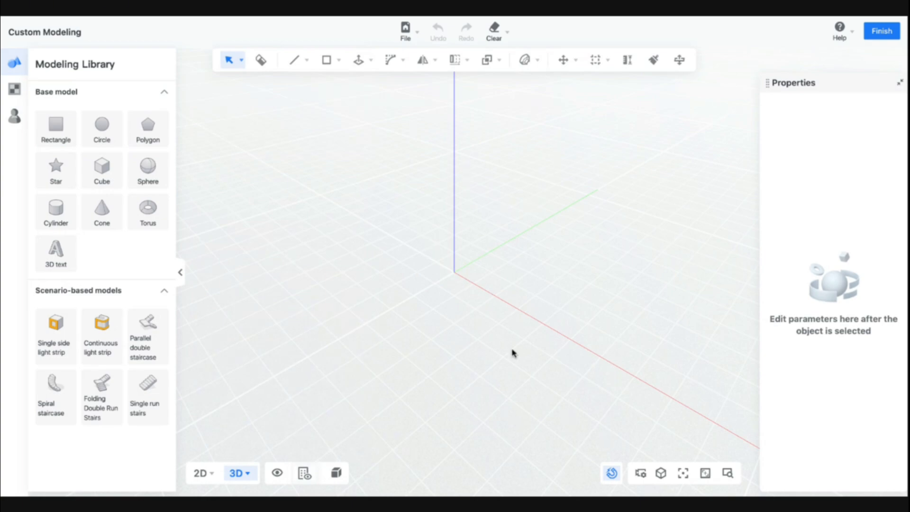
# Frame the building and display it in Material + Wireframe Mode.
pyautogui.click(687, 470)
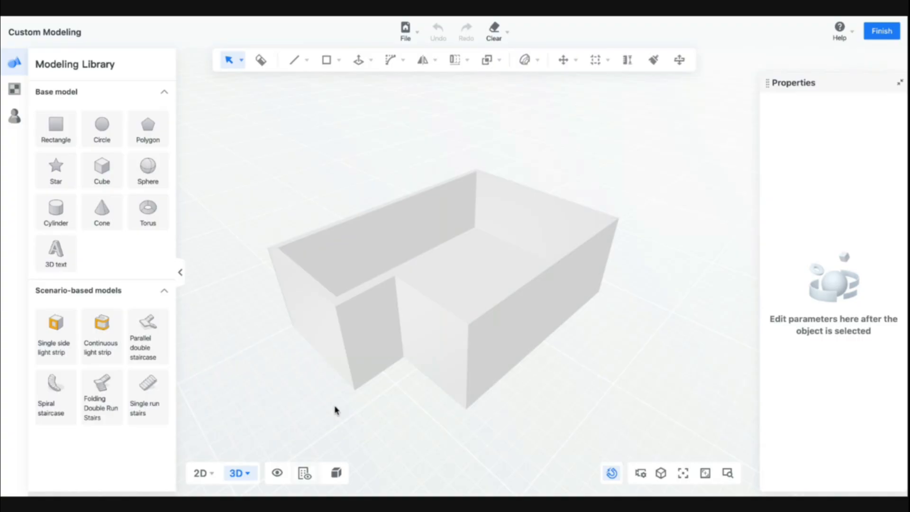
pyautogui.moveTo(335, 410); pyautogui.dragTo(330, 376, button='right')
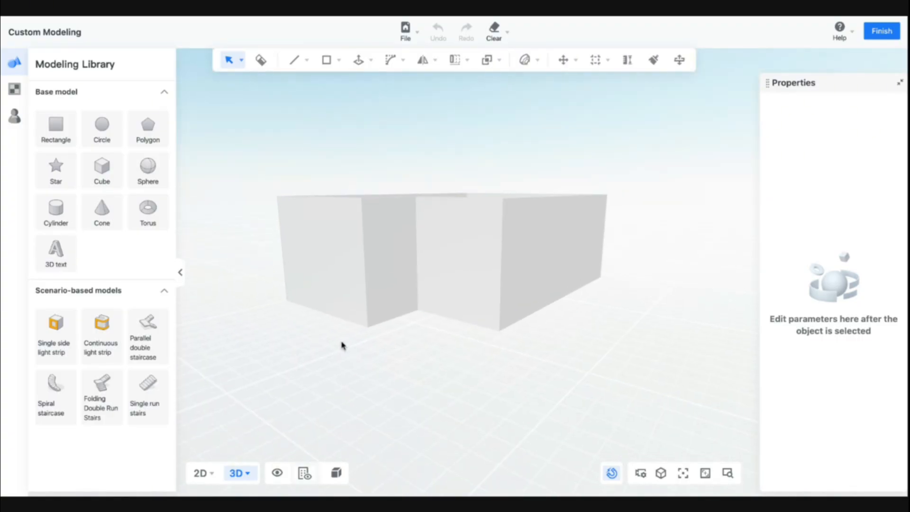
pyautogui.scroll(1, 343, 345)
pyautogui.scroll(2, 342, 345)
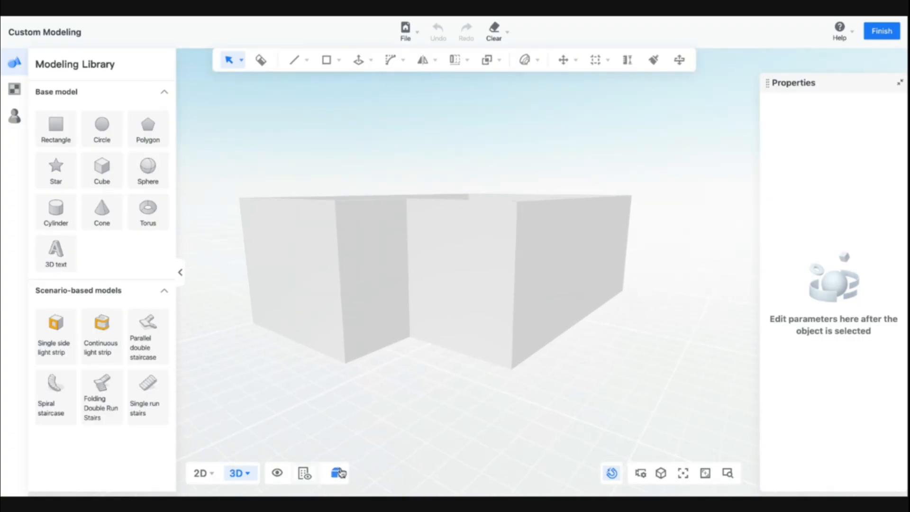
pyautogui.click(337, 472)
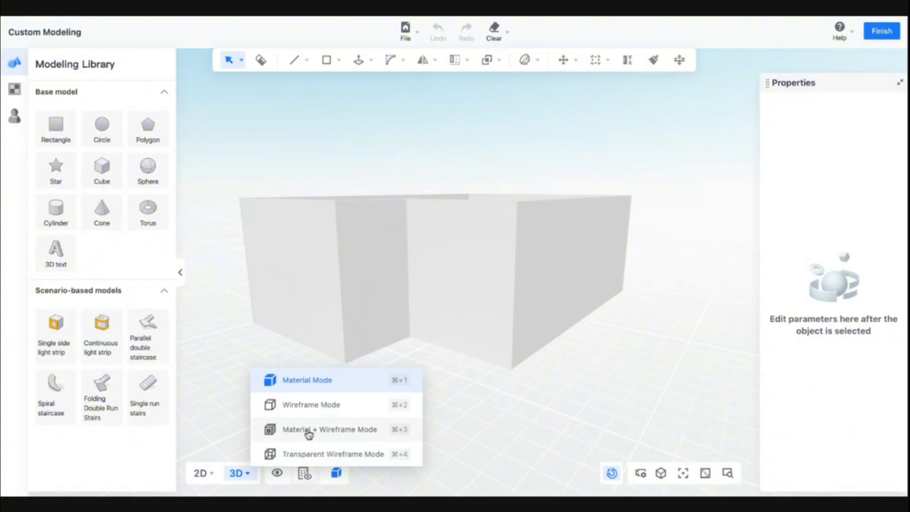
pyautogui.click(337, 430)
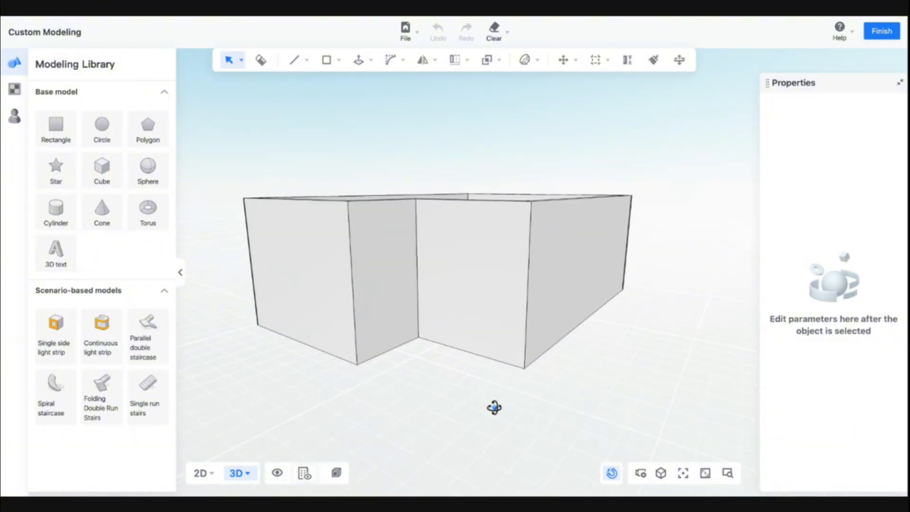
# Draw a 4240 by 500 mm rectangle along the base of the projecting front wall.
pyautogui.moveTo(493, 408); pyautogui.dragTo(574, 395)
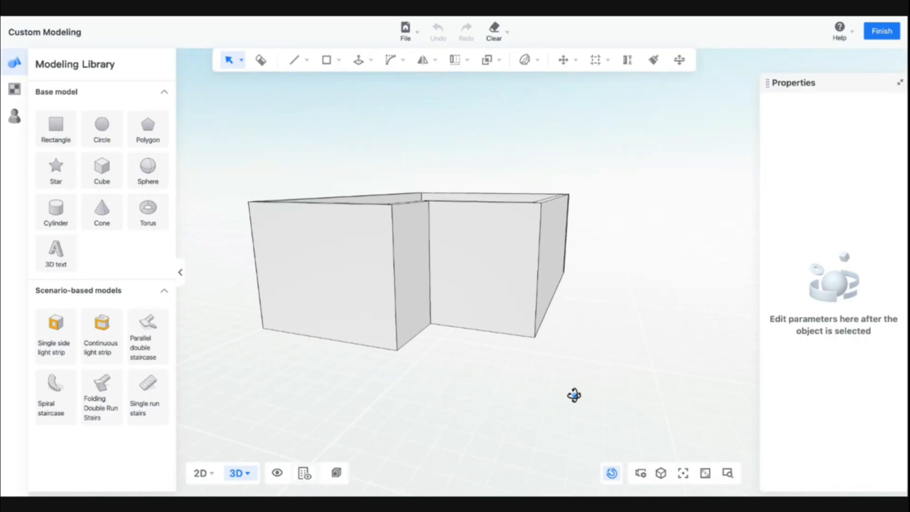
pyautogui.moveTo(384, 375); pyautogui.dragTo(451, 376)
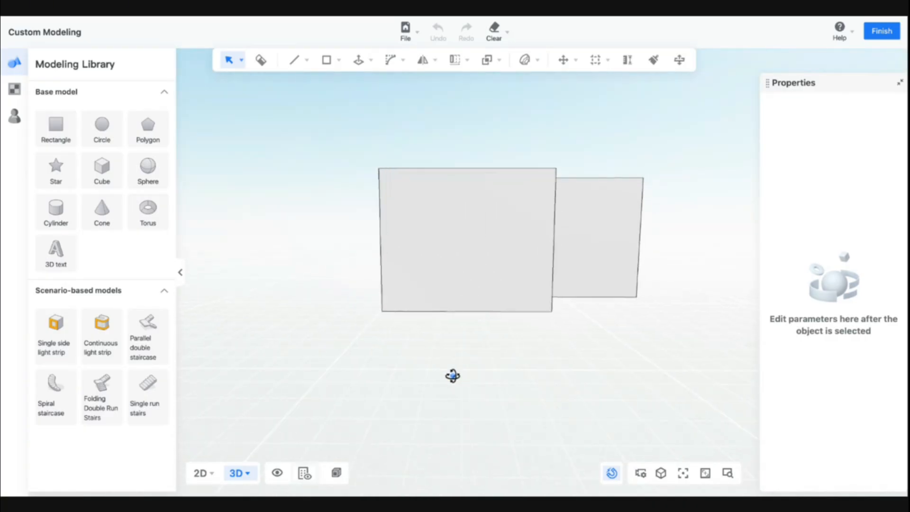
pyautogui.scroll(4, 453, 375)
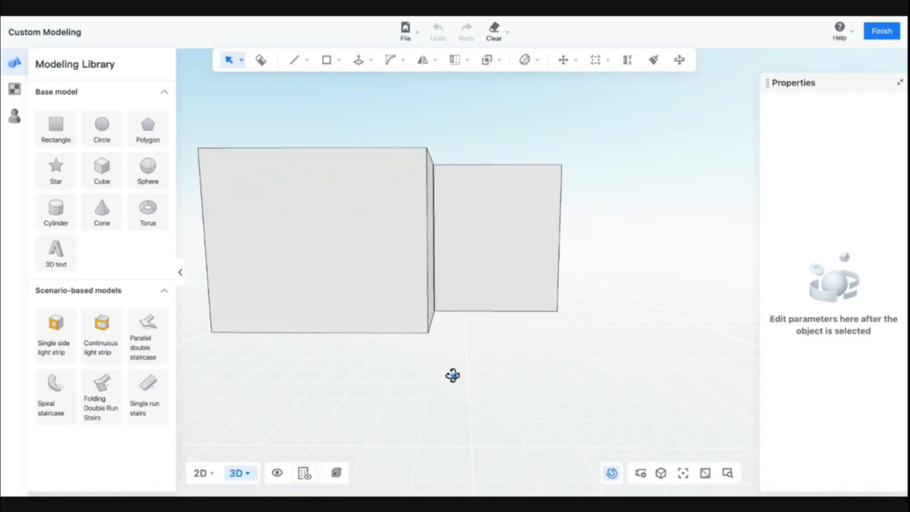
pyautogui.scroll(-3, 452, 375)
pyautogui.scroll(2, 396, 183)
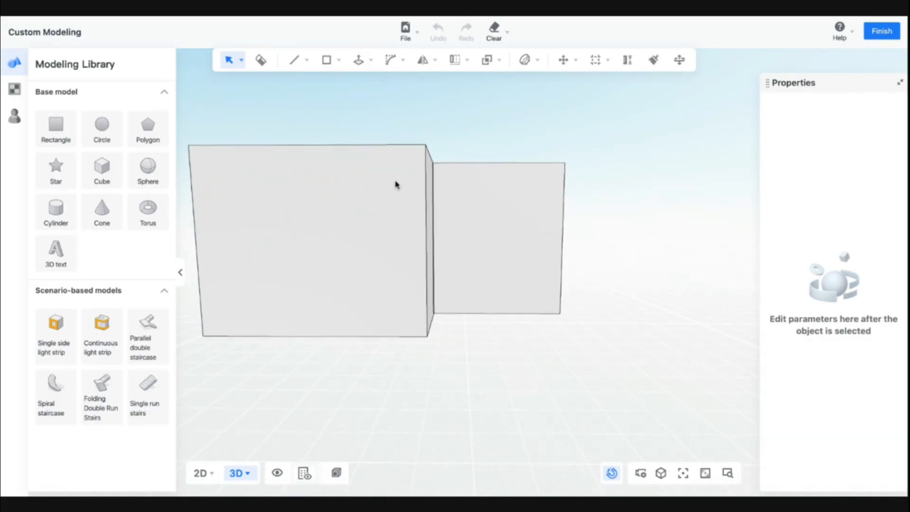
pyautogui.click(339, 60)
pyautogui.click(322, 86)
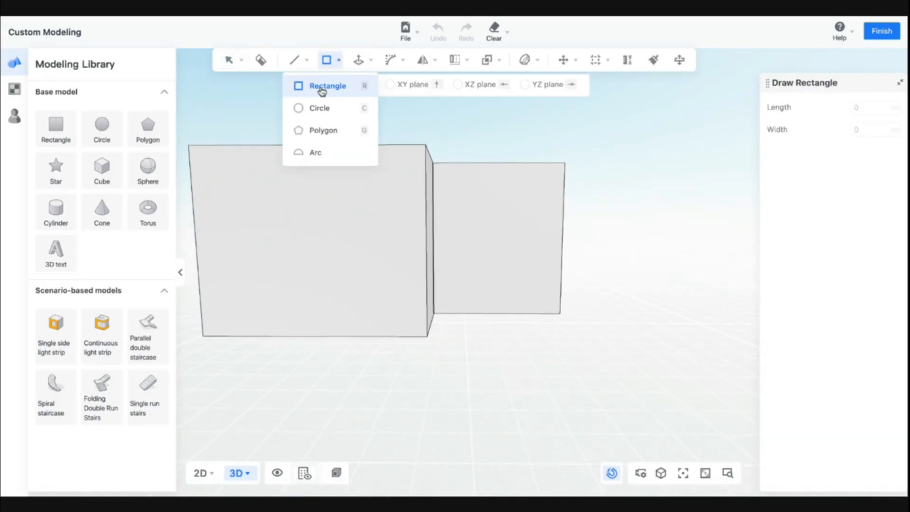
pyautogui.click(203, 336)
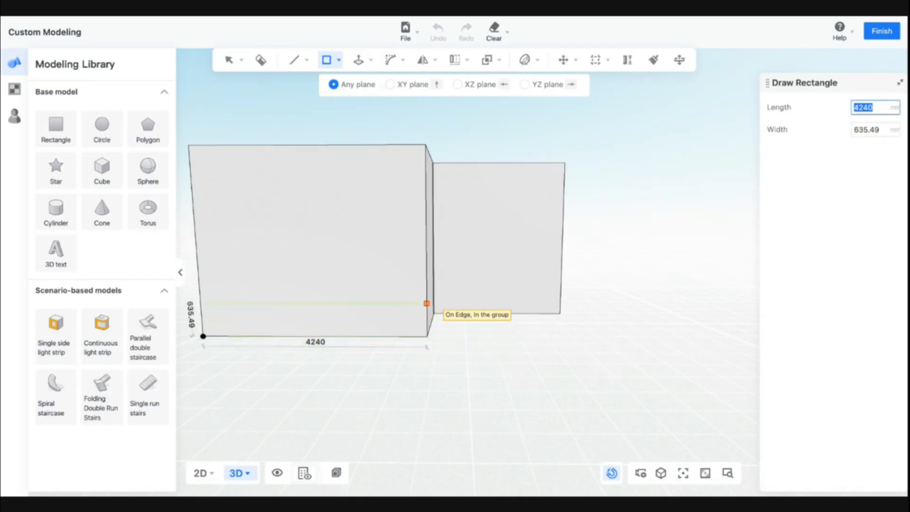
pyautogui.press('Tab')
pyautogui.write('5')
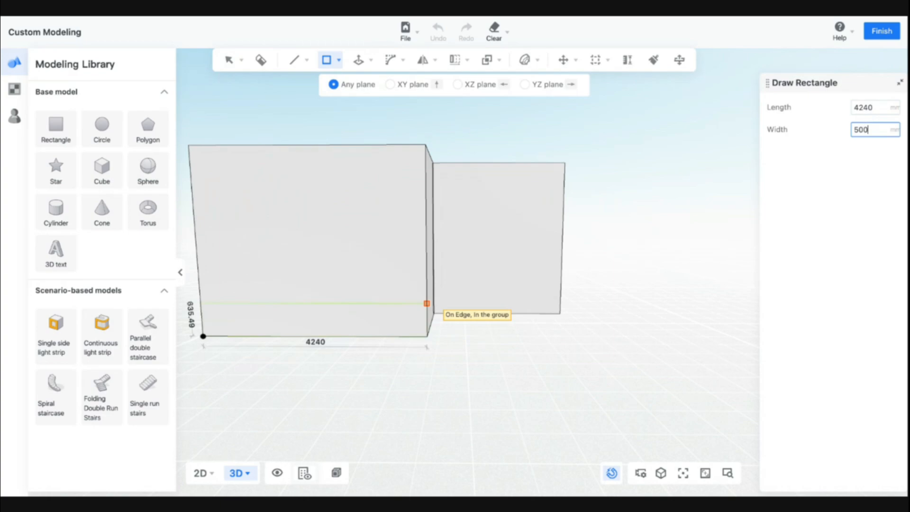
pyautogui.press('Return')
pyautogui.press('Escape')
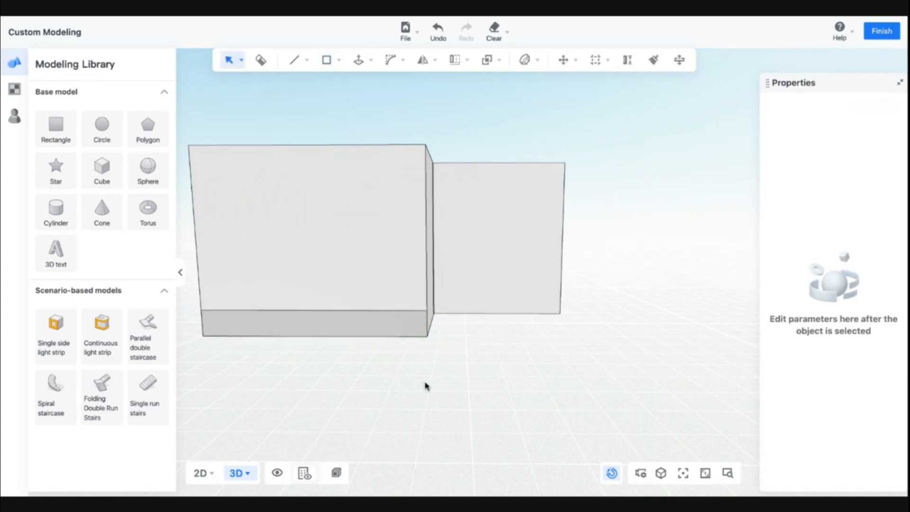
pyautogui.moveTo(473, 388); pyautogui.dragTo(339, 380, button='middle')
pyautogui.moveTo(419, 354); pyautogui.dragTo(391, 351, button='middle')
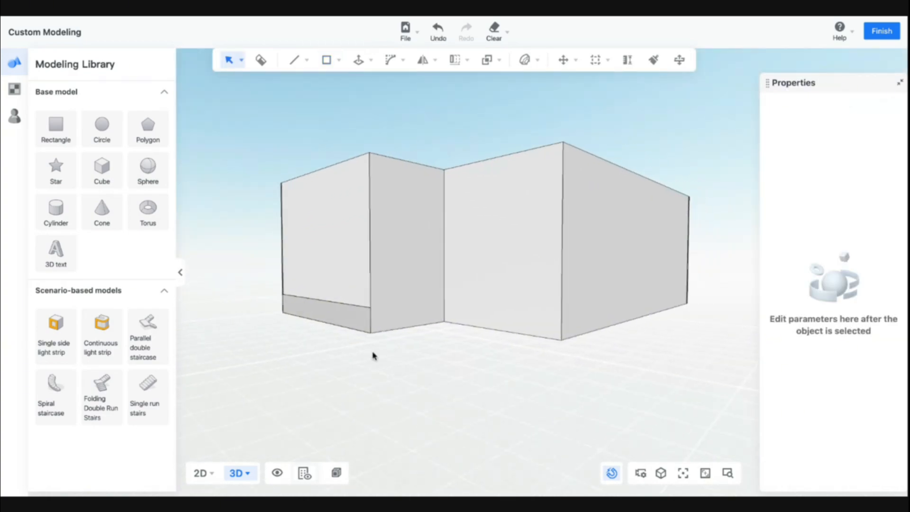
pyautogui.scroll(5, 373, 353)
pyautogui.click(326, 59)
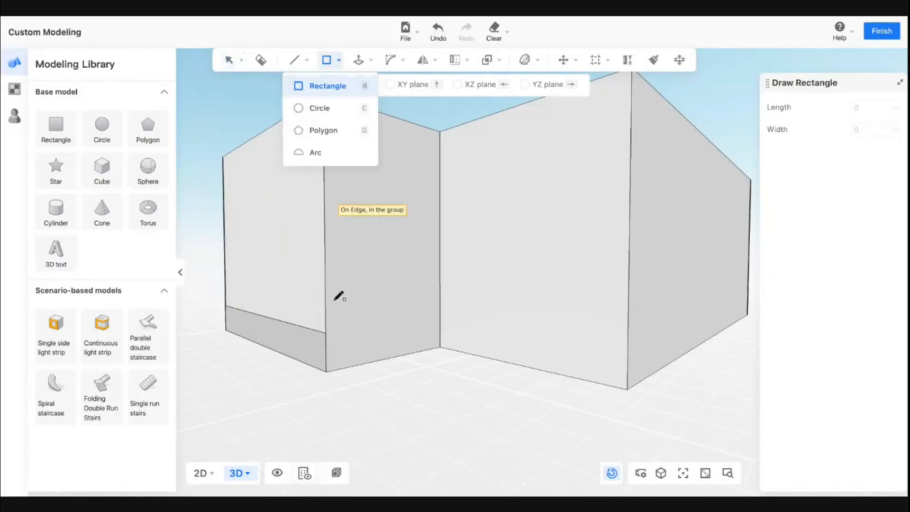
pyautogui.click(327, 372)
pyautogui.press('Escape')
# Draw 500 mm high rectangles along the base of the 2000 mm return wall and the 3000 mm recessed front wall.
pyautogui.moveTo(325, 67)
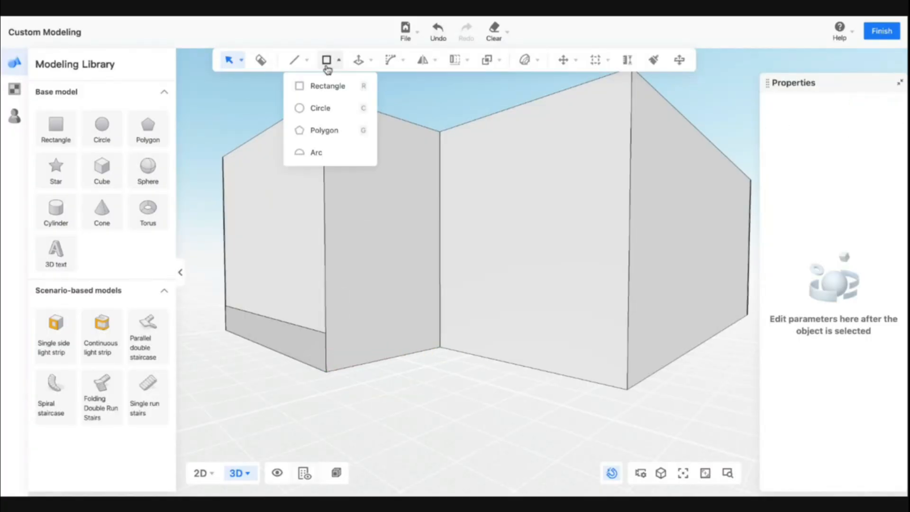
pyautogui.click(327, 84)
pyautogui.click(326, 333)
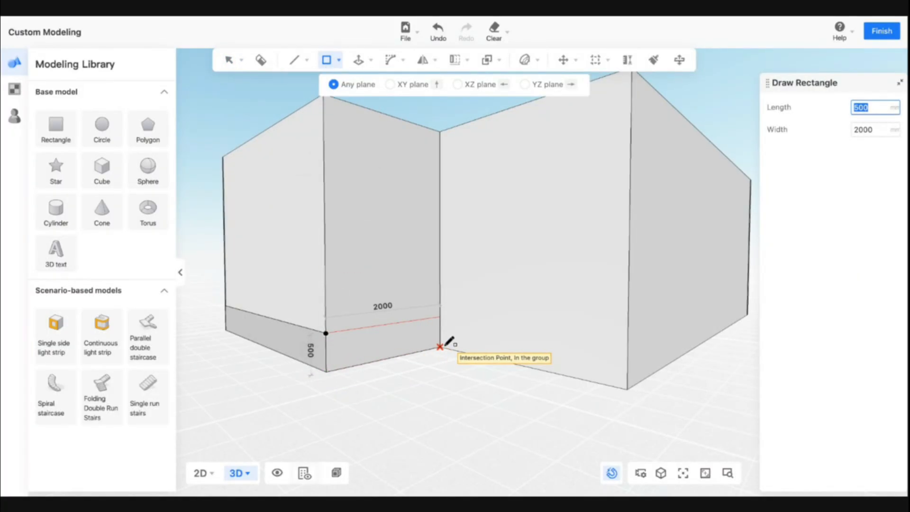
pyautogui.click(441, 348)
pyautogui.click(440, 317)
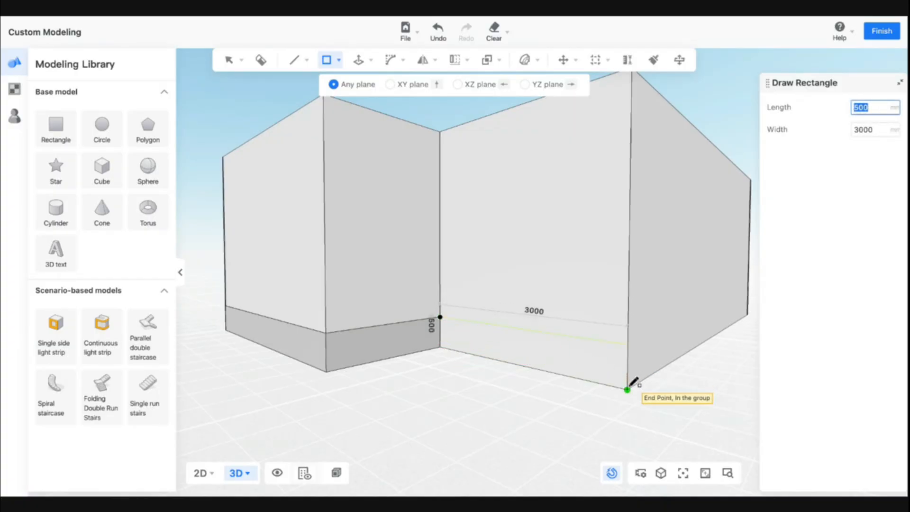
pyautogui.click(629, 384)
# Draw an 8240 by 500 mm rectangle along the base of the long side wall next to the recessed front.
pyautogui.scroll(-2, 521, 383)
pyautogui.moveTo(641, 352); pyautogui.dragTo(498, 329, button='middle')
pyautogui.click(421, 325)
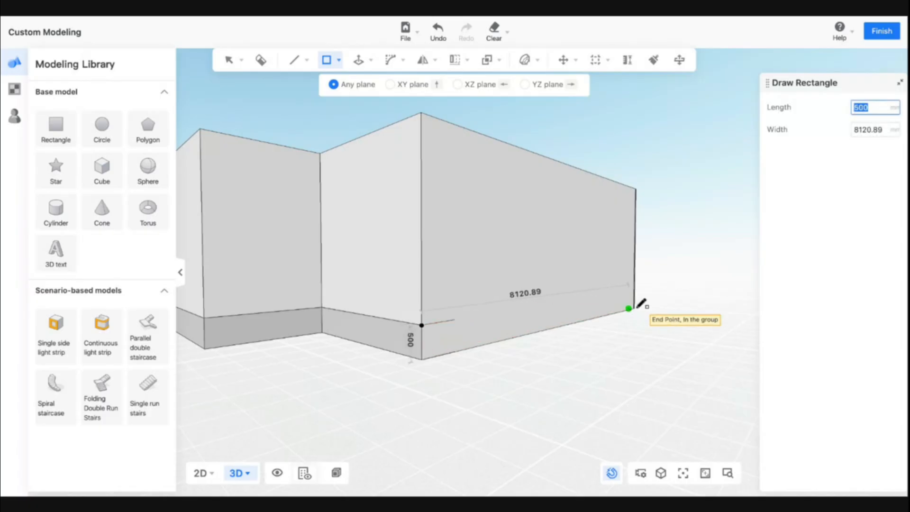
pyautogui.moveTo(634, 308); pyautogui.dragTo(386, 317, button='middle')
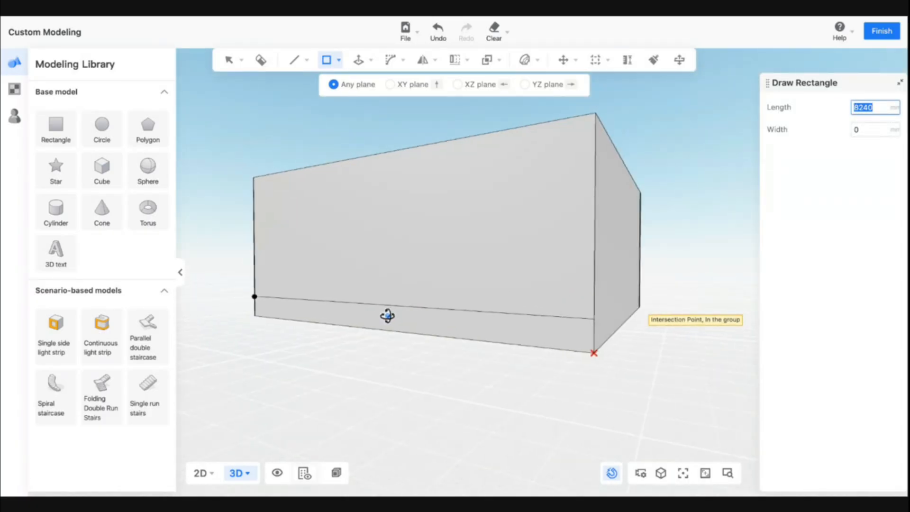
pyautogui.click(580, 346)
pyautogui.press('Escape')
# Push/Pull the plinth strip of the projecting front wall outward to form a deep front platform.
pyautogui.moveTo(233, 367); pyautogui.dragTo(531, 384, button='middle')
pyautogui.scroll(3, 498, 328)
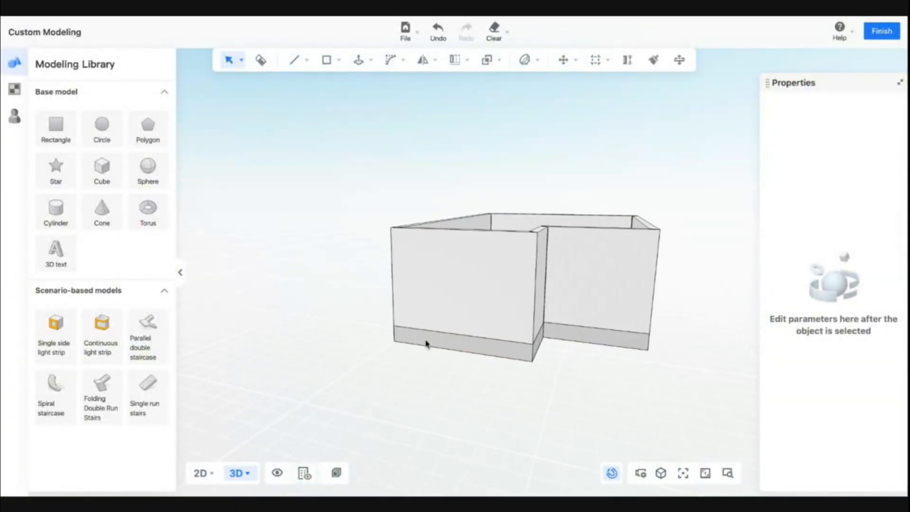
pyautogui.moveTo(359, 60)
pyautogui.click(353, 85)
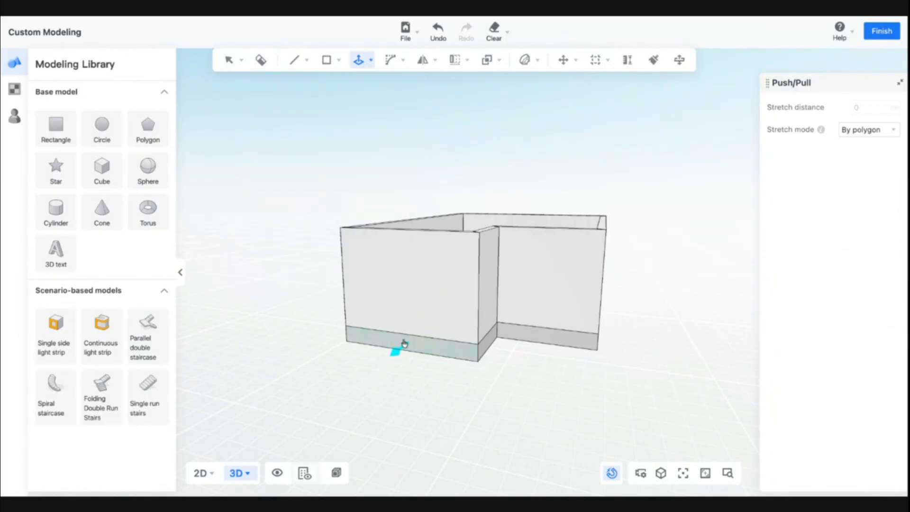
pyautogui.click(440, 349)
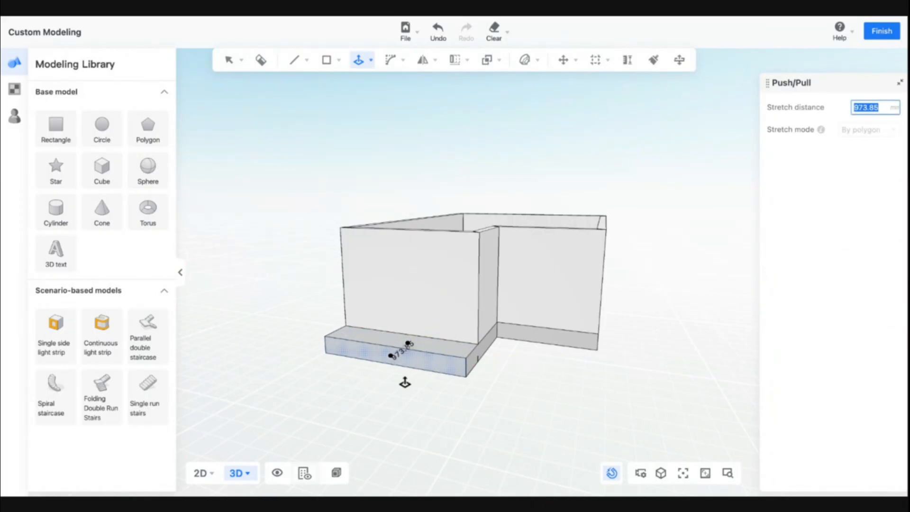
pyautogui.write('200')
pyautogui.press('Return')
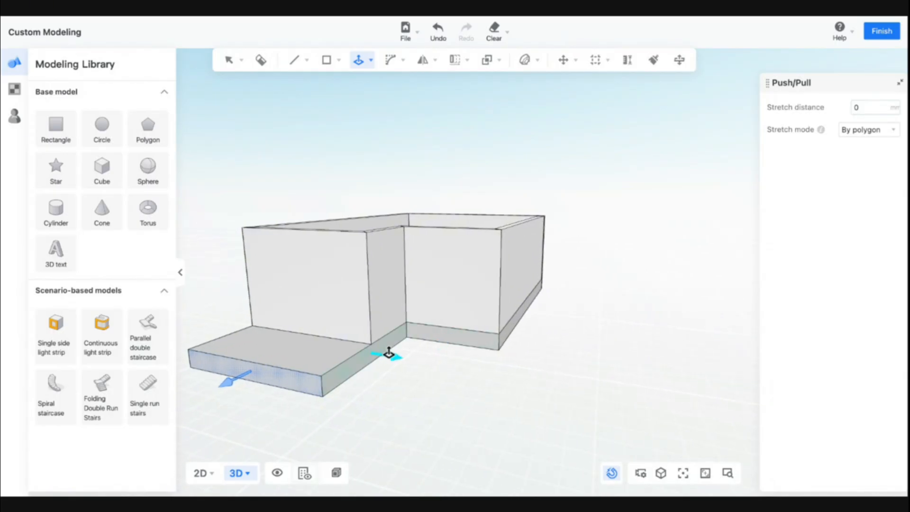
# Push/Pull the return wall's plinth face flush with the outer corner of the recessed wall, and delete the leftover seam edge on the platform.
pyautogui.click(387, 349)
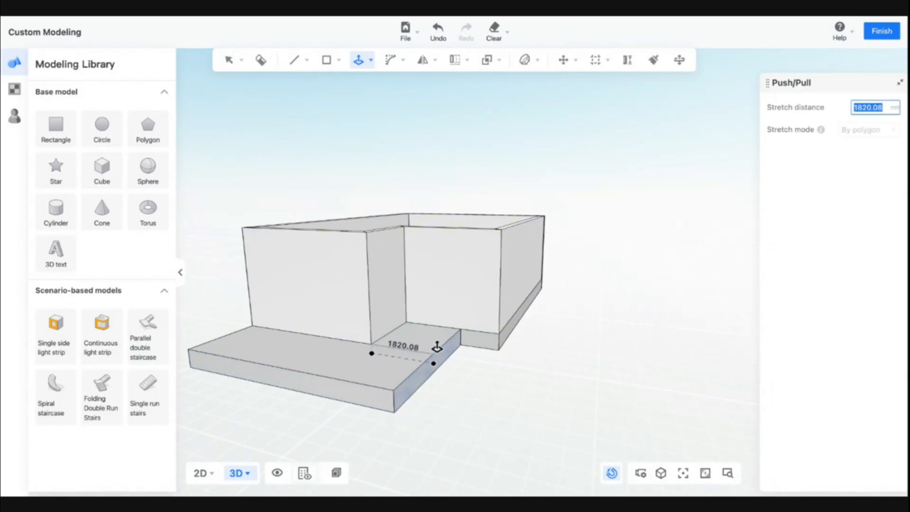
pyautogui.click(502, 329)
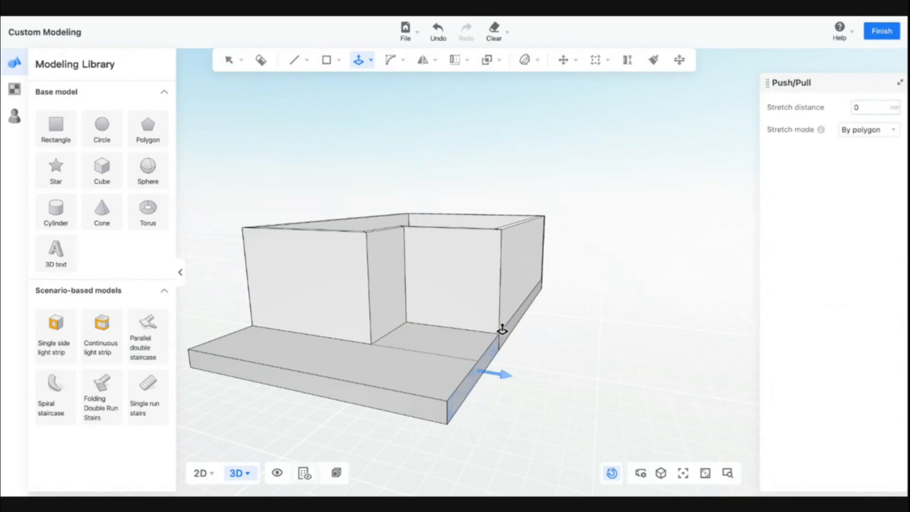
pyautogui.press('Escape')
pyautogui.moveTo(504, 428); pyautogui.dragTo(530, 432, button='middle')
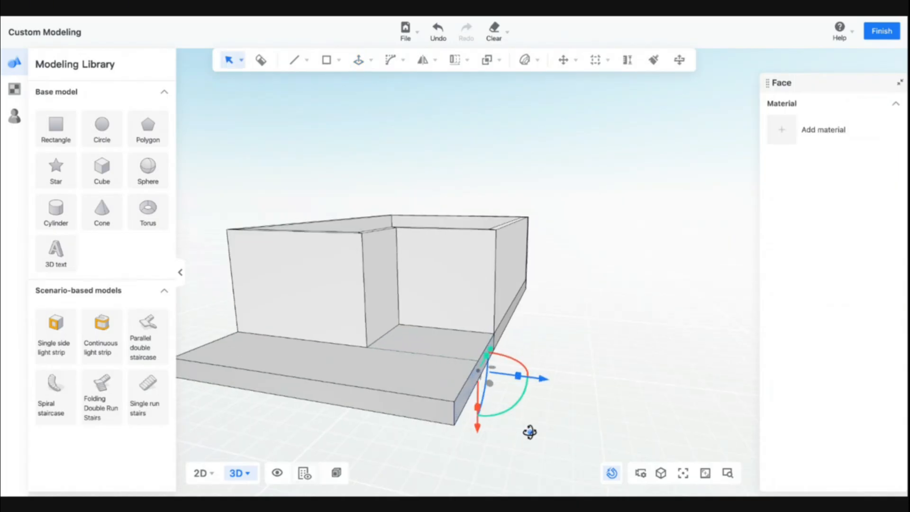
pyautogui.click(459, 362)
pyautogui.press('Delete')
pyautogui.moveTo(479, 353); pyautogui.dragTo(402, 350, button='middle')
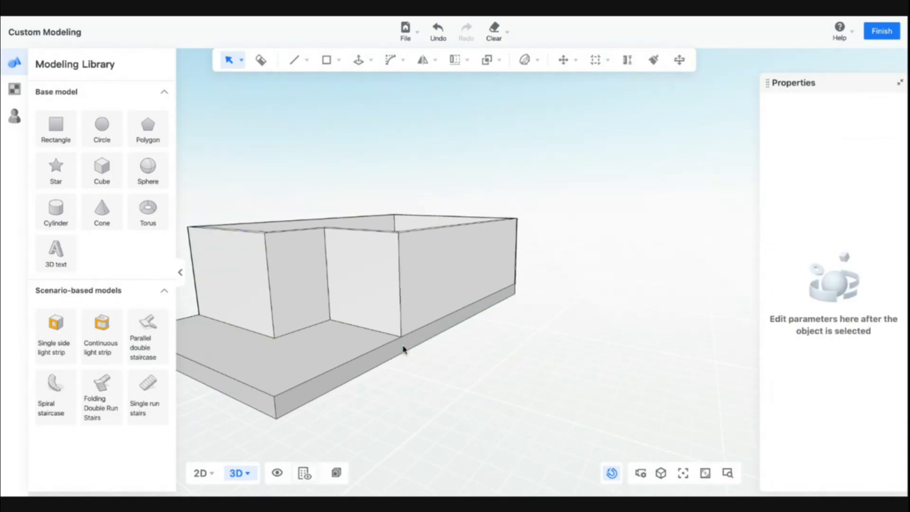
# Push/Pull the long side plinth face outward to widen the platform, and delete the seam edge on its top surface.
pyautogui.click(359, 60)
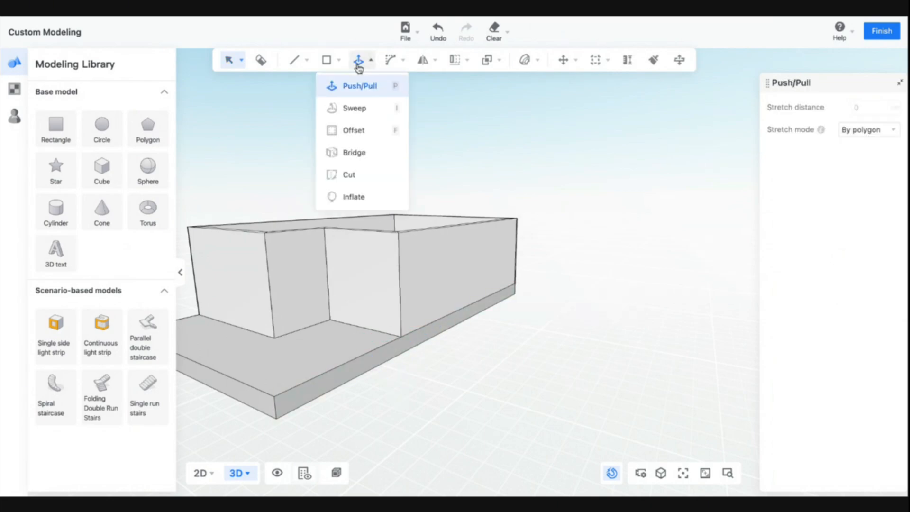
pyautogui.click(350, 368)
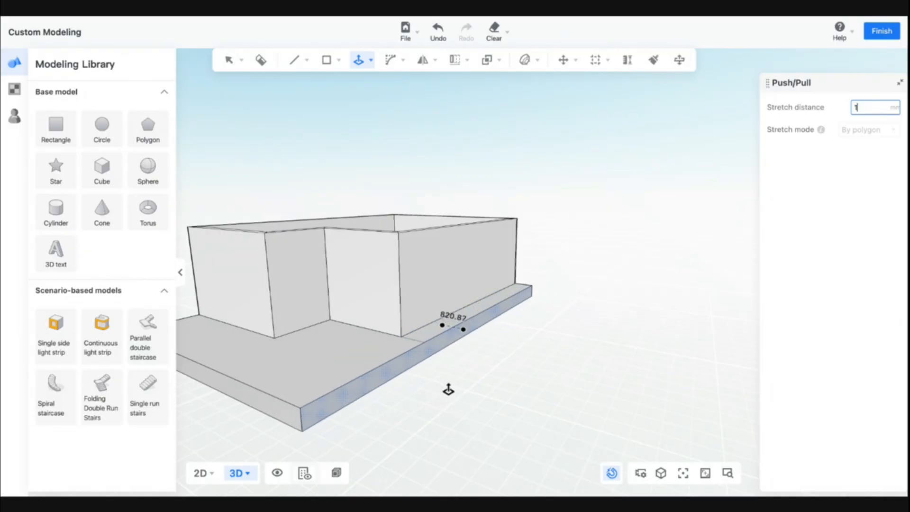
pyautogui.press('Return')
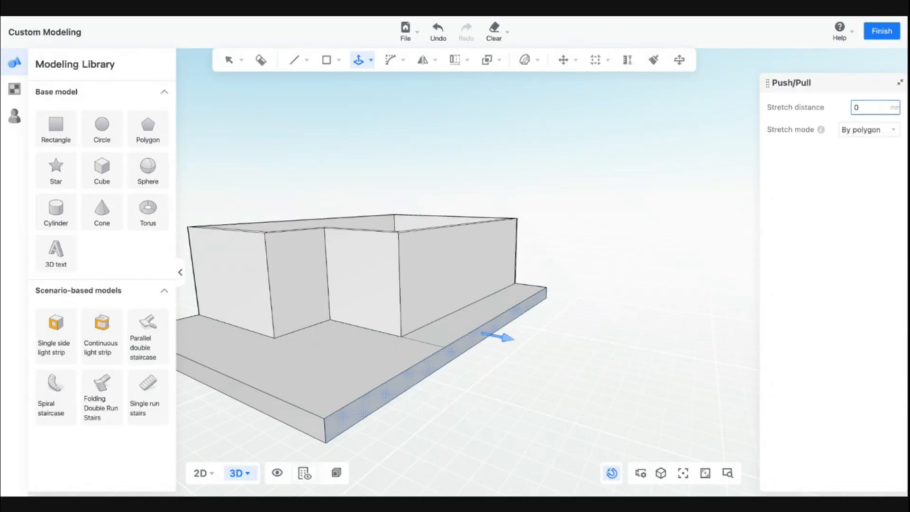
pyautogui.click(427, 346)
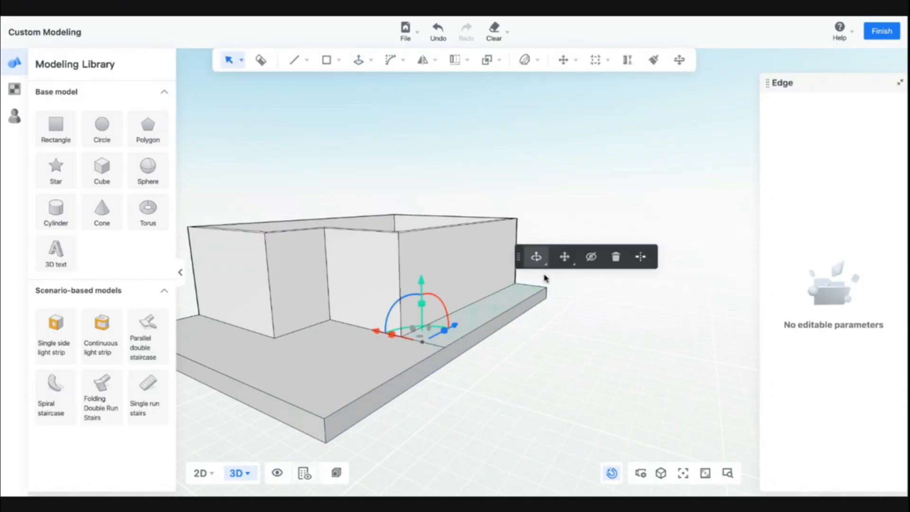
pyautogui.click(617, 257)
# Draw a 1500 by 500 mm rectangle on the platform's front face, starting from the outer corner beside the recessed wall.
pyautogui.moveTo(532, 309); pyautogui.dragTo(571, 366, button='middle')
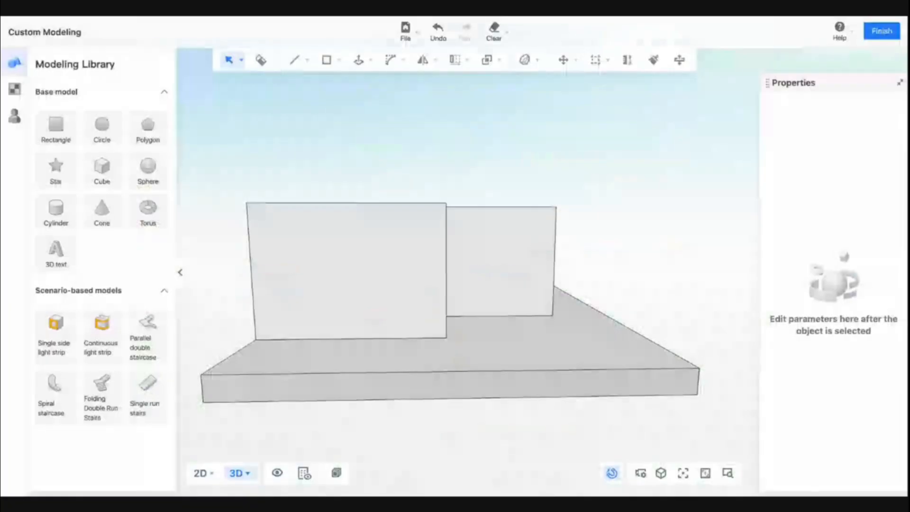
pyautogui.moveTo(523, 197); pyautogui.dragTo(686, 319)
pyautogui.scroll(-2, 686, 319)
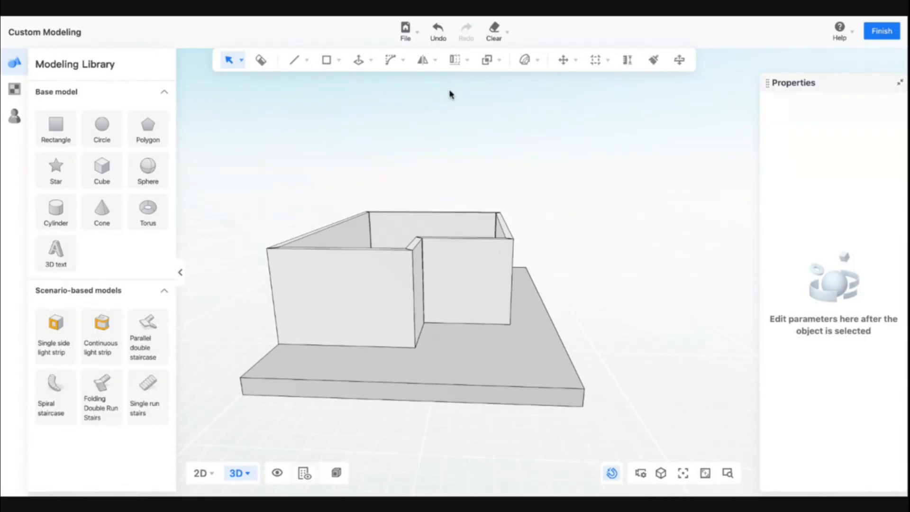
pyautogui.click(339, 61)
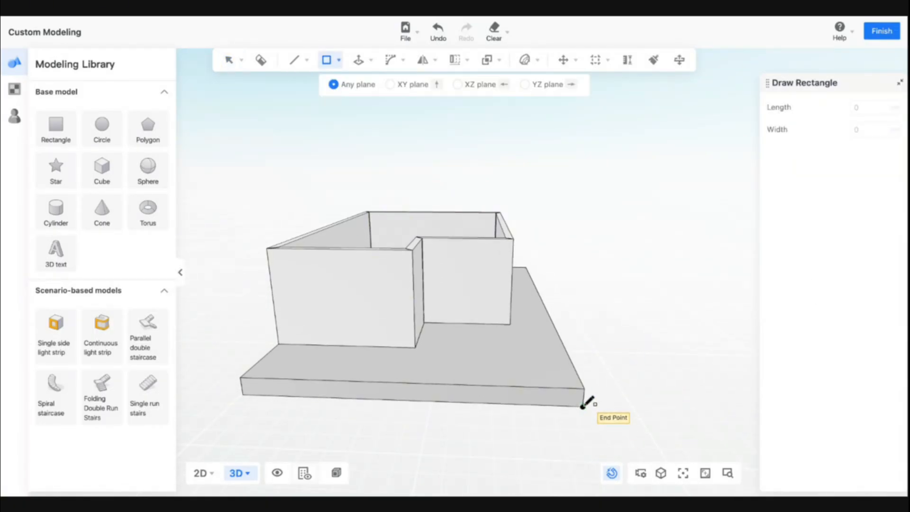
pyautogui.click(583, 407)
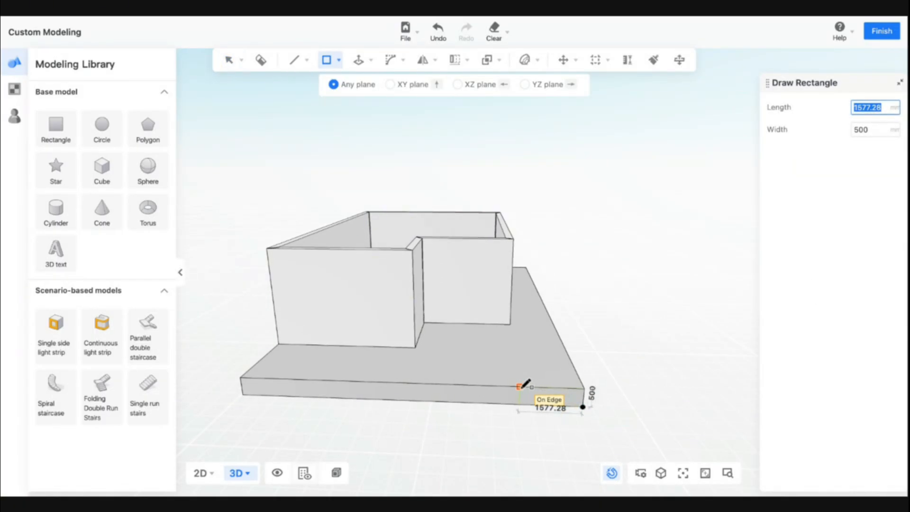
pyautogui.write('1500')
pyautogui.press('Return')
pyautogui.press('Escape')
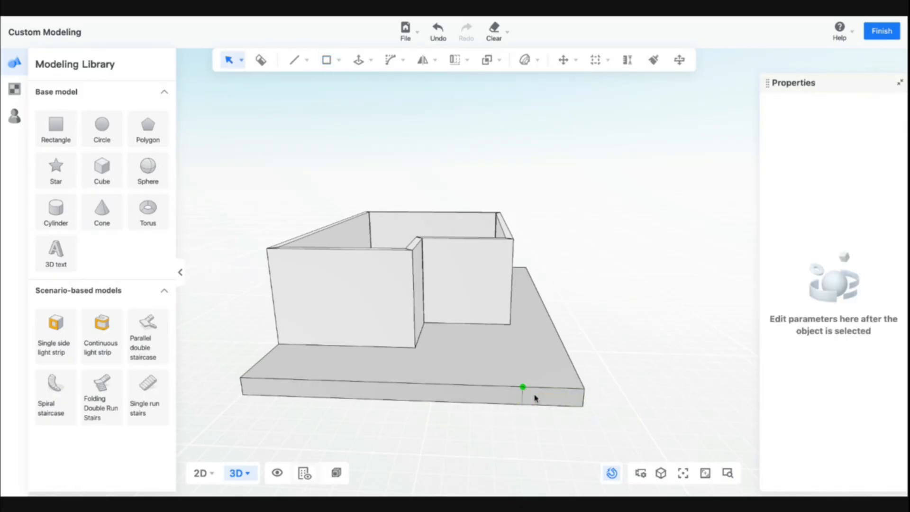
# Draw a 3000 by 500 mm rectangle on the platform's front face, adjoining the 1500 mm rectangle.
pyautogui.click(340, 61)
pyautogui.click(323, 86)
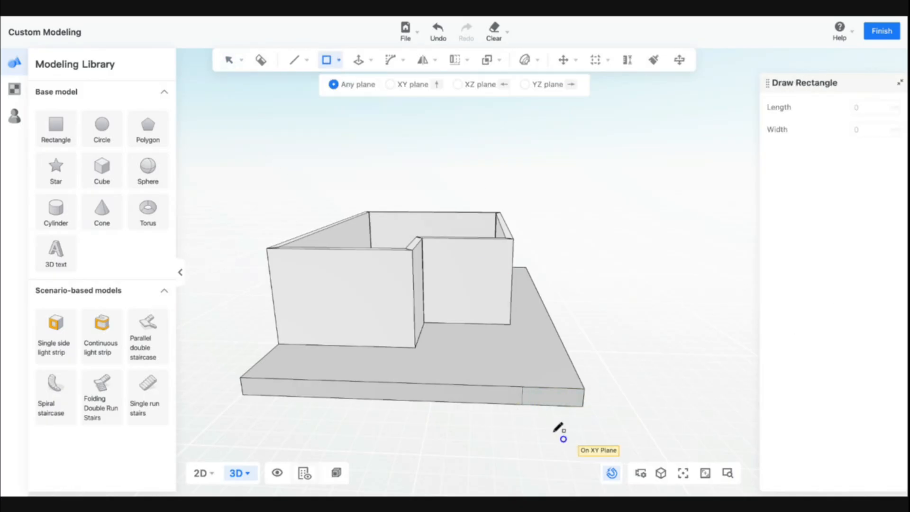
pyautogui.click(523, 386)
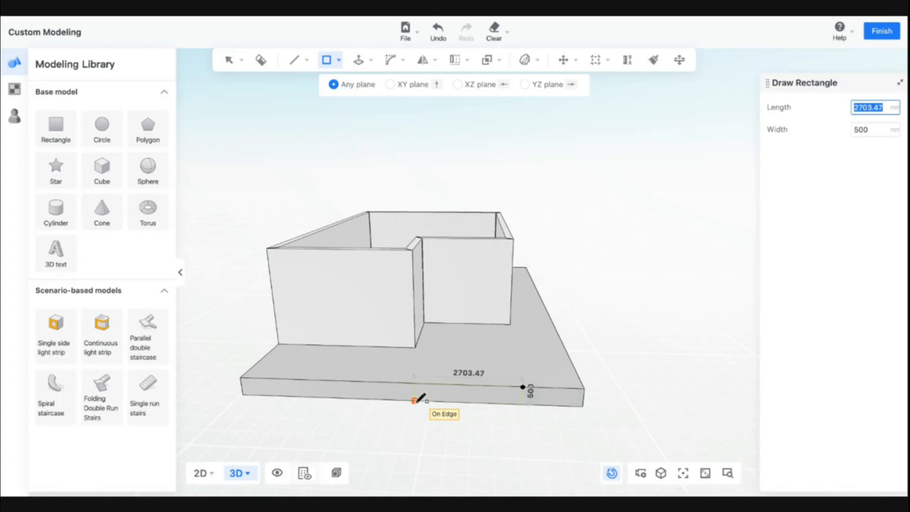
pyautogui.write('3000')
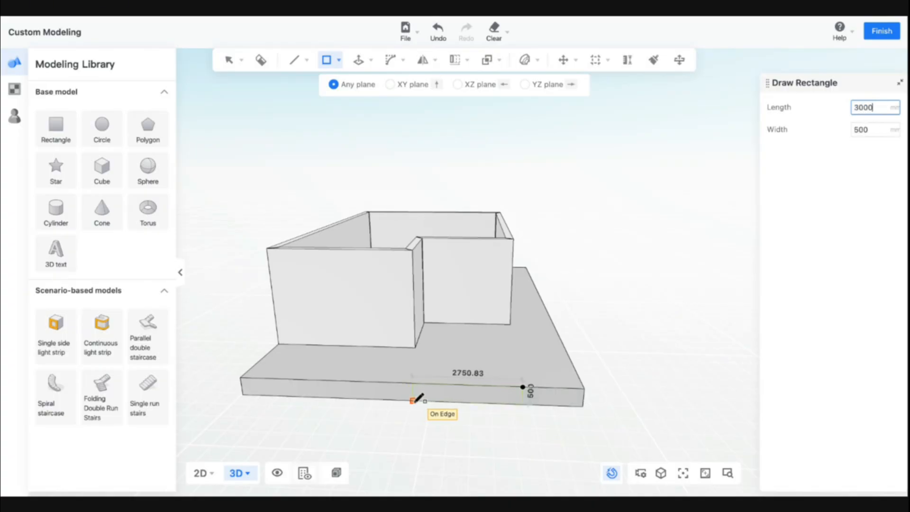
pyautogui.press('Return')
pyautogui.press('Escape')
# Try to divide the 3000 mm wide front panel into four equal strips with 3000 by 250 mm rectangles.
pyautogui.moveTo(510, 438); pyautogui.dragTo(475, 431, button='middle')
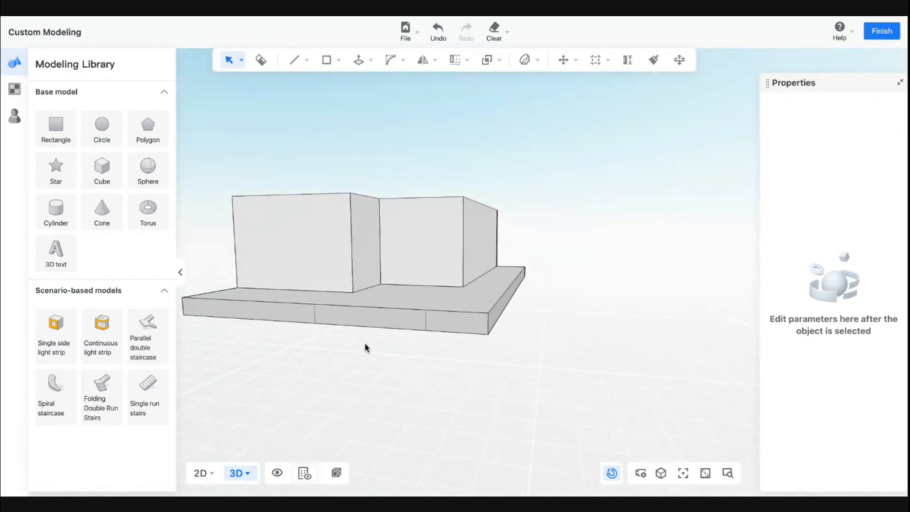
pyautogui.scroll(5, 365, 348)
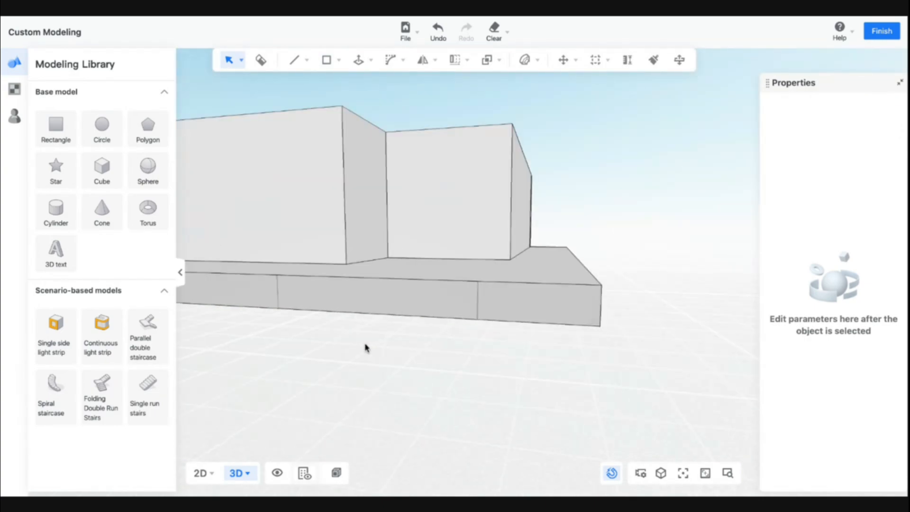
pyautogui.click(328, 65)
pyautogui.click(310, 293)
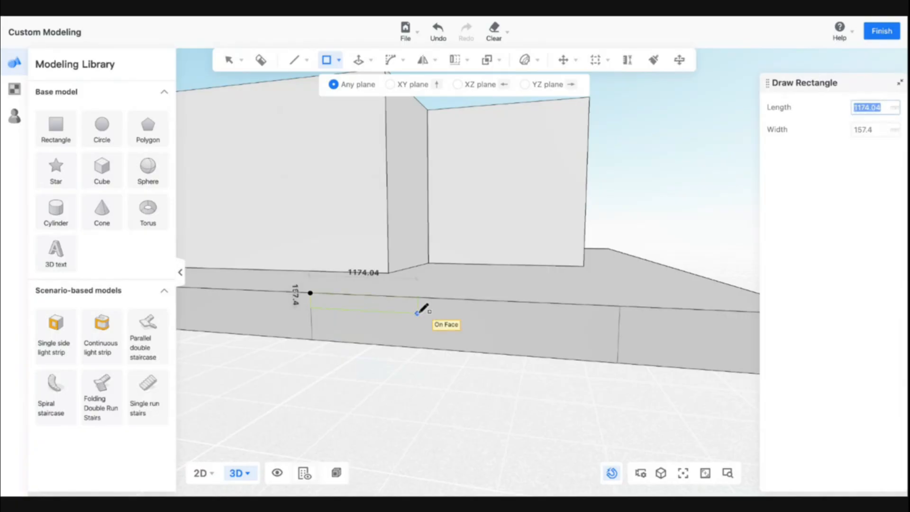
pyautogui.click(623, 334)
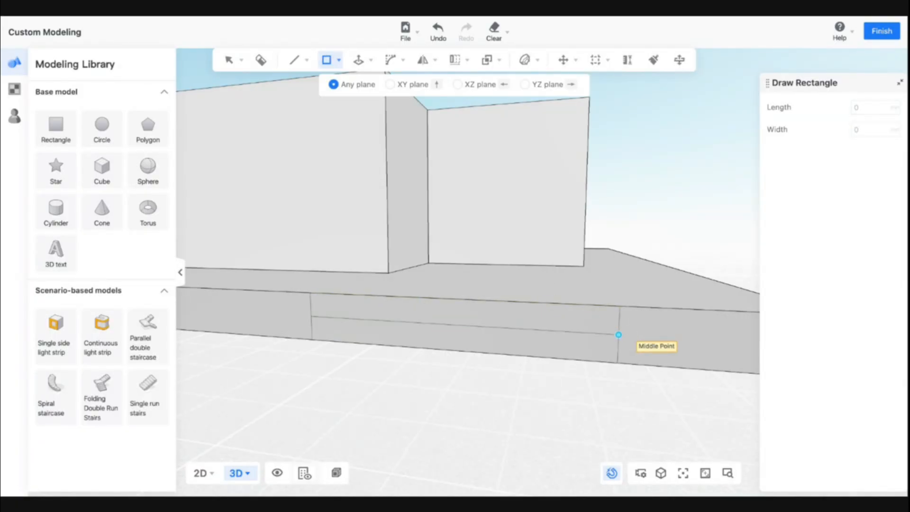
pyautogui.click(311, 303)
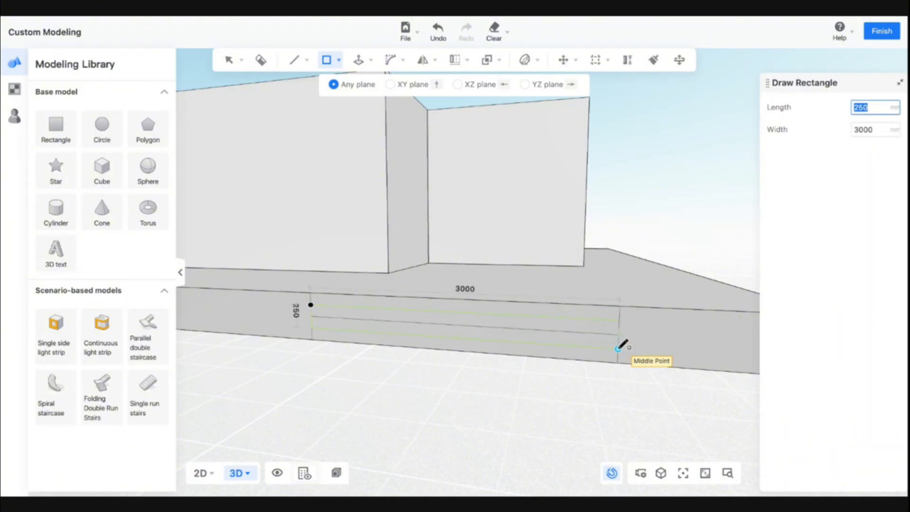
pyautogui.click(618, 348)
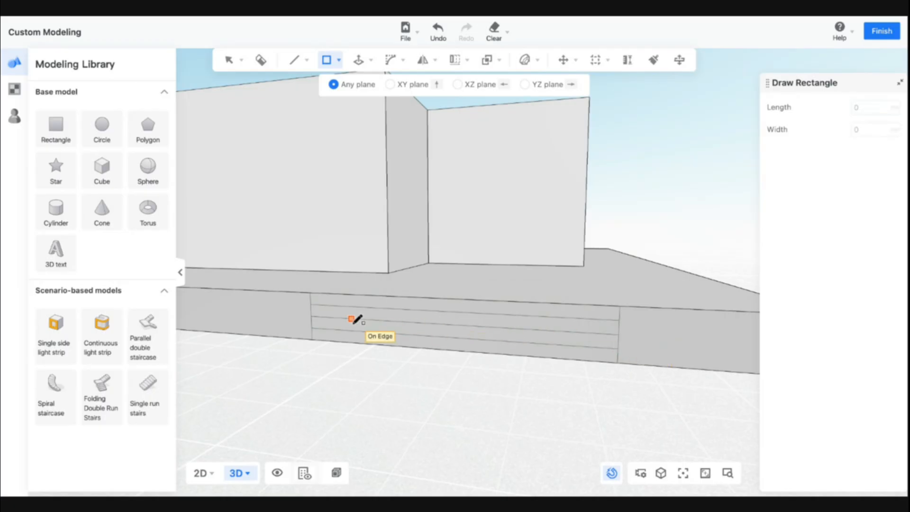
pyautogui.hotkey('ctrl', 'z')
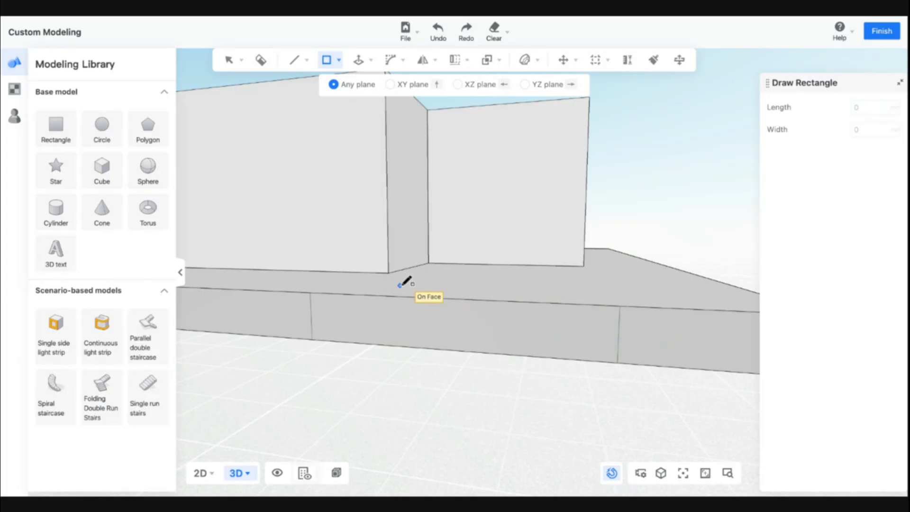
# Divide the 3000 mm panel into three equal strips by drawing a 3000 by 167 mm rectangle along its top and another directly beneath it.
pyautogui.click(311, 292)
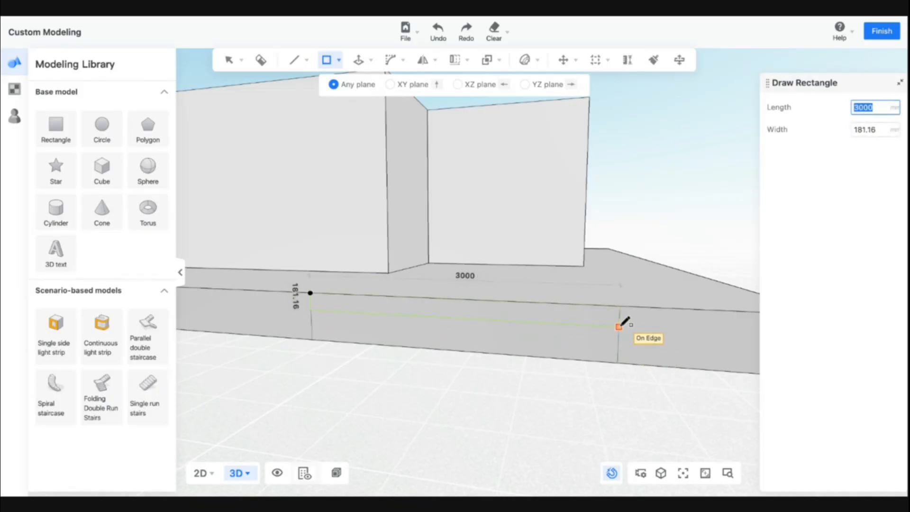
pyautogui.press('Tab')
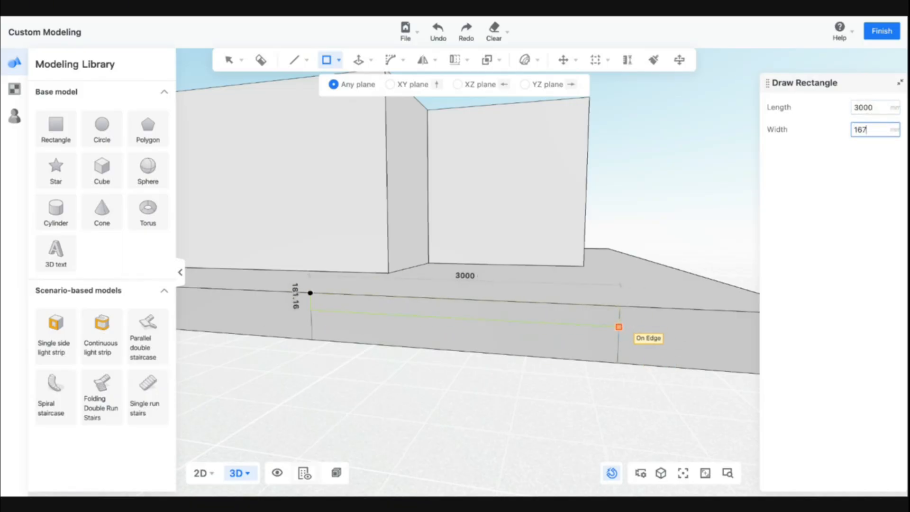
pyautogui.write('167')
pyautogui.press('Return')
pyautogui.click(311, 308)
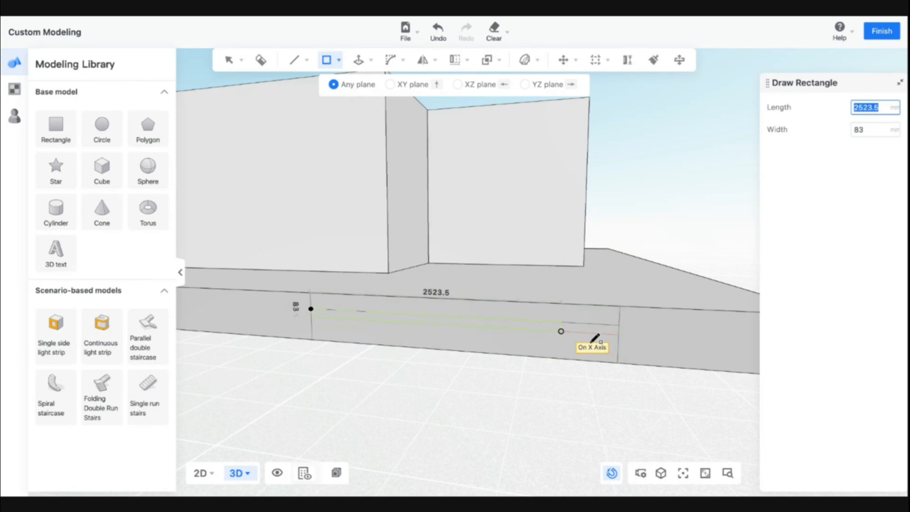
pyautogui.click(618, 344)
pyautogui.press('Escape')
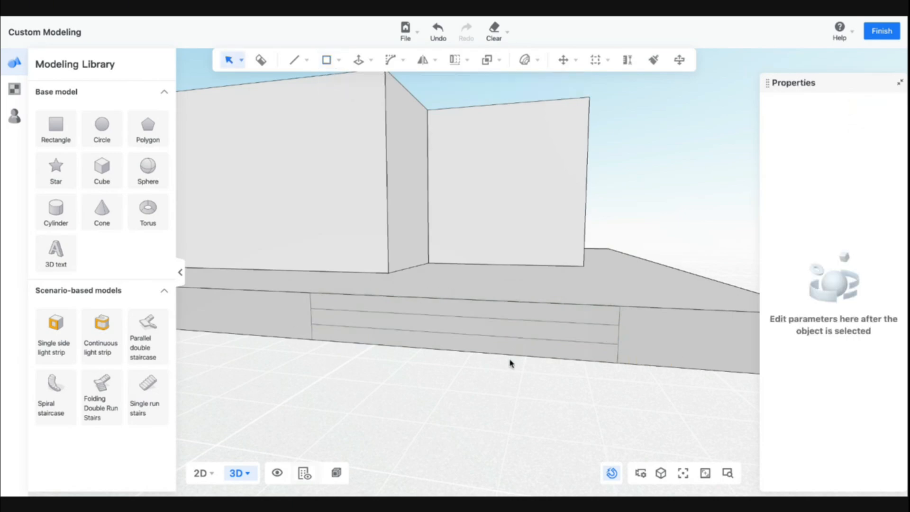
# Push/Pull the middle strip of the 3000 mm front panel outward as a step tread.
pyautogui.moveTo(510, 363); pyautogui.dragTo(536, 385, button='middle')
pyautogui.press('s')
pyautogui.press('a')
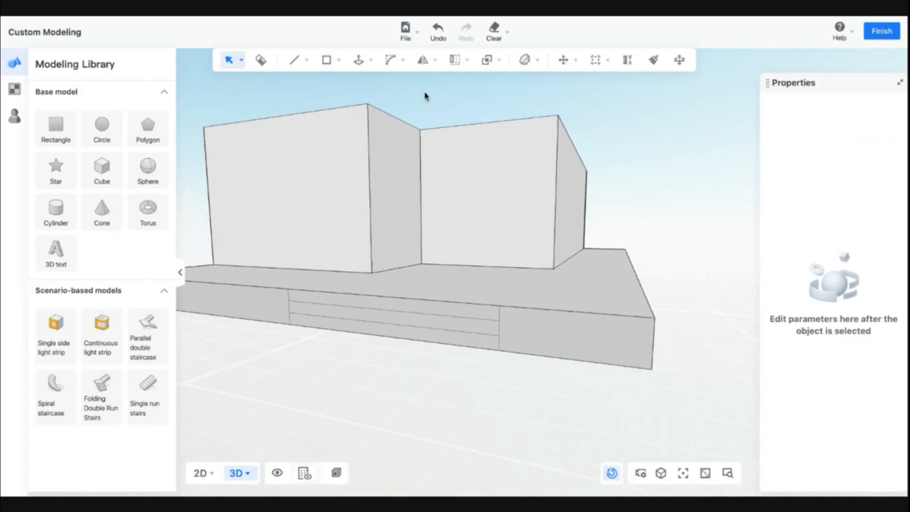
pyautogui.press('w')
pyautogui.click(358, 62)
pyautogui.click(404, 340)
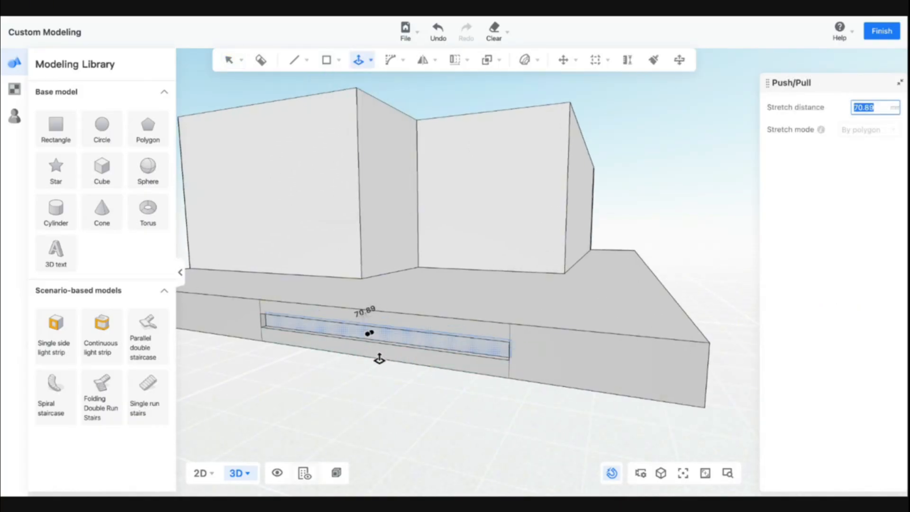
pyautogui.click(352, 374)
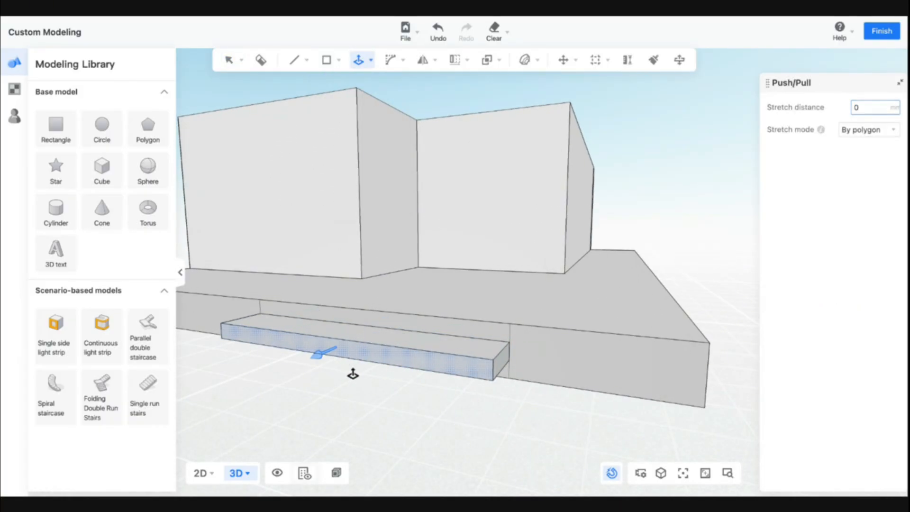
pyautogui.moveTo(464, 442); pyautogui.dragTo(418, 418, button='right')
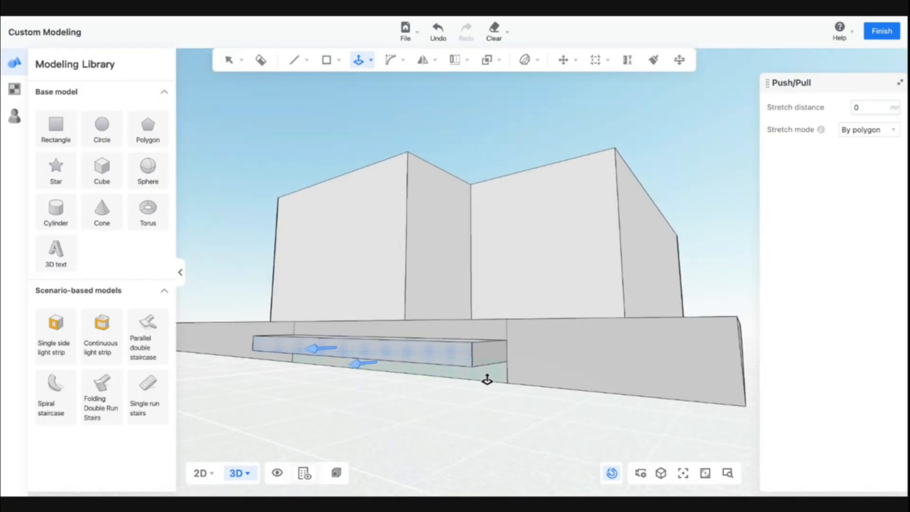
# Push/Pull the bottom strip of the 3000 mm front panel outward 1000 mm as the lower step.
pyautogui.click(487, 379)
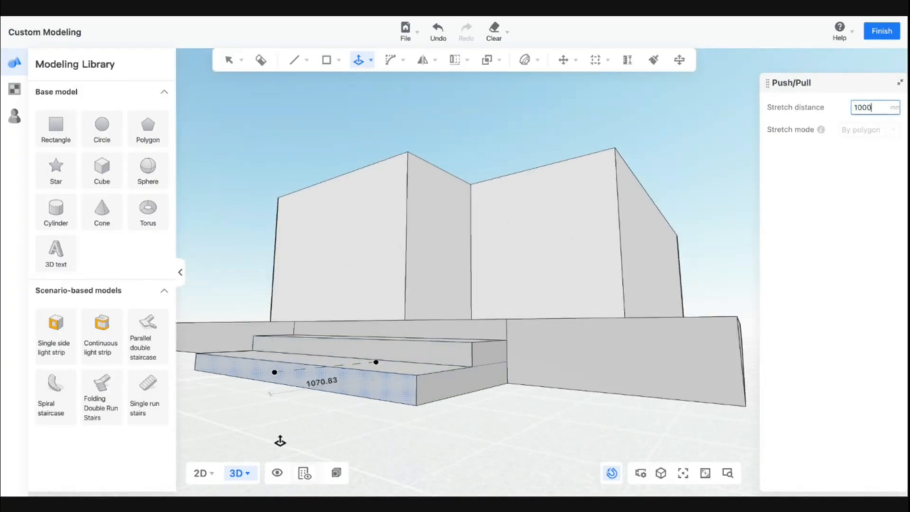
pyautogui.press('Return')
pyautogui.press('space')
# Measure the height of the recessed front wall along its outer vertical edge.
pyautogui.moveTo(256, 433); pyautogui.dragTo(563, 423, button='right')
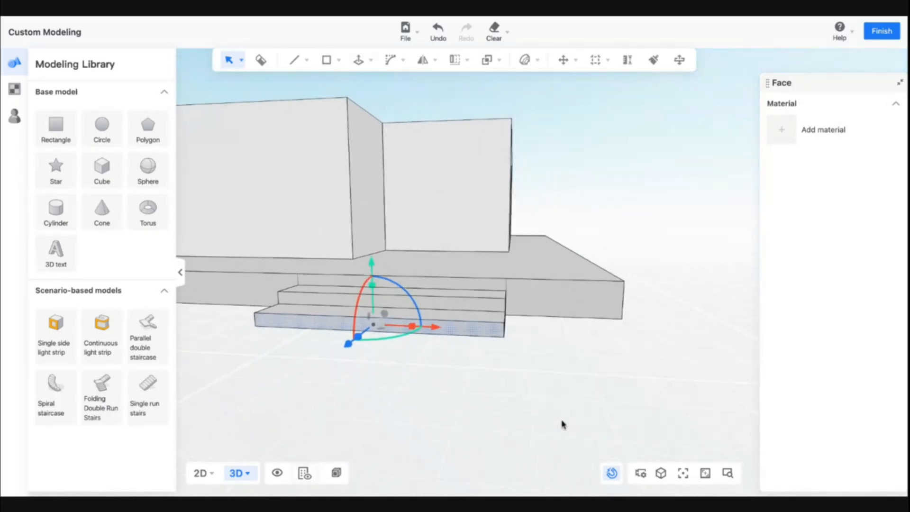
pyautogui.press('Left')
pyautogui.press('Up')
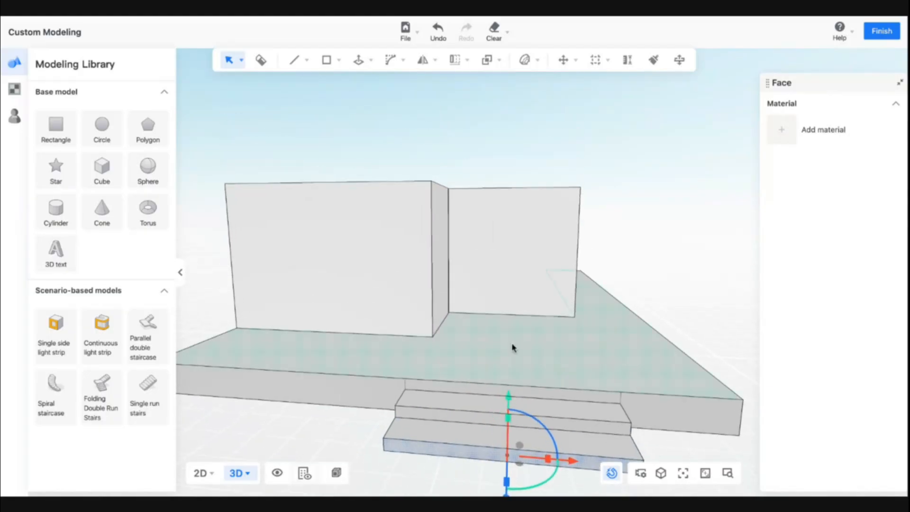
pyautogui.scroll(2, 514, 282)
pyautogui.scroll(-3, 514, 282)
pyautogui.scroll(3, 515, 283)
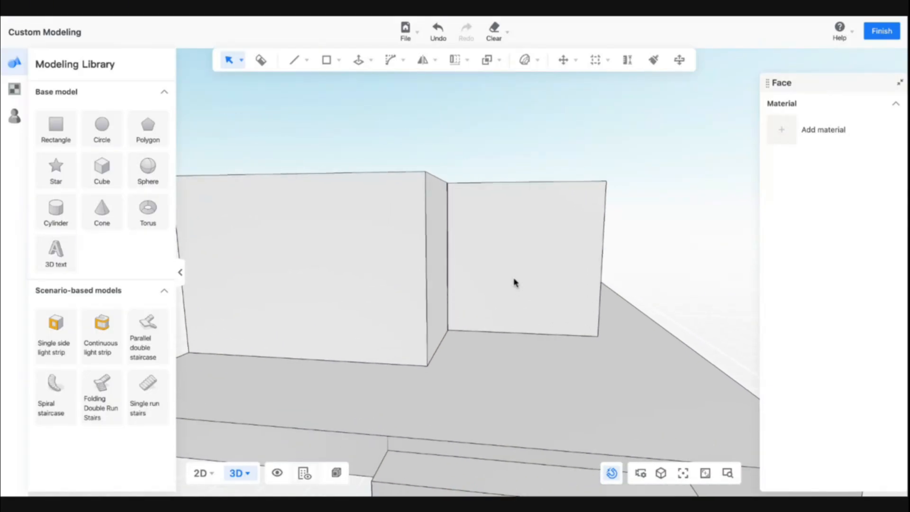
pyautogui.scroll(1, 515, 283)
pyautogui.click(627, 63)
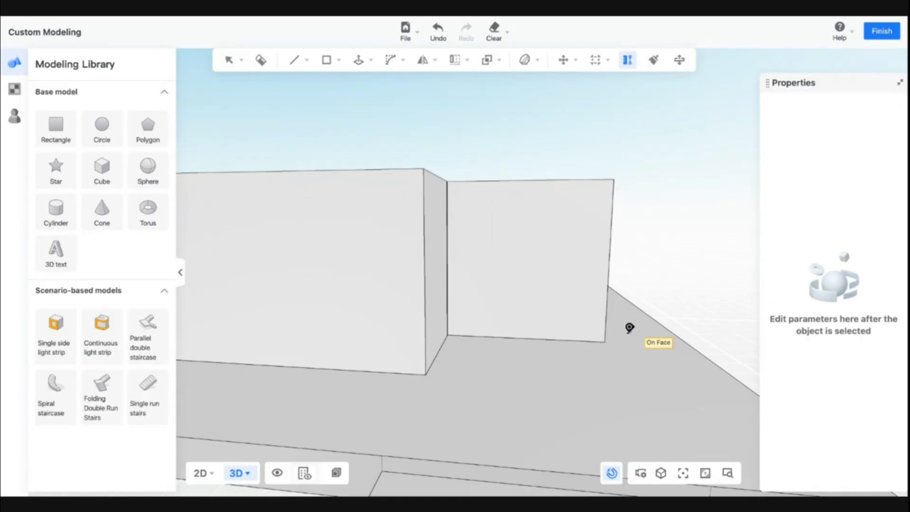
pyautogui.click(606, 339)
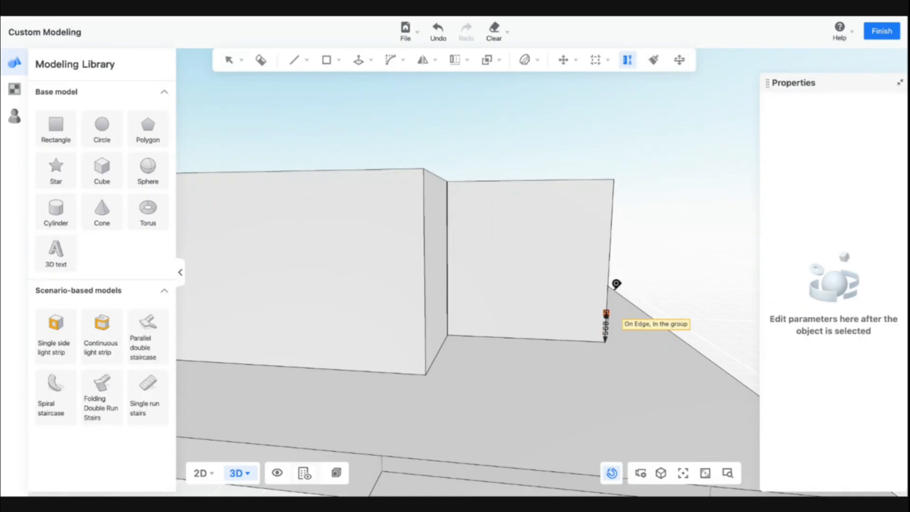
pyautogui.click(615, 176)
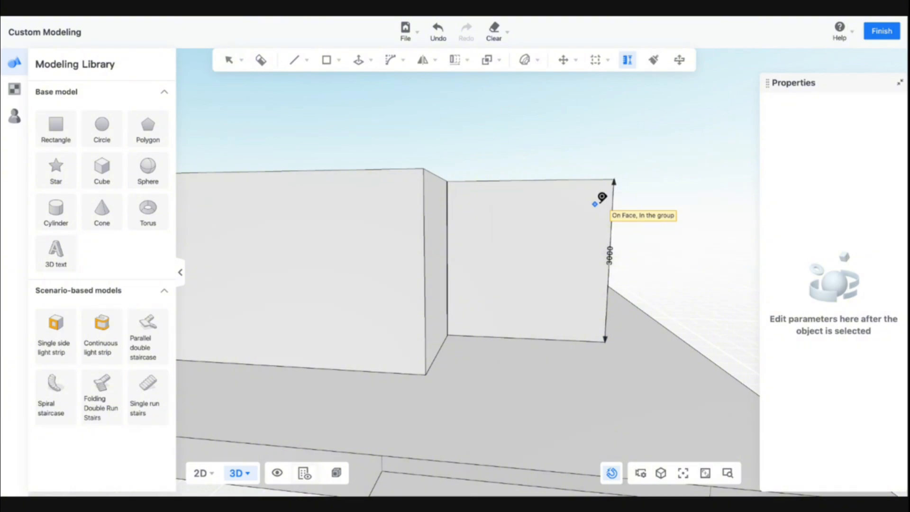
pyautogui.press('Escape')
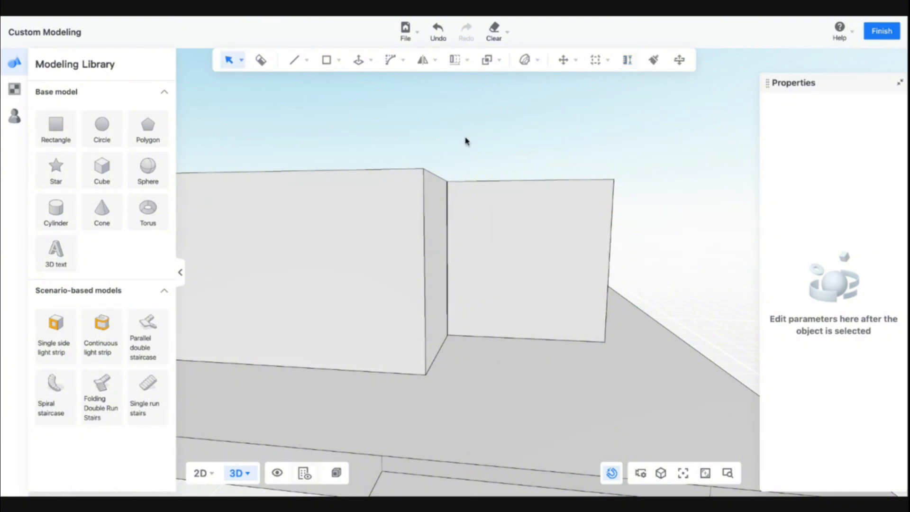
# Draw a 3000 by 300 mm rectangle along the top of the recessed front wall, starting at its inner corner.
pyautogui.click(332, 60)
pyautogui.click(322, 86)
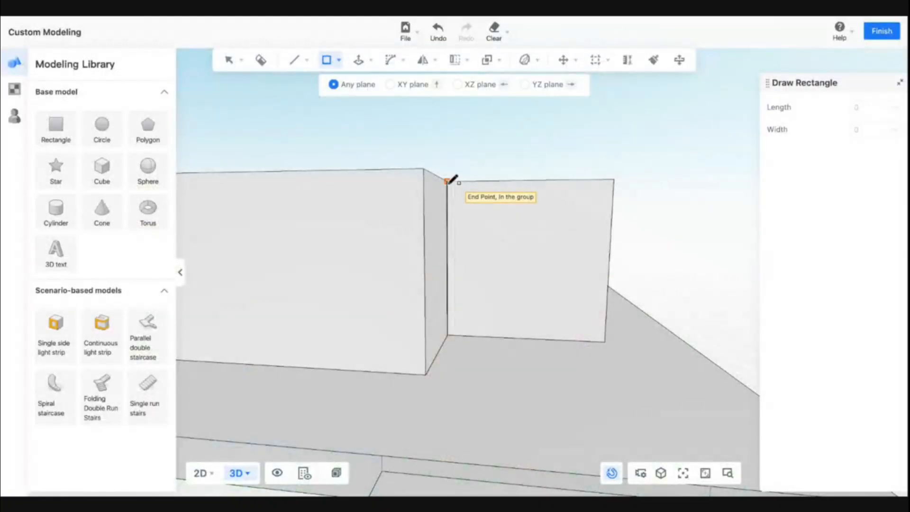
pyautogui.moveTo(569, 222); pyautogui.dragTo(540, 305, button='middle')
pyautogui.press('d')
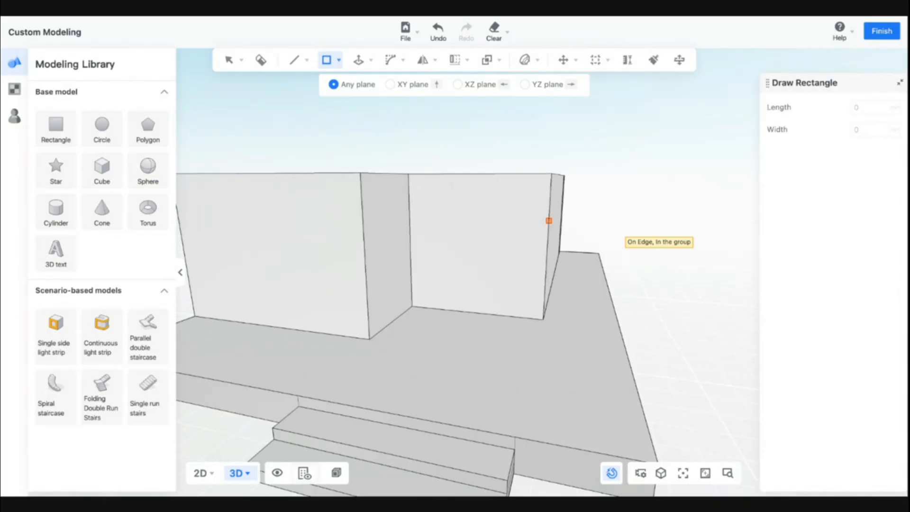
pyautogui.press('w')
pyautogui.press('w')
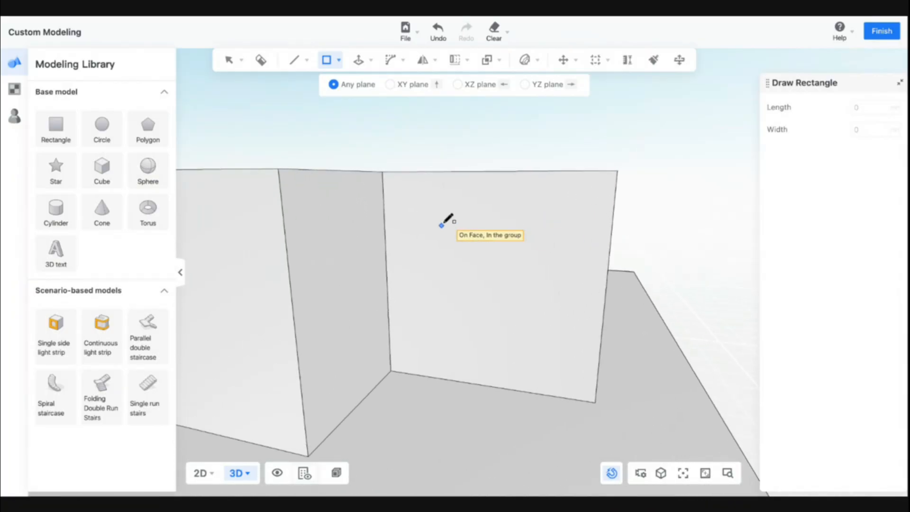
pyautogui.click(382, 172)
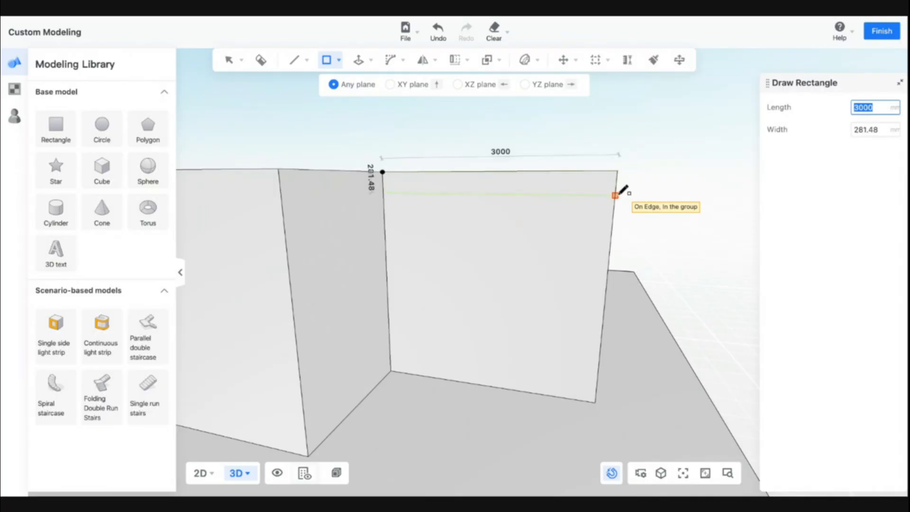
pyautogui.press('Tab')
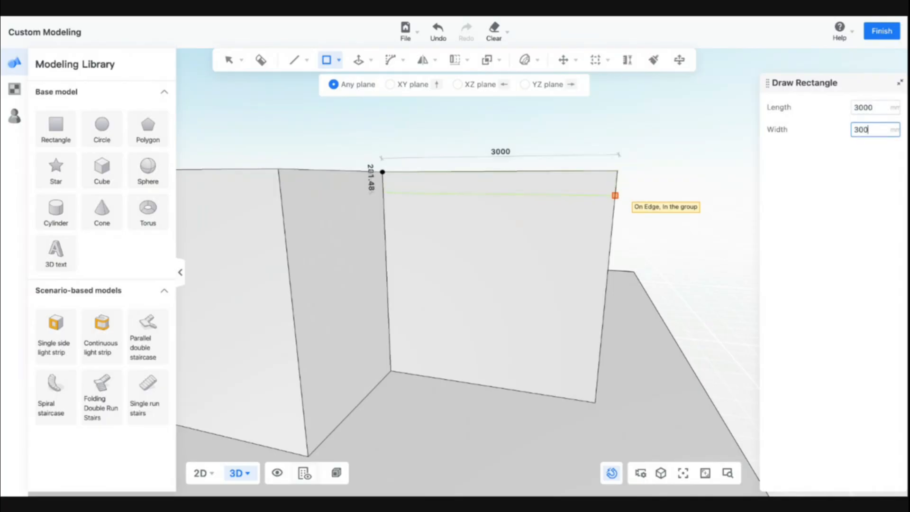
pyautogui.press('Return')
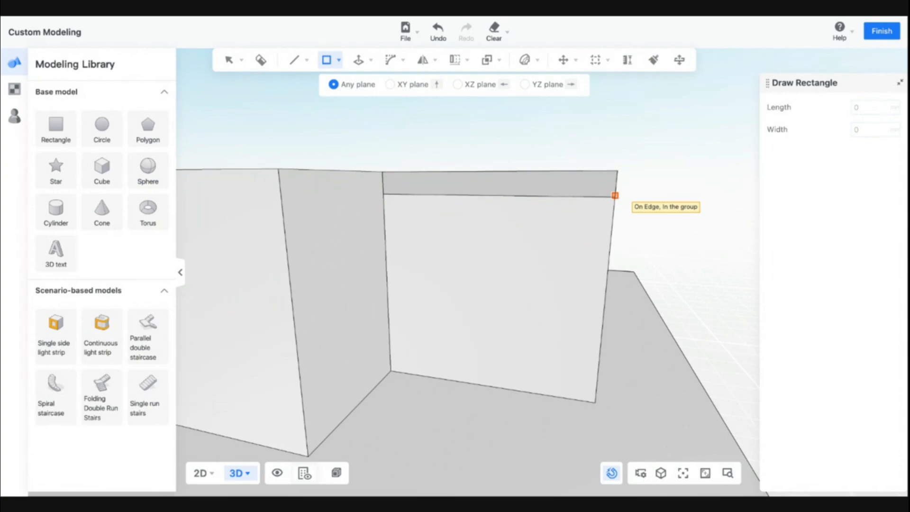
# Draw a matching rectangle along the top of the adjoining return wall, level with the 300 mm strip.
pyautogui.click(383, 193)
pyautogui.click(278, 169)
pyautogui.press('Escape')
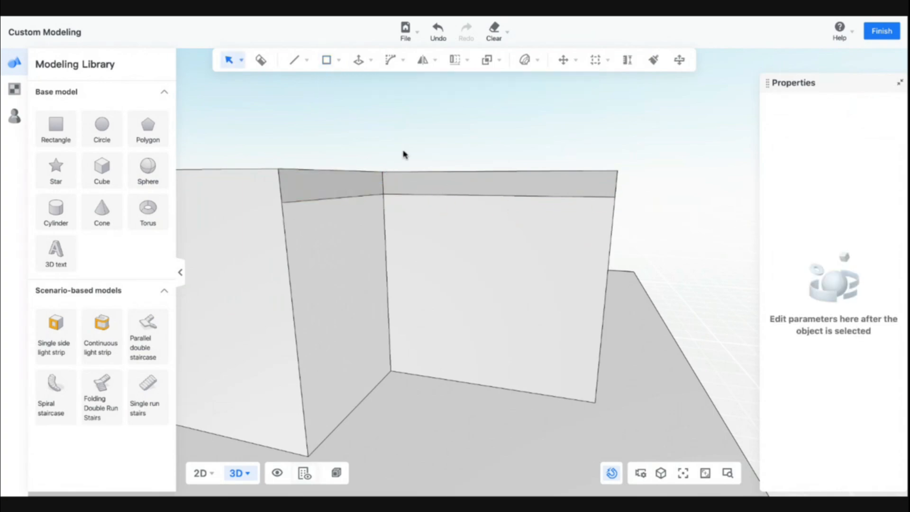
# Push/Pull the 3000 by 300 mm strip outward until it is flush with the projecting front wall.
pyautogui.moveTo(596, 278); pyautogui.dragTo(450, 133, button='middle')
pyautogui.press('Left')
pyautogui.click(360, 60)
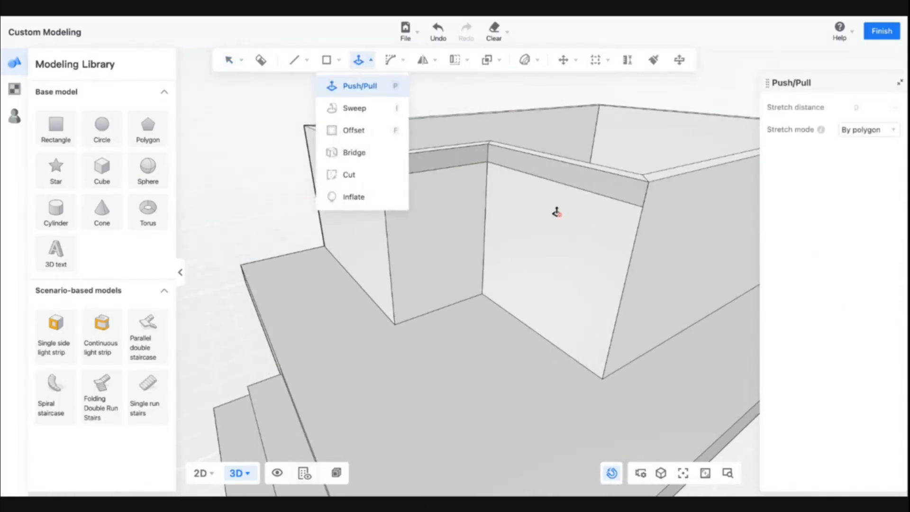
pyautogui.click(577, 174)
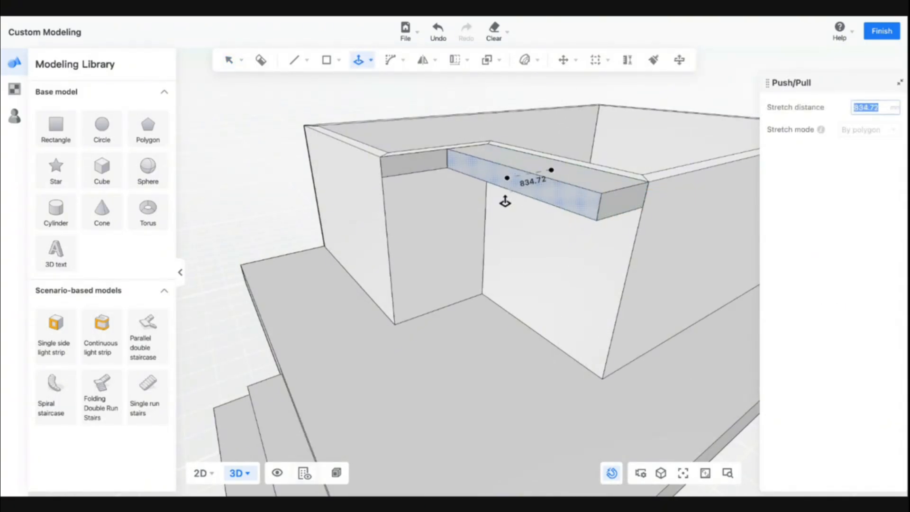
pyautogui.click(384, 229)
pyautogui.moveTo(338, 230); pyautogui.dragTo(509, 212, button='middle')
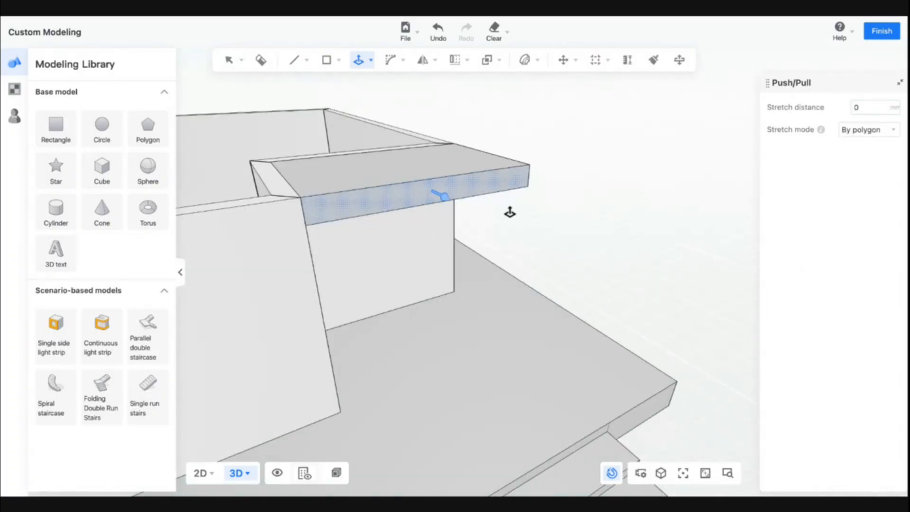
# Push/Pull the canopy's front face a further 2000 mm outward.
pyautogui.click(472, 192)
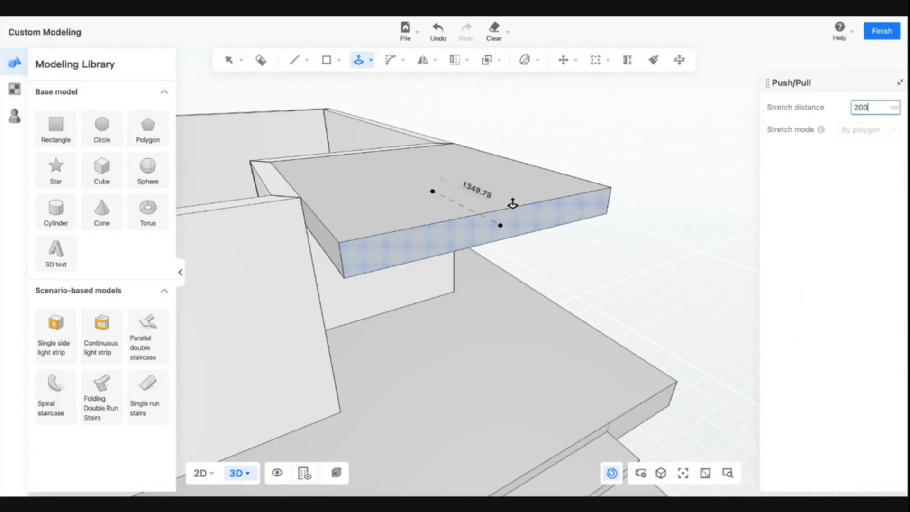
pyautogui.write('2000')
pyautogui.press('Return')
pyautogui.press('Escape')
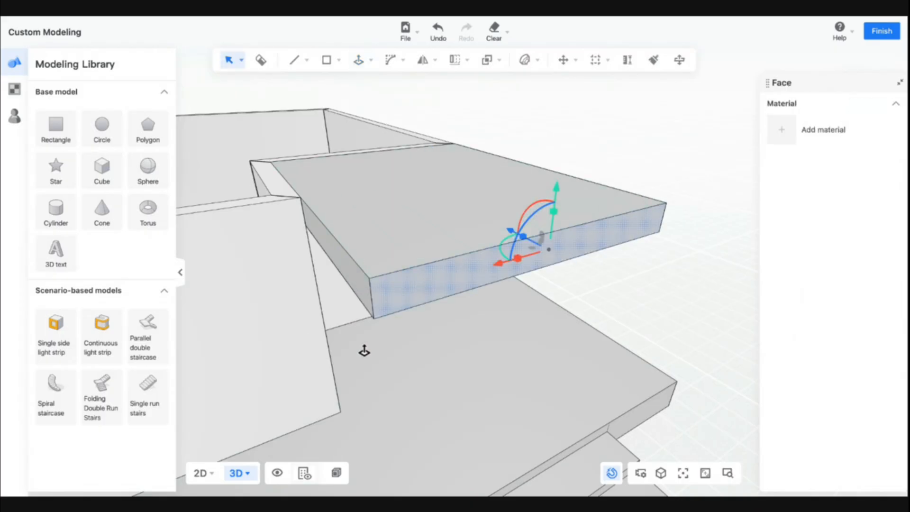
# Draw a rectangle over the canopy's side face, from the projecting wall's top corner to the canopy's lower outer corner.
pyautogui.moveTo(364, 349); pyautogui.dragTo(559, 362, button='right')
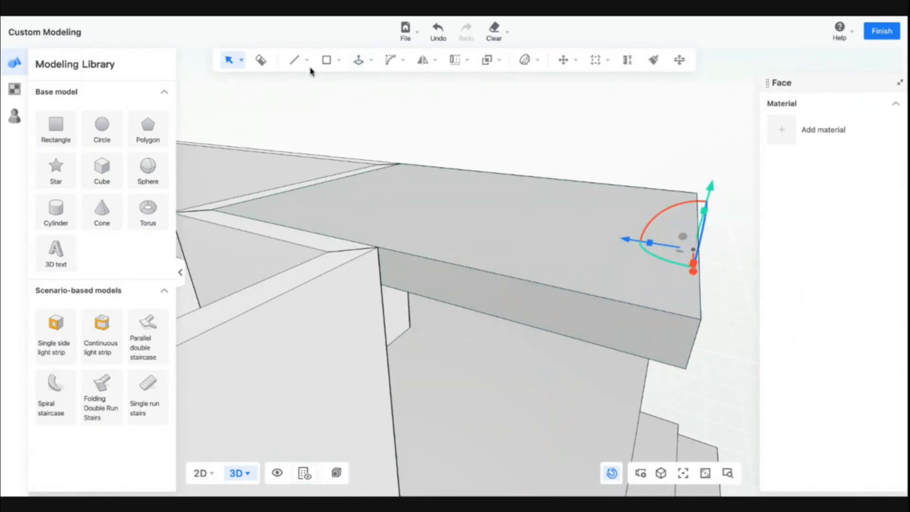
pyautogui.click(326, 60)
pyautogui.click(325, 85)
pyautogui.click(377, 247)
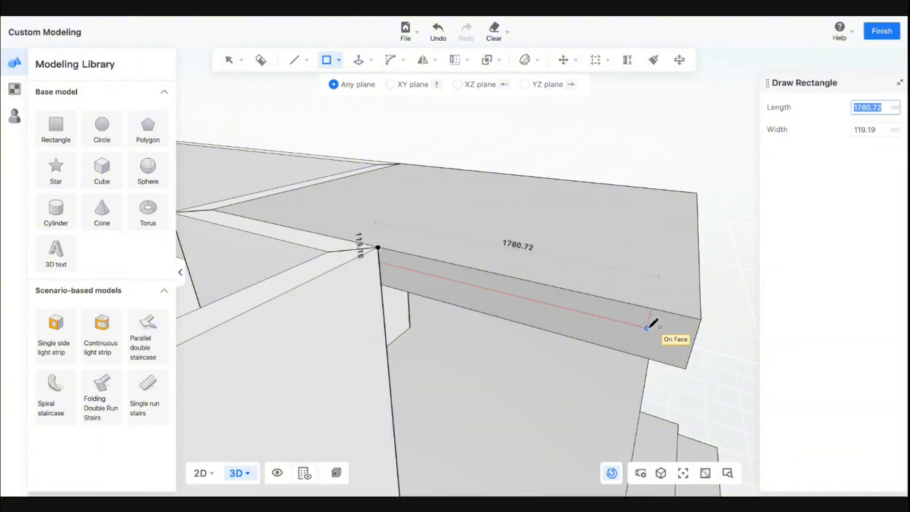
pyautogui.click(686, 368)
pyautogui.press('Escape')
# Push/Pull that canopy side face outward 1000 mm along the front of the projecting wall.
pyautogui.moveTo(569, 327); pyautogui.dragTo(464, 199, button='right')
pyautogui.click(359, 59)
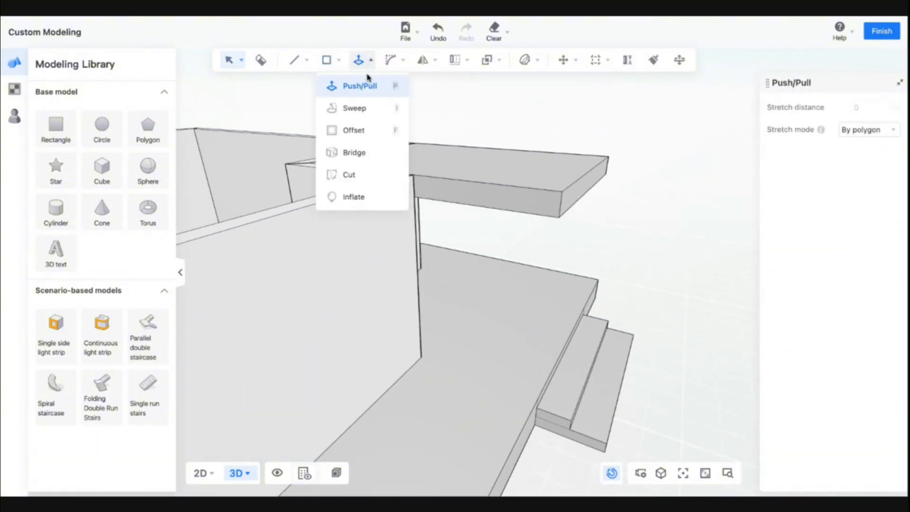
pyautogui.click(448, 194)
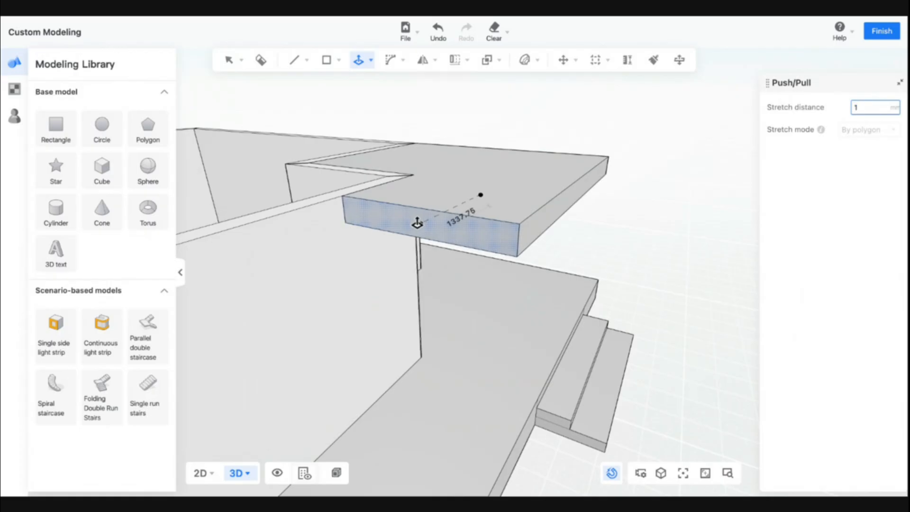
pyautogui.write('1000')
pyautogui.press('Return')
# Try to Push/Pull the canopy's opposite side face, above the recess's outer corner, and undo the result.
pyautogui.moveTo(504, 325); pyautogui.dragTo(296, 294, button='right')
pyautogui.scroll(-10, 374, 312)
pyautogui.moveTo(616, 332); pyautogui.dragTo(495, 349, button='right')
pyautogui.click(358, 59)
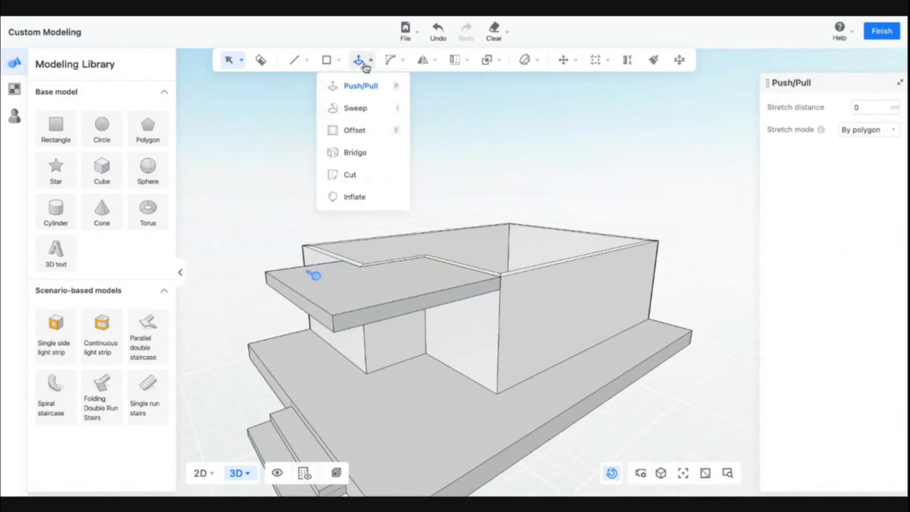
pyautogui.click(412, 317)
pyautogui.write('100')
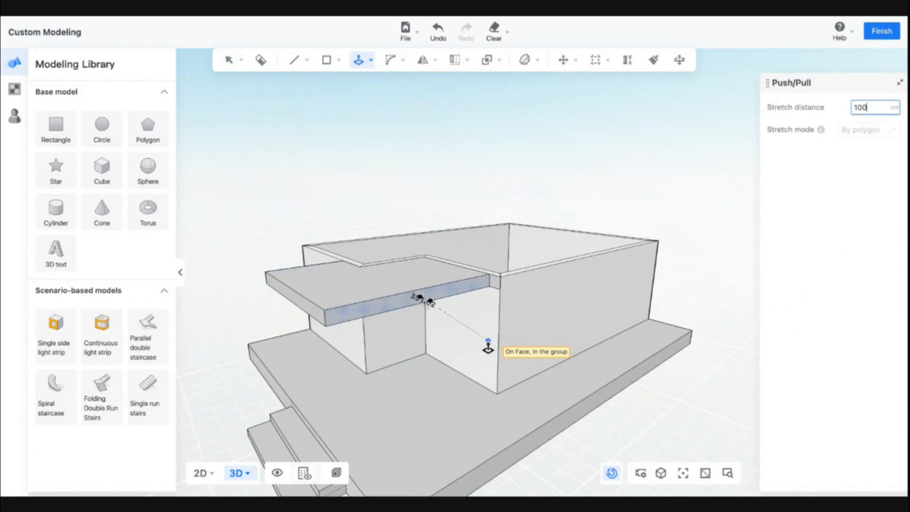
pyautogui.press('Return')
pyautogui.hotkey('ctrl', 'z')
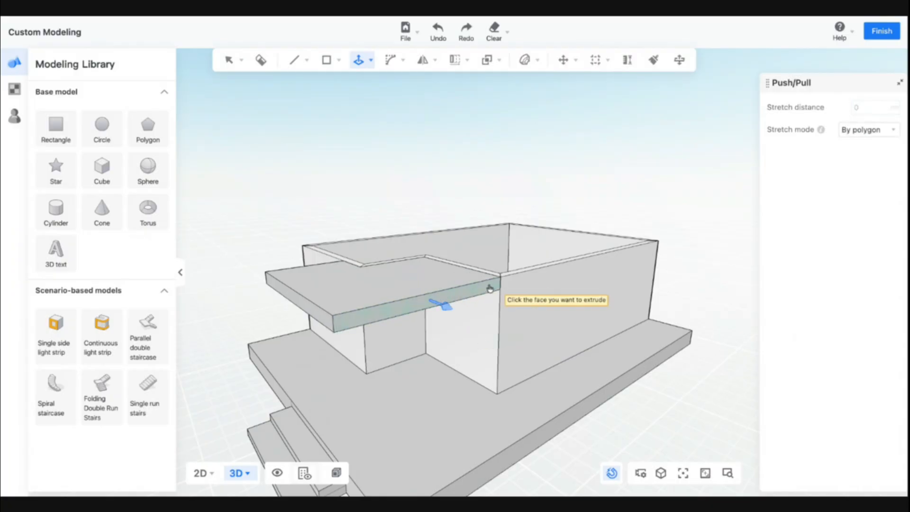
# Push/Pull the canopy's side face above the recess's outer corner outward, beyond the house's side wall.
pyautogui.click(435, 303)
pyautogui.press('Return')
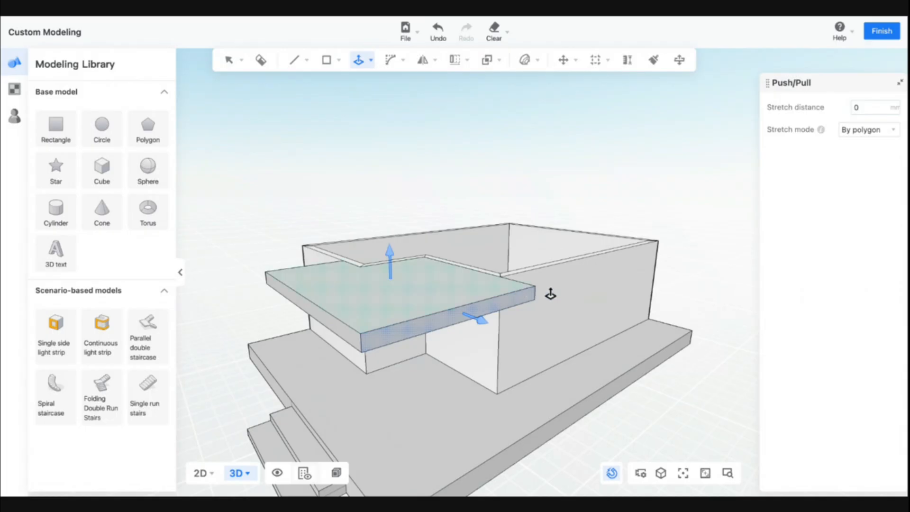
pyautogui.moveTo(668, 296); pyautogui.dragTo(496, 355, button='right')
pyautogui.scroll(-5, 496, 354)
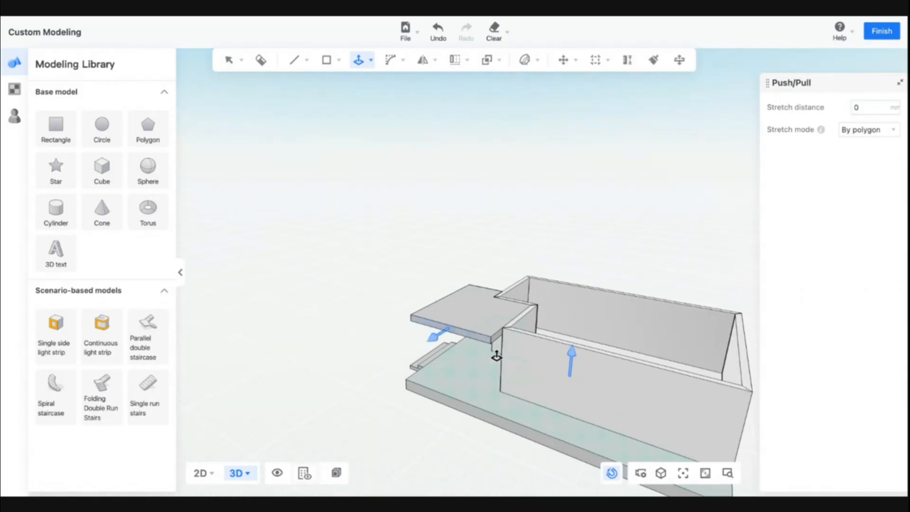
pyautogui.scroll(-3, 490, 364)
pyautogui.scroll(10, 490, 364)
pyautogui.press('Escape')
pyautogui.press('d')
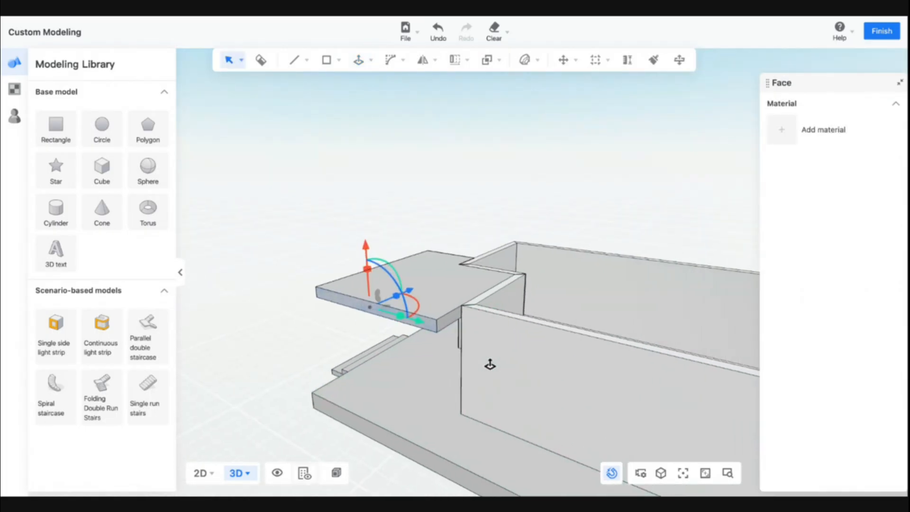
pyautogui.press('s')
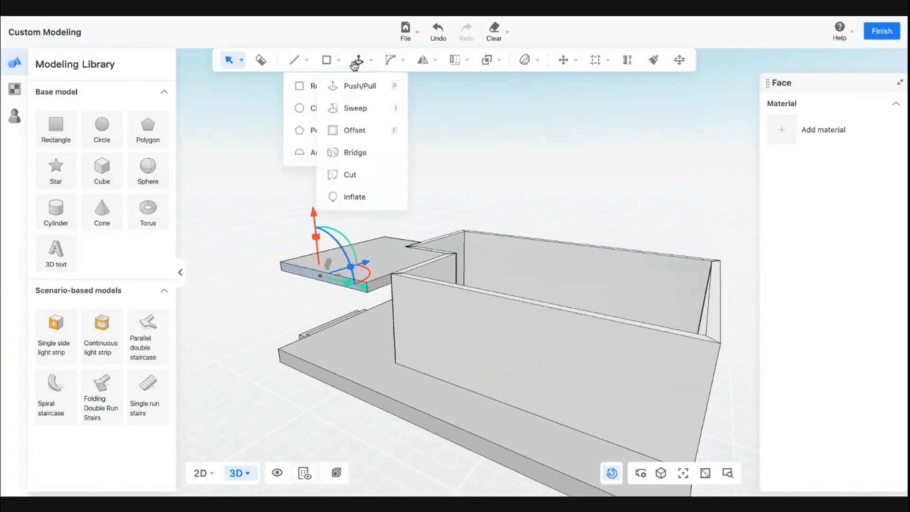
pyautogui.click(358, 62)
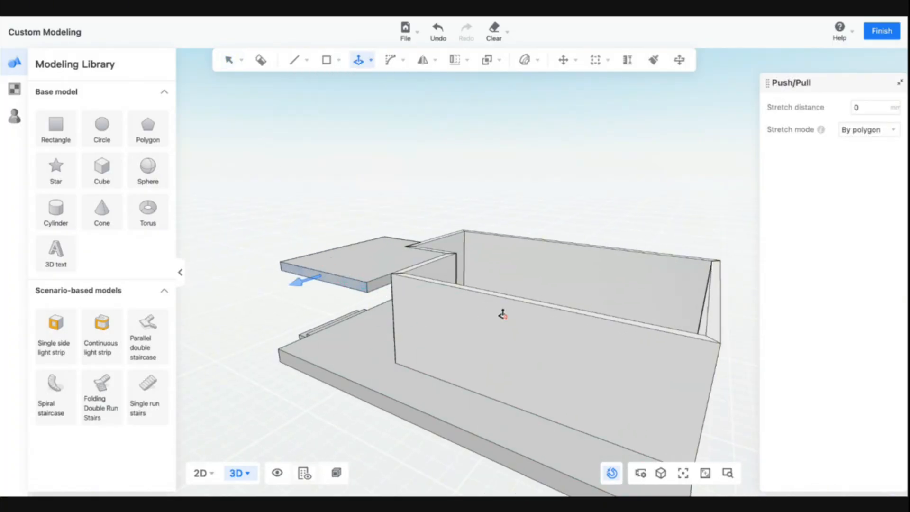
pyautogui.click(396, 287)
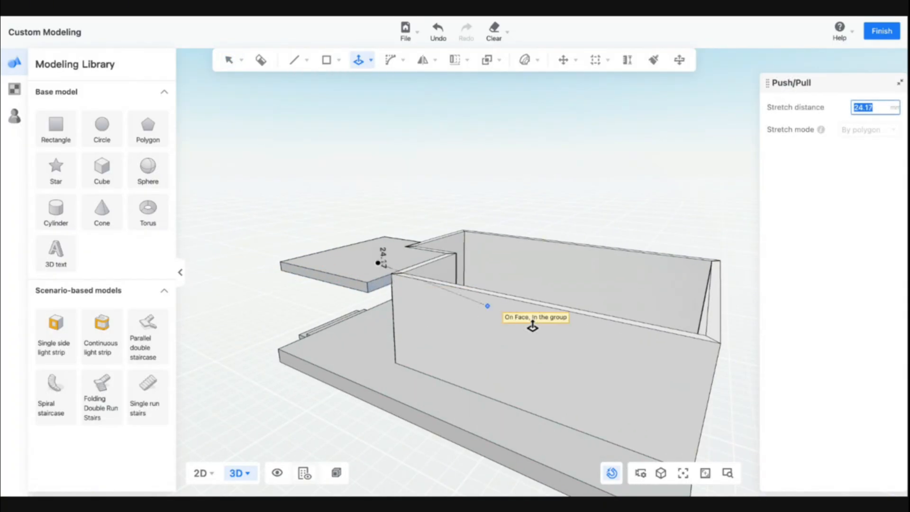
pyautogui.press('Escape')
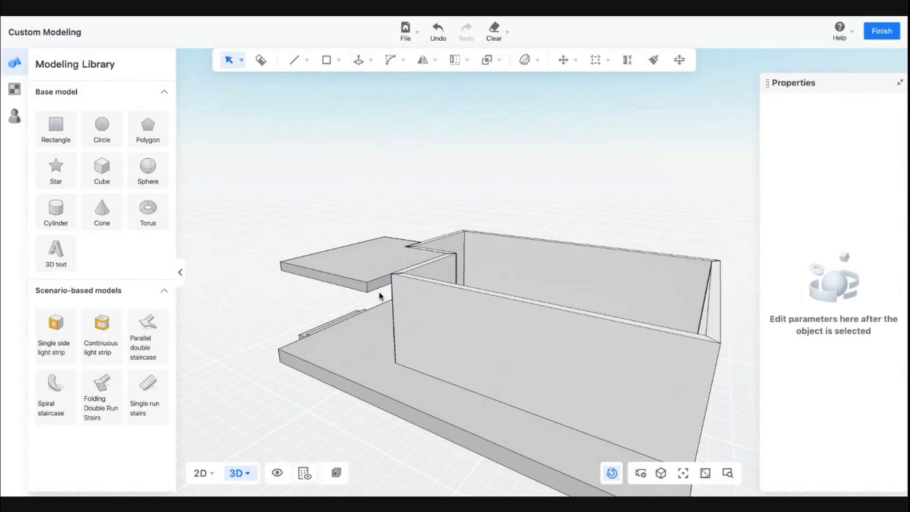
pyautogui.click(326, 59)
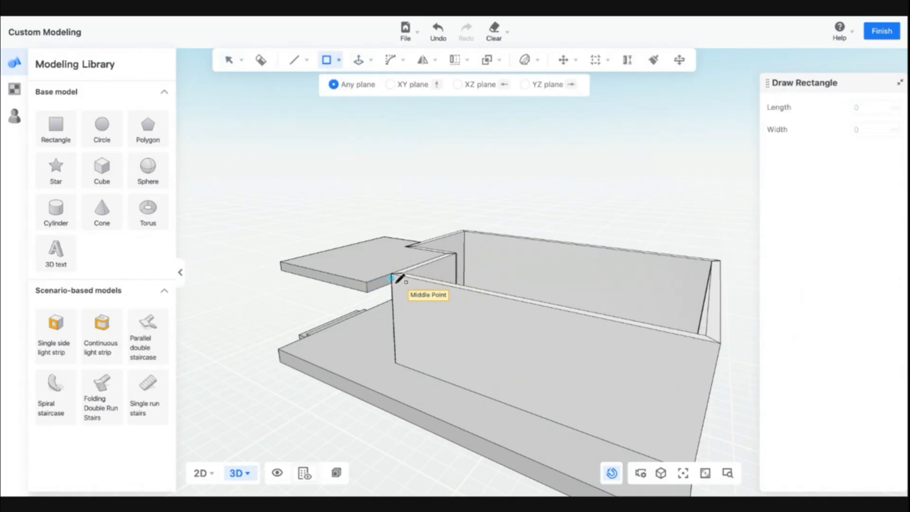
pyautogui.click(393, 283)
pyautogui.press('Escape')
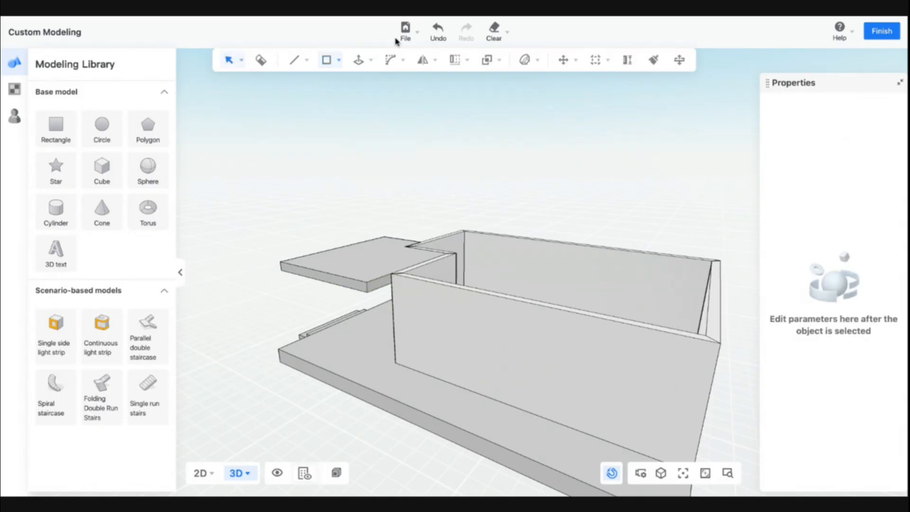
# Push/Pull the canopy's end face 8240 mm along the house's side wall to the wall's far end corner.
pyautogui.click(356, 60)
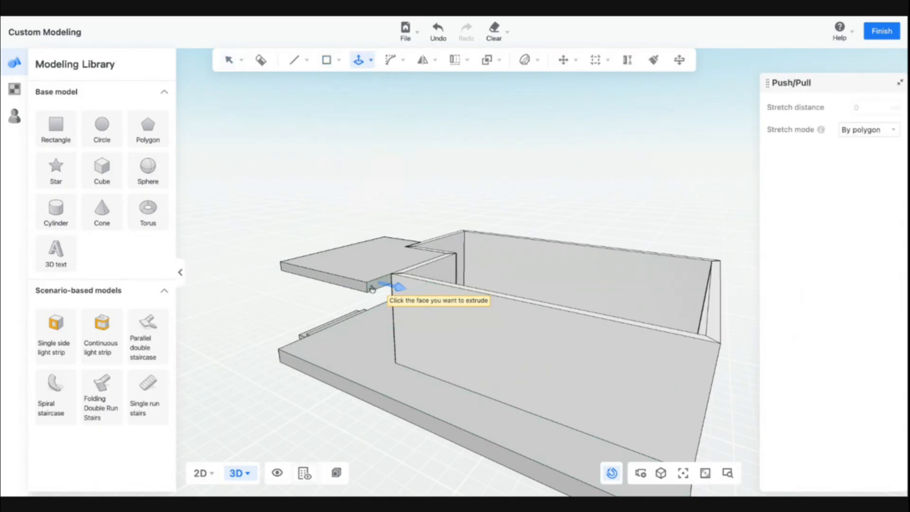
pyautogui.click(390, 291)
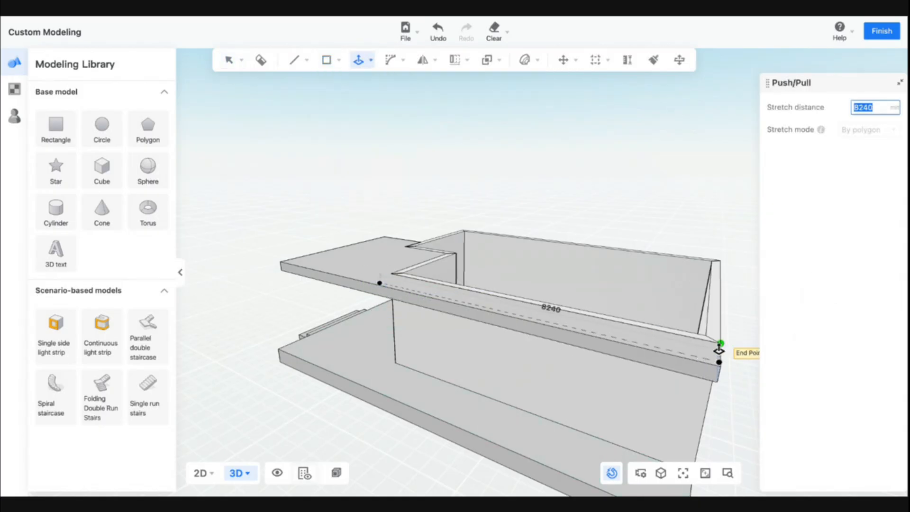
pyautogui.click(719, 350)
pyautogui.press('Escape')
# Check the extended canopy from the front and finish the custom modelling session.
pyautogui.moveTo(422, 343); pyautogui.dragTo(640, 354, button='middle')
pyautogui.scroll(-5, 640, 354)
pyautogui.moveTo(683, 438); pyautogui.dragTo(746, 401, button='middle')
pyautogui.moveTo(390, 440); pyautogui.dragTo(475, 445, button='middle')
pyautogui.press('d')
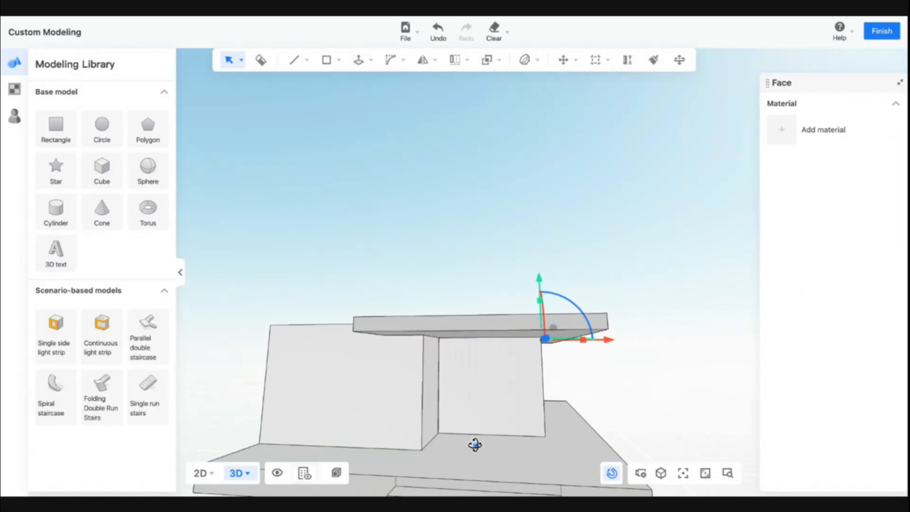
pyautogui.moveTo(615, 425); pyautogui.dragTo(619, 402, button='middle')
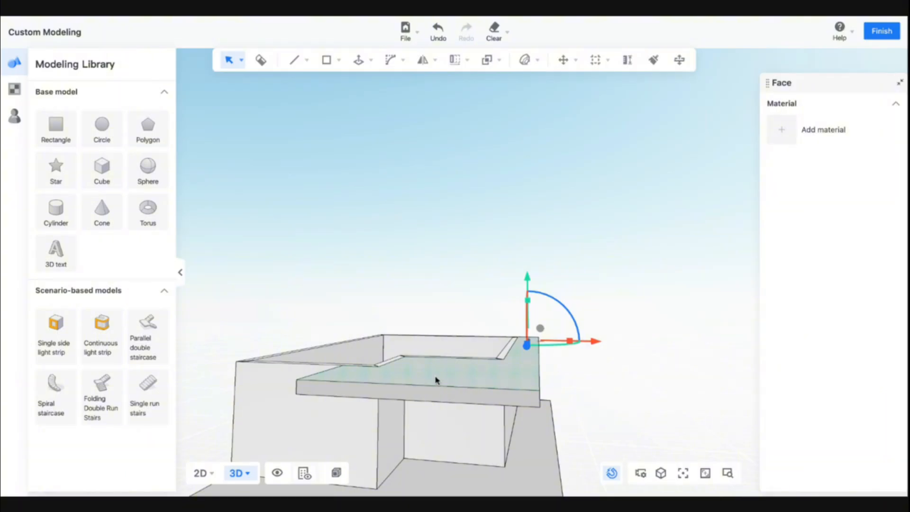
pyautogui.press('s')
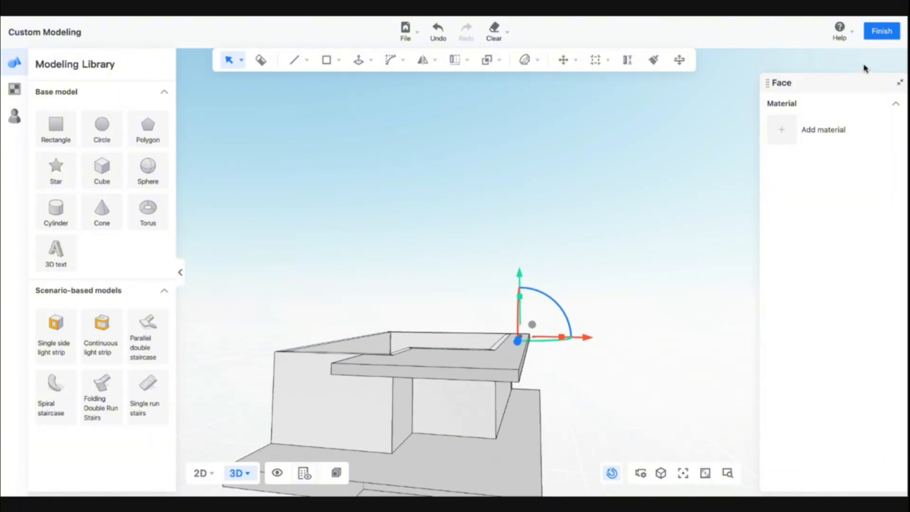
pyautogui.click(881, 31)
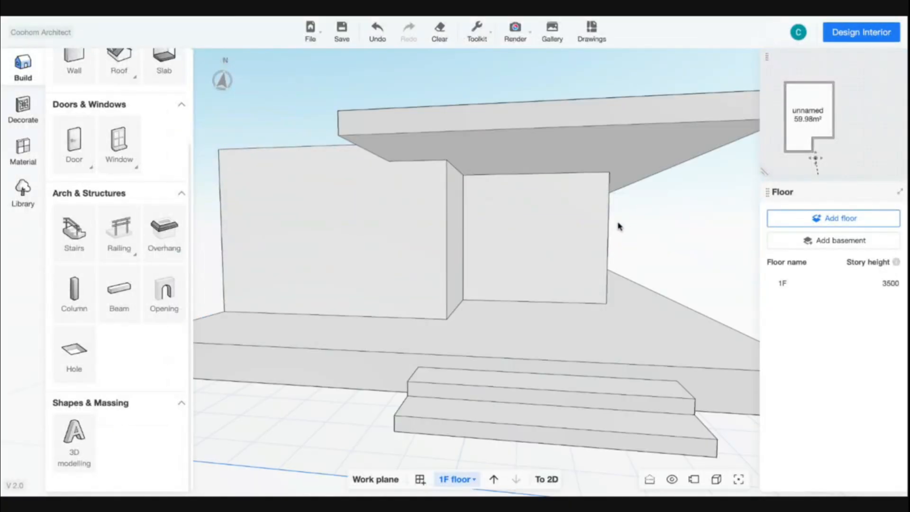
# Reopen the plinth and canopy model for 3D modelling and dismiss the plugin window.
pyautogui.click(567, 285)
pyautogui.scroll(-8, 567, 284)
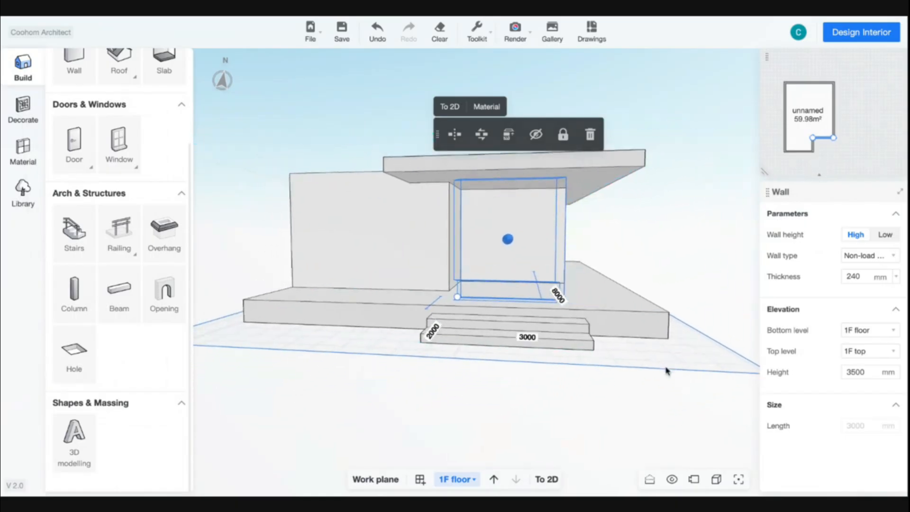
pyautogui.moveTo(667, 372); pyautogui.dragTo(677, 397)
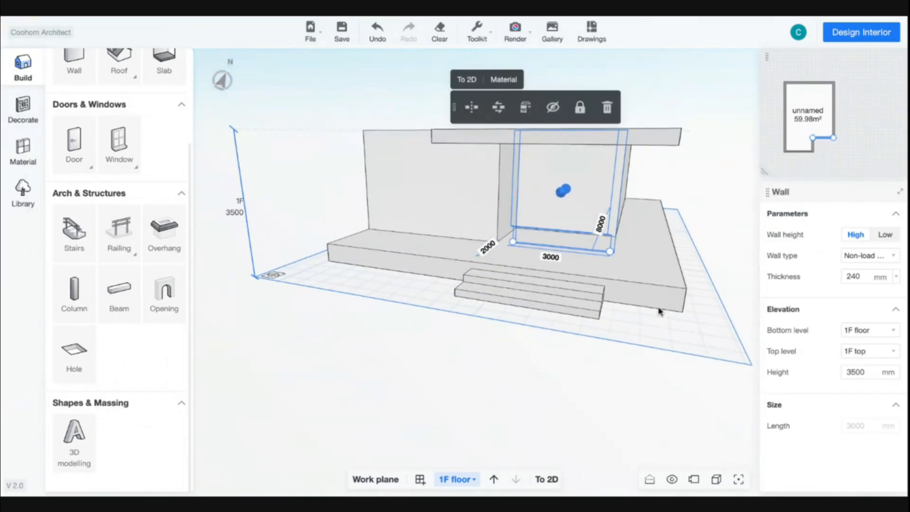
pyautogui.scroll(3, 624, 155)
pyautogui.scroll(10, 624, 154)
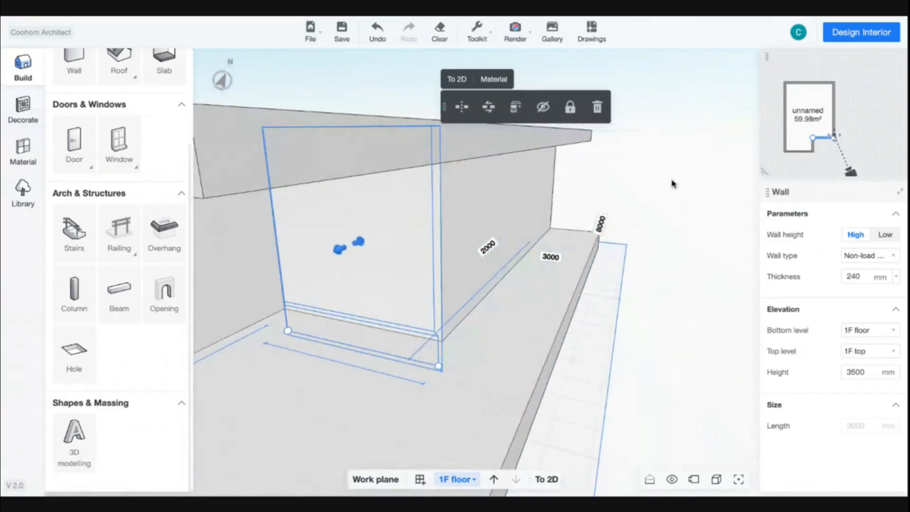
pyautogui.moveTo(672, 183); pyautogui.dragTo(635, 175)
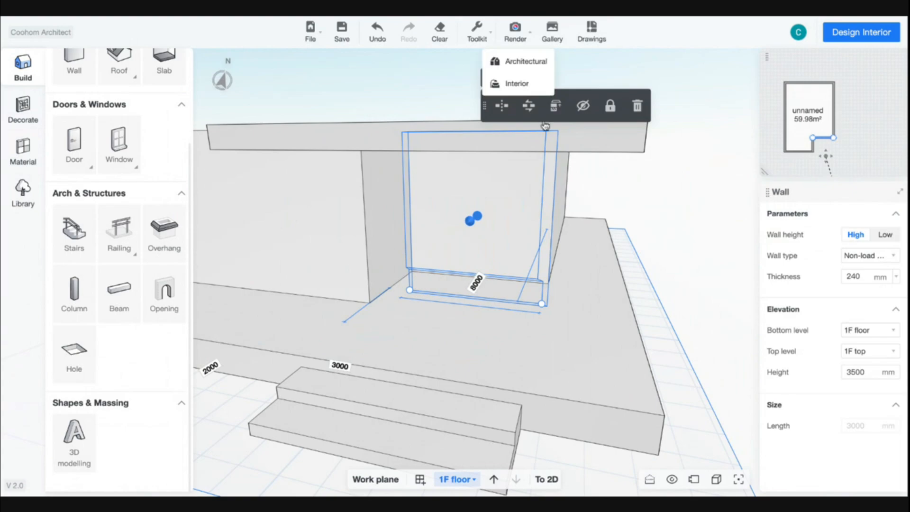
pyautogui.click(531, 411)
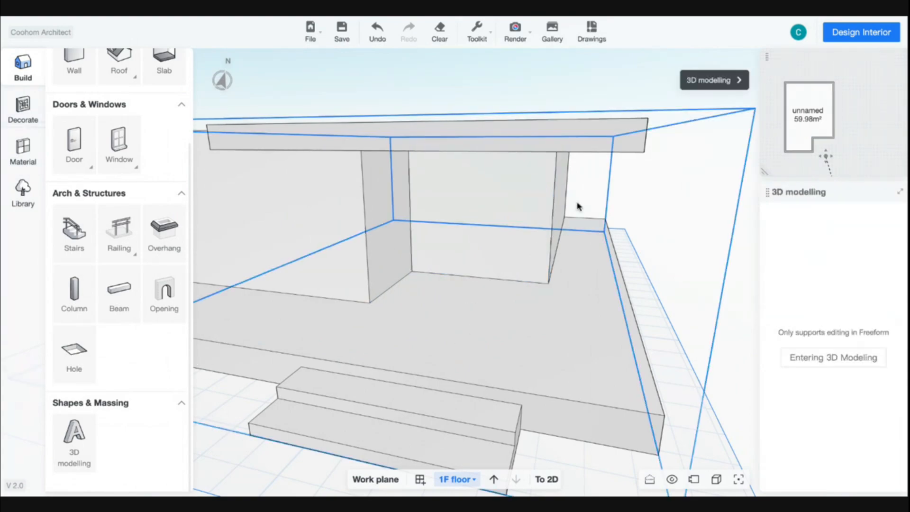
pyautogui.click(710, 87)
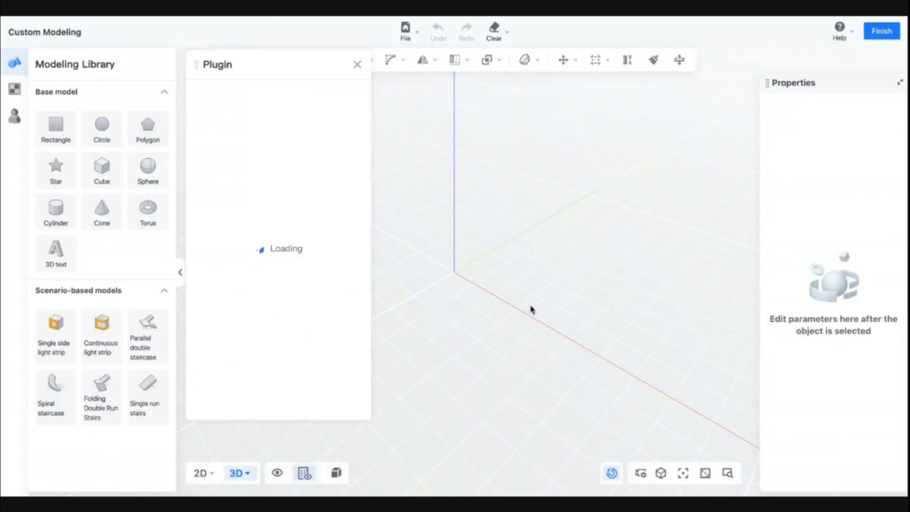
pyautogui.click(357, 66)
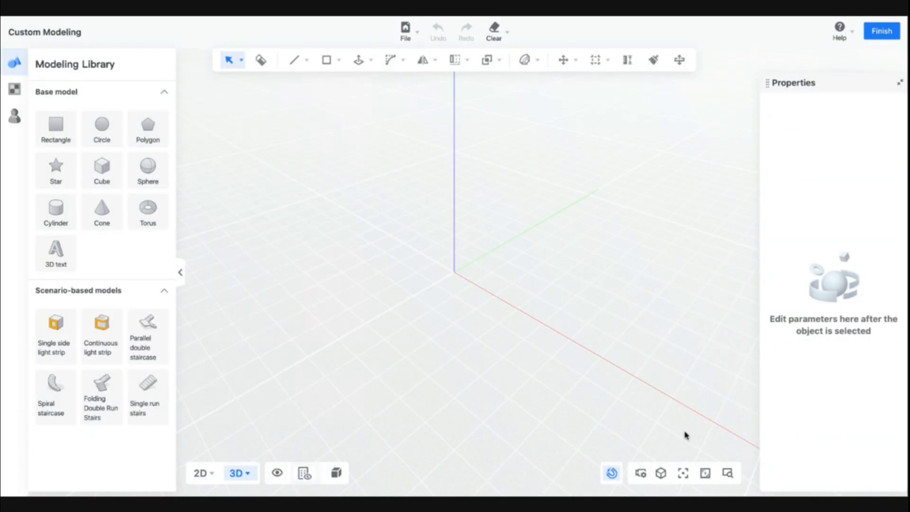
# Push/Pull the canopy's underside face upward 100 mm into the slab.
pyautogui.click(683, 473)
pyautogui.moveTo(544, 378); pyautogui.dragTo(536, 322, button='middle')
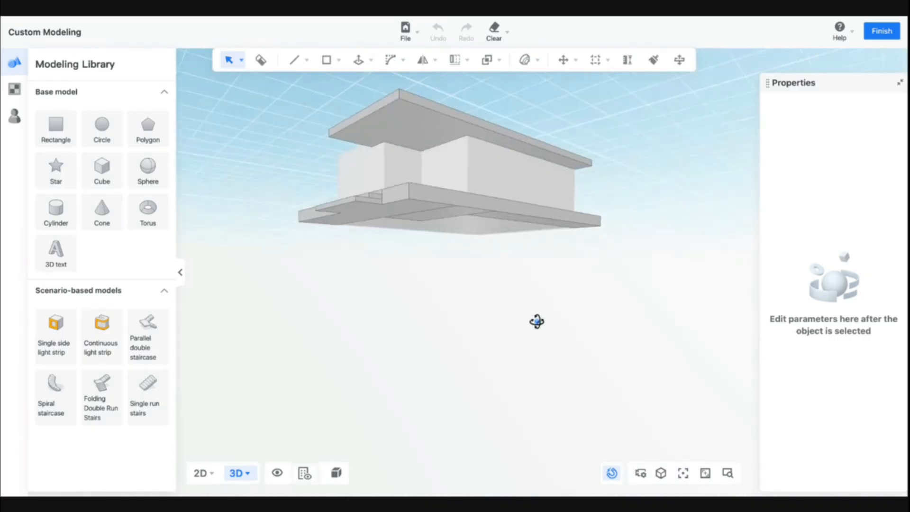
pyautogui.click(358, 60)
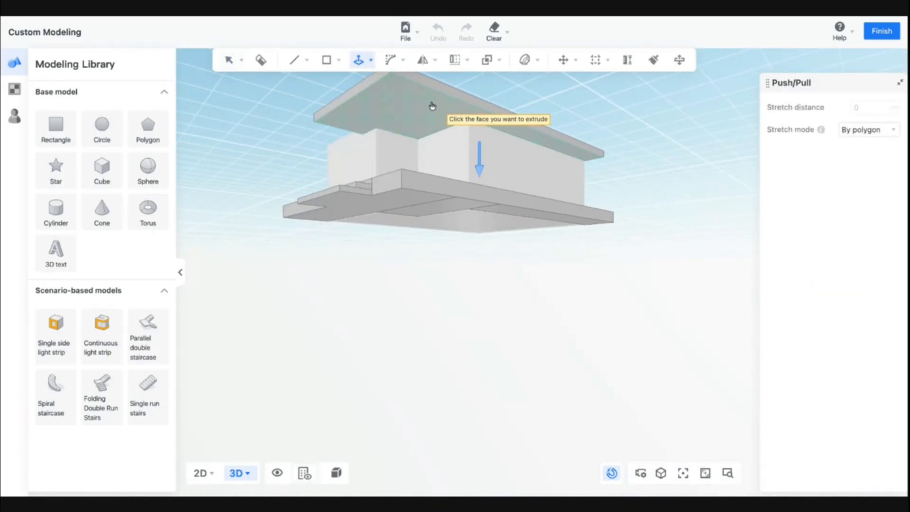
pyautogui.click(432, 114)
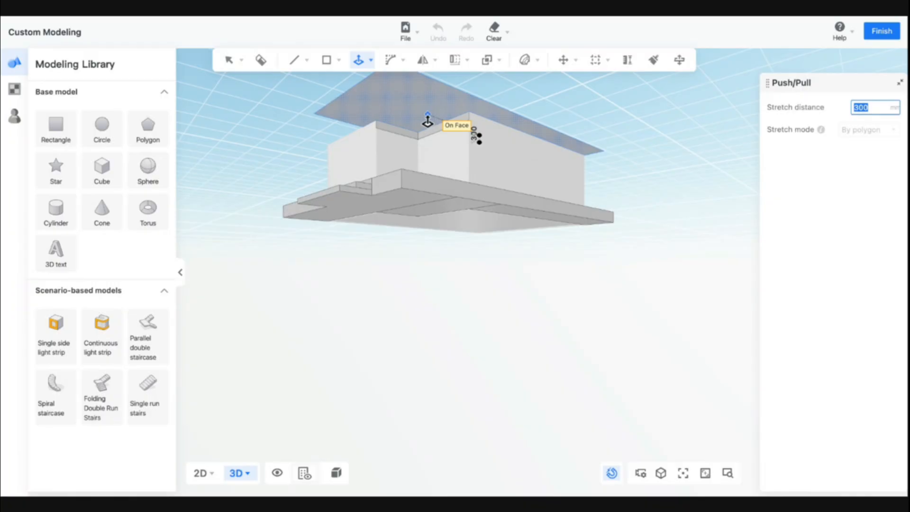
pyautogui.write('100')
pyautogui.press('Return')
# Delete the leftover narrow strips above the two recess walls, beneath the canopy's underside.
pyautogui.moveTo(423, 151)
pyautogui.mouseDown(button='middle')
pyautogui.moveTo(448, 163)
pyautogui.moveTo(435, 156)
pyautogui.mouseUp(button='middle')
pyautogui.scroll(5, 397, 138)
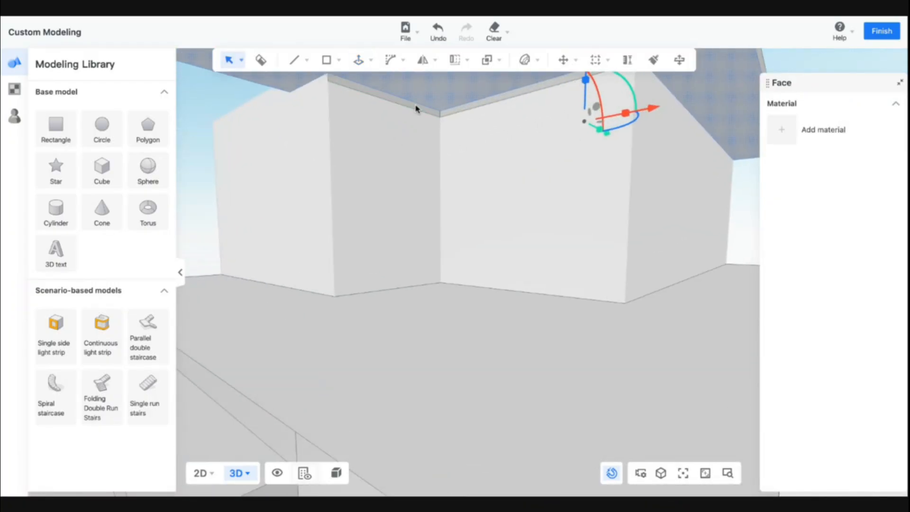
pyautogui.click(417, 106)
pyautogui.click(432, 115)
pyautogui.click(521, 97)
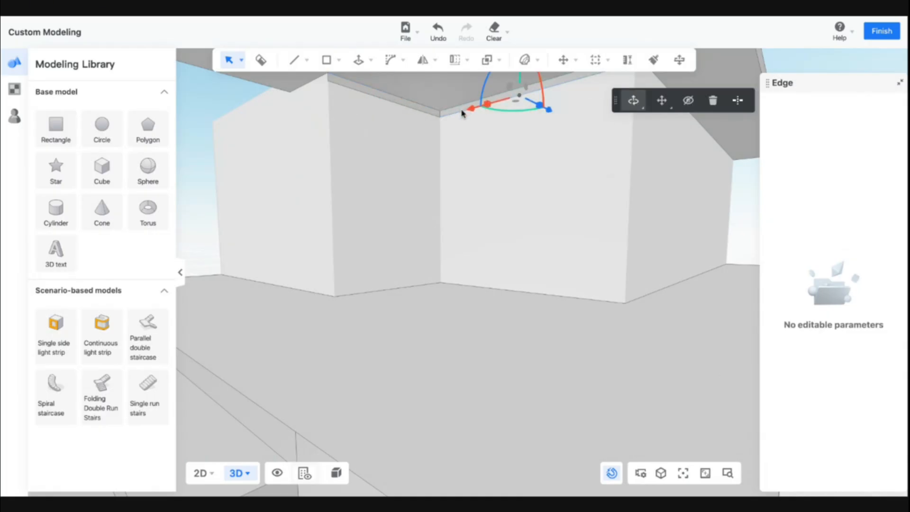
pyautogui.moveTo(475, 144); pyautogui.dragTo(510, 159, button='middle')
pyautogui.scroll(-3, 504, 154)
pyautogui.scroll(4, 503, 155)
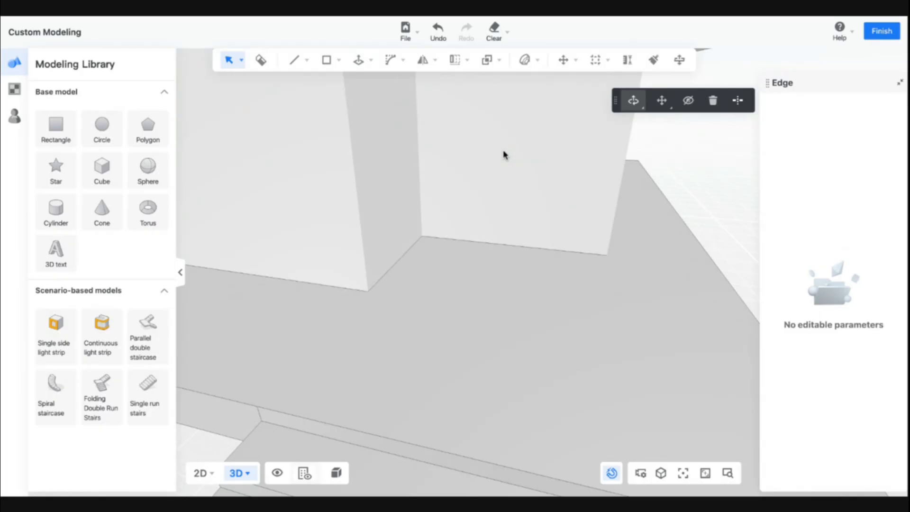
pyautogui.scroll(5, 504, 154)
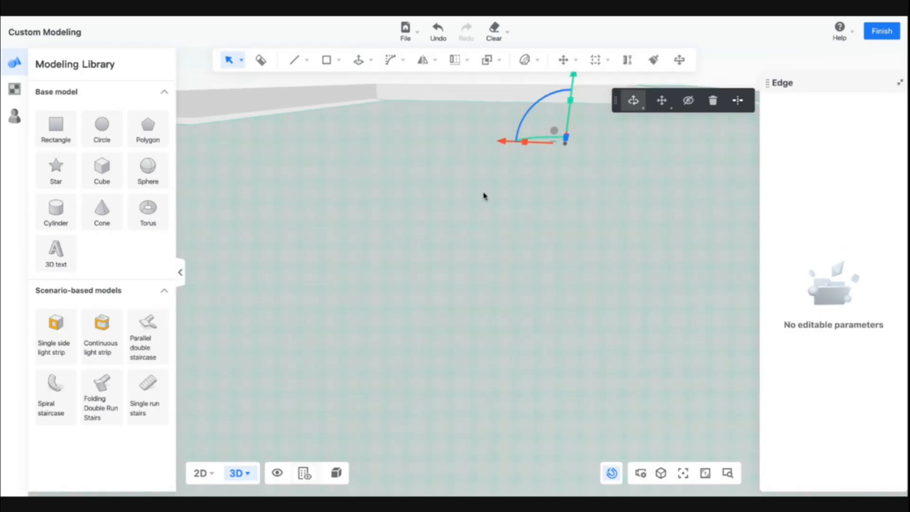
pyautogui.scroll(-5, 484, 208)
pyautogui.click(443, 143)
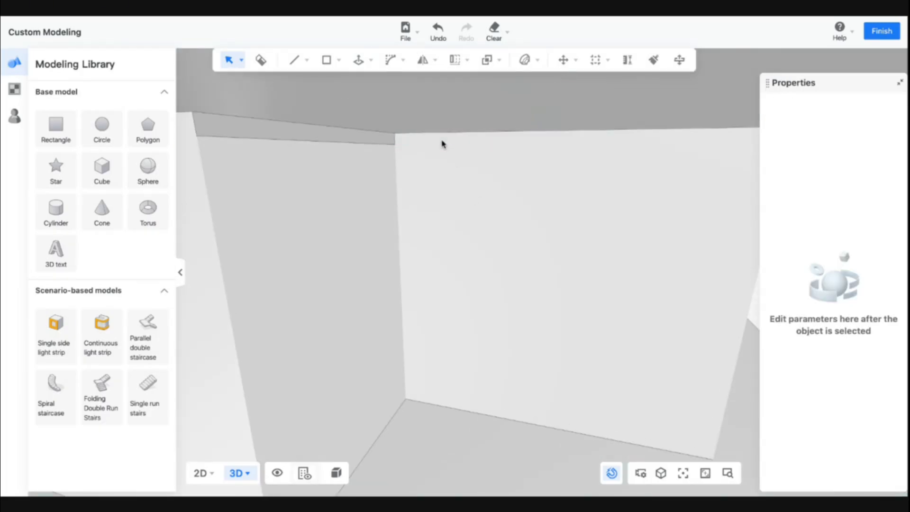
pyautogui.click(388, 141)
pyautogui.click(570, 117)
# Finish the custom modelling of the thinned canopy and return to the architectural model.
pyautogui.press('s')
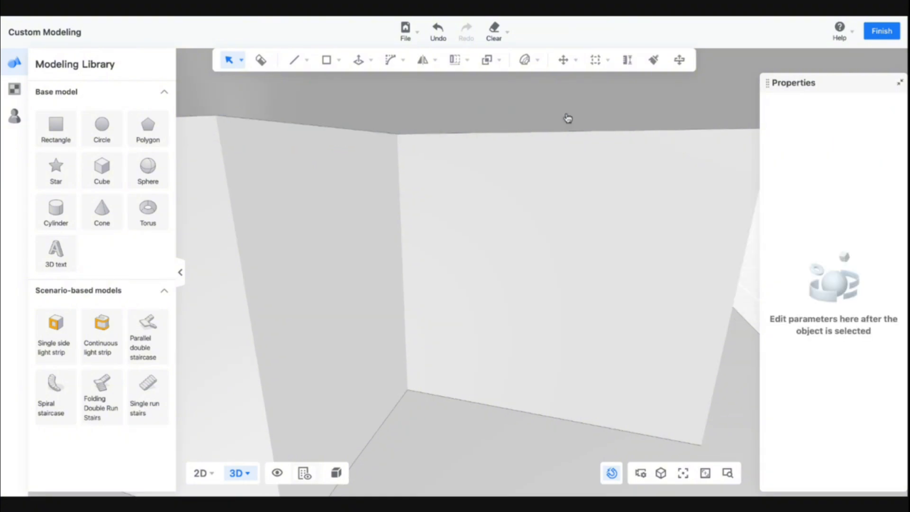
pyautogui.press('a')
pyautogui.press('s')
pyautogui.press('s')
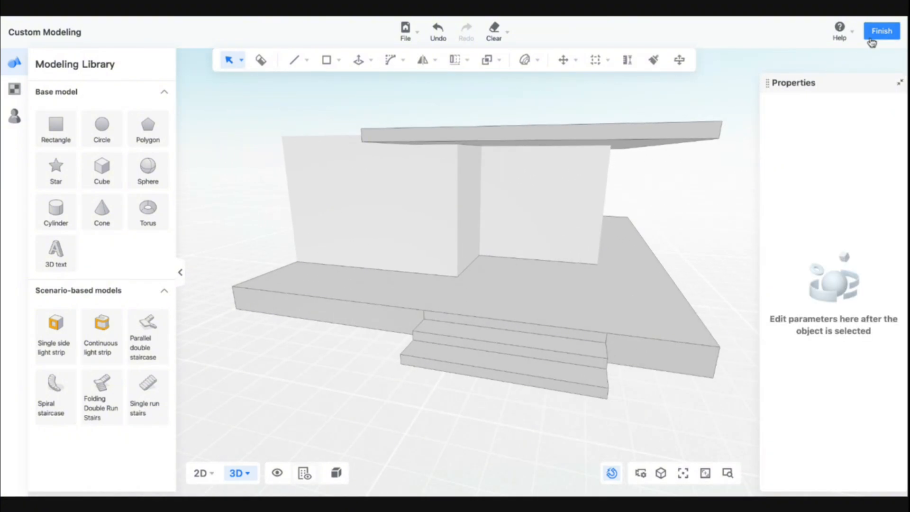
pyautogui.click(871, 42)
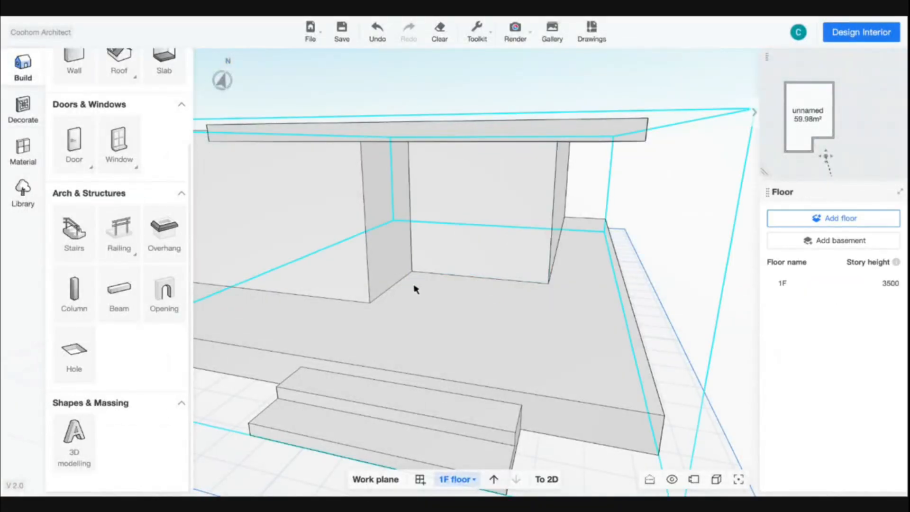
# Open the 1F floor's story height for editing.
pyautogui.moveTo(458, 361); pyautogui.dragTo(491, 356)
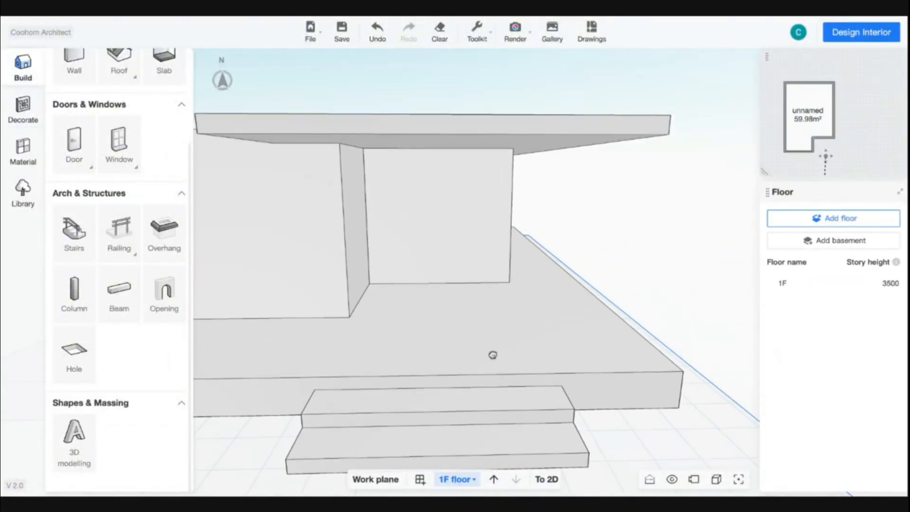
pyautogui.press('s')
pyautogui.press('a')
pyautogui.press('s')
pyautogui.moveTo(628, 330); pyautogui.dragTo(621, 321)
pyautogui.press('w')
pyautogui.press('w')
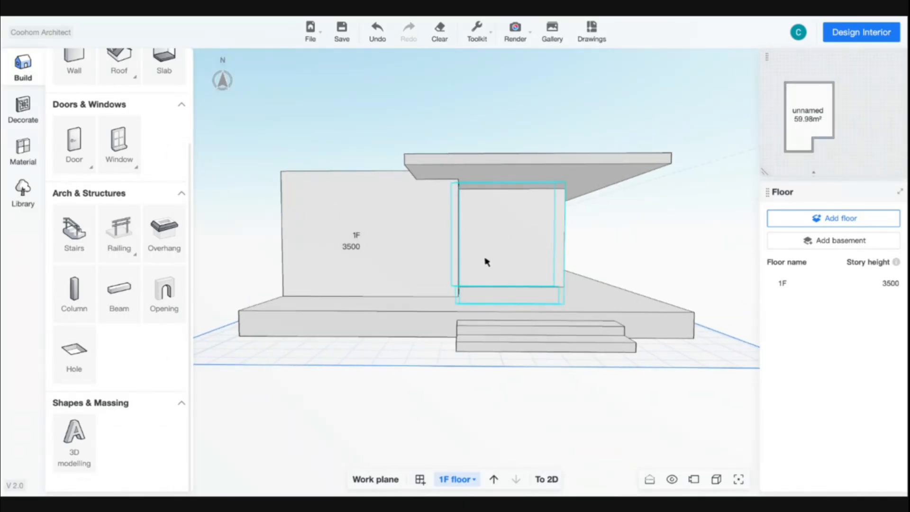
pyautogui.moveTo(670, 247); pyautogui.dragTo(650, 250)
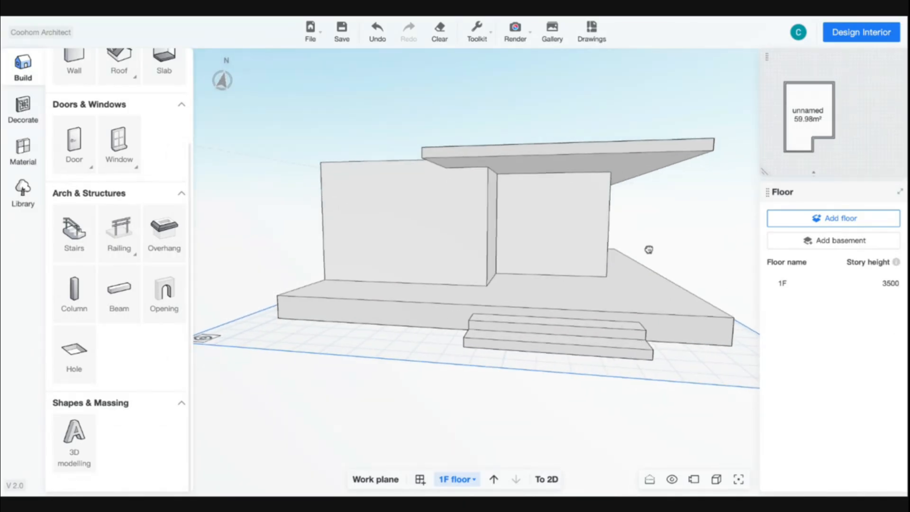
pyautogui.click(885, 285)
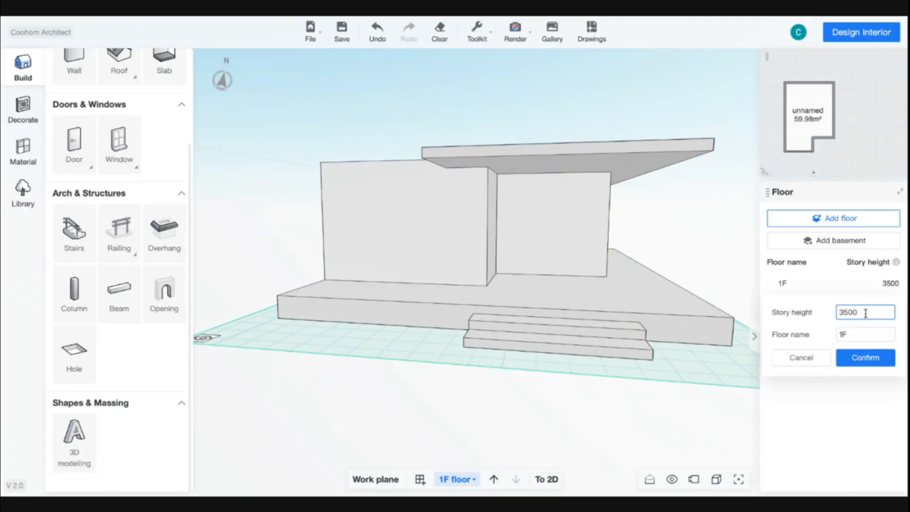
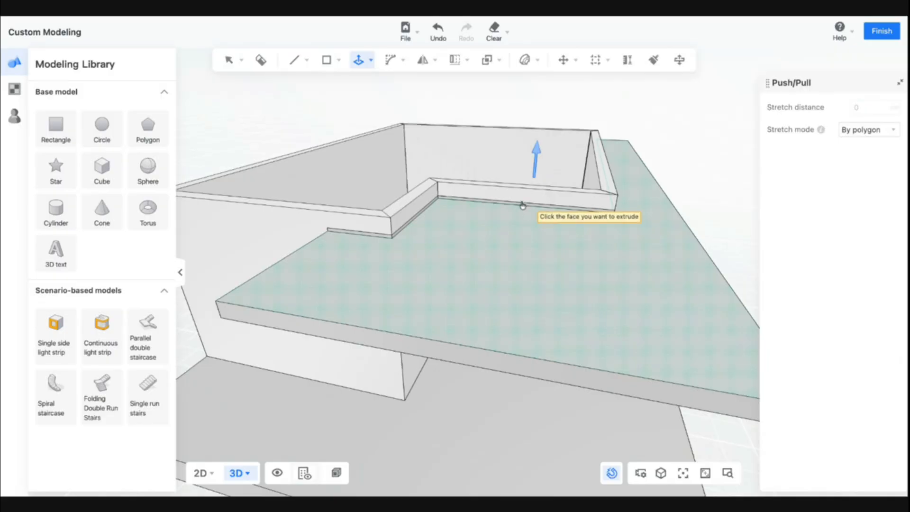
# Push/Pull the narrow strip along the foot of the recessed front wall outward 4000 mm over the canopy's top.
pyautogui.scroll(3, 532, 209)
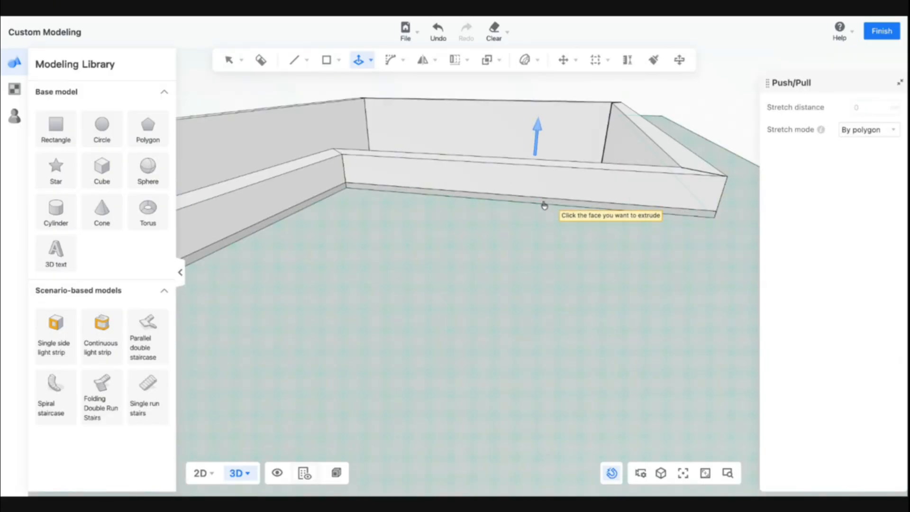
pyautogui.click(545, 203)
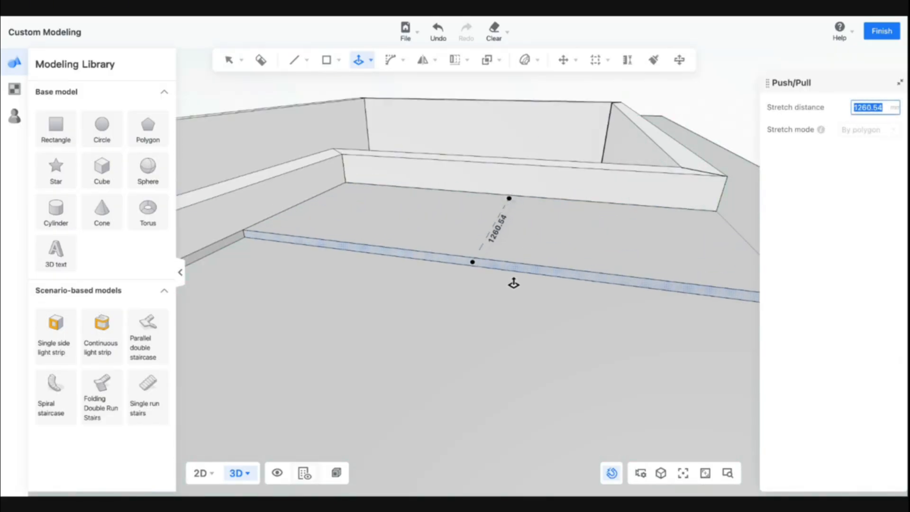
pyautogui.scroll(-3, 496, 302)
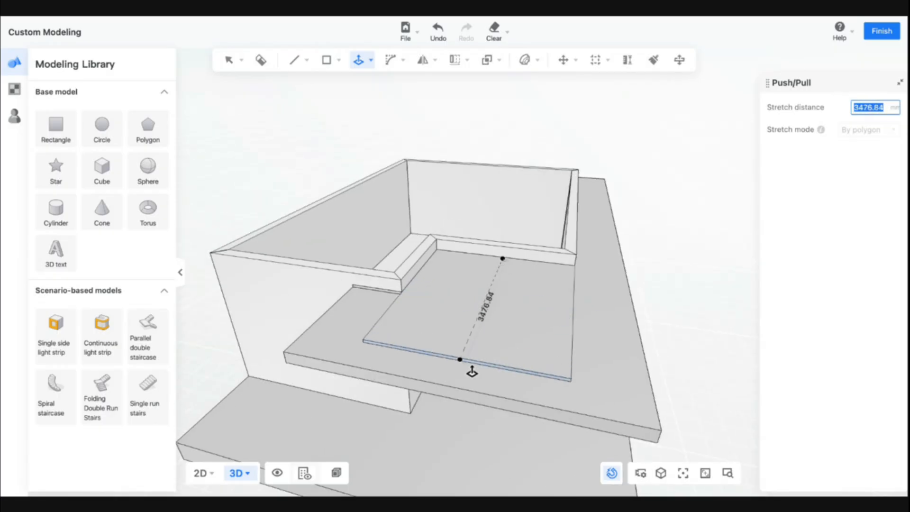
pyautogui.write('4000')
pyautogui.press('Return')
pyautogui.press('Escape')
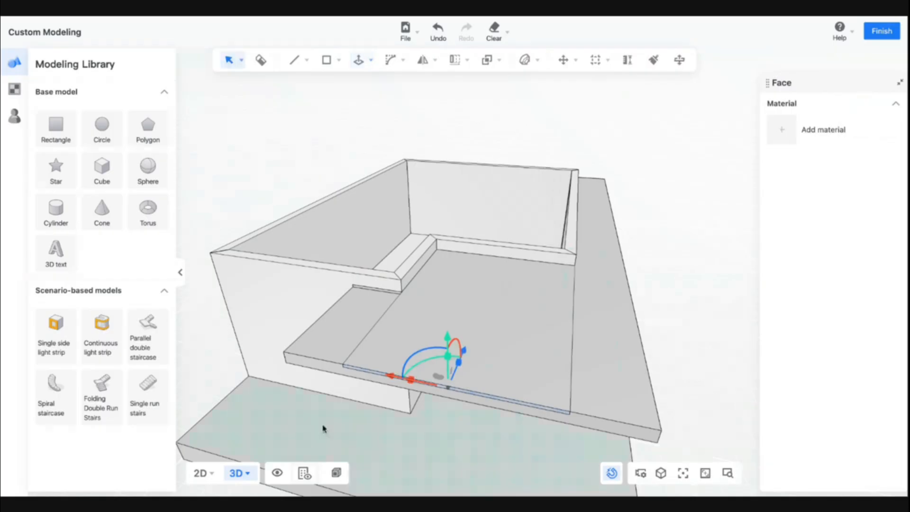
# Push/Pull the thin top slab's side face nearest the projecting wall 1050 mm outward, past the canopy's edge.
pyautogui.moveTo(323, 429); pyautogui.dragTo(432, 389, button='middle')
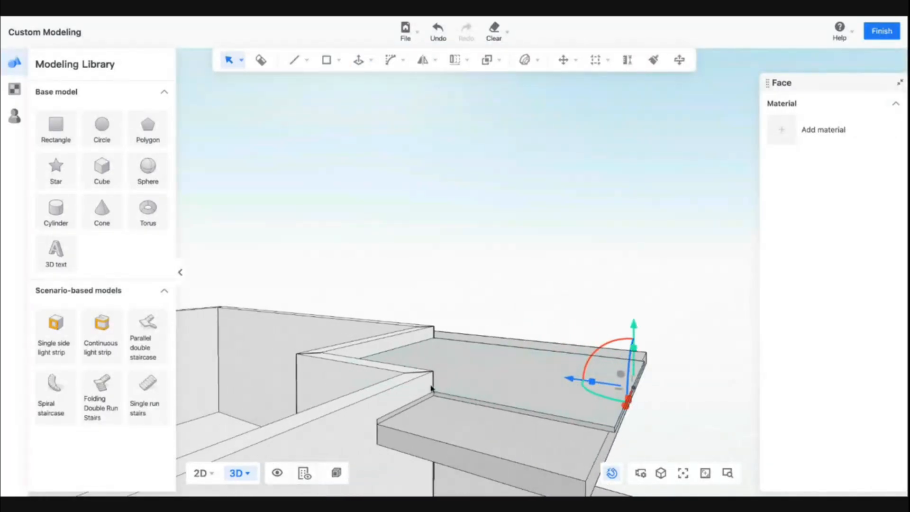
pyautogui.click(437, 397)
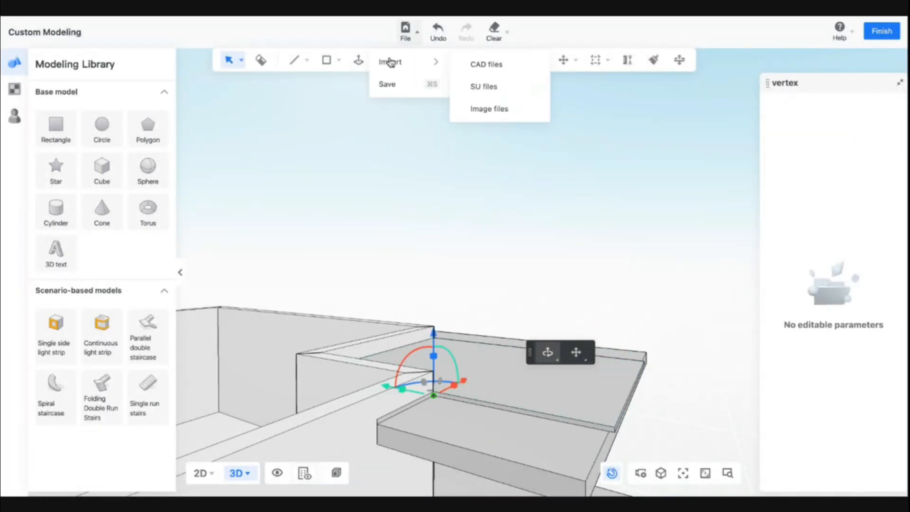
pyautogui.click(359, 61)
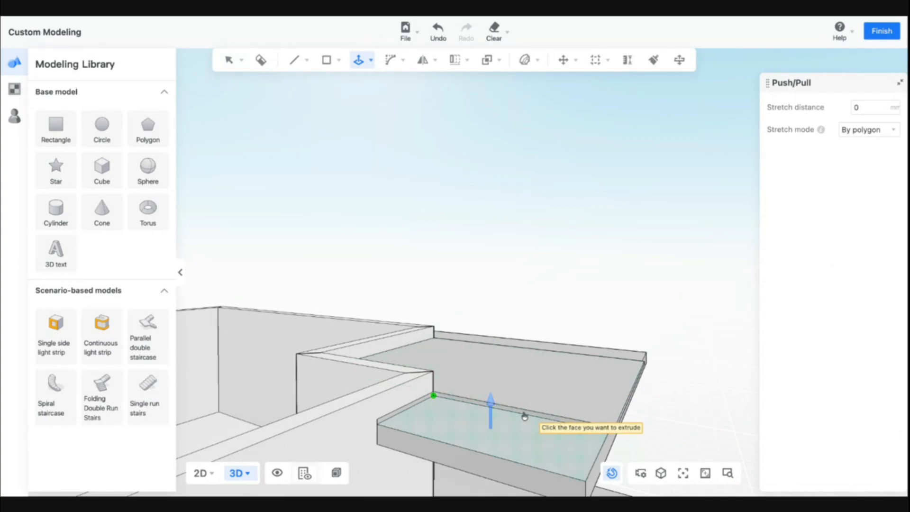
pyautogui.click(505, 423)
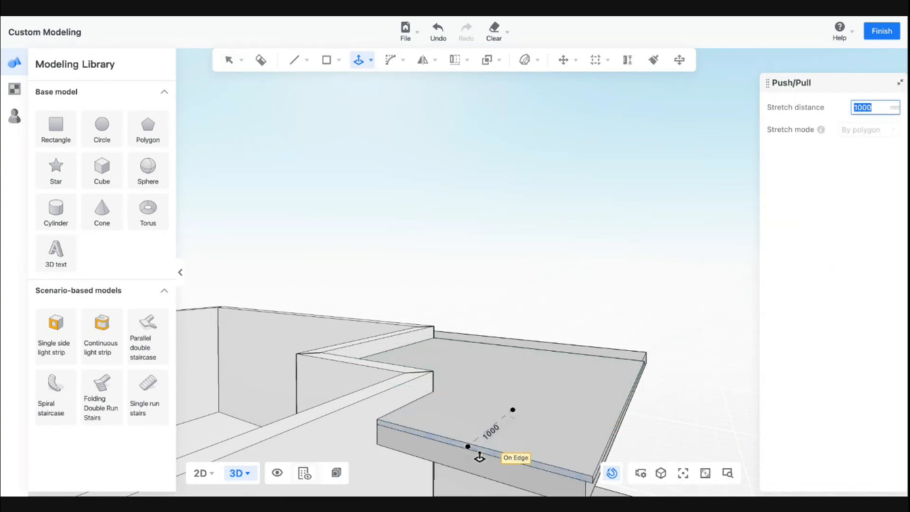
pyautogui.write('105')
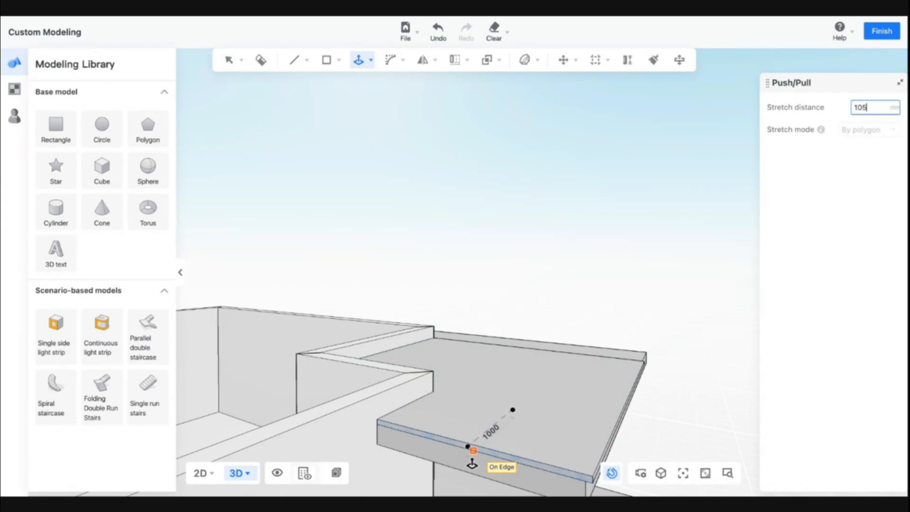
pyautogui.write('0')
pyautogui.press('Return')
pyautogui.moveTo(601, 388); pyautogui.dragTo(552, 379, button='right')
pyautogui.moveTo(632, 351); pyautogui.dragTo(366, 348, button='right')
pyautogui.scroll(-5, 427, 392)
pyautogui.moveTo(566, 404); pyautogui.dragTo(429, 394, button='right')
pyautogui.press('Escape')
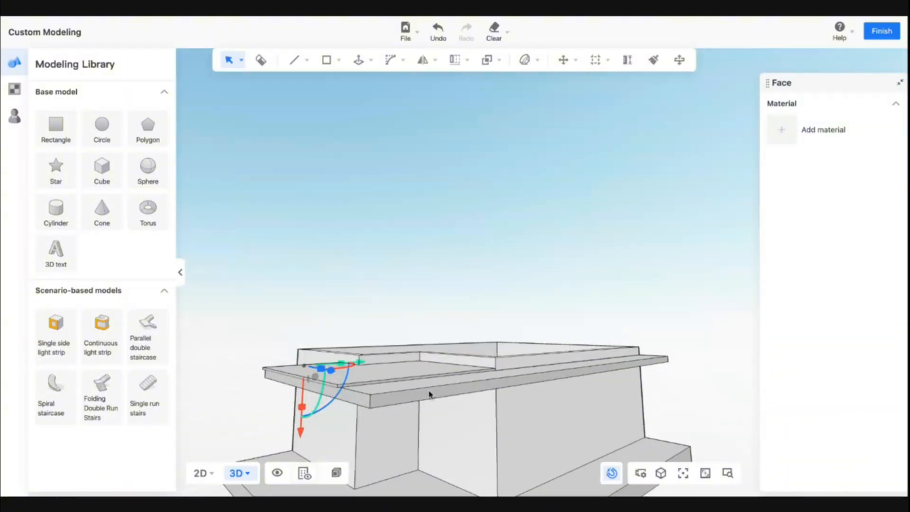
# Push/Pull the thin top slab's opposite side face outward across the uncovered canopy strip to just past its long edge.
pyautogui.scroll(2, 429, 394)
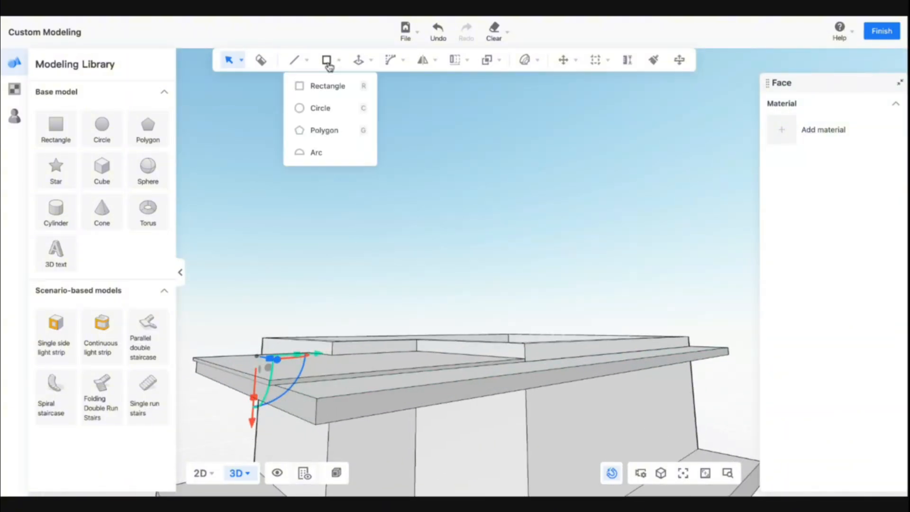
pyautogui.click(359, 60)
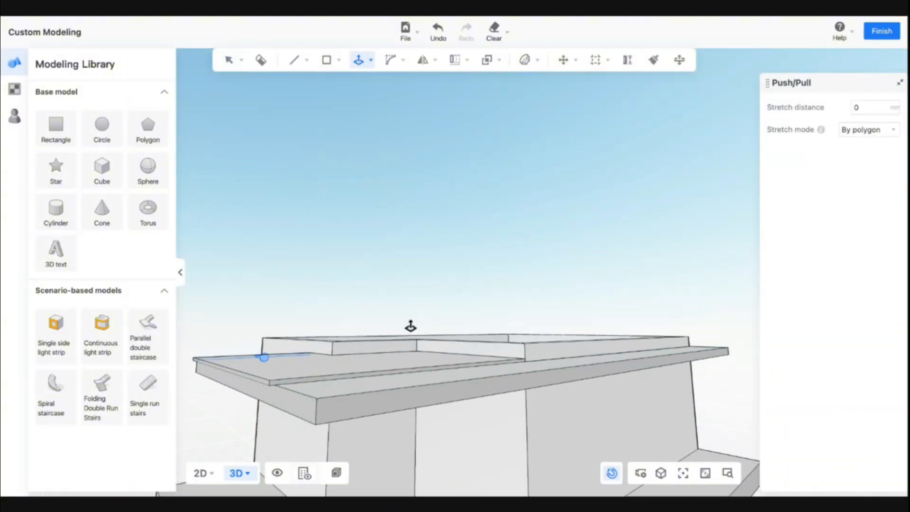
pyautogui.click(384, 379)
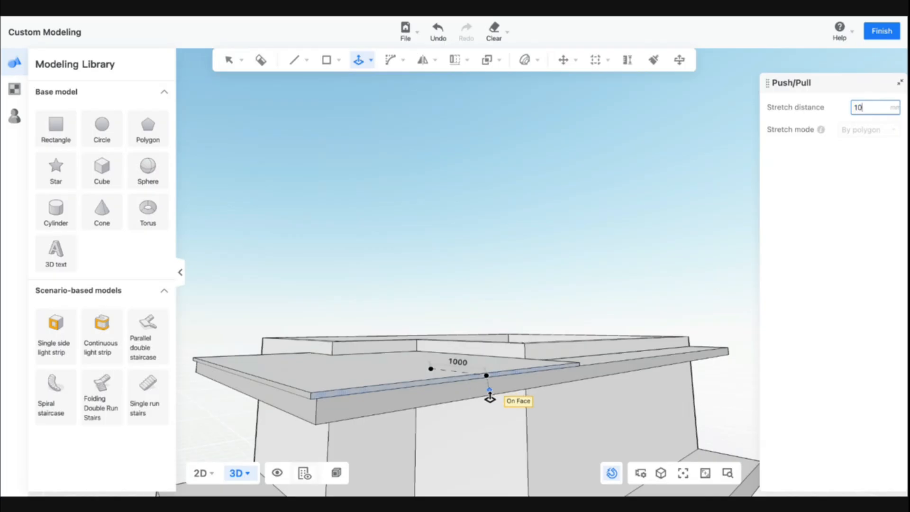
pyautogui.press('Return')
pyautogui.press('Escape')
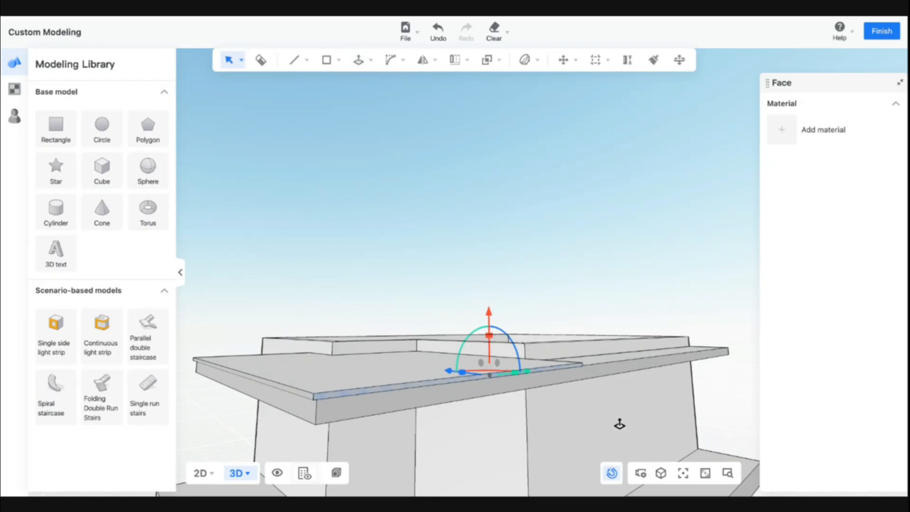
pyautogui.moveTo(620, 424); pyautogui.dragTo(374, 364, button='middle')
pyautogui.click(228, 382)
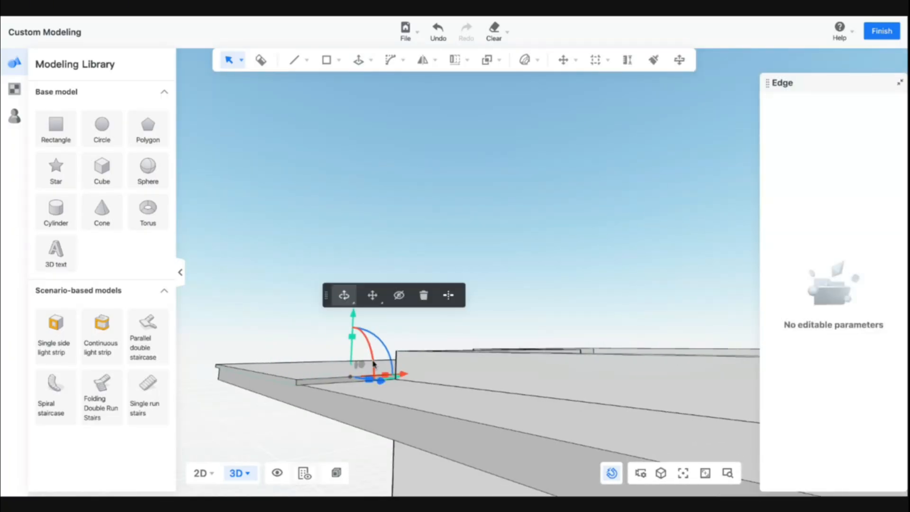
pyautogui.click(360, 61)
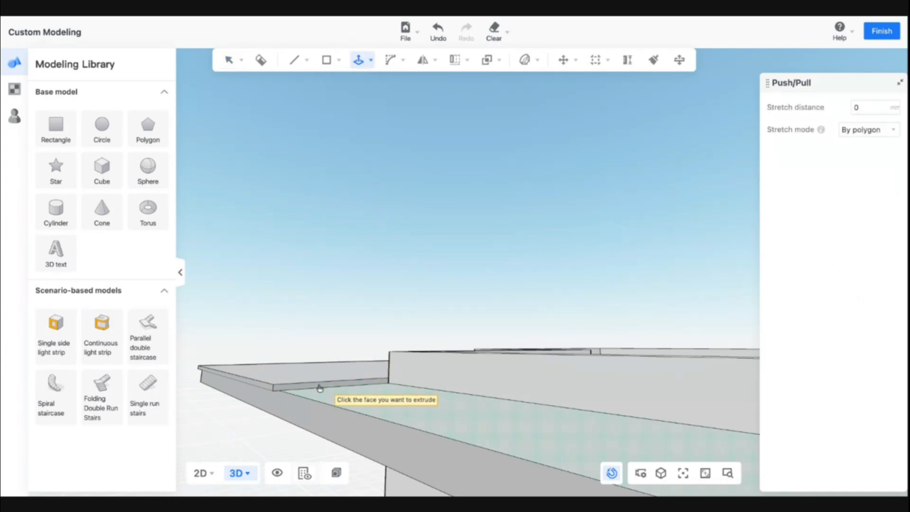
pyautogui.click(320, 388)
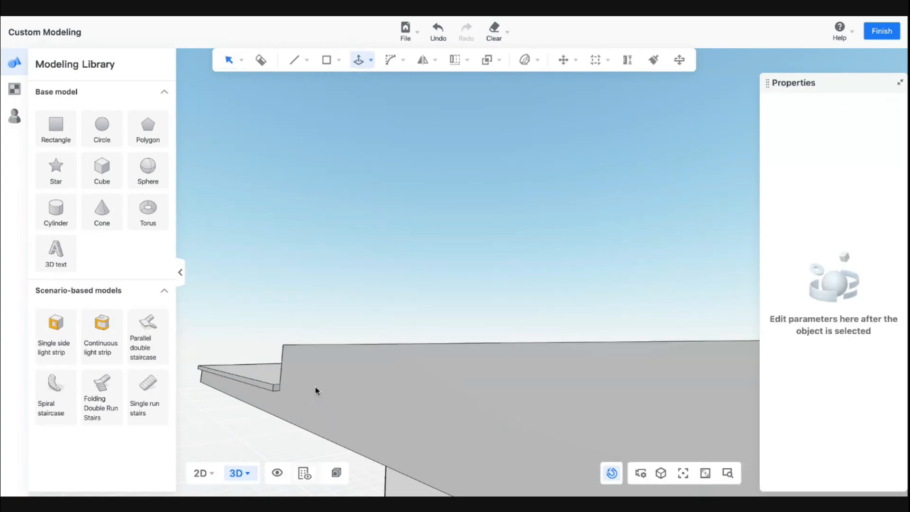
pyautogui.press('Escape')
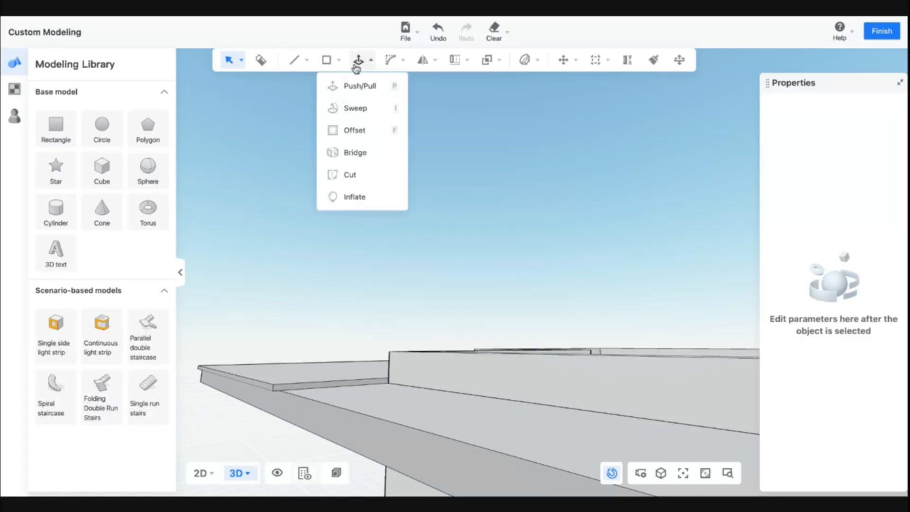
# Push/Pull the top slab's rear end face 8240 mm along the long side wall to the canopy's far end.
pyautogui.click(356, 65)
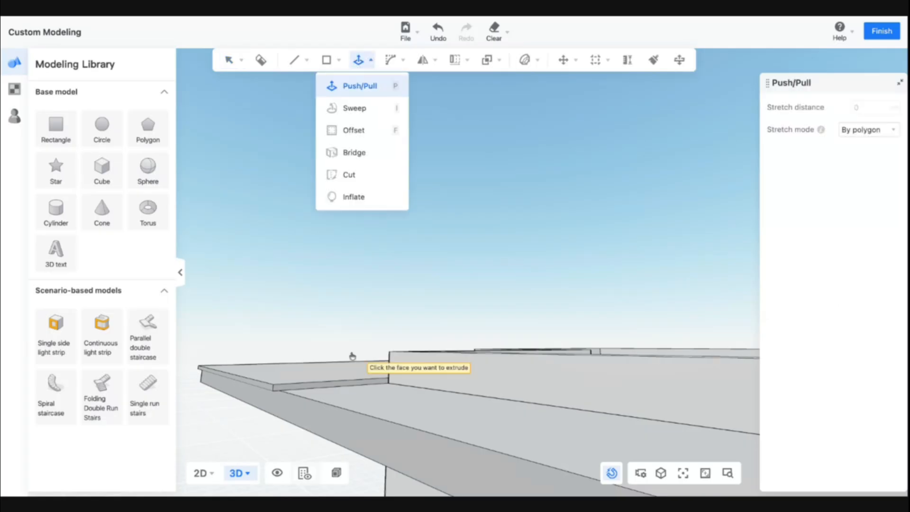
pyautogui.click(323, 390)
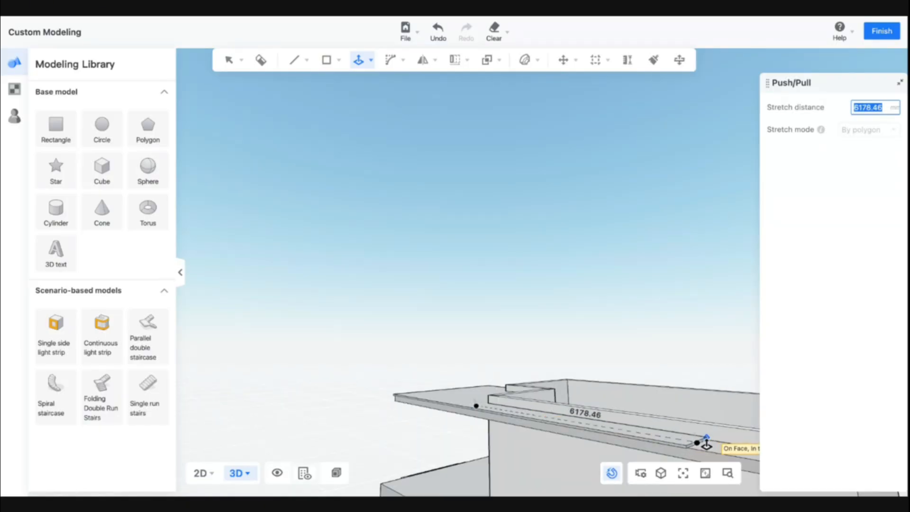
pyautogui.scroll(-5, 705, 443)
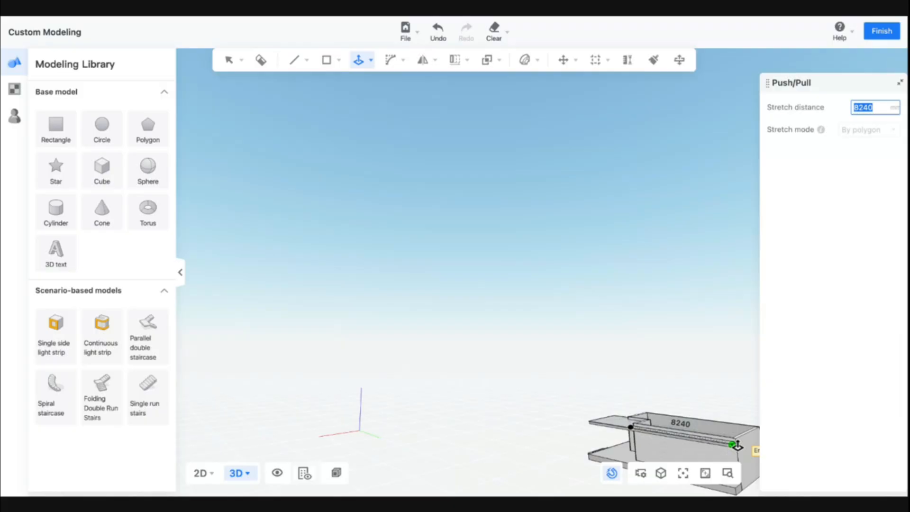
pyautogui.click(737, 445)
# Push/Pull the extended strip's end face slightly farther so that it overhangs the canopy's far end.
pyautogui.scroll(5, 723, 452)
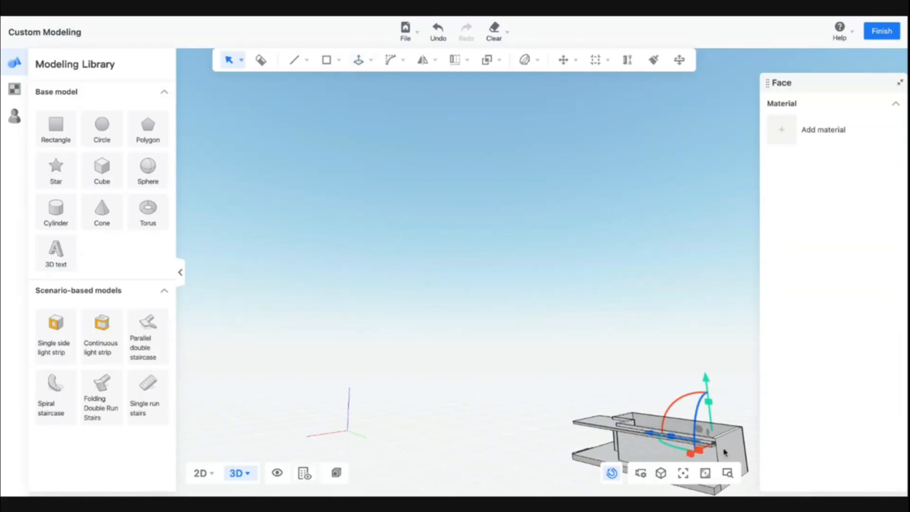
pyautogui.moveTo(723, 452); pyautogui.dragTo(468, 196, button='middle')
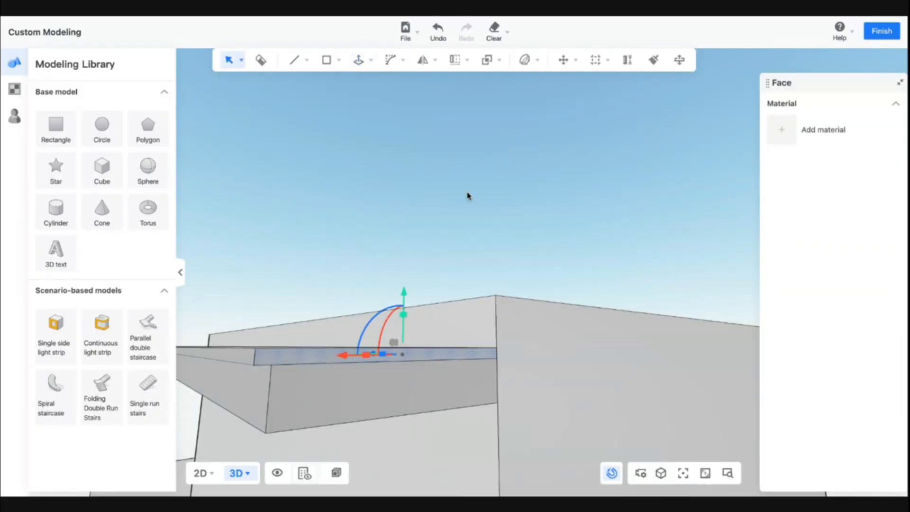
pyautogui.press('p')
pyautogui.click(337, 358)
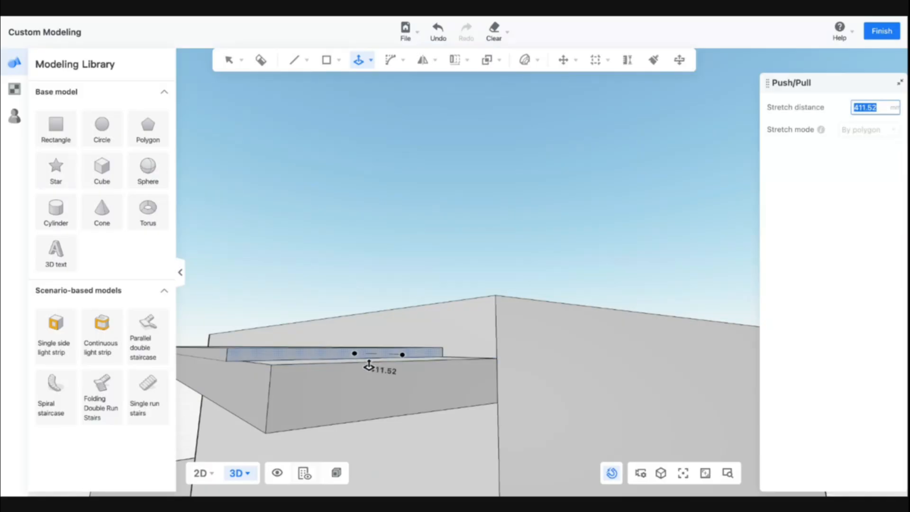
pyautogui.click(425, 364)
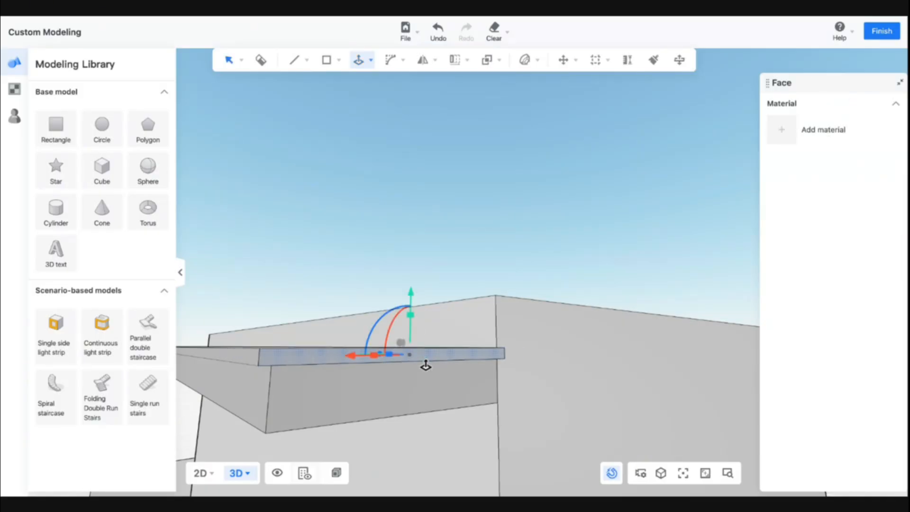
pyautogui.press('space')
pyautogui.moveTo(408, 420); pyautogui.dragTo(554, 385, button='middle')
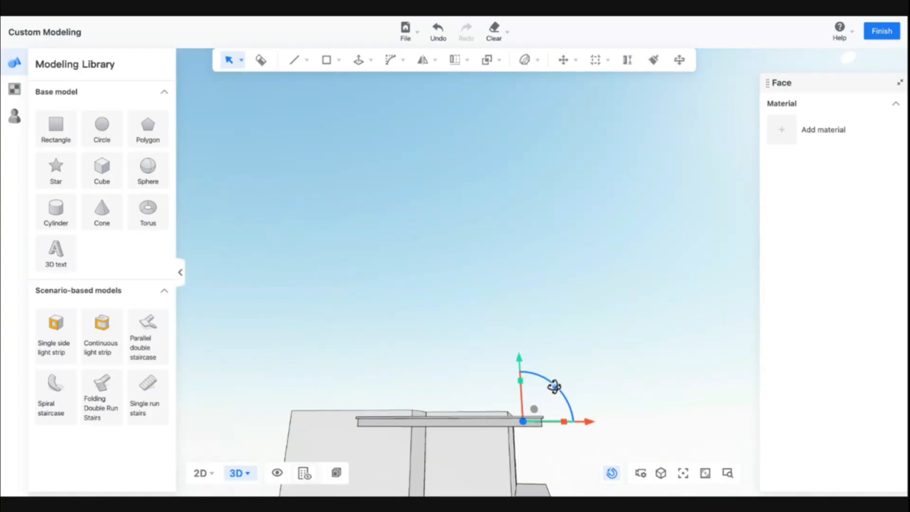
pyautogui.click(682, 473)
pyautogui.moveTo(630, 349); pyautogui.dragTo(681, 367, button='middle')
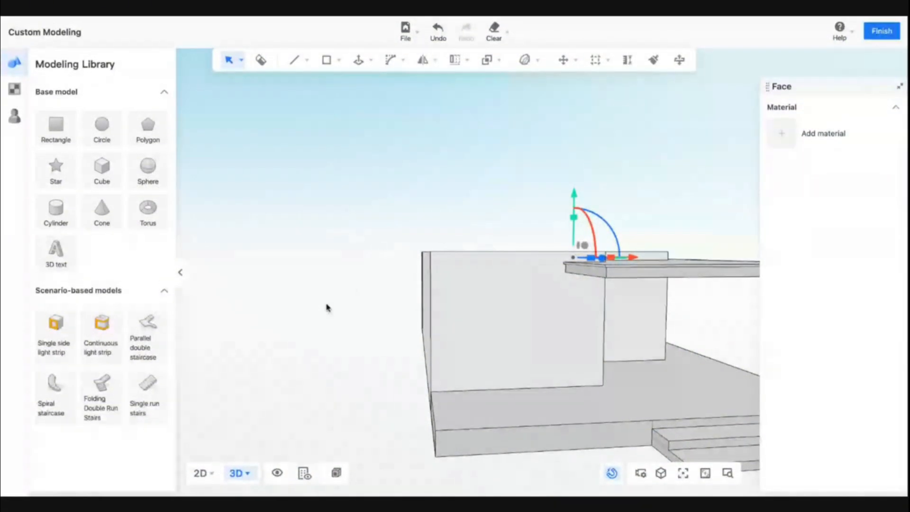
pyautogui.moveTo(326, 308); pyautogui.dragTo(463, 396)
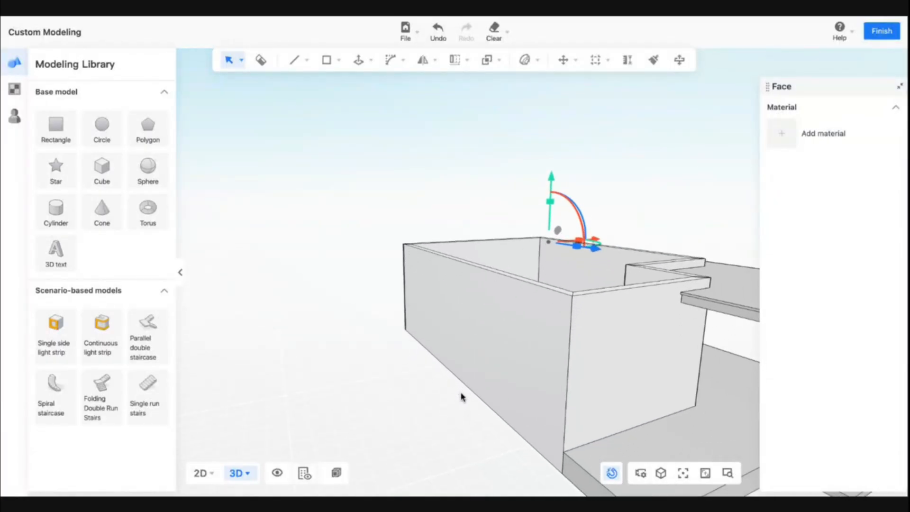
pyautogui.press('Down')
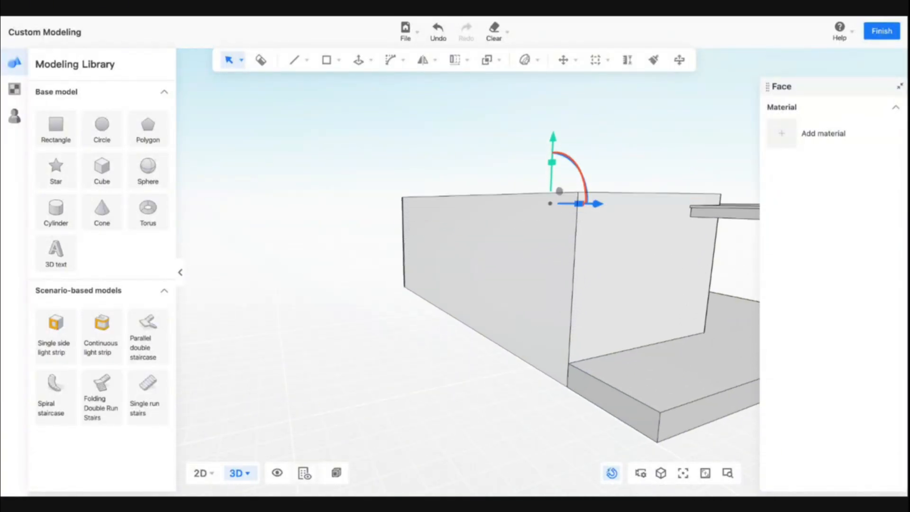
pyautogui.press('Right')
pyautogui.click(326, 60)
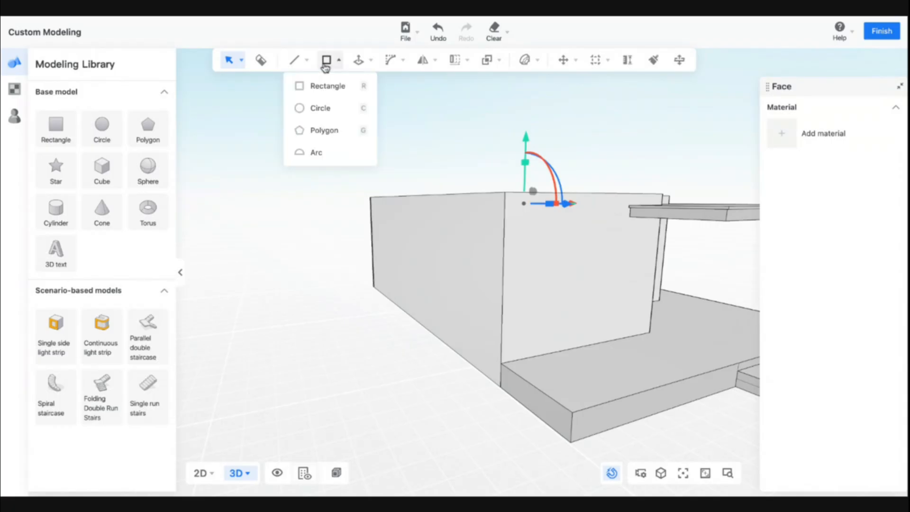
pyautogui.click(332, 85)
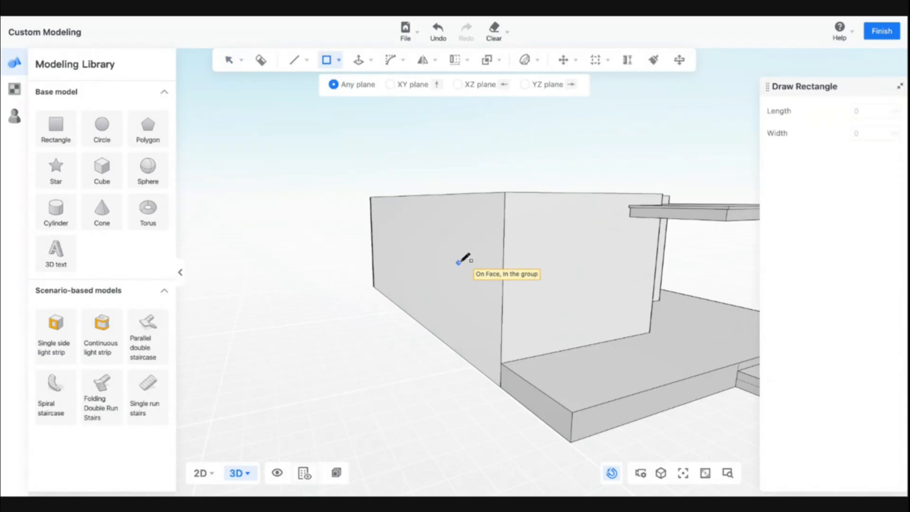
pyautogui.click(531, 385)
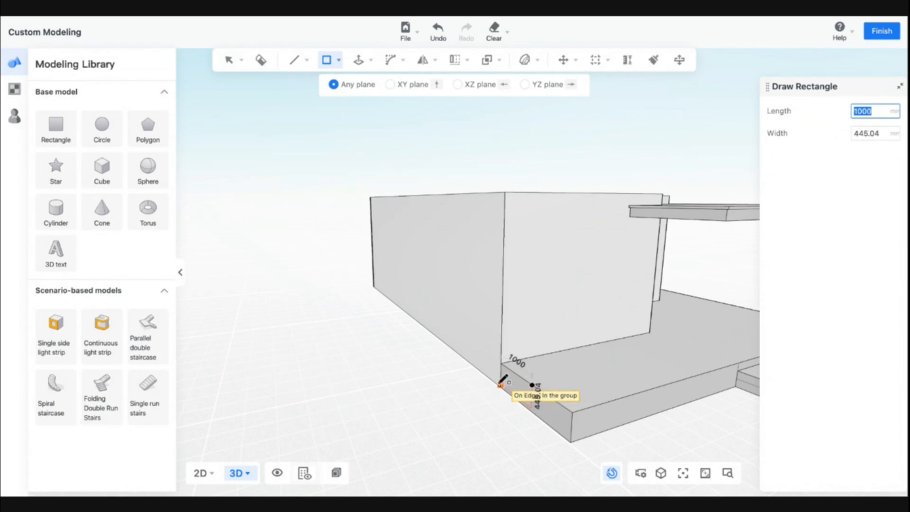
pyautogui.click(502, 382)
pyautogui.press('Escape')
pyautogui.moveTo(459, 407); pyautogui.dragTo(544, 416, button='middle')
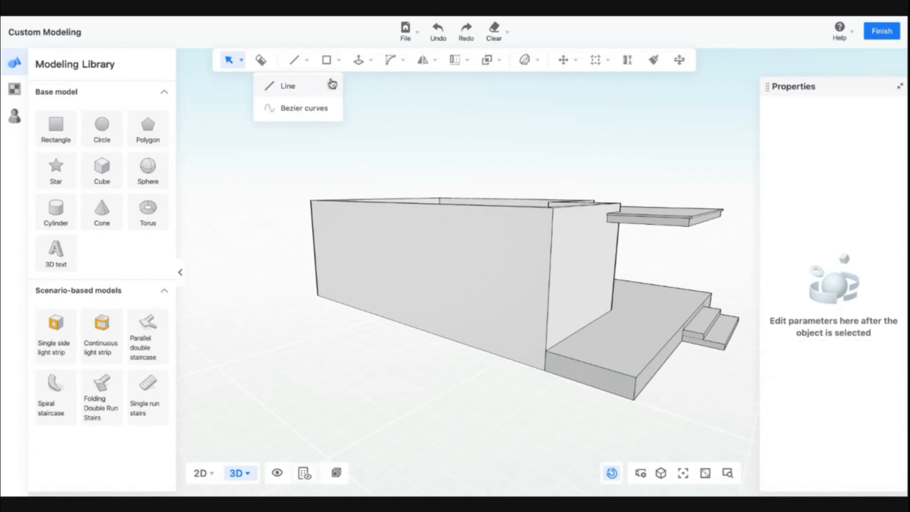
# Draw a full-height rectangle 1000 mm wide on the plinth's end face, starting from the house wall's corner.
pyautogui.click(327, 60)
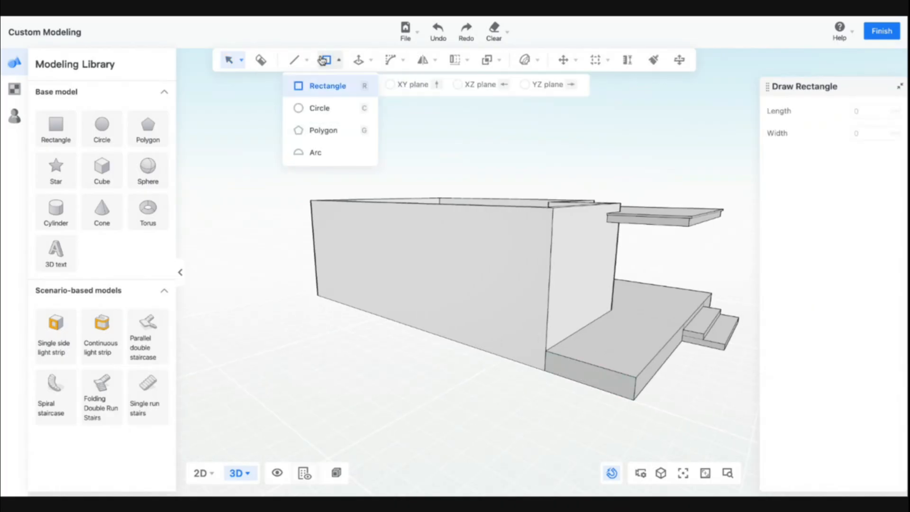
pyautogui.click(545, 350)
pyautogui.click(587, 383)
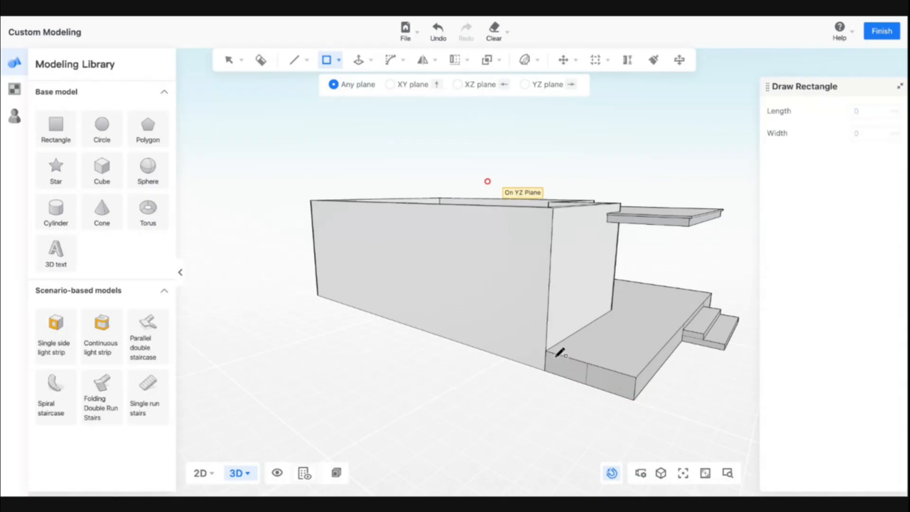
# Draw a shallow rectangle 1000 mm wide on the ground along the foot of the plinth's end face, beside the wall corner.
pyautogui.click(545, 369)
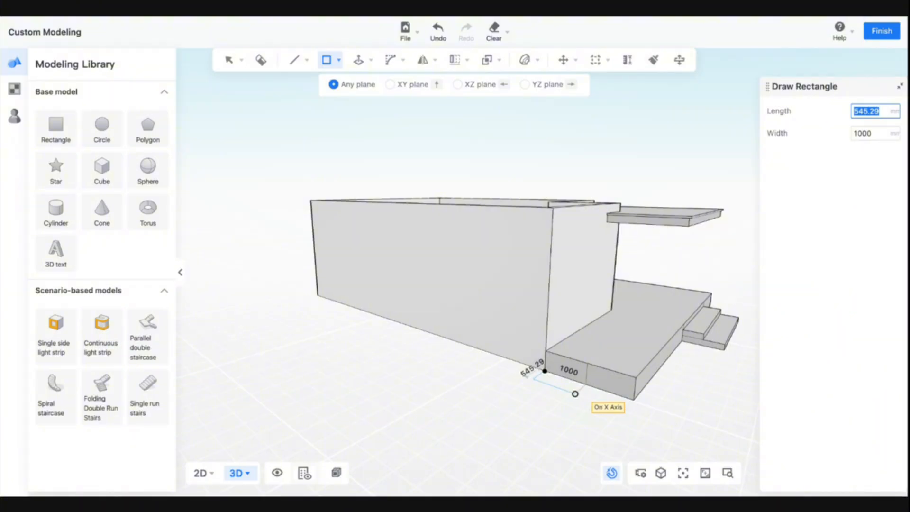
pyautogui.press('Return')
pyautogui.press('Escape')
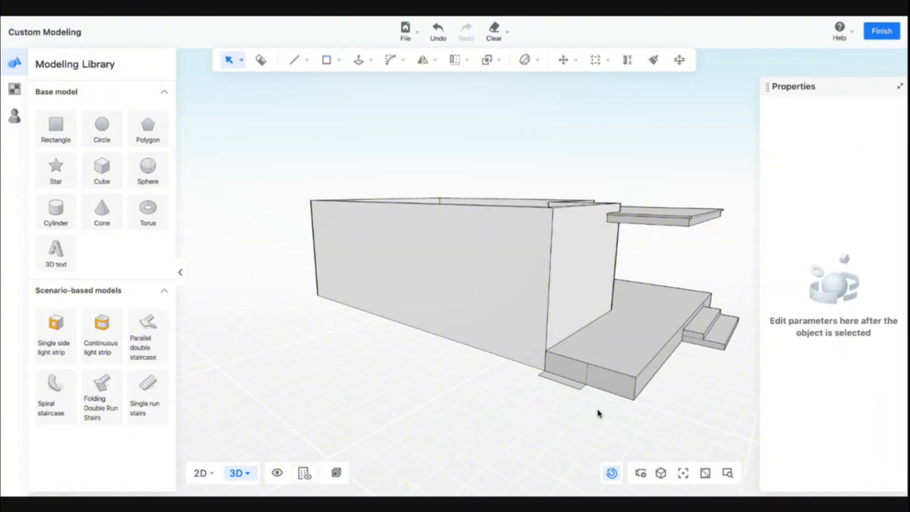
# Push/Pull the small ground rectangle beside the plinth 3800 mm up to the top edge of the house wall.
pyautogui.moveTo(599, 412); pyautogui.dragTo(541, 415, button='middle')
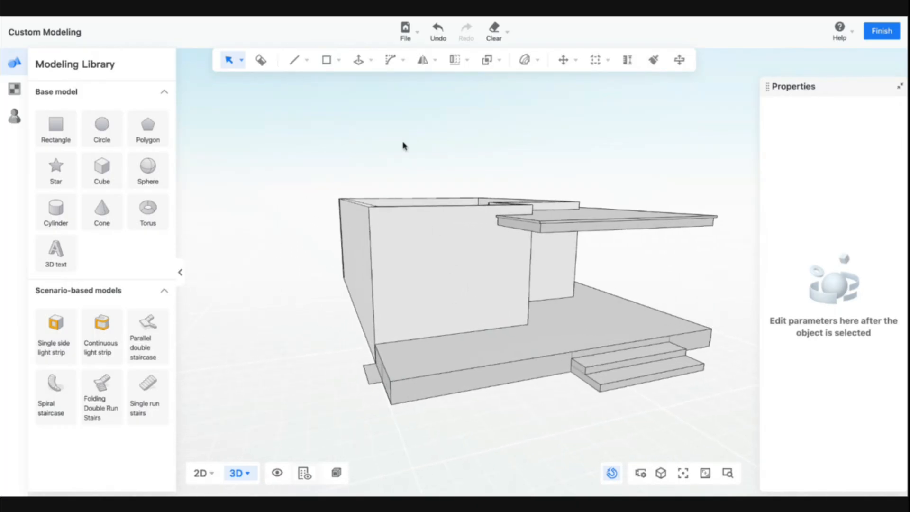
pyautogui.click(358, 60)
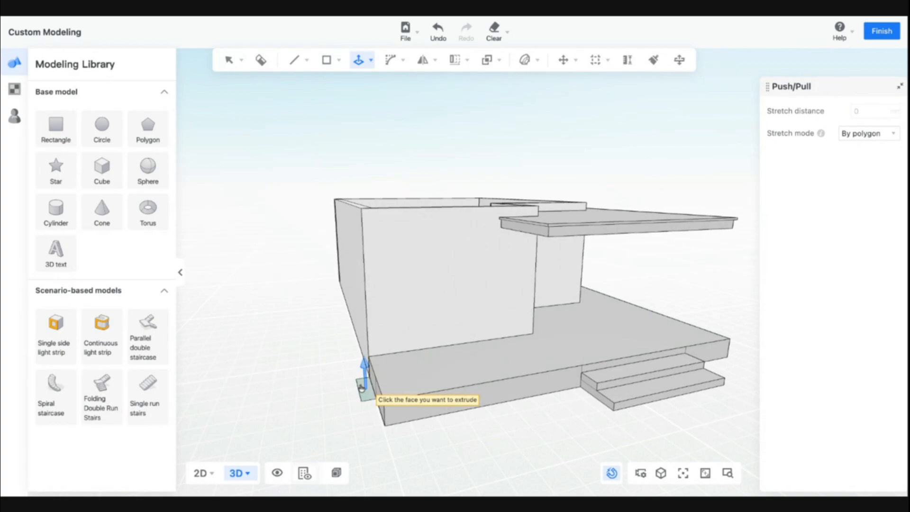
pyautogui.click(366, 404)
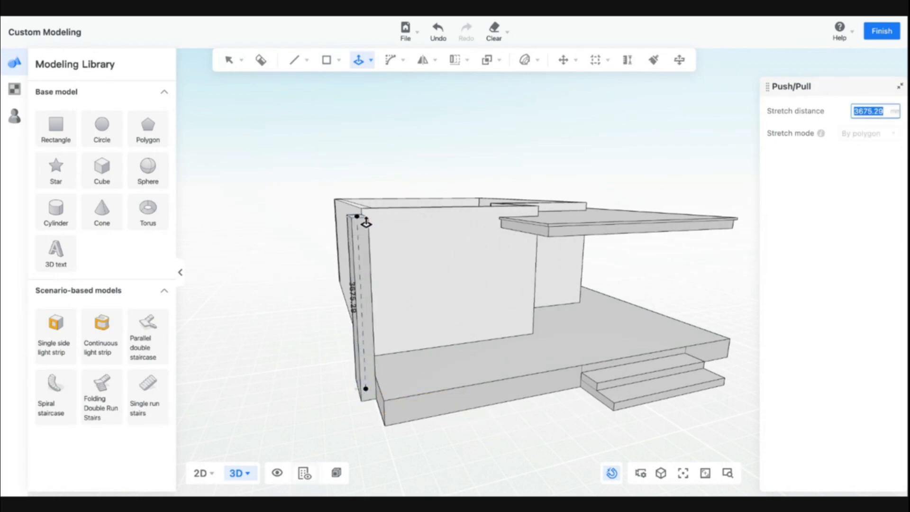
pyautogui.moveTo(395, 215); pyautogui.dragTo(347, 228, button='middle')
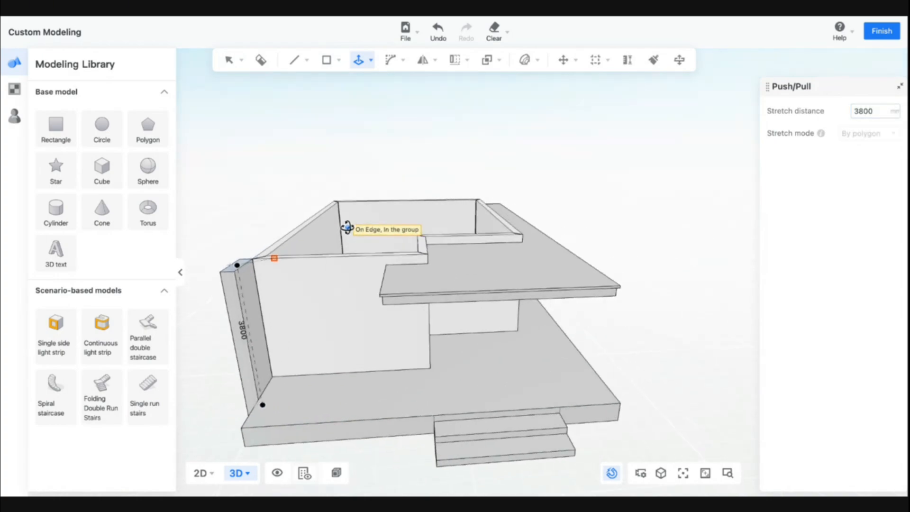
pyautogui.click(277, 262)
# Try to draw a roof rectangle over the wall tops from the upright slab's corner to the opposite outer corner.
pyautogui.moveTo(359, 296); pyautogui.dragTo(275, 264, button='middle')
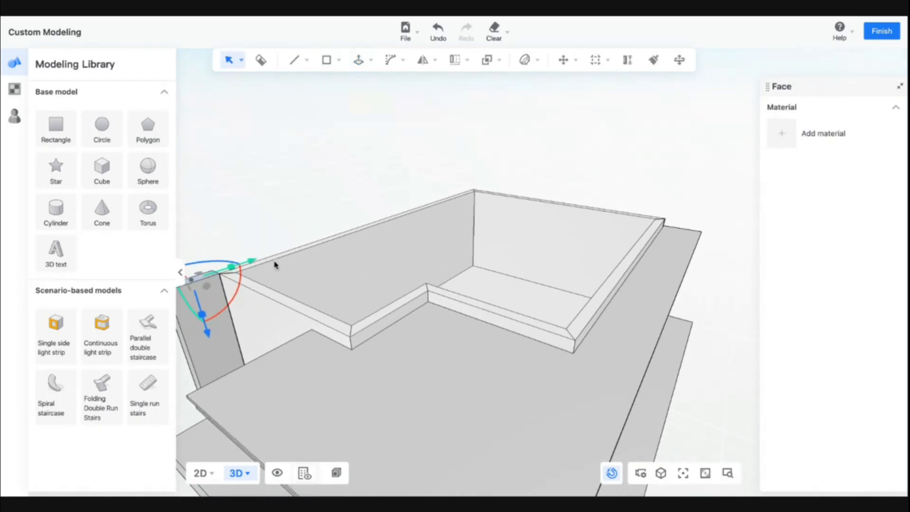
pyautogui.click(338, 60)
pyautogui.click(325, 85)
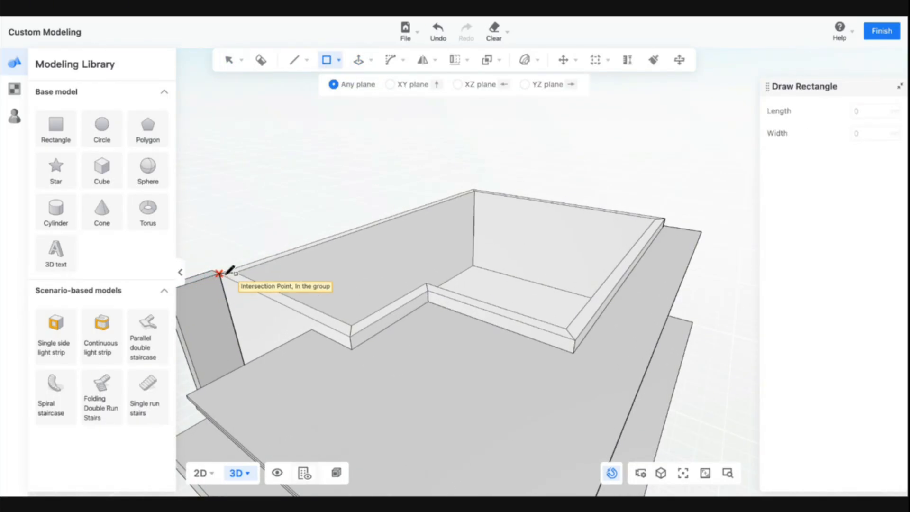
pyautogui.click(221, 273)
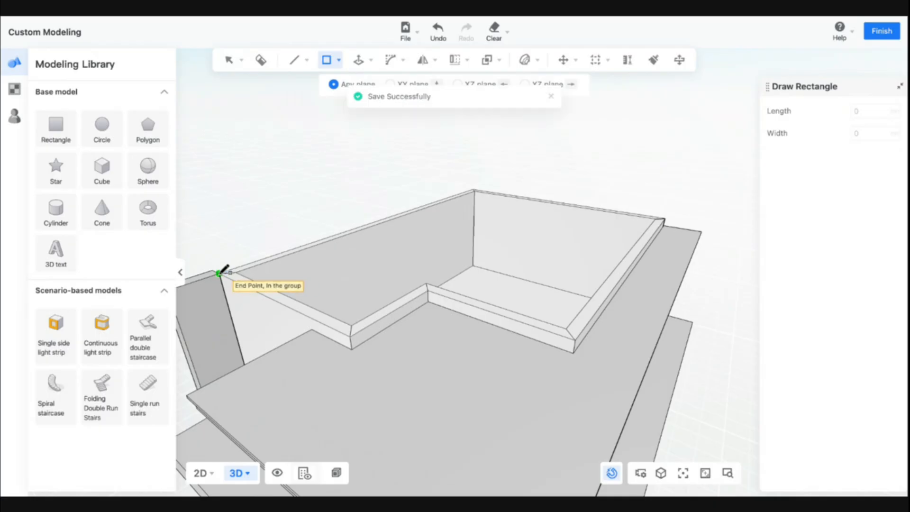
pyautogui.click(671, 217)
pyautogui.press('Escape')
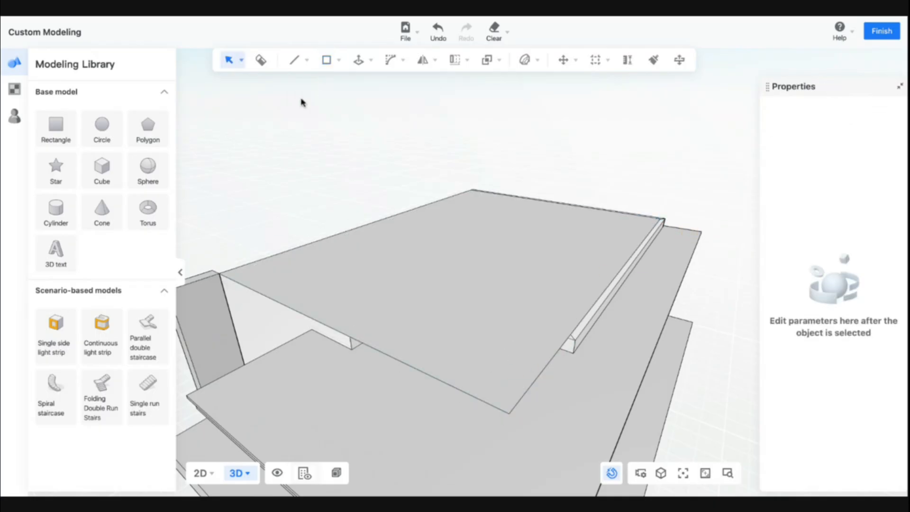
# Cancel the rectangle started at the recessed wall corner and undo the roof rectangle.
pyautogui.click(338, 59)
pyautogui.click(325, 85)
pyautogui.click(350, 337)
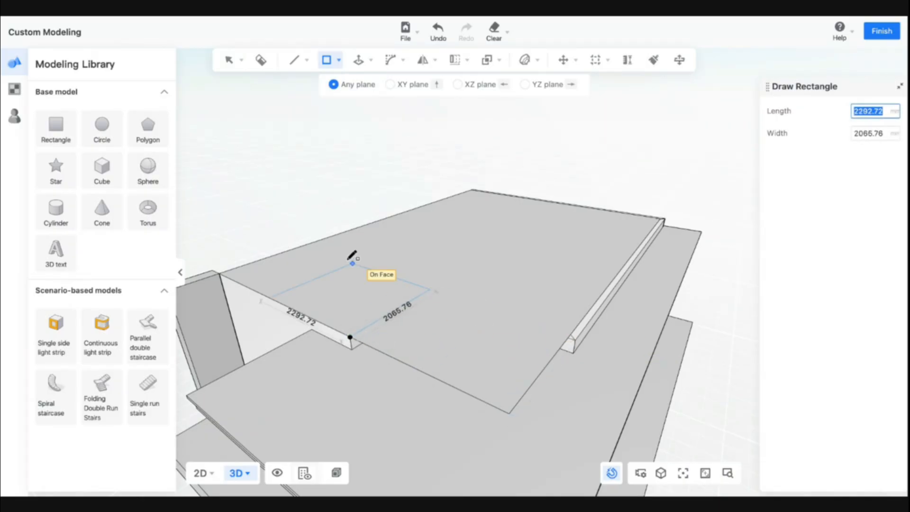
pyautogui.press('Escape')
pyautogui.hotkey('ctrl', 'z')
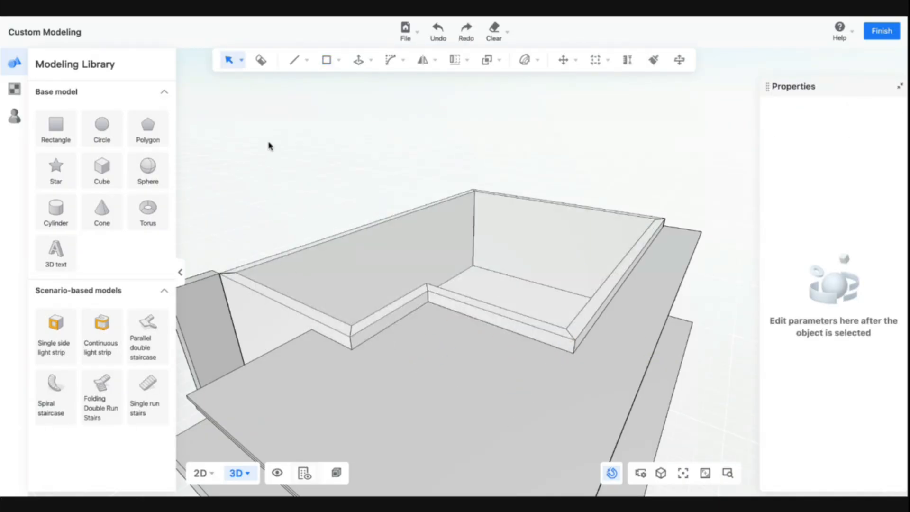
# Draw a rectangle covering the wall tops, spanning exactly between the house's two opposite outer corners.
pyautogui.click(338, 60)
pyautogui.click(325, 86)
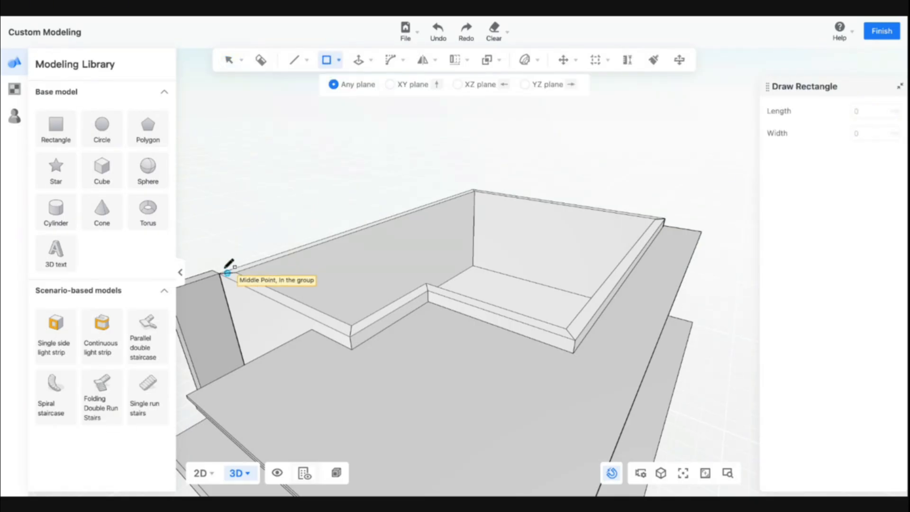
pyautogui.click(220, 273)
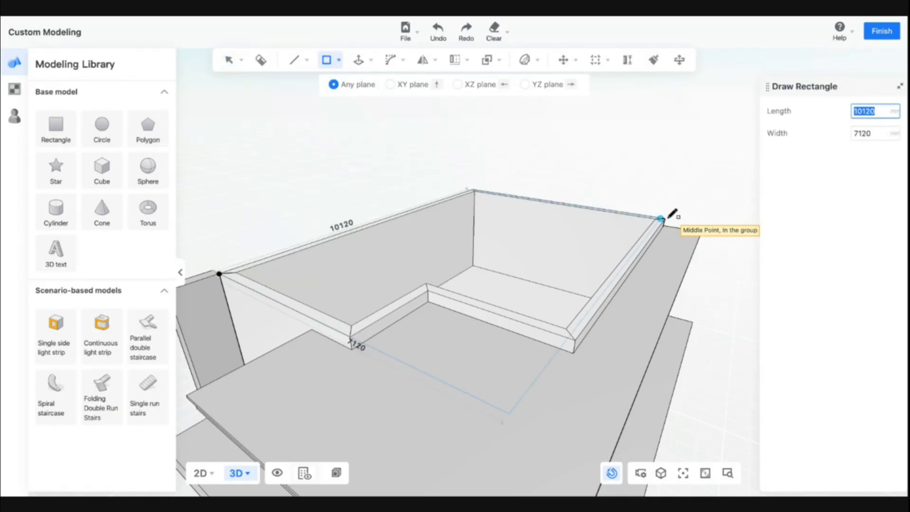
pyautogui.click(666, 218)
pyautogui.press('Escape')
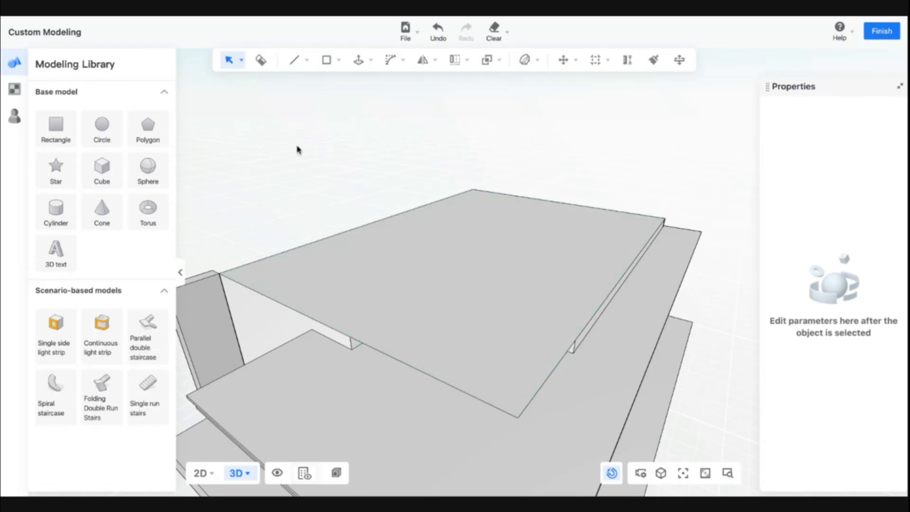
# Draw a rectangle on the roof face over the recessed corner, between the two wall ends, and delete that part.
pyautogui.click(338, 60)
pyautogui.click(325, 86)
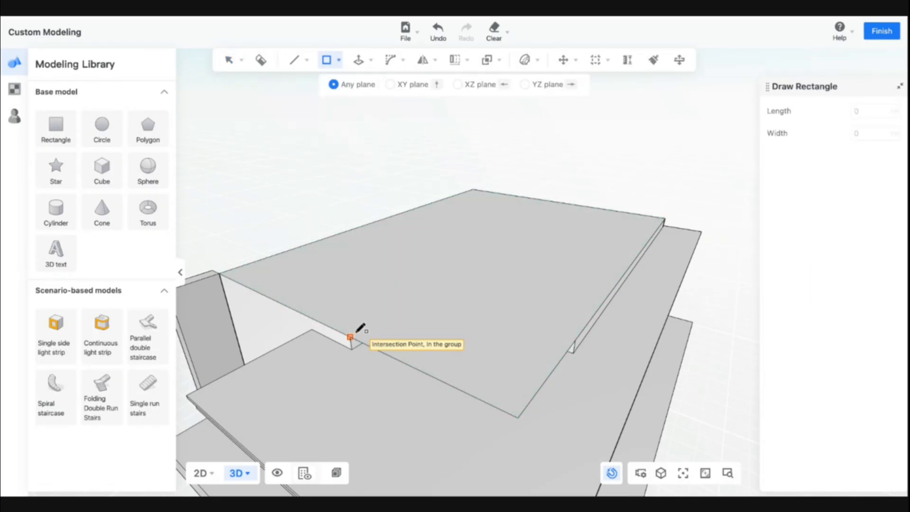
pyautogui.click(350, 337)
pyautogui.click(579, 345)
pyautogui.press('Escape')
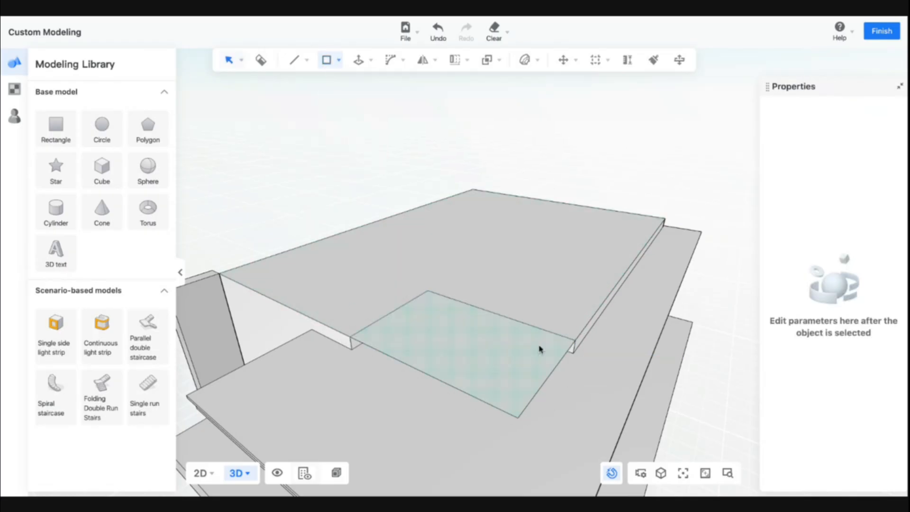
pyautogui.click(495, 349)
pyautogui.press('Delete')
# Push/Pull the upright slab's narrow rear face 10240 mm along the long side wall to the house's far corner.
pyautogui.moveTo(472, 349); pyautogui.dragTo(498, 392, button='middle')
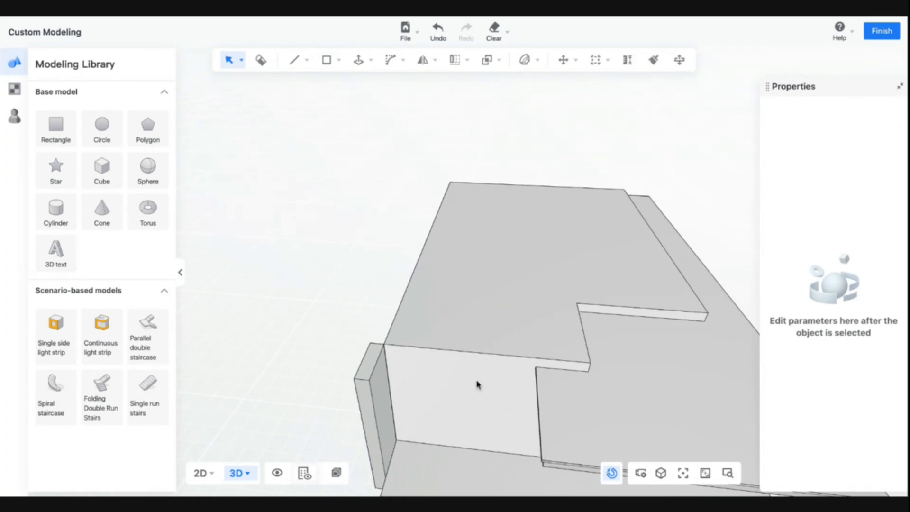
pyautogui.moveTo(407, 381); pyautogui.dragTo(601, 369, button='middle')
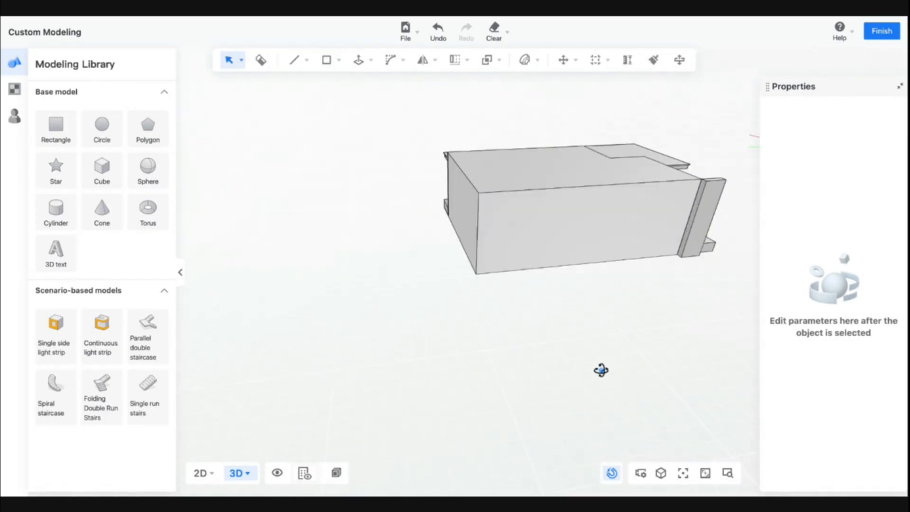
pyautogui.scroll(1, 547, 152)
pyautogui.click(371, 60)
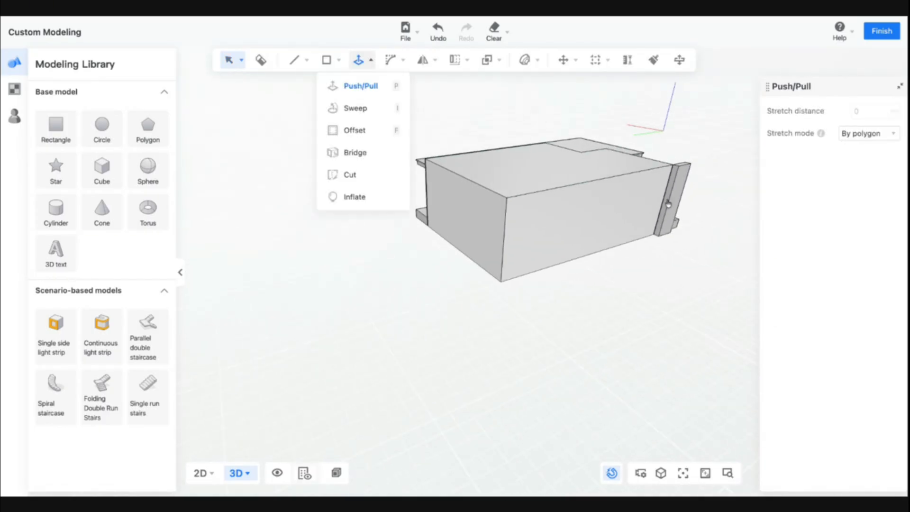
pyautogui.click(665, 203)
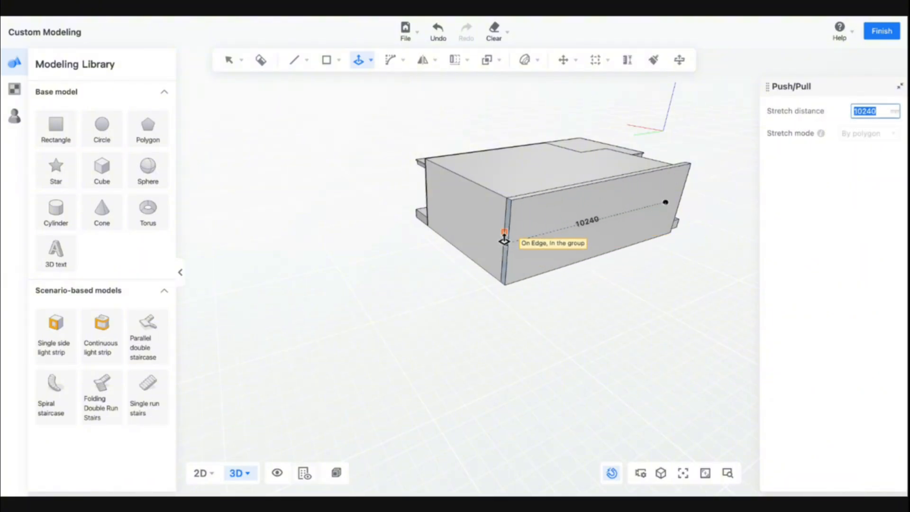
pyautogui.click(504, 240)
# Push/Pull the long side slab's top face about 490 mm upward above the roof.
pyautogui.click(371, 61)
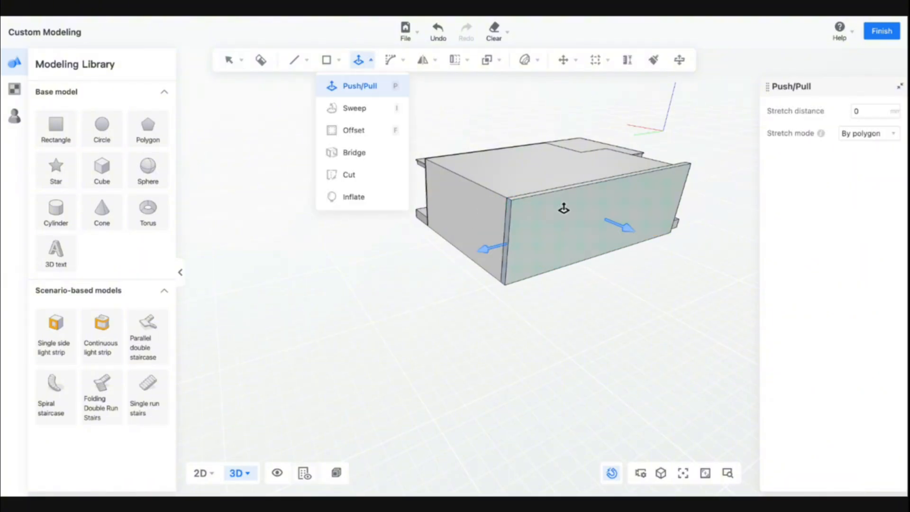
pyautogui.click(357, 85)
pyautogui.click(540, 201)
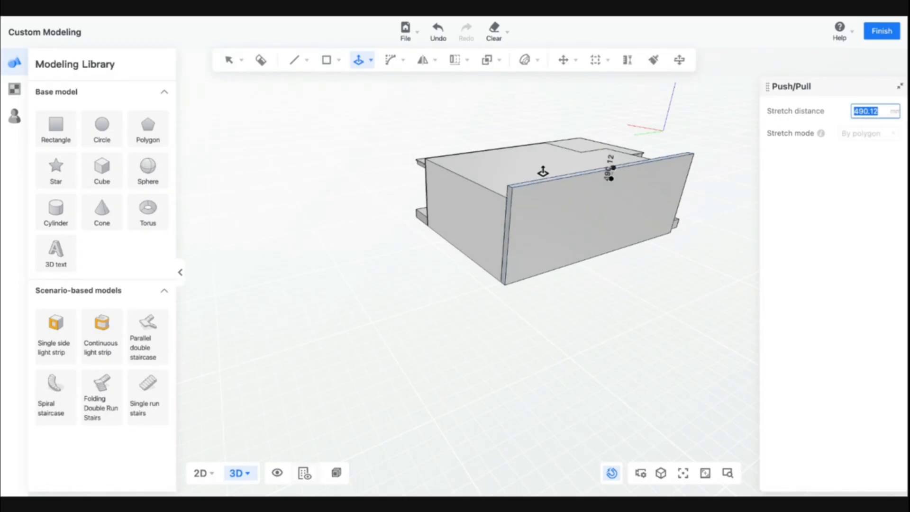
pyautogui.press('Return')
# Push/Pull the raised slab's inner face above the roof 7240 mm across the house to the opposite wall's outer edge.
pyautogui.moveTo(677, 269); pyautogui.dragTo(401, 250, button='middle')
pyautogui.moveTo(641, 313); pyautogui.dragTo(457, 306, button='middle')
pyautogui.press('d')
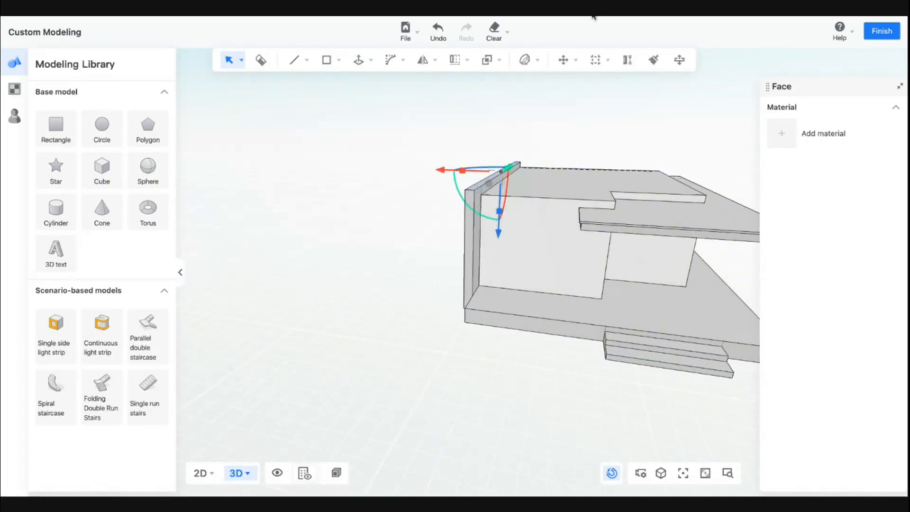
pyautogui.press('d')
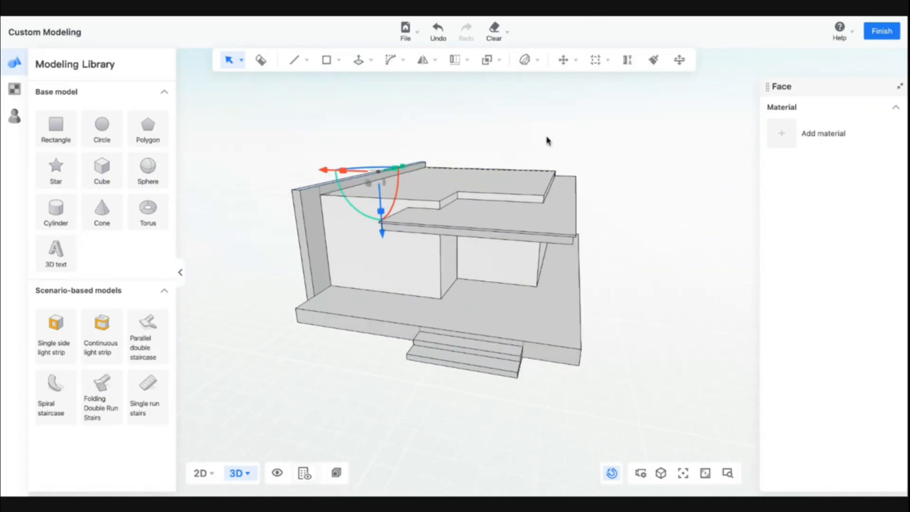
pyautogui.click(431, 164)
pyautogui.press('a')
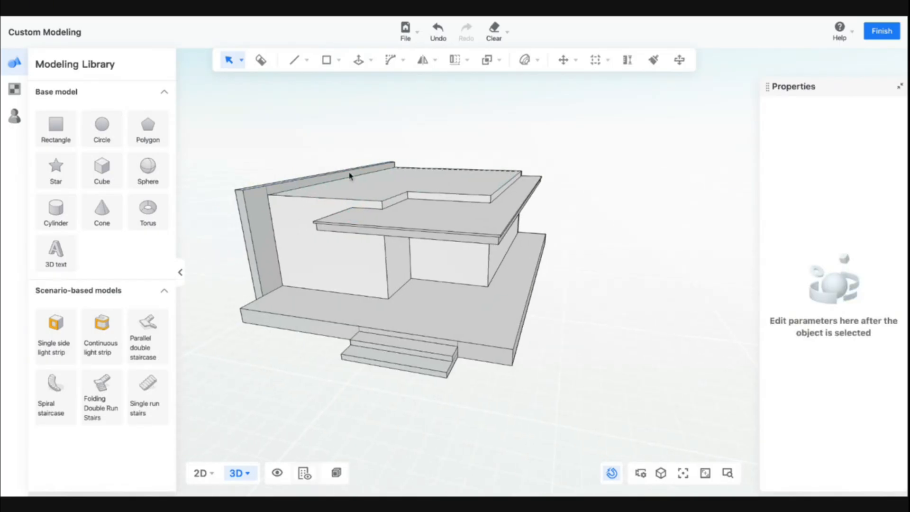
pyautogui.press('w')
pyautogui.moveTo(362, 61)
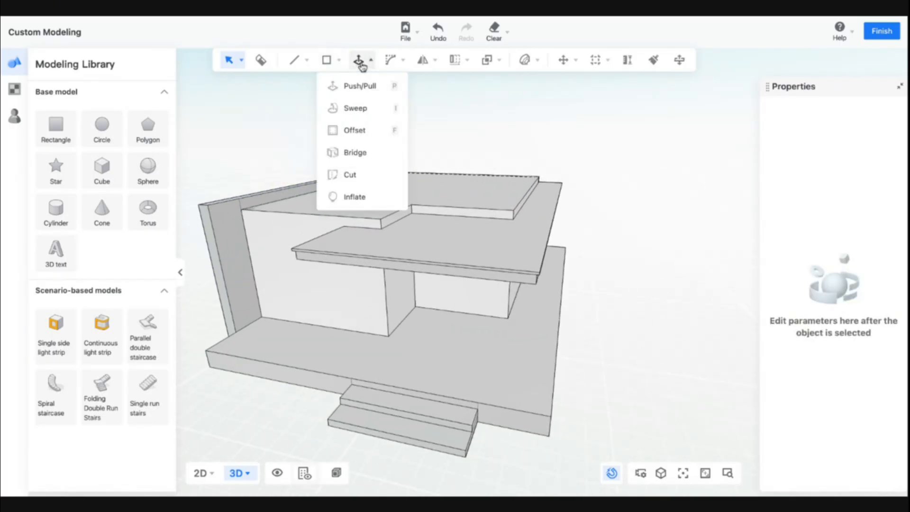
pyautogui.click(351, 84)
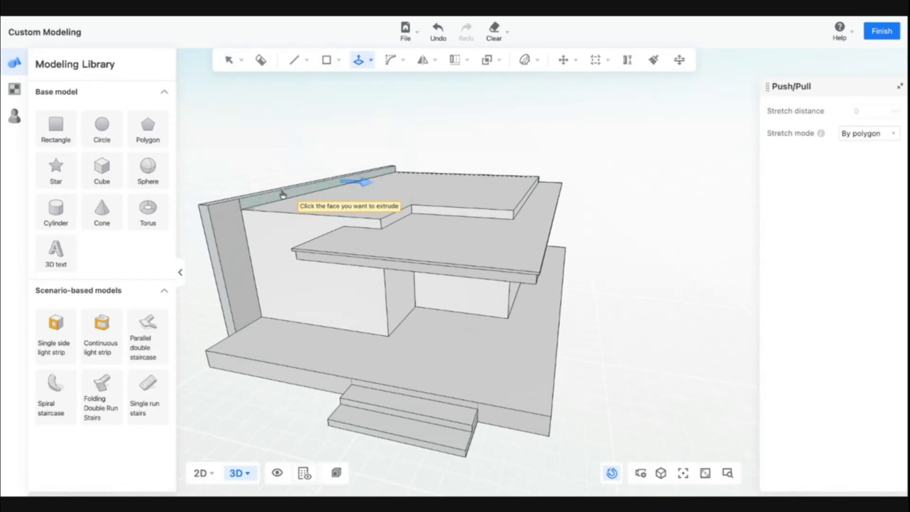
pyautogui.click(282, 194)
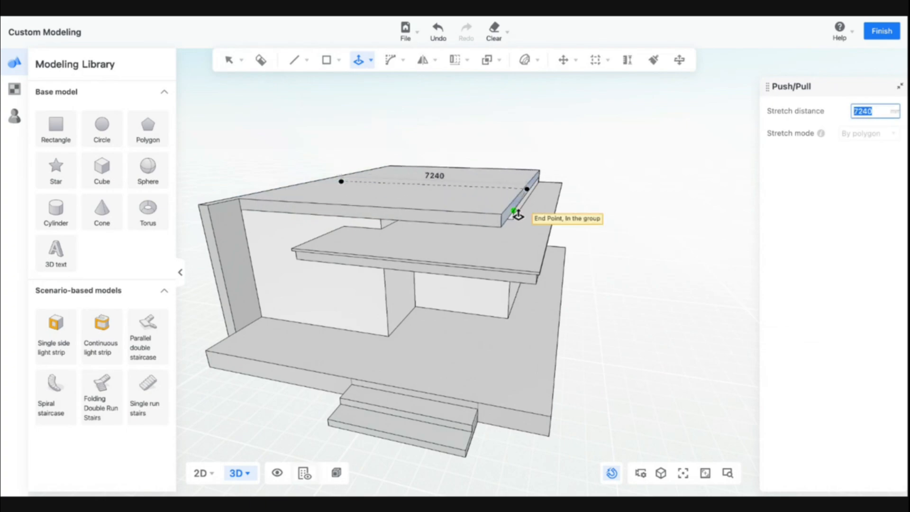
pyautogui.click(518, 214)
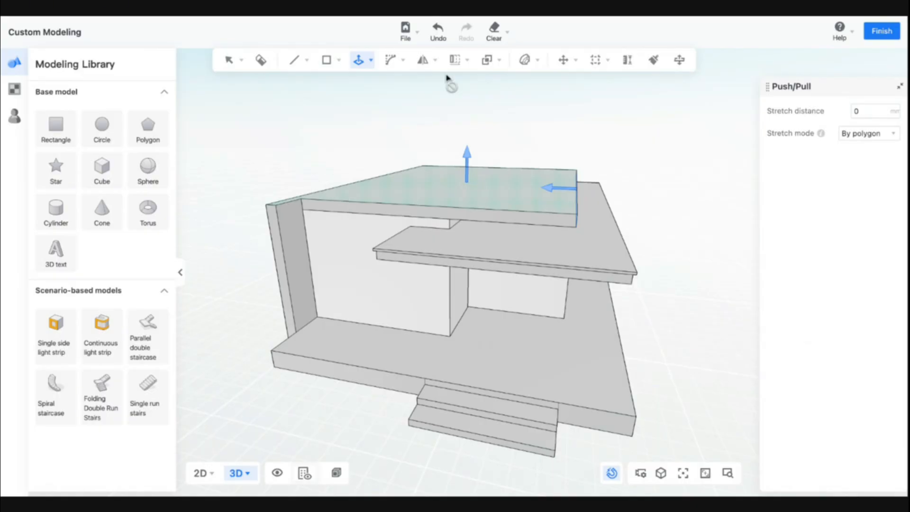
# Push/Pull the roof slab's front face 1000 mm outward over the terrace.
pyautogui.press('Escape')
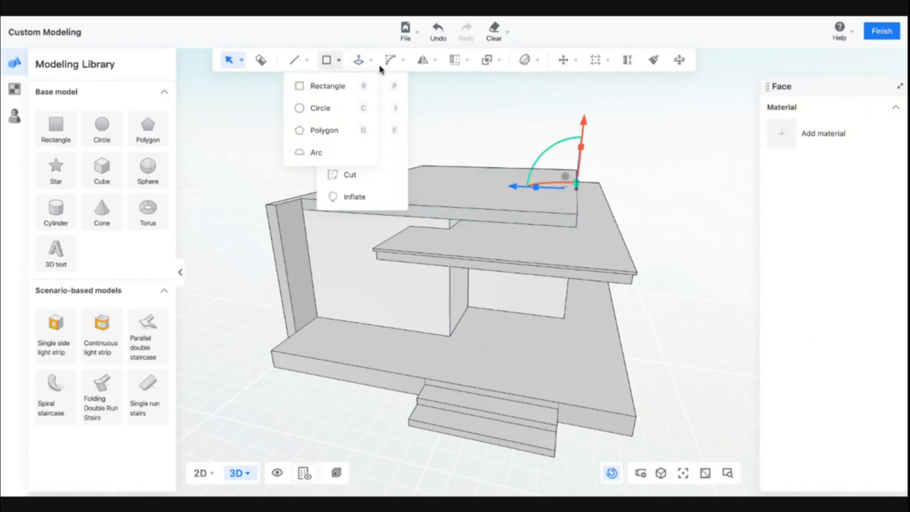
pyautogui.click(361, 62)
pyautogui.click(443, 210)
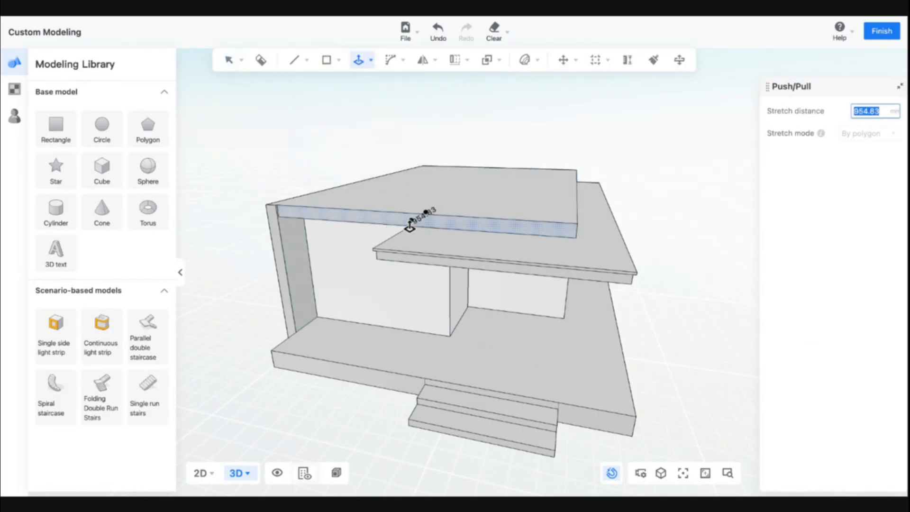
pyautogui.write('1000')
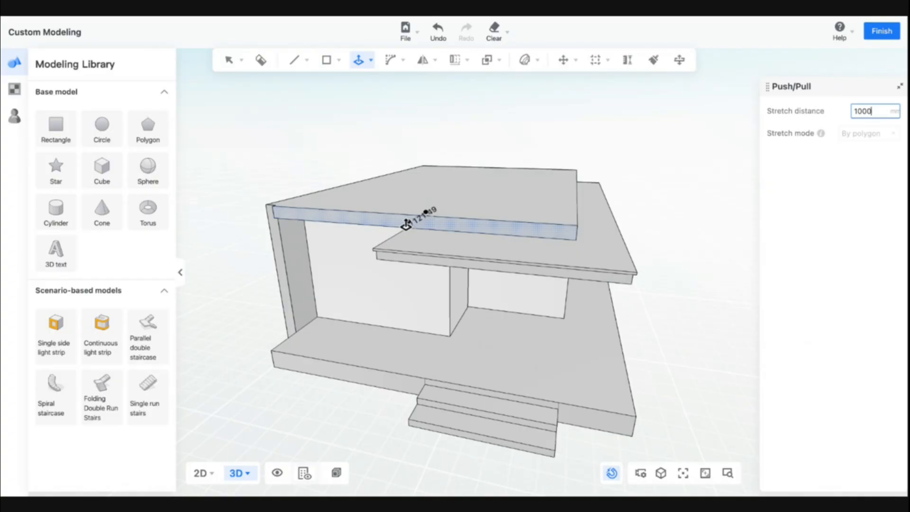
pyautogui.press('Return')
pyautogui.press('Escape')
# Examine the overhanging roof slab, canopy and stepped plinth from the front at several angles and heights.
pyautogui.moveTo(296, 387); pyautogui.dragTo(375, 413)
pyautogui.click(374, 408)
pyautogui.scroll(-1, 569, 413)
pyautogui.moveTo(697, 420); pyautogui.dragTo(519, 414, button='middle')
pyautogui.moveTo(628, 419); pyautogui.dragTo(544, 414, button='middle')
pyautogui.press('Right')
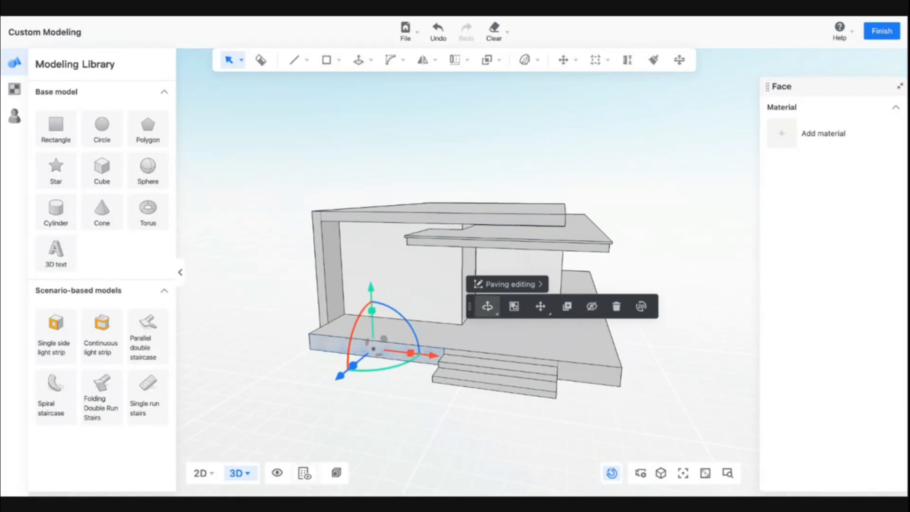
pyautogui.press('Up')
pyautogui.press('Down')
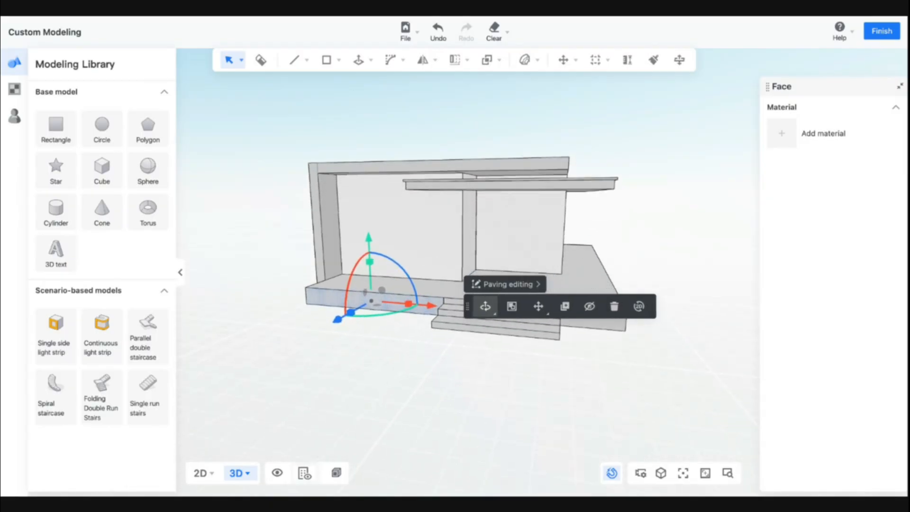
pyautogui.press('w')
pyautogui.press('w')
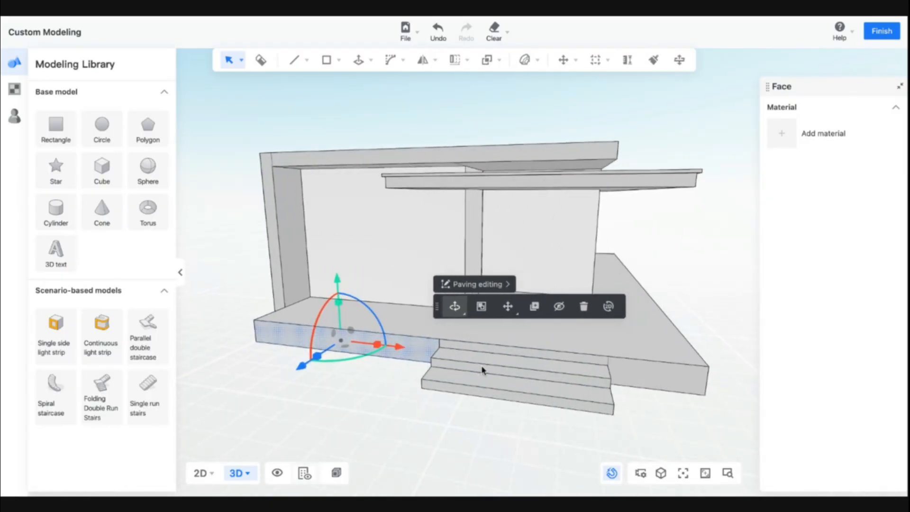
# Try the collected Floor R25-2 material on the plinth's top face, and replace it with Limestone 2.
pyautogui.click(17, 91)
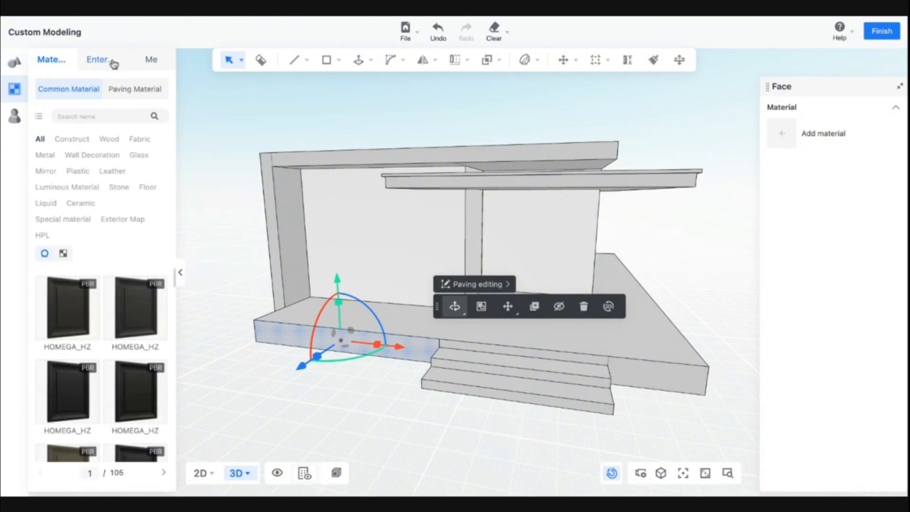
pyautogui.click(159, 70)
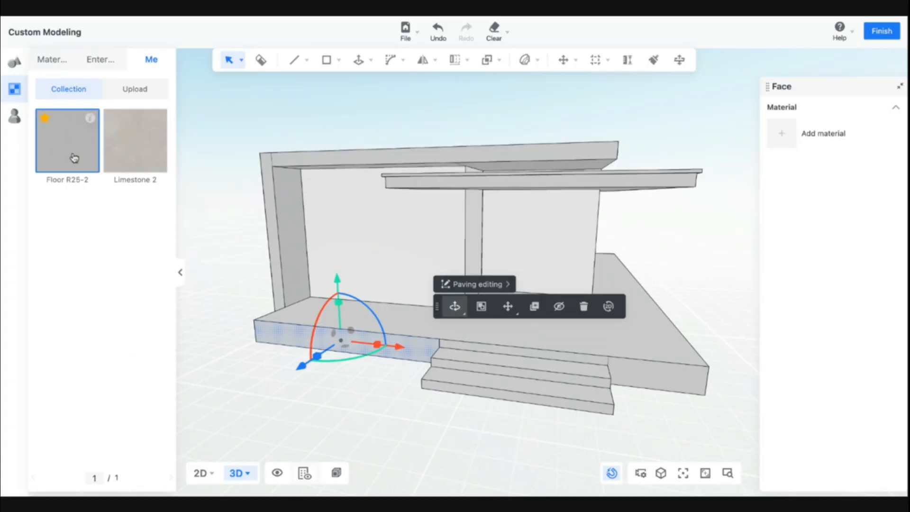
pyautogui.moveTo(74, 158); pyautogui.dragTo(210, 247)
pyautogui.moveTo(304, 309); pyautogui.dragTo(313, 311)
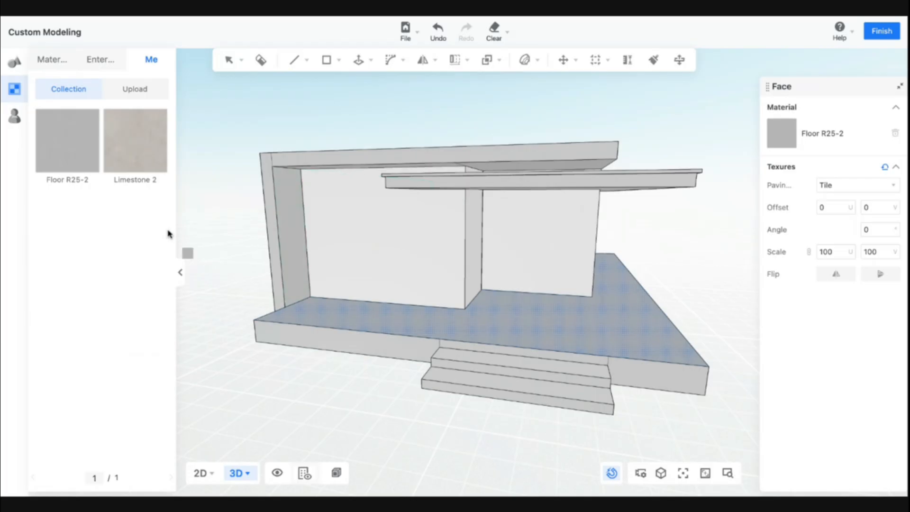
pyautogui.moveTo(132, 137); pyautogui.dragTo(424, 349)
# Paint Limestone 2 from the plinth's top onto its front face and the entrance steps' treads and risers.
pyautogui.moveTo(446, 340); pyautogui.dragTo(435, 357, button='middle')
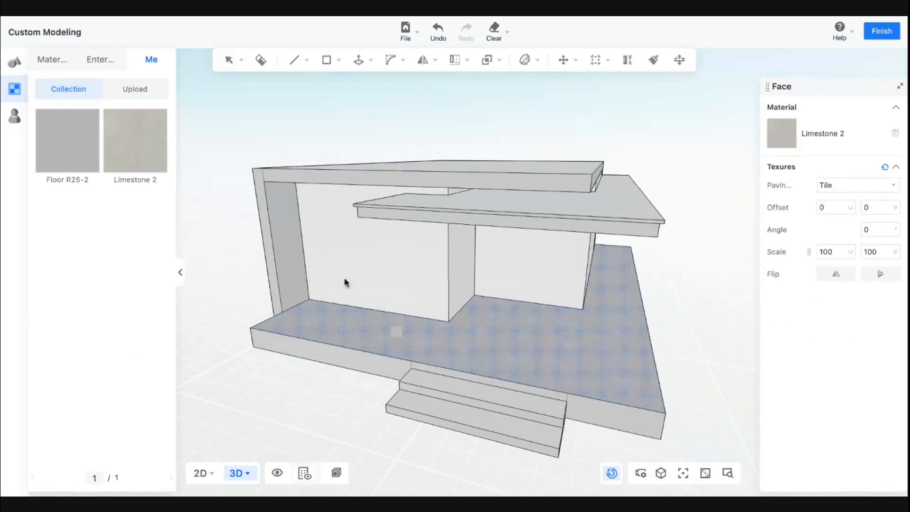
pyautogui.press('b')
pyautogui.click(319, 320)
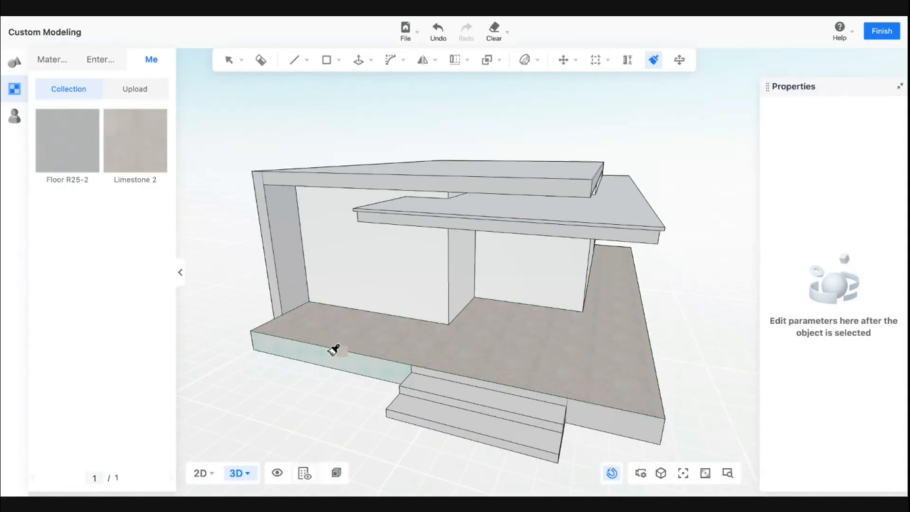
pyautogui.click(328, 364)
pyautogui.click(442, 386)
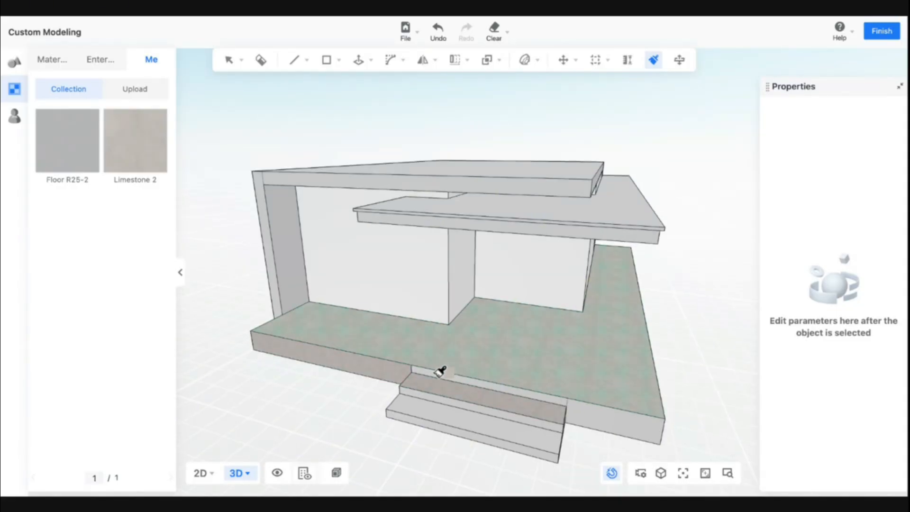
pyautogui.click(440, 374)
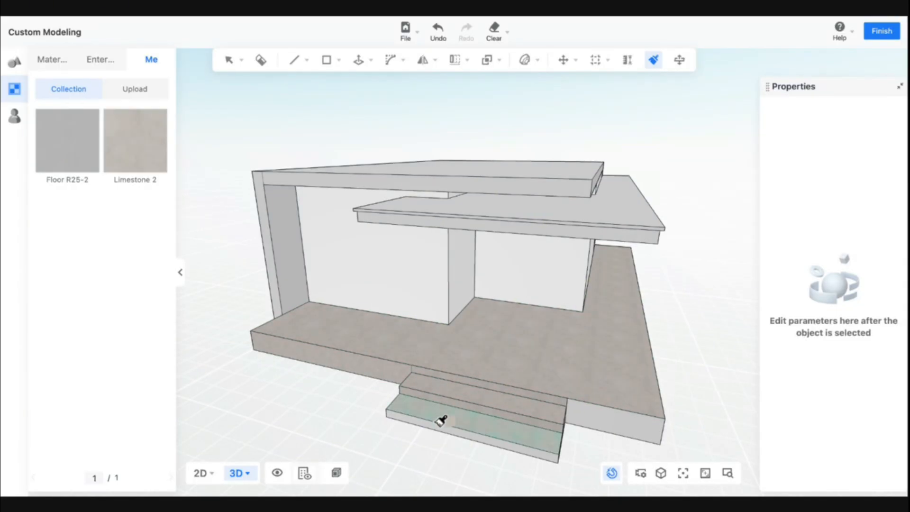
pyautogui.click(437, 426)
# Paint Limestone 2 onto the plinth's remaining front section, its long side face and the steps' exposed ends.
pyautogui.moveTo(436, 426); pyautogui.dragTo(677, 357, button='middle')
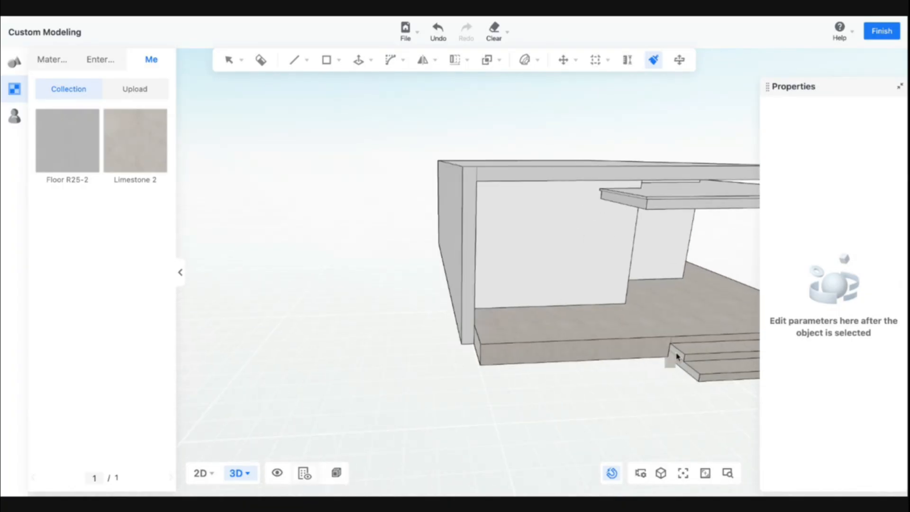
pyautogui.moveTo(552, 331); pyautogui.dragTo(376, 380, button='middle')
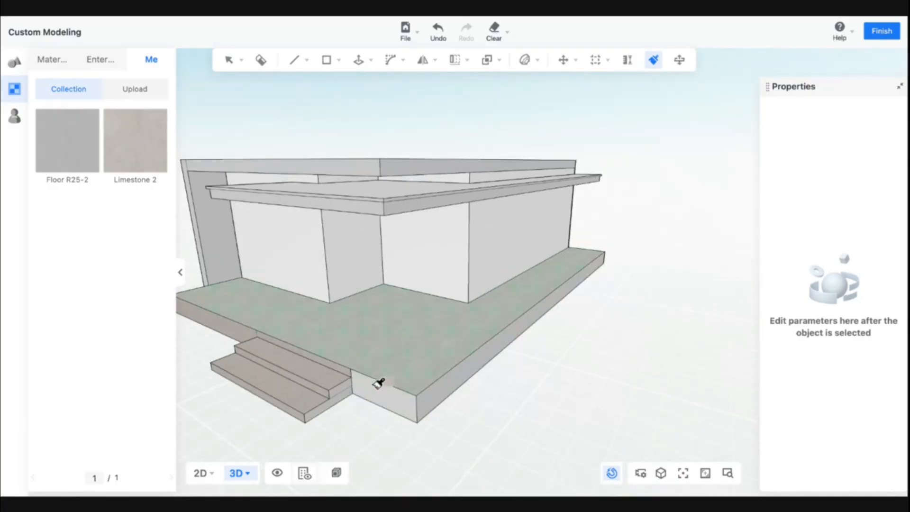
pyautogui.click(439, 399)
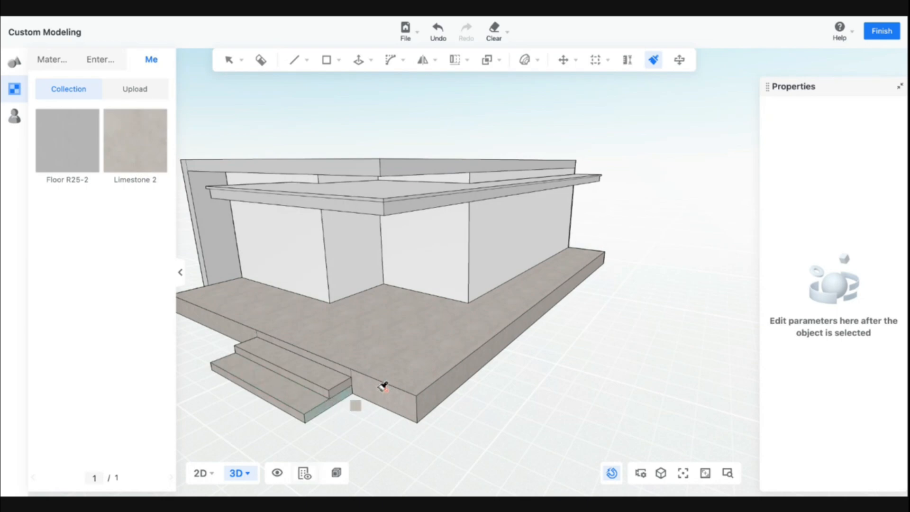
pyautogui.moveTo(383, 387); pyautogui.dragTo(356, 281, button='middle')
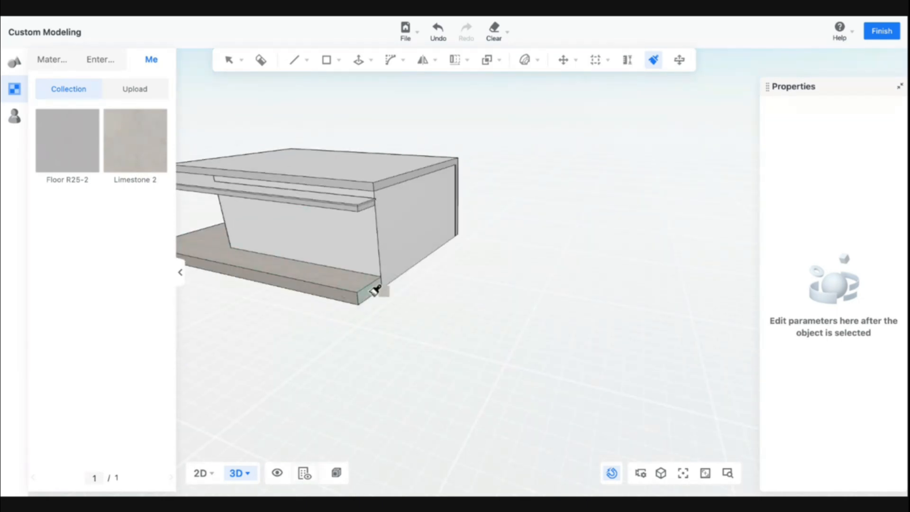
pyautogui.moveTo(295, 275); pyautogui.dragTo(585, 260, button='middle')
pyautogui.scroll(3, 584, 260)
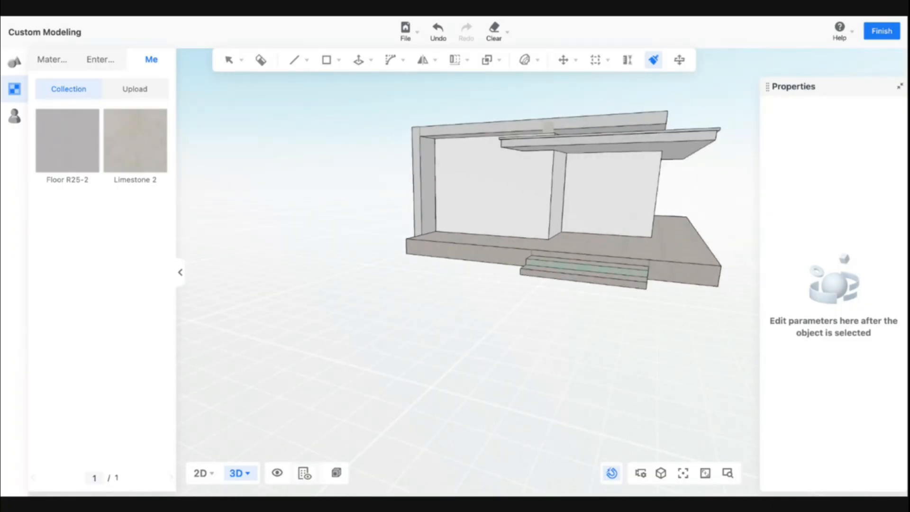
pyautogui.press('Right')
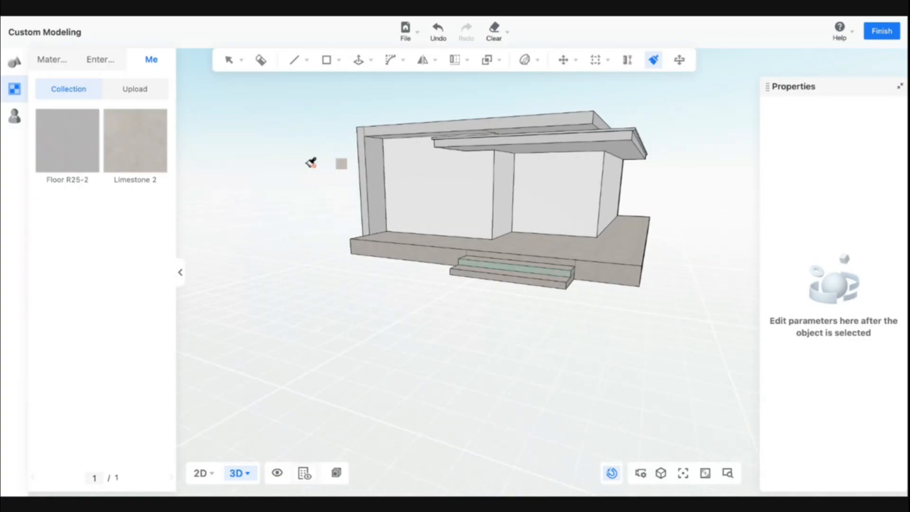
pyautogui.press('Escape')
# Browse the common material library's Special material category and show the Limestone materials in the Stone category.
pyautogui.moveTo(391, 223)
pyautogui.mouseDown(button='middle')
pyautogui.moveTo(403, 240)
pyautogui.moveTo(477, 255)
pyautogui.moveTo(377, 246)
pyautogui.mouseUp(button='middle')
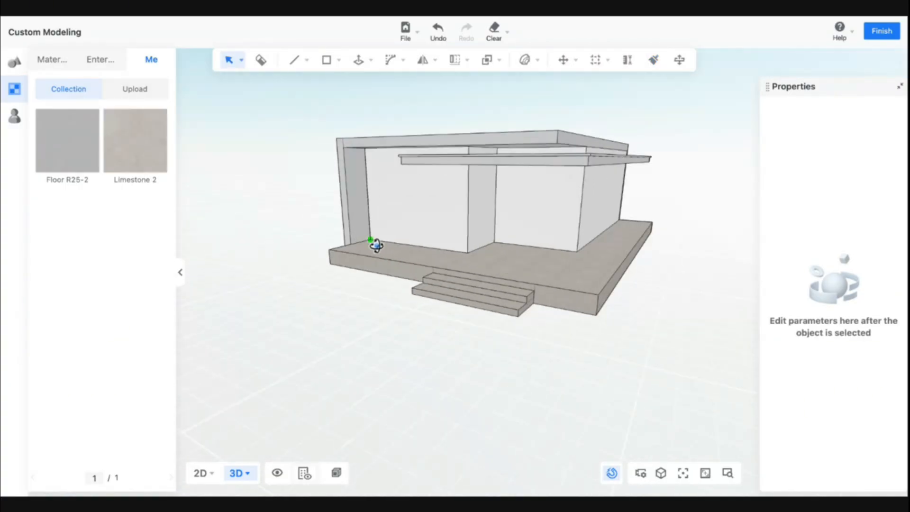
pyautogui.click(53, 60)
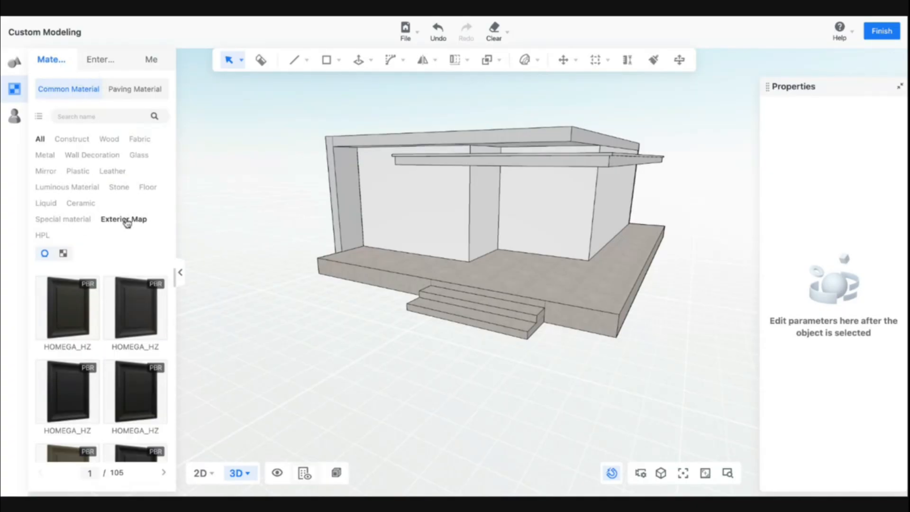
pyautogui.click(77, 221)
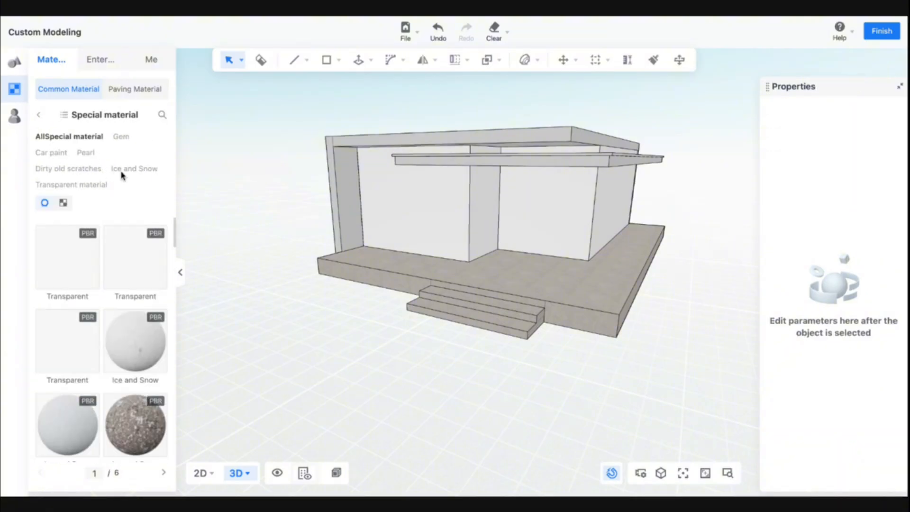
pyautogui.click(42, 114)
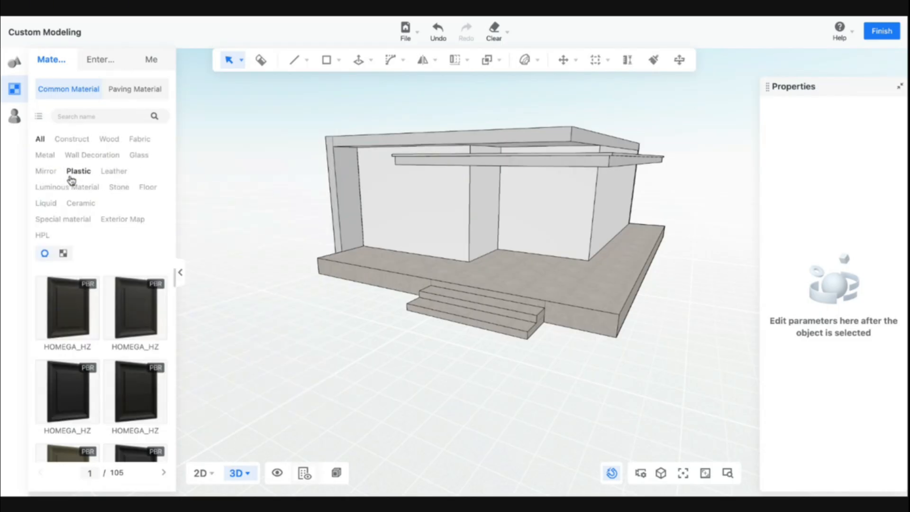
pyautogui.click(119, 187)
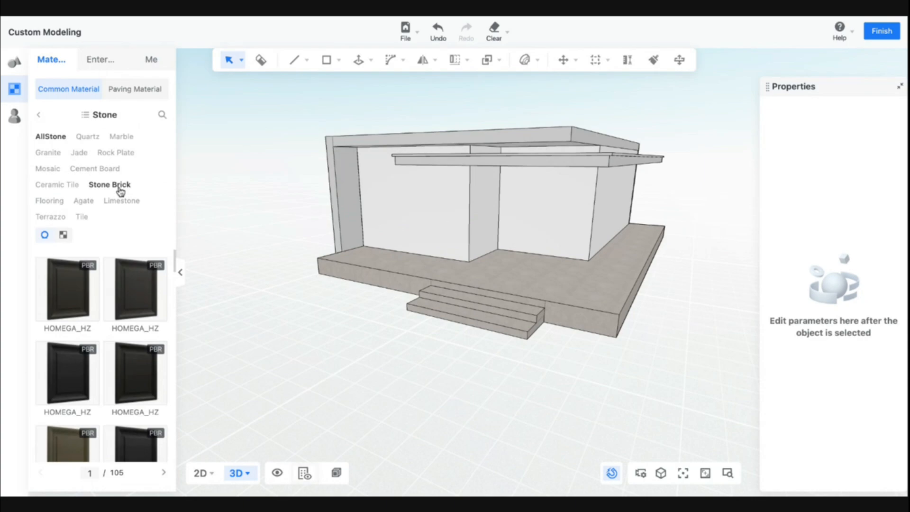
pyautogui.click(133, 203)
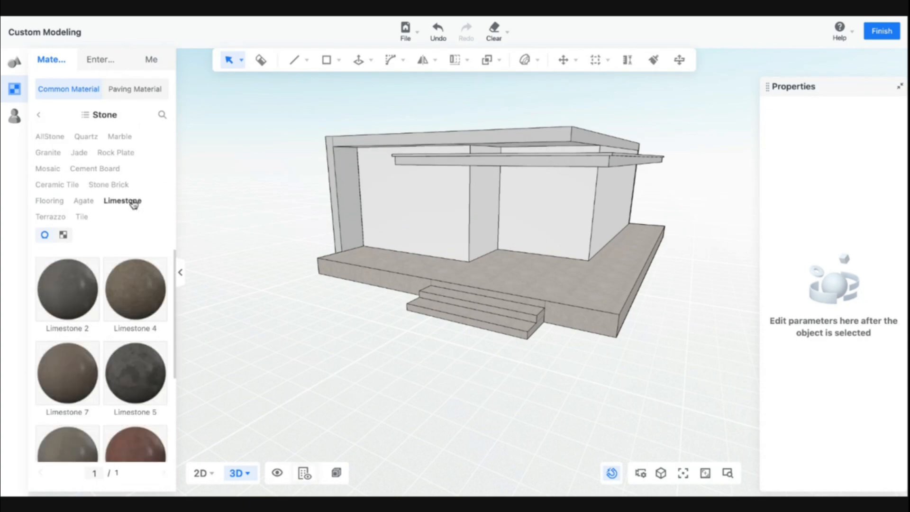
# Try Limestone 5 on the upright side slab's inner face, and undo it.
pyautogui.moveTo(241, 315); pyautogui.dragTo(301, 323)
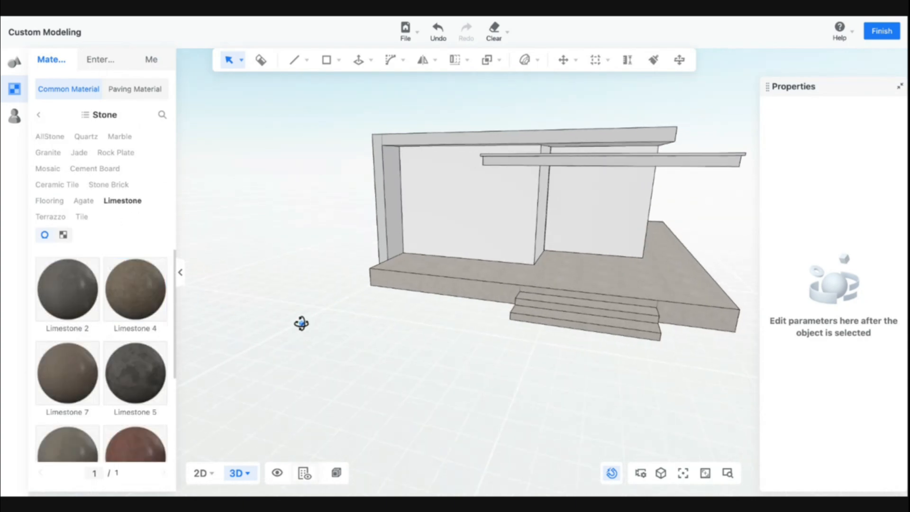
pyautogui.scroll(-3, 93, 387)
pyautogui.scroll(3, 93, 387)
pyautogui.press('d')
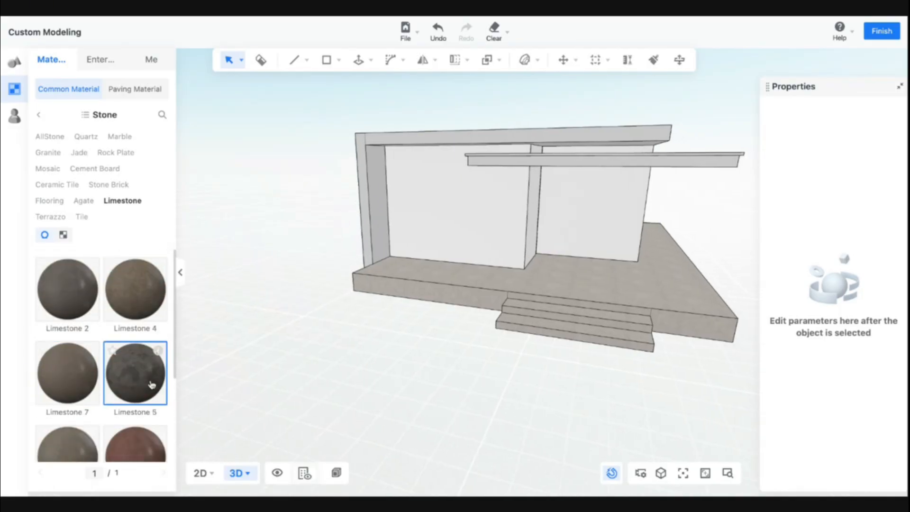
pyautogui.press('w')
pyautogui.click(144, 386)
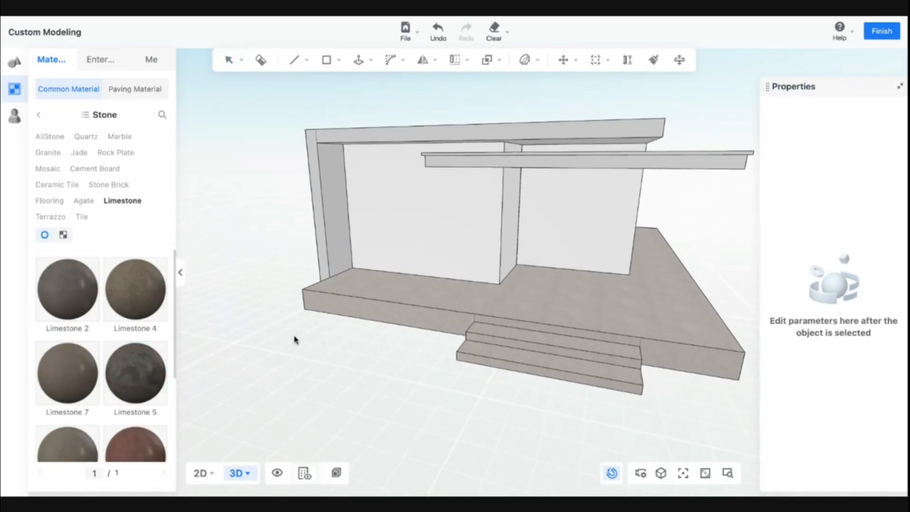
pyautogui.click(336, 257)
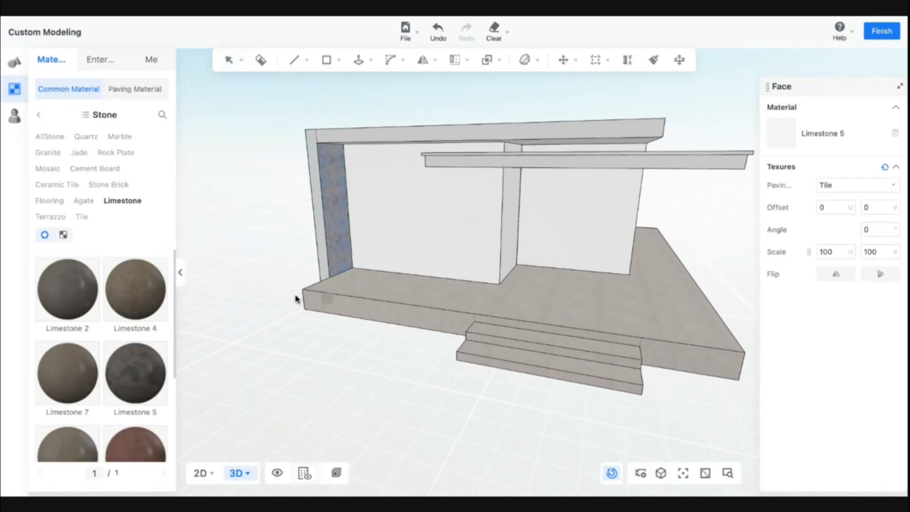
pyautogui.press('Escape')
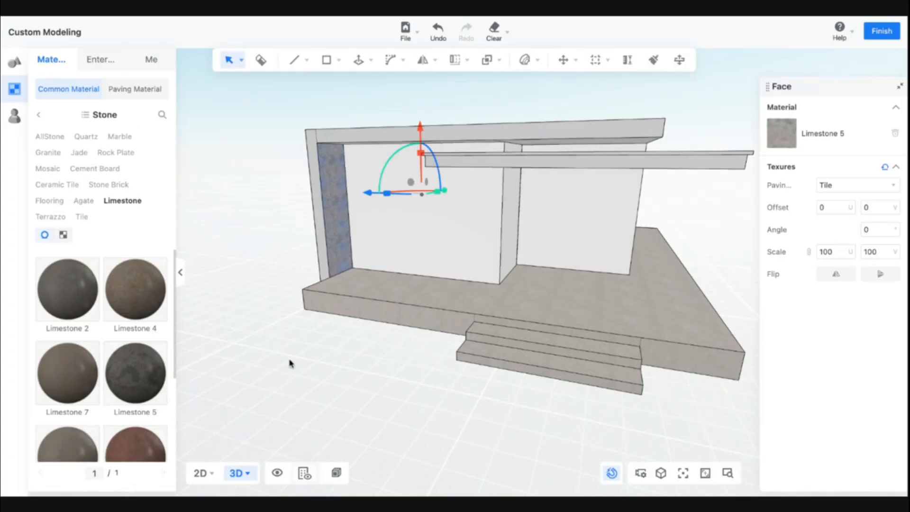
pyautogui.hotkey('ctrl', 'z')
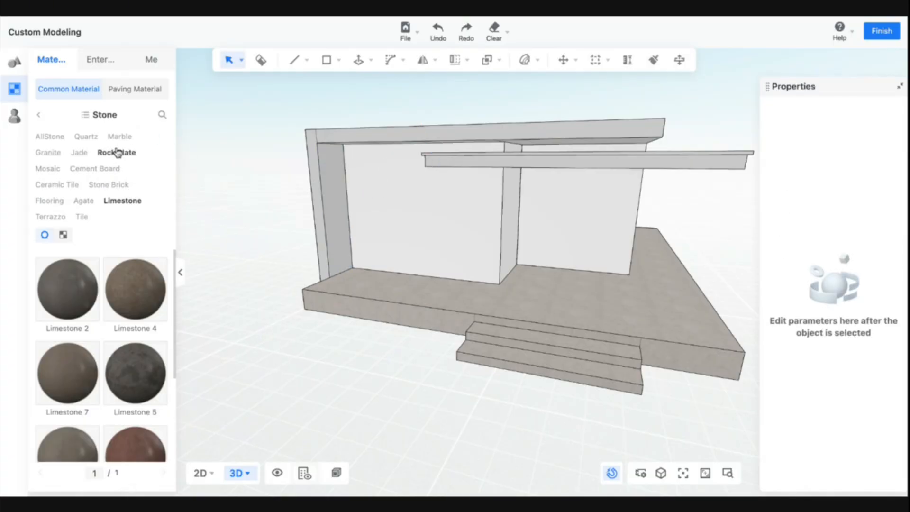
# Apply Floor R30-4 from the Stone category's Flooring materials to the upright side slab's inner face.
pyautogui.click(52, 202)
pyautogui.moveTo(158, 356)
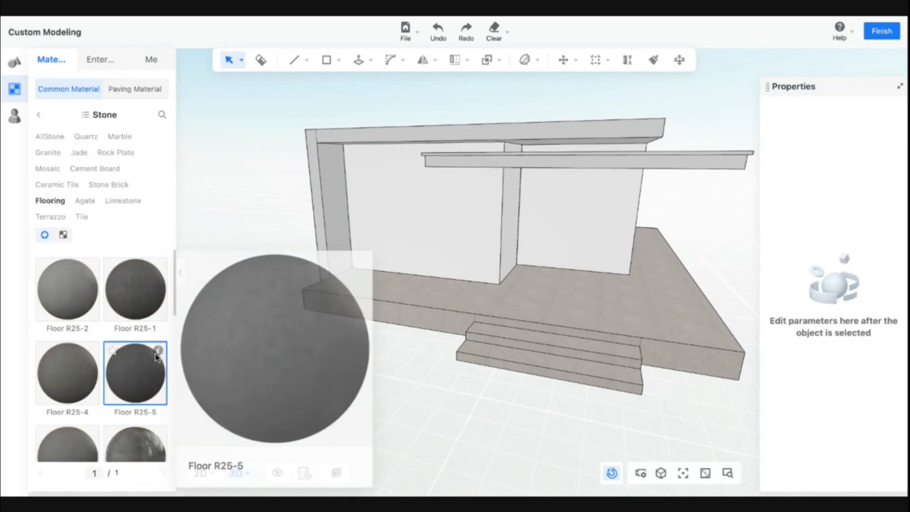
pyautogui.scroll(-5, 135, 372)
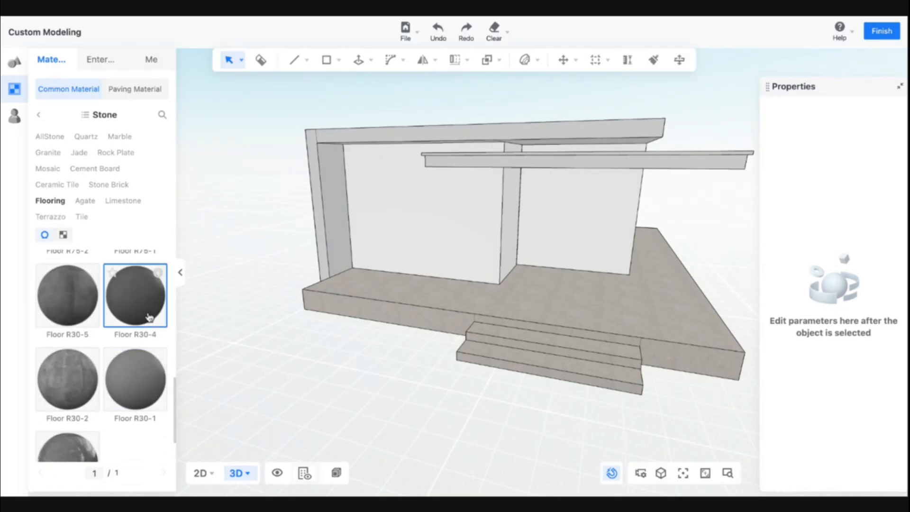
pyautogui.scroll(-1, 147, 313)
pyautogui.scroll(-3, 149, 316)
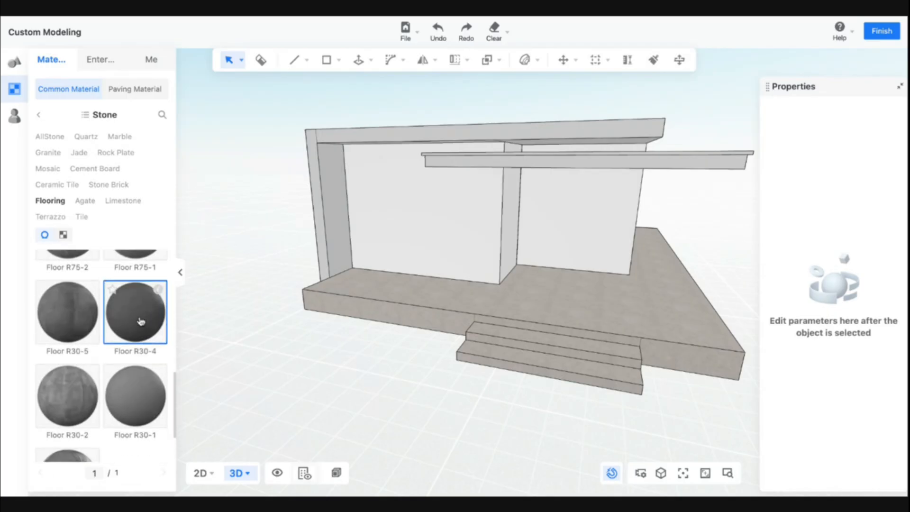
pyautogui.moveTo(149, 315); pyautogui.dragTo(320, 227)
pyautogui.click(339, 233)
# Paint Floor R30-4 from the slab's inner face onto its front edge and the roof slab's front and top faces.
pyautogui.moveTo(339, 235); pyautogui.dragTo(351, 266, button='middle')
pyautogui.scroll(3, 350, 267)
pyautogui.press('b')
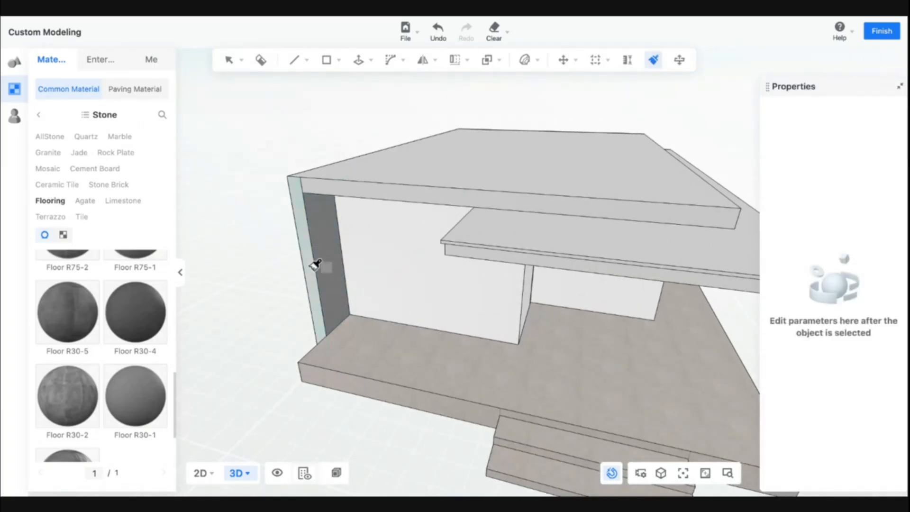
pyautogui.click(372, 185)
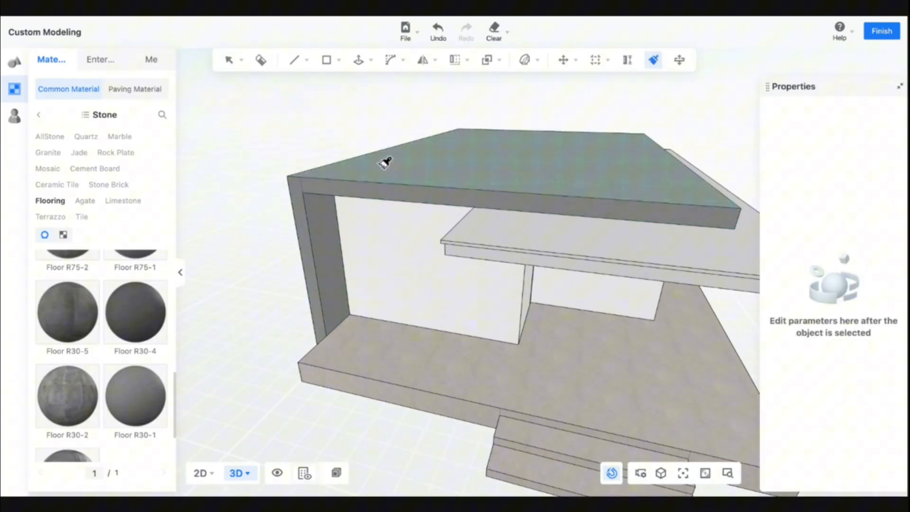
pyautogui.click(413, 174)
pyautogui.moveTo(413, 174); pyautogui.dragTo(504, 279, button='middle')
pyautogui.moveTo(467, 209); pyautogui.dragTo(539, 215, button='middle')
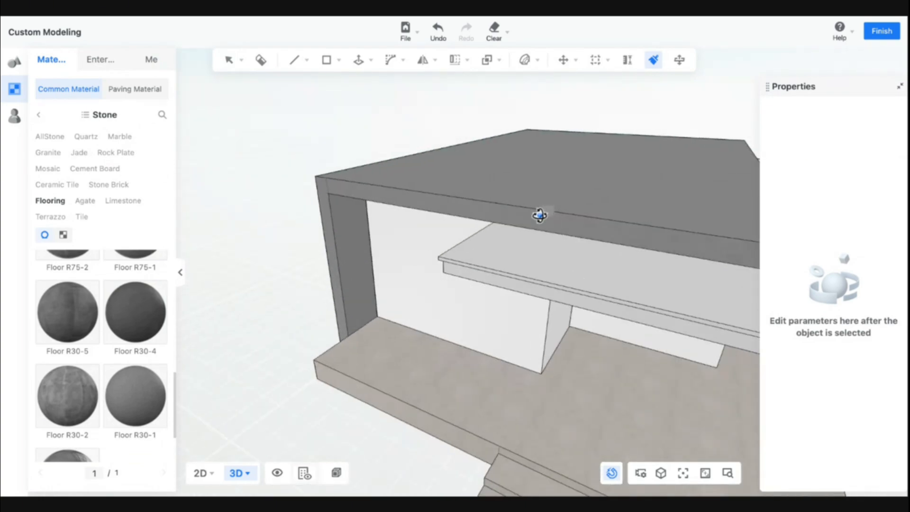
pyautogui.click(406, 24)
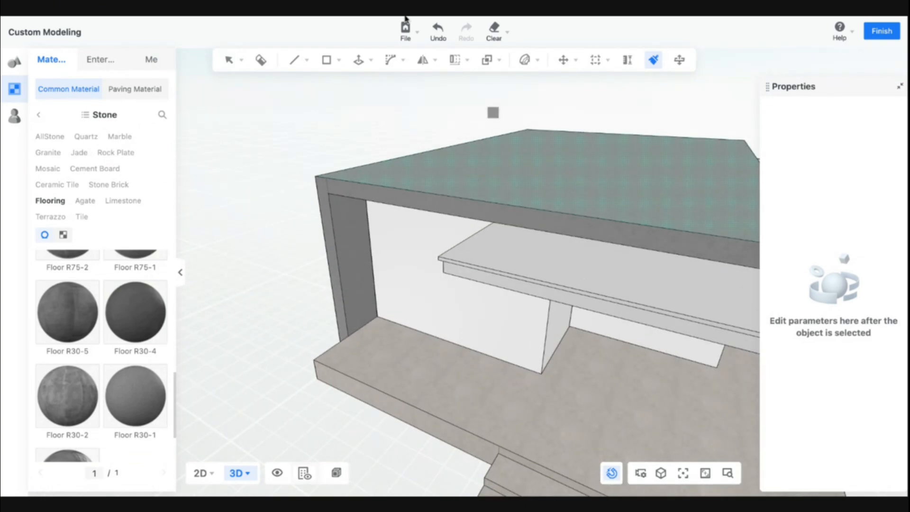
# Paint Floor R30-4 onto the roof slab's underside and the thin upper rim of the canopy.
pyautogui.moveTo(506, 248); pyautogui.dragTo(508, 197, button='middle')
pyautogui.scroll(3, 657, 221)
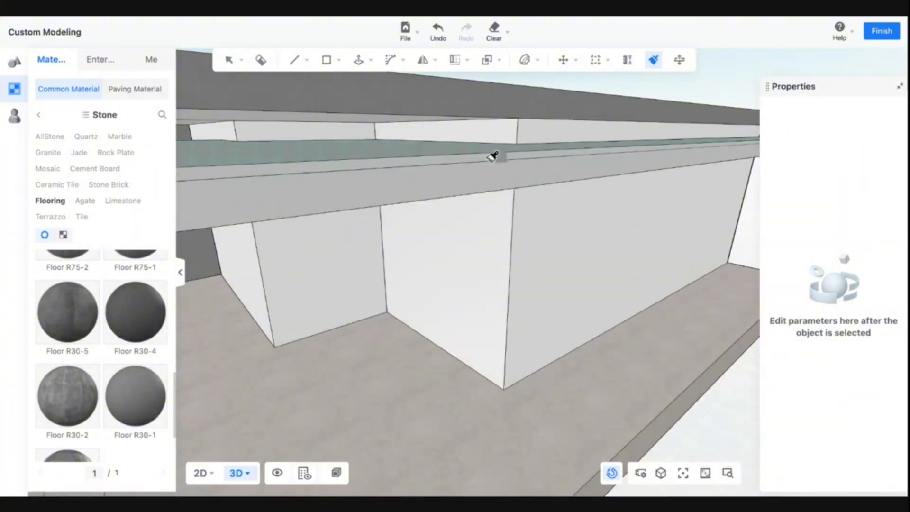
pyautogui.scroll(-2, 492, 158)
pyautogui.moveTo(426, 154)
pyautogui.mouseDown(button='middle')
pyautogui.moveTo(414, 141)
pyautogui.moveTo(445, 252)
pyautogui.moveTo(441, 239)
pyautogui.moveTo(487, 179)
pyautogui.moveTo(421, 164)
pyautogui.moveTo(423, 197)
pyautogui.mouseUp(button='middle')
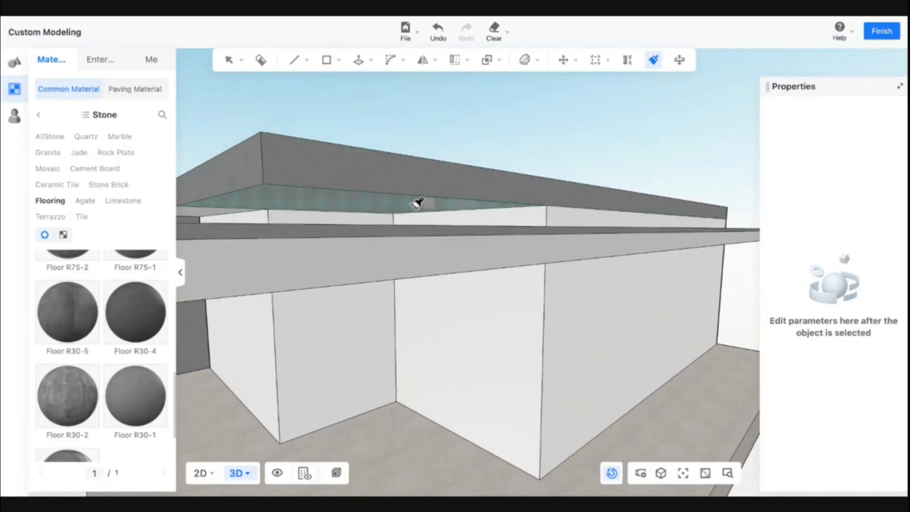
pyautogui.moveTo(447, 244); pyautogui.dragTo(457, 197, button='middle')
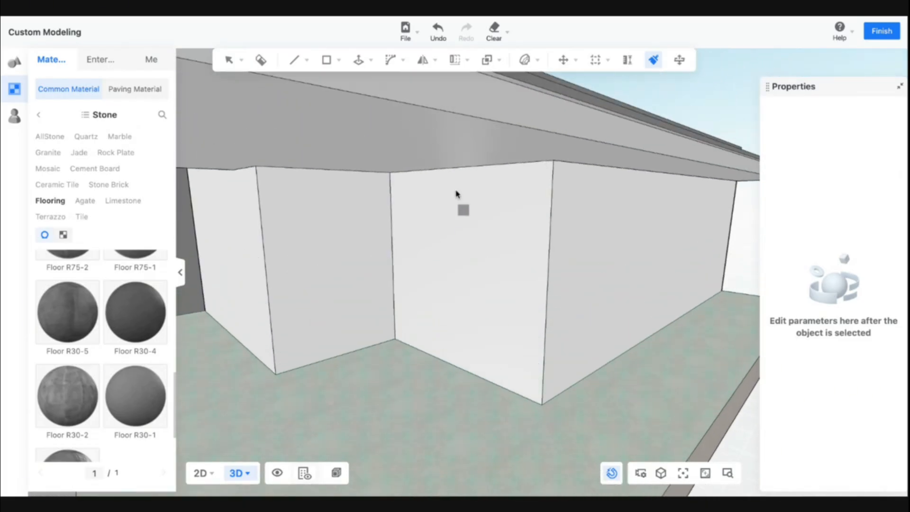
pyautogui.moveTo(548, 85)
pyautogui.mouseDown(button='middle')
pyautogui.moveTo(522, 115)
pyautogui.moveTo(322, 149)
pyautogui.moveTo(341, 176)
pyautogui.moveTo(319, 236)
pyautogui.moveTo(374, 226)
pyautogui.moveTo(529, 167)
pyautogui.mouseUp(button='middle')
pyautogui.click(322, 155)
pyautogui.click(543, 135)
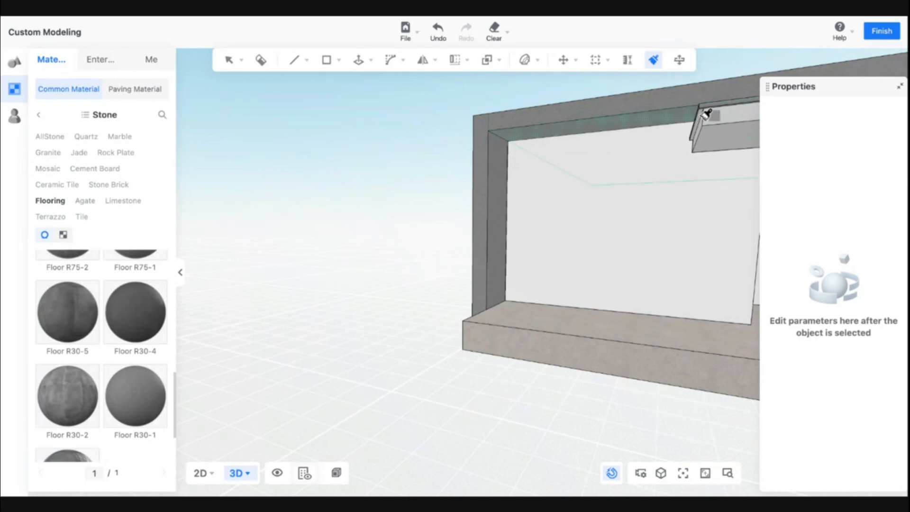
pyautogui.click(705, 113)
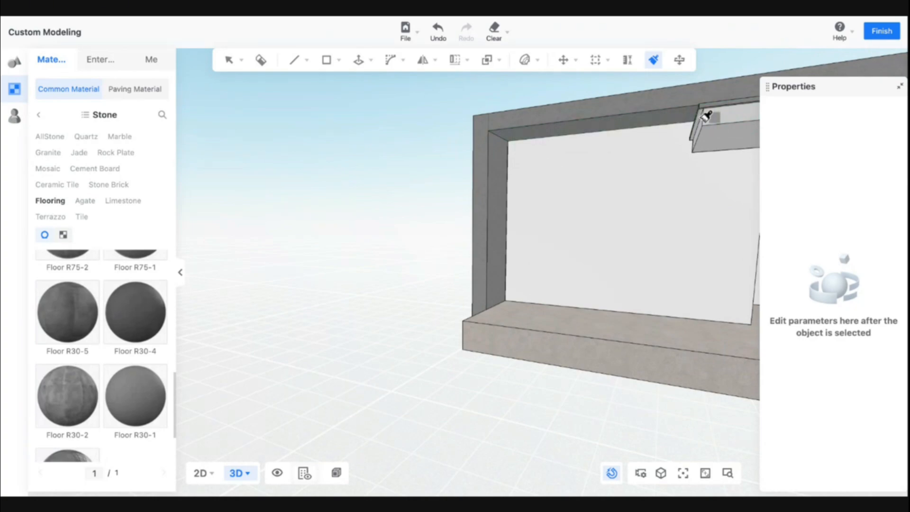
pyautogui.click(703, 119)
pyautogui.scroll(-3, 688, 164)
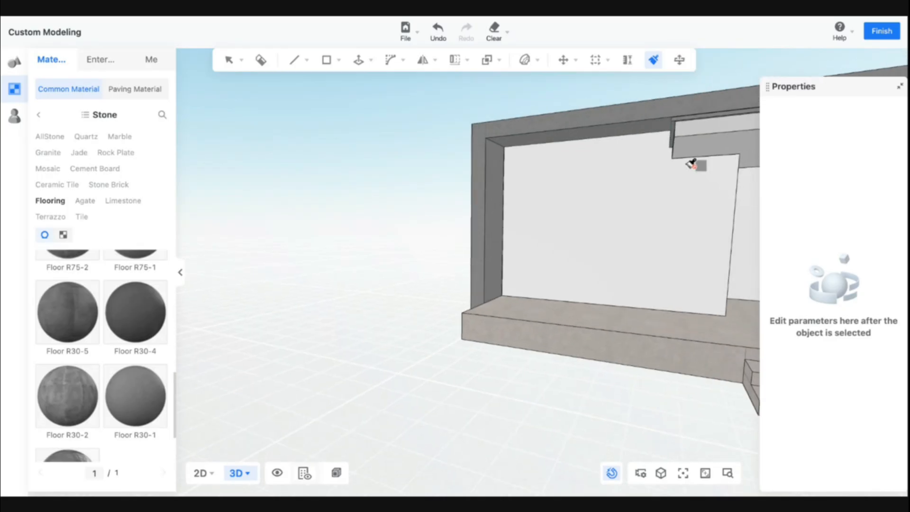
pyautogui.press('Escape')
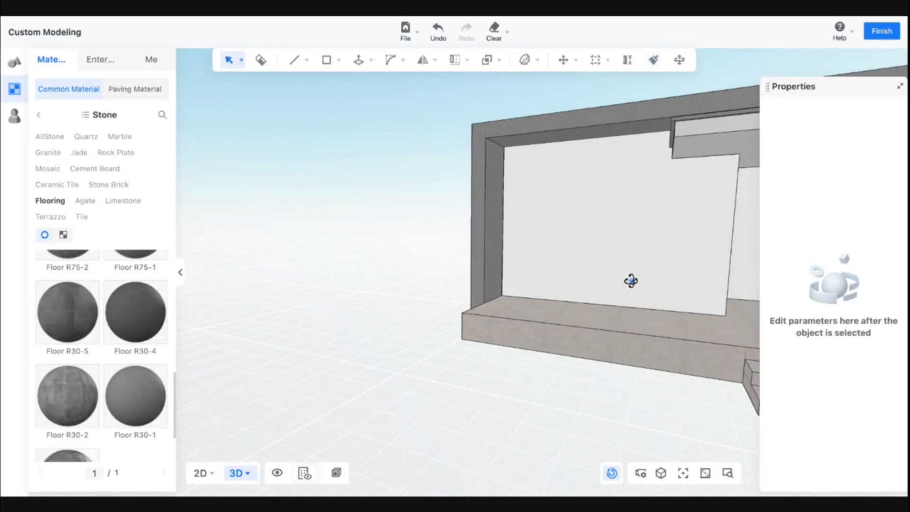
# Finish the custom modeling session, return to the architect workspace and reset the 3D view.
pyautogui.moveTo(631, 280); pyautogui.dragTo(805, 47, button='middle')
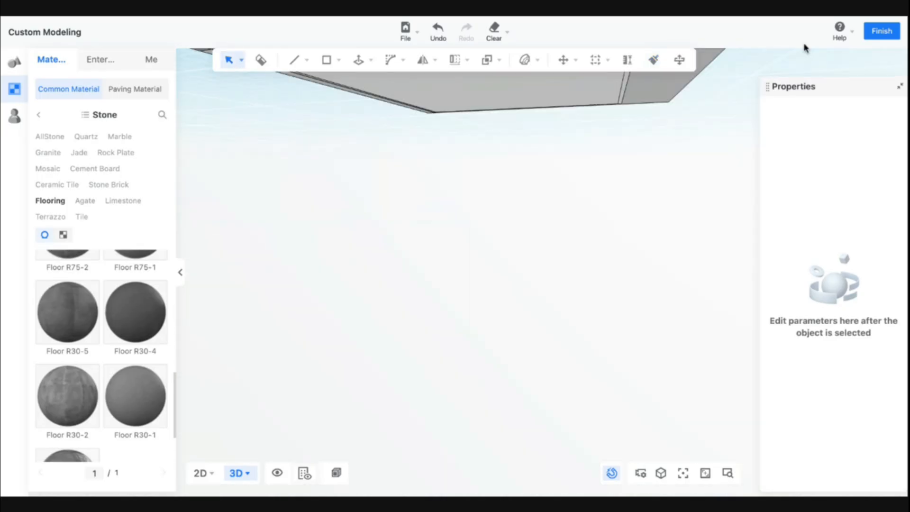
pyautogui.click(881, 31)
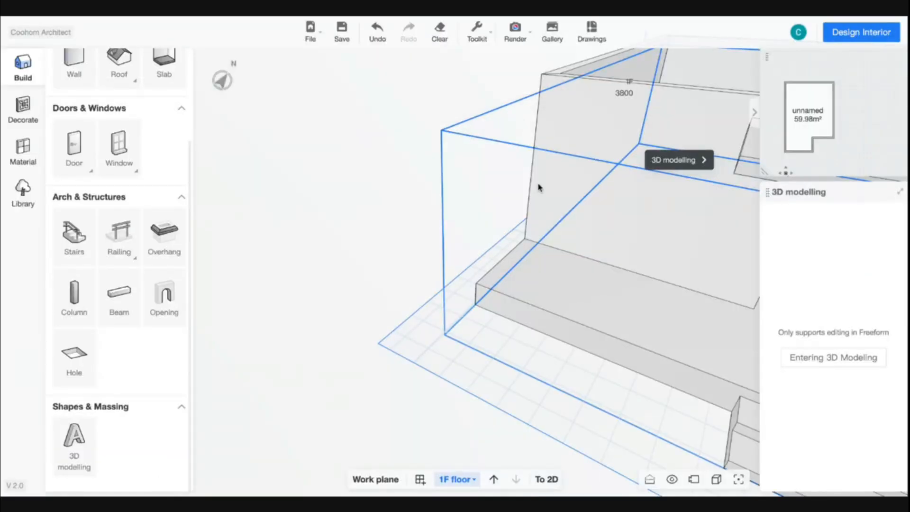
pyautogui.click(445, 218)
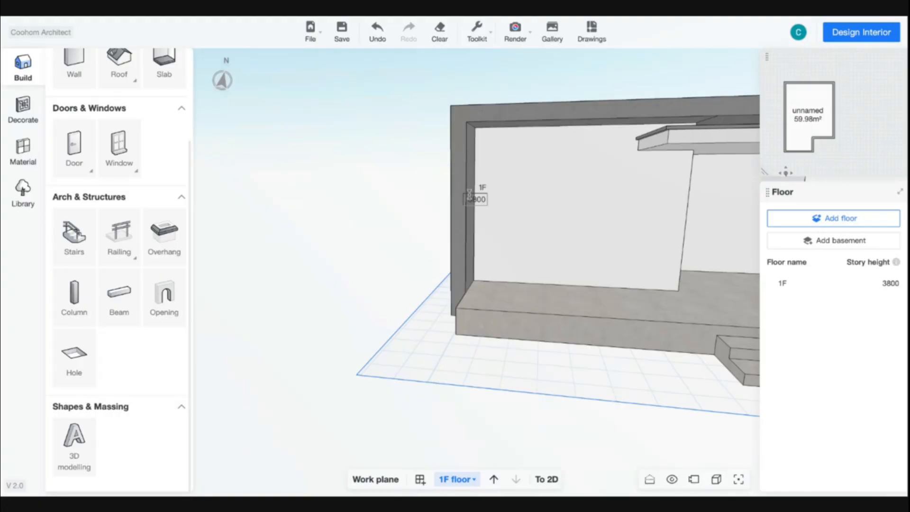
pyautogui.click(738, 480)
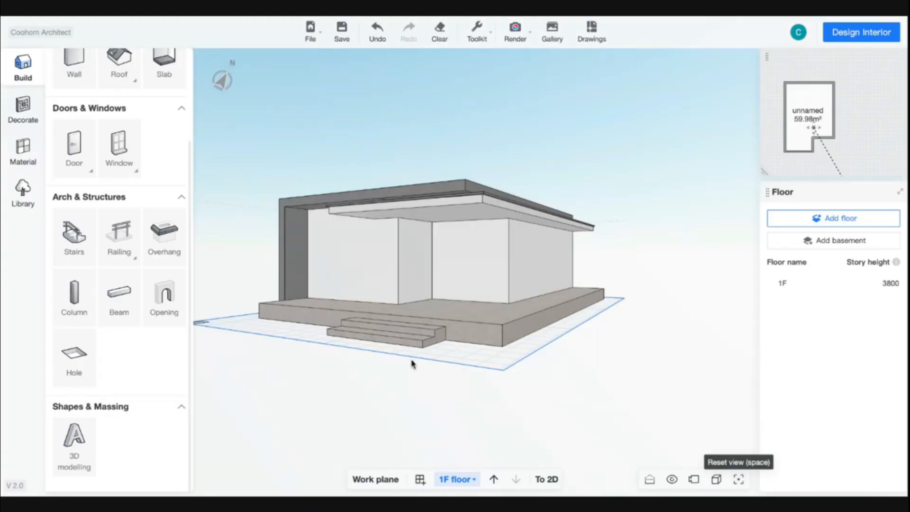
# Apply the collected OFTT80142 Misty Mountain paving material to the house's protruding front wall.
pyautogui.moveTo(396, 365); pyautogui.dragTo(438, 365)
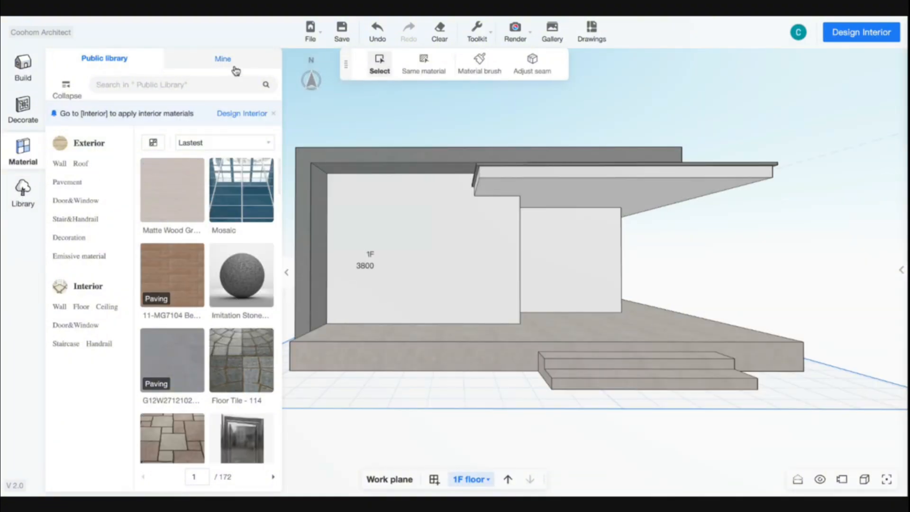
pyautogui.click(234, 65)
pyautogui.click(111, 161)
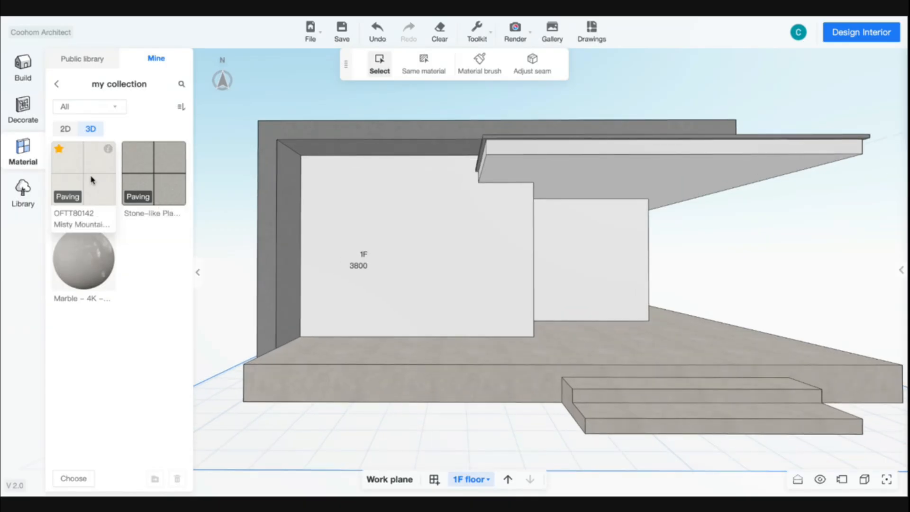
pyautogui.click(93, 180)
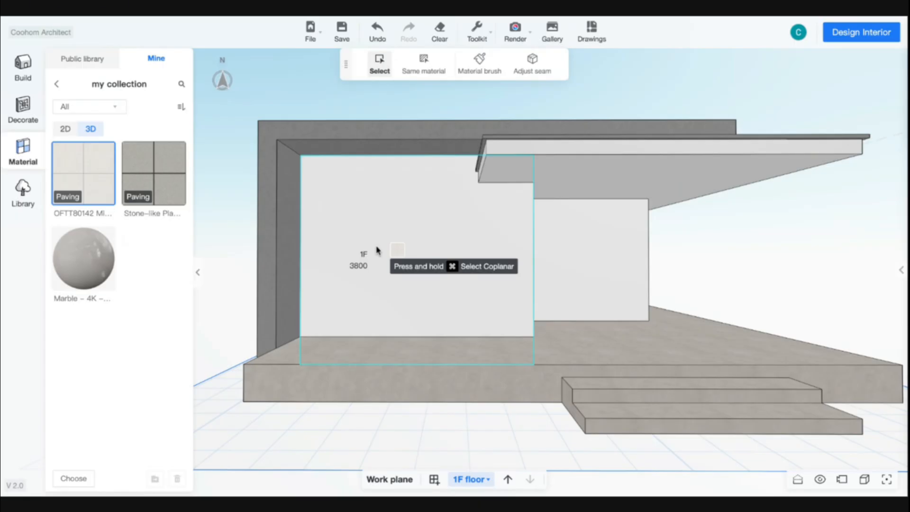
pyautogui.click(378, 251)
pyautogui.moveTo(377, 250); pyautogui.dragTo(356, 277, button='right')
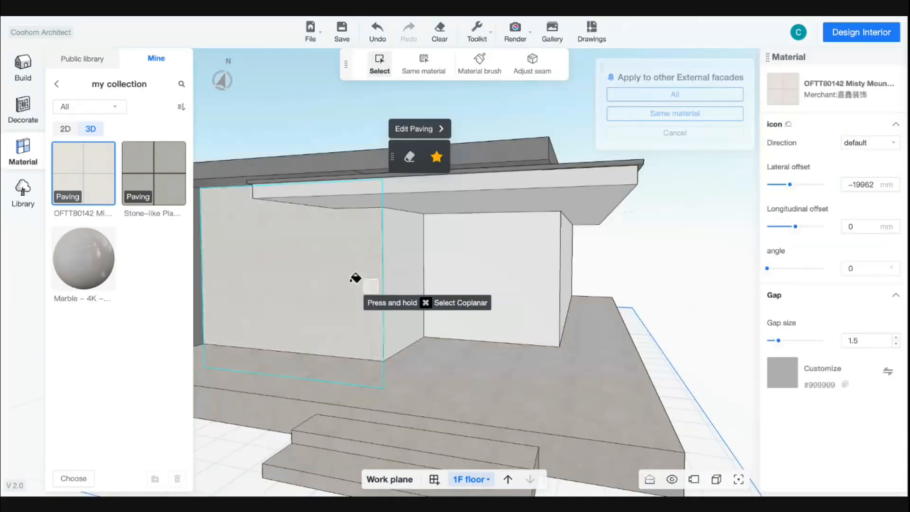
# Paint the front wall's paving material onto the recessed entrance walls and the long side wall, and save the project.
pyautogui.press('Escape')
pyautogui.click(367, 258)
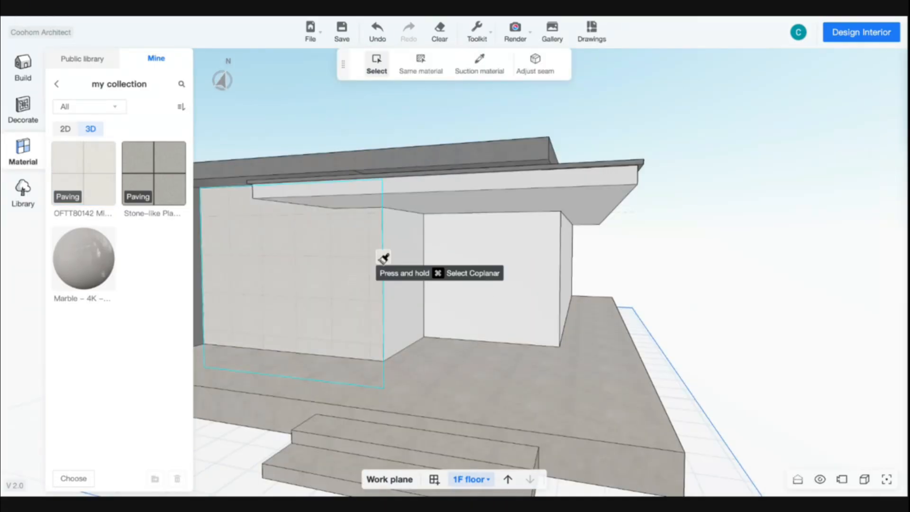
pyautogui.click(523, 268)
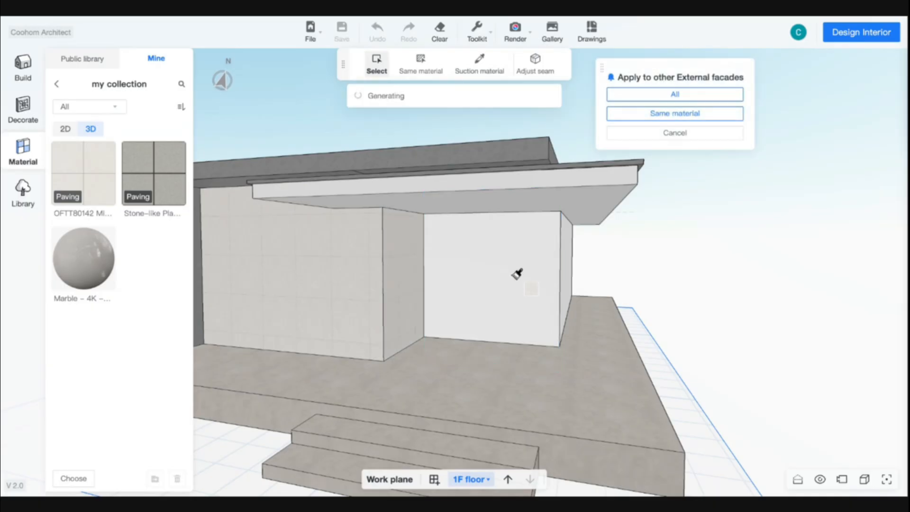
pyautogui.moveTo(515, 270); pyautogui.dragTo(457, 278, button='right')
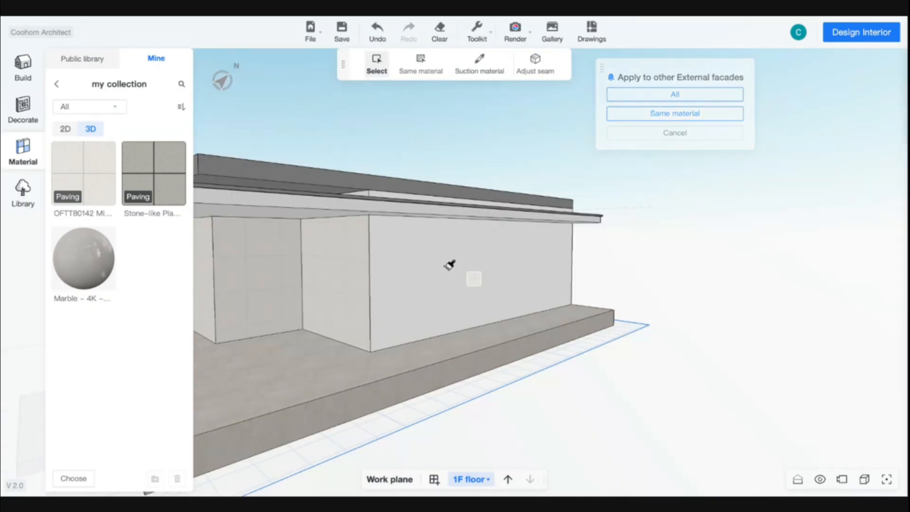
pyautogui.click(424, 263)
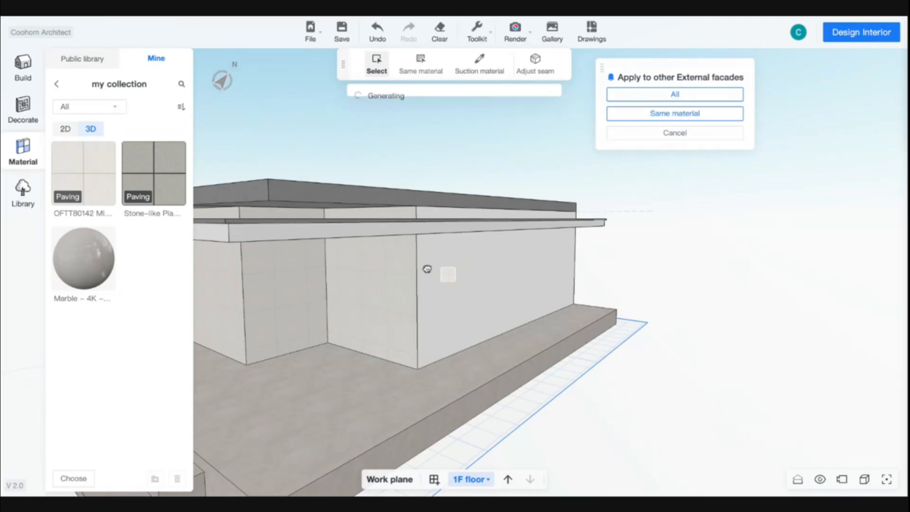
pyautogui.moveTo(417, 280); pyautogui.dragTo(464, 287, button='right')
pyautogui.scroll(-5, 464, 287)
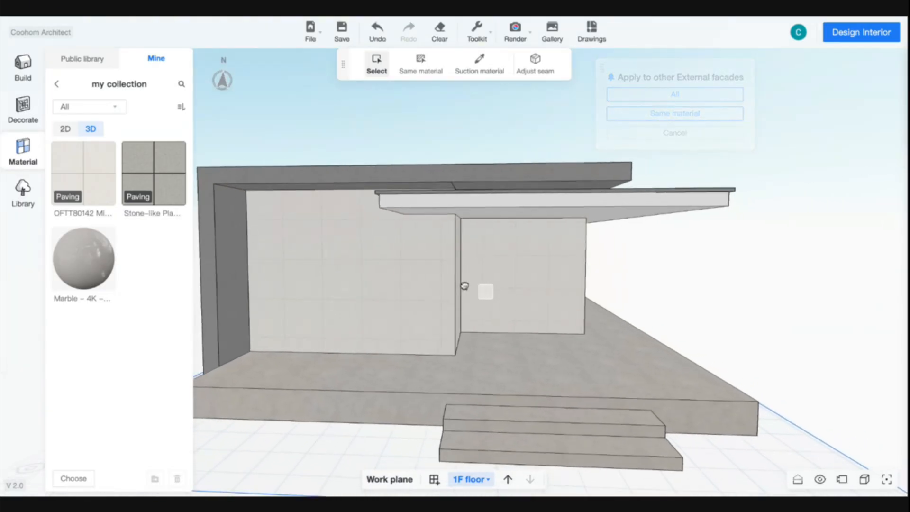
pyautogui.press('Escape')
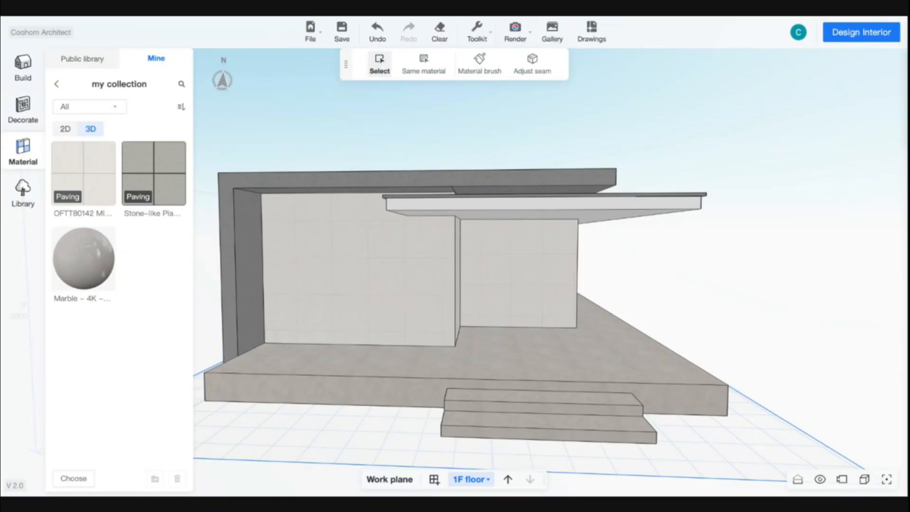
pyautogui.hotkey('ctrl', 's')
pyautogui.click(58, 85)
pyautogui.click(70, 61)
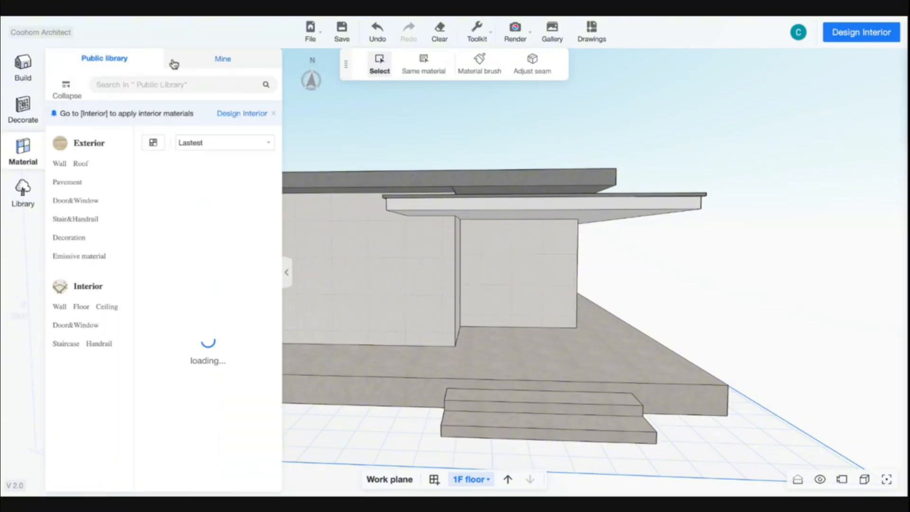
pyautogui.click(212, 67)
pyautogui.click(112, 175)
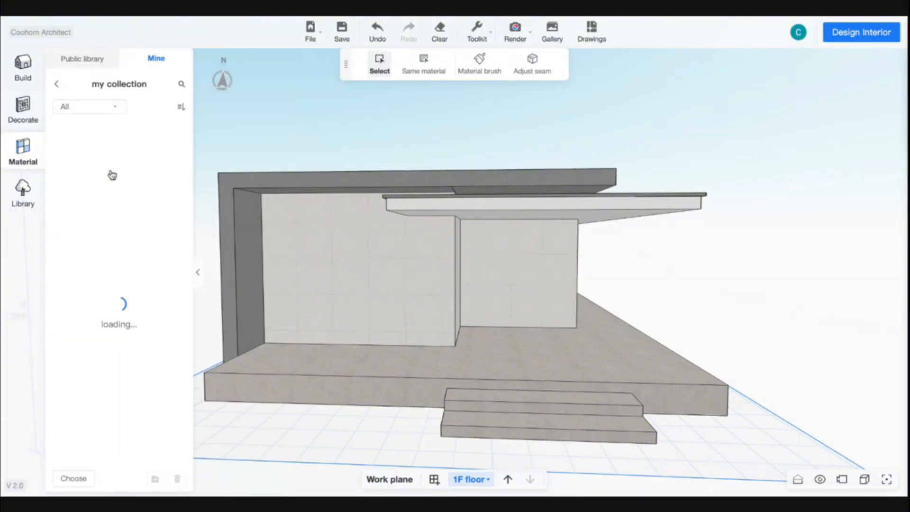
pyautogui.click(60, 86)
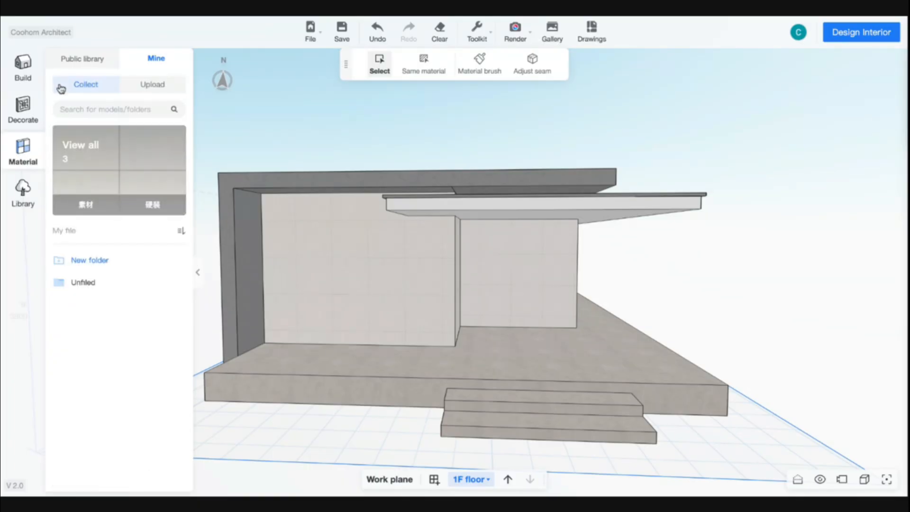
# Show the 硬装 models saved in the personal collection of the model library.
pyautogui.click(23, 116)
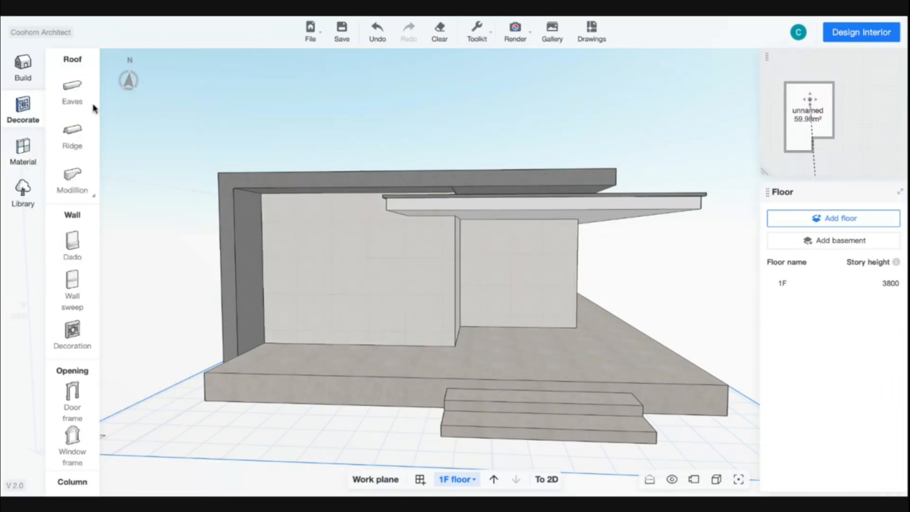
pyautogui.click(20, 197)
pyautogui.click(223, 58)
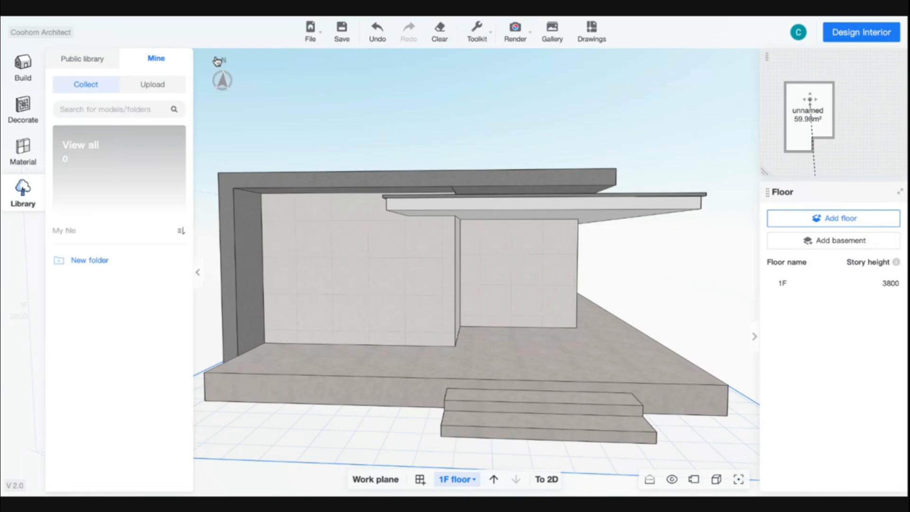
pyautogui.click(125, 212)
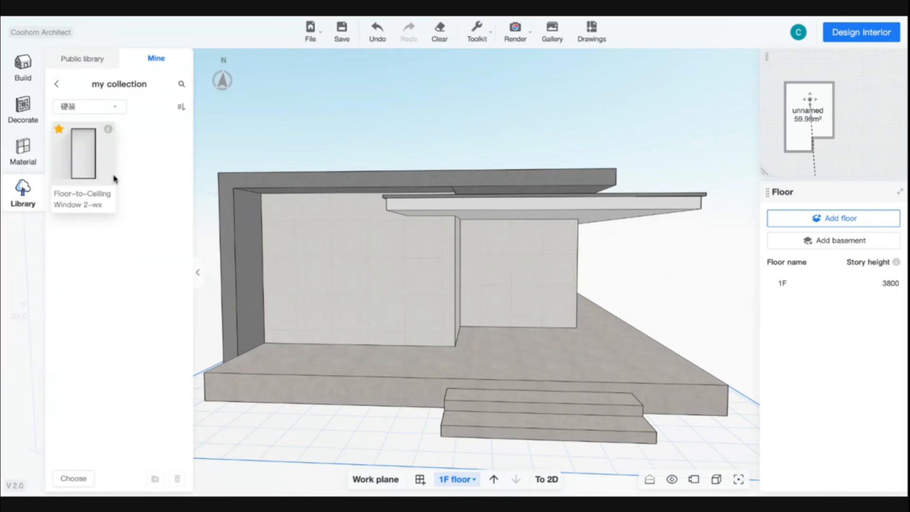
# Switch to the 2D plan and place Floor-to-Ceiling Window 2-wx in the recessed 3000 mm wall near the outer corner.
pyautogui.click(549, 481)
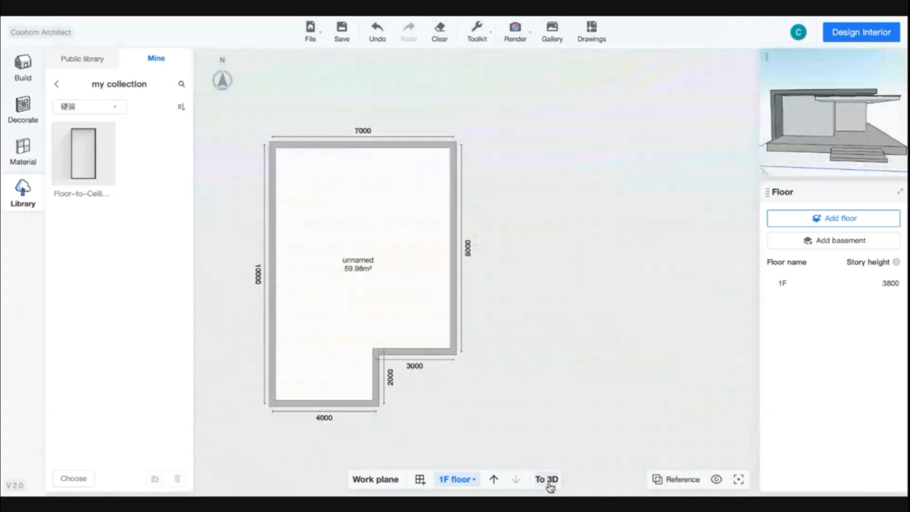
pyautogui.scroll(3, 445, 365)
pyautogui.click(87, 166)
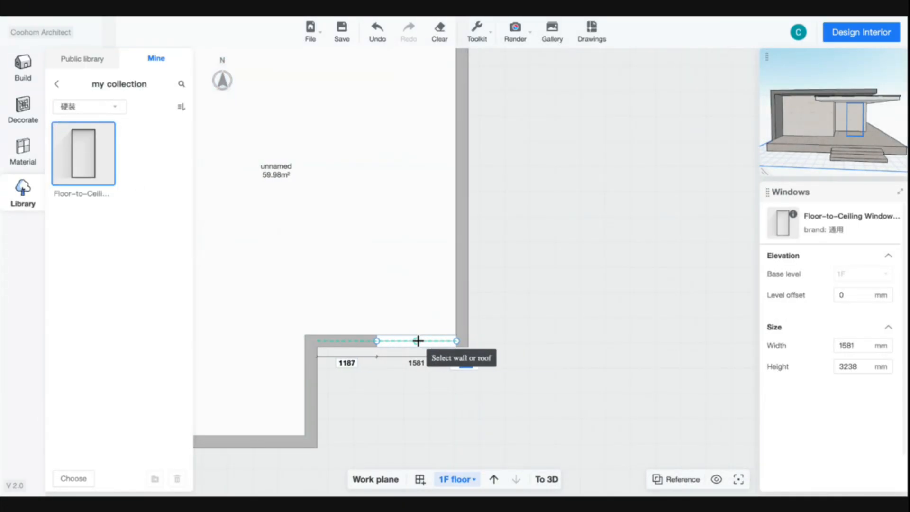
pyautogui.click(417, 341)
pyautogui.click(406, 365)
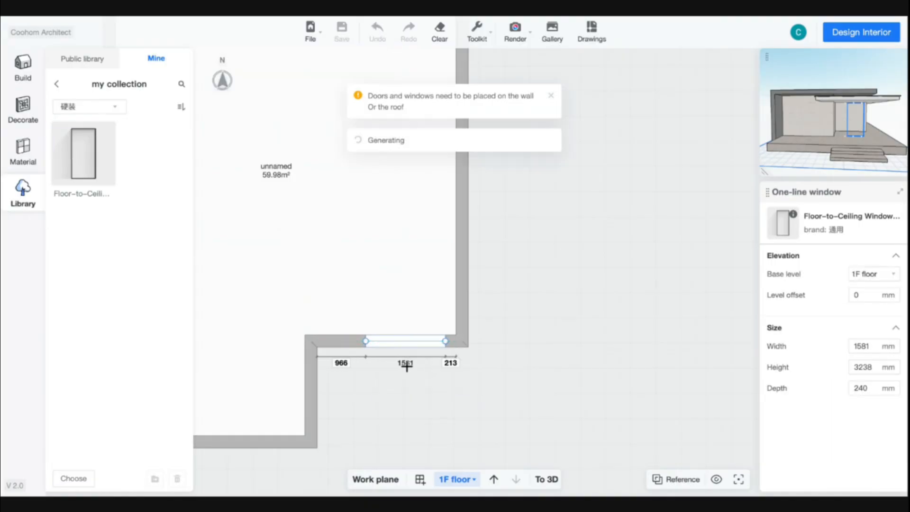
# Shift the window flush with the outer corner by setting its end distance to 120 mm, and to 0 twice.
pyautogui.click(453, 363)
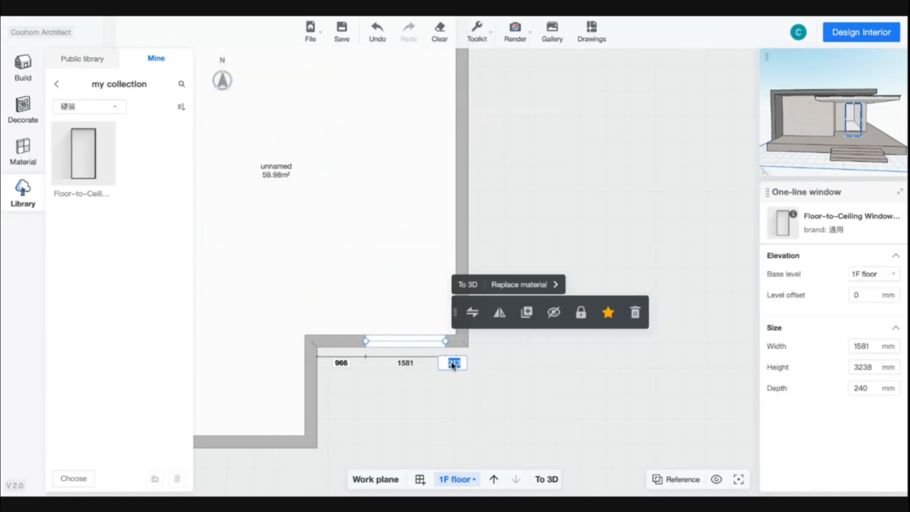
pyautogui.write('120')
pyautogui.press('Return')
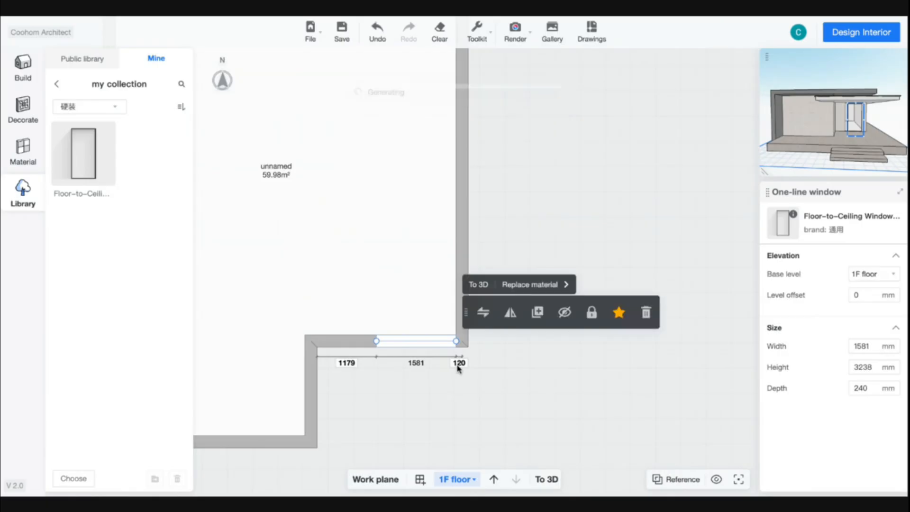
pyautogui.click(457, 366)
pyautogui.write('0')
pyautogui.press('Return')
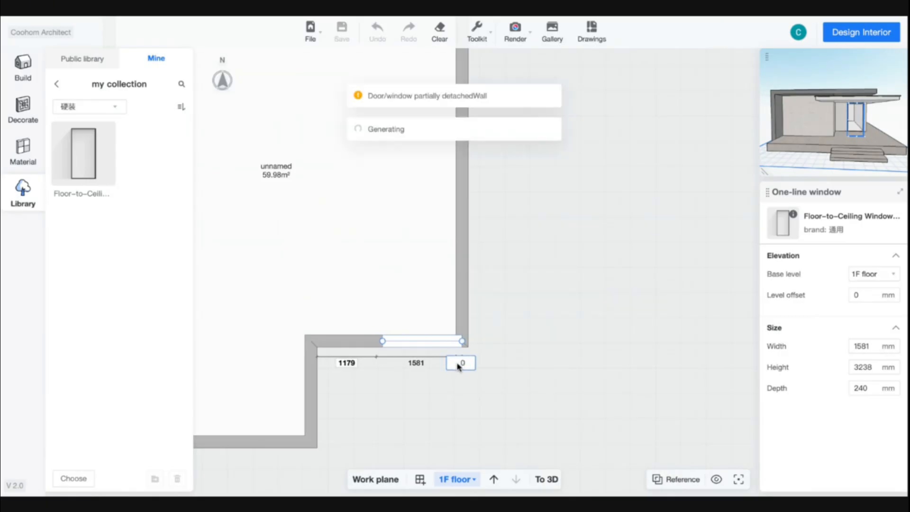
pyautogui.click(465, 363)
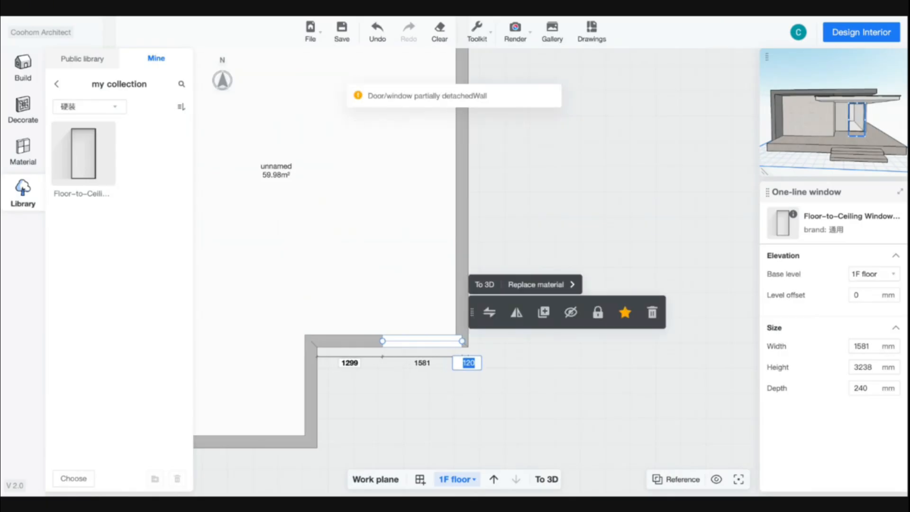
pyautogui.write('0')
pyautogui.press('Return')
pyautogui.scroll(3, 458, 348)
pyautogui.click(413, 332)
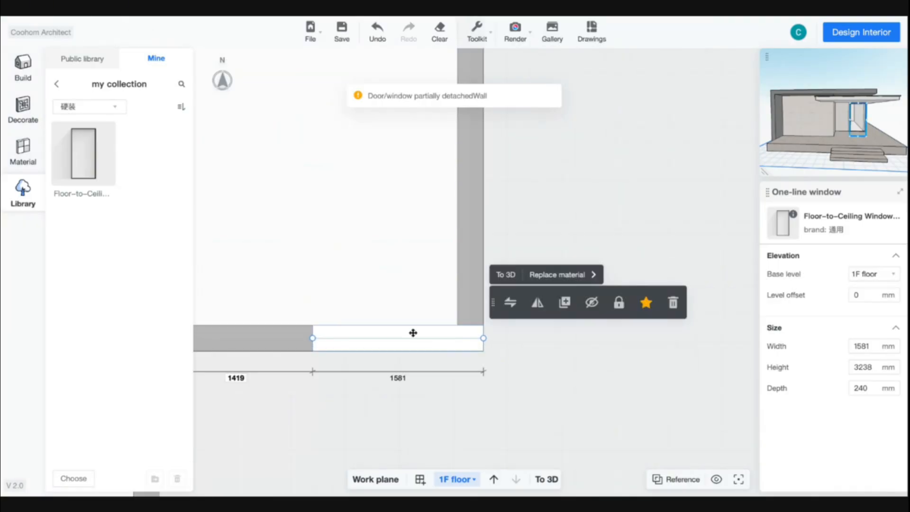
# Switch to the 3D view and set the selected floor-to-ceiling window's level offset to 500 mm.
pyautogui.click(546, 479)
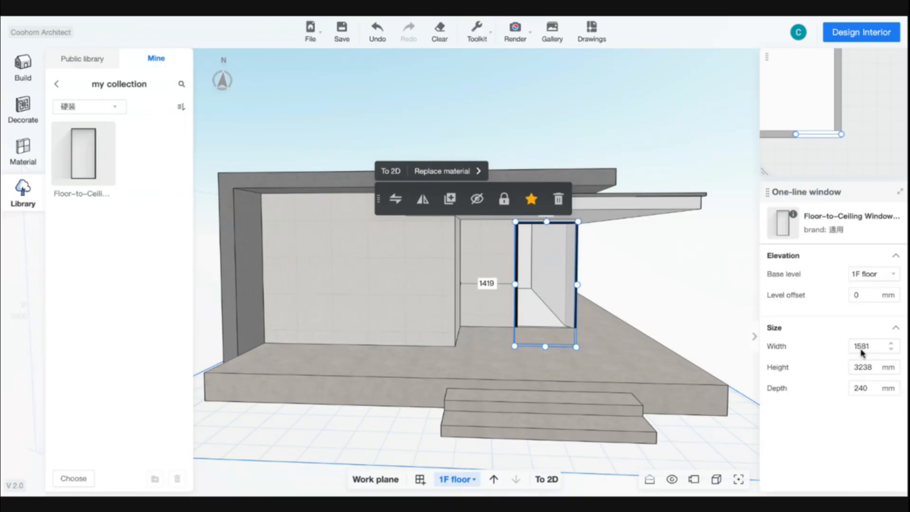
pyautogui.write('0')
pyautogui.press('Return')
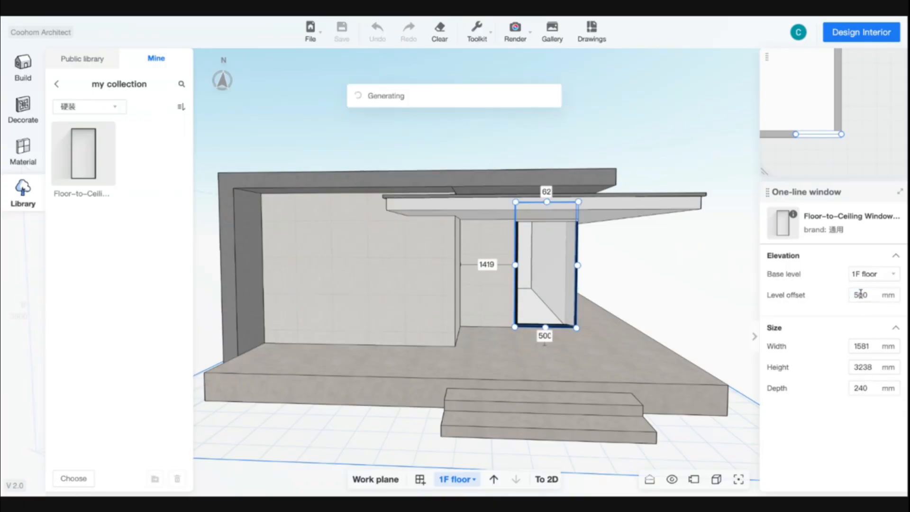
# Set the height of the floor-to-ceiling window in the recessed wall to 2800 mm.
pyautogui.click(863, 368)
pyautogui.doubleClick(863, 368)
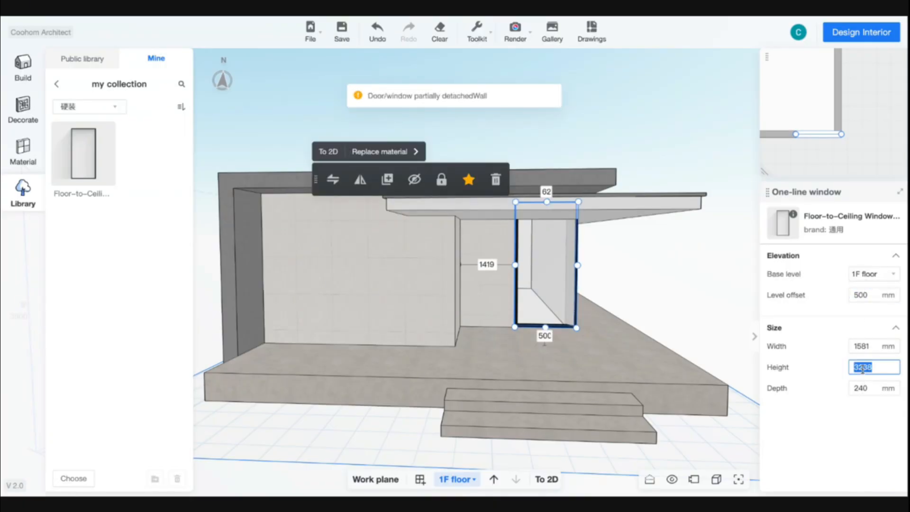
pyautogui.write('2800')
pyautogui.press('Return')
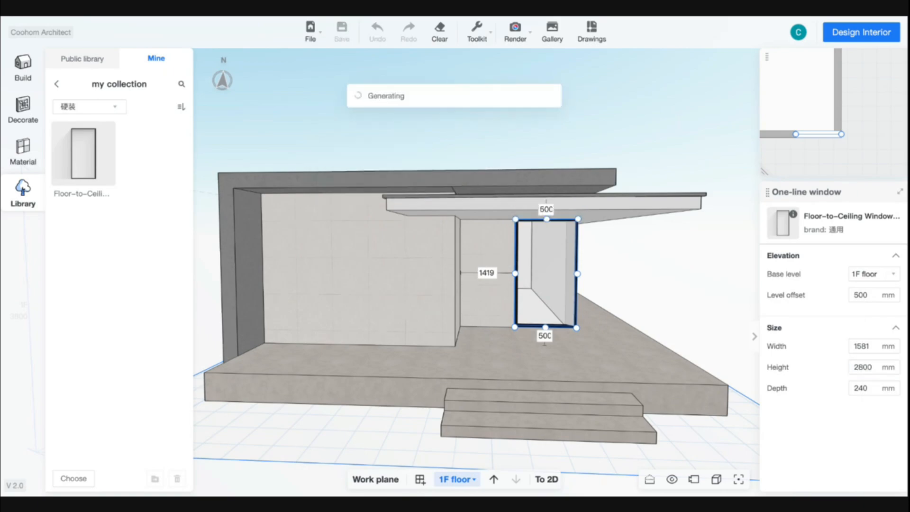
# Resize the floor-to-ceiling window to a height of 2500 mm and a width of 1500 mm.
pyautogui.doubleClick(853, 367)
pyautogui.write('25')
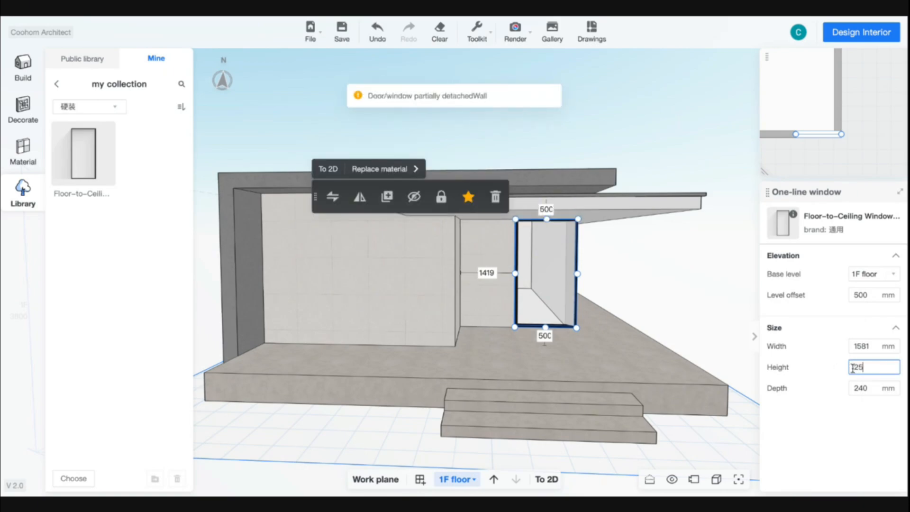
pyautogui.write('00')
pyautogui.press('Return')
pyautogui.scroll(5, 629, 315)
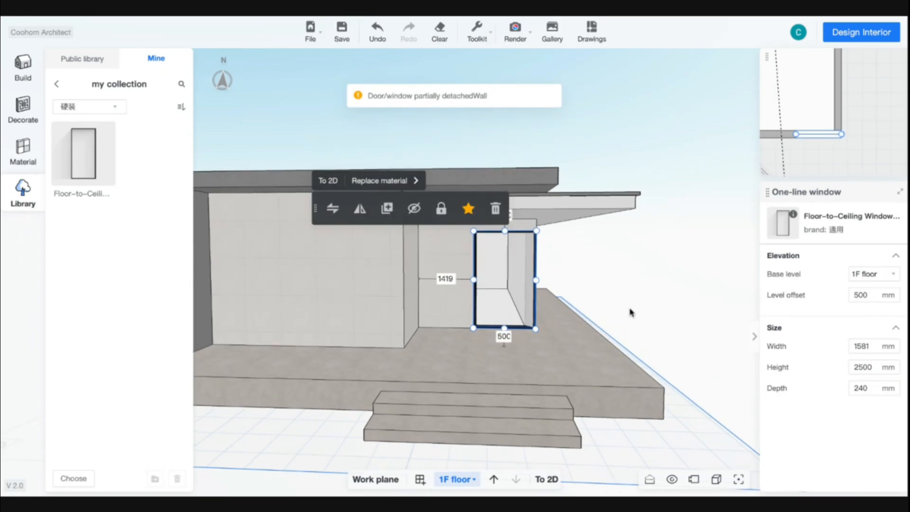
pyautogui.doubleClick(860, 346)
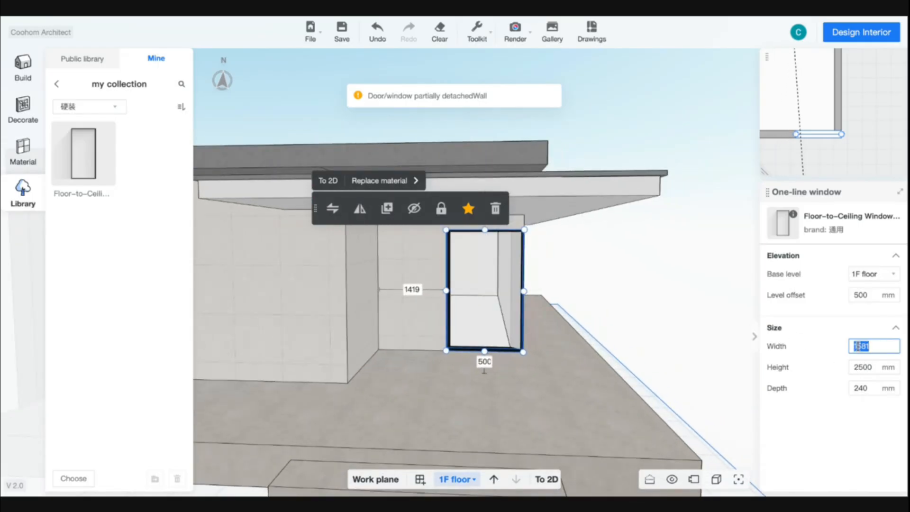
pyautogui.press('Return')
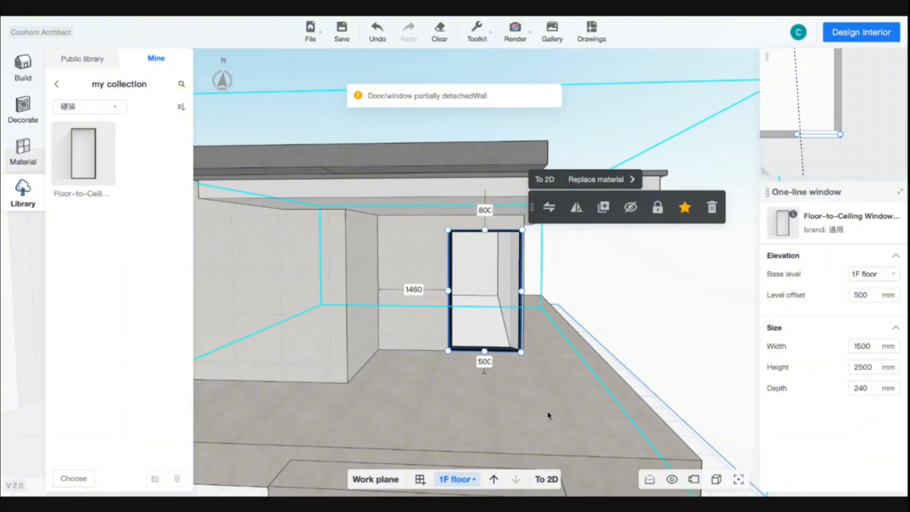
# Switch to the 2D plan and set the resized window's distance to the outer corner to 0.
pyautogui.click(547, 479)
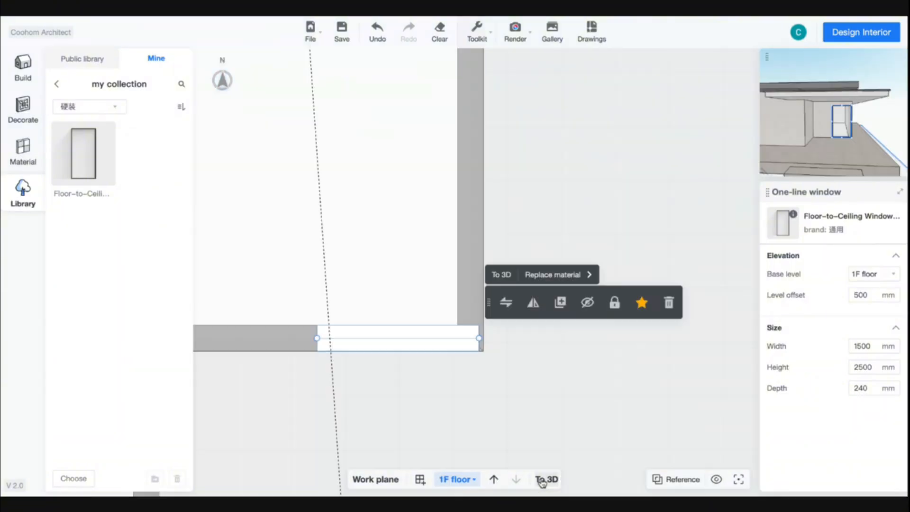
pyautogui.click(481, 381)
pyautogui.write('0')
pyautogui.press('Return')
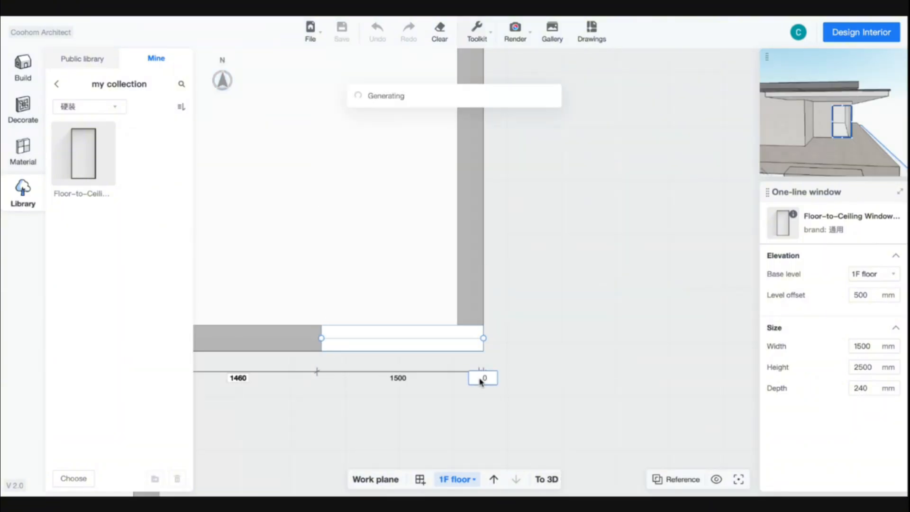
# Place a copy of the window in the adjoining side wall and shift it flush with the outer corner by setting its end distance to 0 twice.
pyautogui.click(421, 341)
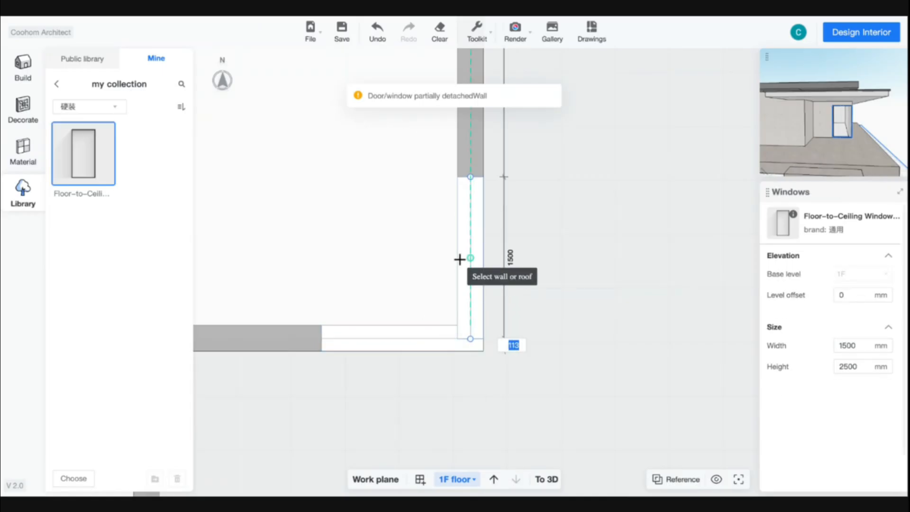
pyautogui.click(464, 243)
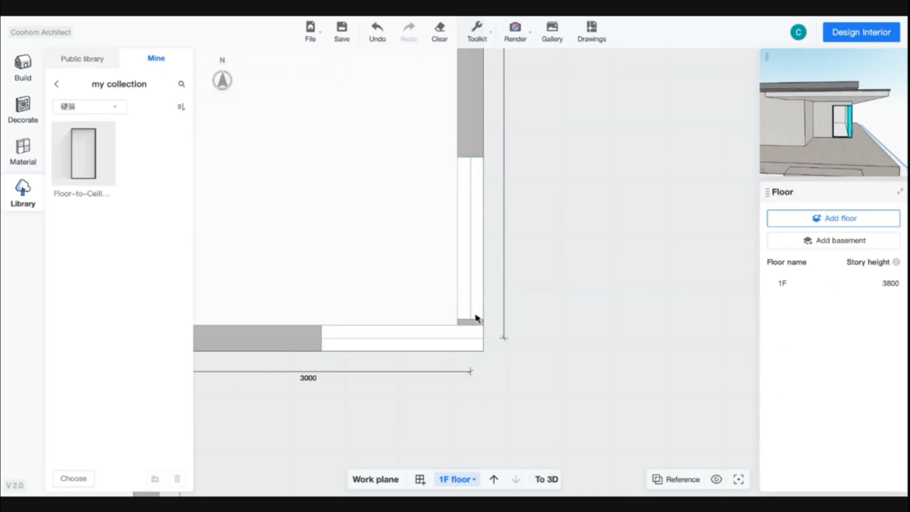
pyautogui.click(473, 319)
pyautogui.click(512, 323)
pyautogui.write('0')
pyautogui.press('Return')
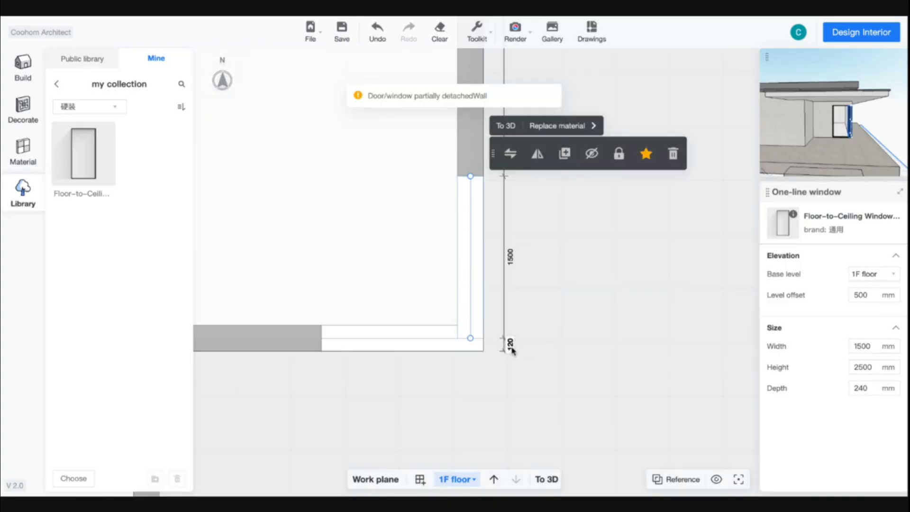
pyautogui.click(511, 347)
pyautogui.write('0')
pyautogui.press('Return')
# Place another copy of the window in the side wall next to the corner window, with a gap of 0.
pyautogui.moveTo(575, 257); pyautogui.dragTo(546, 350, button='right')
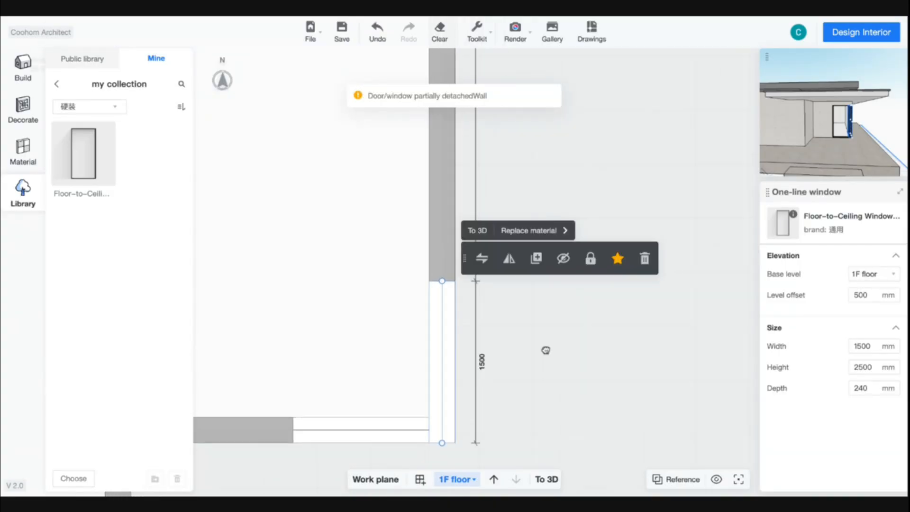
pyautogui.press('space')
pyautogui.write('0')
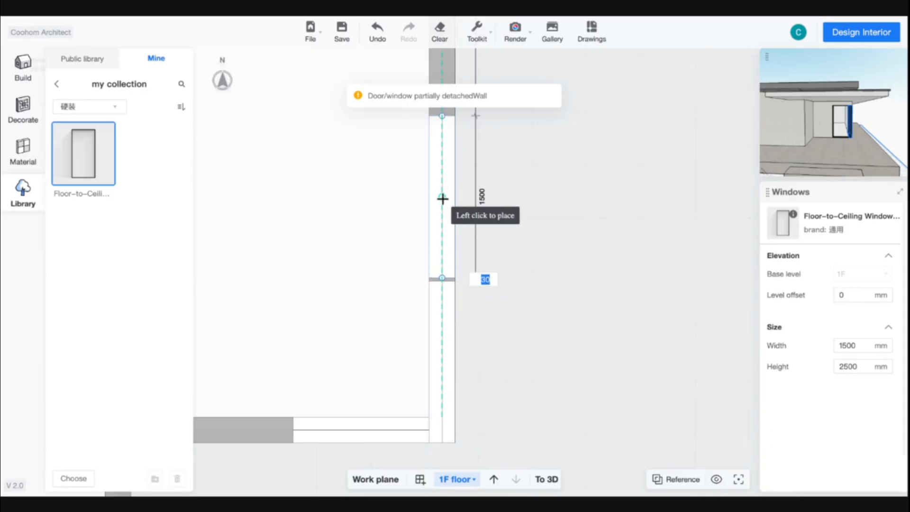
# Place a 1500 mm wide floor-to-ceiling window on the east wall and set its gap to the adjacent corner window to 0.
pyautogui.press('Return')
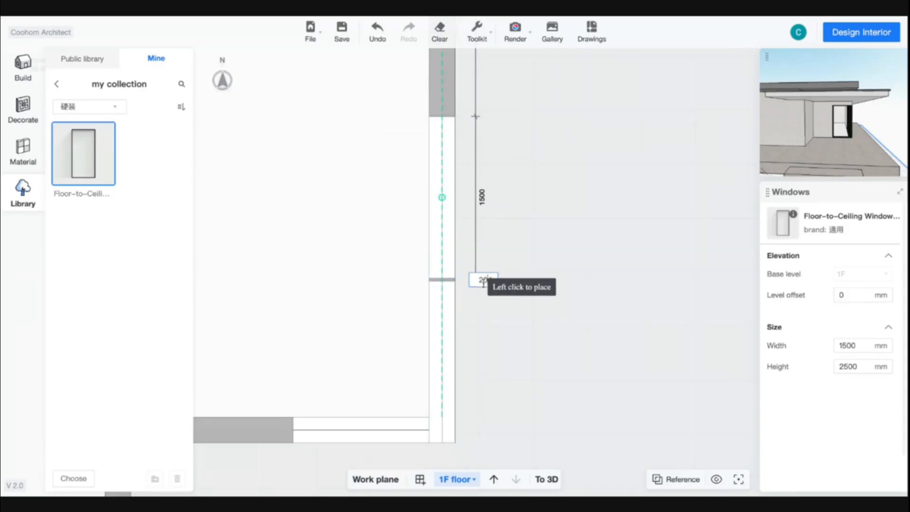
pyautogui.click(482, 280)
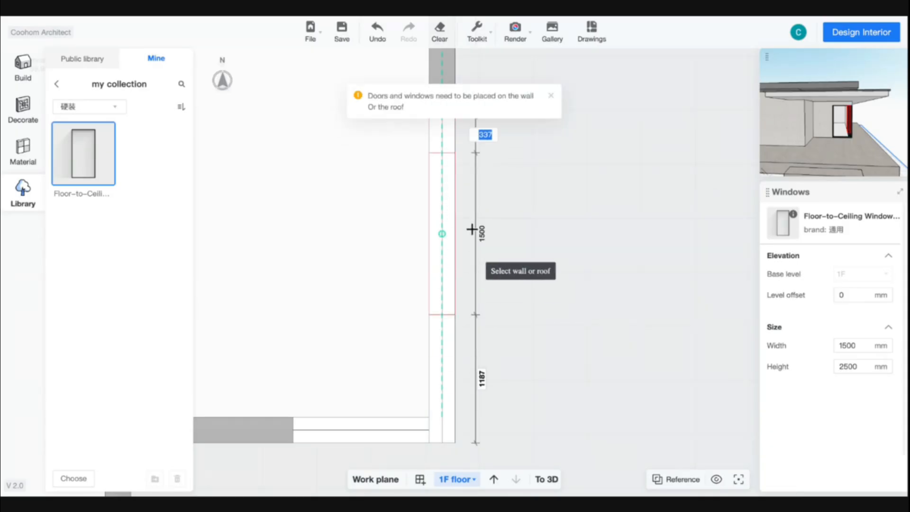
pyautogui.scroll(-2, 453, 245)
pyautogui.click(471, 265)
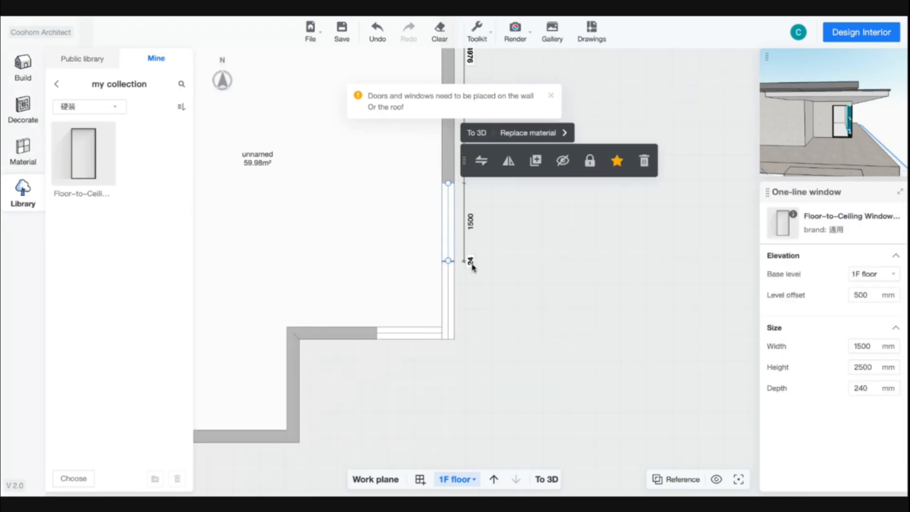
pyautogui.write('0')
pyautogui.press('Return')
pyautogui.moveTo(511, 251); pyautogui.dragTo(512, 337)
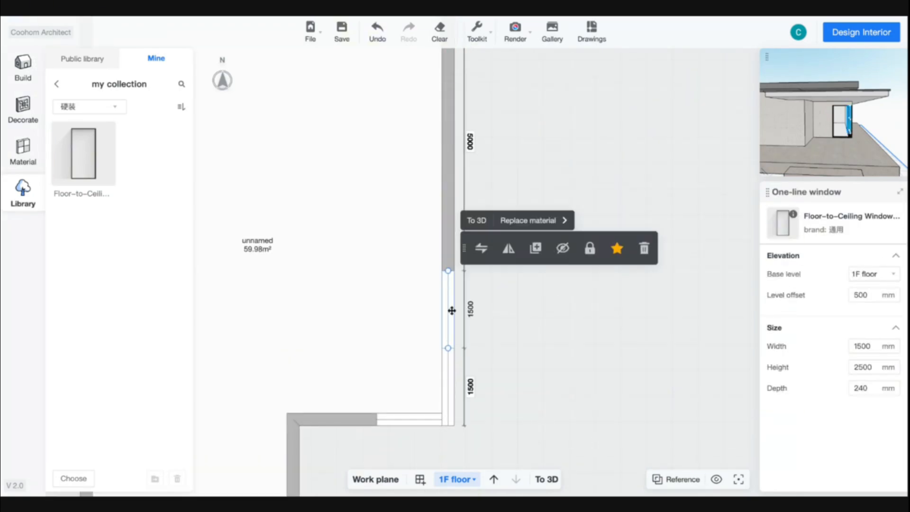
# Add a copy of the floor-to-ceiling window farther north on the east wall and set its gap to the neighbouring window to 0.
pyautogui.middleClick(451, 311)
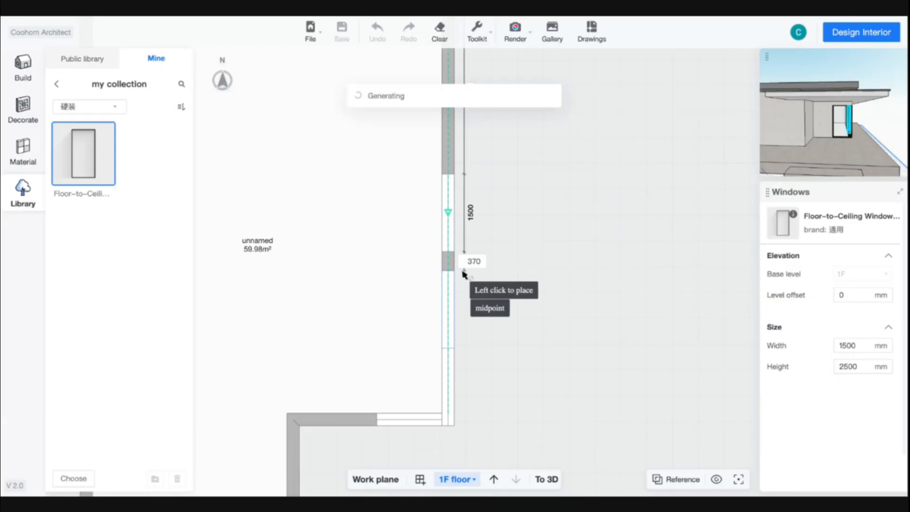
pyautogui.doubleClick(470, 259)
pyautogui.write('0')
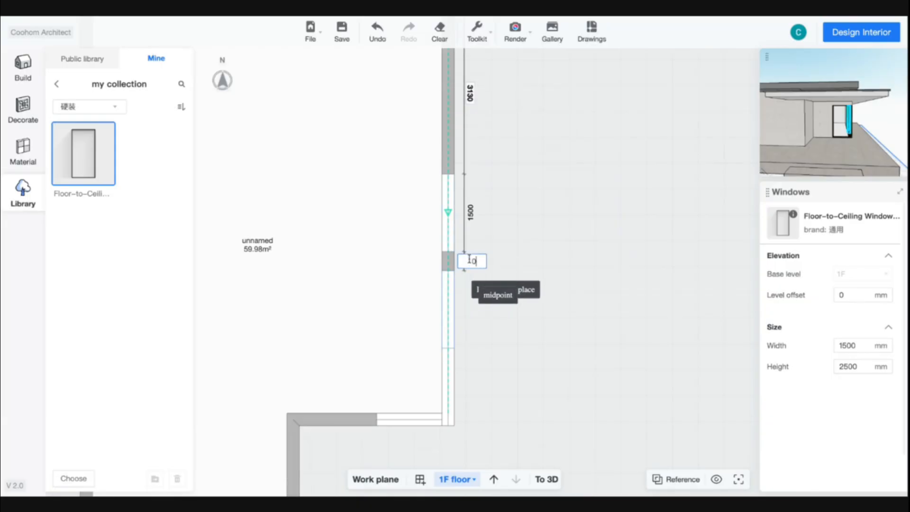
pyautogui.press('Return')
pyautogui.press('Escape')
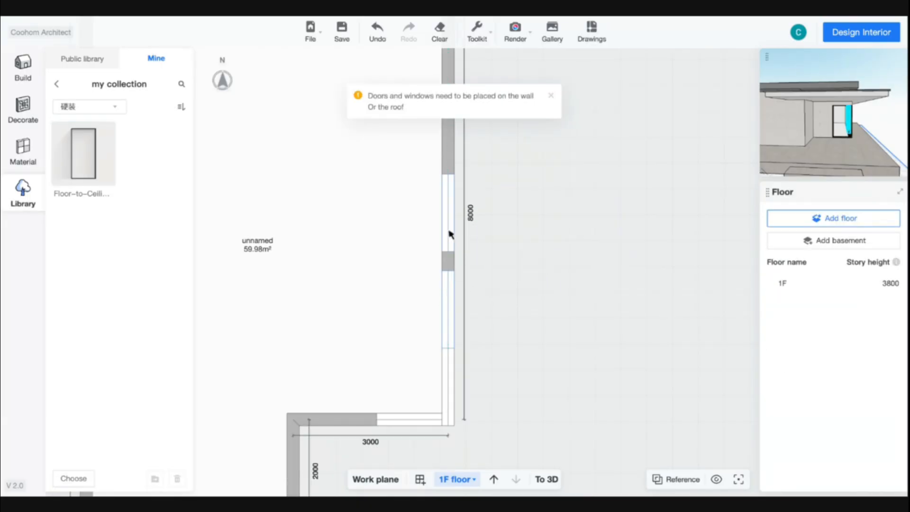
pyautogui.click(450, 234)
pyautogui.click(471, 261)
pyautogui.write('00')
pyautogui.press('Return')
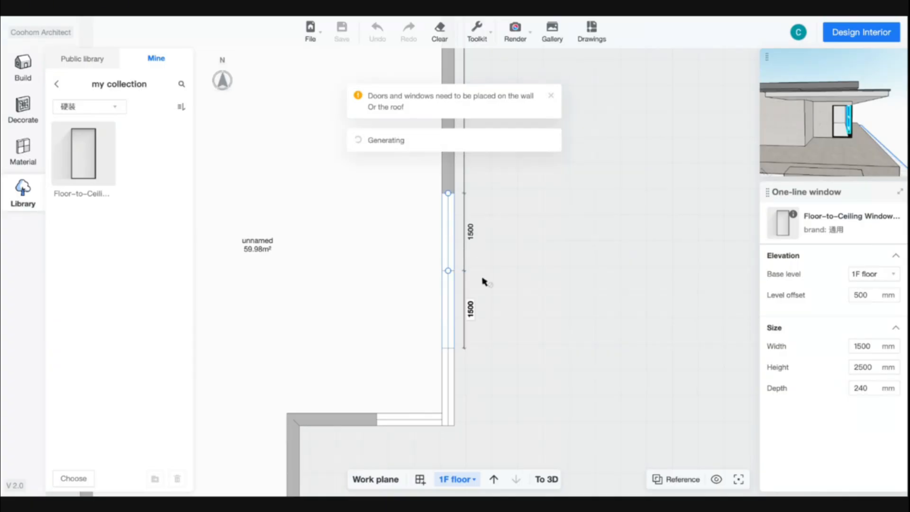
pyautogui.click(504, 310)
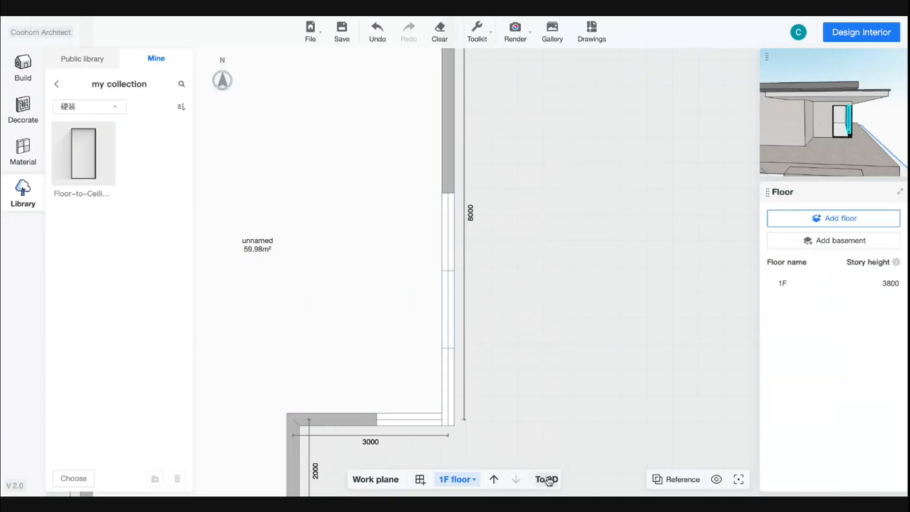
# In the 3D view, place the two-tone Modern Residential entrance door from the public library on the wall beside the floor-to-ceiling window.
pyautogui.click(546, 480)
pyautogui.moveTo(516, 372)
pyautogui.mouseDown()
pyautogui.moveTo(432, 376)
pyautogui.moveTo(459, 368)
pyautogui.moveTo(586, 375)
pyautogui.moveTo(459, 369)
pyautogui.moveTo(507, 370)
pyautogui.mouseUp()
pyautogui.scroll(3, 507, 371)
pyautogui.scroll(-2, 222, 177)
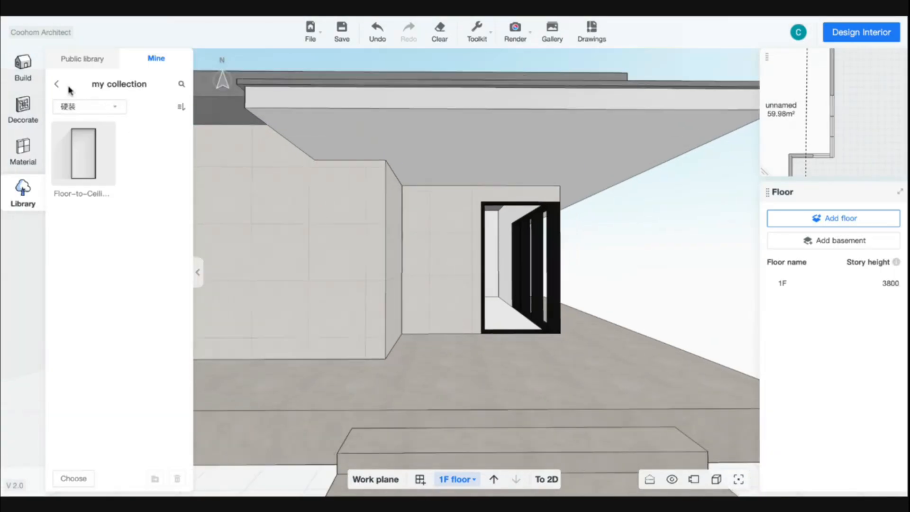
pyautogui.click(57, 85)
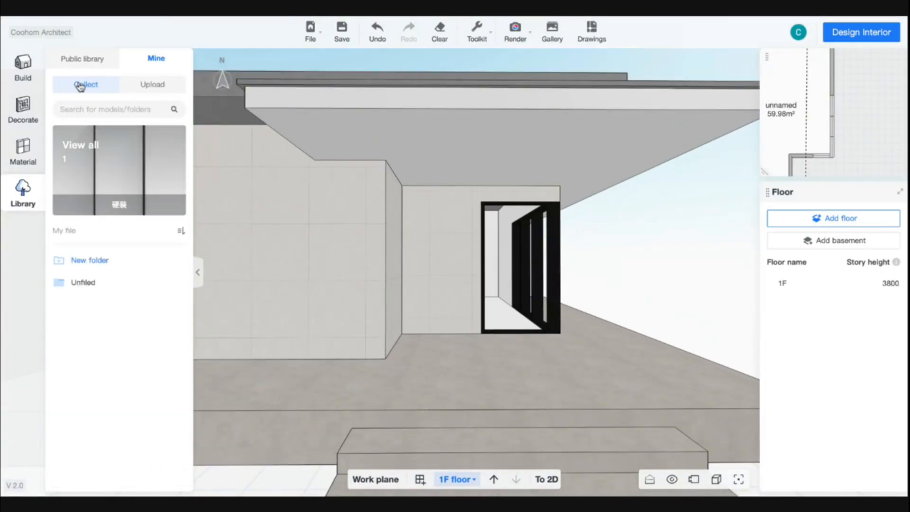
pyautogui.click(93, 61)
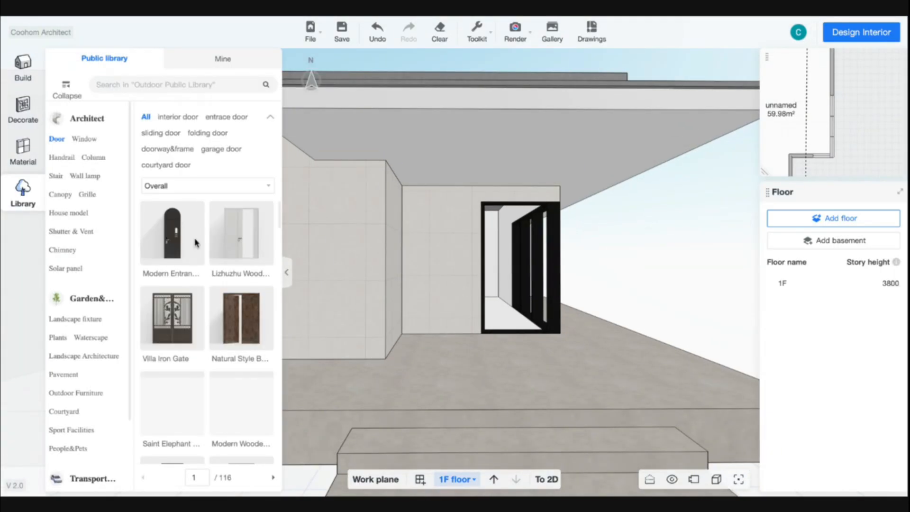
pyautogui.scroll(-5, 235, 267)
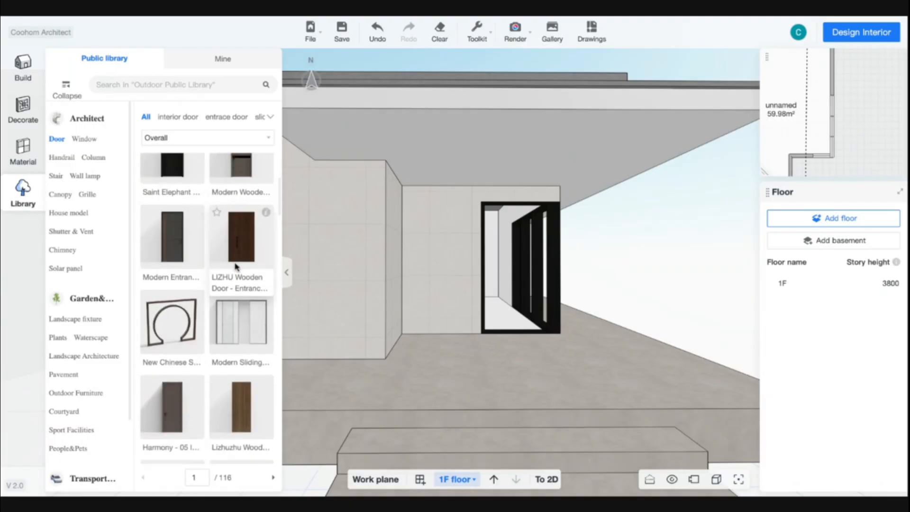
pyautogui.click(230, 119)
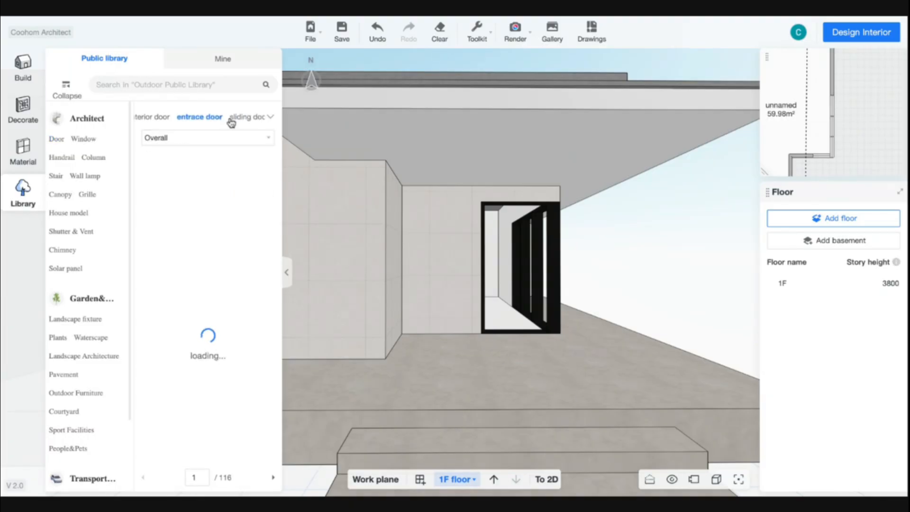
pyautogui.scroll(-6, 189, 343)
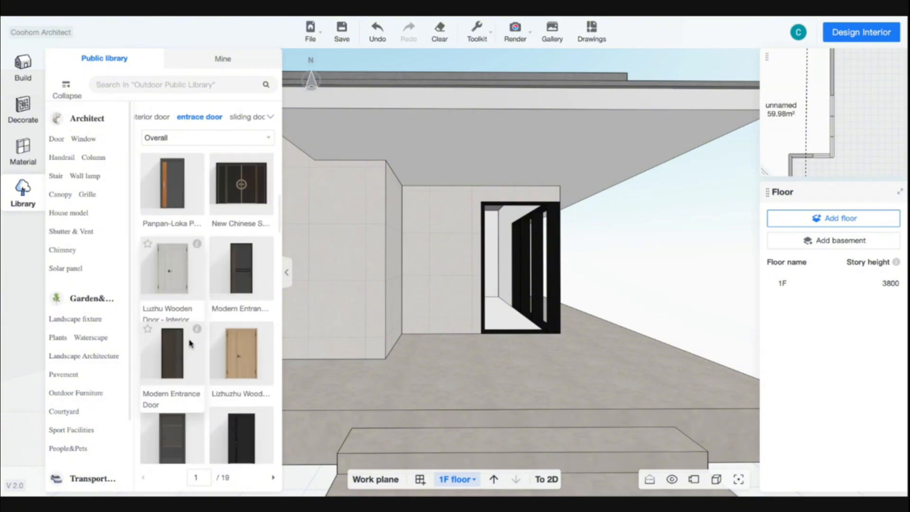
pyautogui.scroll(-5, 190, 343)
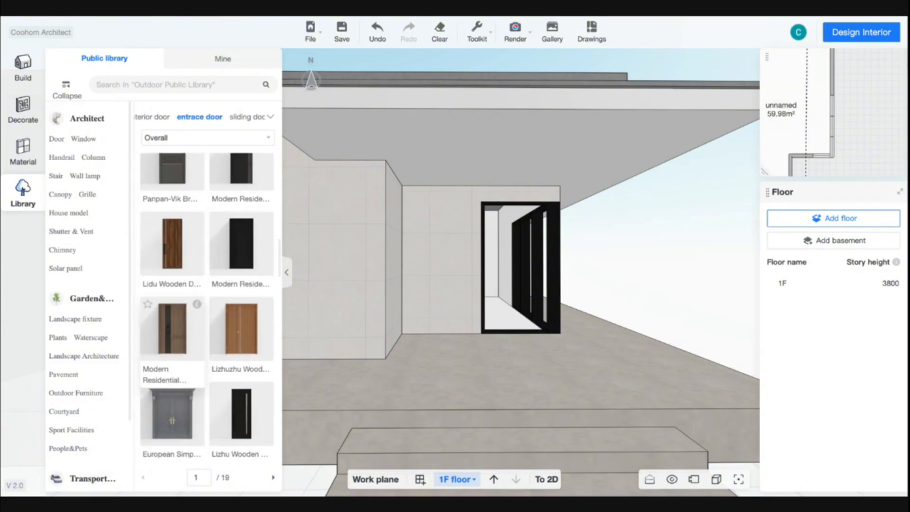
pyautogui.click(180, 341)
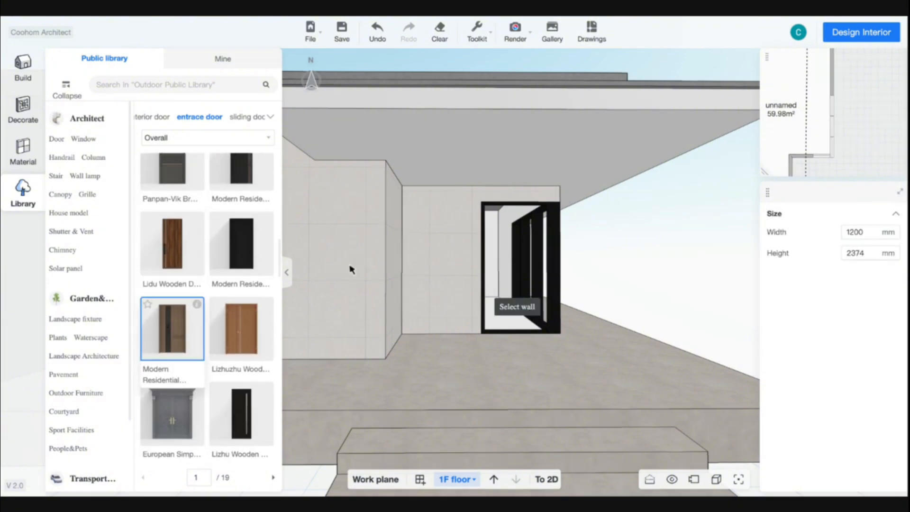
pyautogui.click(436, 278)
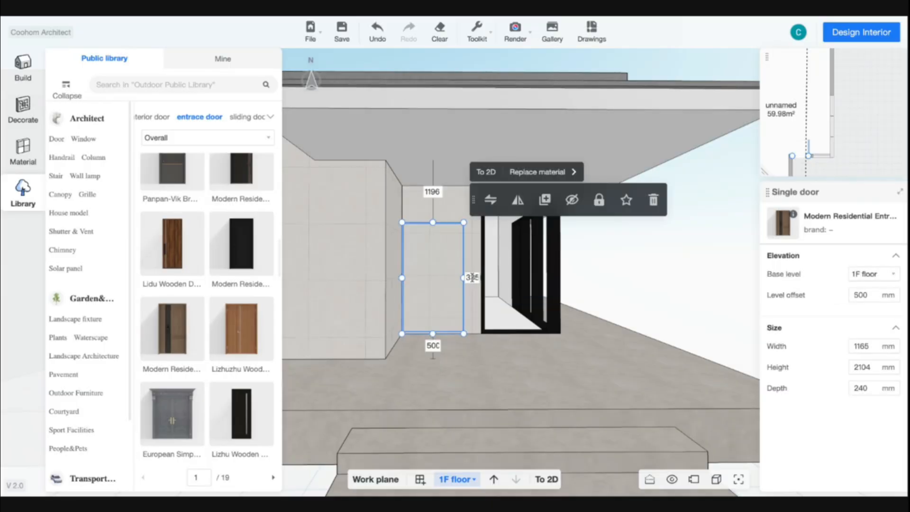
# Try gaps of 250, 200, 150 and 175 mm between the entrance door and the adjacent window.
pyautogui.write('250')
pyautogui.press('Return')
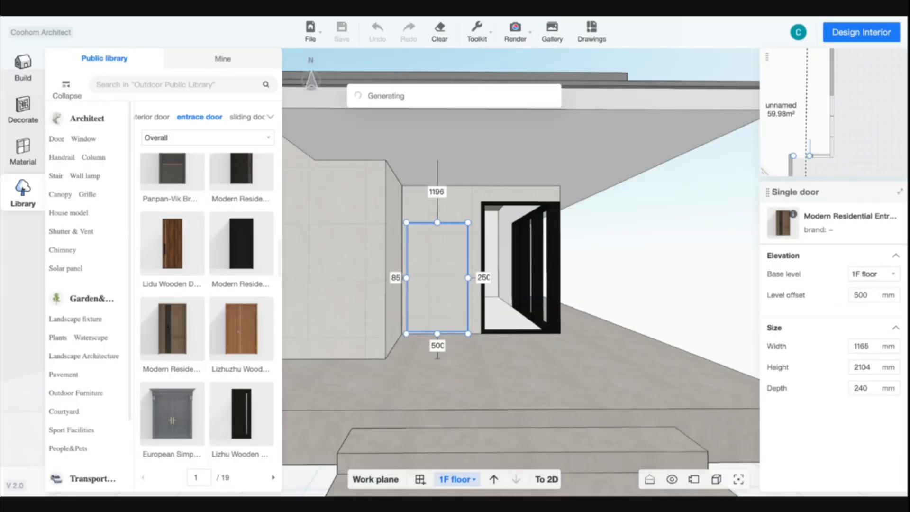
pyautogui.press('Return')
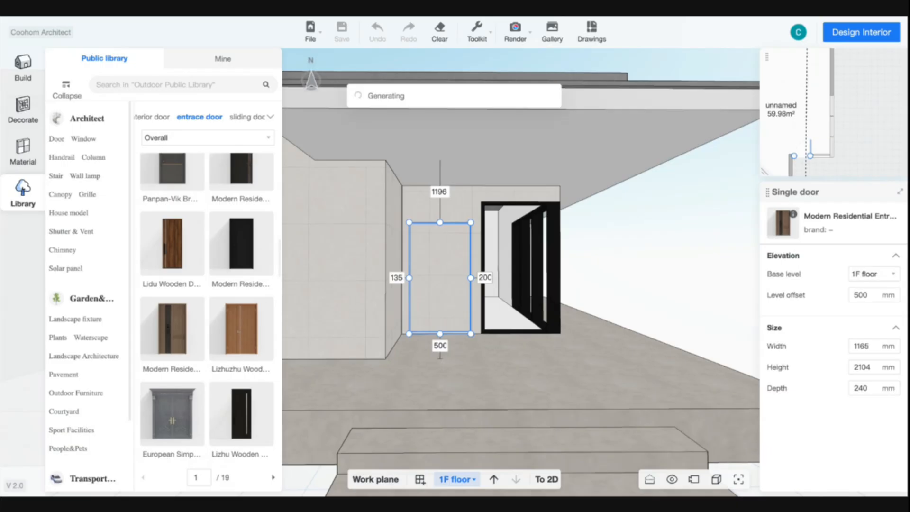
pyautogui.write('150')
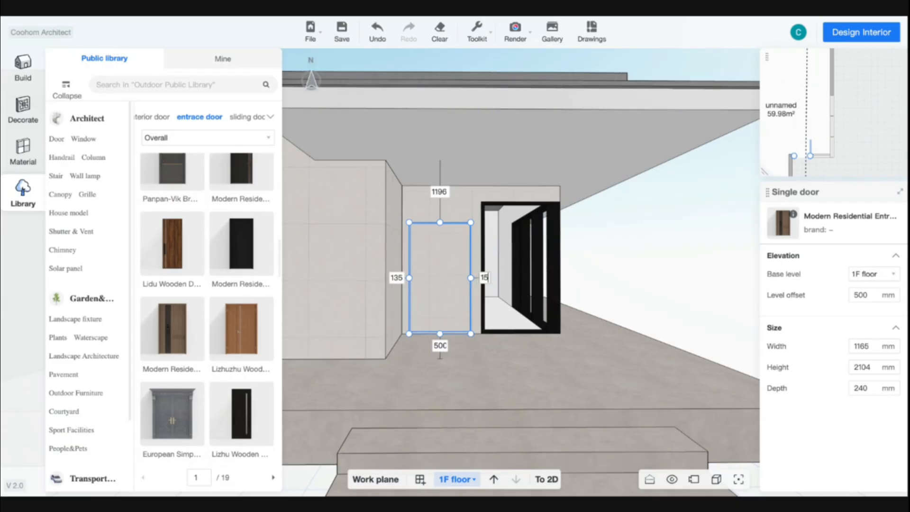
pyautogui.press('Return')
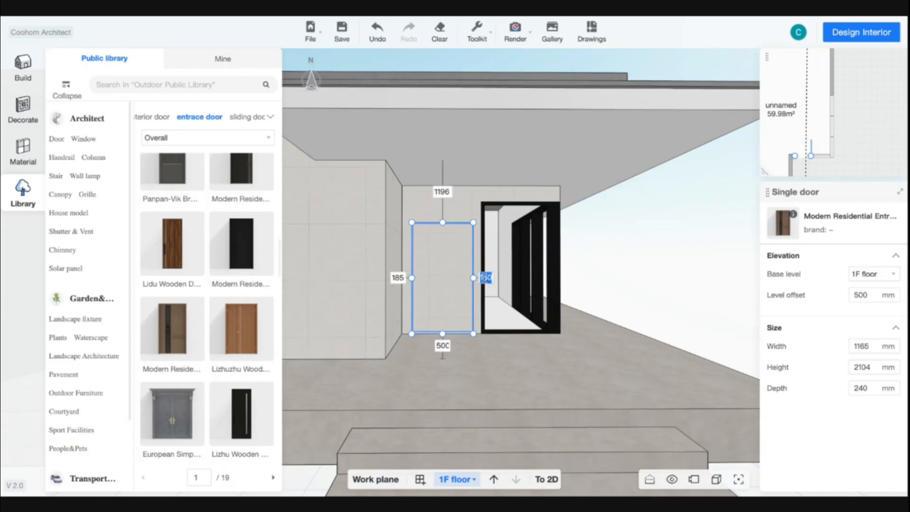
pyautogui.write('175')
pyautogui.press('Return')
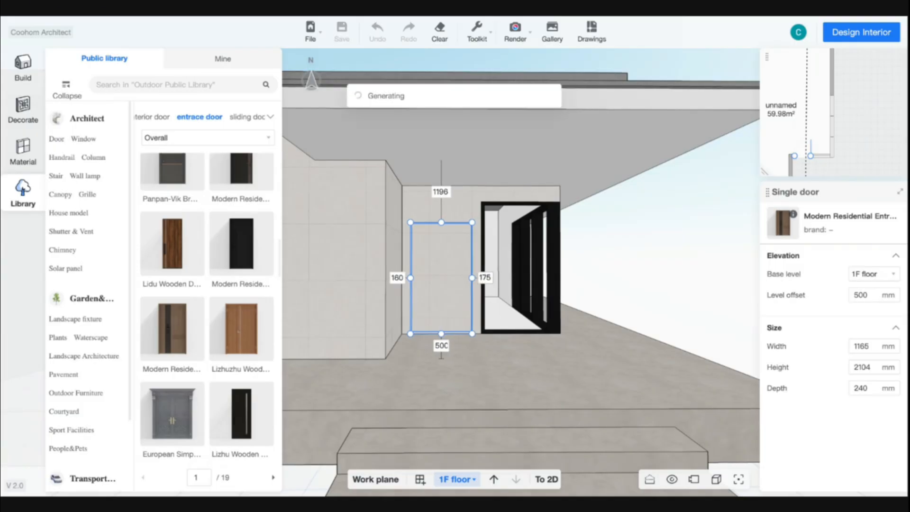
# Set the gap between the entrance door and the adjacent window to 160 mm.
pyautogui.click(486, 277)
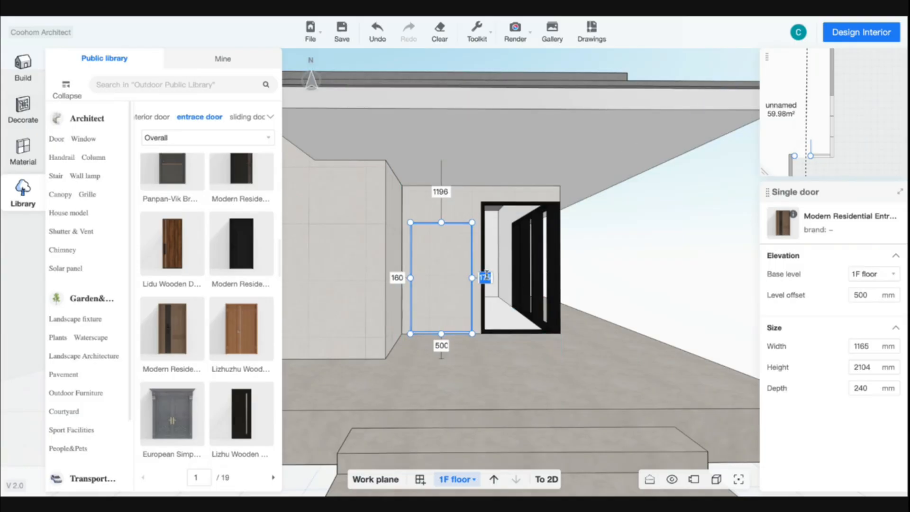
pyautogui.write('1500')
pyautogui.press('Return')
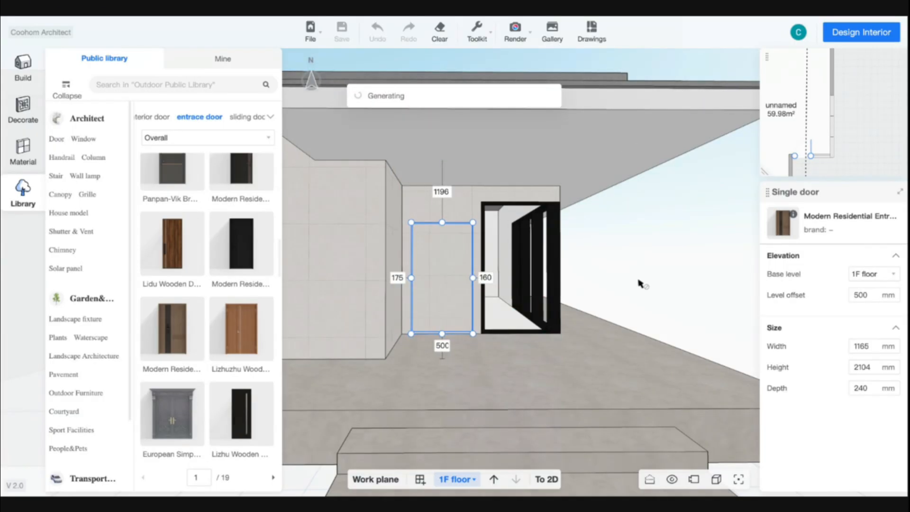
# Try a height of 2800 mm for the entrance door.
pyautogui.click(859, 368)
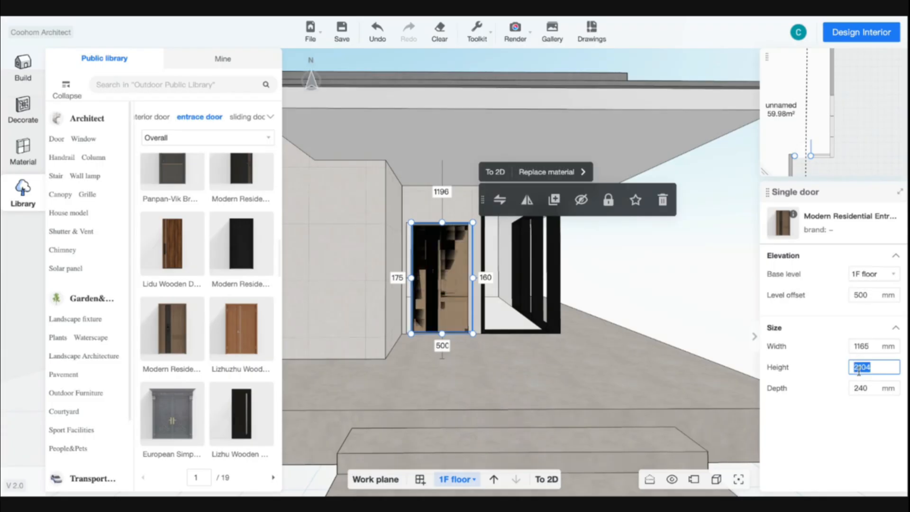
pyautogui.write('2800')
pyautogui.press('Return')
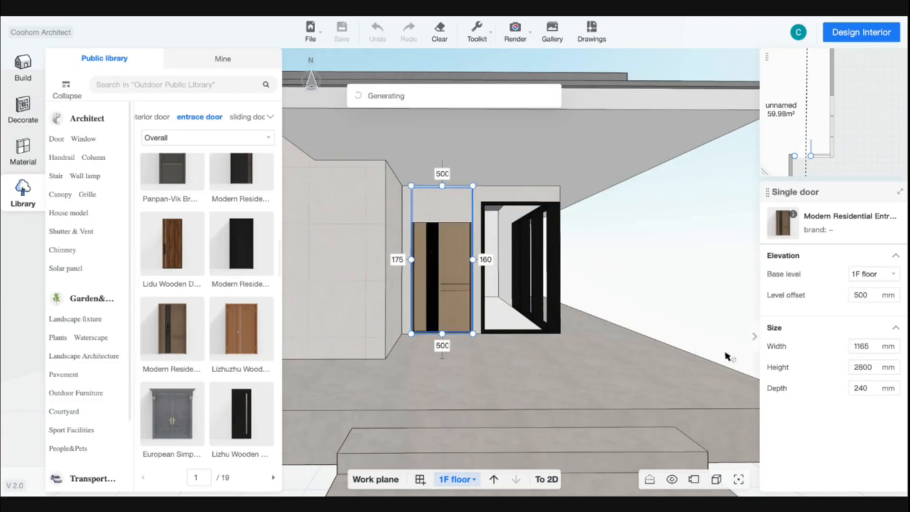
# Set the entrance door's height to 2500 mm.
pyautogui.click(864, 367)
pyautogui.write('2')
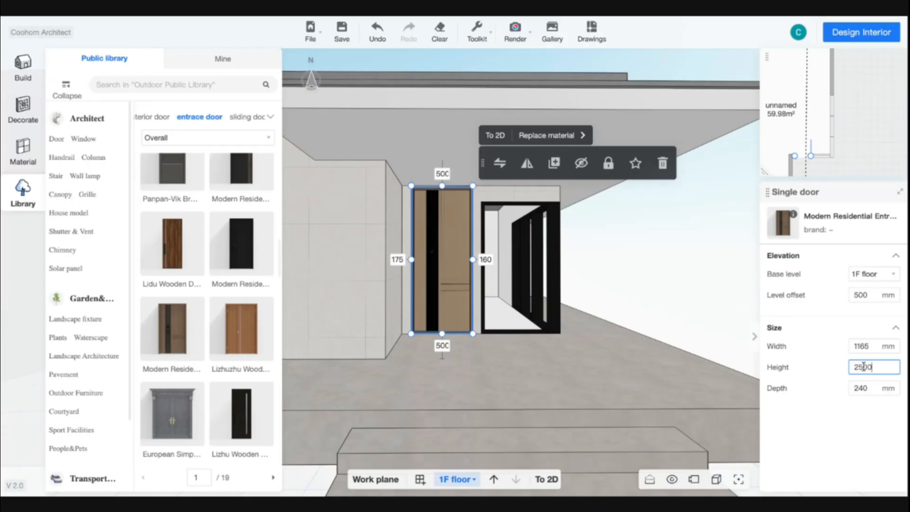
pyautogui.write('500')
pyautogui.press('Return')
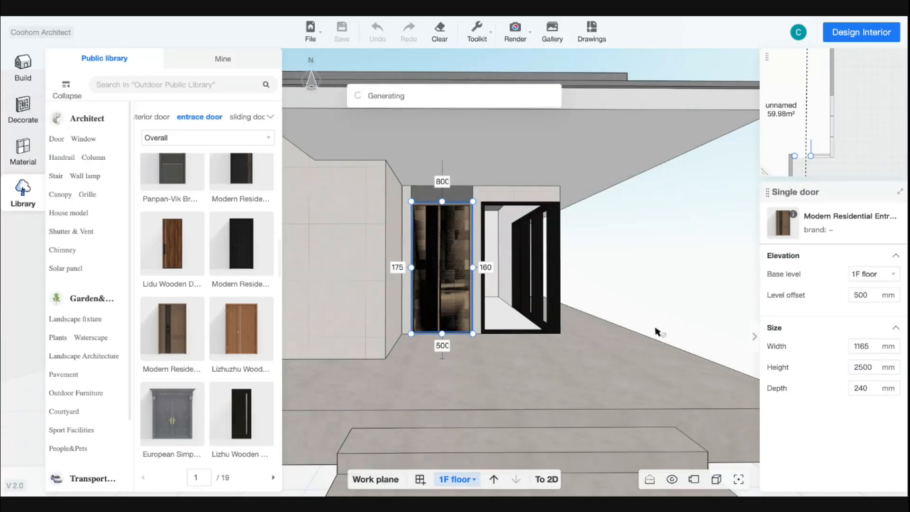
# Place a copy of the 1500 mm floor-to-ceiling window in the 4000 mm south wall, centred with 1130 mm on each side.
pyautogui.moveTo(658, 332); pyautogui.dragTo(635, 284)
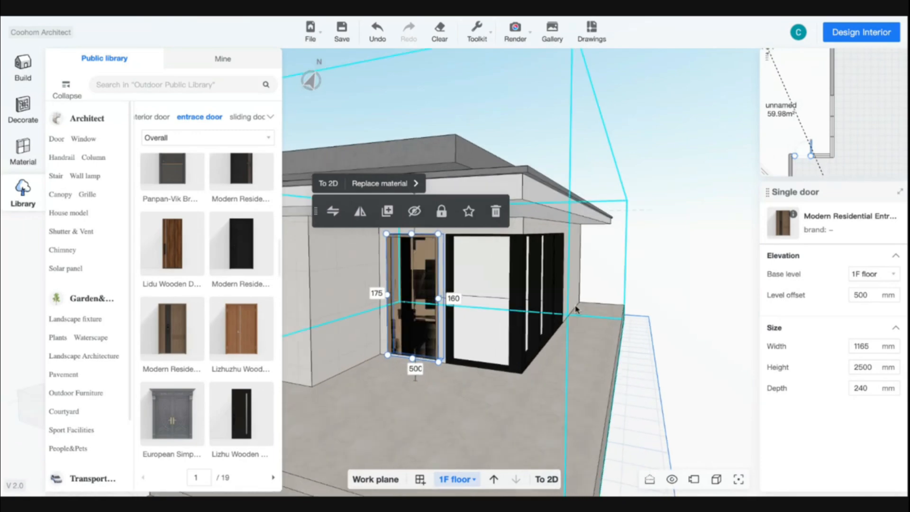
pyautogui.moveTo(510, 353); pyautogui.dragTo(548, 354, button='right')
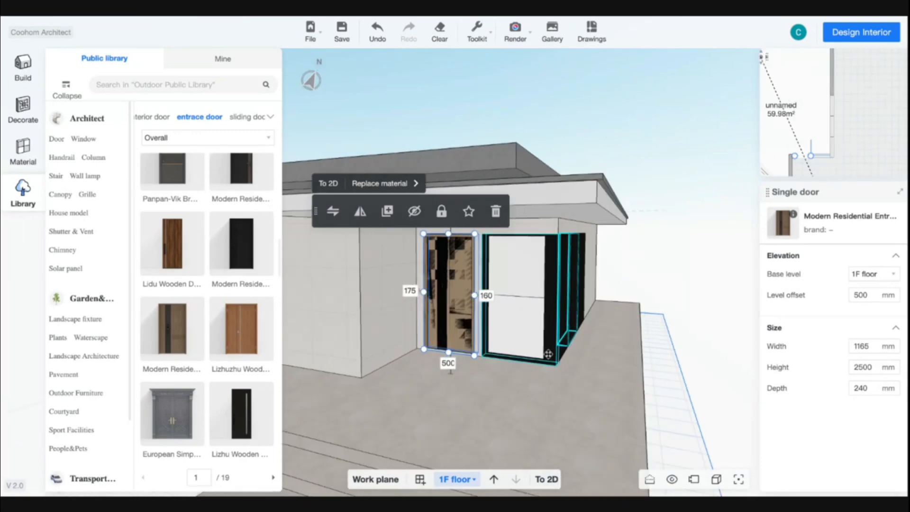
pyautogui.moveTo(450, 379); pyautogui.dragTo(592, 257)
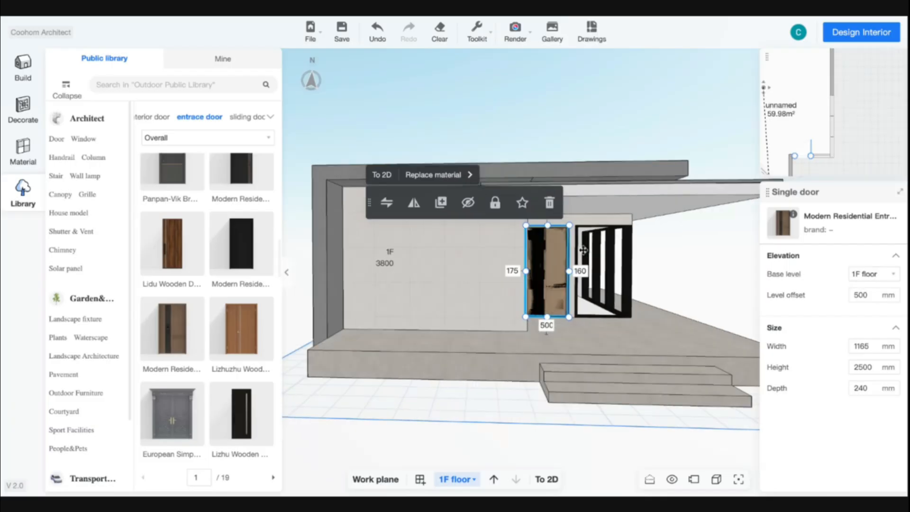
pyautogui.click(593, 257)
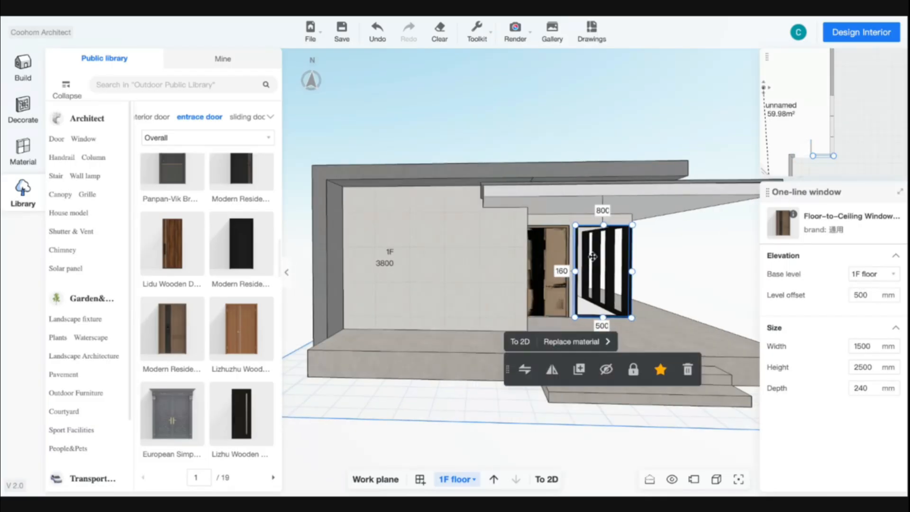
pyautogui.click(547, 480)
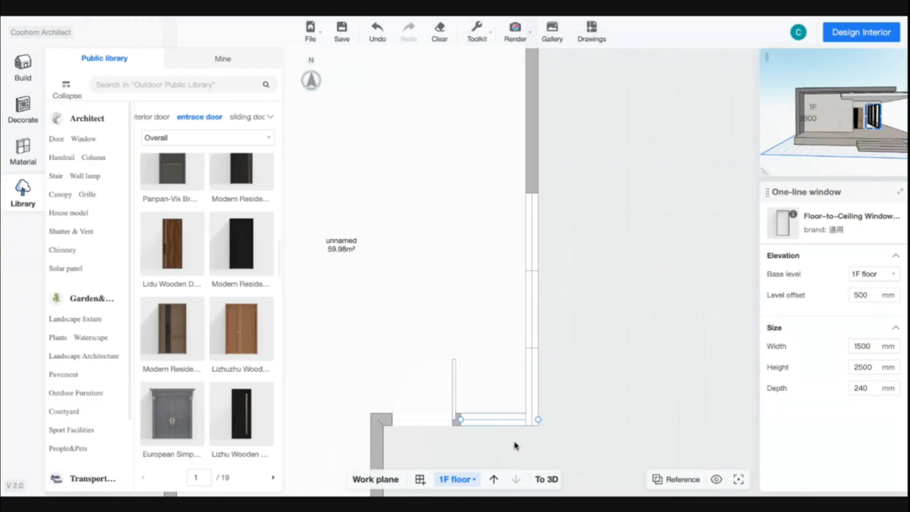
pyautogui.moveTo(705, 256); pyautogui.dragTo(705, 255)
pyautogui.click(532, 218)
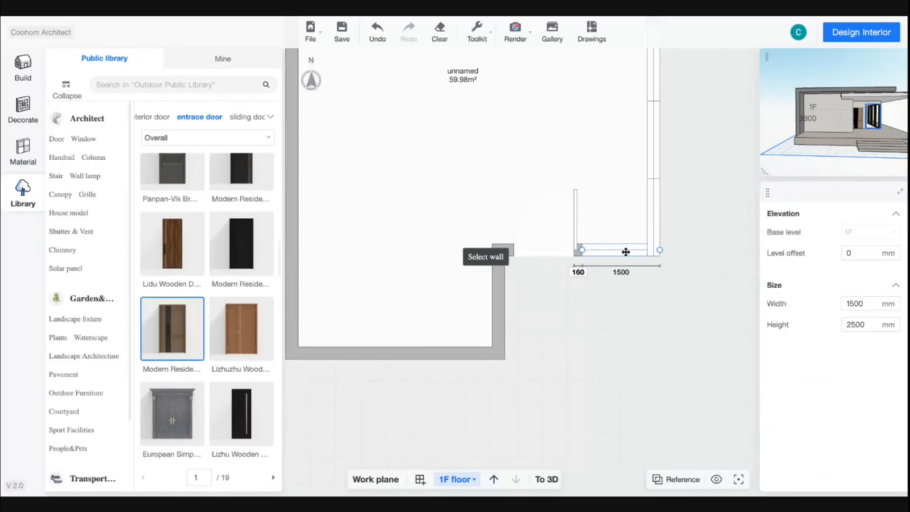
pyautogui.click(396, 353)
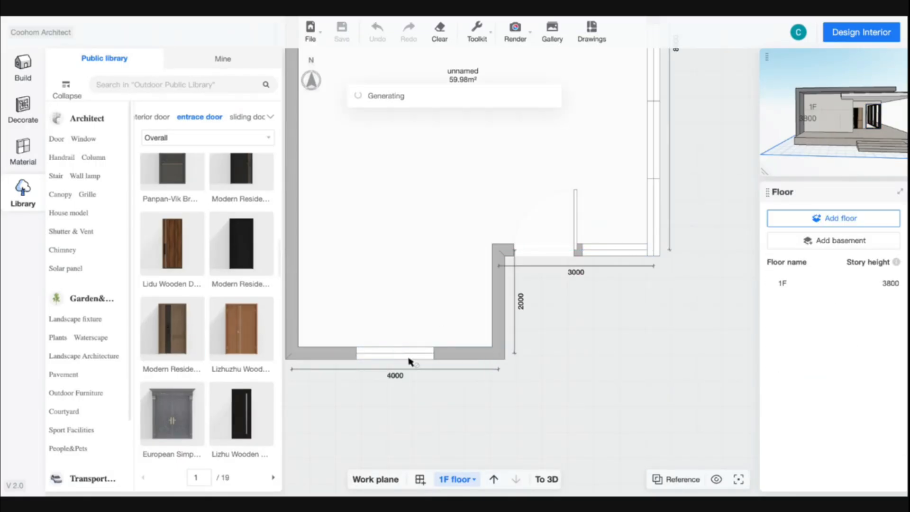
# Set the new south-wall window's level offset to 800 mm and its height to 2200 mm.
pyautogui.click(545, 479)
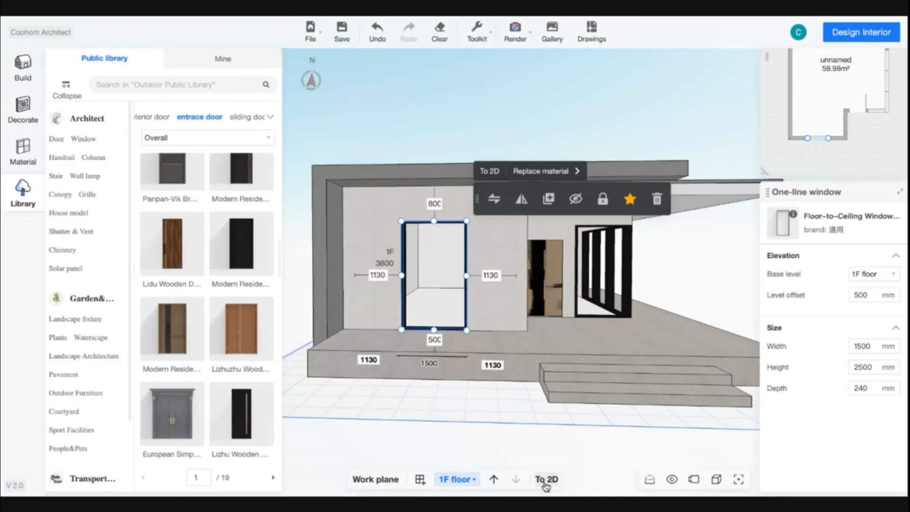
pyautogui.click(862, 295)
pyautogui.write('8')
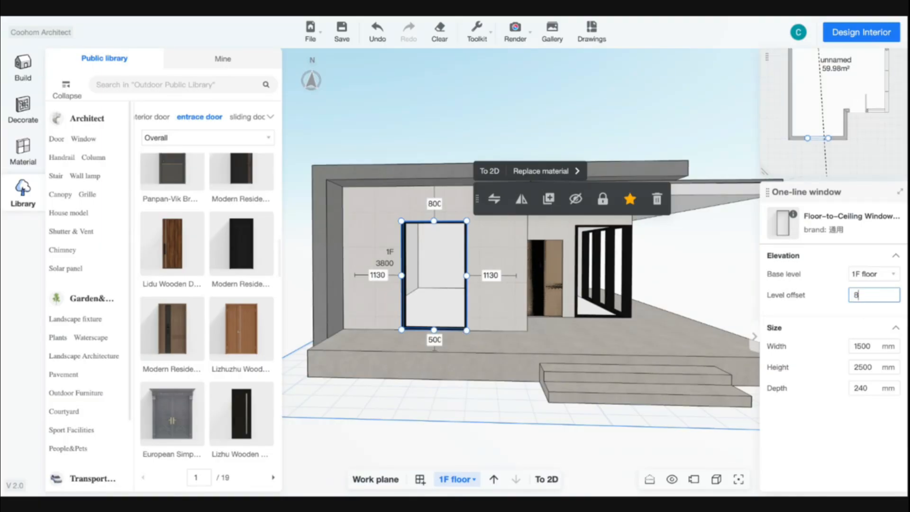
pyautogui.write('00')
pyautogui.press('Return')
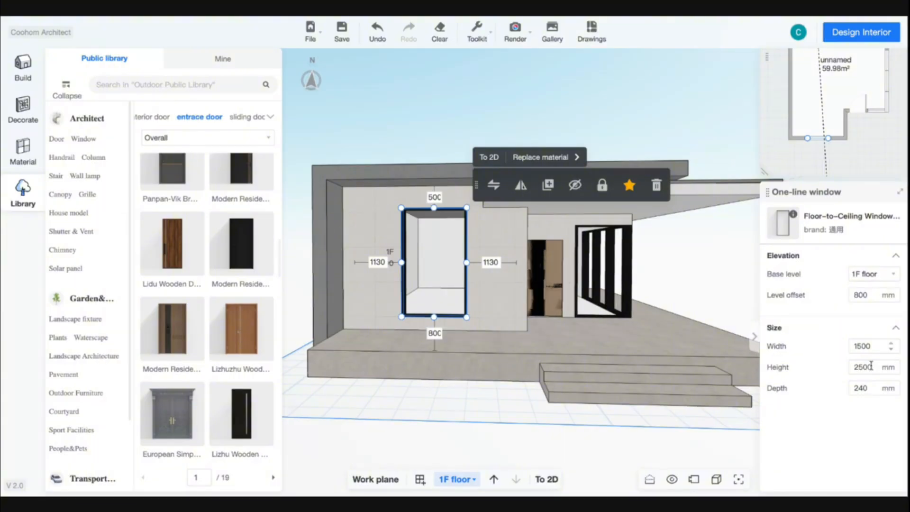
pyautogui.click(870, 366)
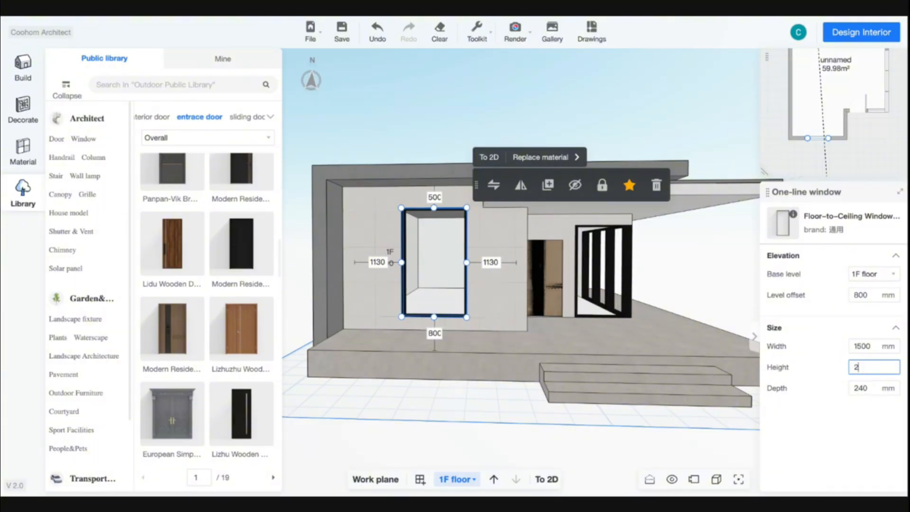
pyautogui.press('Return')
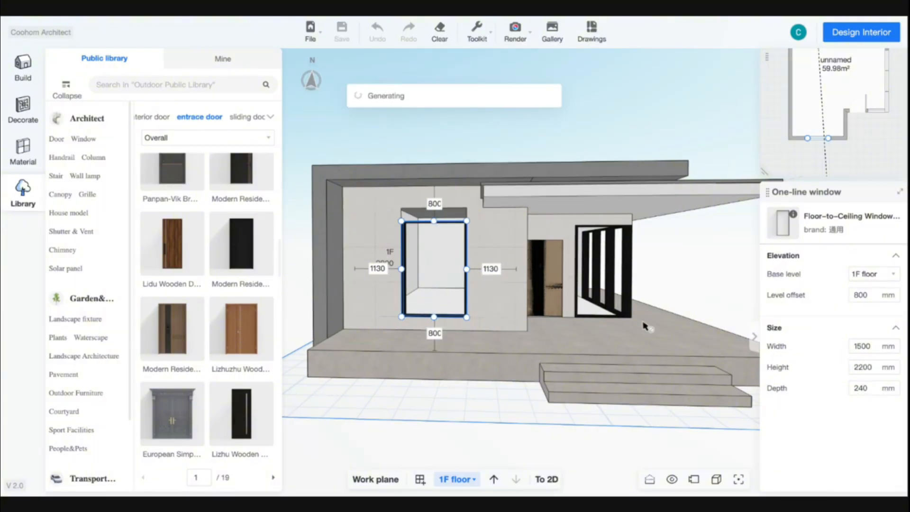
# Try moving the south-wall window toward the west corner and narrowing it to a width of 1000 mm.
pyautogui.click(547, 480)
pyautogui.moveTo(407, 354); pyautogui.dragTo(368, 355)
pyautogui.click(860, 346)
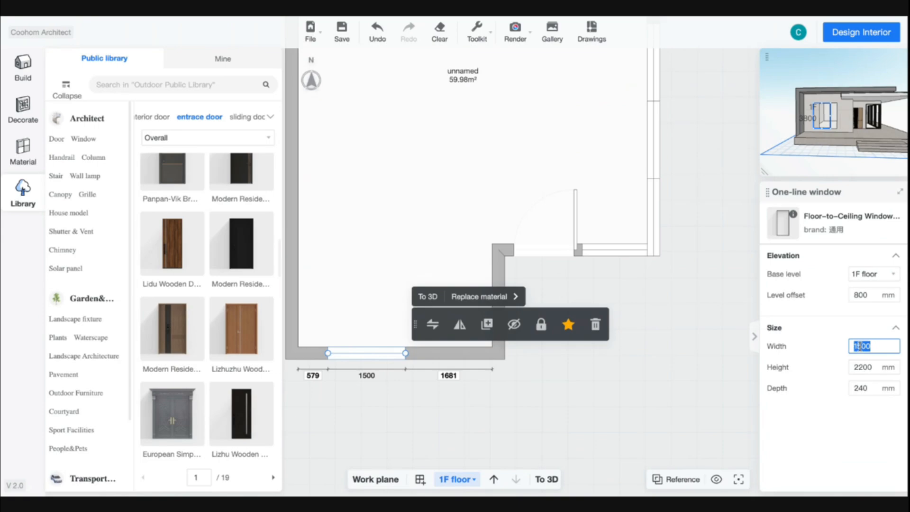
pyautogui.press('Return')
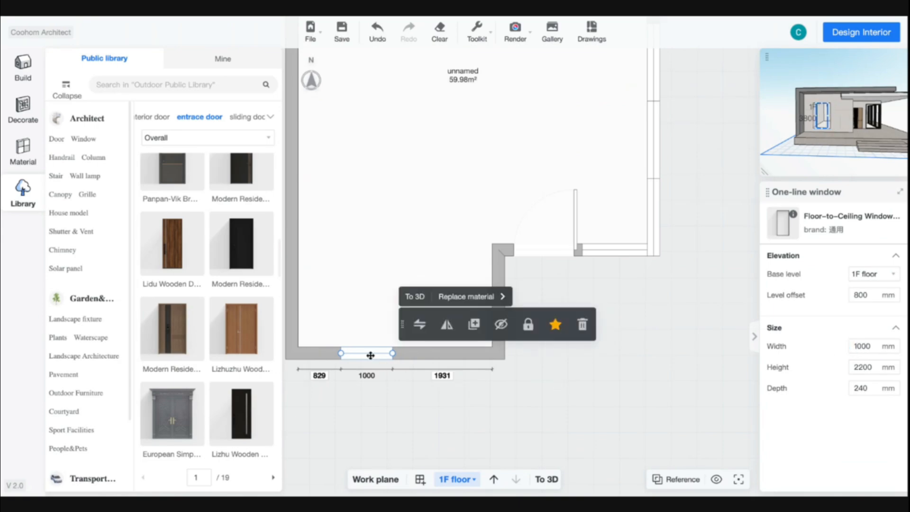
# Place a copy of the 1000 mm window east of it in the same wall, about 761 mm from the east corner.
pyautogui.moveTo(367, 355); pyautogui.dragTo(411, 354)
pyautogui.click(427, 353)
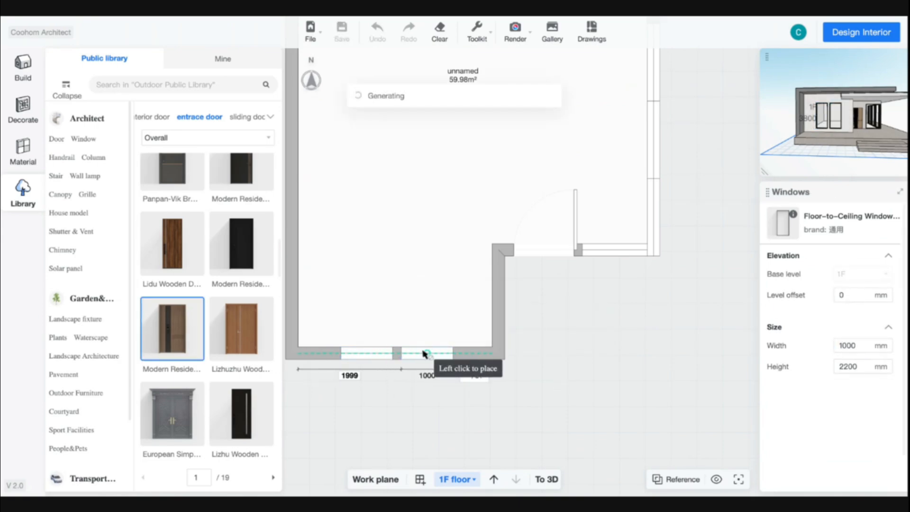
pyautogui.press('Escape')
pyautogui.click(424, 356)
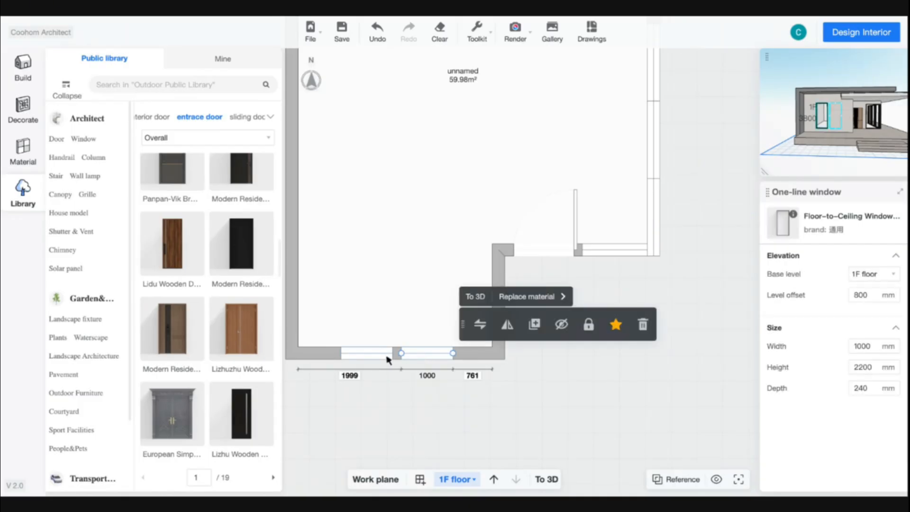
# Save the plan and move the west window close to its copy, leaving a gap of about 61 mm.
pyautogui.scroll(5, 389, 353)
pyautogui.hotkey('ctrl', 's')
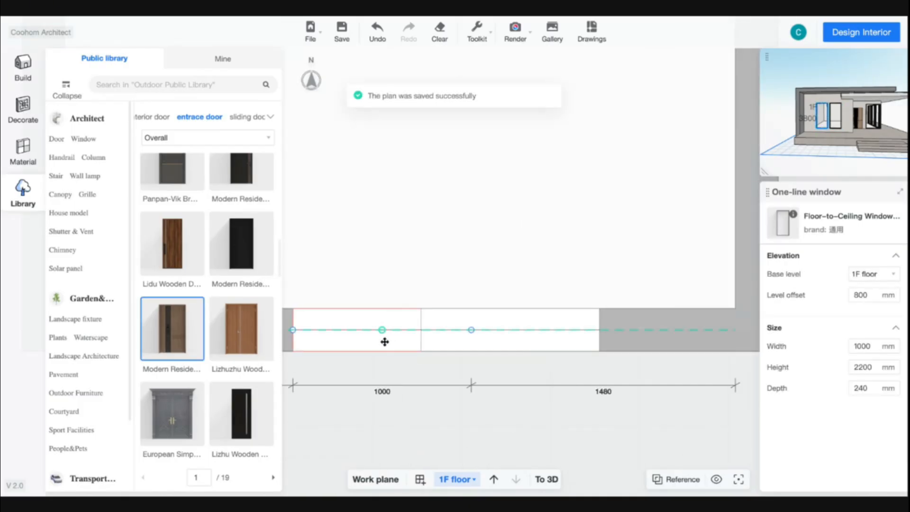
pyautogui.moveTo(363, 343); pyautogui.dragTo(322, 342)
pyautogui.click(419, 317)
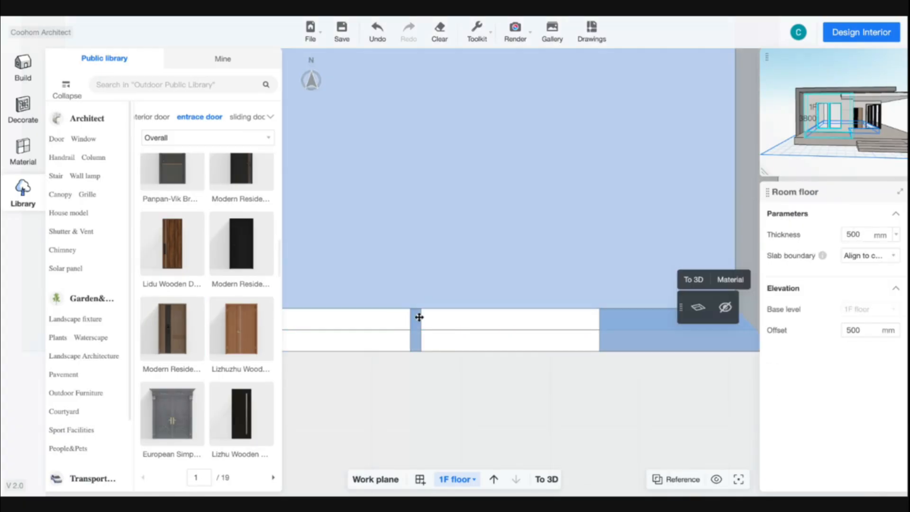
pyautogui.click(399, 325)
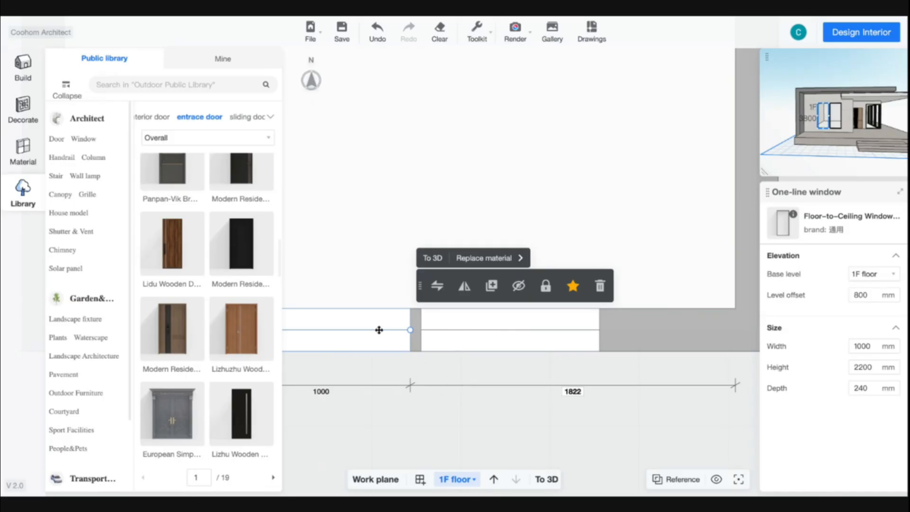
pyautogui.moveTo(379, 330); pyautogui.dragTo(330, 327)
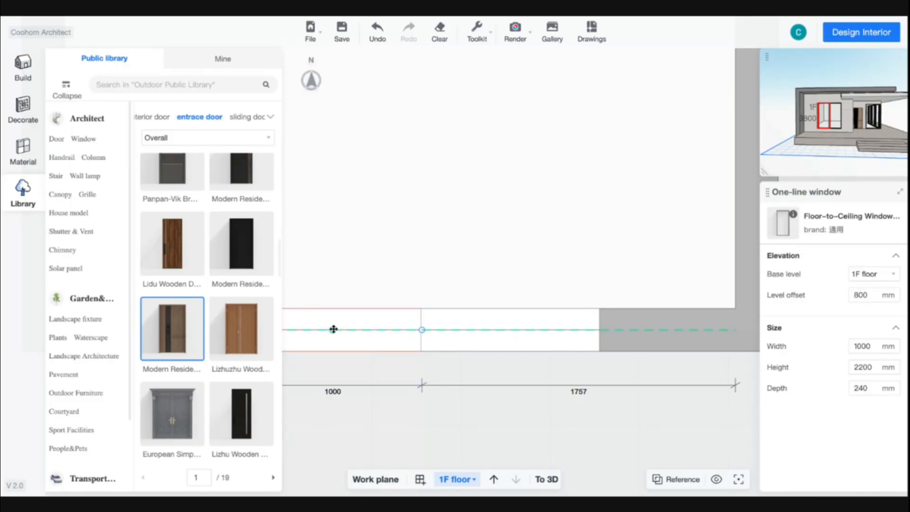
pyautogui.moveTo(333, 330); pyautogui.dragTo(331, 330)
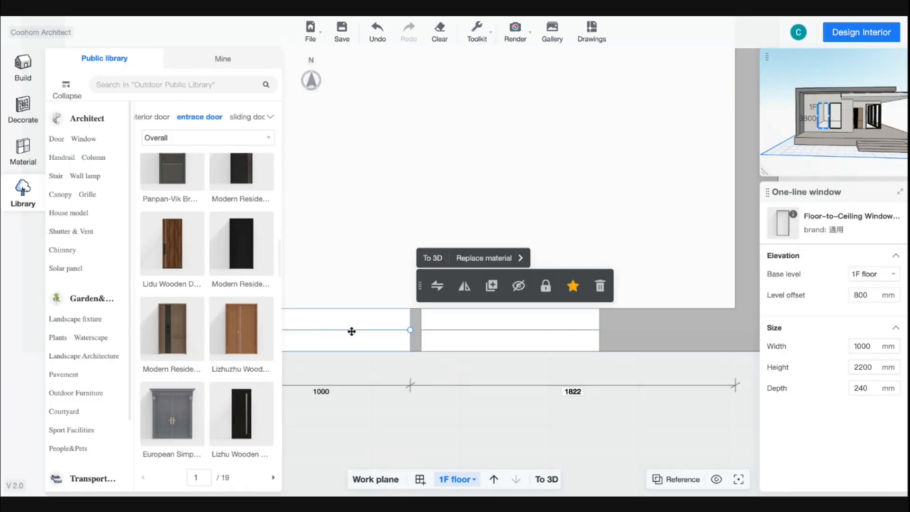
# Delete the west one of the two 1000 mm windows in the south wall.
pyautogui.click(546, 479)
pyautogui.scroll(2, 440, 280)
pyautogui.click(413, 302)
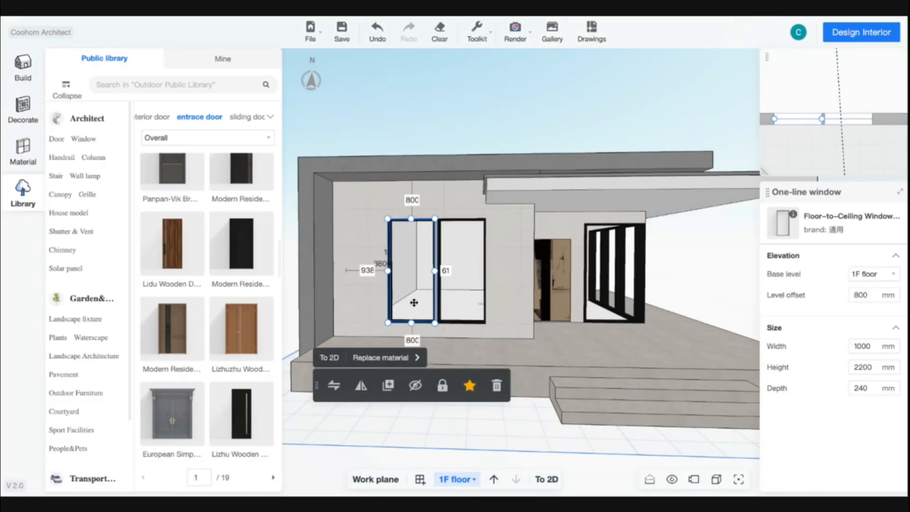
pyautogui.press('Delete')
# Set the remaining south-wall window's width to 2000 mm and centre it in the wall, 880 mm from each corner.
pyautogui.click(443, 299)
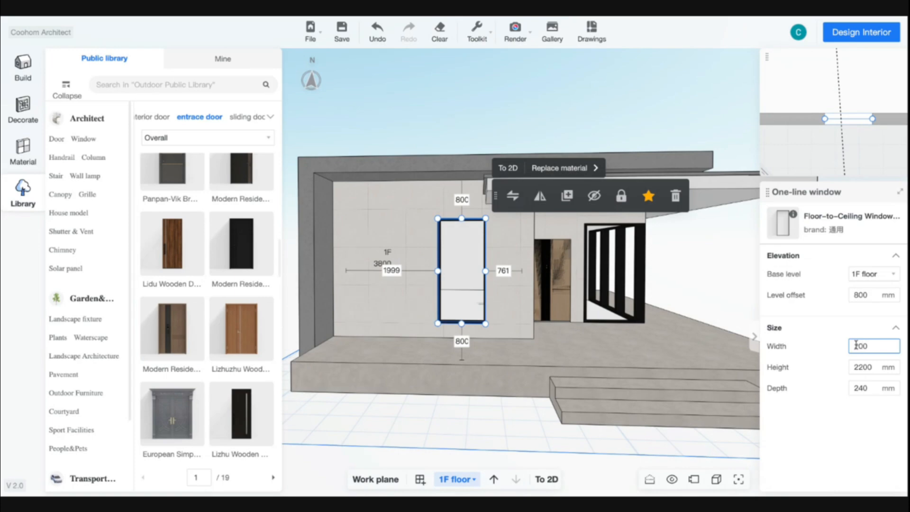
pyautogui.write('2000')
pyautogui.press('Return')
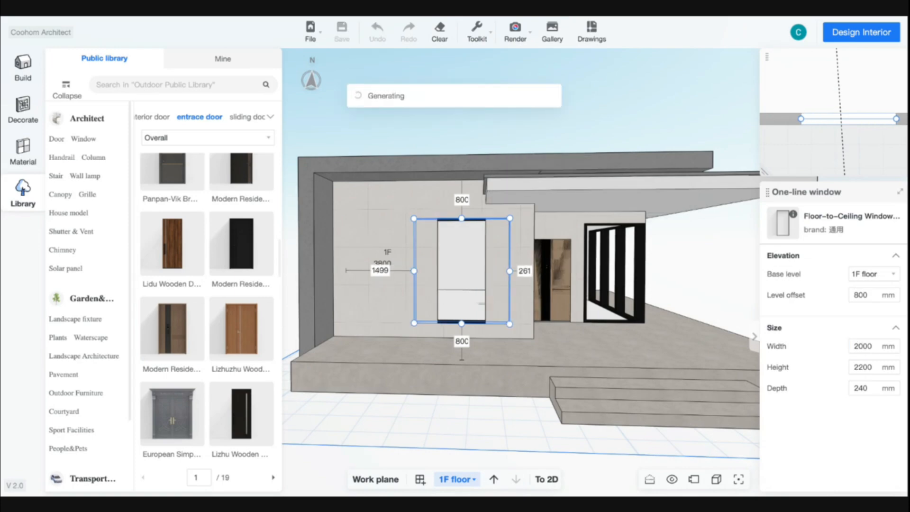
pyautogui.click(546, 482)
pyautogui.moveTo(500, 336); pyautogui.dragTo(462, 336)
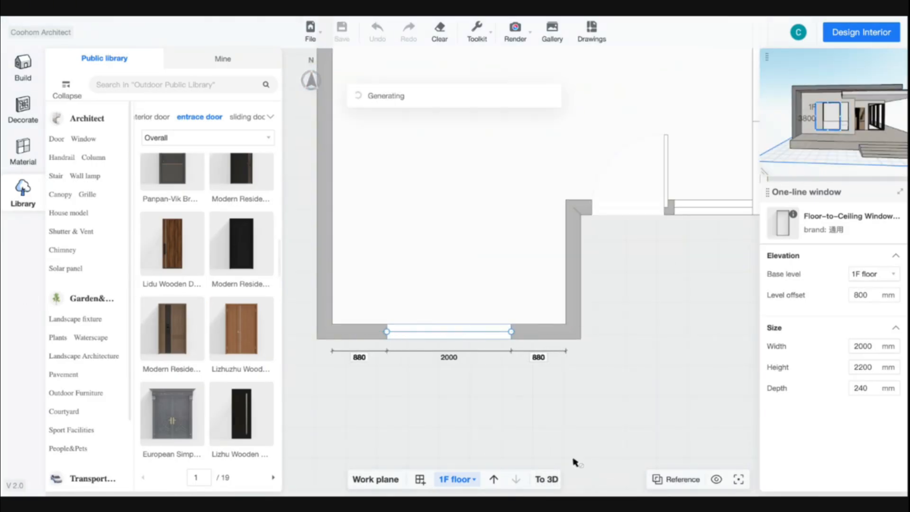
# Open the custom model with the overhanging roof above the entrance for editing in 3D modelling.
pyautogui.click(547, 480)
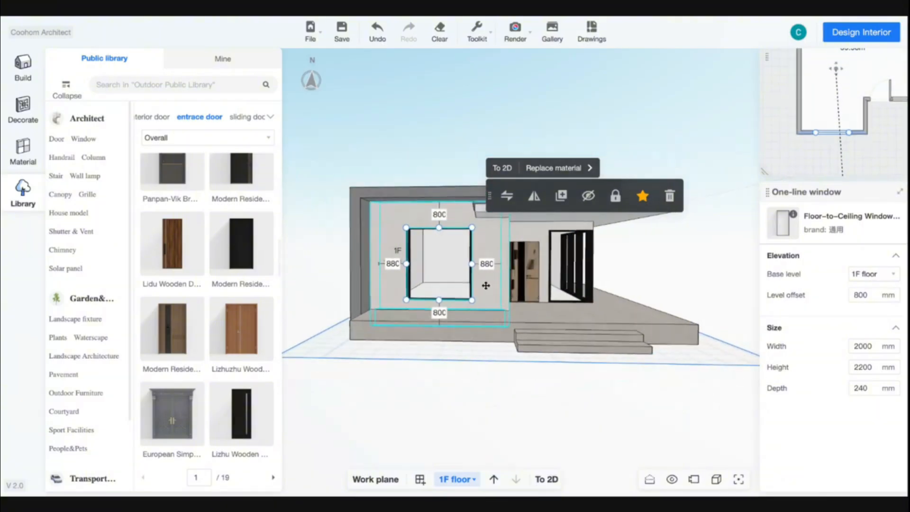
pyautogui.click(621, 394)
pyautogui.moveTo(578, 392); pyautogui.dragTo(522, 179)
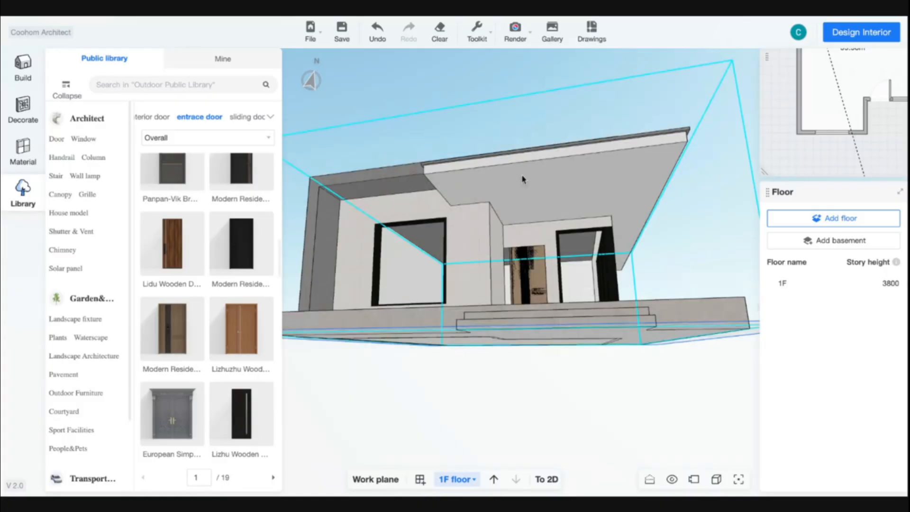
pyautogui.scroll(5, 540, 137)
pyautogui.scroll(-5, 544, 138)
pyautogui.click(575, 154)
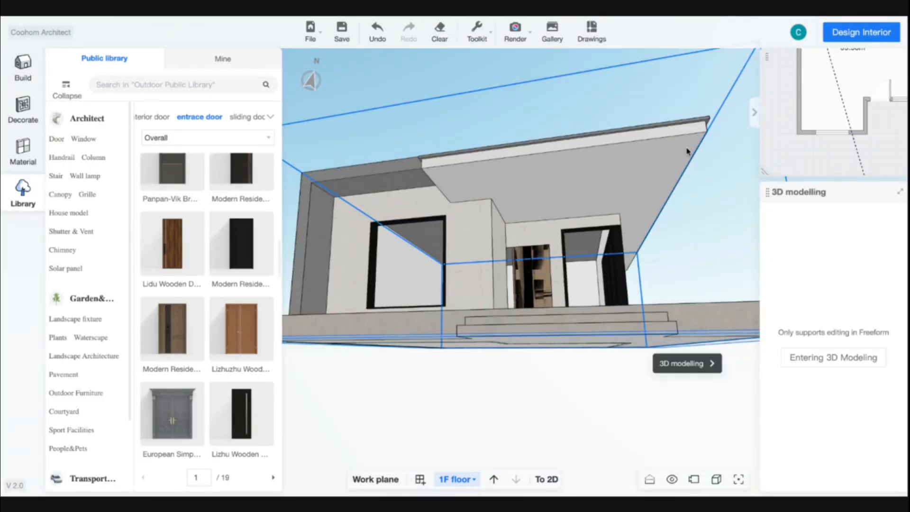
pyautogui.click(673, 364)
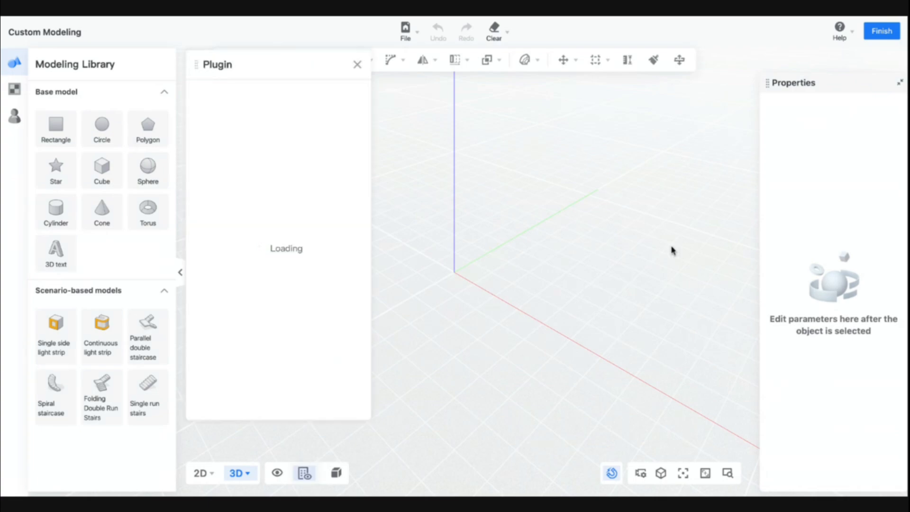
# Fit the house in view, close the plugin options and set the display to Material + Wireframe Mode.
pyautogui.click(681, 473)
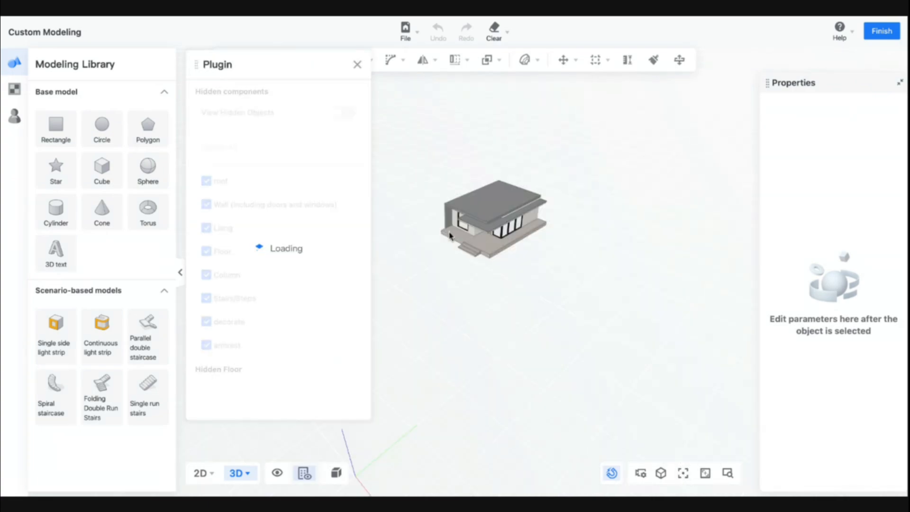
pyautogui.click(357, 66)
pyautogui.click(336, 472)
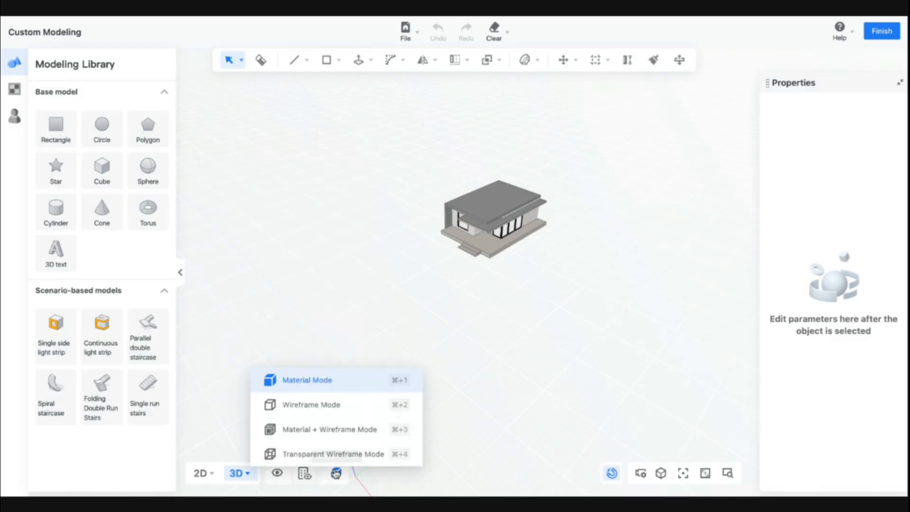
pyautogui.click(367, 422)
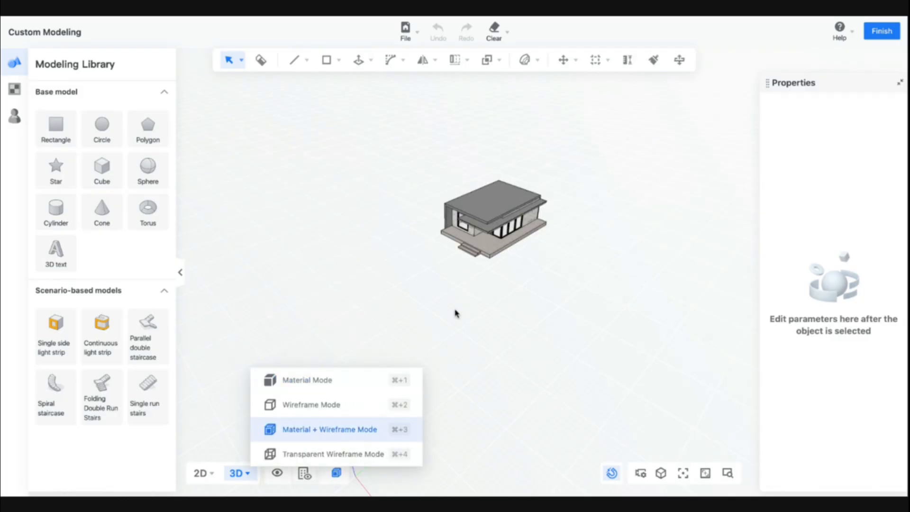
# Examine the front of the house around the entrance door, the corner windows and the underside of the overhanging roof.
pyautogui.click(435, 286)
pyautogui.moveTo(434, 287); pyautogui.dragTo(493, 167)
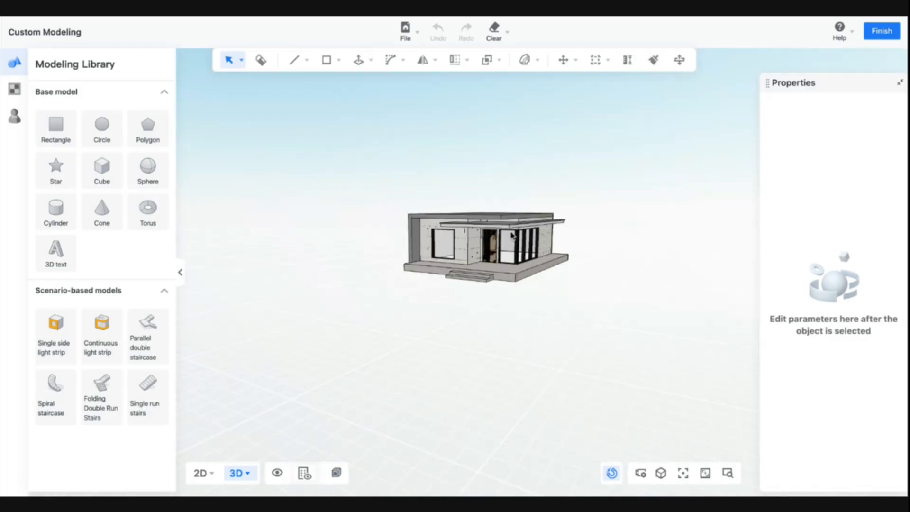
pyautogui.scroll(5, 512, 235)
pyautogui.scroll(-4, 520, 264)
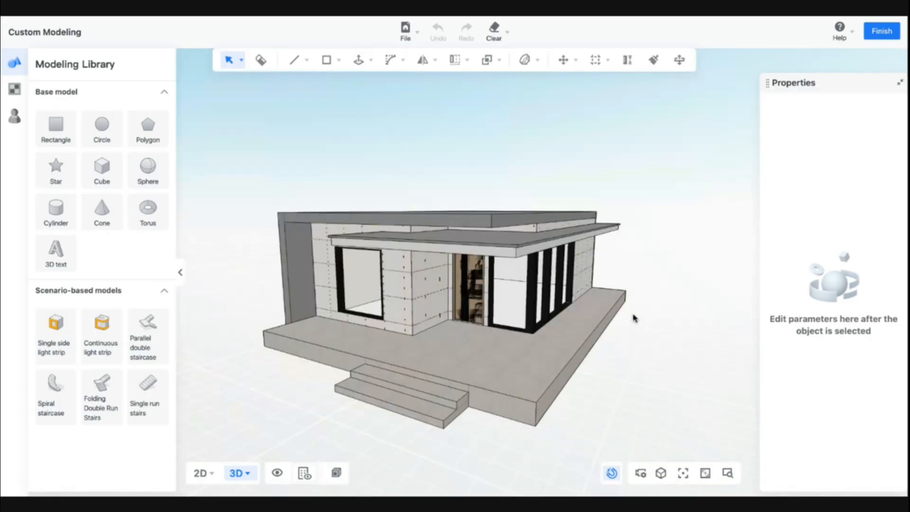
pyautogui.moveTo(635, 318); pyautogui.dragTo(606, 321, button='middle')
pyautogui.scroll(5, 513, 201)
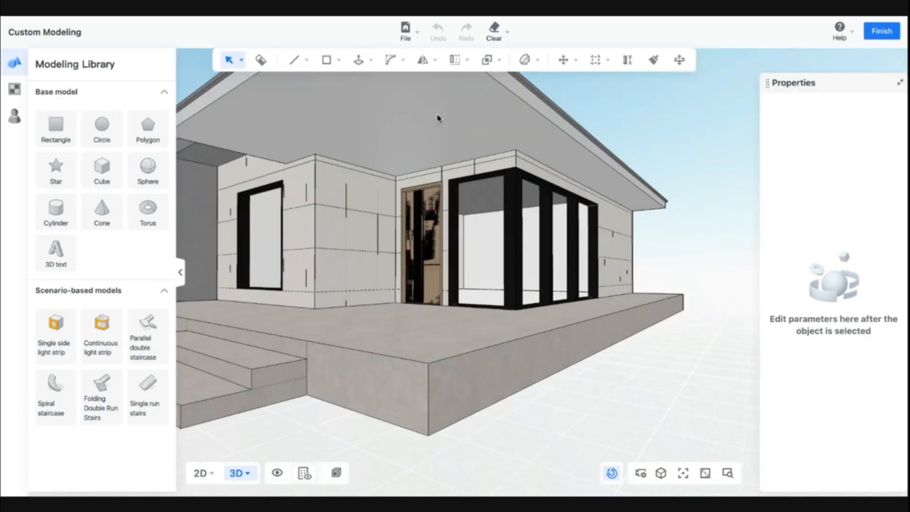
# Offset the outline of the soffit face under the overhanging roof inward to form a narrow border strip.
pyautogui.click(425, 106)
pyautogui.press('q')
pyautogui.moveTo(402, 64)
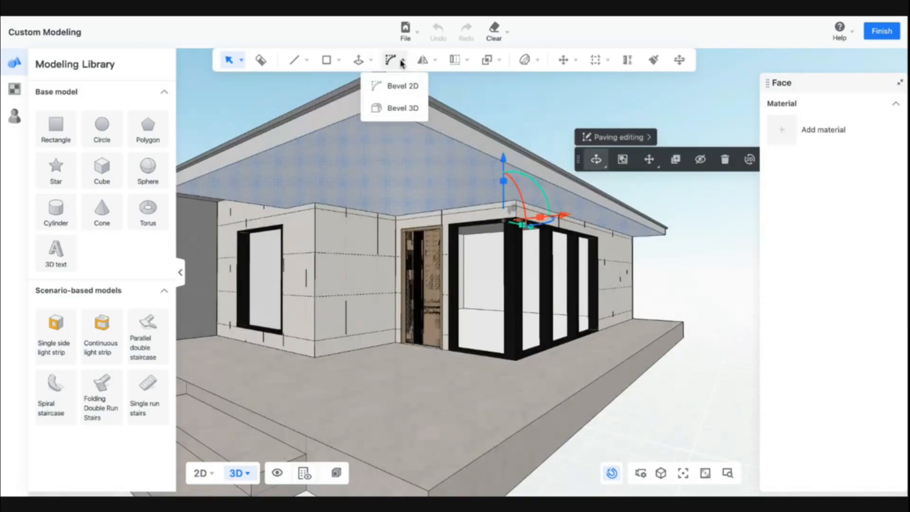
pyautogui.moveTo(491, 64)
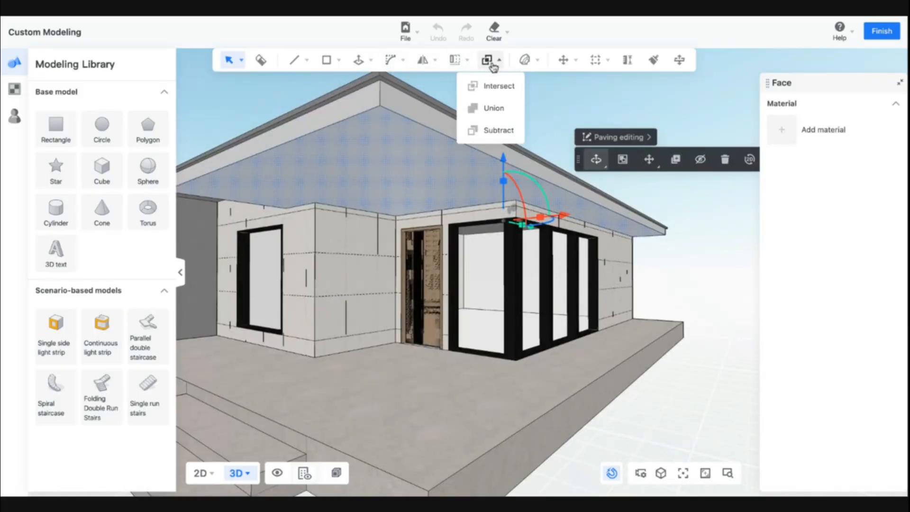
pyautogui.moveTo(358, 60)
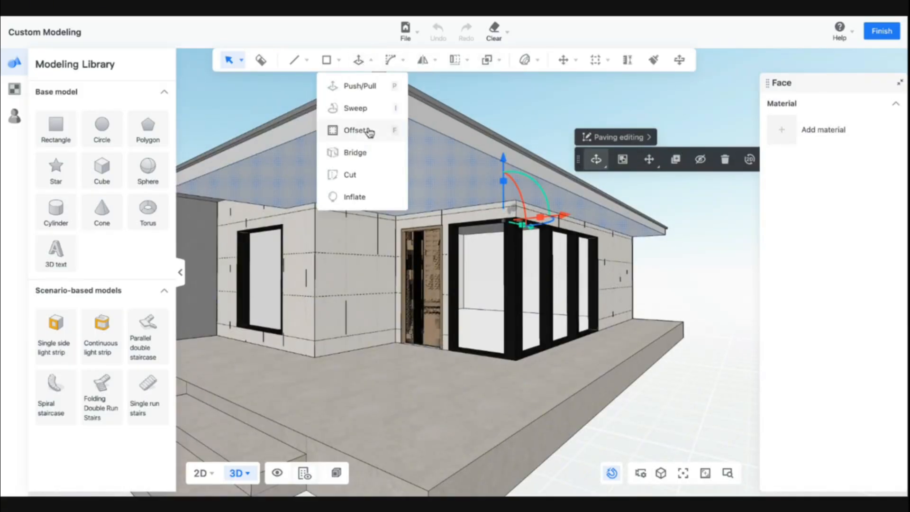
pyautogui.click(367, 130)
pyautogui.click(404, 169)
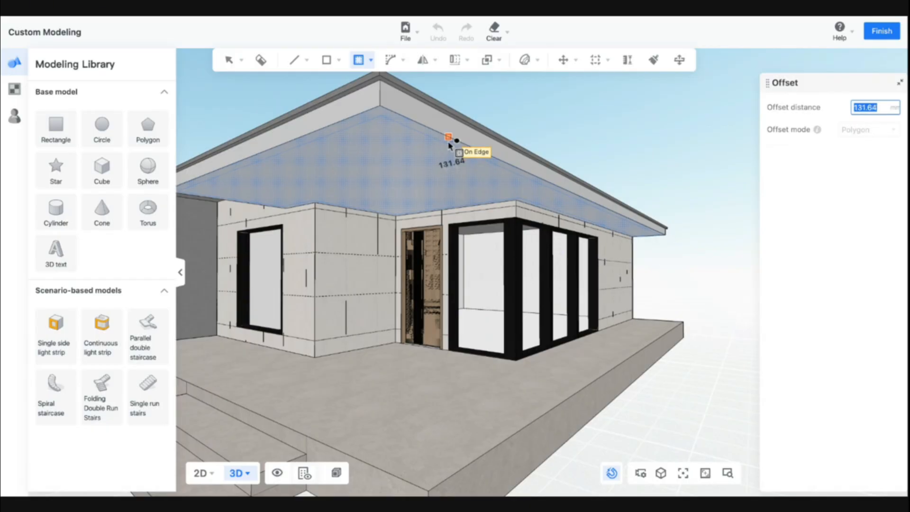
pyautogui.press('Return')
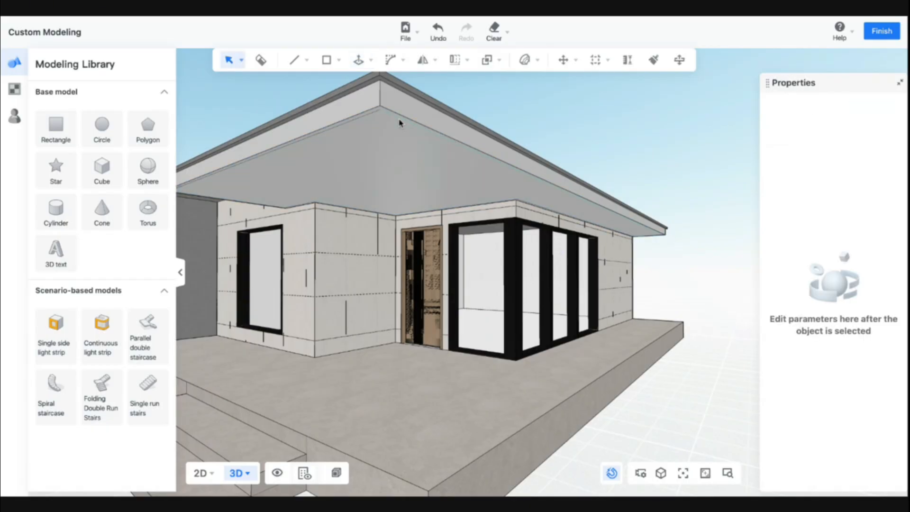
pyautogui.click(370, 60)
pyautogui.click(353, 85)
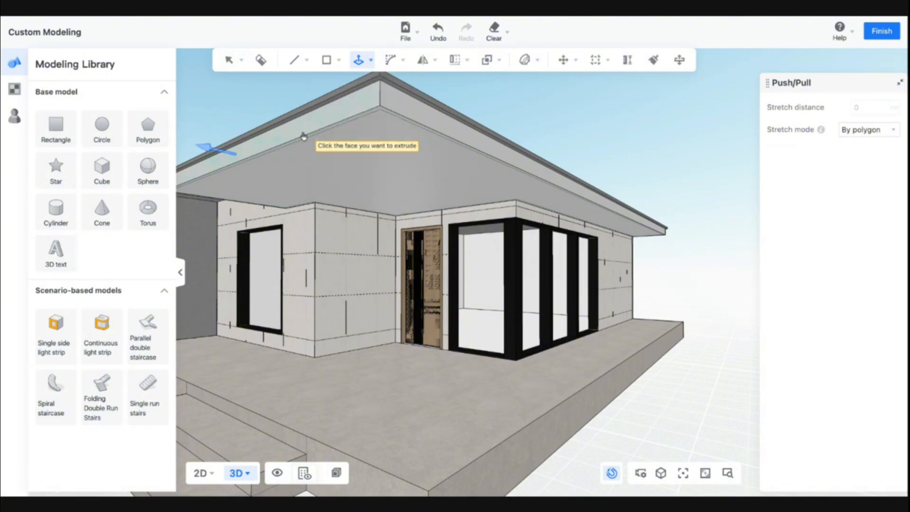
pyautogui.scroll(2, 351, 135)
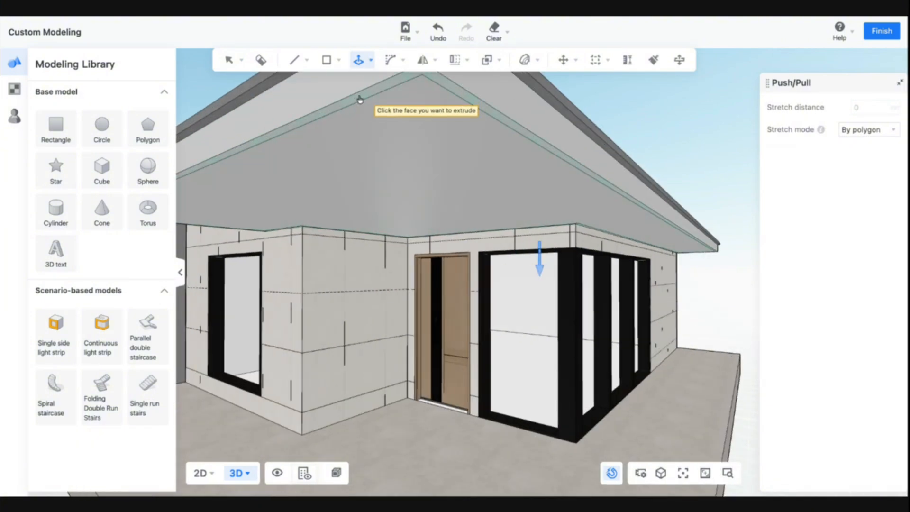
pyautogui.click(359, 104)
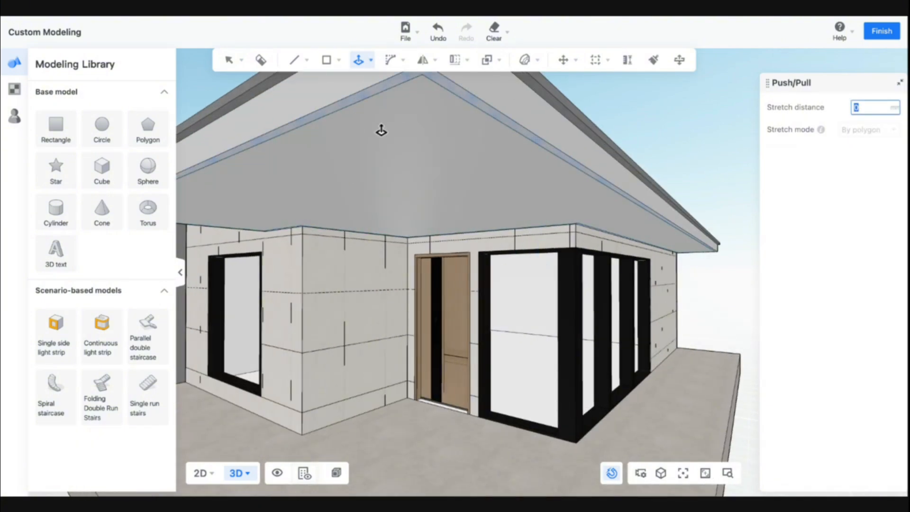
pyautogui.moveTo(398, 173)
pyautogui.mouseDown(button='middle')
pyautogui.moveTo(371, 175)
pyautogui.moveTo(414, 165)
pyautogui.mouseUp(button='middle')
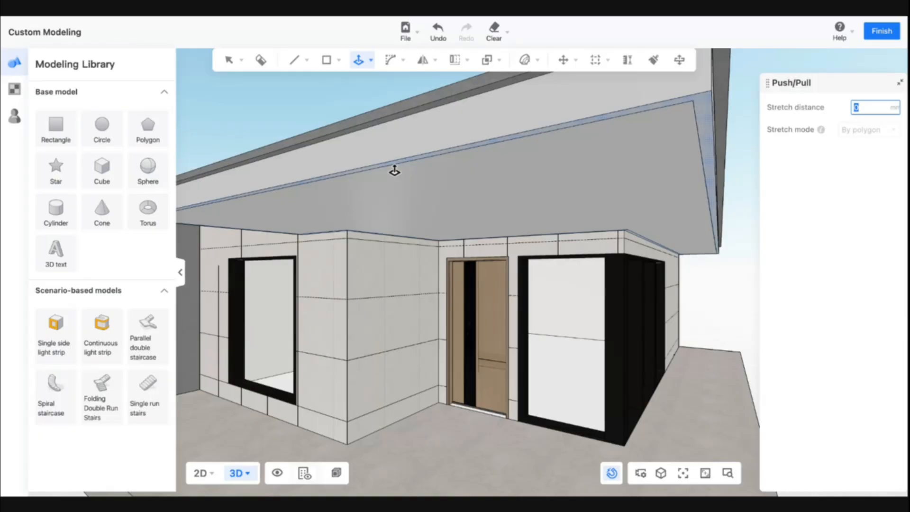
pyautogui.scroll(3, 408, 168)
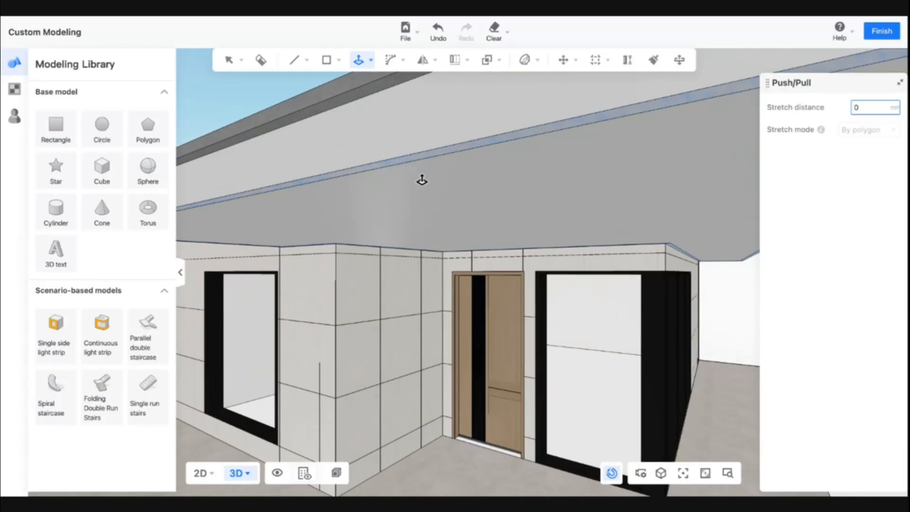
pyautogui.click(450, 192)
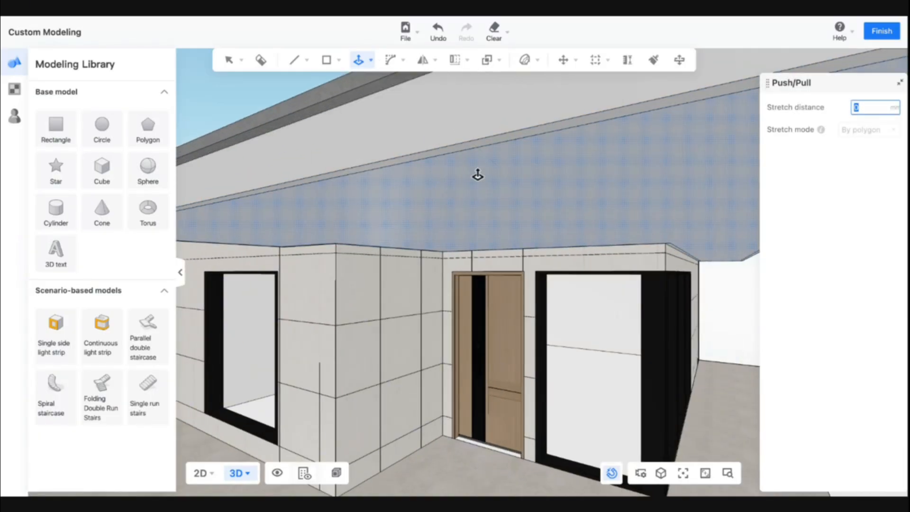
pyautogui.press('Escape')
# Extrude the narrow border strip around the soffit downward by 50 mm with Push/Pull.
pyautogui.click(371, 59)
pyautogui.click(360, 85)
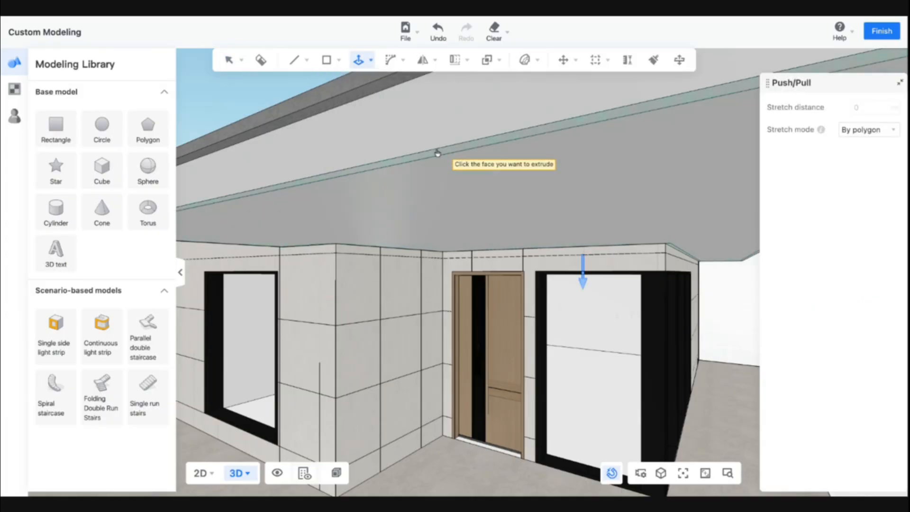
pyautogui.click(438, 160)
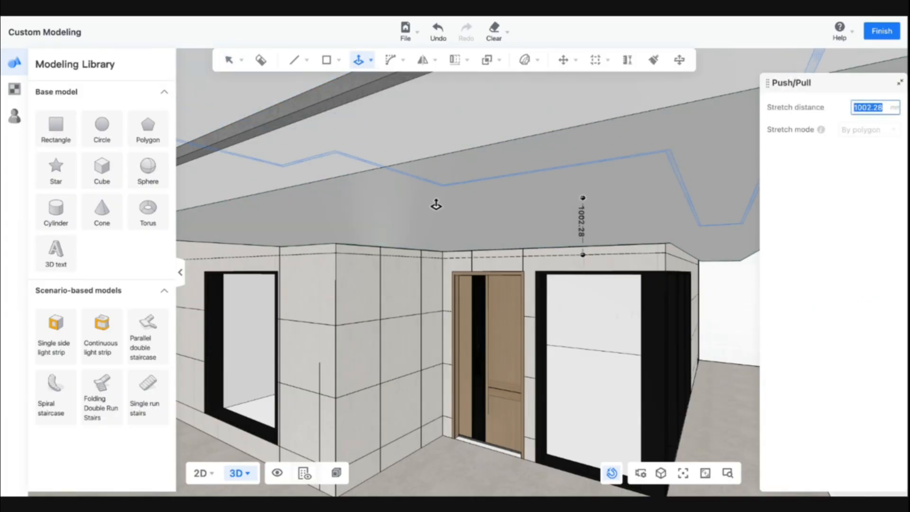
pyautogui.write('50')
pyautogui.press('Return')
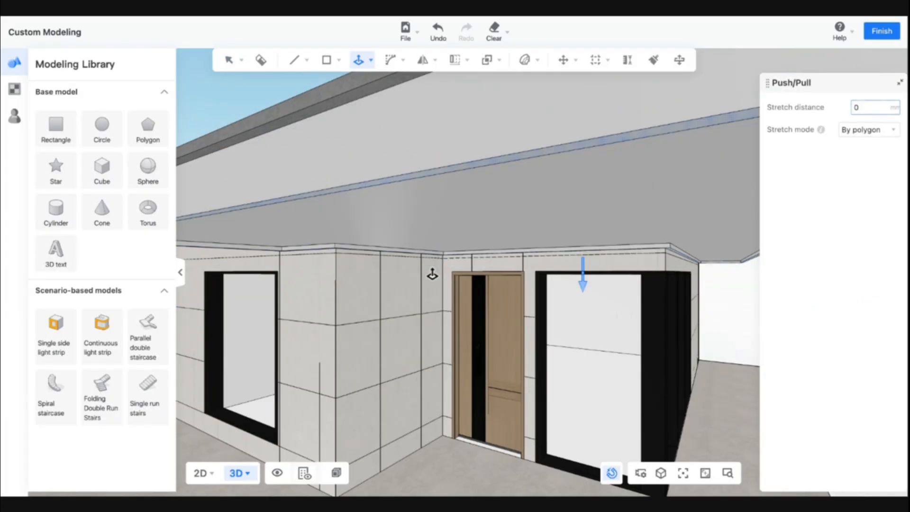
pyautogui.press('Escape')
pyautogui.moveTo(461, 308); pyautogui.dragTo(599, 308, button='middle')
pyautogui.scroll(-5, 597, 309)
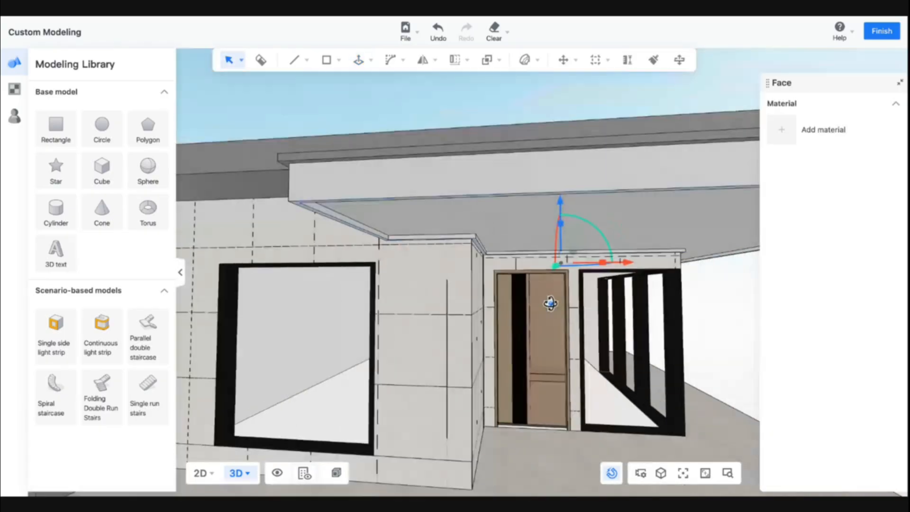
pyautogui.click(642, 304)
pyautogui.scroll(6, 635, 313)
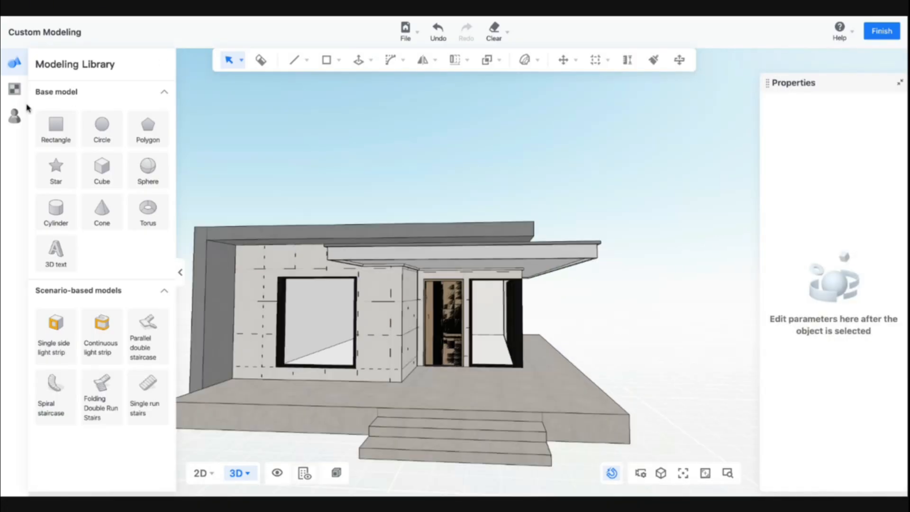
# Apply the Timber-wood grain-86 material from the Wood Grain category to the recessed soffit face under the overhanging roof.
pyautogui.click(15, 90)
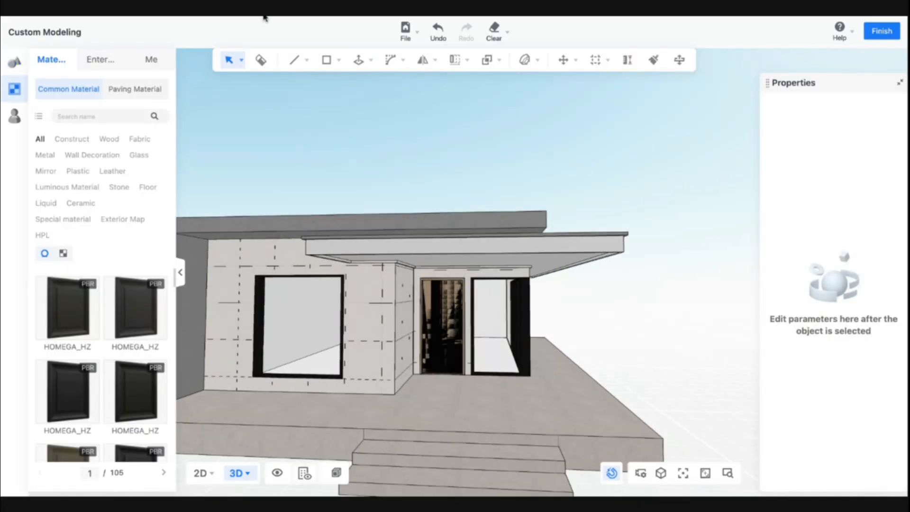
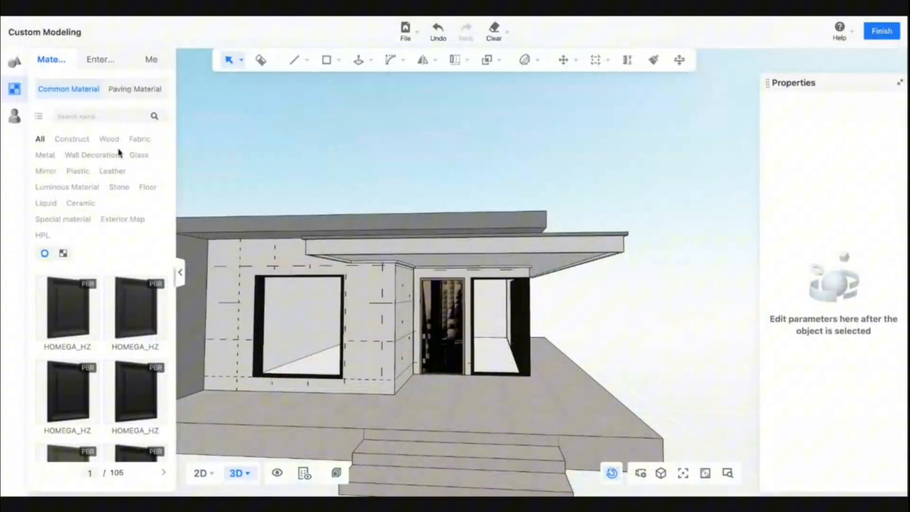
pyautogui.click(114, 138)
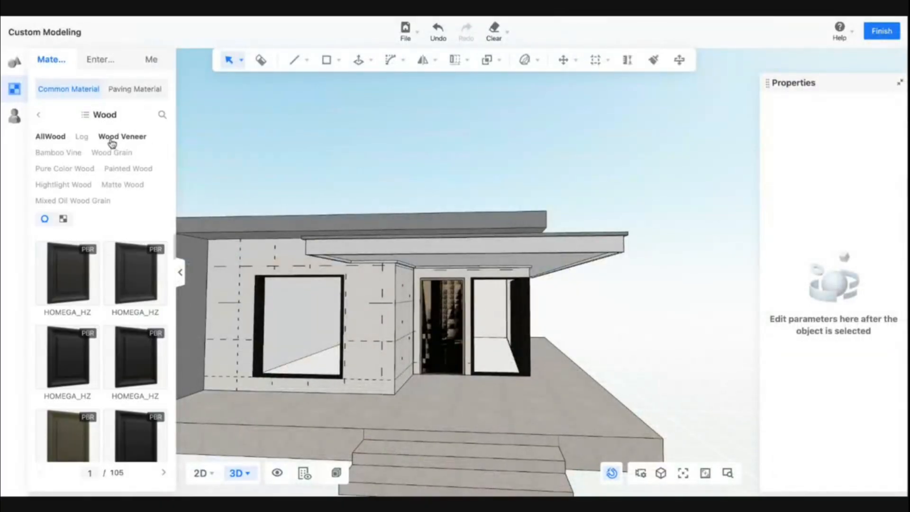
pyautogui.moveTo(375, 182); pyautogui.dragTo(305, 164, button='middle')
pyautogui.scroll(3, 304, 164)
pyautogui.click(117, 154)
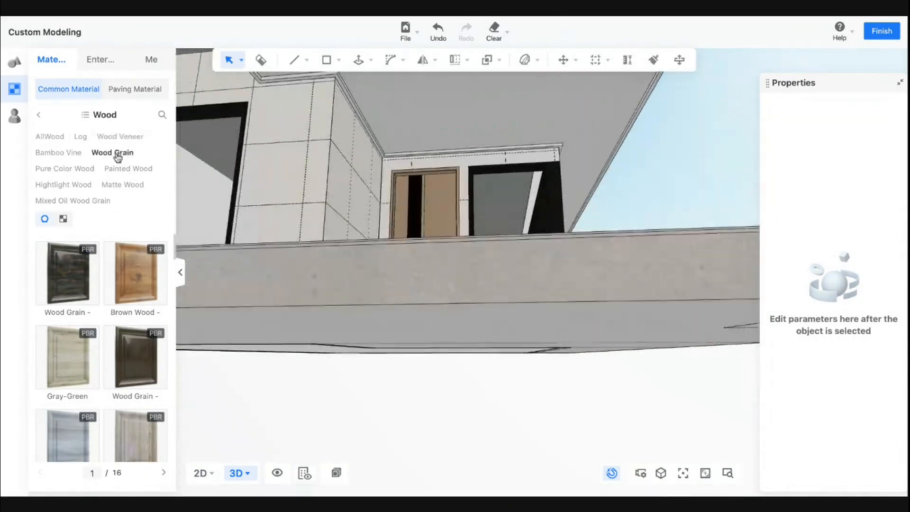
pyautogui.scroll(-5, 141, 307)
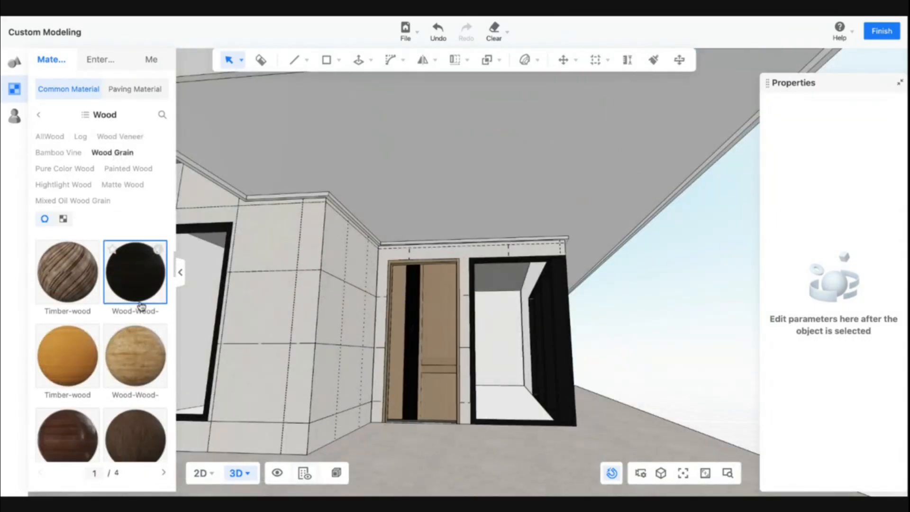
pyautogui.scroll(5, 141, 307)
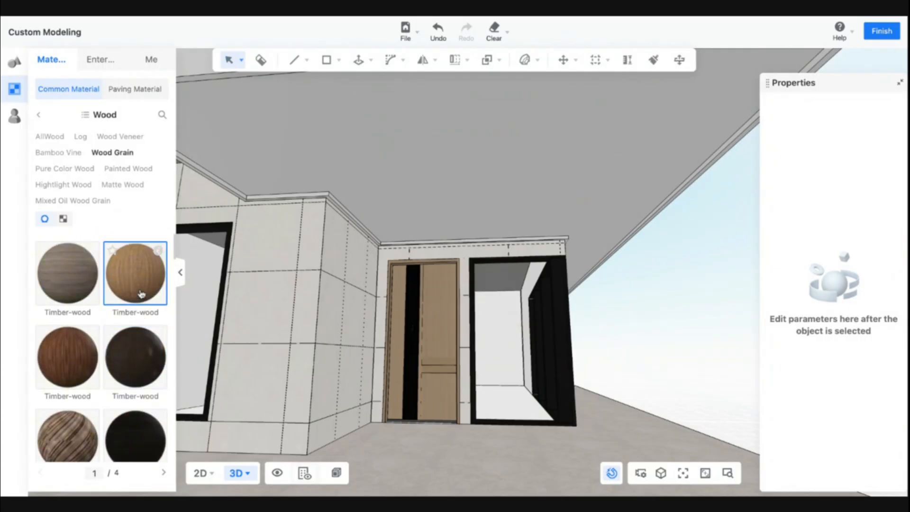
pyautogui.click(141, 297)
pyautogui.click(406, 168)
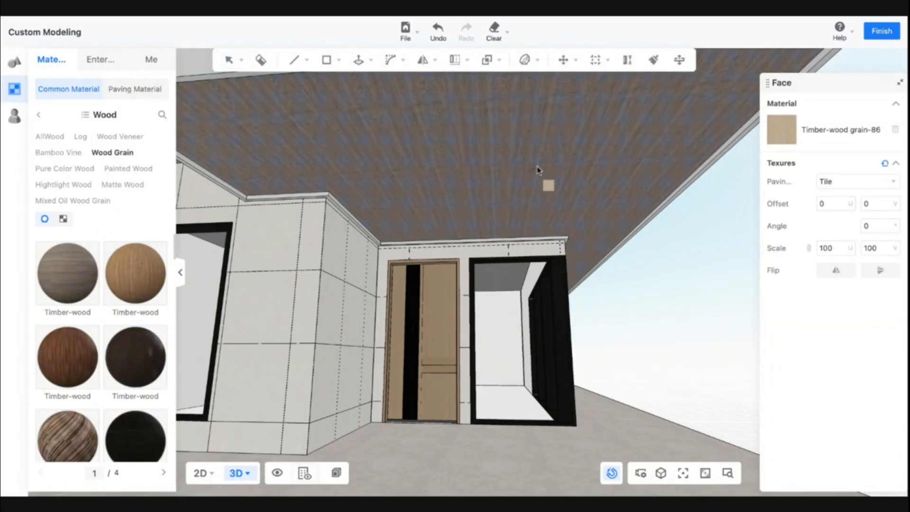
pyautogui.press('Escape')
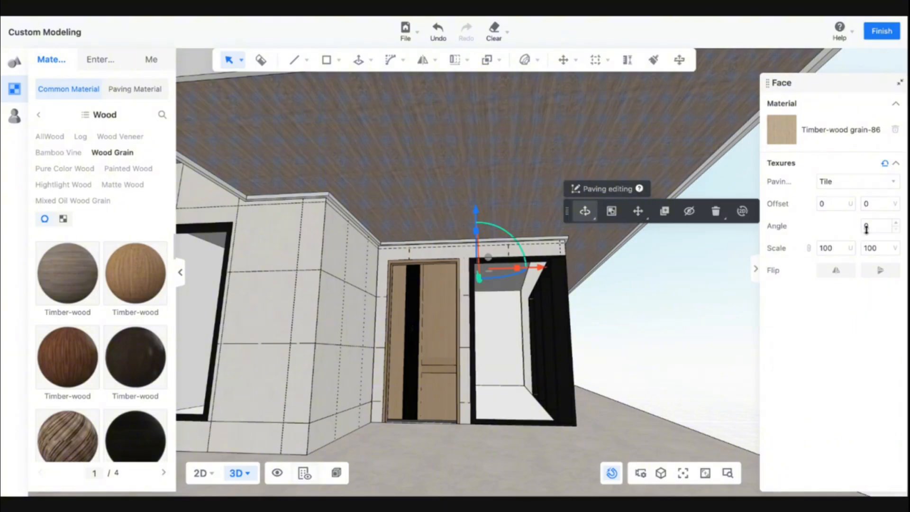
# Set the angle of the soffit's wood texture to 90 degrees.
pyautogui.write('90')
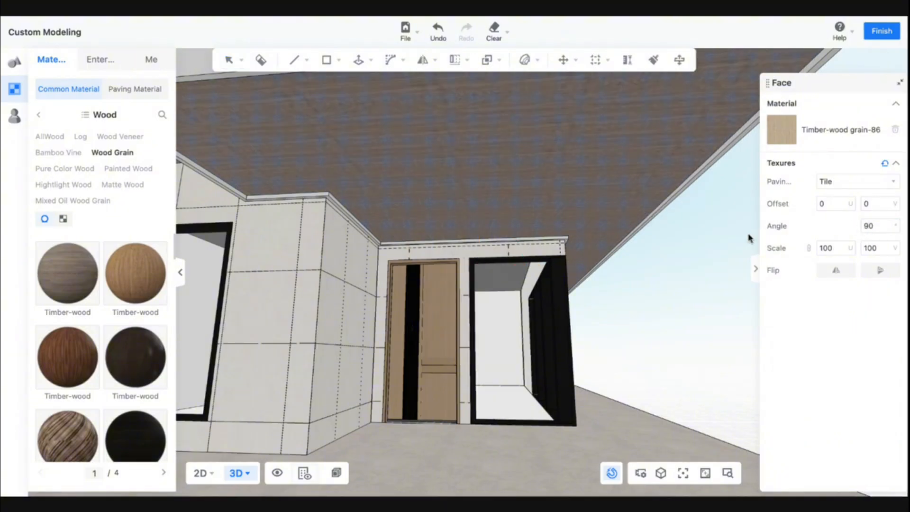
pyautogui.click(668, 311)
pyautogui.moveTo(668, 314)
pyautogui.mouseDown(button='middle')
pyautogui.moveTo(670, 335)
pyautogui.moveTo(668, 327)
pyautogui.mouseUp(button='middle')
pyautogui.scroll(-7, 668, 327)
pyautogui.scroll(3, 594, 354)
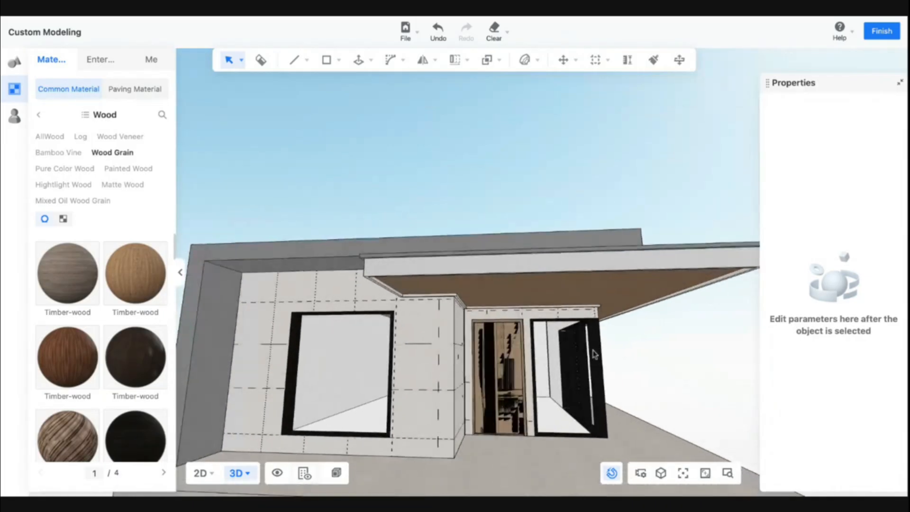
pyautogui.moveTo(594, 354); pyautogui.dragTo(571, 363, button='middle')
pyautogui.scroll(3, 593, 354)
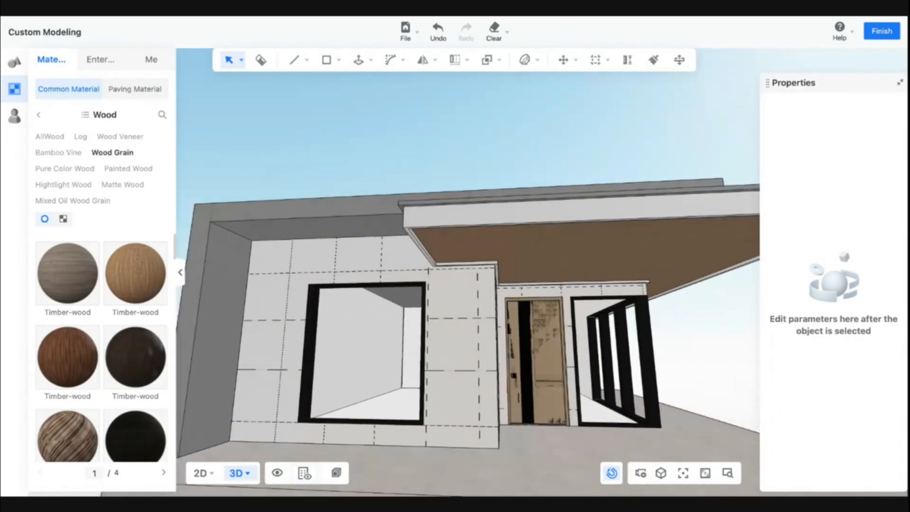
pyautogui.scroll(-1, 571, 362)
# Copy the terrace floor's material onto the fascia faces of the overhanging roof with the material brush.
pyautogui.click(653, 60)
pyautogui.click(544, 453)
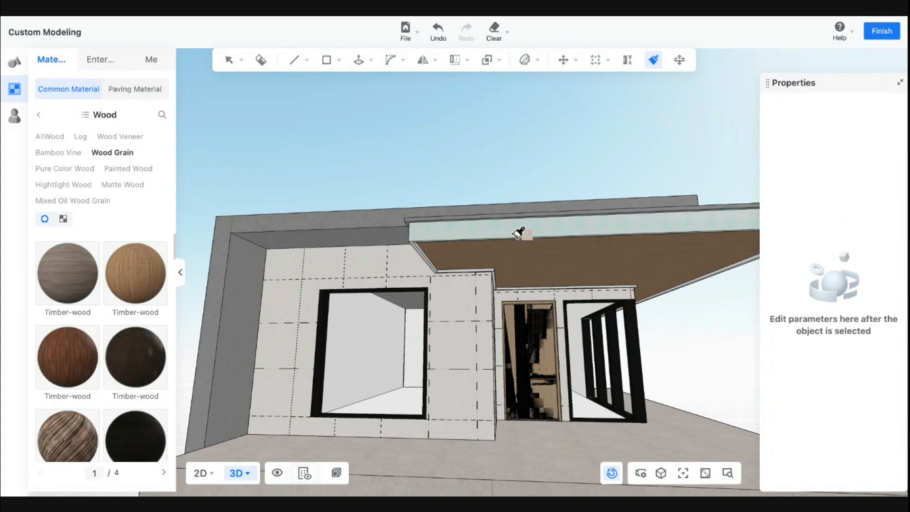
pyautogui.click(515, 235)
pyautogui.moveTo(488, 236); pyautogui.dragTo(539, 234, button='middle')
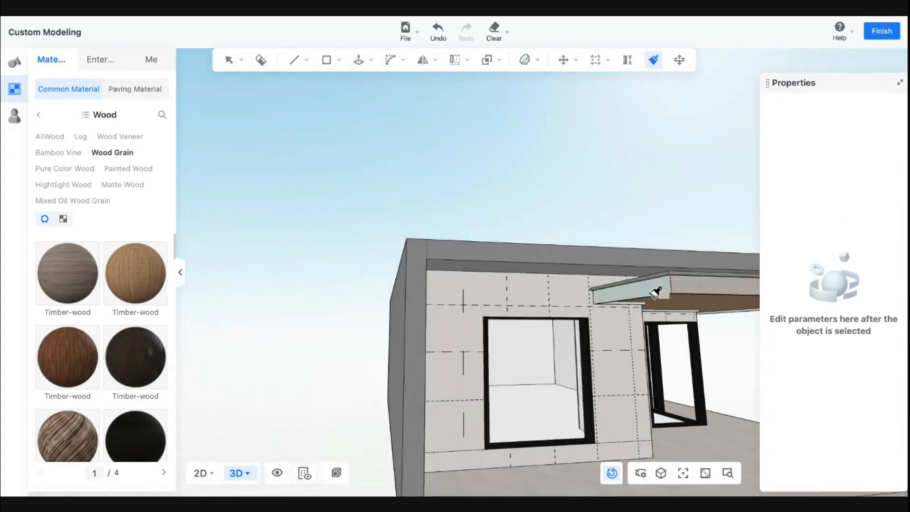
pyautogui.moveTo(716, 289); pyautogui.dragTo(590, 283, button='middle')
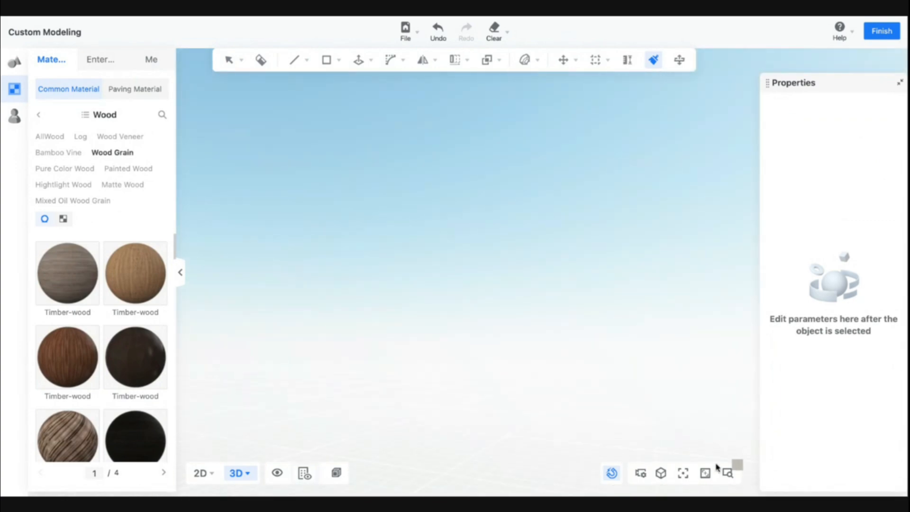
# Copy the terrace floor's material onto the inner faces of the border trim around the wood soffit with the material brush.
pyautogui.click(683, 472)
pyautogui.scroll(5, 491, 284)
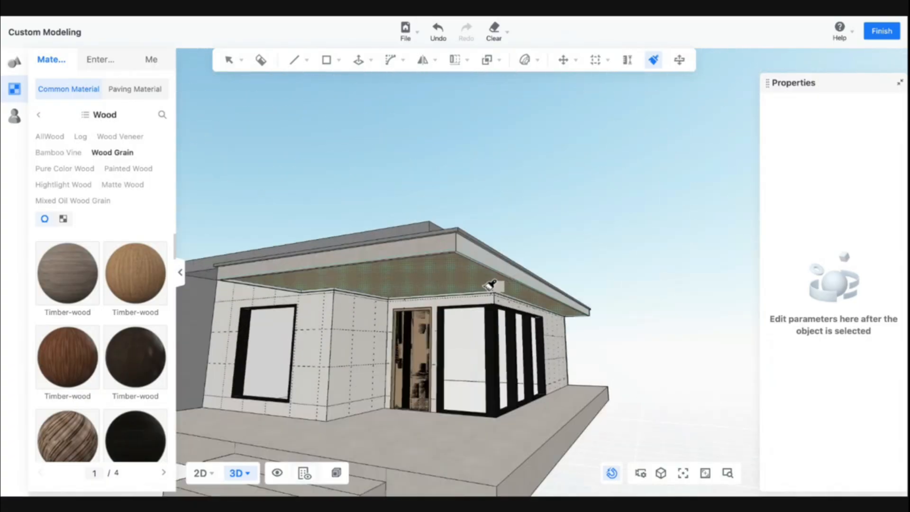
pyautogui.click(491, 284)
pyautogui.scroll(6, 498, 256)
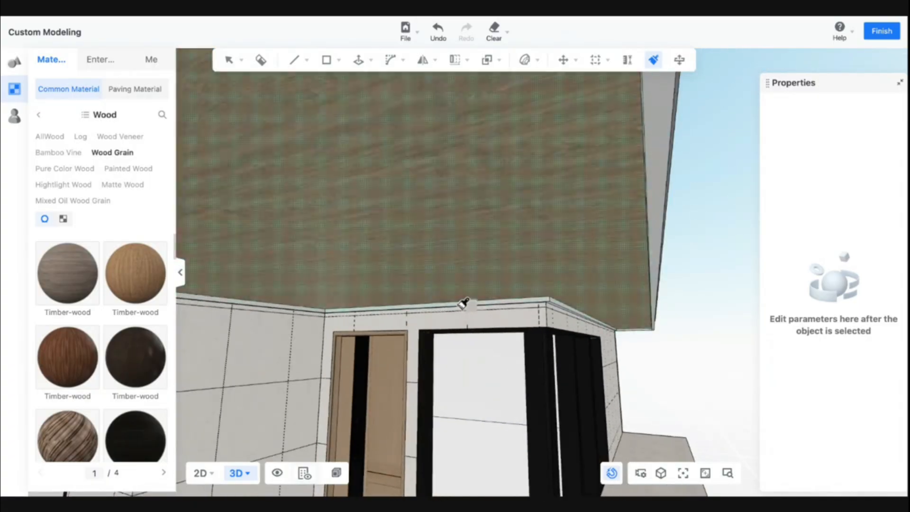
pyautogui.scroll(5, 463, 303)
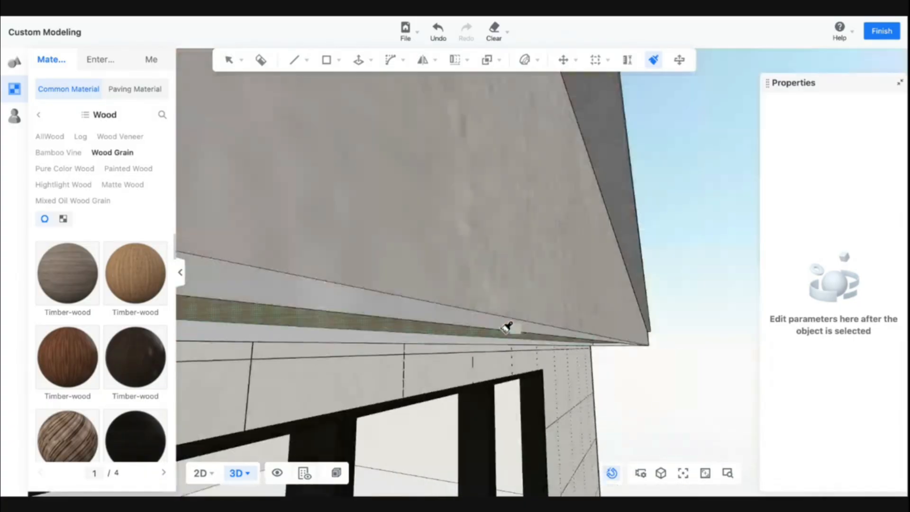
pyautogui.scroll(5, 662, 349)
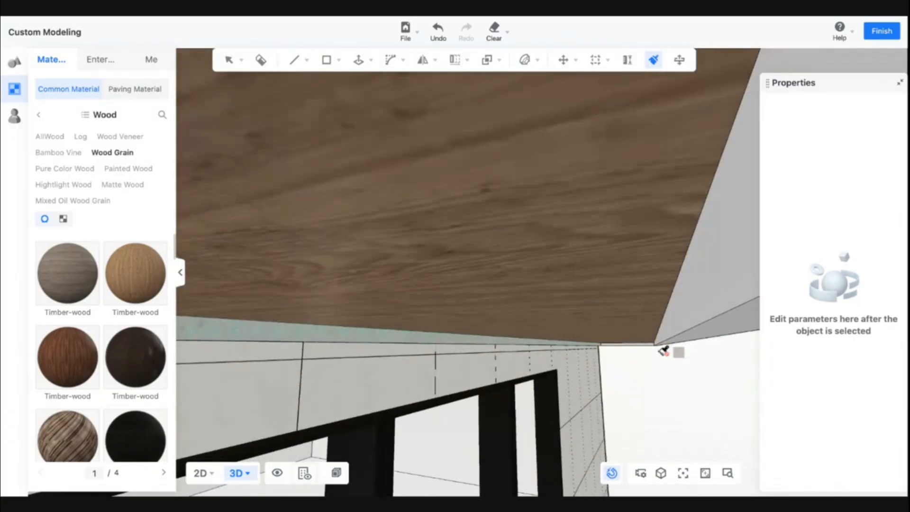
pyautogui.scroll(-5, 666, 352)
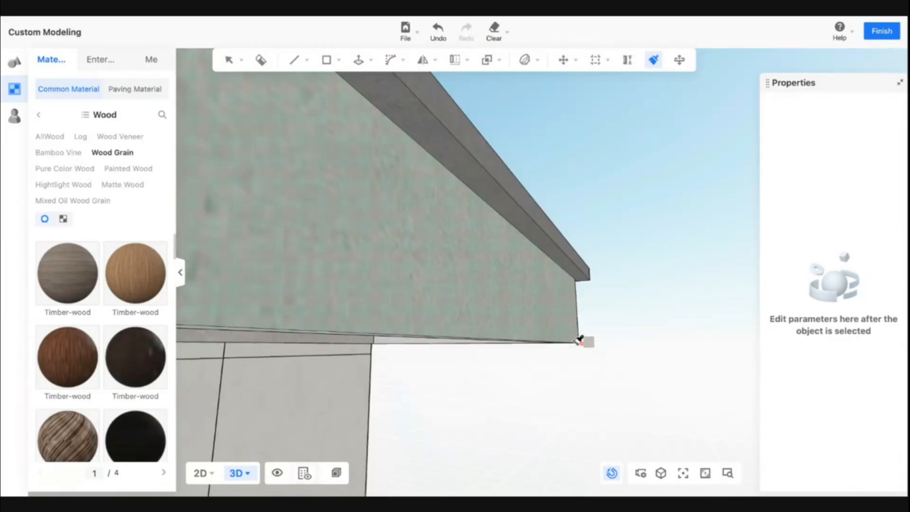
pyautogui.scroll(2, 580, 340)
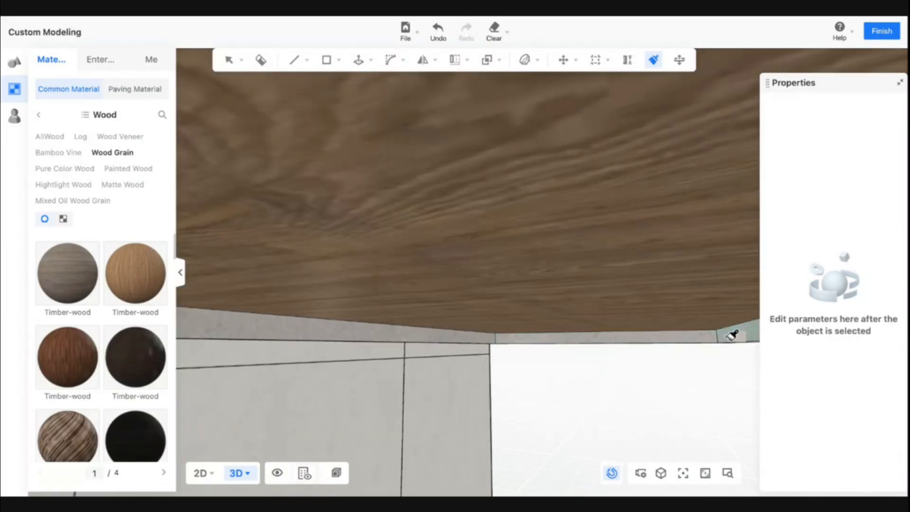
# Apply the same concrete-like material to the underside faces of the border trim along the roof's outer edge.
pyautogui.scroll(-5, 735, 334)
pyautogui.scroll(2, 588, 367)
pyautogui.scroll(3, 579, 365)
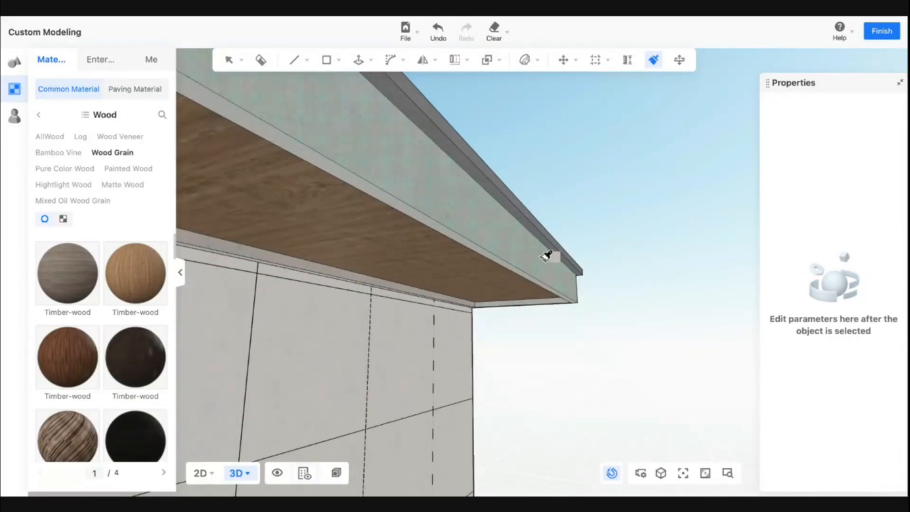
pyautogui.scroll(-5, 473, 260)
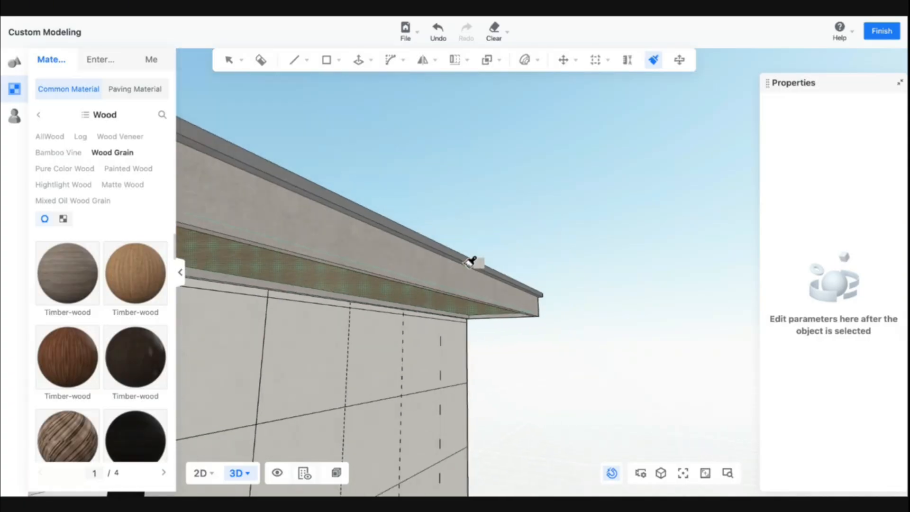
pyautogui.scroll(2, 530, 349)
pyautogui.scroll(-6, 530, 350)
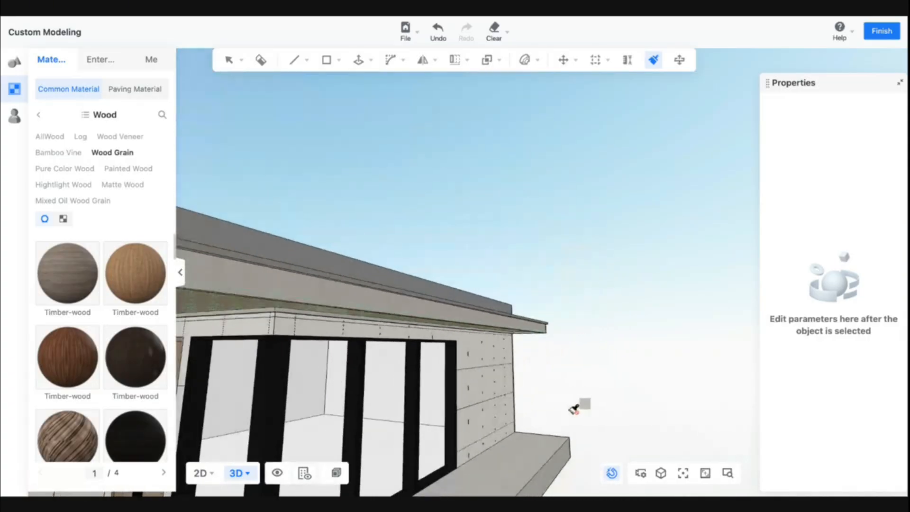
# Paint the remaining border trim faces above the entrance and window walls with the same material, undoing one misapplied fill.
pyautogui.moveTo(515, 410); pyautogui.dragTo(418, 408)
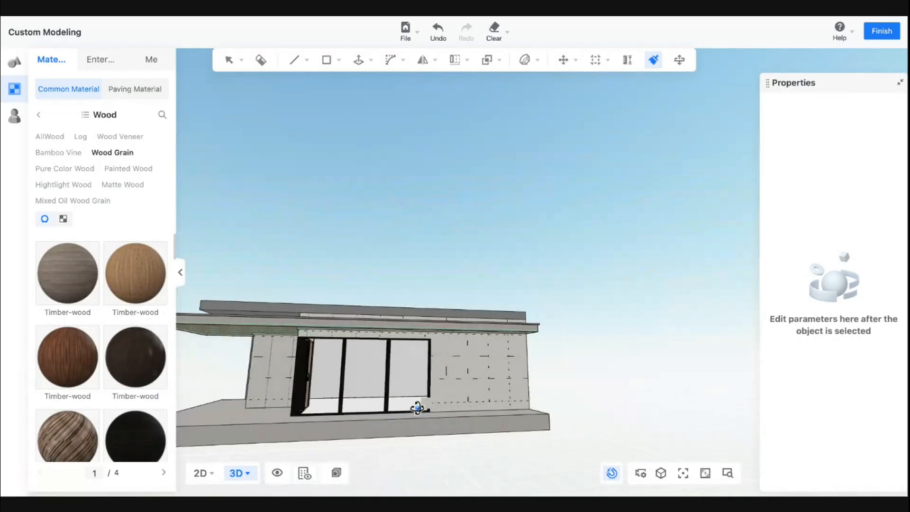
pyautogui.scroll(10, 417, 407)
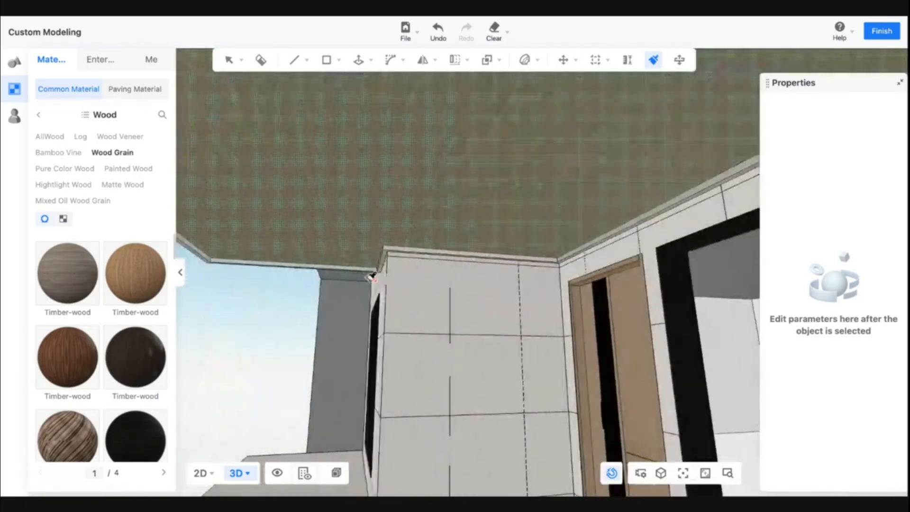
pyautogui.moveTo(372, 277); pyautogui.dragTo(393, 284, button='middle')
pyautogui.scroll(4, 428, 297)
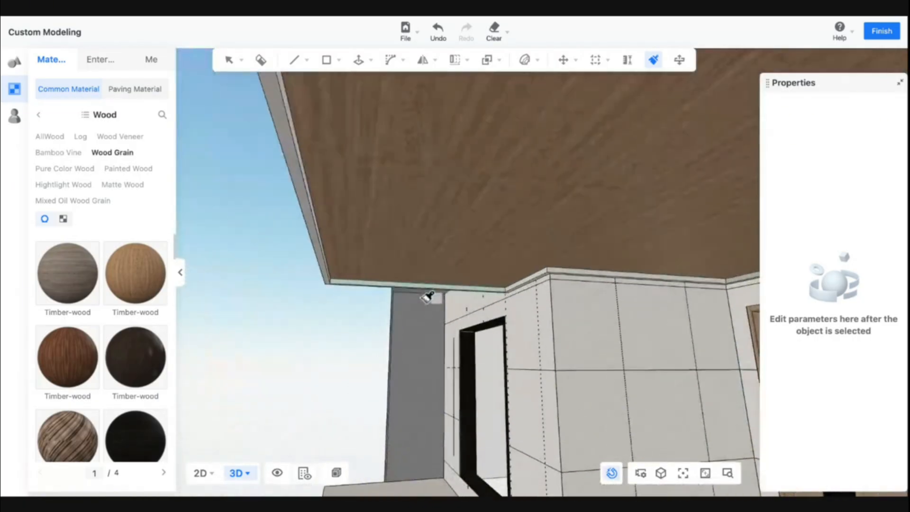
pyautogui.click(463, 216)
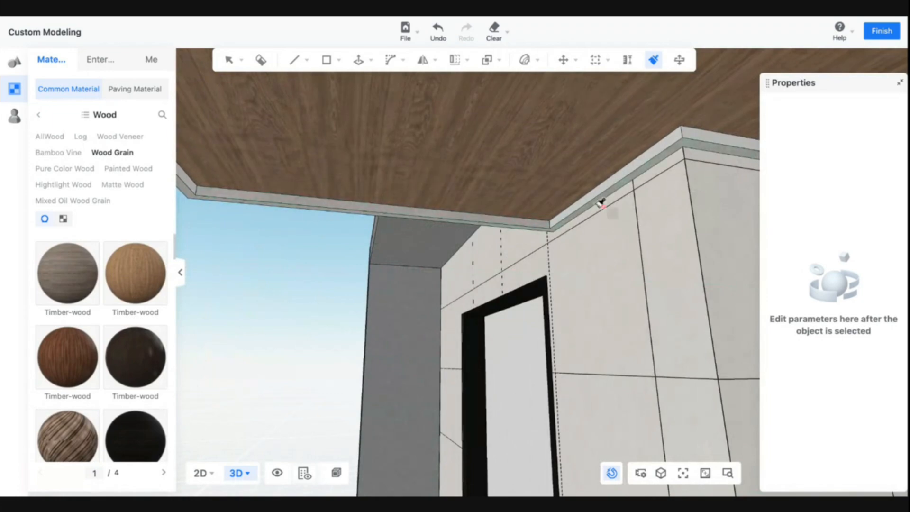
pyautogui.click(594, 190)
pyautogui.hotkey('ctrl', 'z')
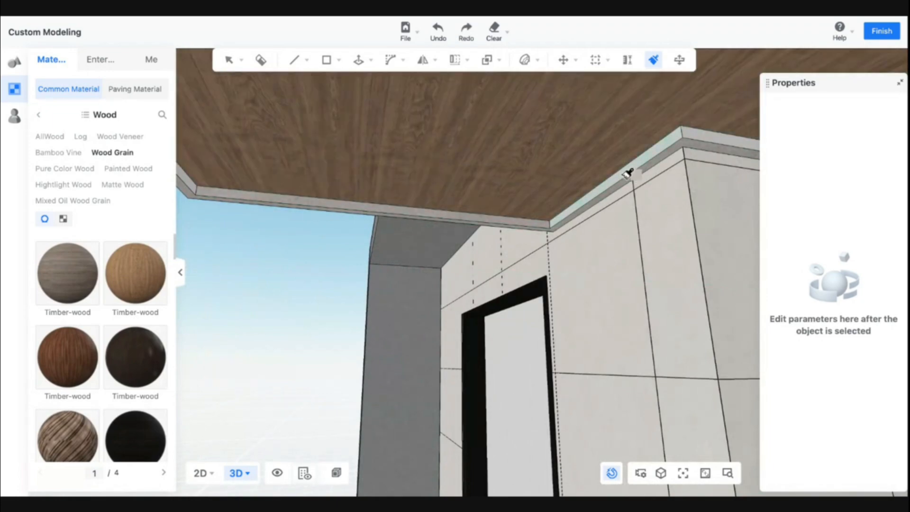
pyautogui.click(627, 177)
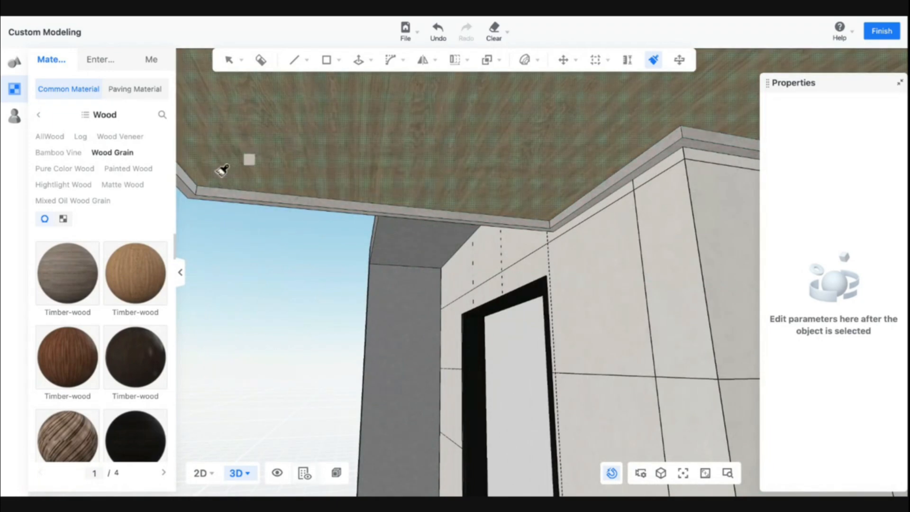
# Leave the material brush and finish the custom modeling of the roof to return to the house project.
pyautogui.press('a')
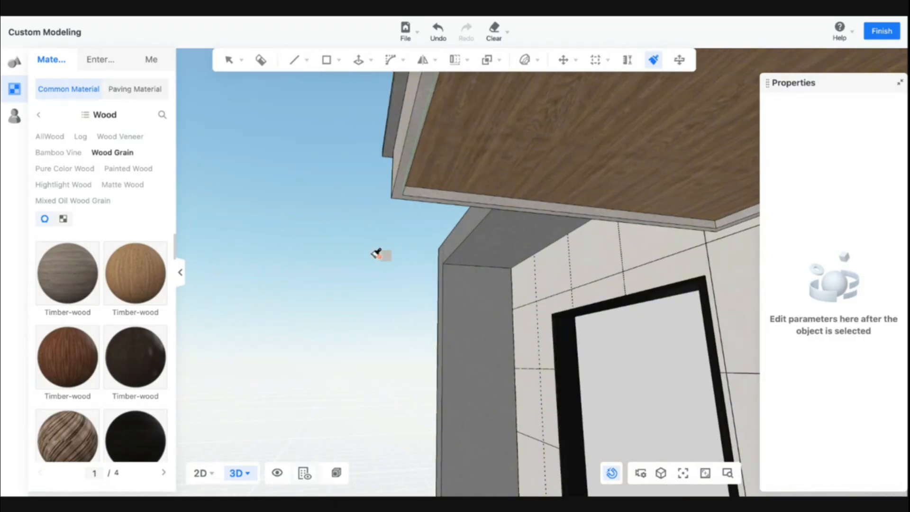
pyautogui.moveTo(339, 304); pyautogui.dragTo(370, 331, button='middle')
pyautogui.scroll(-8, 370, 332)
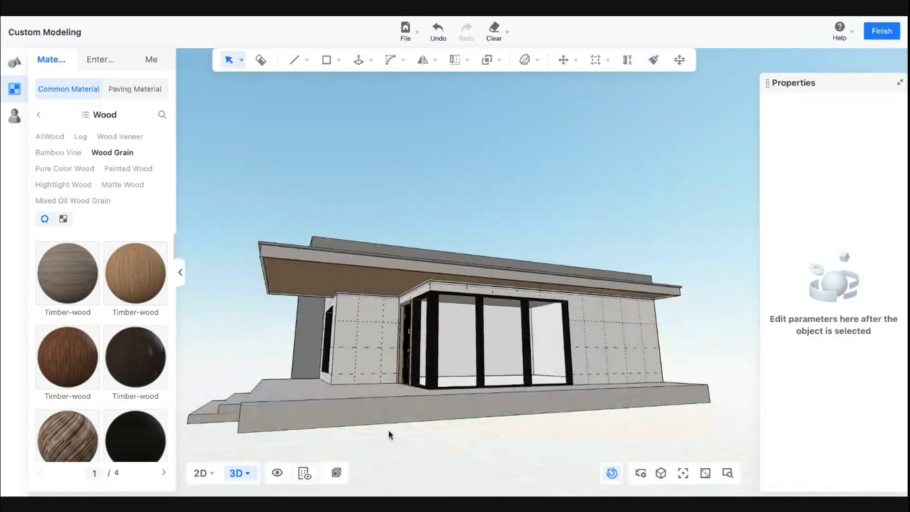
pyautogui.moveTo(389, 435); pyautogui.dragTo(556, 448, button='middle')
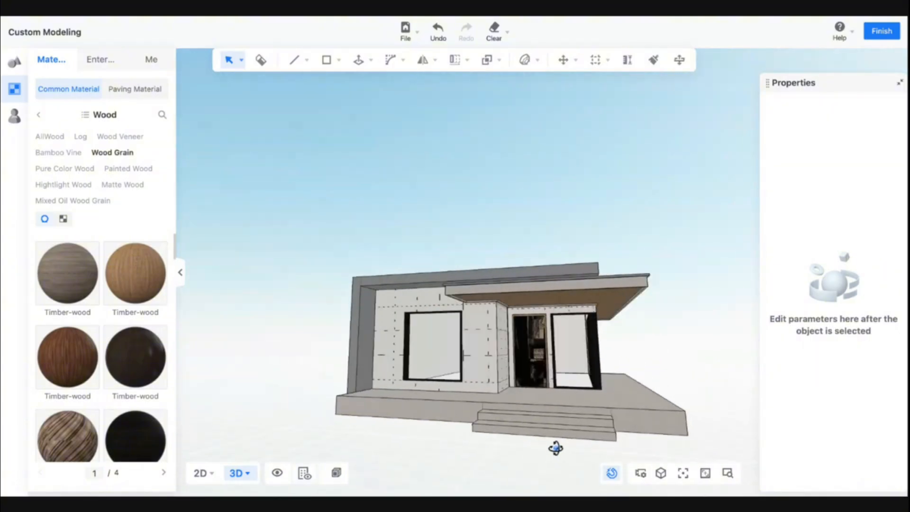
pyautogui.scroll(8, 634, 321)
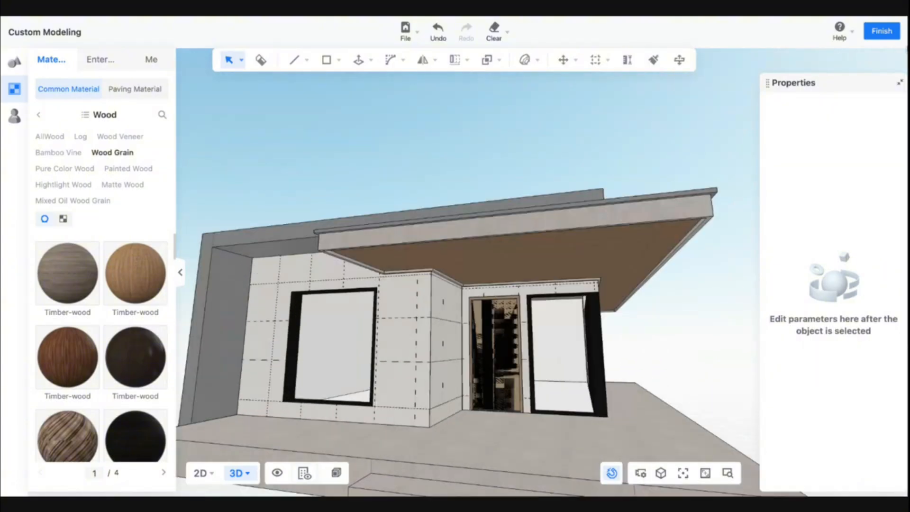
pyautogui.click(881, 31)
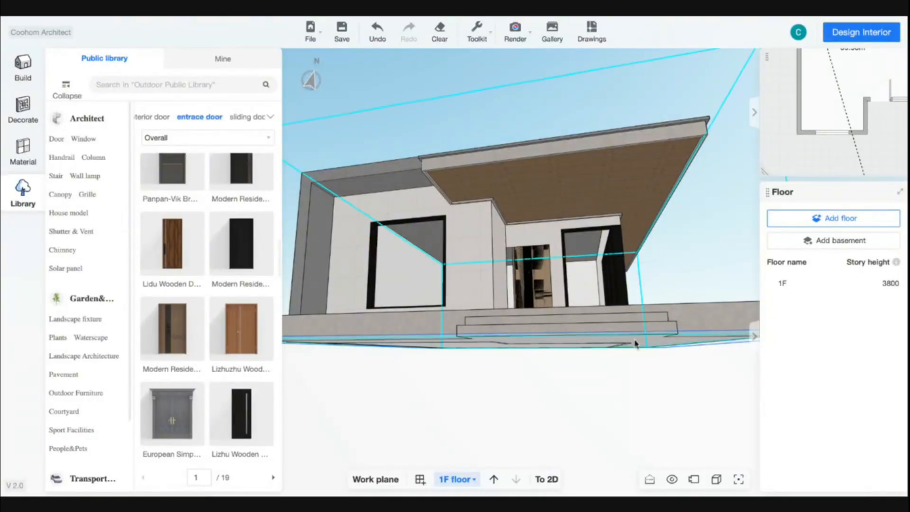
# Show the potted plant category of the Plants section in the public library, with the house's front terrace in view.
pyautogui.click(736, 481)
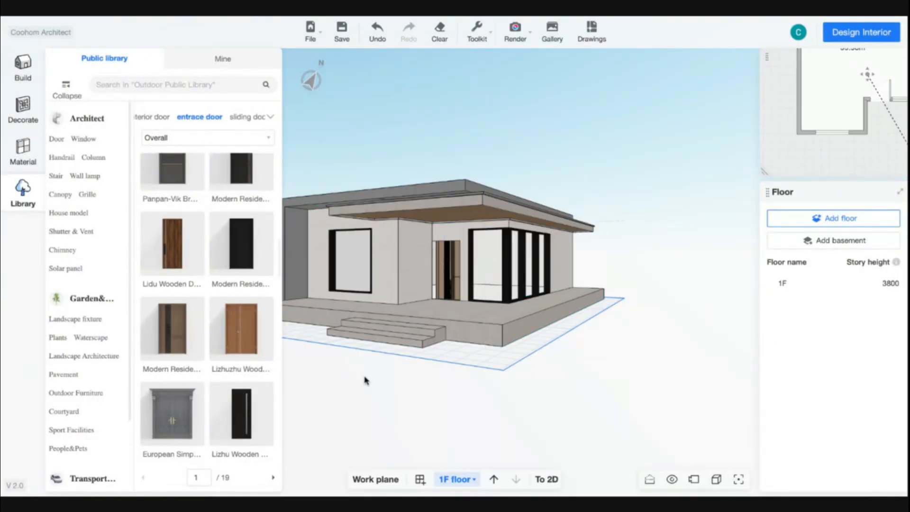
pyautogui.moveTo(366, 378); pyautogui.dragTo(304, 269)
pyautogui.scroll(5, 379, 313)
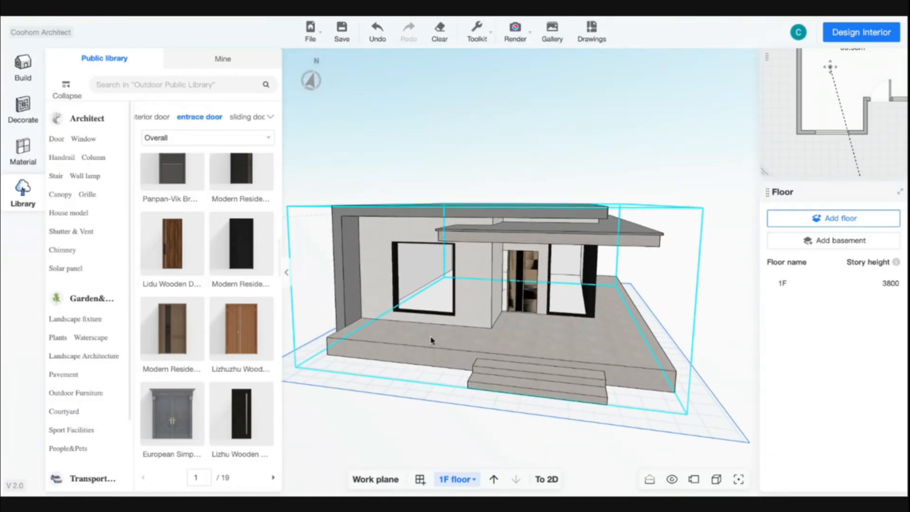
pyautogui.scroll(-5, 432, 340)
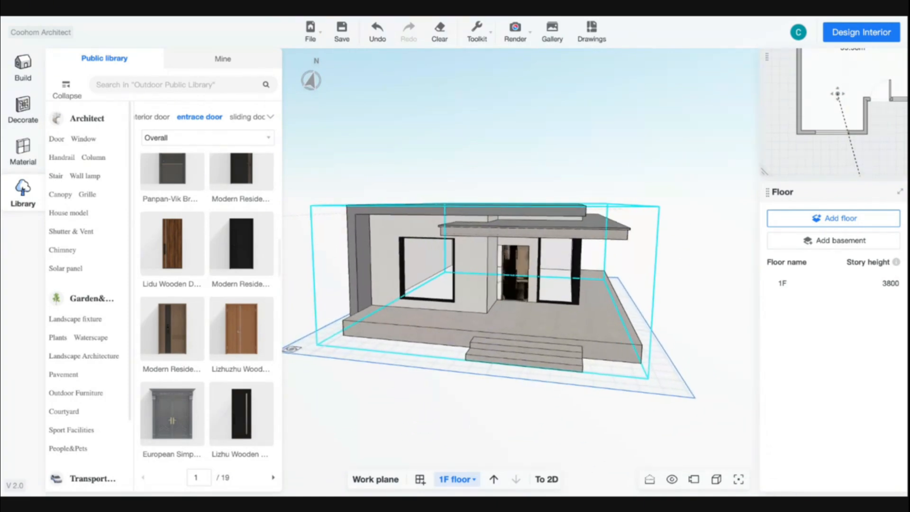
pyautogui.scroll(5, 353, 332)
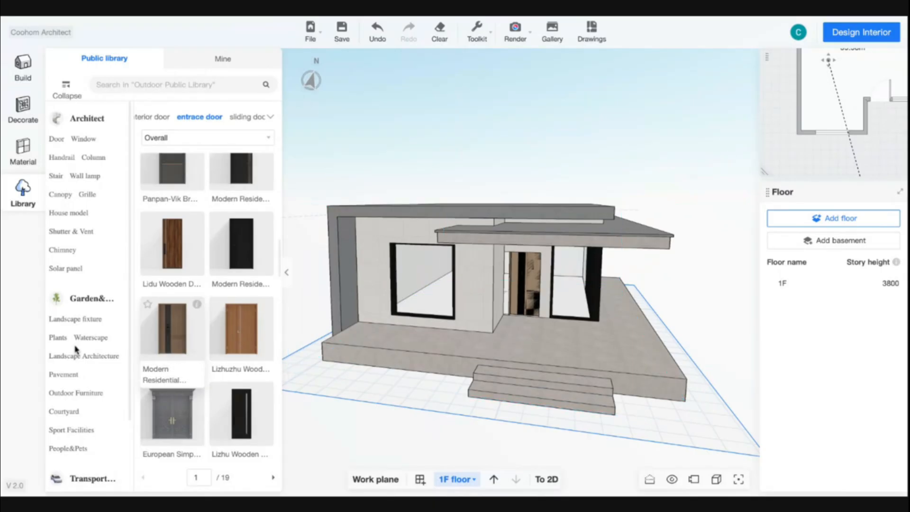
pyautogui.click(59, 338)
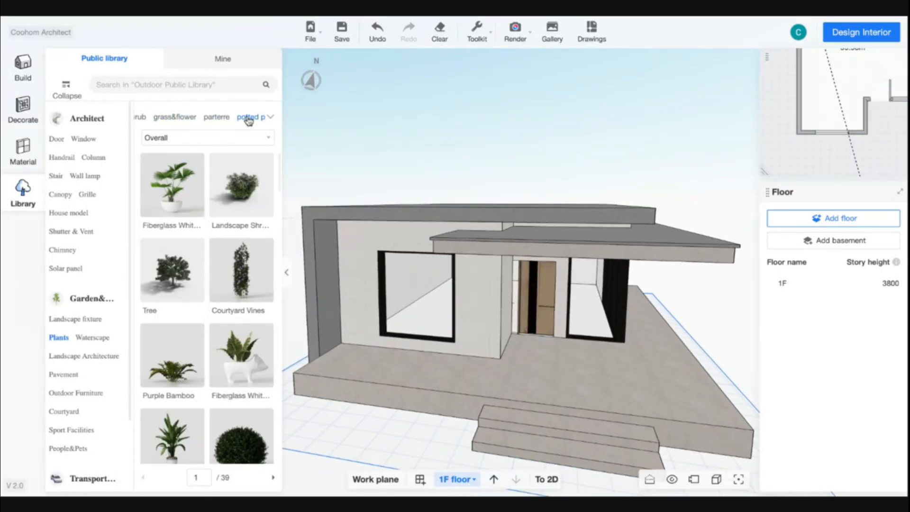
pyautogui.click(272, 119)
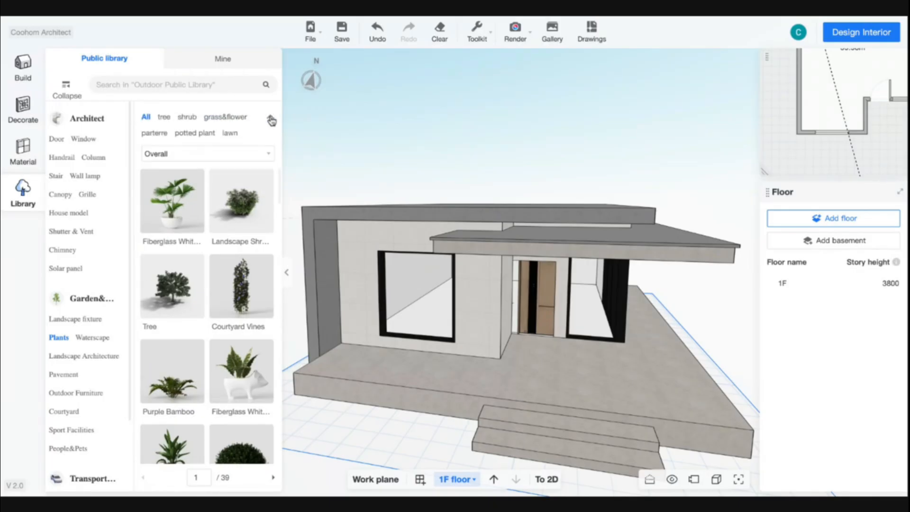
pyautogui.click(206, 134)
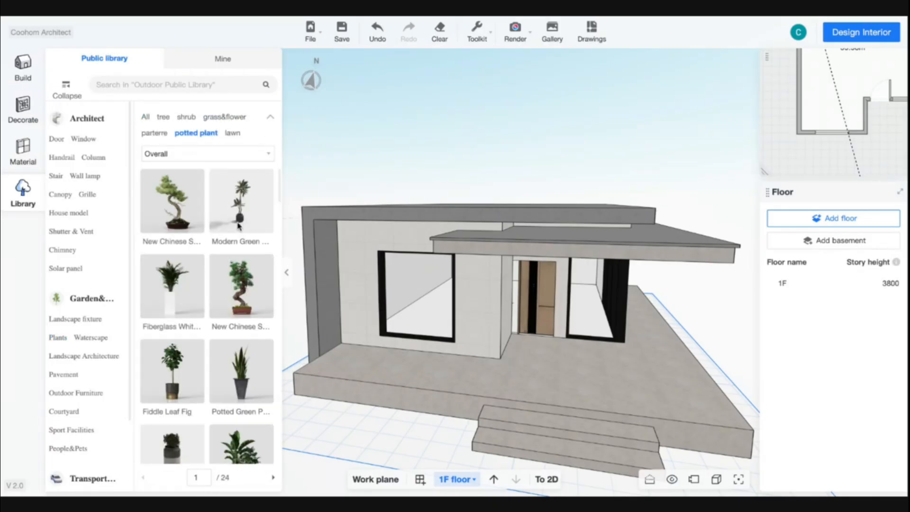
# Place a Paradise Bird potted plant on the front terrace beside the entrance steps.
pyautogui.scroll(-5, 214, 375)
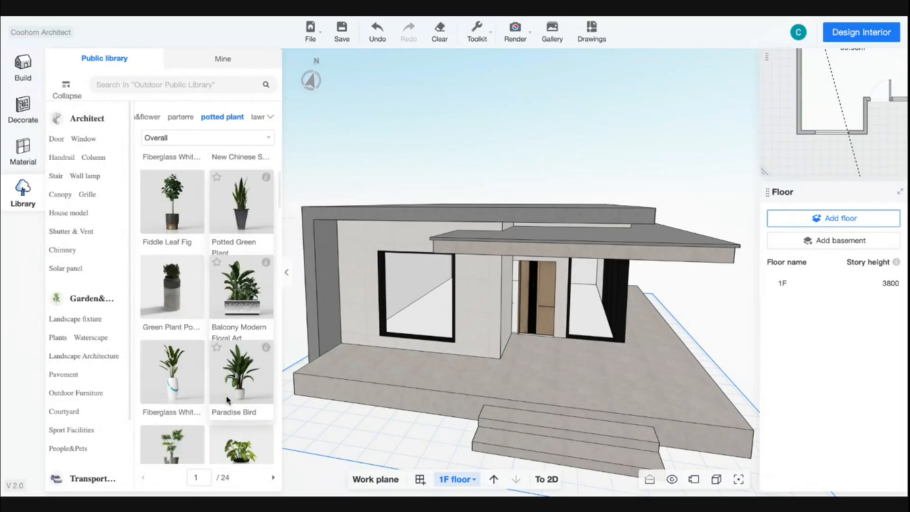
pyautogui.scroll(-10, 228, 400)
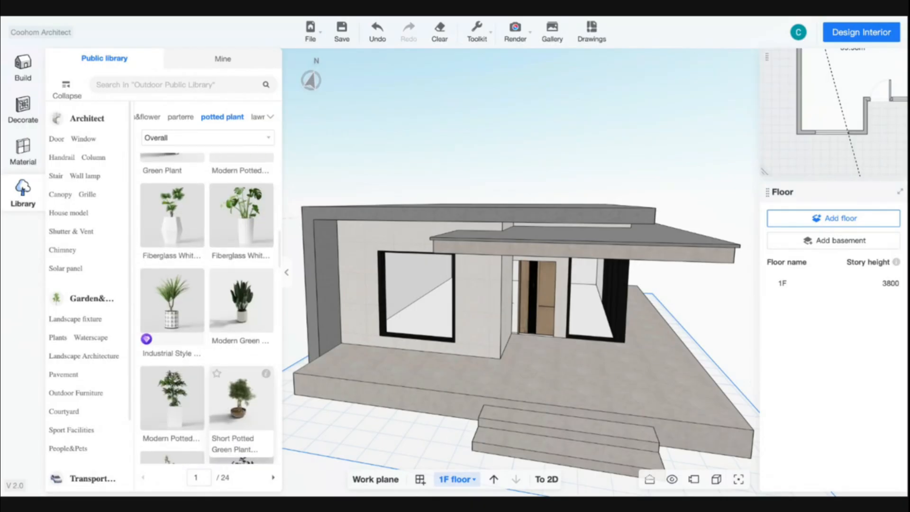
pyautogui.scroll(-8, 208, 308)
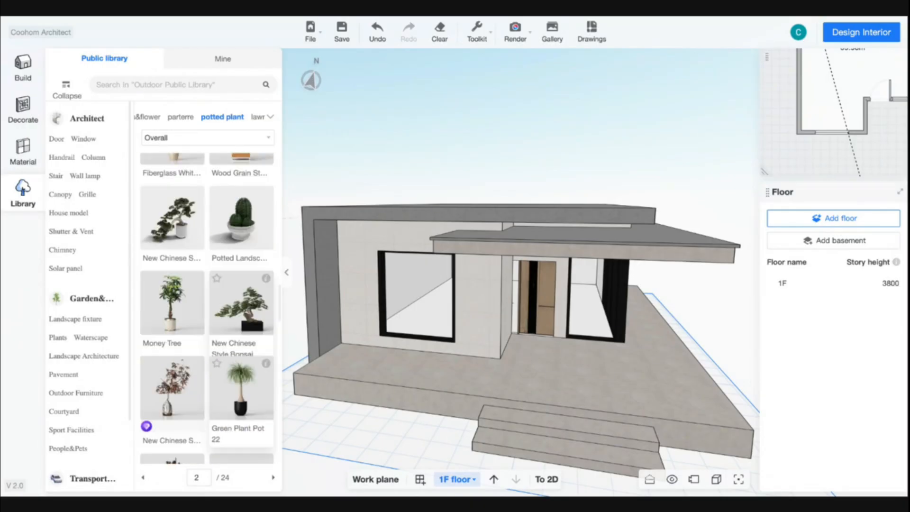
pyautogui.scroll(6, 241, 370)
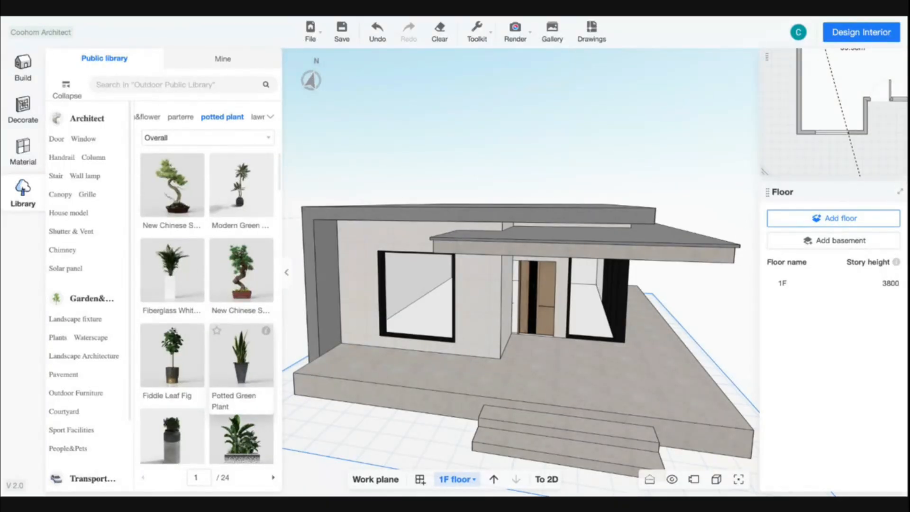
pyautogui.scroll(-5, 242, 370)
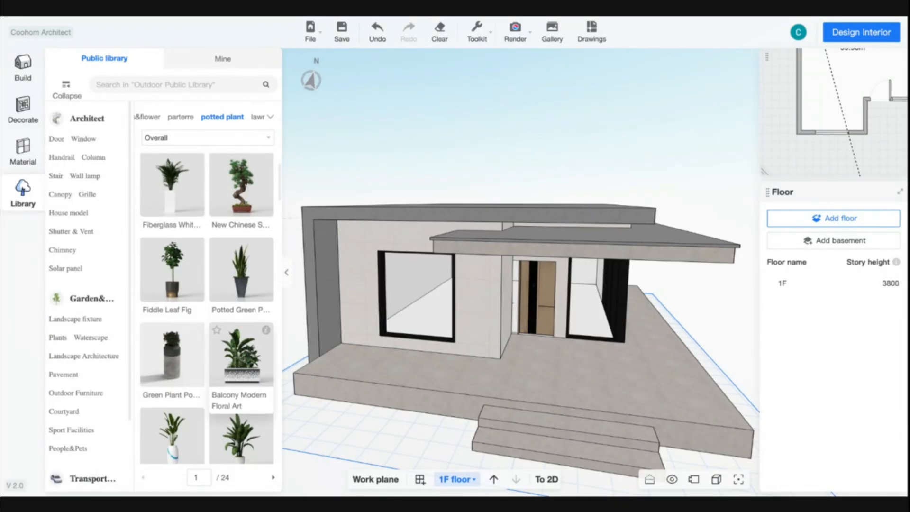
pyautogui.click(250, 330)
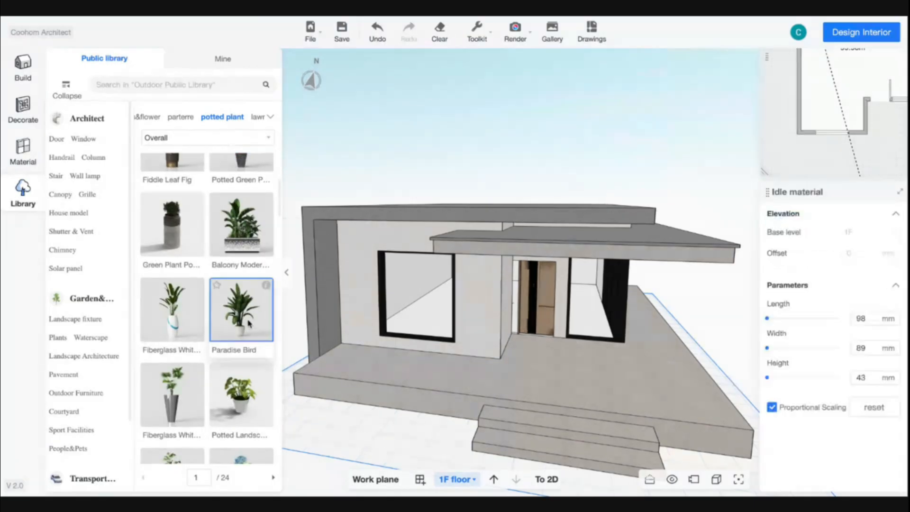
pyautogui.click(466, 402)
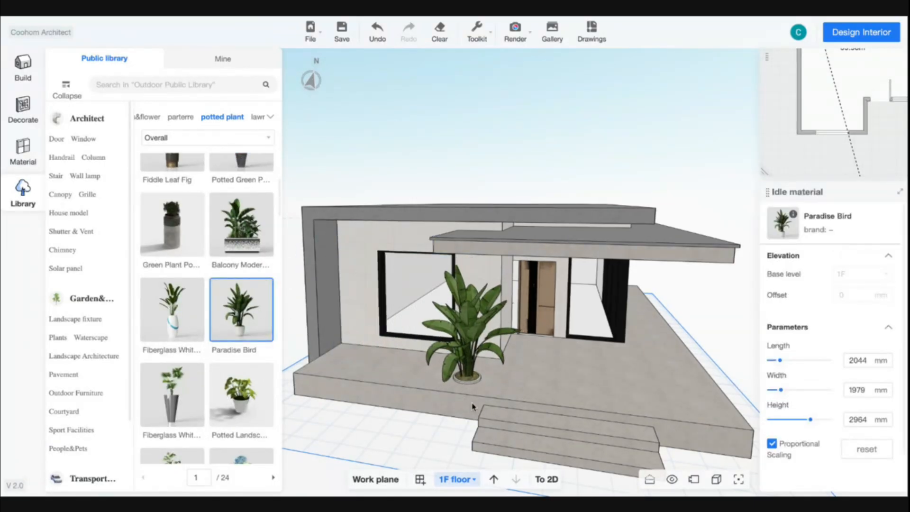
pyautogui.click(475, 403)
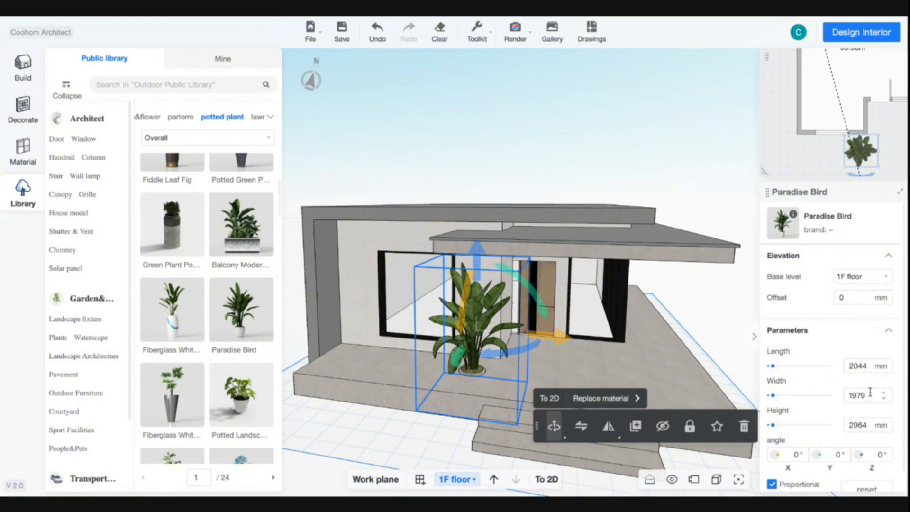
# Set the Paradise Bird plant's length to 1000 mm with proportional scaling and its elevation offset to 500 mm.
pyautogui.click(864, 369)
pyautogui.write('1000')
pyautogui.press('Return')
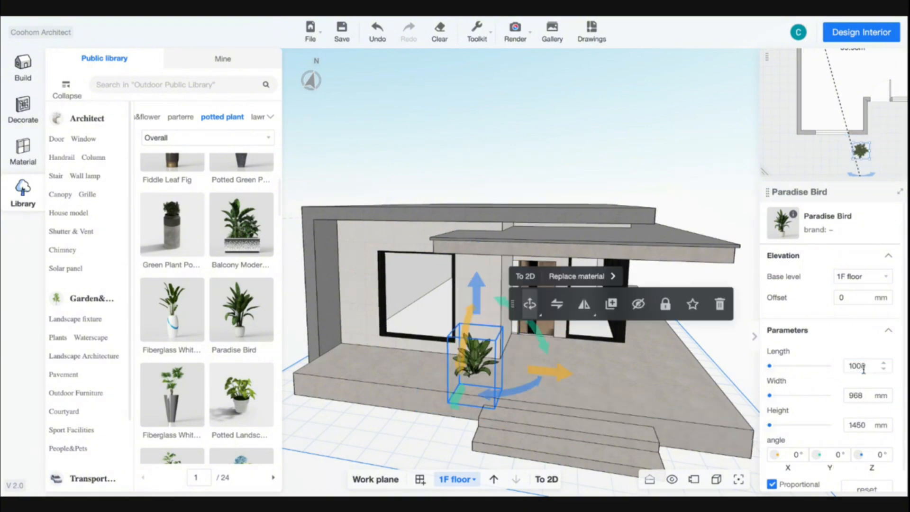
pyautogui.click(854, 296)
pyautogui.write('5')
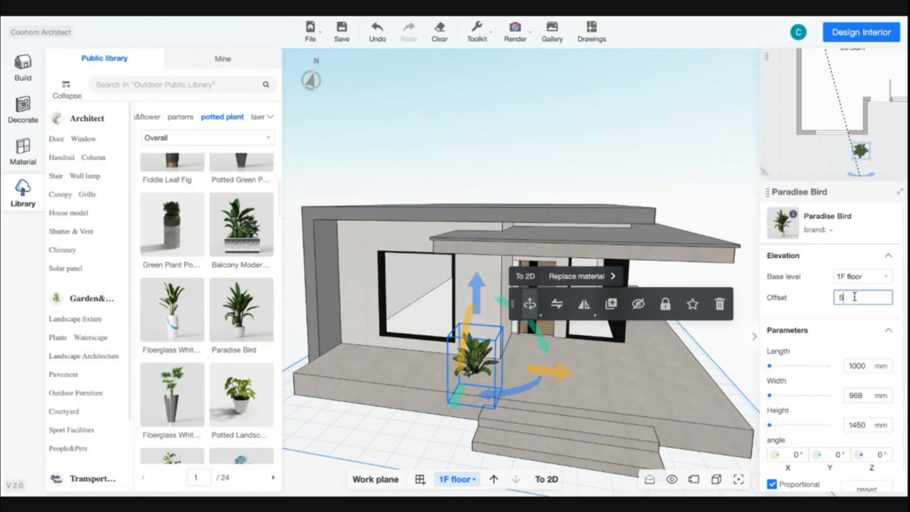
pyautogui.write('00')
pyautogui.press('Return')
# Move the Paradise Bird plant back against the front wall, between the window and the entrance recess.
pyautogui.press('a')
pyautogui.press('w')
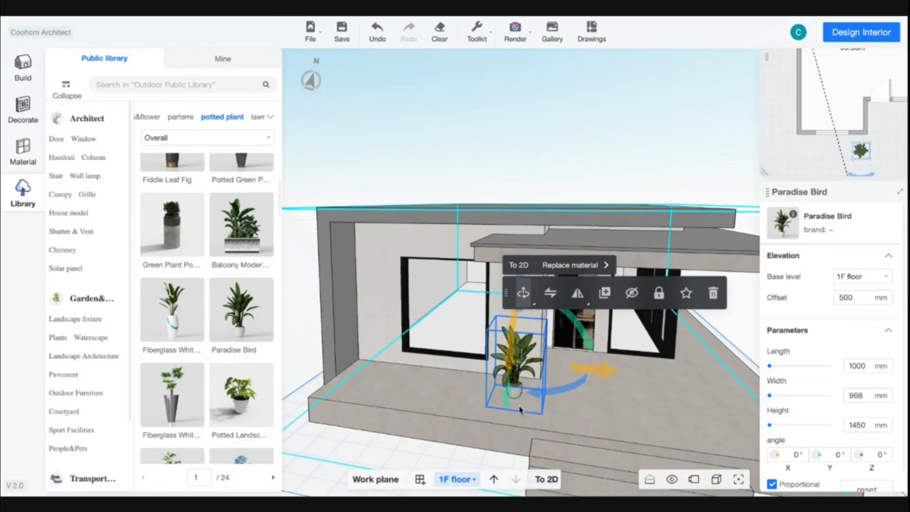
pyautogui.moveTo(618, 409); pyautogui.dragTo(428, 387)
pyautogui.press('a')
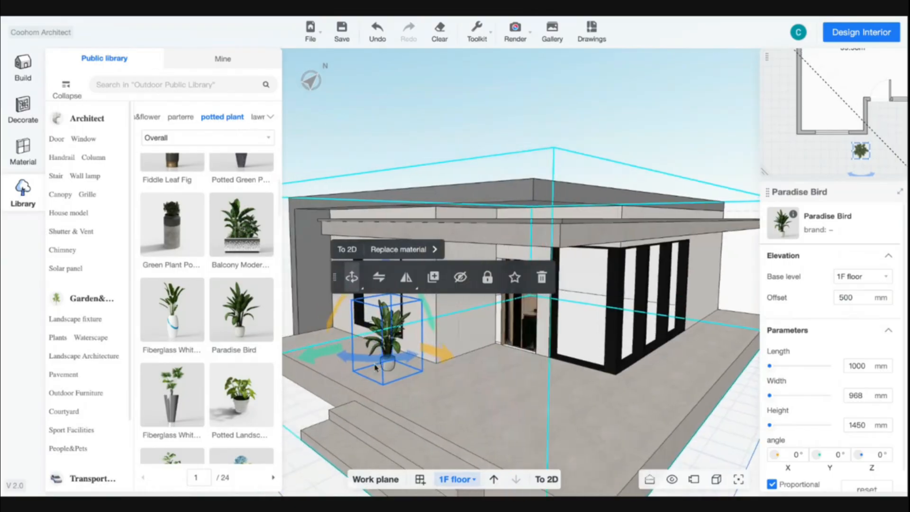
pyautogui.moveTo(358, 356); pyautogui.dragTo(381, 352)
pyautogui.moveTo(396, 398); pyautogui.dragTo(459, 432)
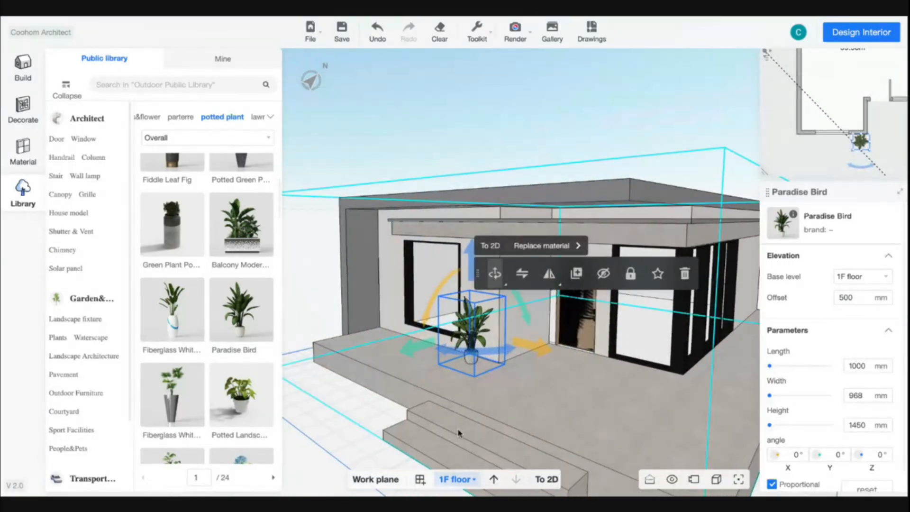
pyautogui.moveTo(358, 383); pyautogui.dragTo(465, 393)
# Duplicate the Paradise Bird plant and place the copy on the other side of the front window.
pyautogui.click(678, 349)
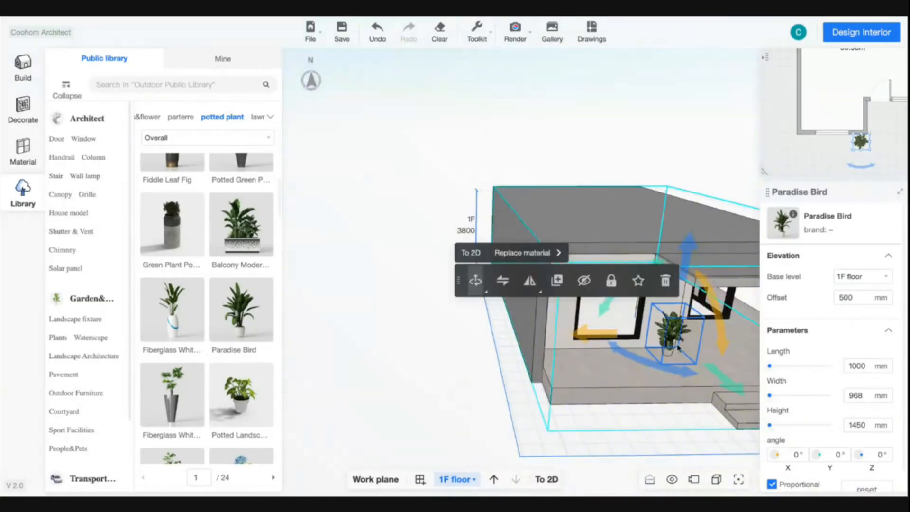
pyautogui.click(607, 357)
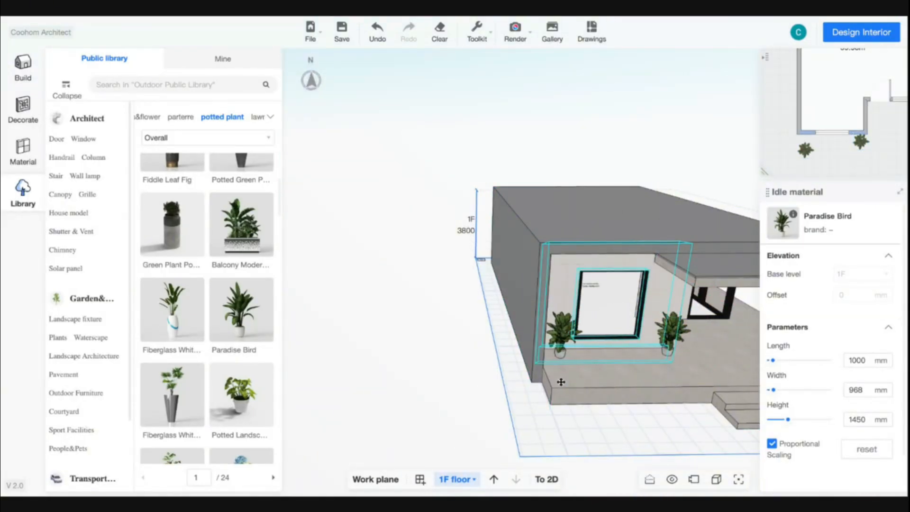
pyautogui.click(564, 415)
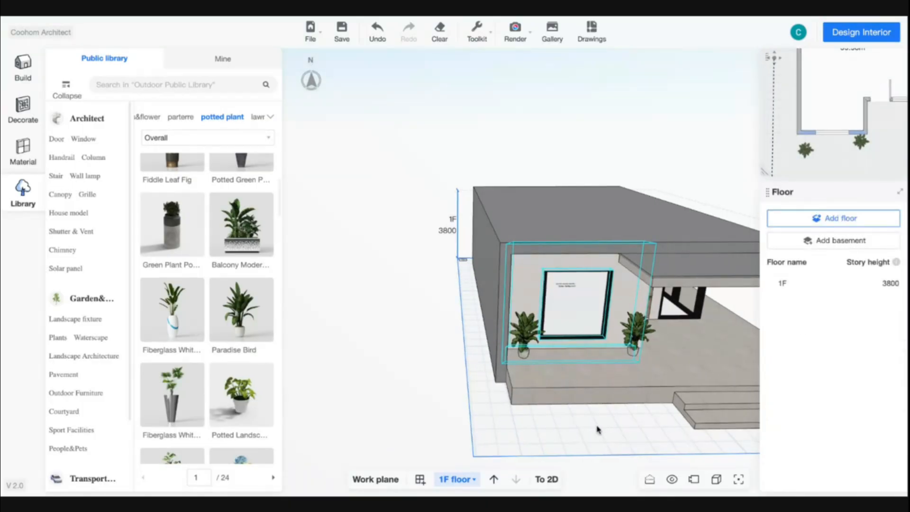
# Set the copied plant's elevation offset to 500 mm and align it against the front wall beside the window.
pyautogui.moveTo(597, 430); pyautogui.dragTo(522, 402)
pyautogui.click(421, 329)
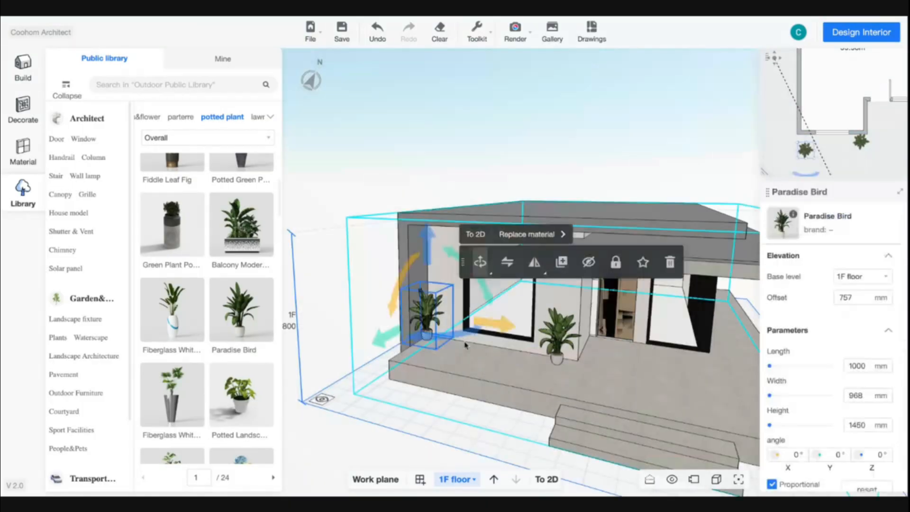
pyautogui.moveTo(499, 325); pyautogui.dragTo(511, 327)
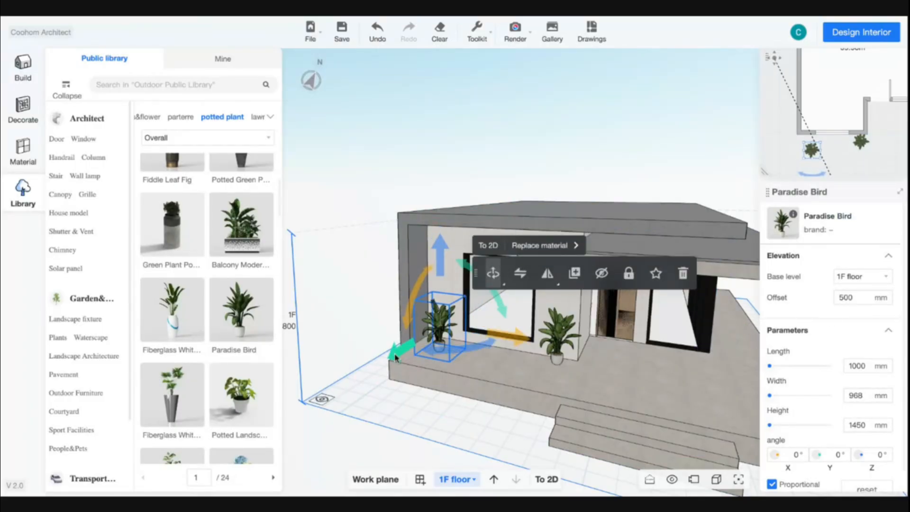
pyautogui.moveTo(396, 358); pyautogui.dragTo(411, 351)
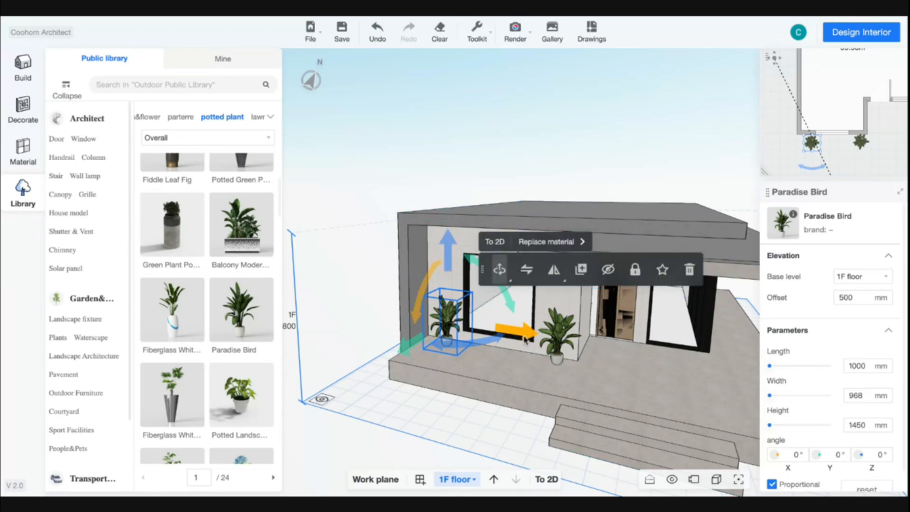
pyautogui.moveTo(519, 333); pyautogui.dragTo(512, 332)
# Browse the Pavement section of the public library and show its flagging category, with the whole house front in view.
pyautogui.moveTo(435, 444); pyautogui.dragTo(436, 419, button='right')
pyautogui.moveTo(435, 417)
pyautogui.mouseDown()
pyautogui.moveTo(420, 422)
pyautogui.moveTo(485, 425)
pyautogui.moveTo(428, 416)
pyautogui.mouseUp()
pyautogui.press('d')
pyautogui.press('s')
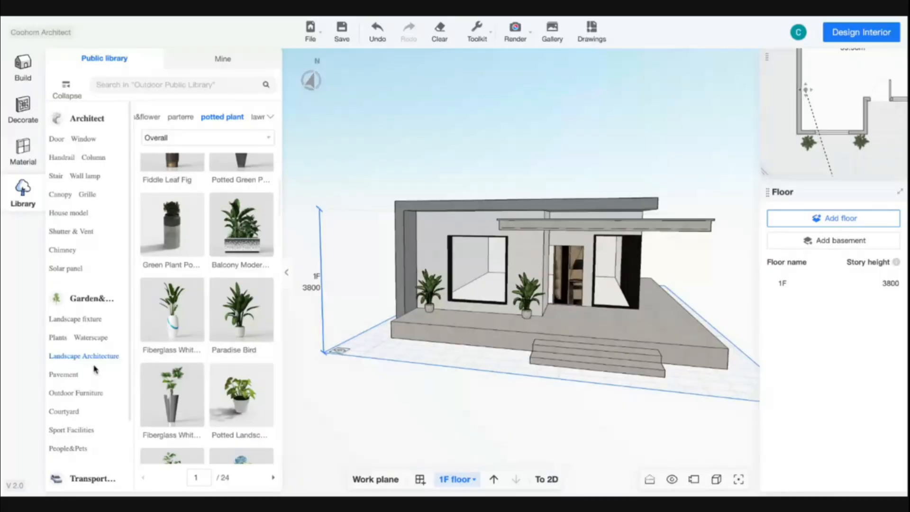
pyautogui.click(65, 375)
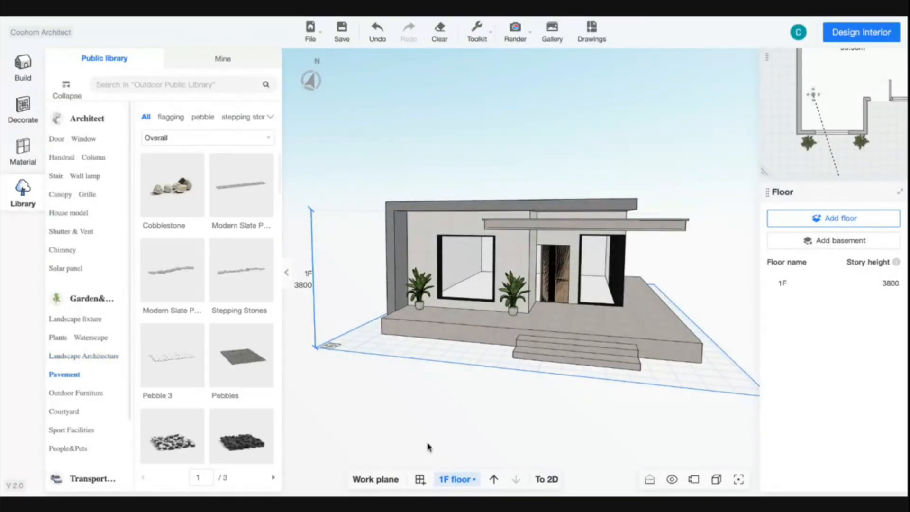
pyautogui.scroll(-3, 254, 258)
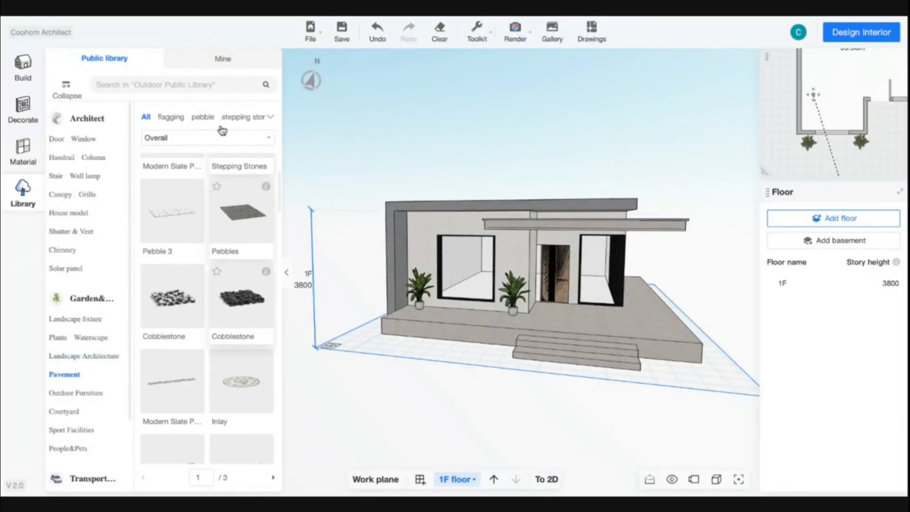
pyautogui.click(252, 118)
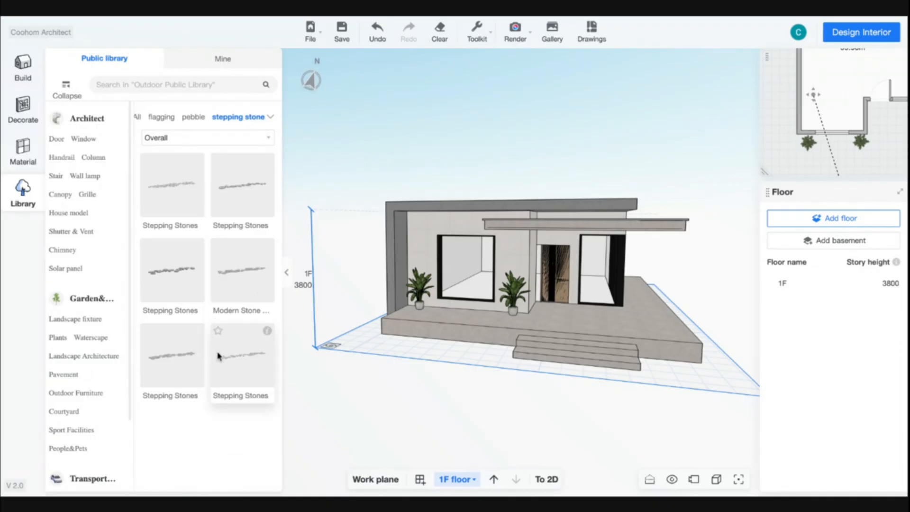
pyautogui.click(171, 120)
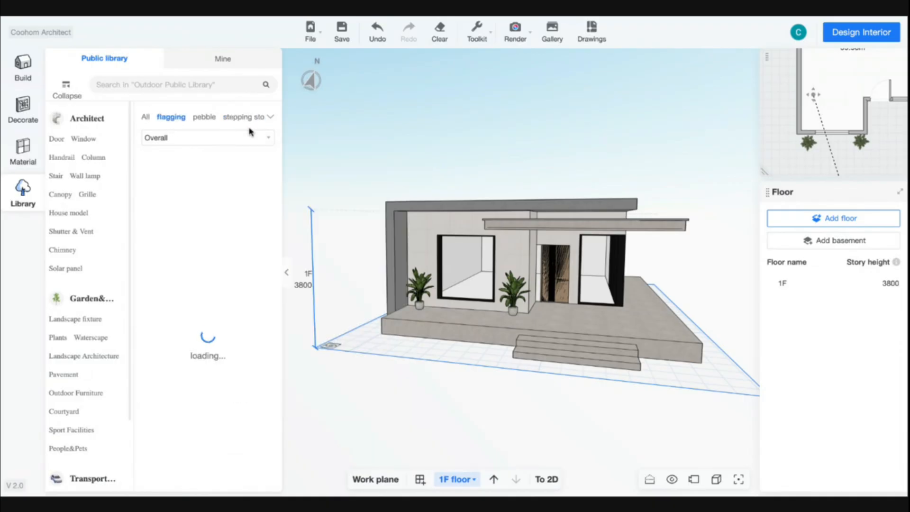
# Place the Modern Courtyard Stone paving on the ground in front of the entrance steps.
pyautogui.scroll(-5, 253, 355)
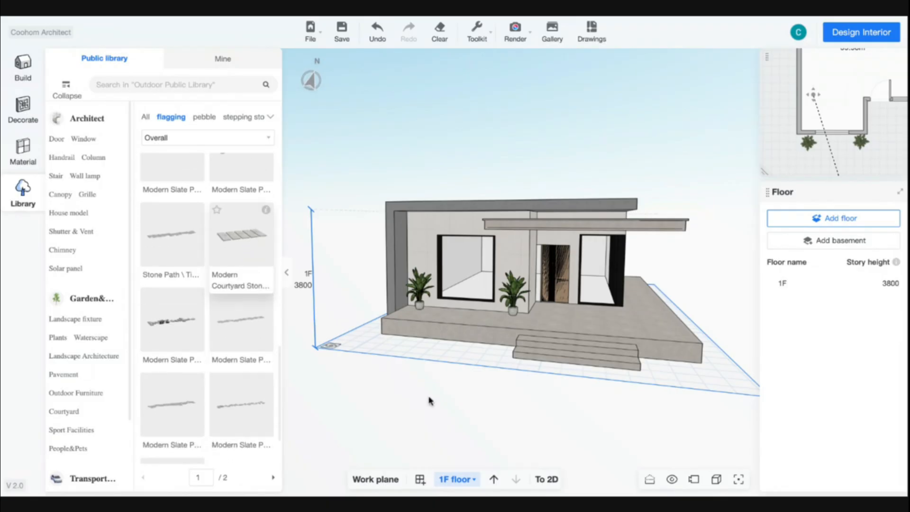
pyautogui.scroll(-5, 429, 400)
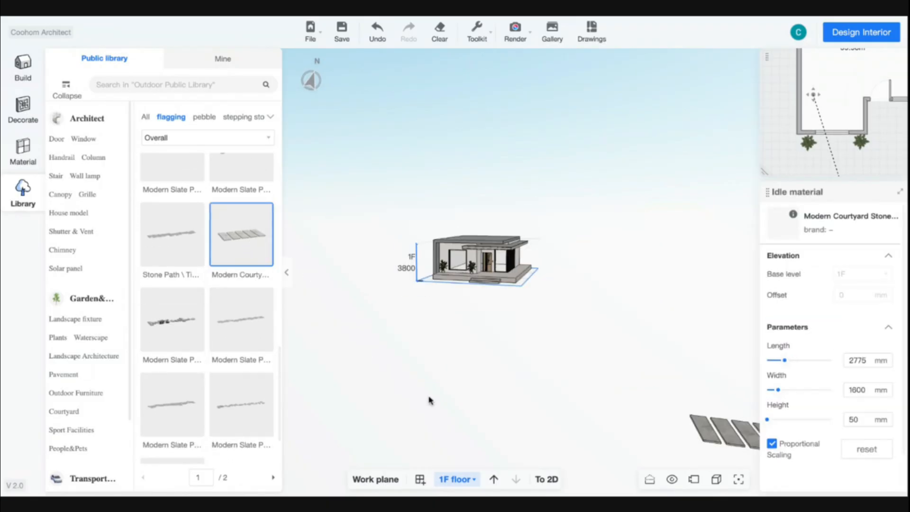
pyautogui.click(483, 291)
pyautogui.moveTo(589, 336); pyautogui.dragTo(481, 372)
pyautogui.scroll(5, 393, 326)
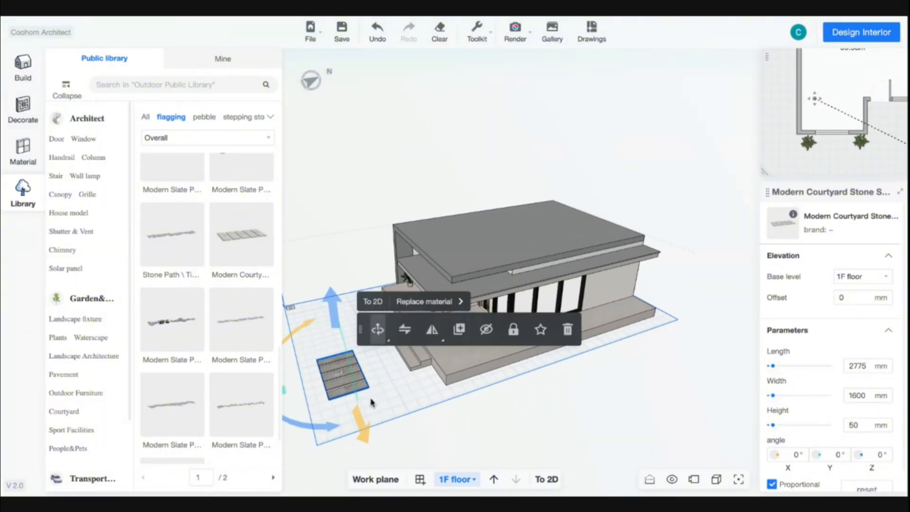
# Set the courtyard stone paving's length to 3000 mm with proportional scaling.
pyautogui.scroll(3, 370, 426)
pyautogui.scroll(6, 367, 455)
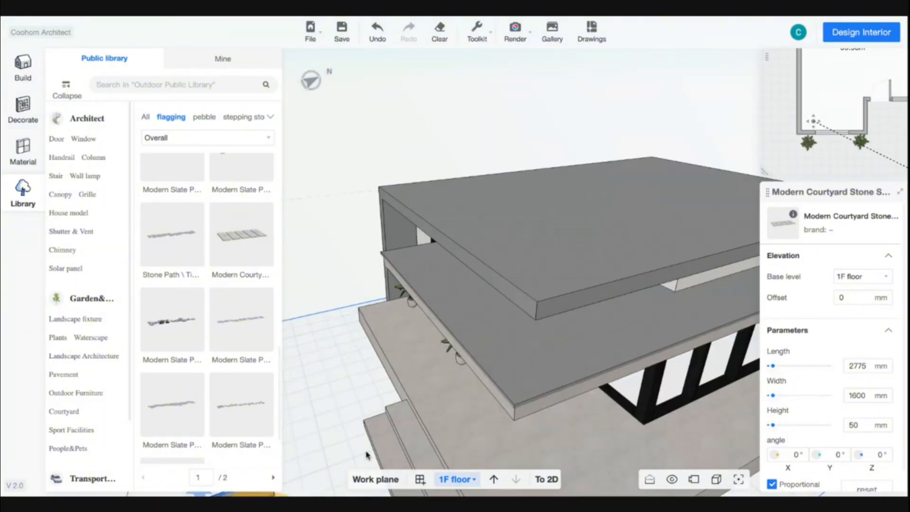
pyautogui.scroll(-8, 521, 285)
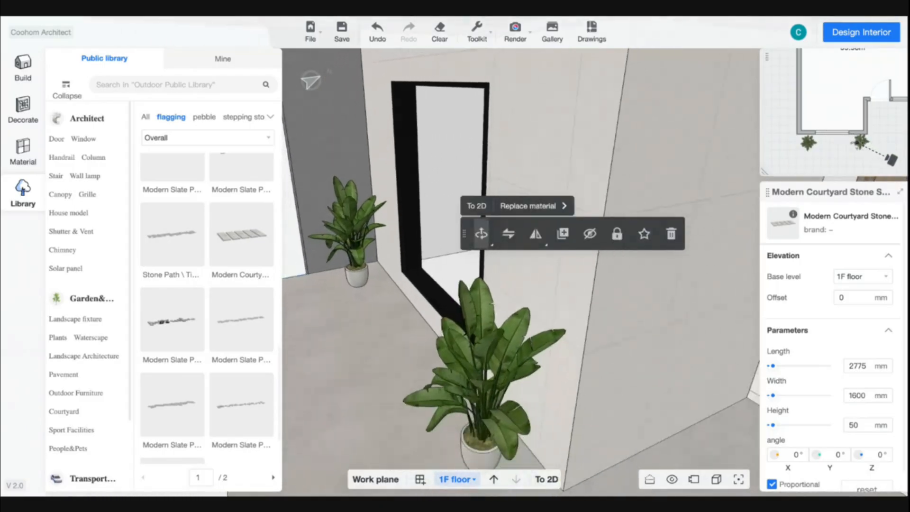
pyautogui.scroll(-5, 707, 414)
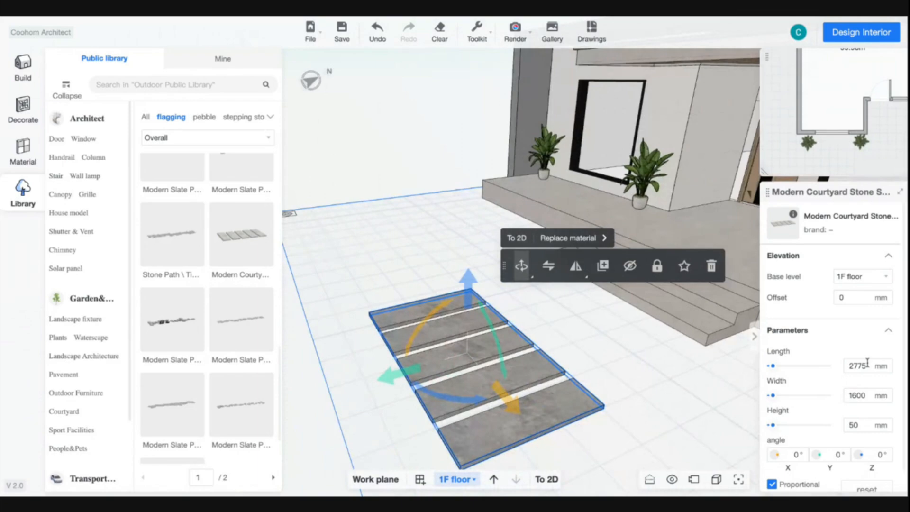
pyautogui.click(430, 376)
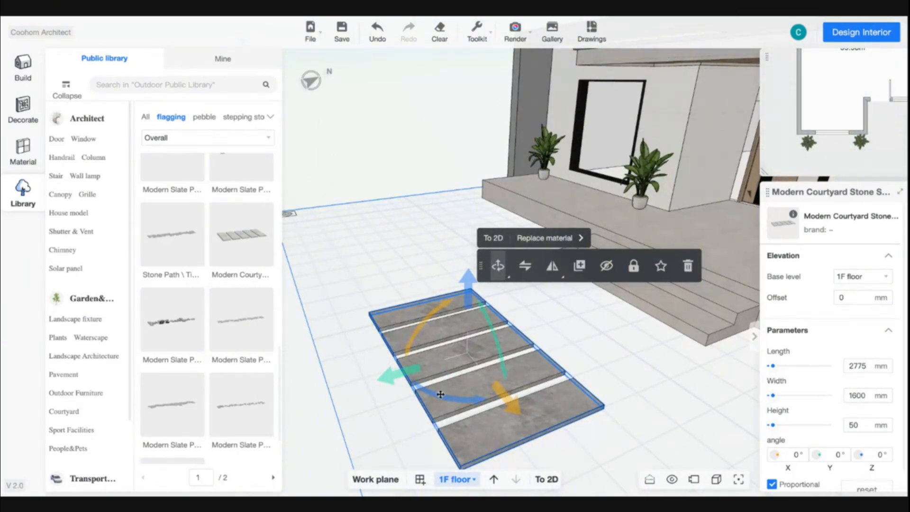
pyautogui.moveTo(437, 398); pyautogui.dragTo(463, 385)
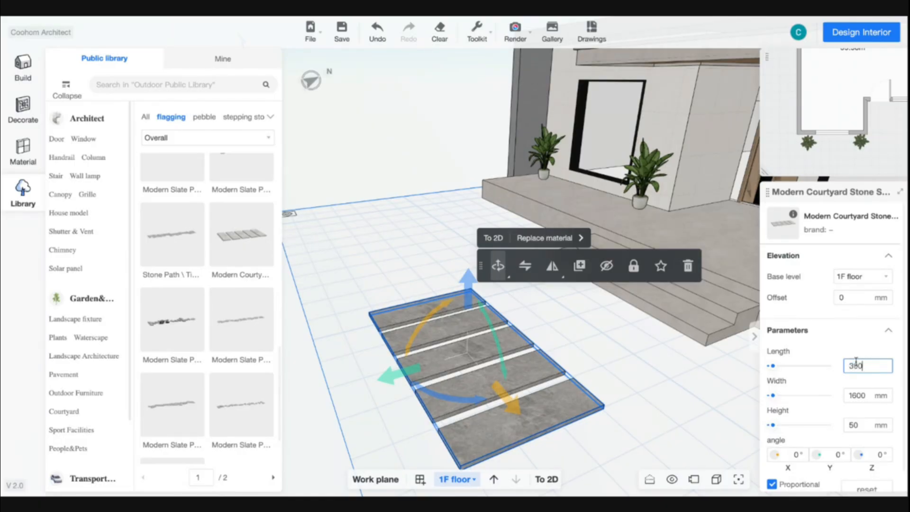
pyautogui.press('Return')
# Move the stone paving so it is centred on the entrance steps and sits close to the lowest step.
pyautogui.press('a')
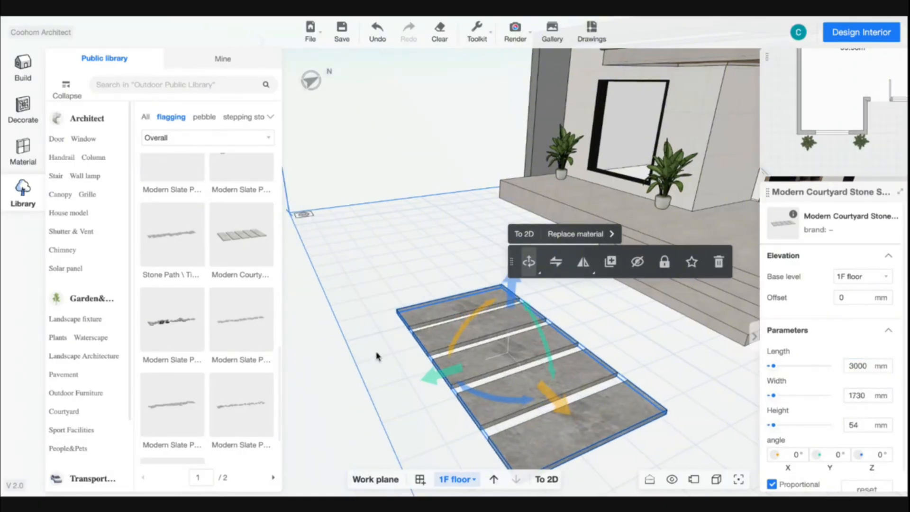
pyautogui.moveTo(376, 356); pyautogui.dragTo(422, 342)
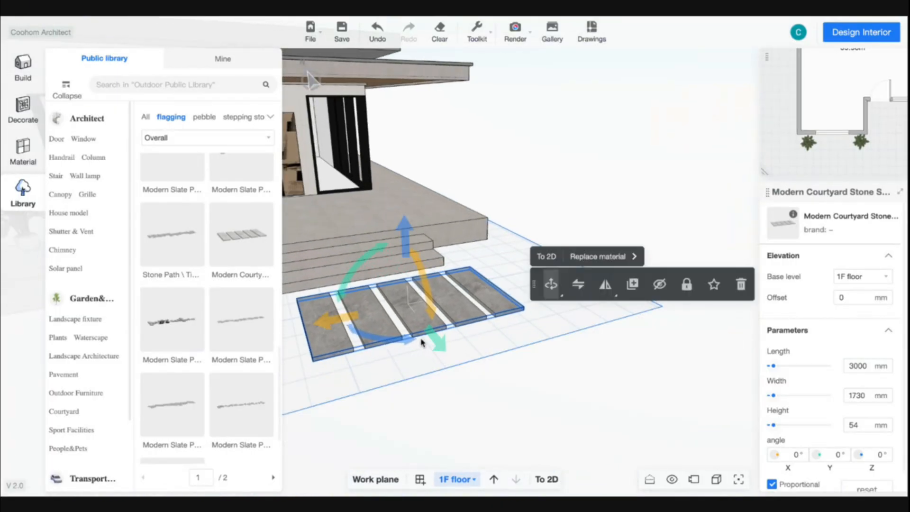
pyautogui.moveTo(335, 319); pyautogui.dragTo(308, 324)
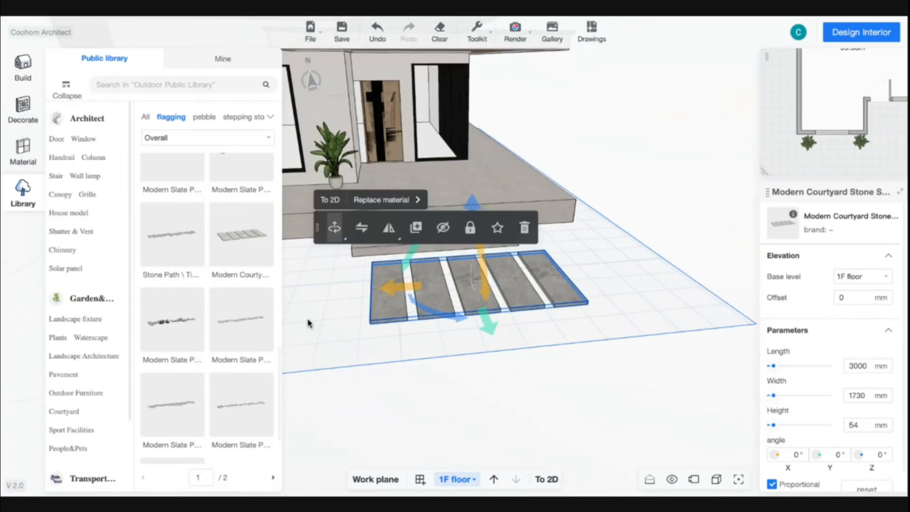
pyautogui.moveTo(400, 292); pyautogui.dragTo(391, 294)
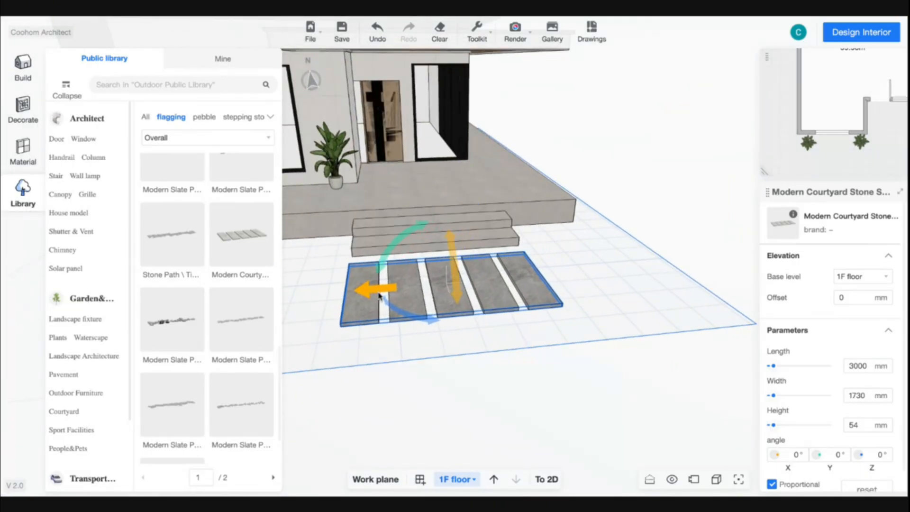
pyautogui.press('w')
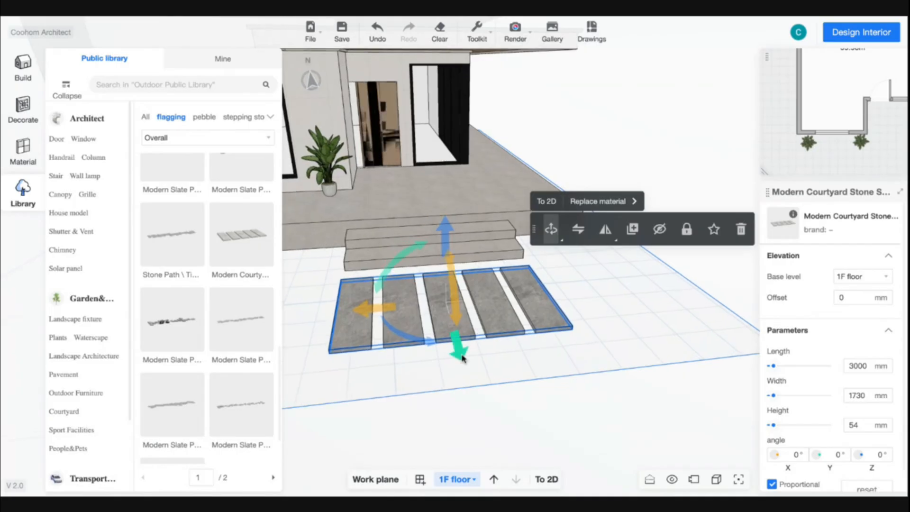
pyautogui.moveTo(463, 359); pyautogui.dragTo(456, 346)
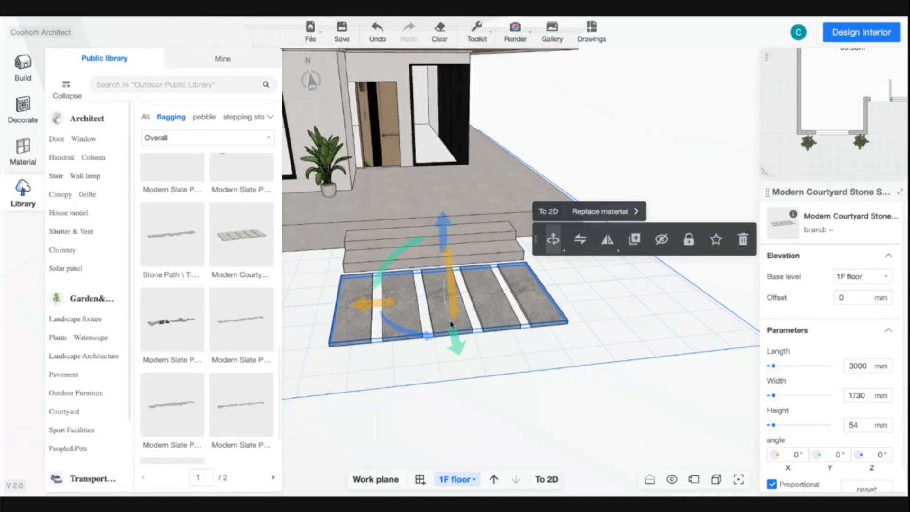
pyautogui.moveTo(385, 308); pyautogui.dragTo(385, 308)
# Deselect the paving and show the Vehicle category of the public library, with the ground before the terrace in view.
pyautogui.press('s')
pyautogui.click(581, 366)
pyautogui.moveTo(563, 363); pyautogui.dragTo(504, 351)
pyautogui.press('s')
pyautogui.press('a')
pyautogui.press('w')
pyautogui.press('w')
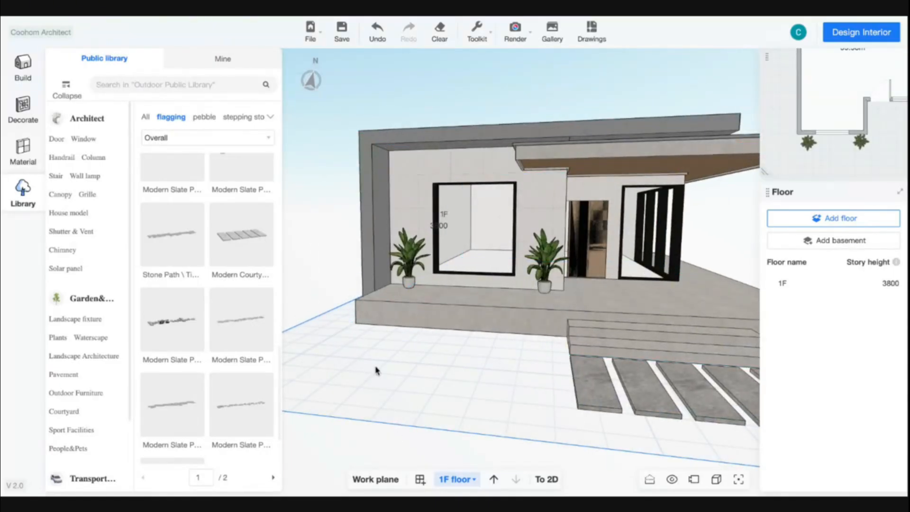
pyautogui.scroll(-2, 72, 458)
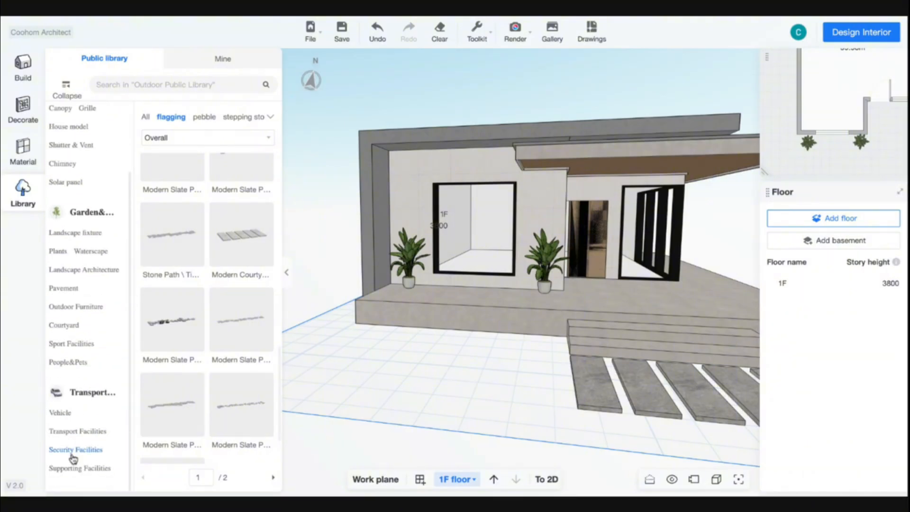
pyautogui.click(61, 412)
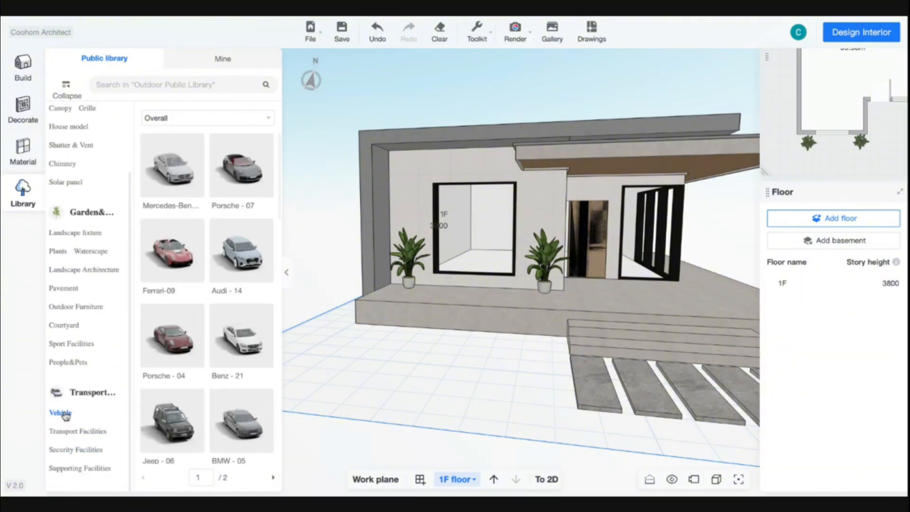
# Place the Porsche - 07 car on the ground in front of the terrace, beside the stone paving.
pyautogui.click(238, 178)
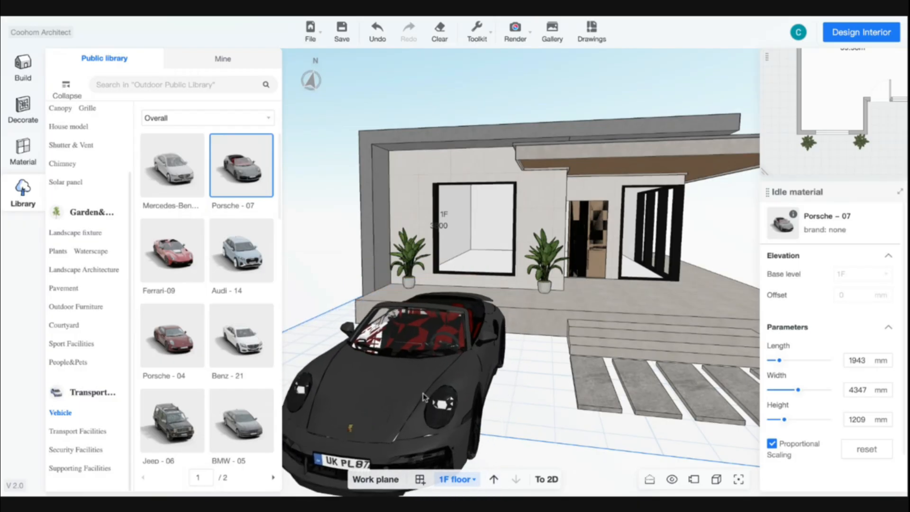
pyautogui.click(424, 397)
pyautogui.scroll(-5, 577, 422)
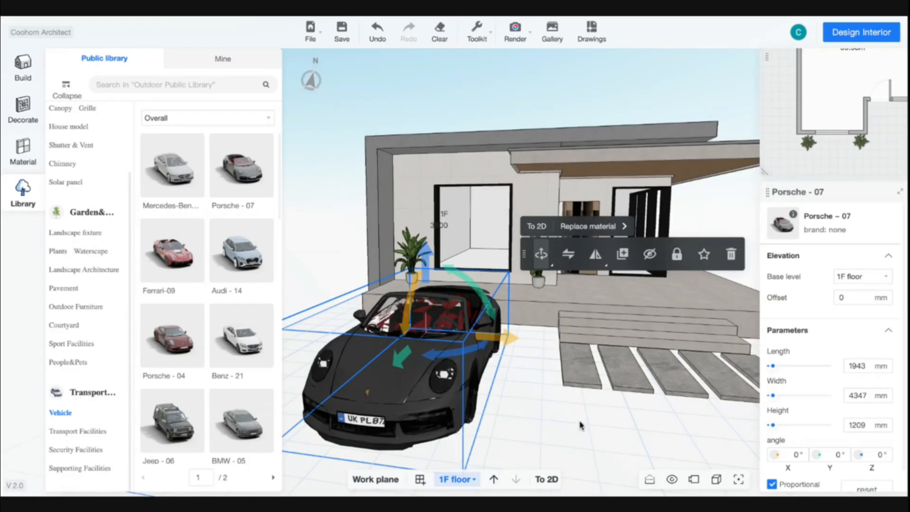
# Save the plan and shift the Porsche - 07 car slightly away from the stone paving.
pyautogui.click(581, 427)
pyautogui.moveTo(638, 424); pyautogui.dragTo(510, 403)
pyautogui.scroll(-4, 569, 420)
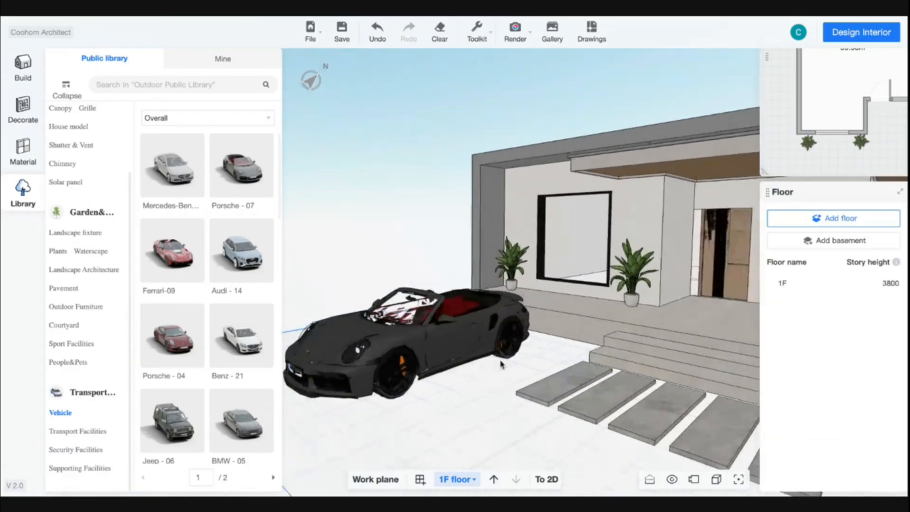
pyautogui.click(442, 372)
pyautogui.hotkey('ctrl', 's')
pyautogui.moveTo(370, 366); pyautogui.dragTo(348, 355)
pyautogui.moveTo(539, 407); pyautogui.dragTo(520, 406, button='right')
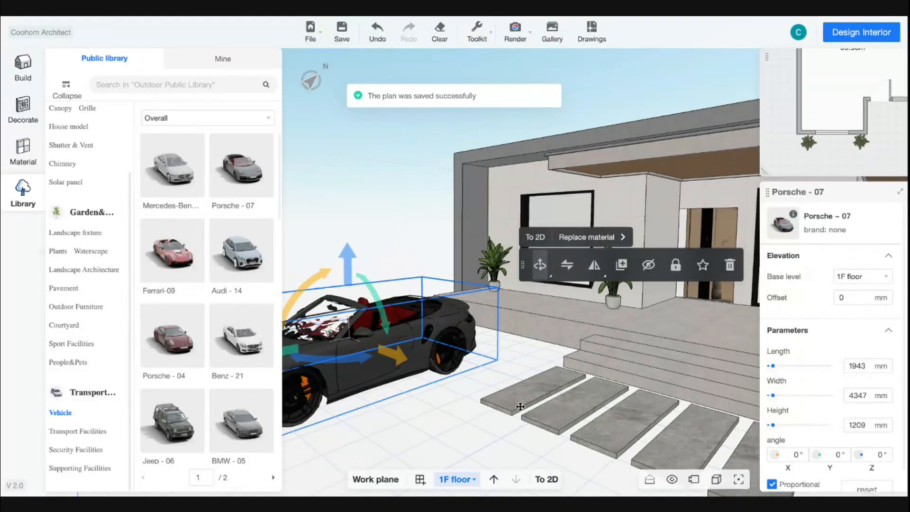
# Show the shrub plants of the public library, with the ground before the terrace's front edge in view.
pyautogui.moveTo(520, 407); pyautogui.dragTo(477, 438)
pyautogui.scroll(6, 476, 439)
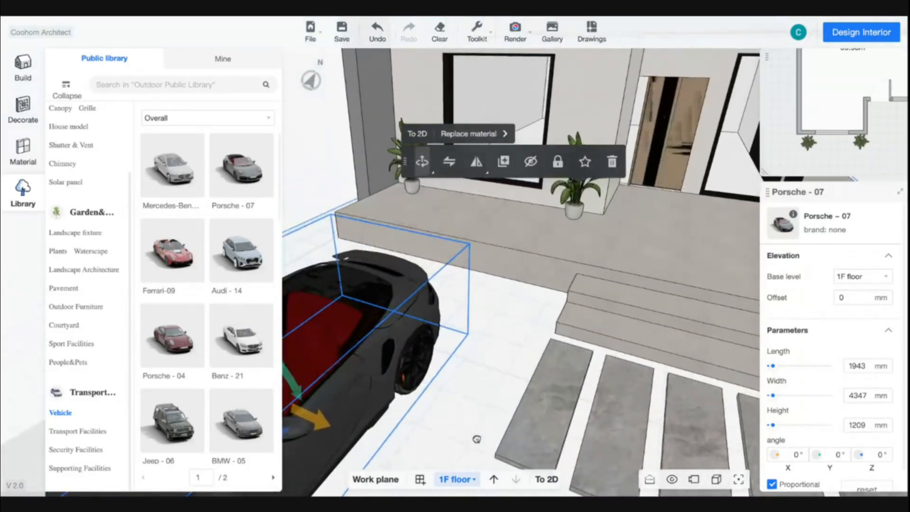
pyautogui.scroll(5, 413, 307)
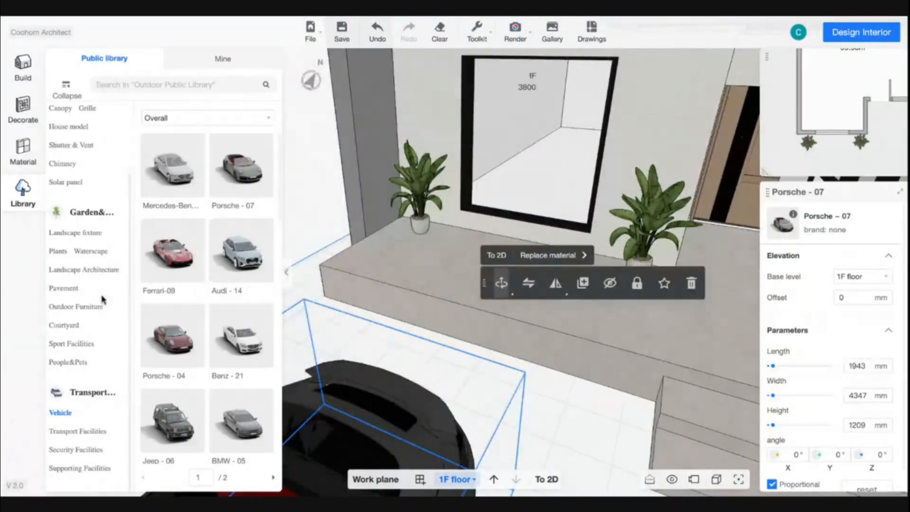
pyautogui.scroll(3, 102, 299)
pyautogui.click(75, 303)
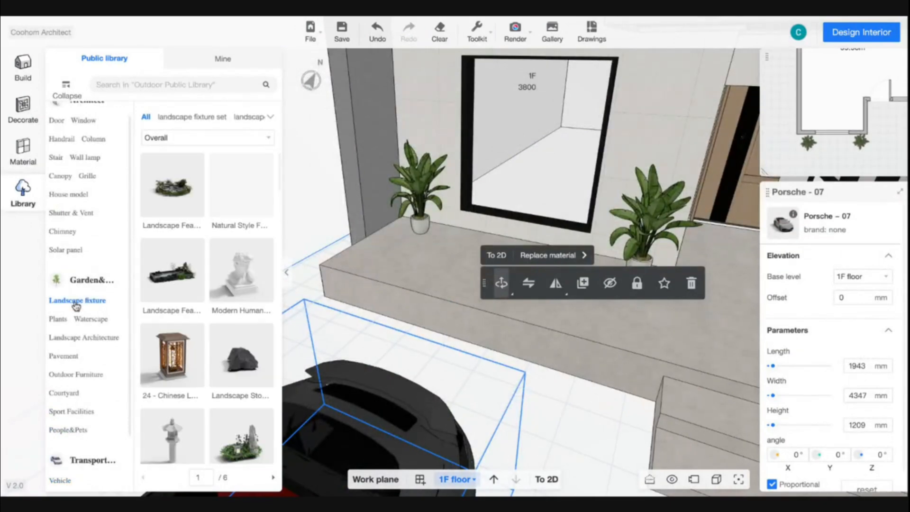
pyautogui.click(57, 319)
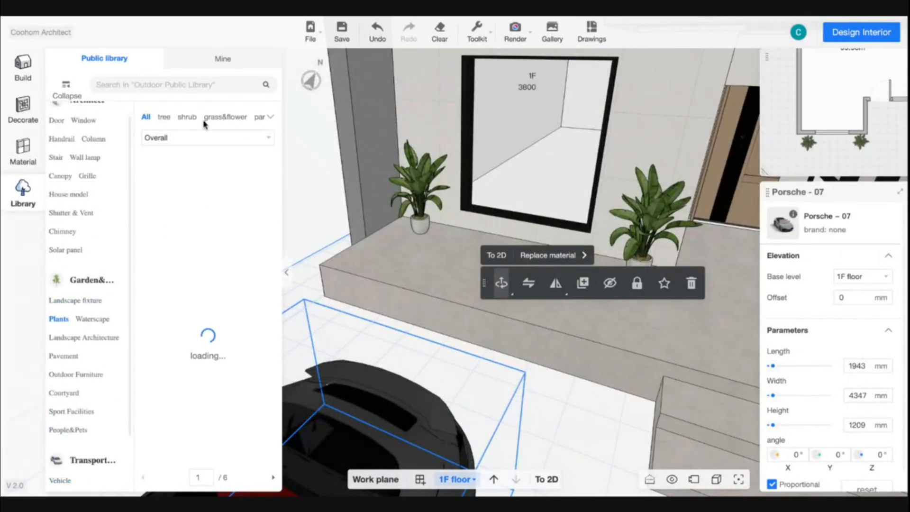
pyautogui.click(186, 118)
pyautogui.moveTo(348, 334); pyautogui.dragTo(390, 311)
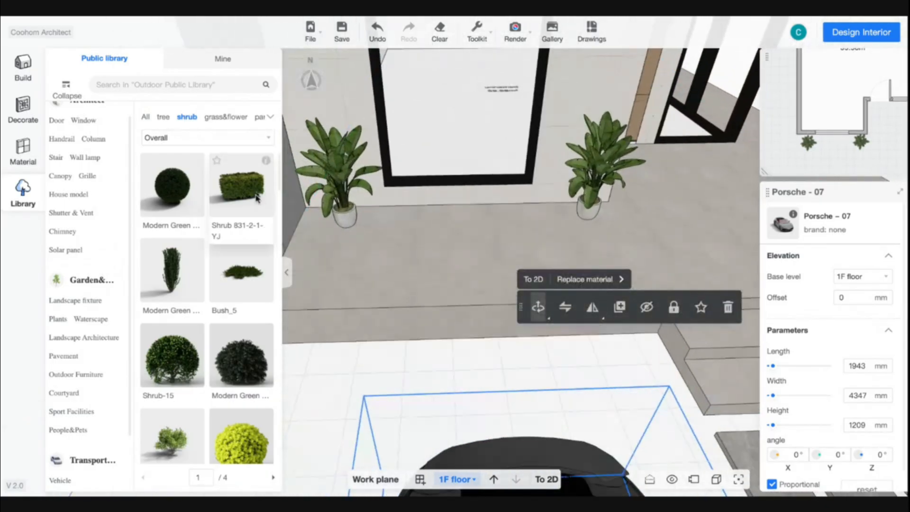
pyautogui.click(242, 187)
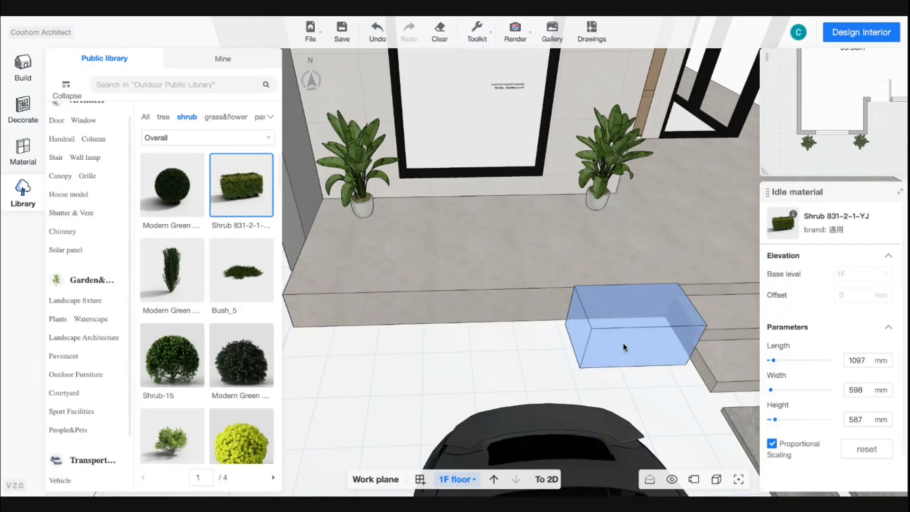
pyautogui.click(625, 346)
pyautogui.press('Escape')
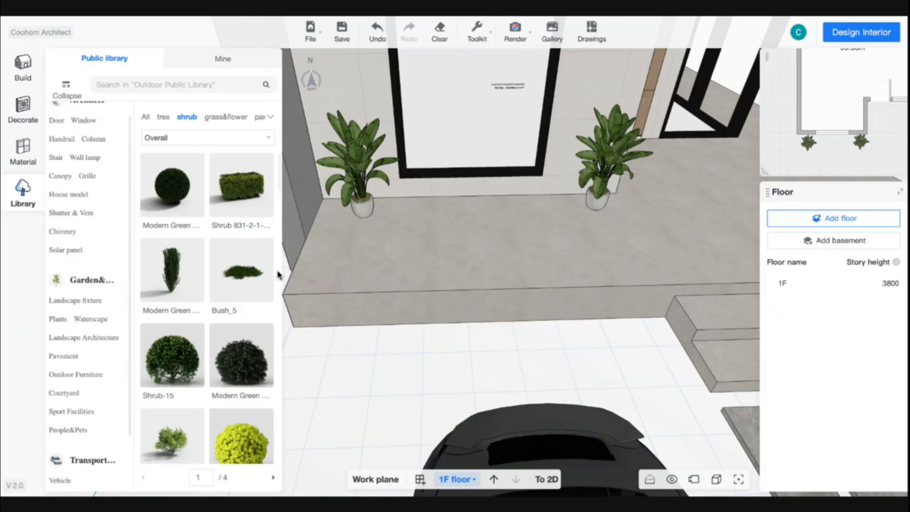
# Place Shrub-08 hedges end to end along the terrace's front edge, from the entrance steps to the house's corner.
pyautogui.scroll(-10, 213, 299)
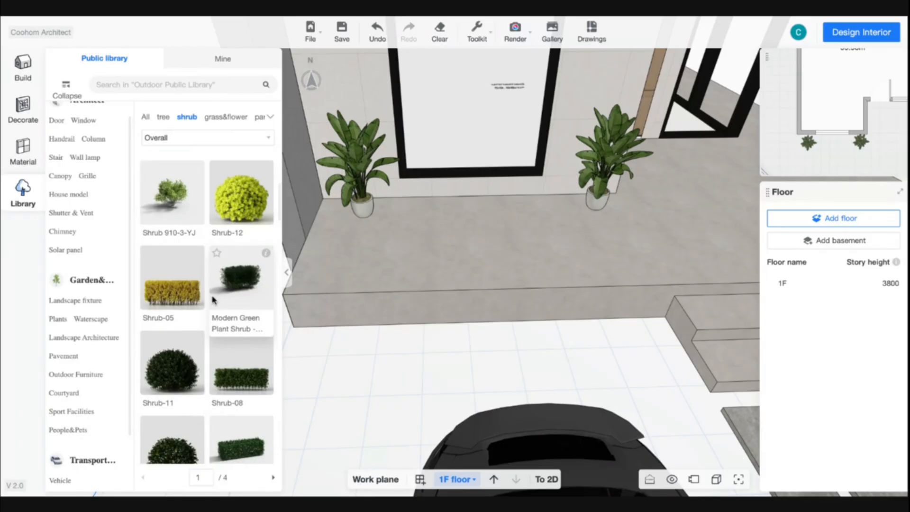
pyautogui.moveTo(238, 274); pyautogui.dragTo(581, 339)
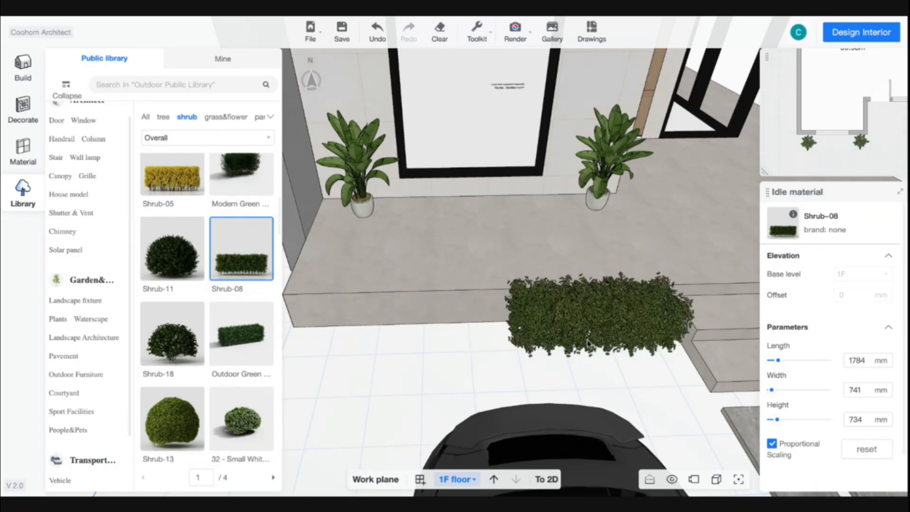
pyautogui.click(587, 344)
pyautogui.hotkey('ctrl', 'c')
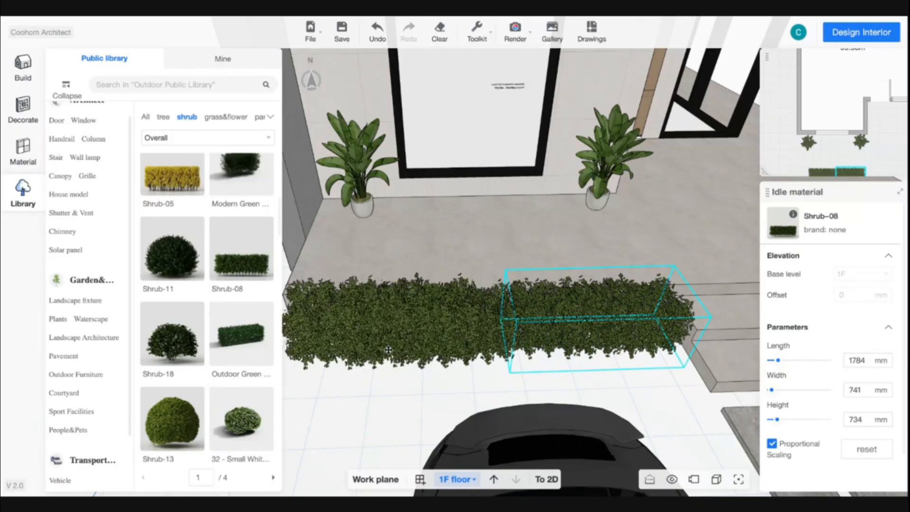
pyautogui.click(354, 354)
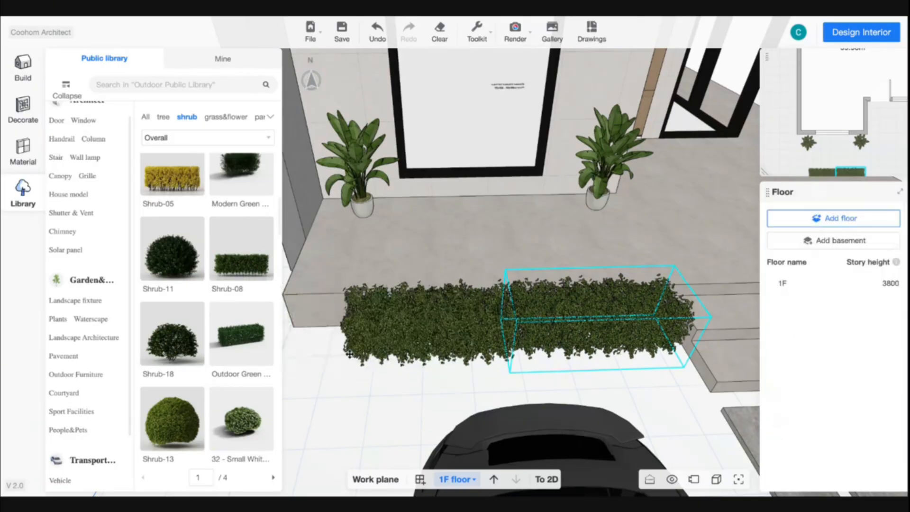
pyautogui.moveTo(365, 390); pyautogui.dragTo(459, 379)
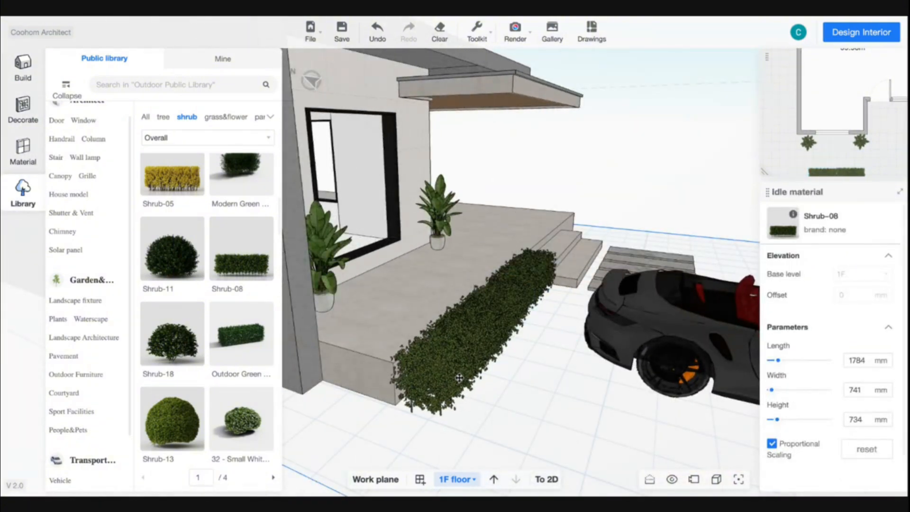
pyautogui.click(493, 383)
# Remove the Porsche - 07 car from the ground in front of the hedge.
pyautogui.moveTo(589, 411); pyautogui.dragTo(533, 363)
pyautogui.doubleClick(534, 363)
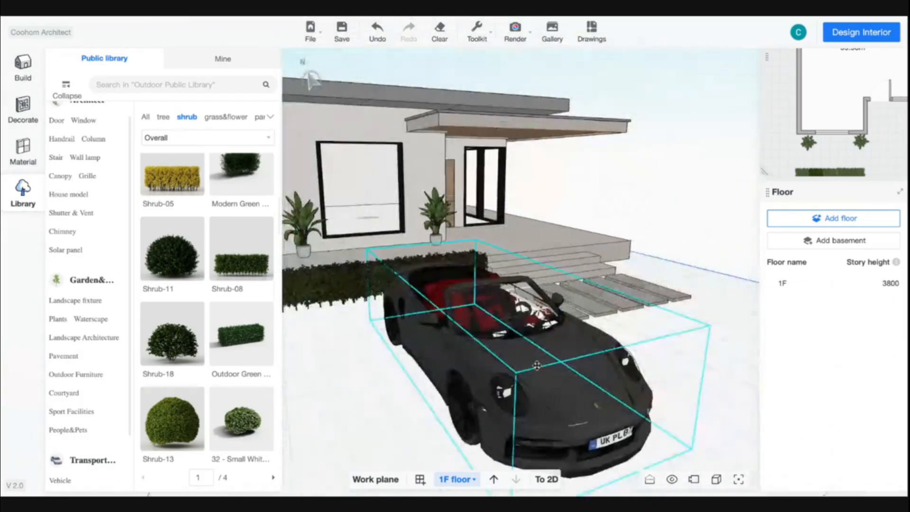
pyautogui.moveTo(502, 313); pyautogui.dragTo(451, 313)
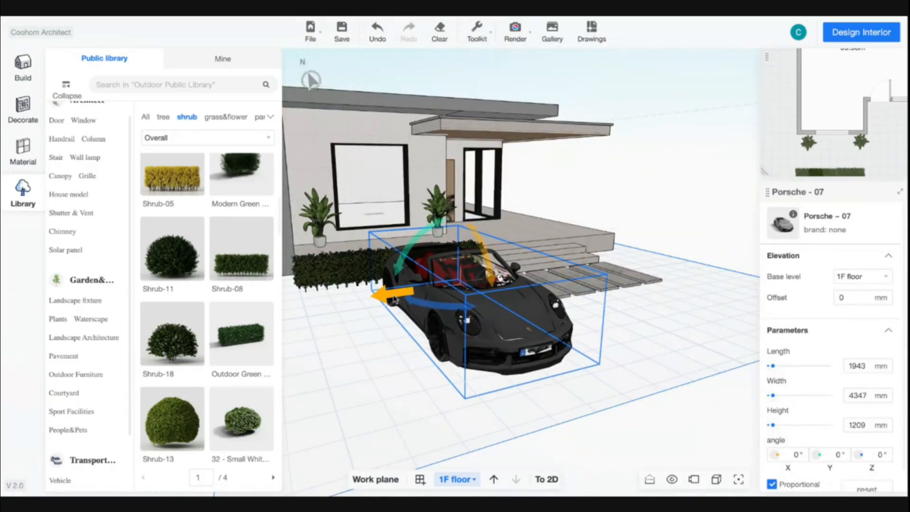
pyautogui.moveTo(381, 295); pyautogui.dragTo(379, 302)
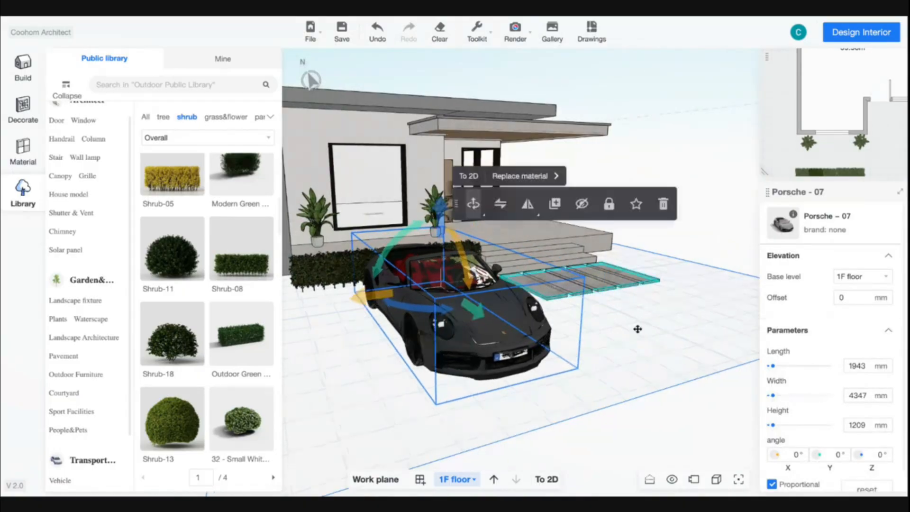
pyautogui.moveTo(637, 329); pyautogui.dragTo(623, 299)
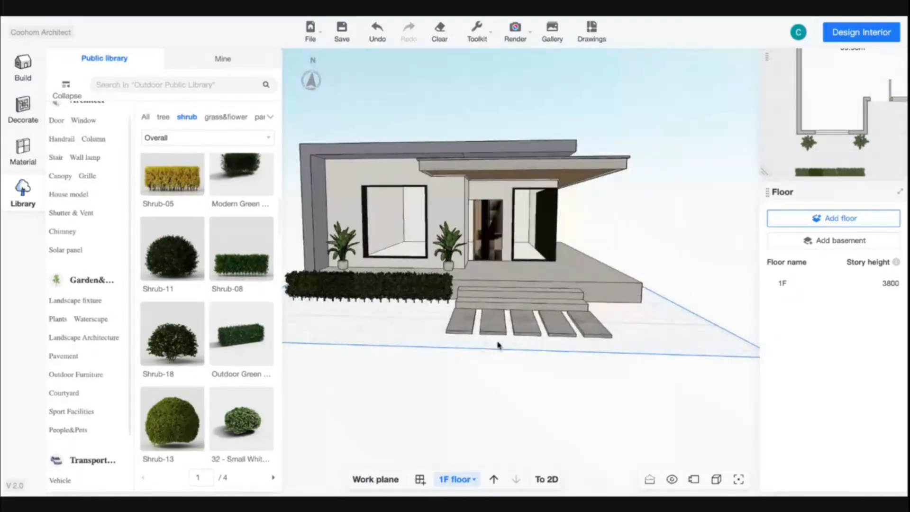
pyautogui.moveTo(664, 319); pyautogui.dragTo(640, 323)
pyautogui.press('d')
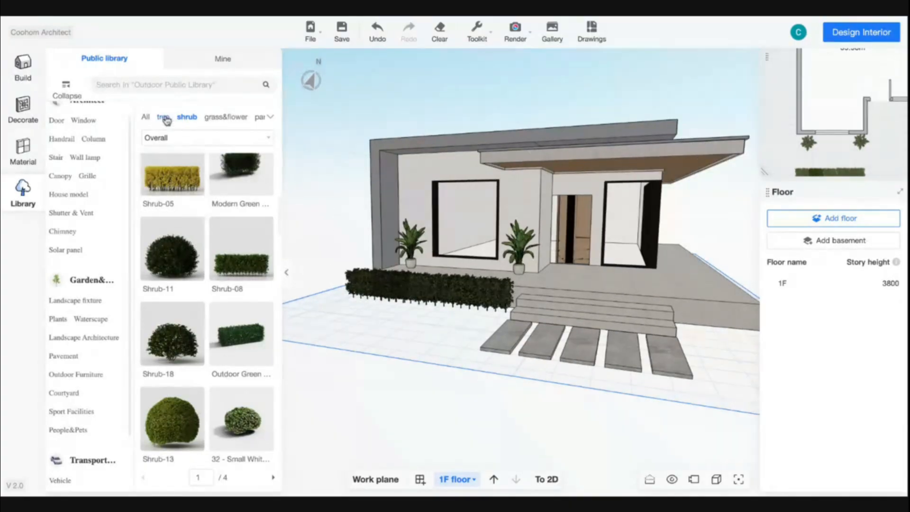
# Show the tree plants of the public library, with the whole house and its surrounding ground in view.
pyautogui.click(166, 119)
pyautogui.moveTo(396, 374); pyautogui.dragTo(423, 386)
pyautogui.press('a')
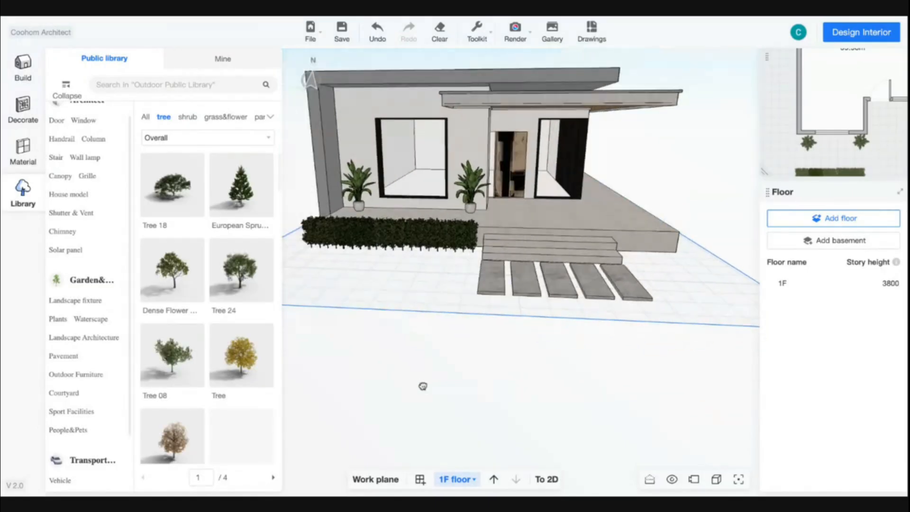
pyautogui.scroll(-10, 422, 386)
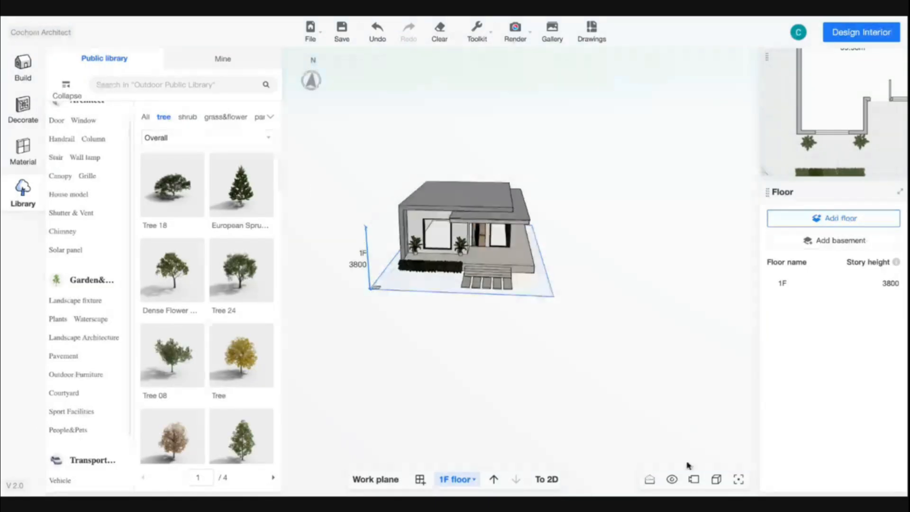
pyautogui.scroll(-1, 205, 386)
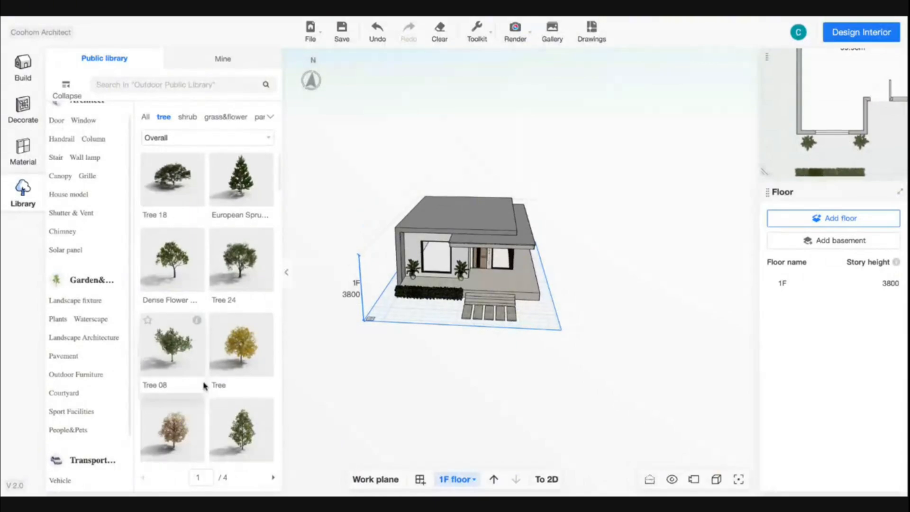
# Place Tree 24 beside the terrace, moved farther from the house and rotated about 45° around Z.
pyautogui.click(241, 259)
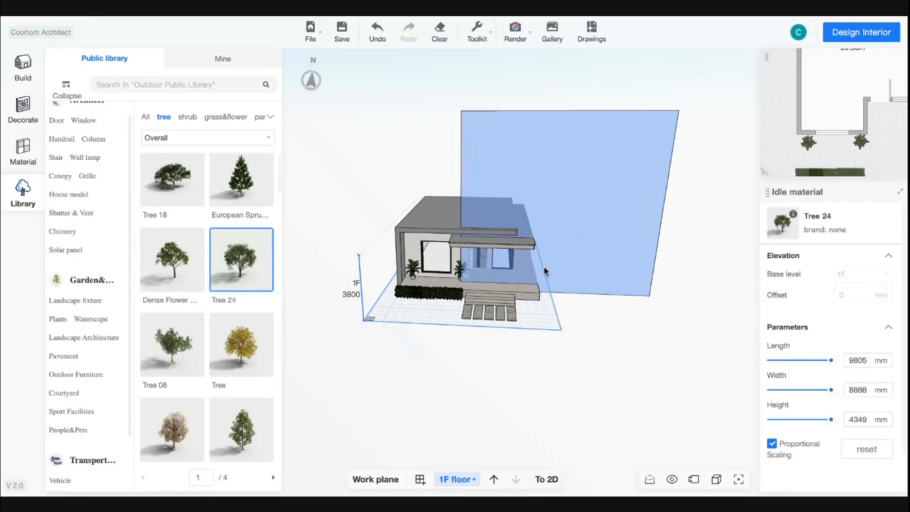
pyautogui.click(545, 271)
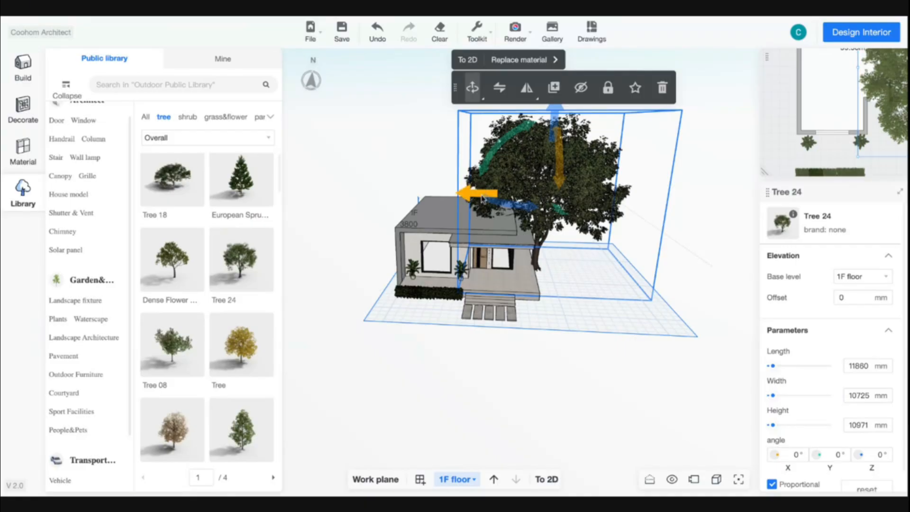
pyautogui.moveTo(482, 198); pyautogui.dragTo(614, 209)
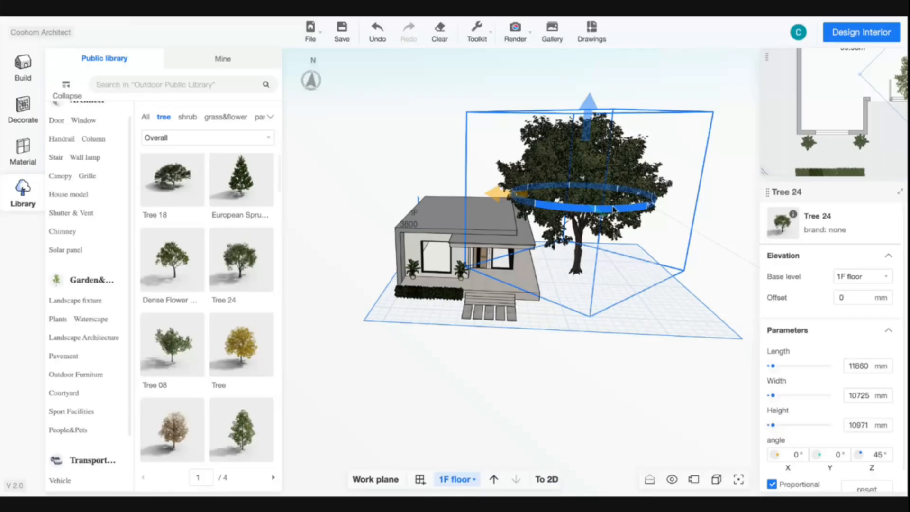
pyautogui.moveTo(614, 209); pyautogui.dragTo(609, 215)
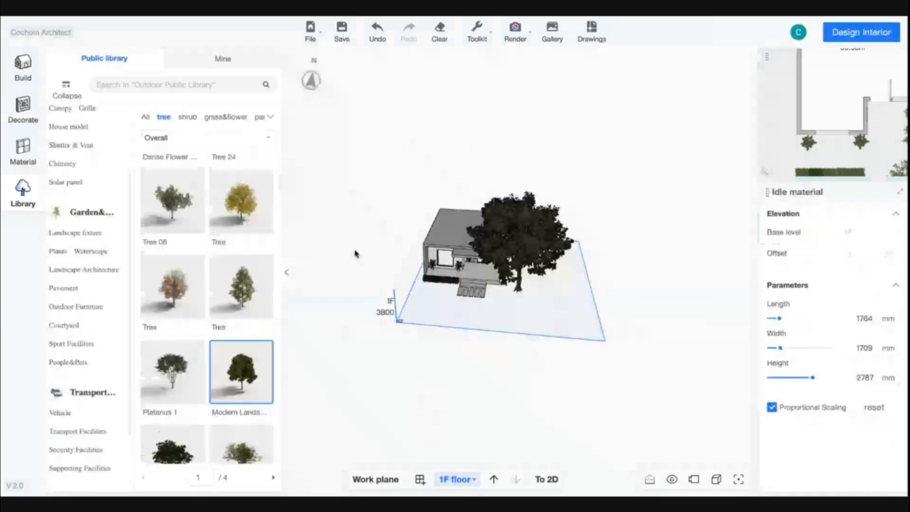
# Place the Modern Landscape Green tree on the house's opposite side, rotated 103° around Z, and a Platanus 1 tree on the ground before it.
pyautogui.click(358, 255)
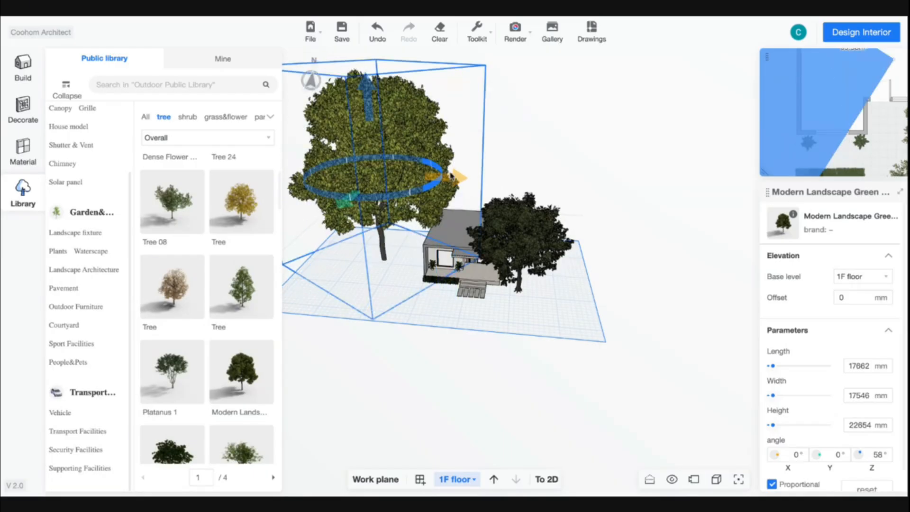
pyautogui.moveTo(452, 177); pyautogui.dragTo(359, 313)
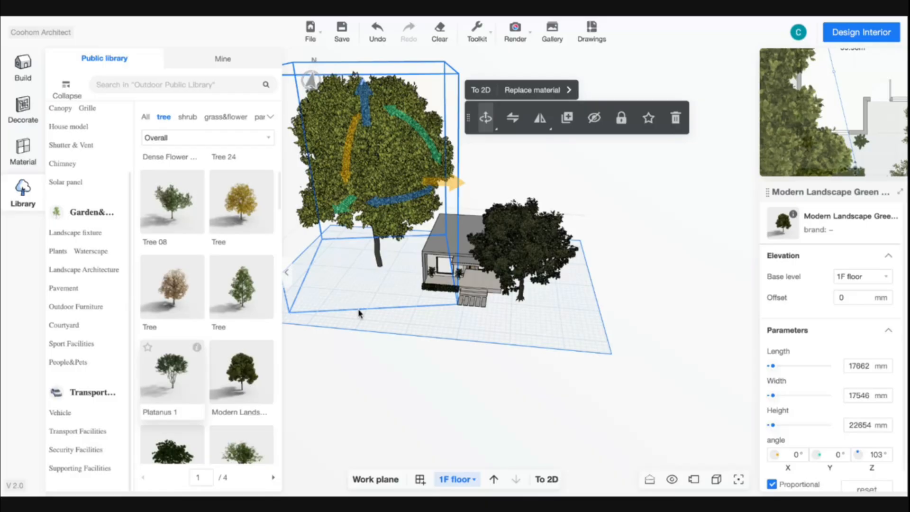
pyautogui.click(172, 371)
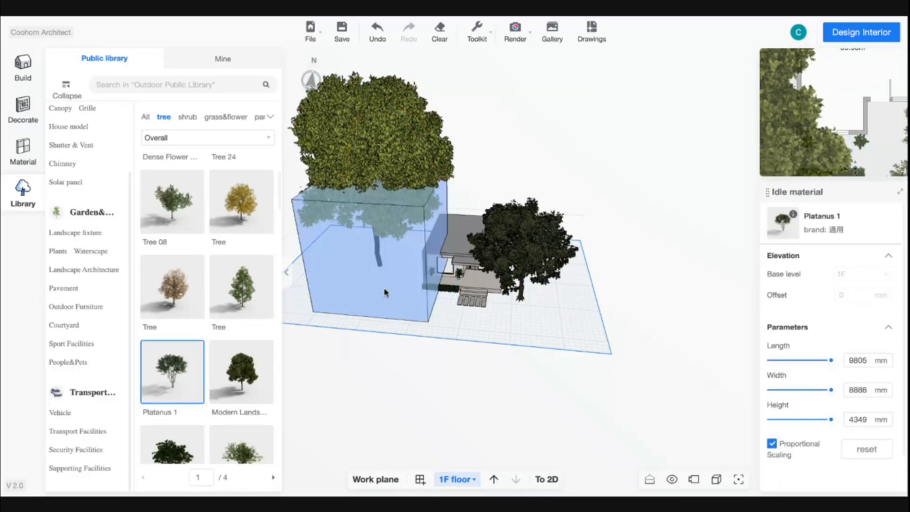
pyautogui.click(364, 296)
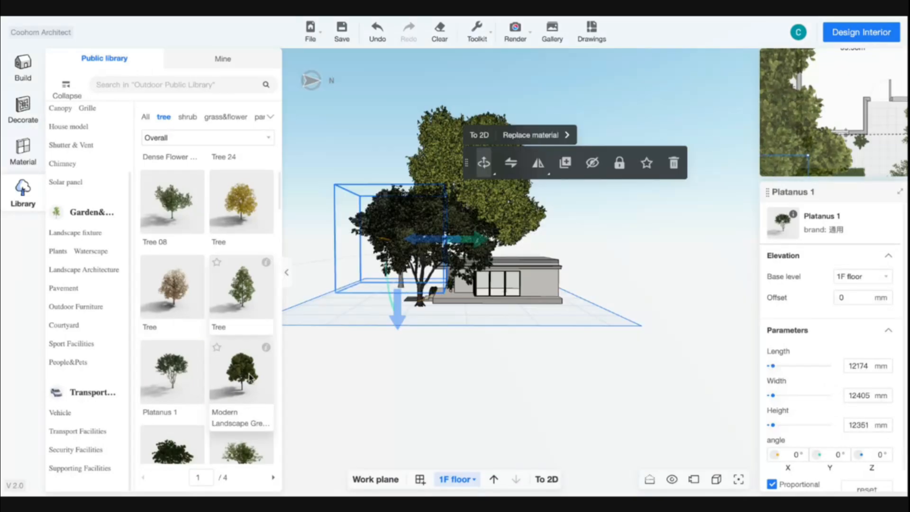
# Place several Tree 12 trees in a row behind the house and along its rear side.
pyautogui.scroll(-5, 249, 377)
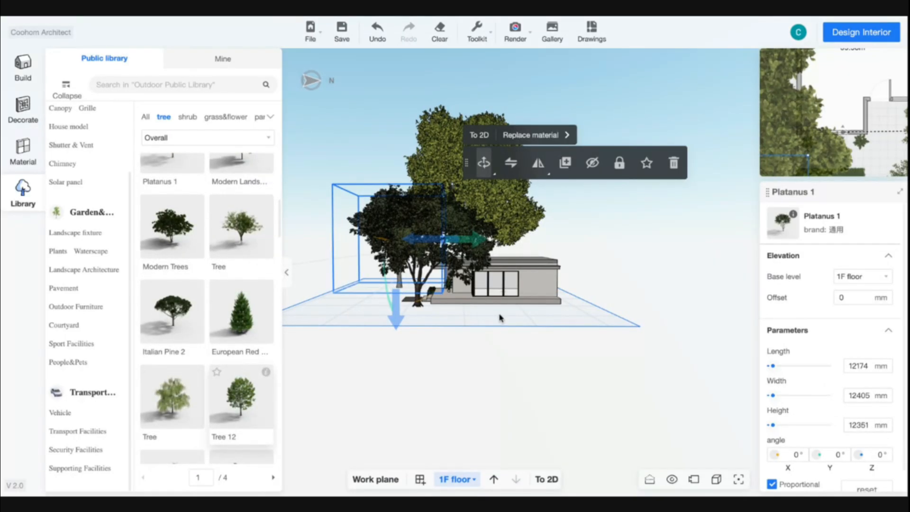
pyautogui.moveTo(572, 317); pyautogui.dragTo(582, 311)
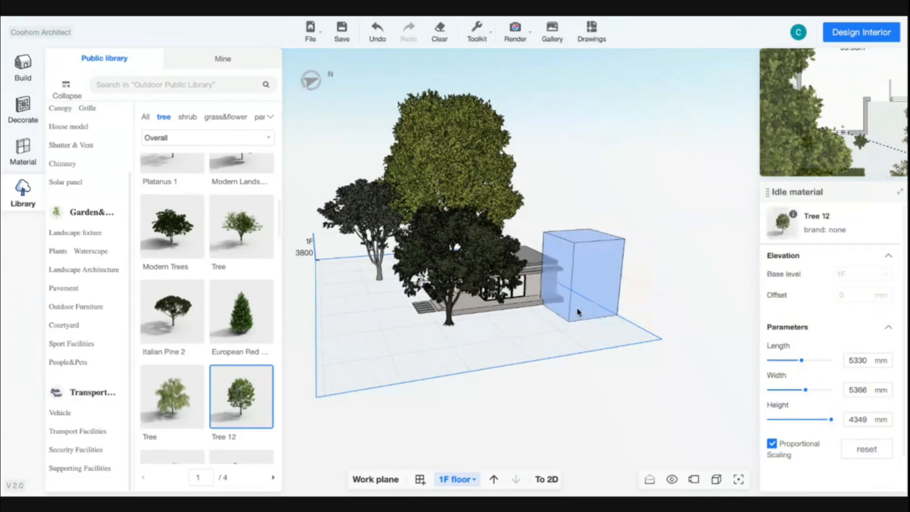
pyautogui.click(577, 311)
pyautogui.moveTo(609, 330); pyautogui.dragTo(498, 340)
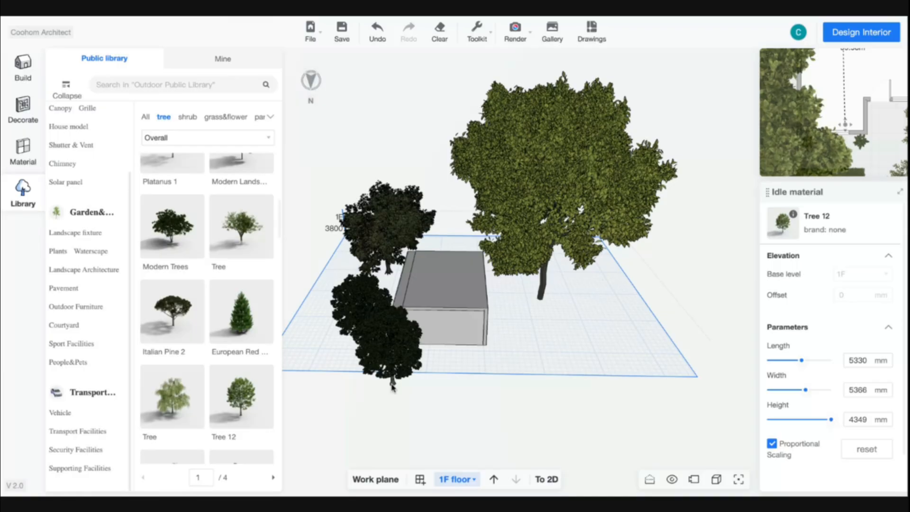
pyautogui.click(392, 388)
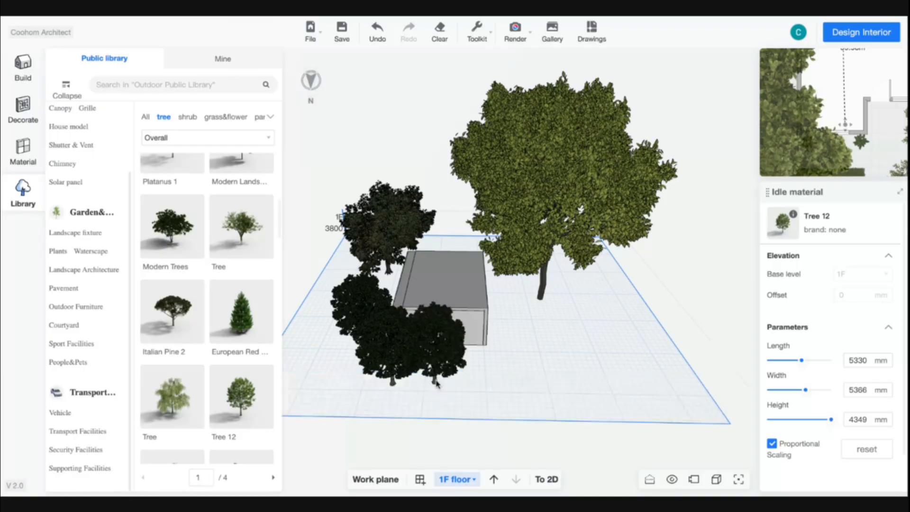
pyautogui.click(453, 383)
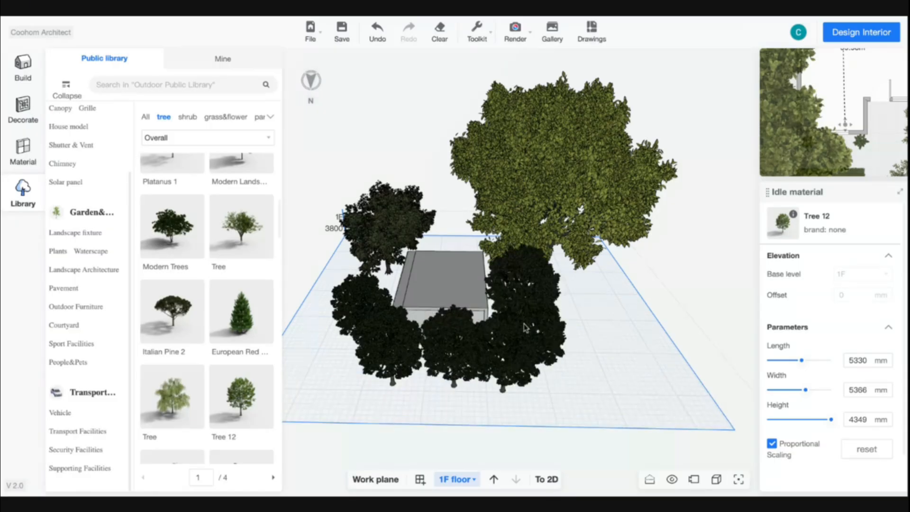
pyautogui.press('Escape')
pyautogui.moveTo(525, 327); pyautogui.dragTo(314, 313)
pyautogui.moveTo(578, 329); pyautogui.dragTo(576, 322)
pyautogui.scroll(2, 576, 322)
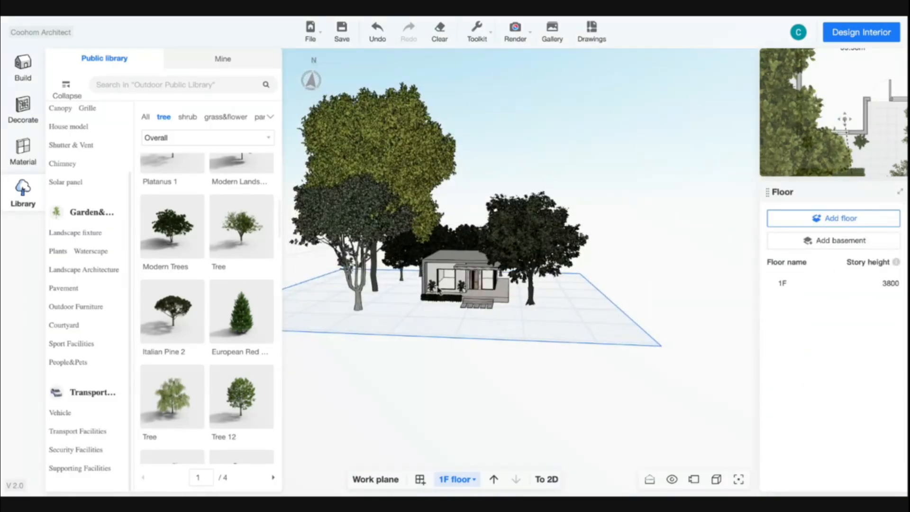
# In the 2D plan, add more Tree 12 trees behind the house and along both of its sides.
pyautogui.click(546, 479)
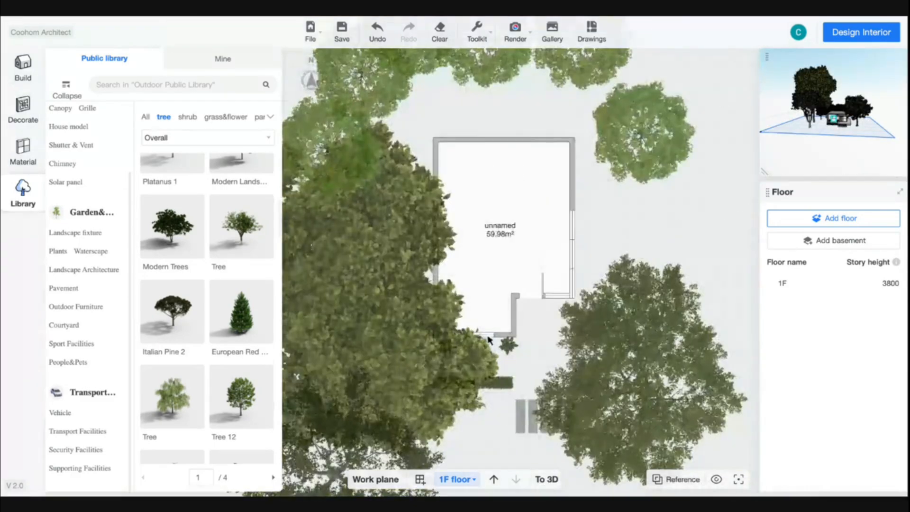
pyautogui.moveTo(444, 279); pyautogui.dragTo(463, 372)
pyautogui.moveTo(476, 280); pyautogui.dragTo(585, 344)
pyautogui.click(585, 360)
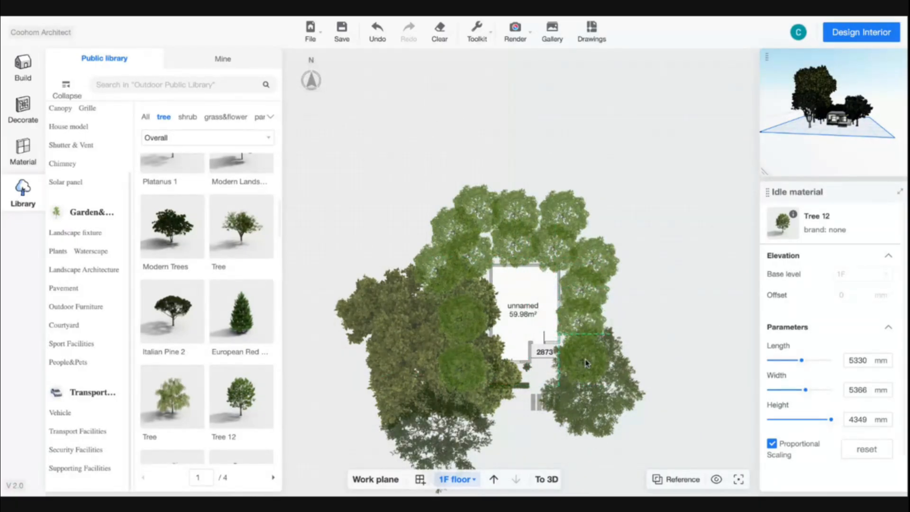
pyautogui.press('Escape')
# Return to the 3D view of the house and save the plan.
pyautogui.click(547, 479)
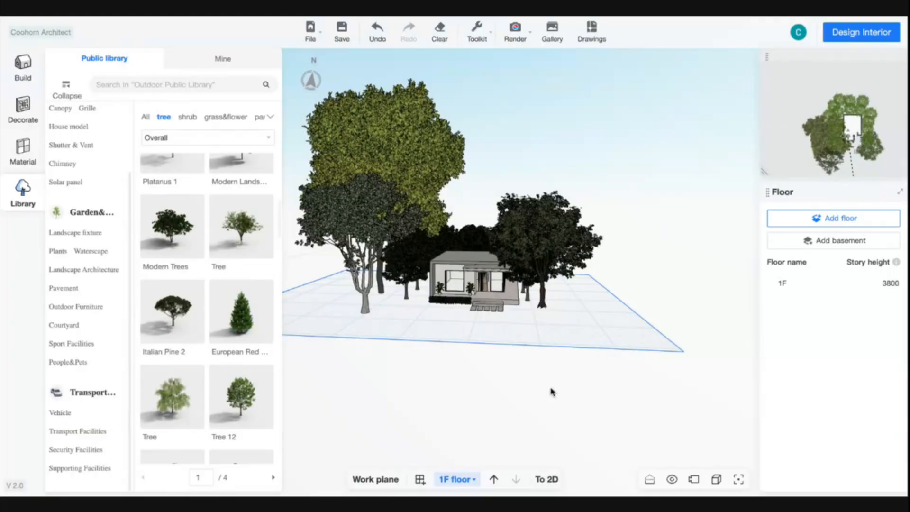
pyautogui.moveTo(551, 390); pyautogui.dragTo(516, 433)
pyautogui.hotkey('ctrl', 's')
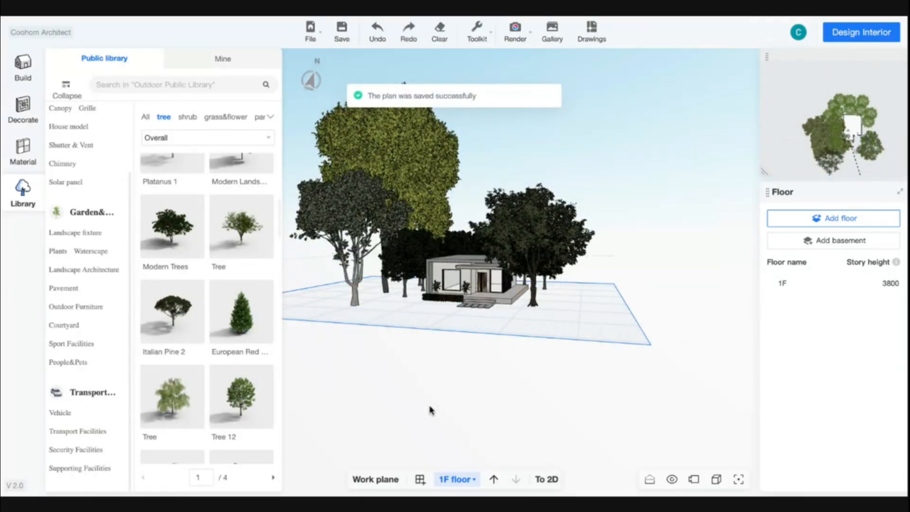
# Search the public library for "light", with the house front in close view.
pyautogui.moveTo(468, 400); pyautogui.dragTo(445, 403)
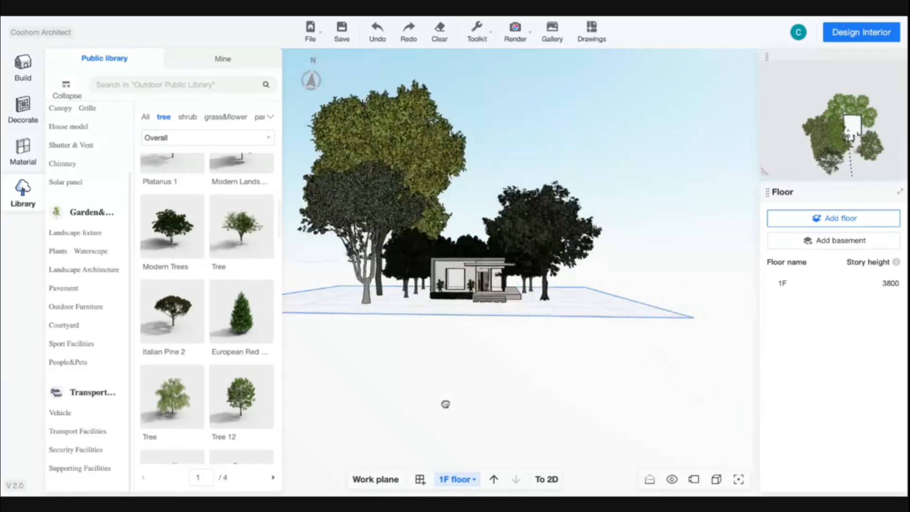
pyautogui.scroll(5, 491, 308)
pyautogui.scroll(5, 491, 308)
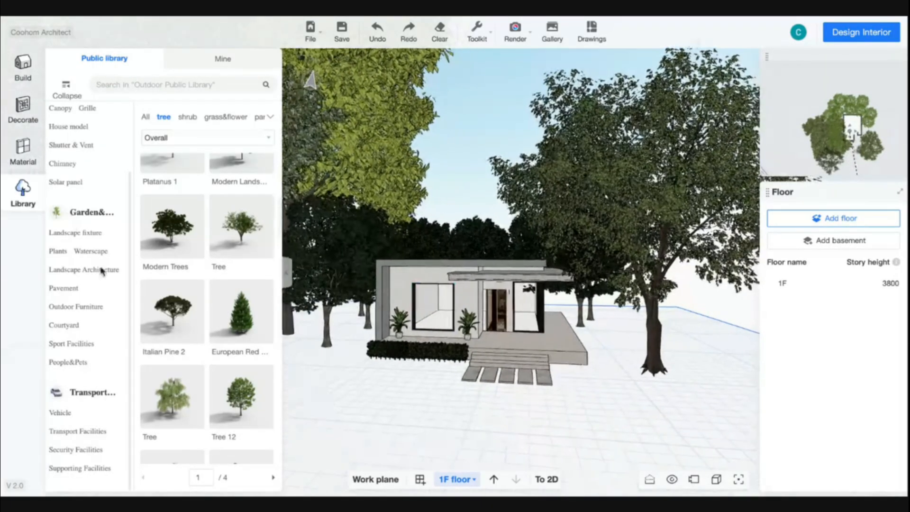
pyautogui.scroll(3, 101, 269)
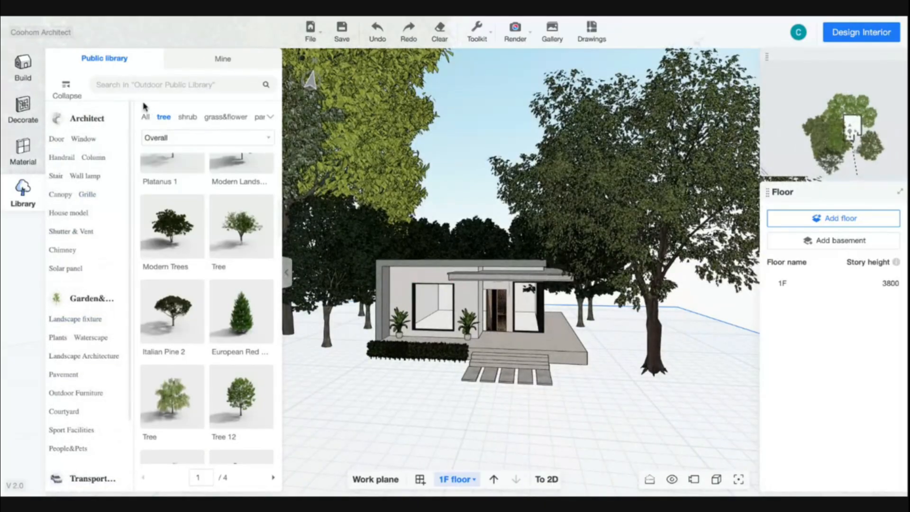
pyautogui.click(107, 87)
pyautogui.write('light')
pyautogui.press('Return')
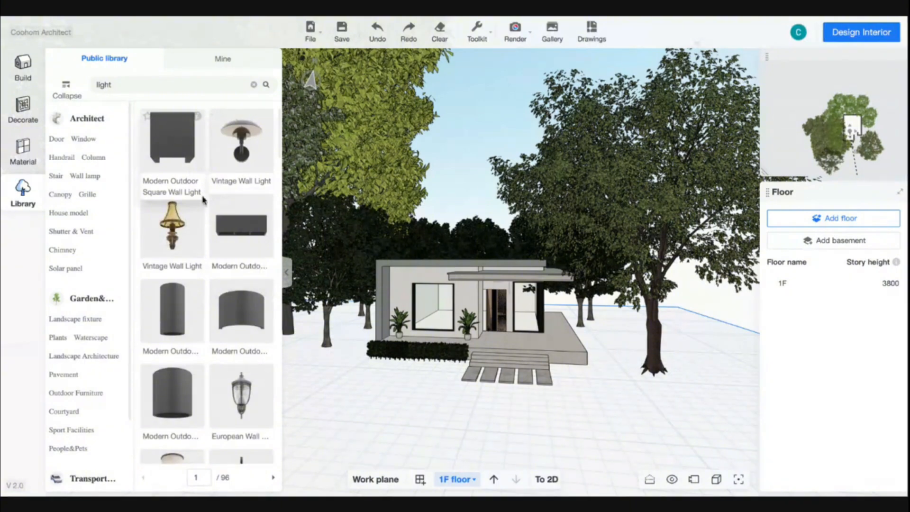
# Place two Modern Outdoor Cylindrical wall lights on the front wall, one on each side of the window above the potted plants.
pyautogui.scroll(-5, 205, 204)
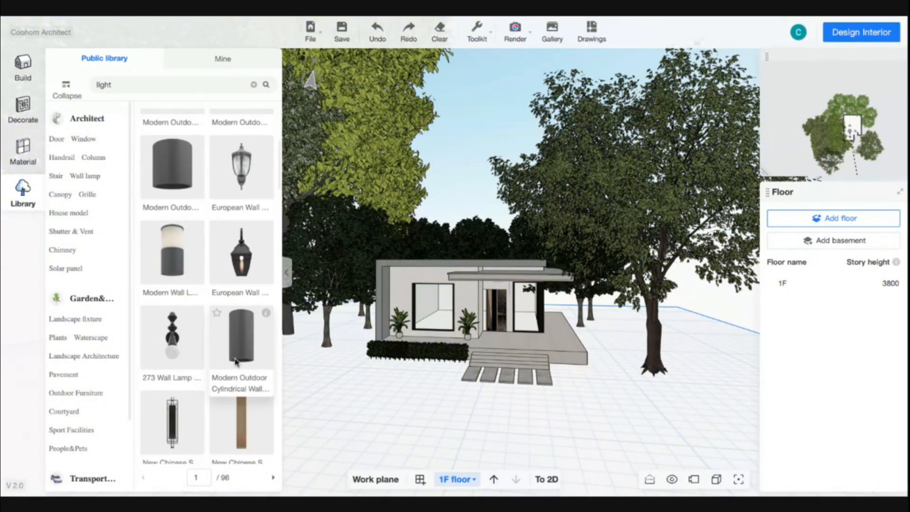
pyautogui.scroll(-1, 235, 358)
pyautogui.scroll(5, 426, 307)
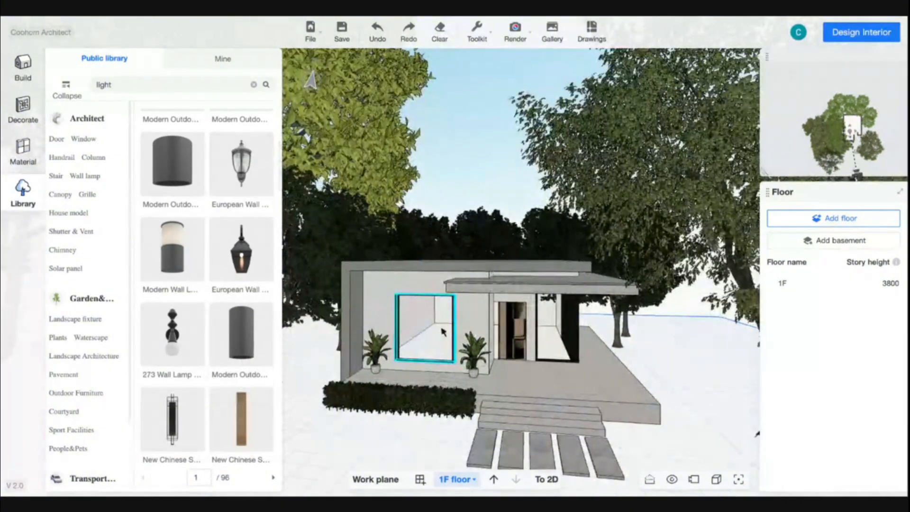
pyautogui.scroll(5, 426, 307)
pyautogui.press('e')
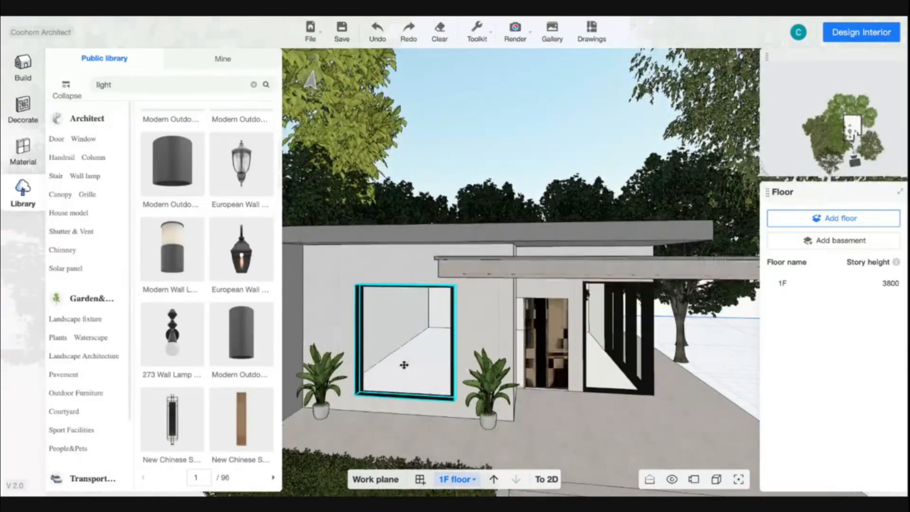
pyautogui.click(241, 334)
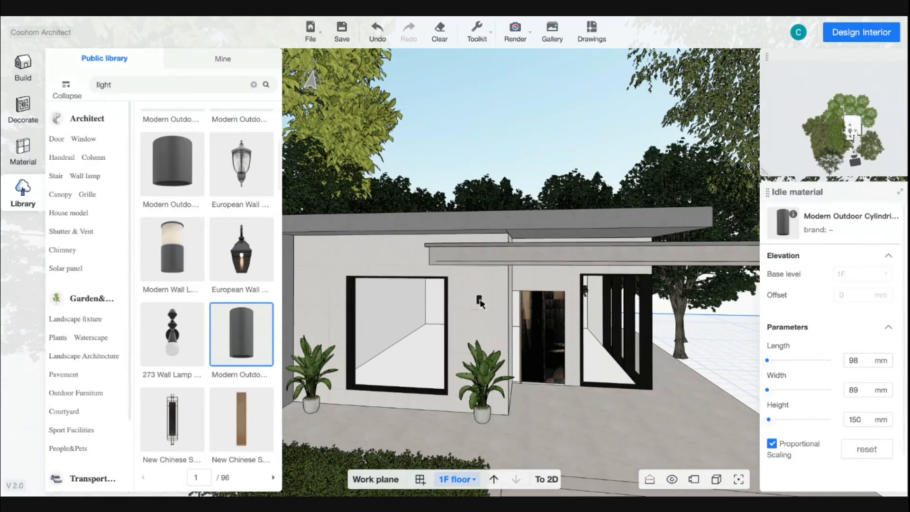
pyautogui.click(480, 302)
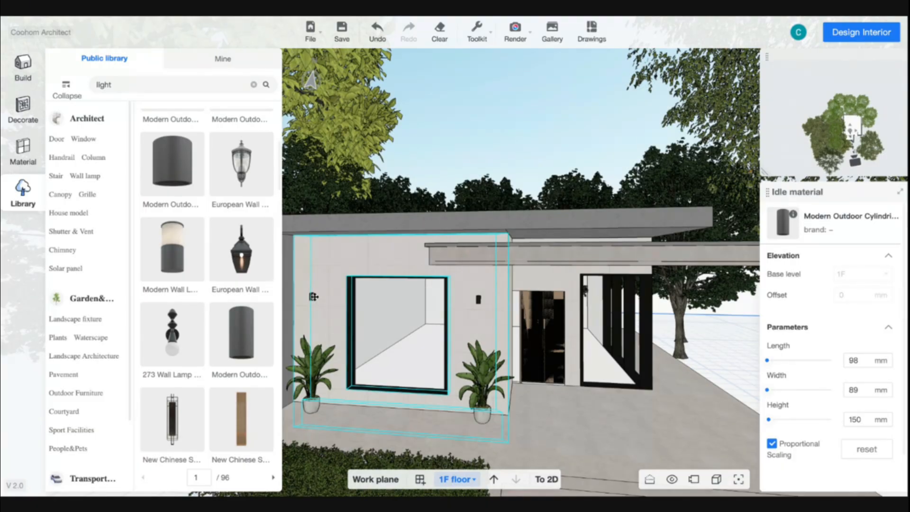
pyautogui.click(314, 296)
pyautogui.scroll(-3, 314, 296)
pyautogui.press('Escape')
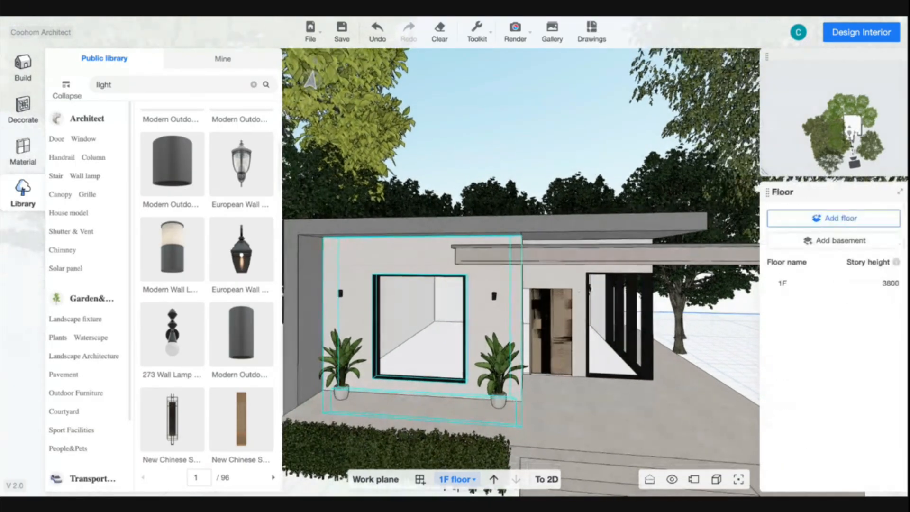
# Move the wall light near the front wall's outer edge slightly closer to the window.
pyautogui.scroll(-2, 408, 358)
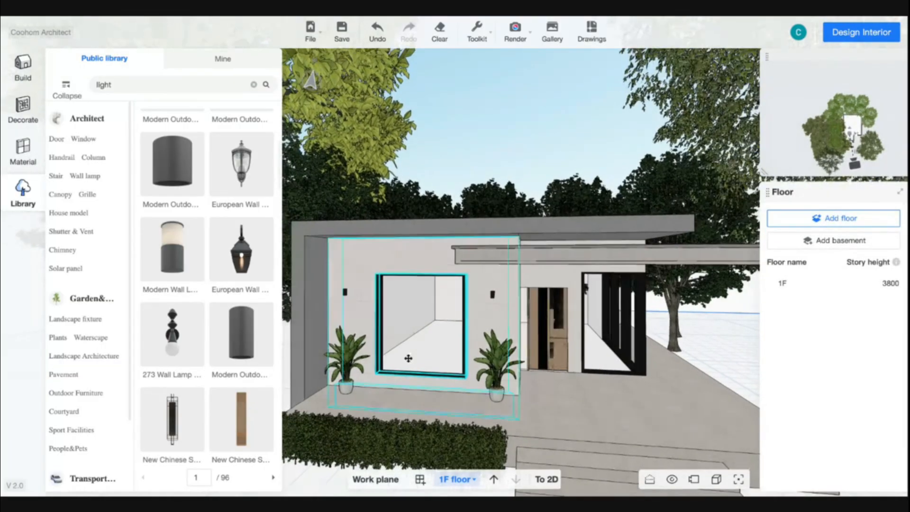
pyautogui.scroll(-1, 408, 358)
pyautogui.moveTo(446, 444); pyautogui.dragTo(425, 449)
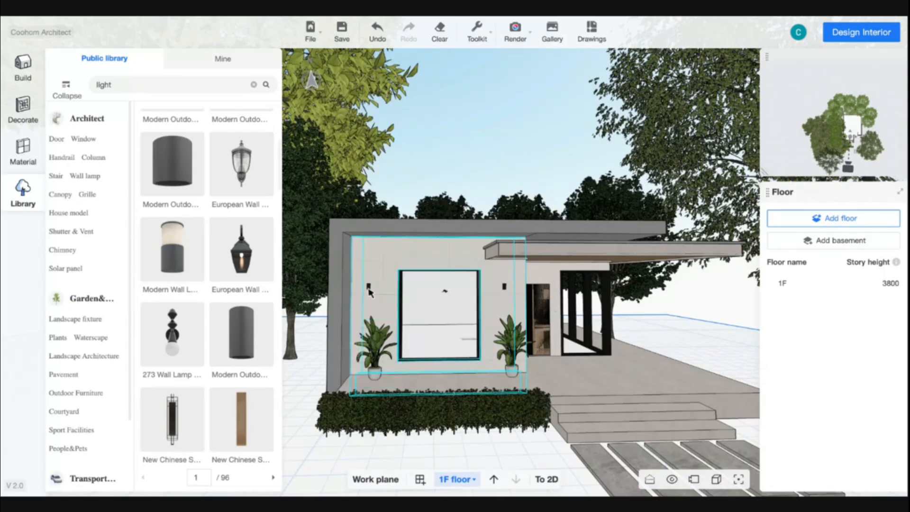
pyautogui.click(369, 288)
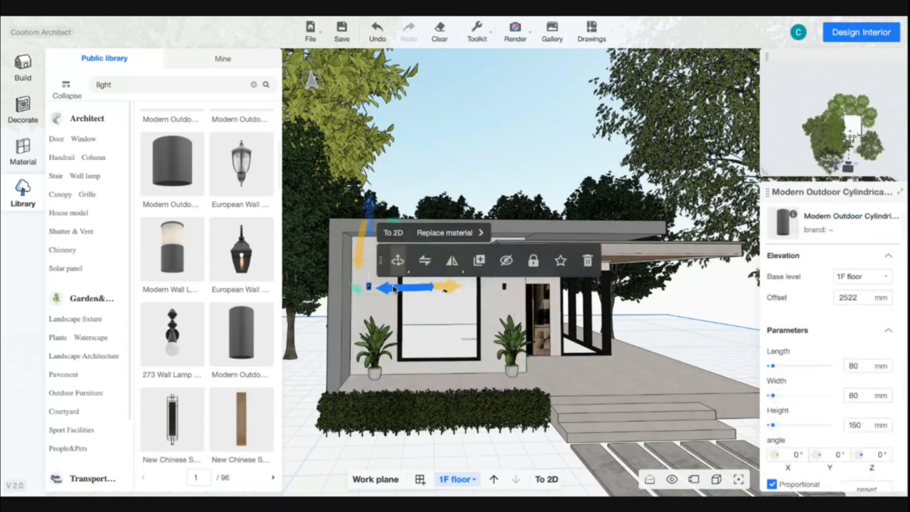
pyautogui.moveTo(450, 290); pyautogui.dragTo(454, 291)
pyautogui.moveTo(455, 288); pyautogui.dragTo(453, 287)
# Start an architectural render and filter the residents scenes to the Modern style.
pyautogui.click(516, 38)
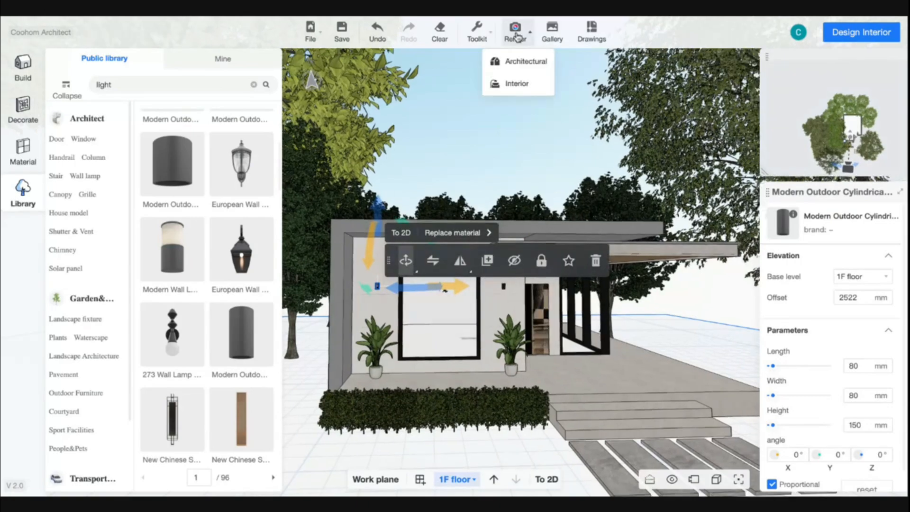
pyautogui.click(526, 67)
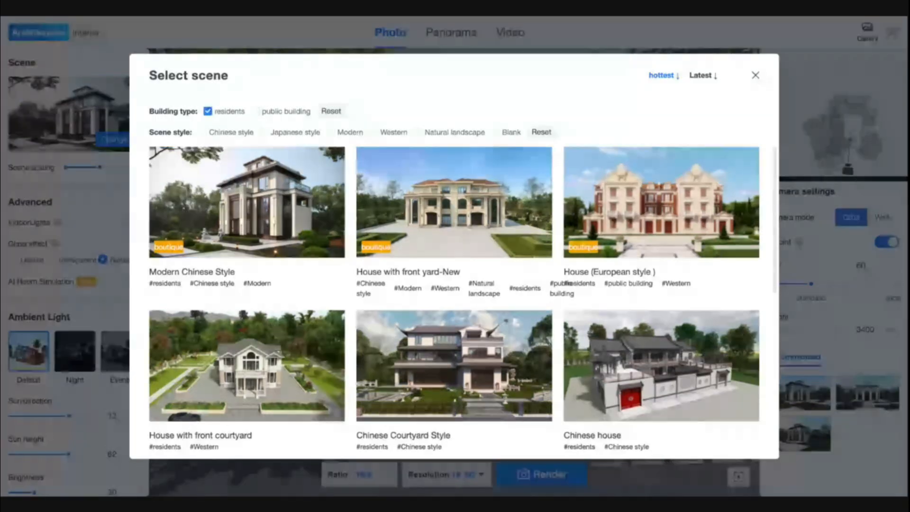
pyautogui.click(331, 132)
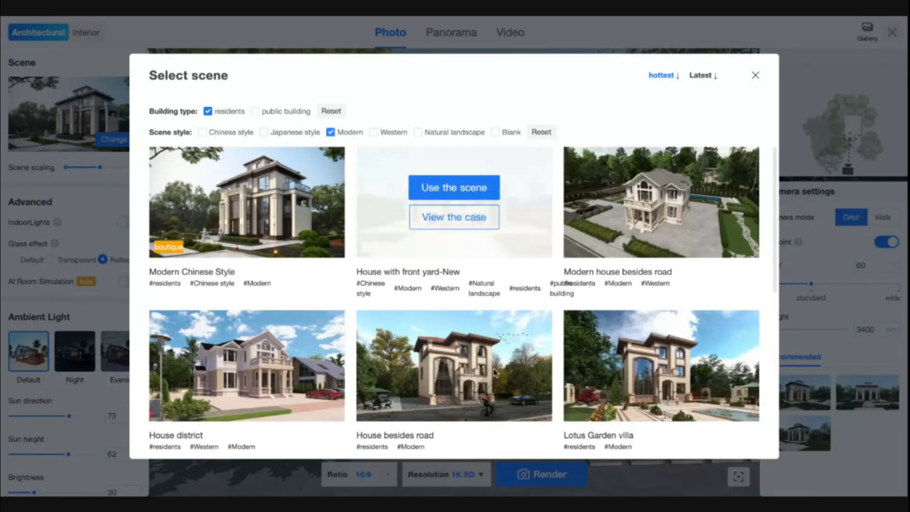
# Browse the modern scenes and apply the Forest house scene to the render.
pyautogui.scroll(-2, 494, 372)
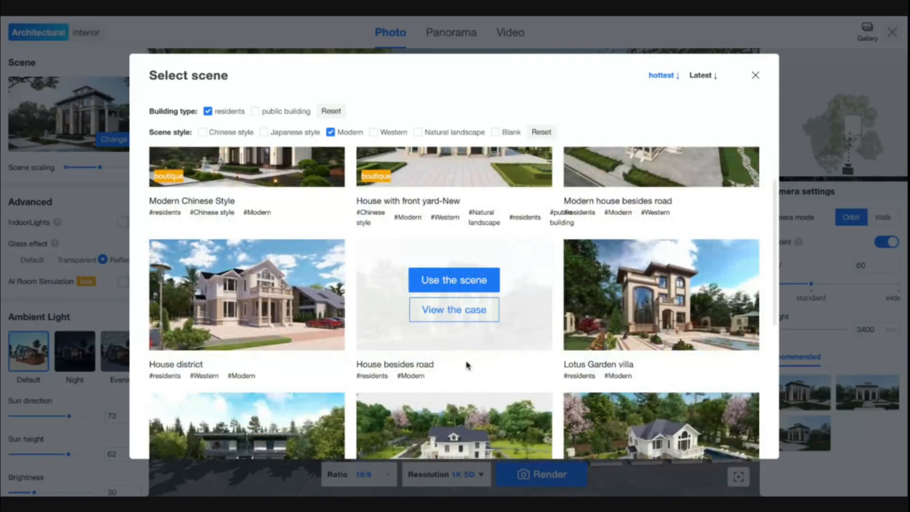
pyautogui.scroll(-1, 407, 412)
pyautogui.scroll(-4, 407, 412)
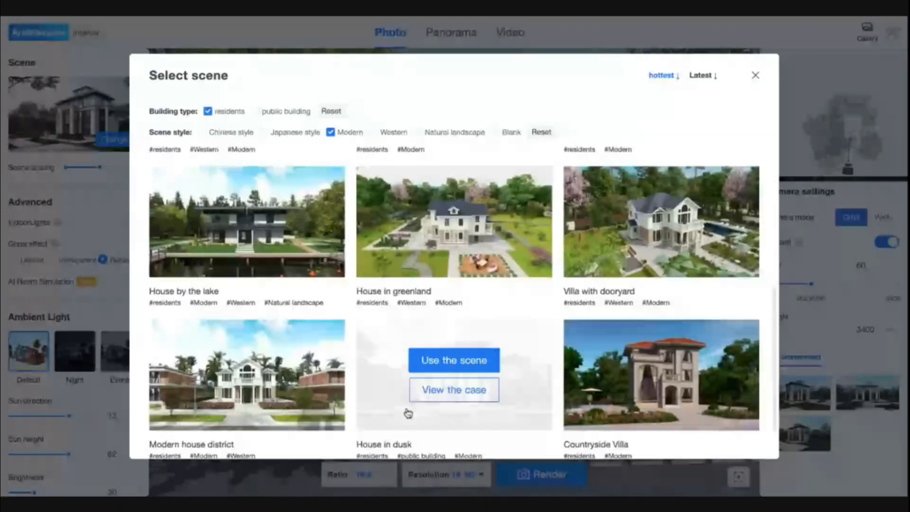
pyautogui.click(455, 437)
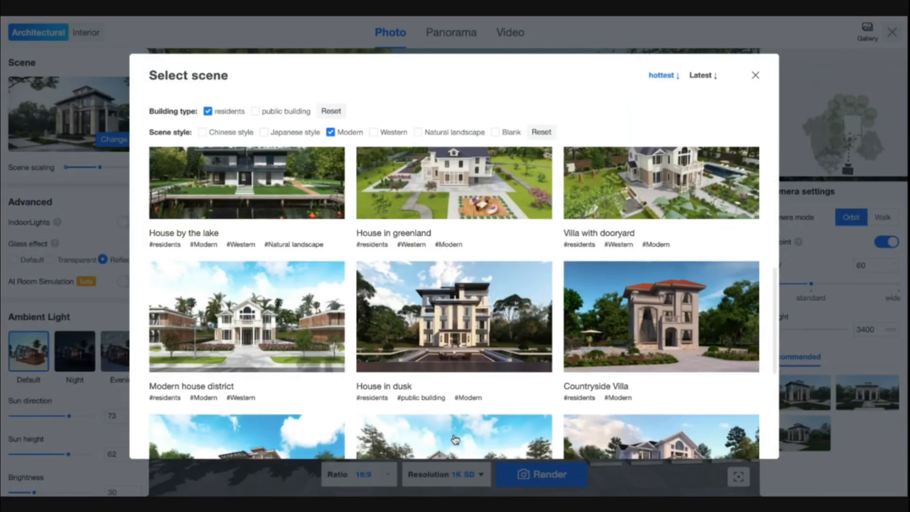
pyautogui.scroll(-4, 518, 275)
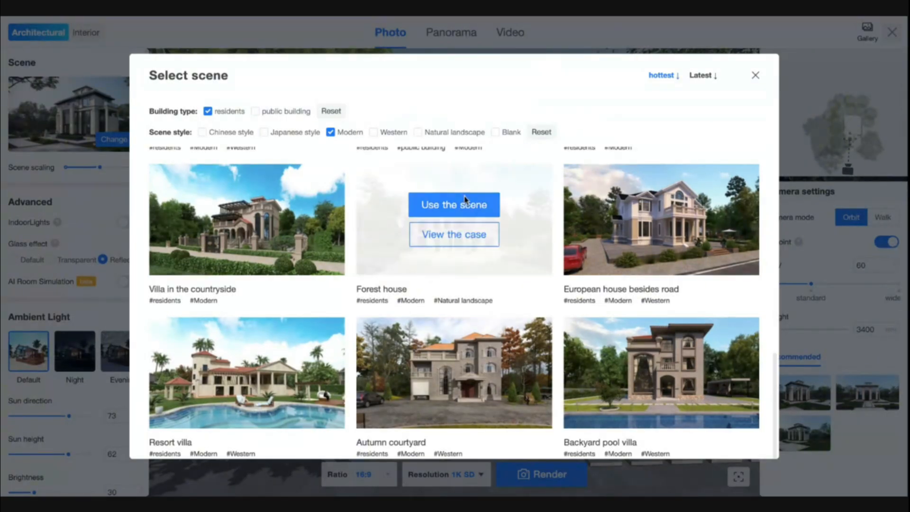
pyautogui.moveTo(467, 340)
pyautogui.scroll(3, 467, 339)
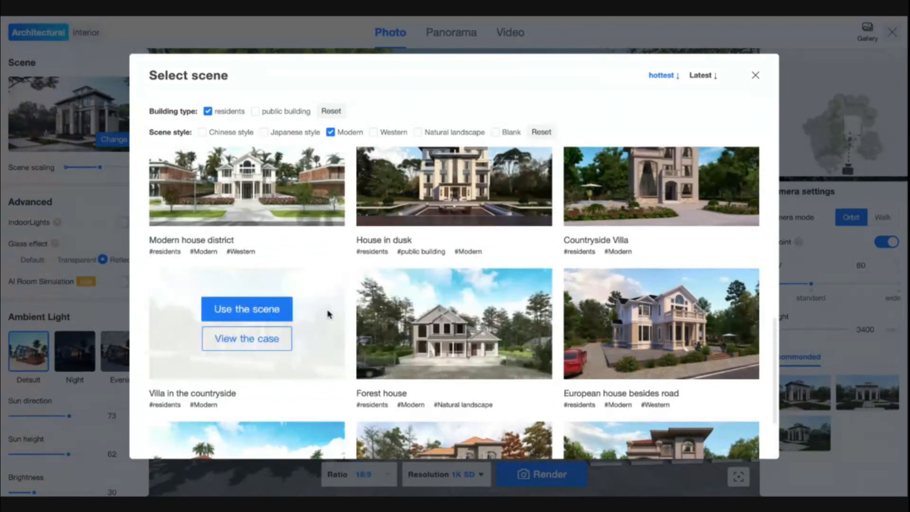
pyautogui.moveTo(270, 314)
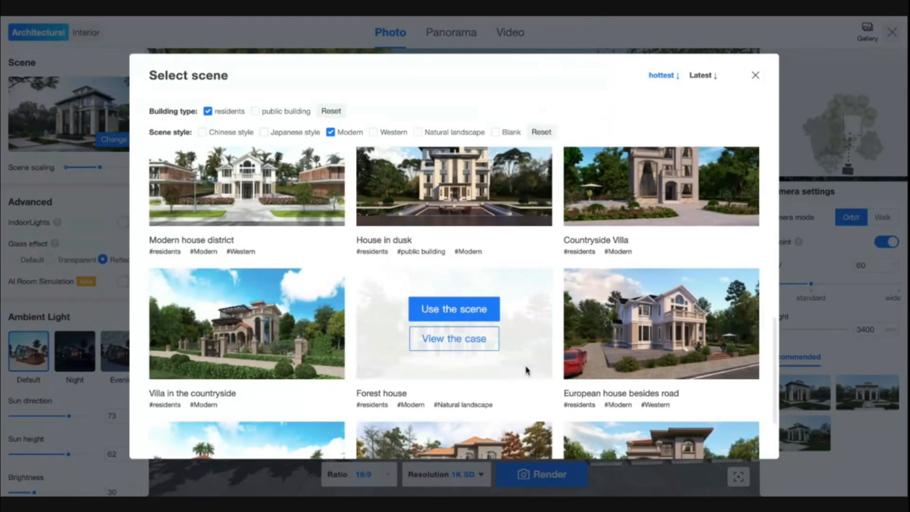
pyautogui.click(462, 307)
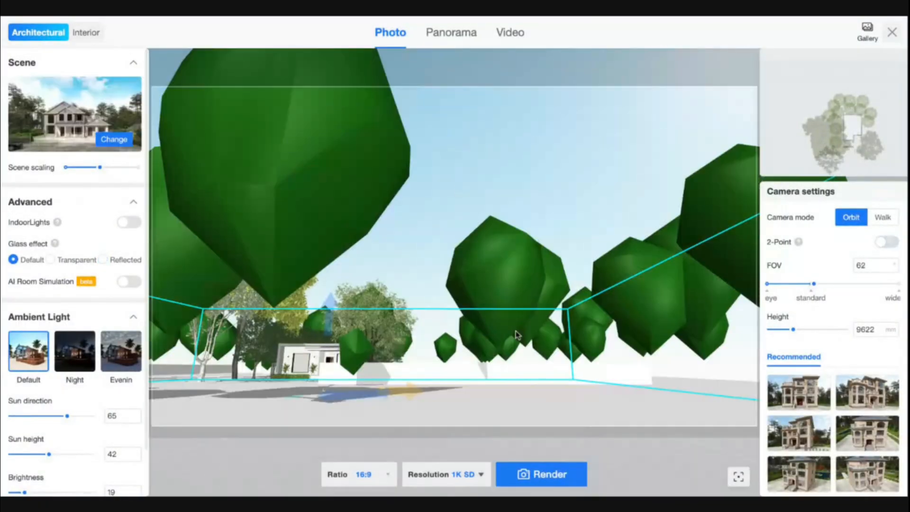
# Try framing the house by moving the render camera and applying the first two recommended camera views.
pyautogui.scroll(8, 479, 374)
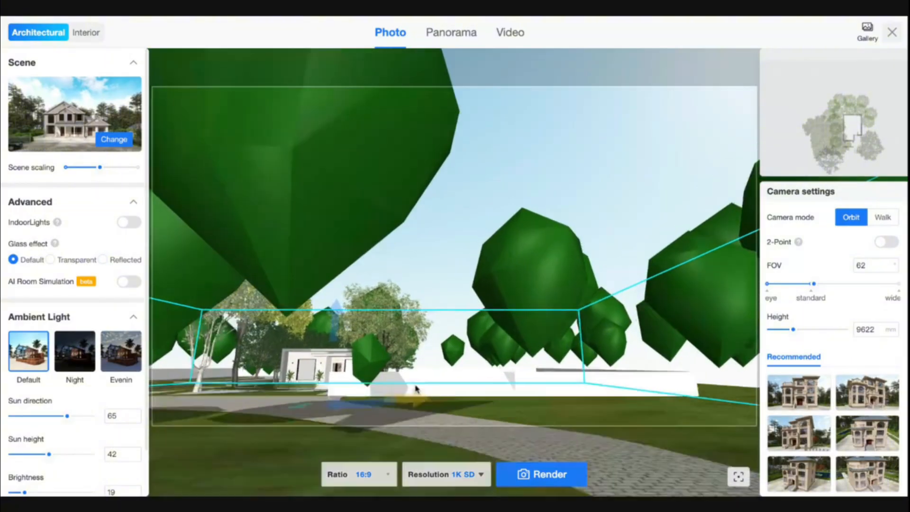
pyautogui.press('a')
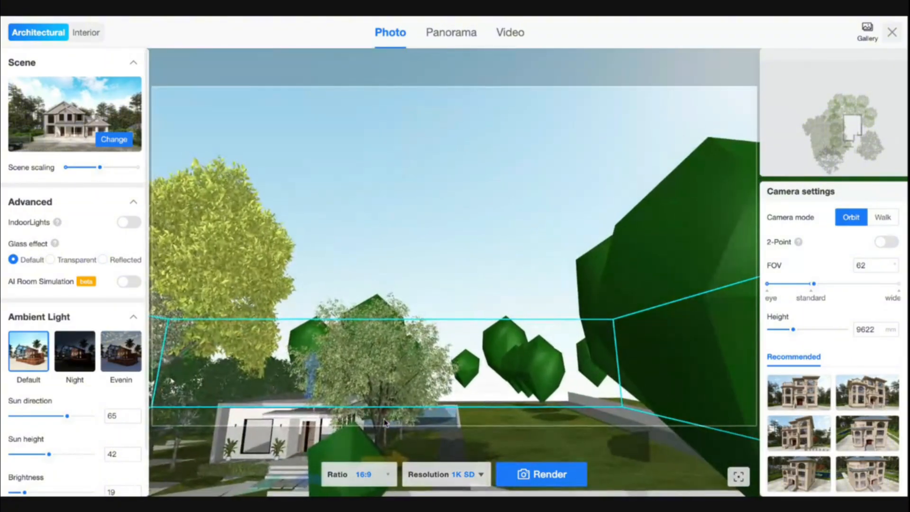
pyautogui.press('e')
pyautogui.moveTo(397, 329); pyautogui.dragTo(423, 311, button='right')
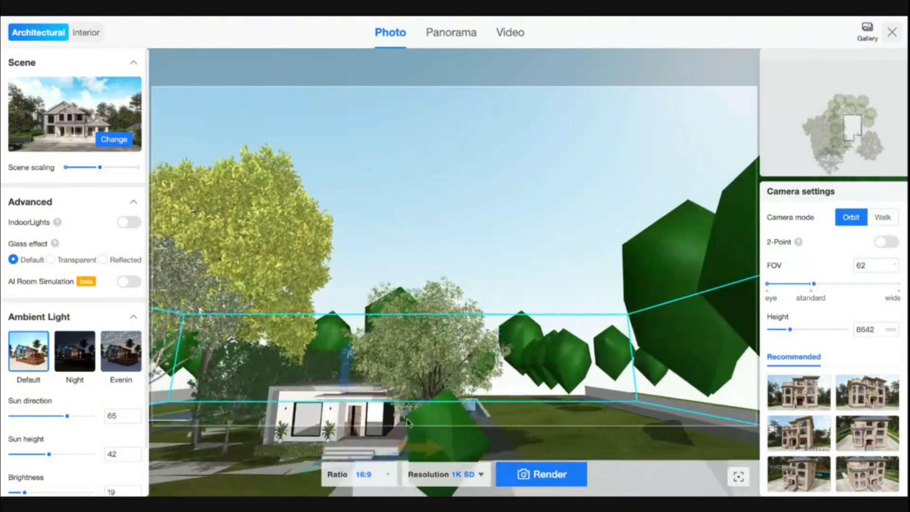
pyautogui.moveTo(422, 311); pyautogui.dragTo(415, 237)
pyautogui.scroll(-3, 687, 331)
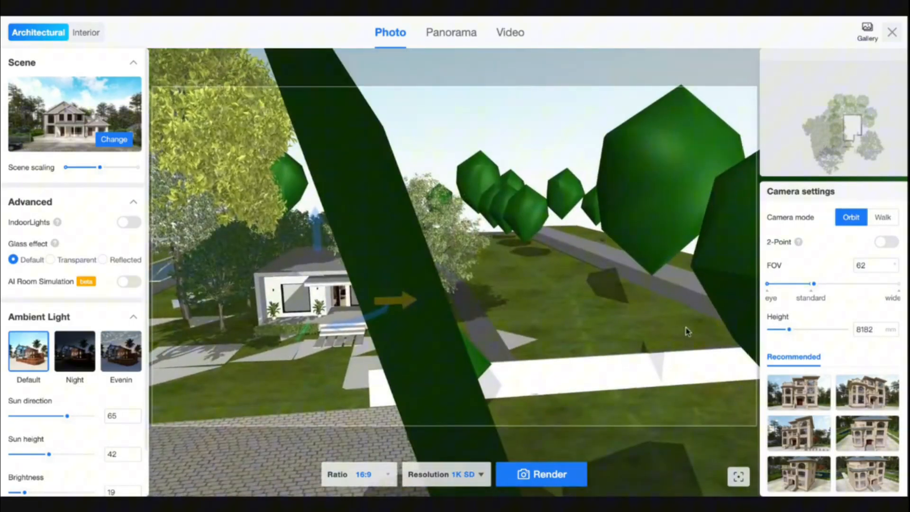
pyautogui.click(798, 392)
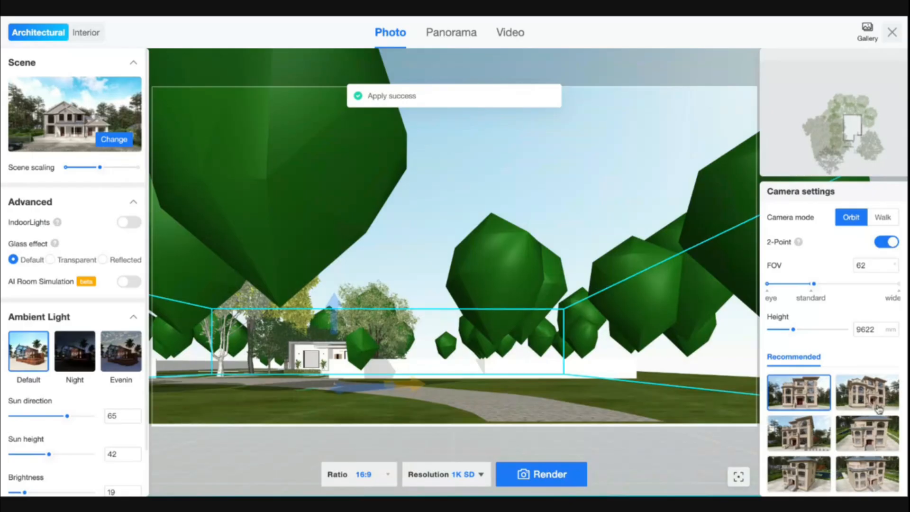
pyautogui.click(867, 393)
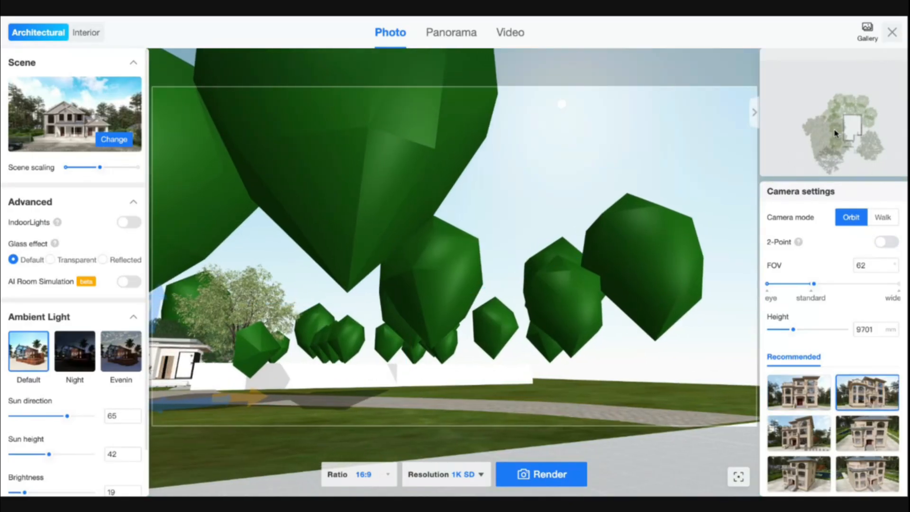
# Place the render camera directly in front of the house on the plan and set its FOV to 40.
pyautogui.scroll(-5, 833, 130)
pyautogui.moveTo(872, 136)
pyautogui.mouseDown()
pyautogui.moveTo(872, 120)
pyautogui.moveTo(857, 142)
pyautogui.moveTo(838, 122)
pyautogui.mouseUp()
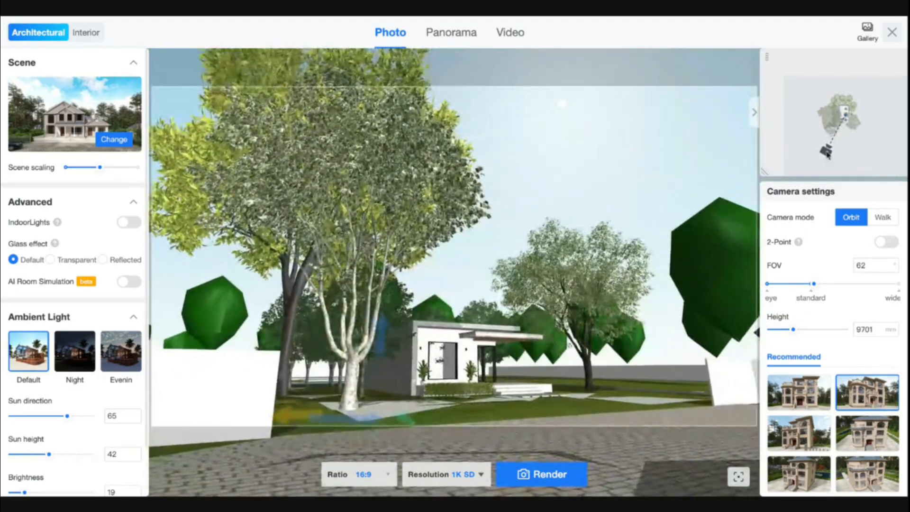
pyautogui.moveTo(840, 157); pyautogui.dragTo(851, 158)
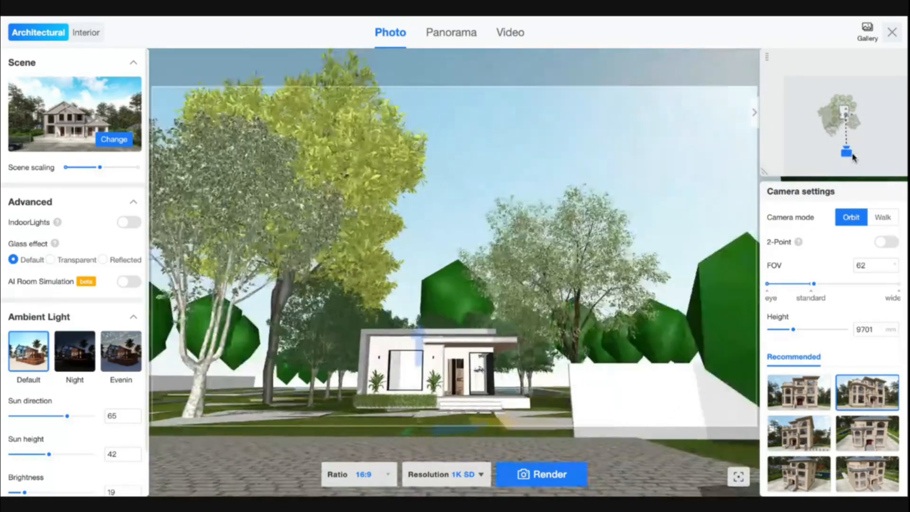
pyautogui.click(865, 268)
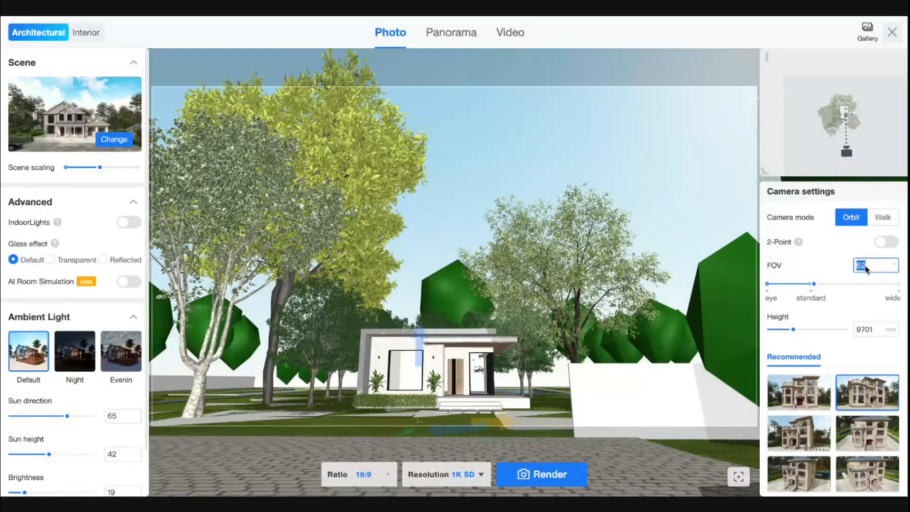
pyautogui.write('40')
pyautogui.press('Return')
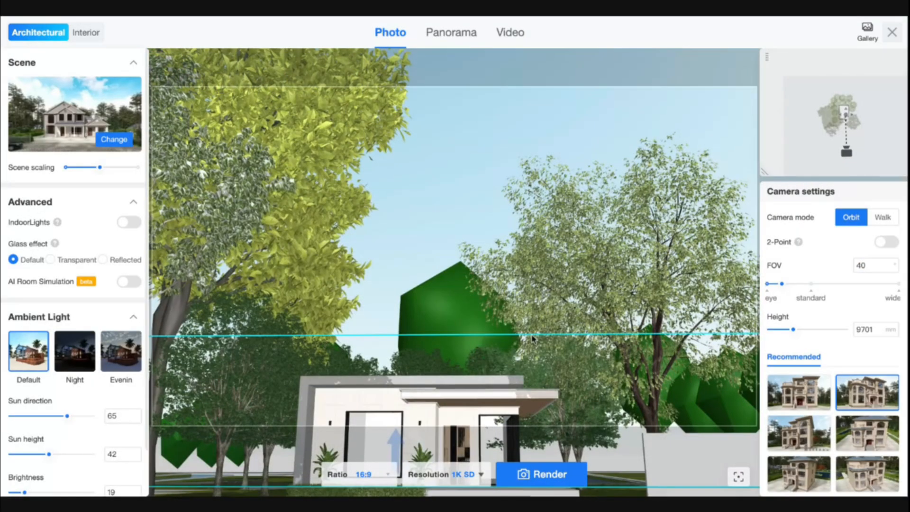
# Lower the camera to a height of about 3324 mm and set the FOV to 35, framing the front facade.
pyautogui.moveTo(466, 237); pyautogui.dragTo(466, 230, button='right')
pyautogui.moveTo(466, 234); pyautogui.dragTo(468, 242)
pyautogui.moveTo(793, 330); pyautogui.dragTo(779, 334)
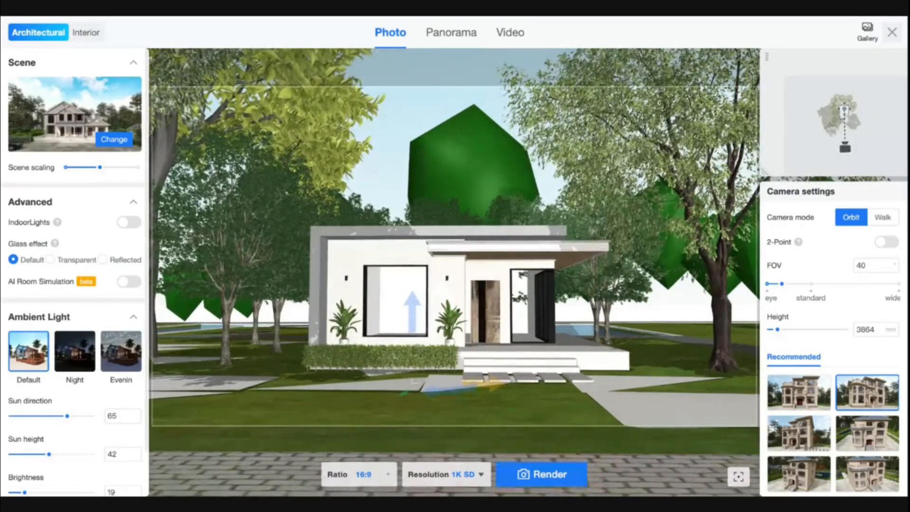
pyautogui.doubleClick(861, 264)
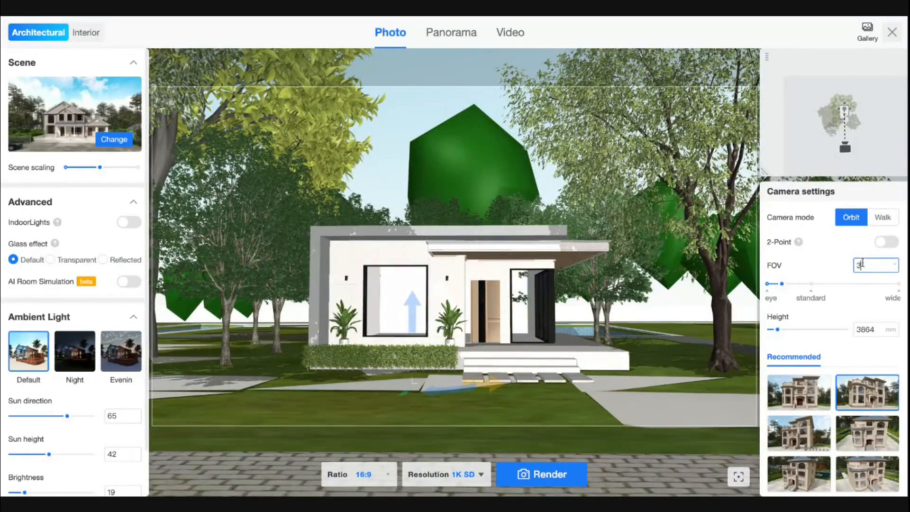
pyautogui.press('Return')
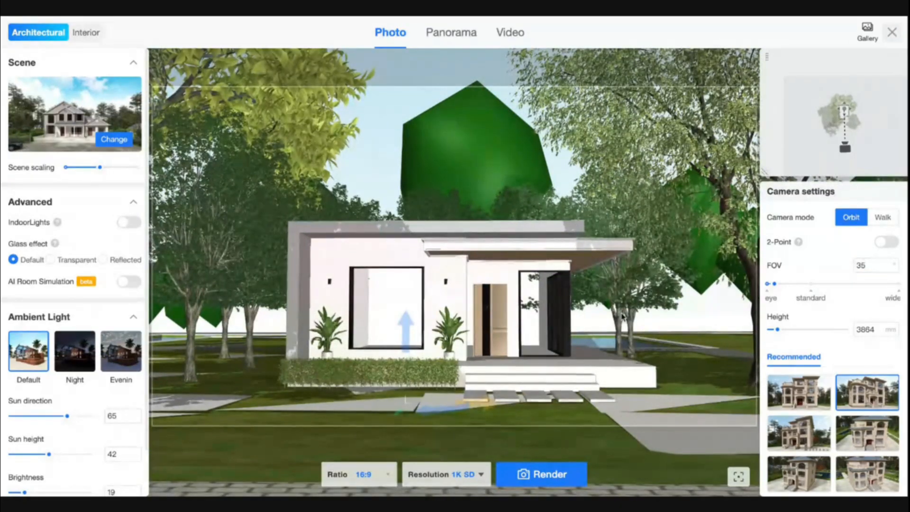
pyautogui.moveTo(623, 317); pyautogui.dragTo(623, 294, button='right')
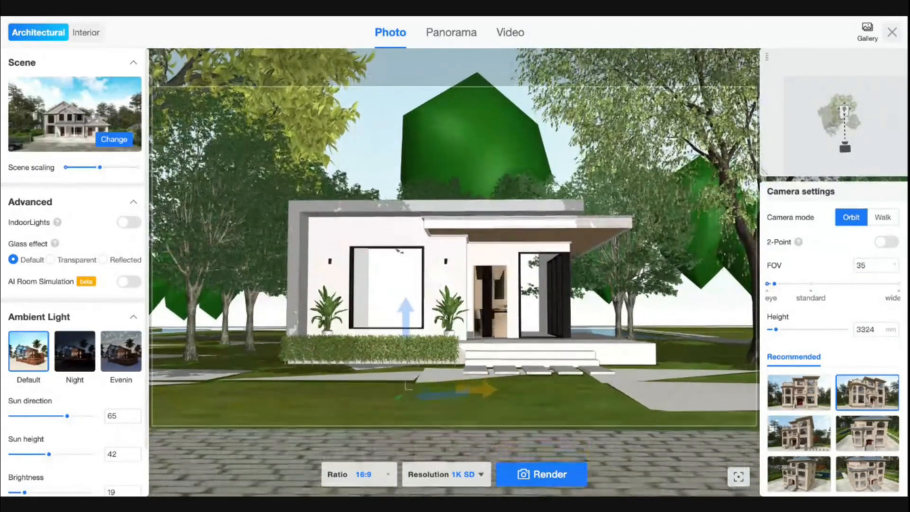
pyautogui.scroll(1, 454, 272)
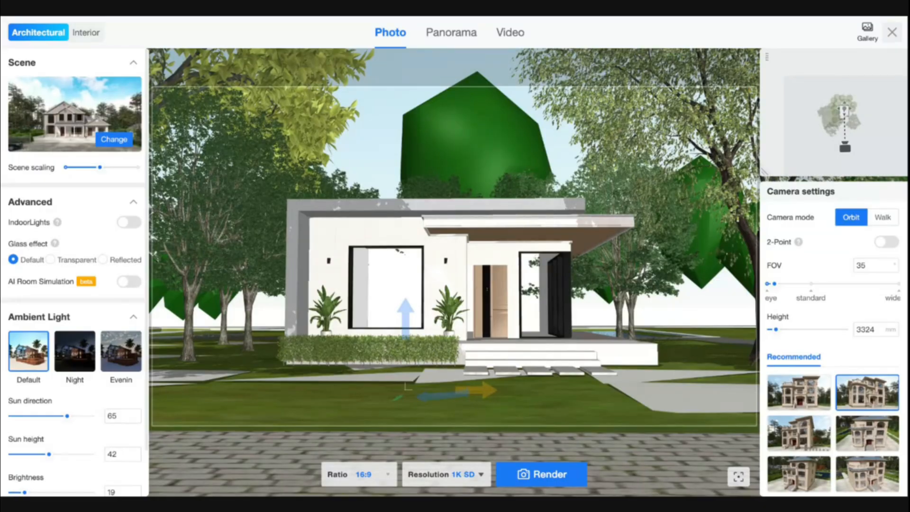
# Try AI Room Simulation on the photo, turn it back off and leave the render setup.
pyautogui.click(128, 282)
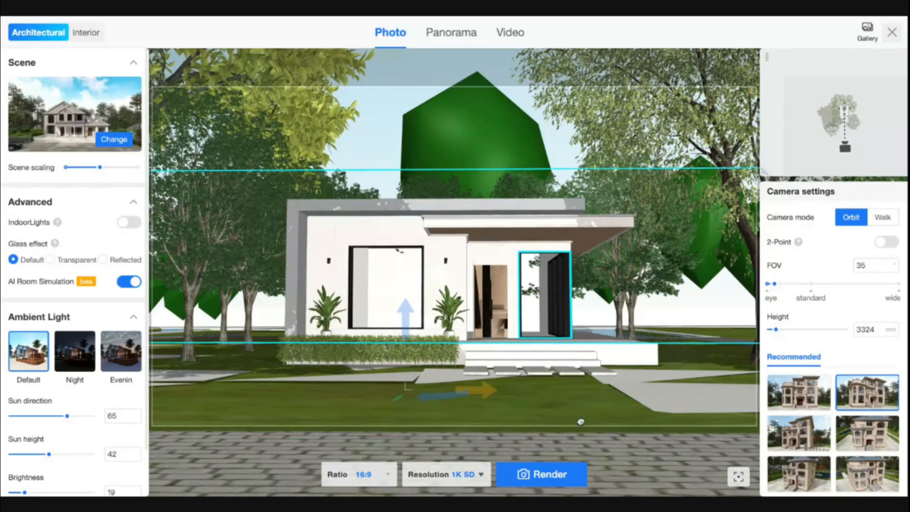
pyautogui.moveTo(583, 415); pyautogui.dragTo(581, 415)
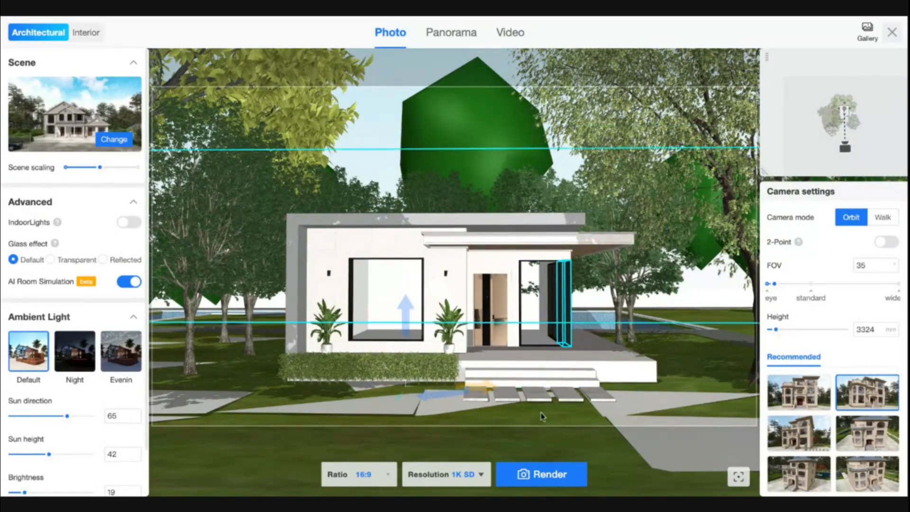
pyautogui.click(125, 283)
pyautogui.click(126, 282)
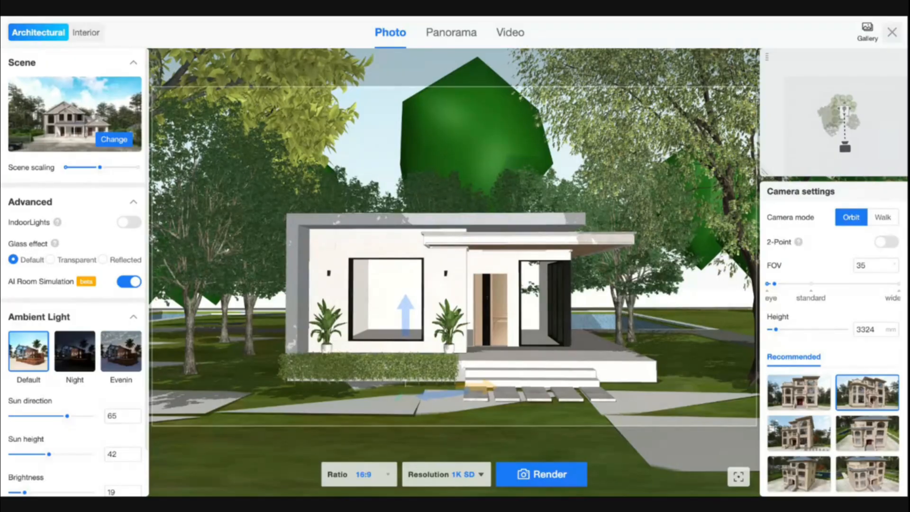
pyautogui.click(126, 283)
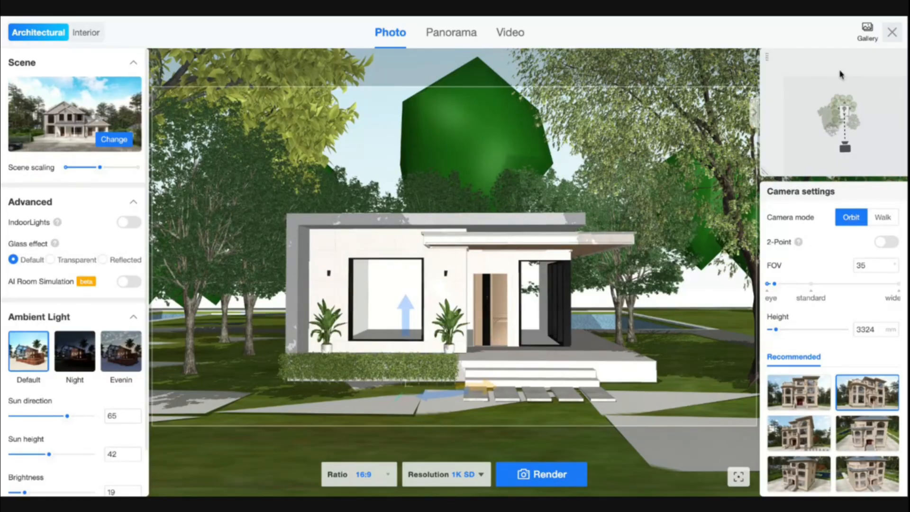
pyautogui.click(894, 34)
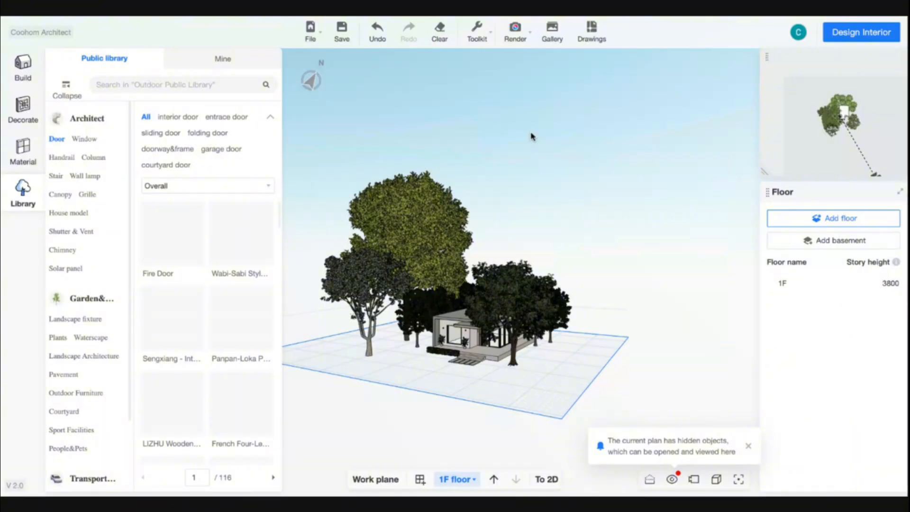
# Save the project under the name Live #004.
pyautogui.click(342, 36)
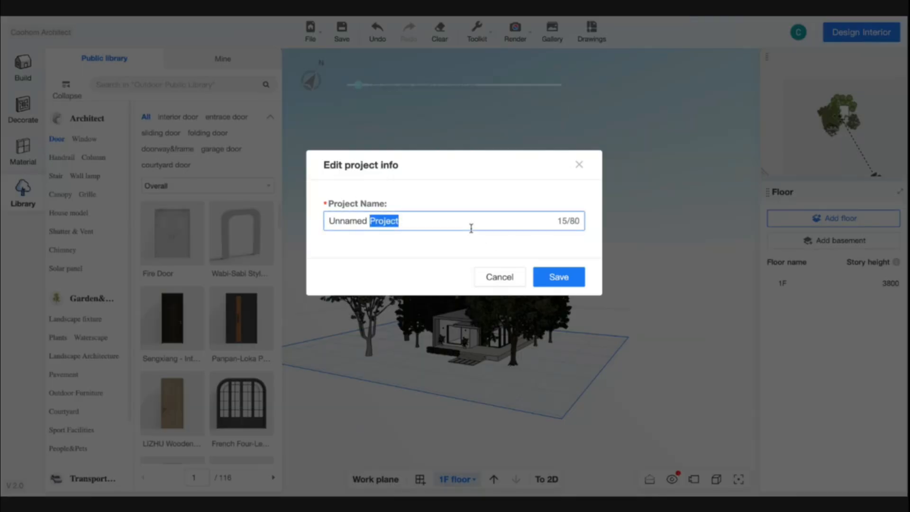
pyautogui.tripleClick(471, 226)
pyautogui.write('Live ')
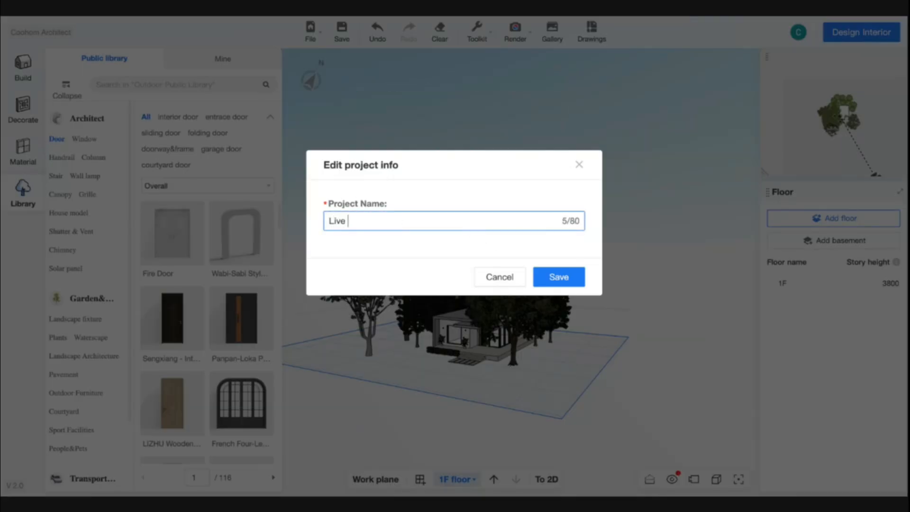
pyautogui.write('#004')
pyautogui.click(545, 284)
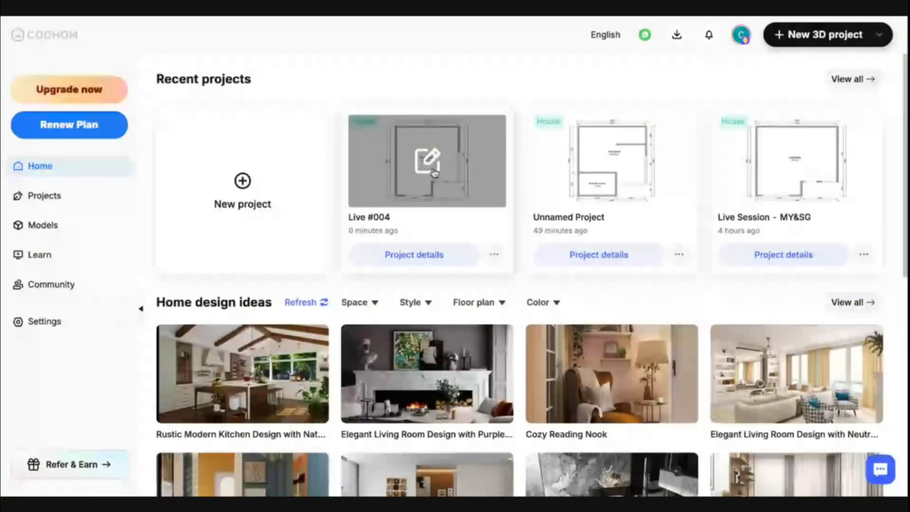
# Open the Live #004 project from the recent projects and switch its graphics performance from quality to performance first.
pyautogui.click(433, 170)
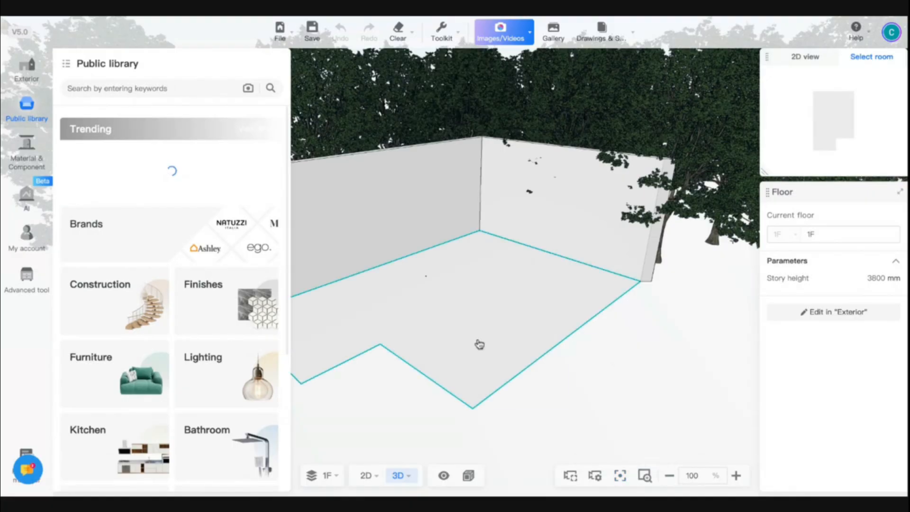
pyautogui.scroll(-2, 517, 386)
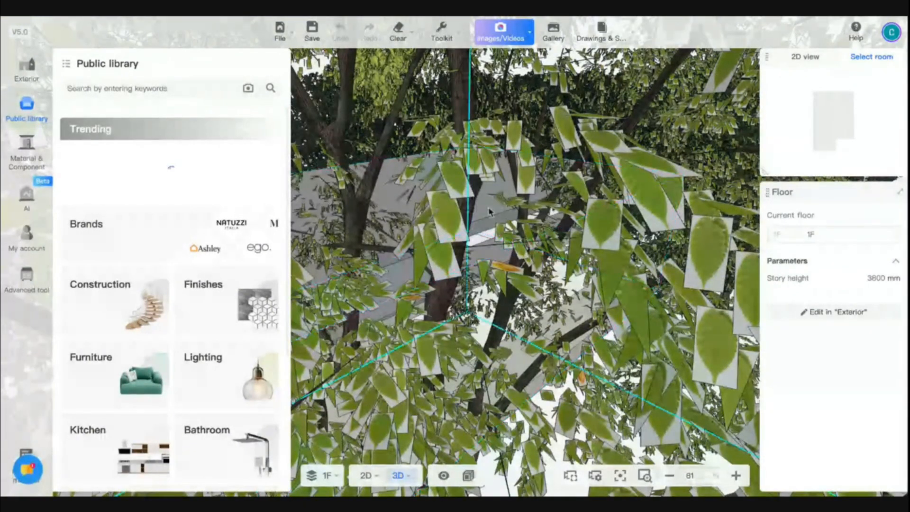
pyautogui.moveTo(404, 328); pyautogui.dragTo(463, 319)
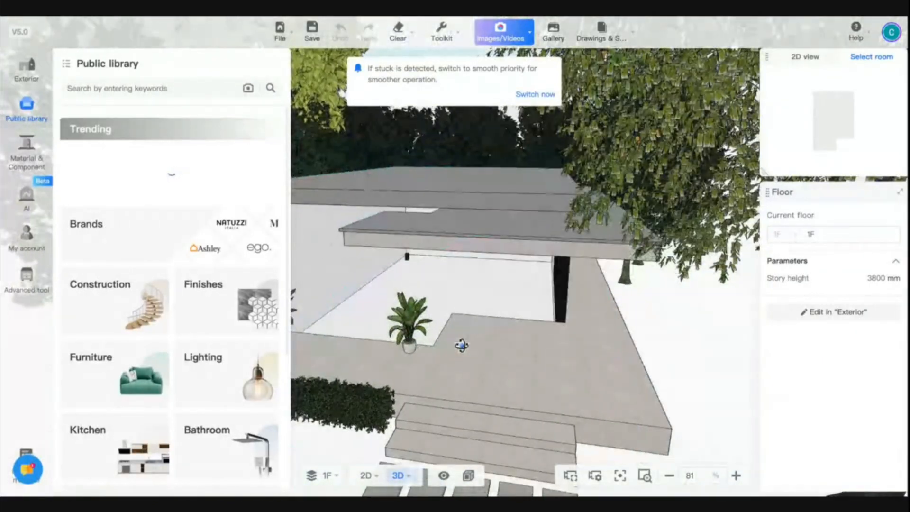
pyautogui.click(470, 477)
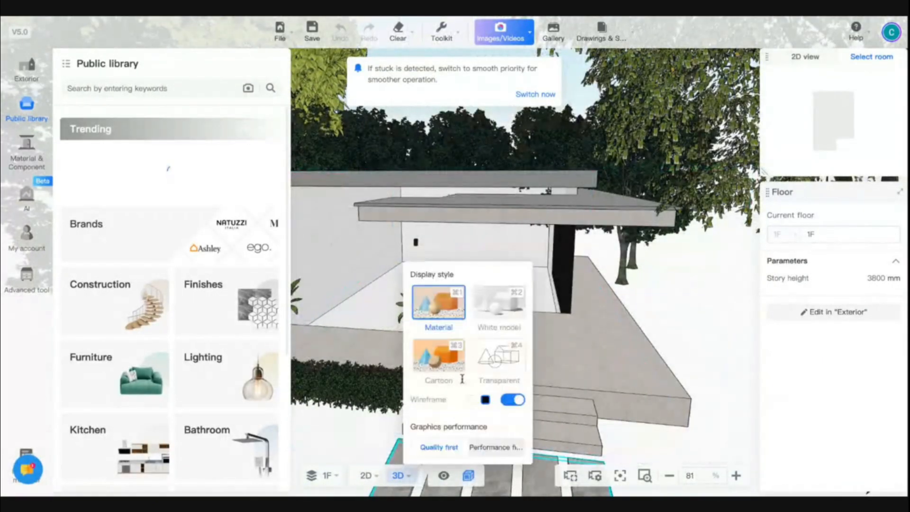
pyautogui.click(491, 447)
pyautogui.moveTo(673, 331); pyautogui.dragTo(664, 299)
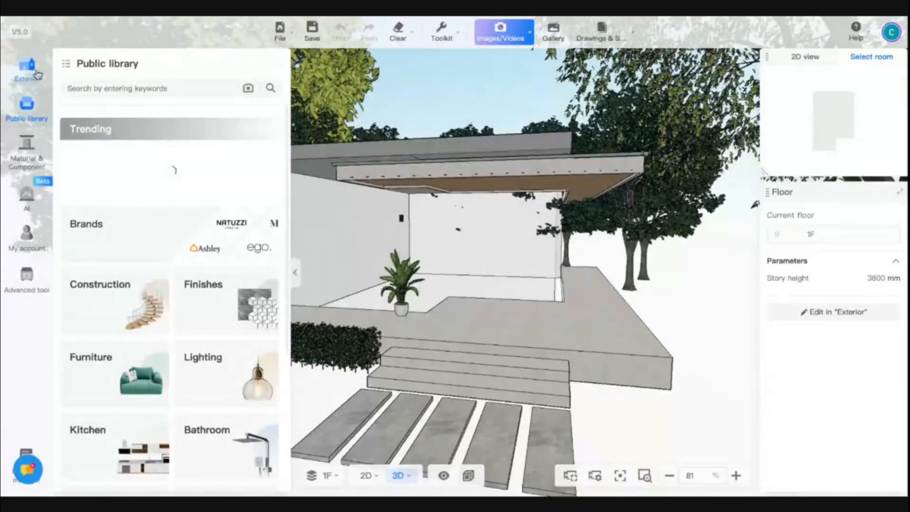
# Return to the exterior design of the house and start an architectural render.
pyautogui.click(27, 71)
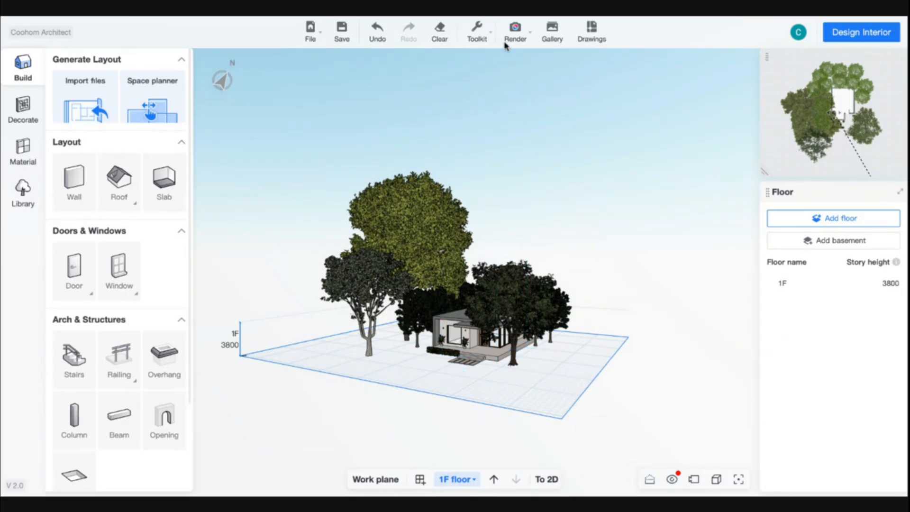
pyautogui.moveTo(521, 29)
pyautogui.click(511, 63)
pyautogui.moveTo(518, 28)
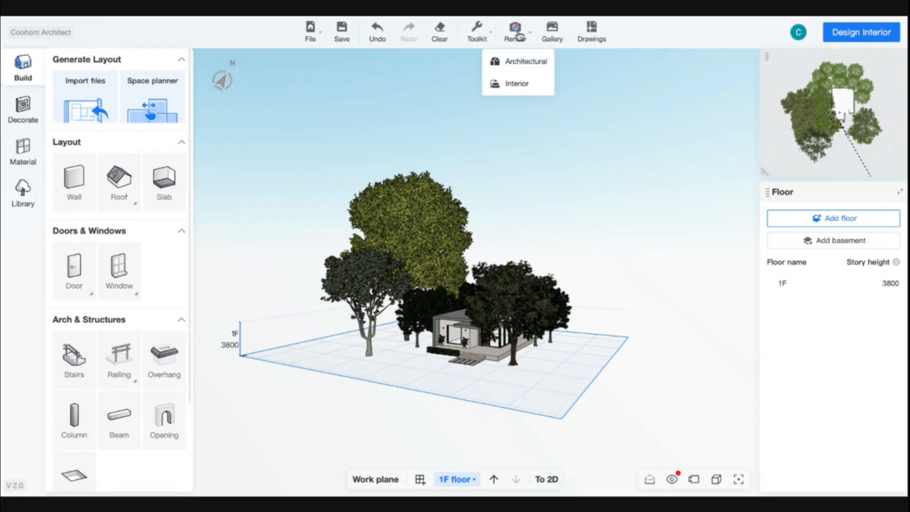
pyautogui.click(510, 69)
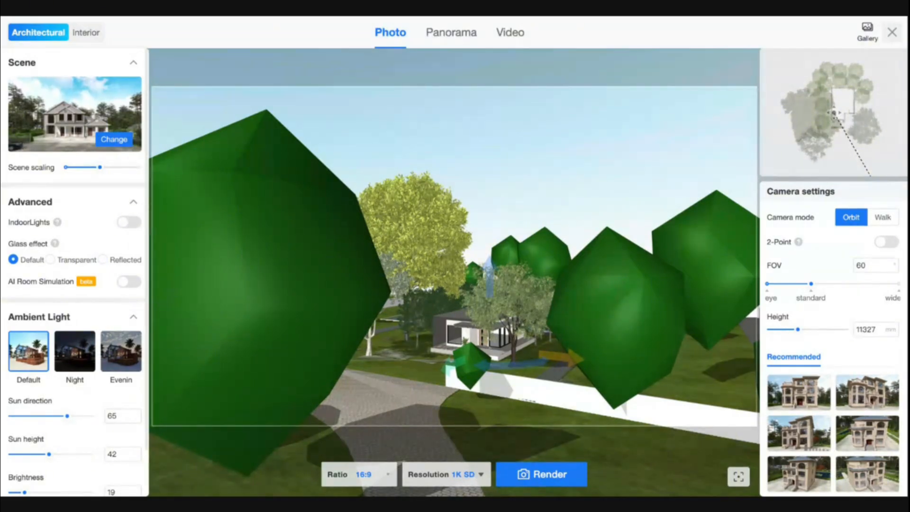
# Turn on AI Room Simulation and move the render camera on the plan to directly face the front of the house.
pyautogui.click(128, 283)
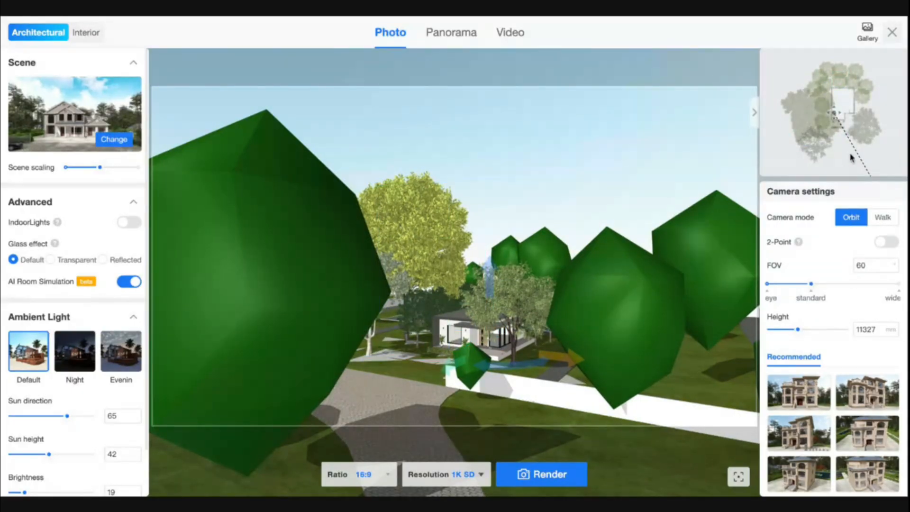
pyautogui.scroll(-2, 851, 95)
pyautogui.scroll(-1, 851, 96)
pyautogui.moveTo(885, 139); pyautogui.dragTo(839, 80)
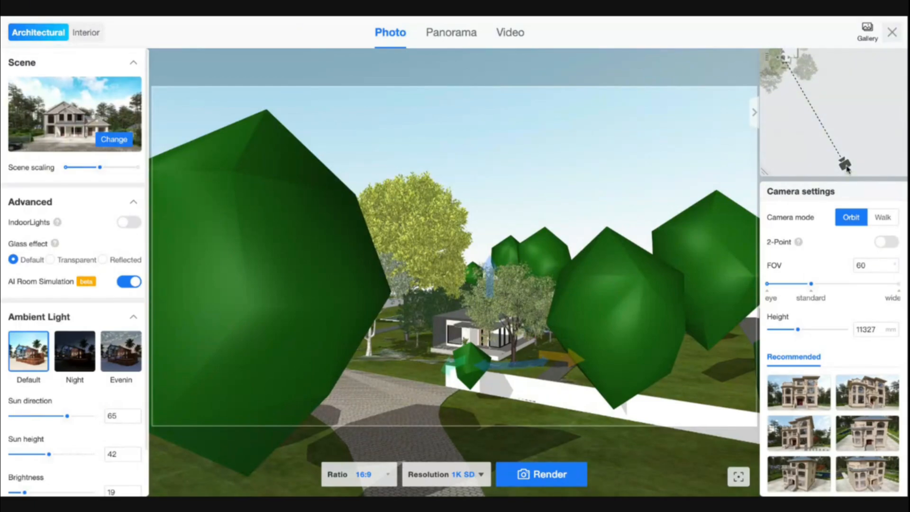
pyautogui.moveTo(843, 162); pyautogui.dragTo(833, 101)
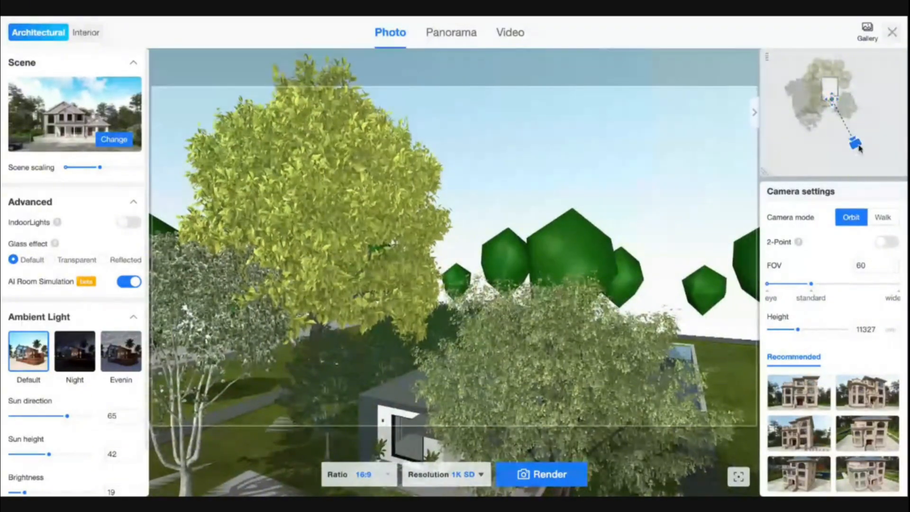
pyautogui.moveTo(859, 149); pyautogui.dragTo(829, 148)
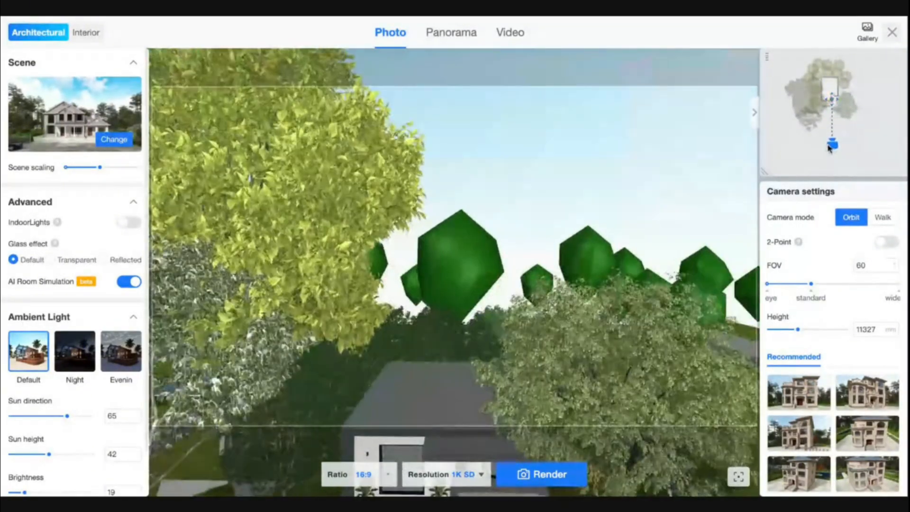
# Set the render camera's FOV to 35 and lower its height to about 2045 mm.
pyautogui.click(861, 265)
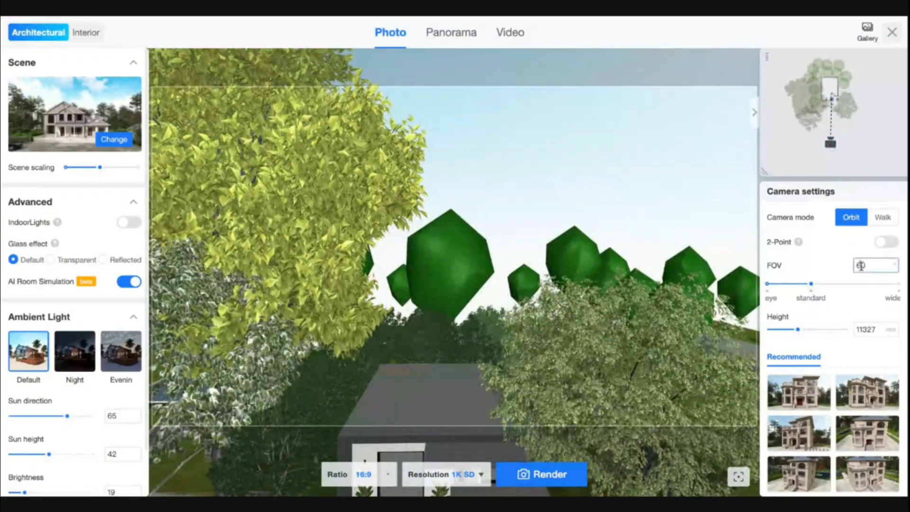
pyautogui.write('35')
pyautogui.press('Return')
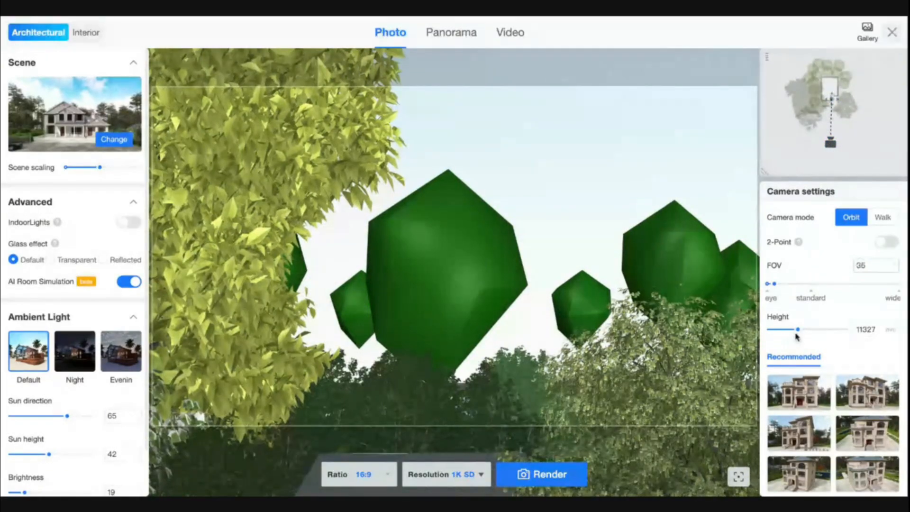
pyautogui.moveTo(797, 330); pyautogui.dragTo(773, 333)
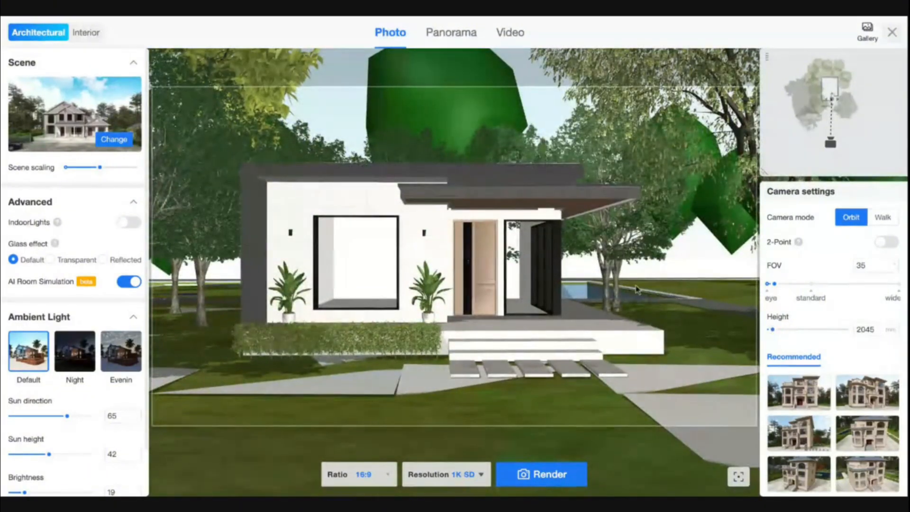
# Orbit the camera to a slight angle on the house front, shift the framing sideways and render the photo at 1K SD.
pyautogui.moveTo(639, 287); pyautogui.dragTo(622, 285)
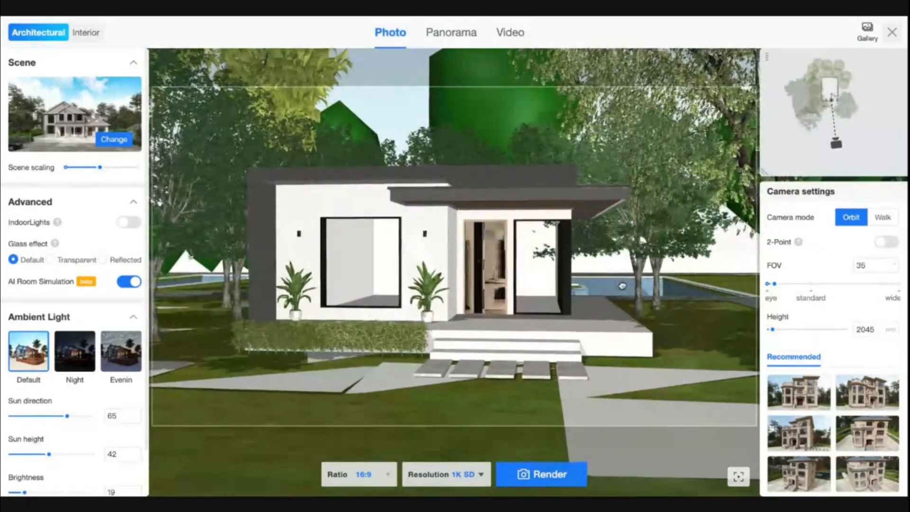
pyautogui.press('a')
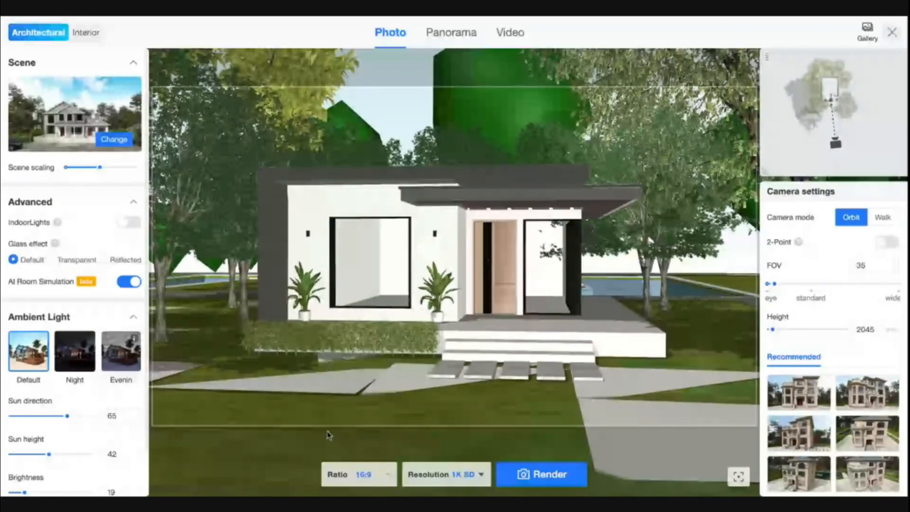
pyautogui.click(540, 479)
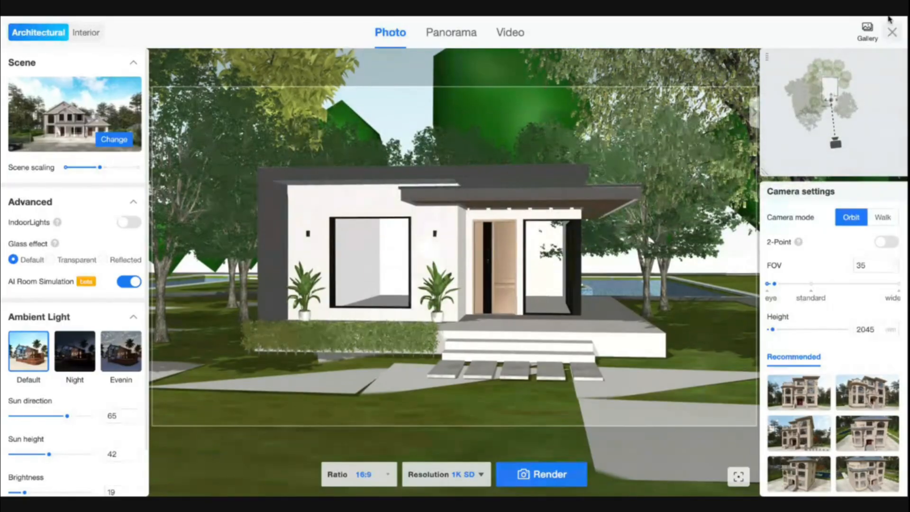
# View the finished architecture render at large size in the gallery and return to the render setup.
pyautogui.click(866, 32)
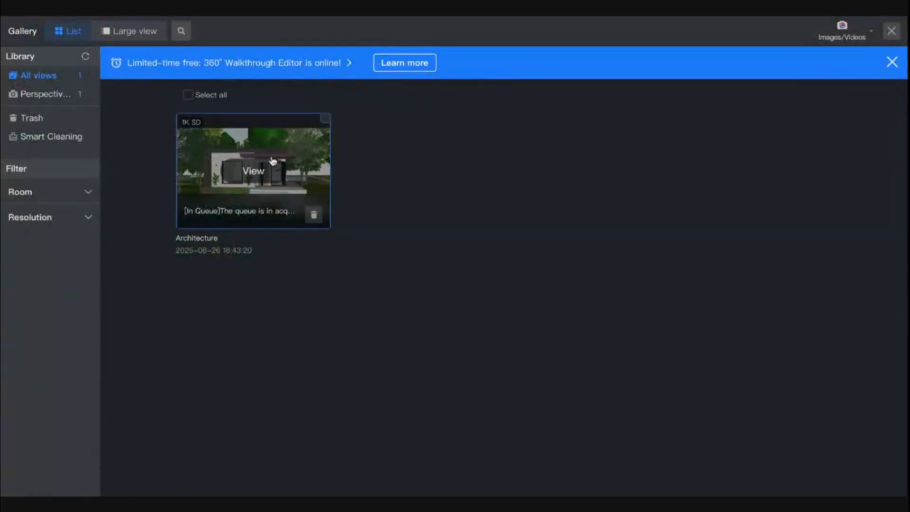
pyautogui.moveTo(227, 199)
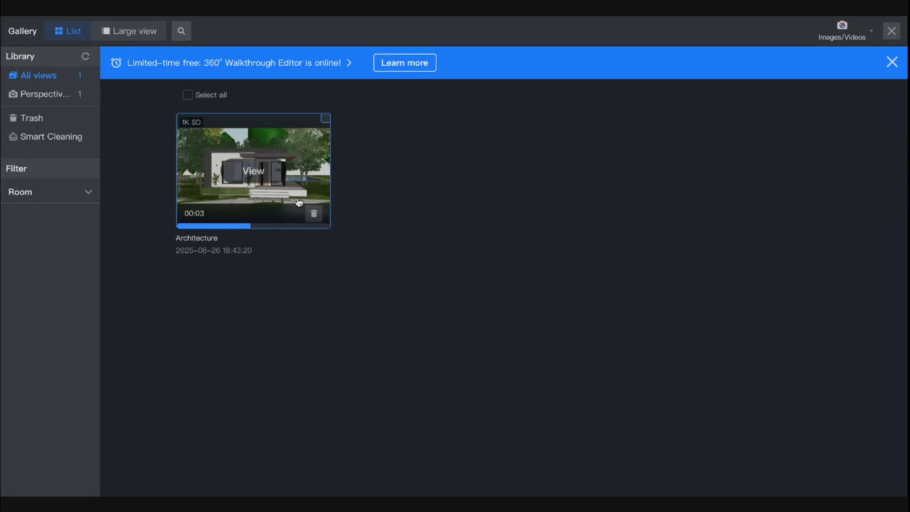
pyautogui.click(263, 185)
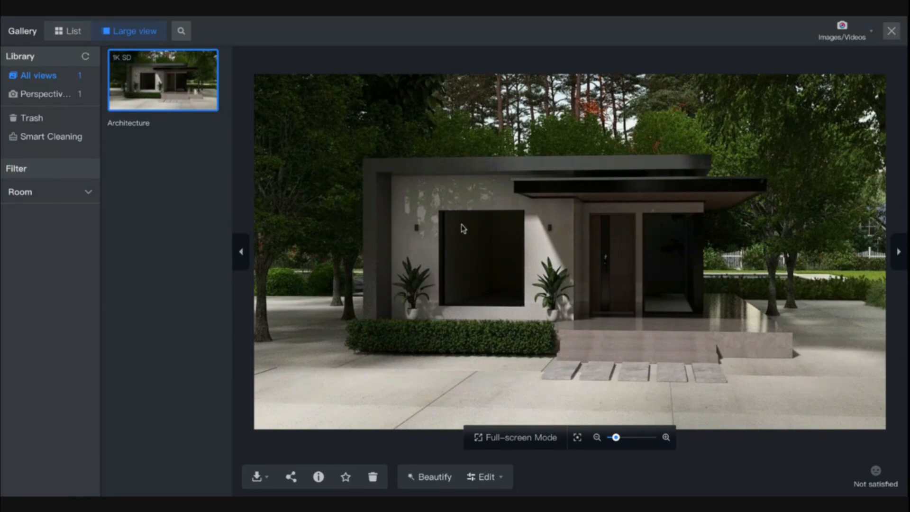
pyautogui.moveTo(841, 31)
pyautogui.click(828, 61)
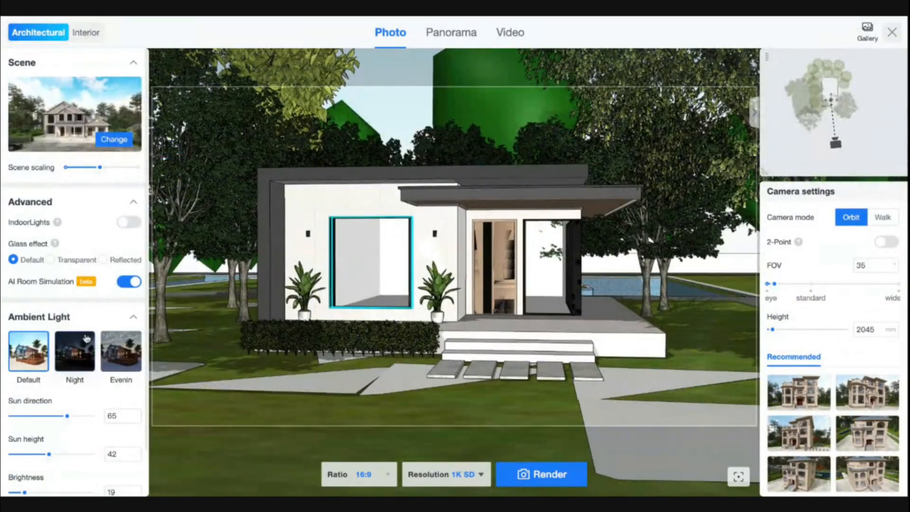
# Keep AI Room Simulation enabled and change the render scene to House in the forest from the Natural landscape style.
pyautogui.click(129, 282)
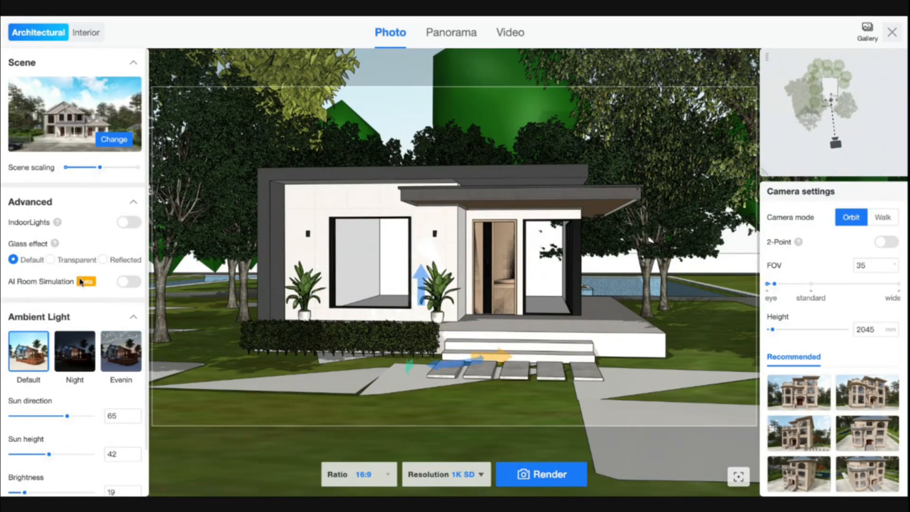
pyautogui.click(127, 284)
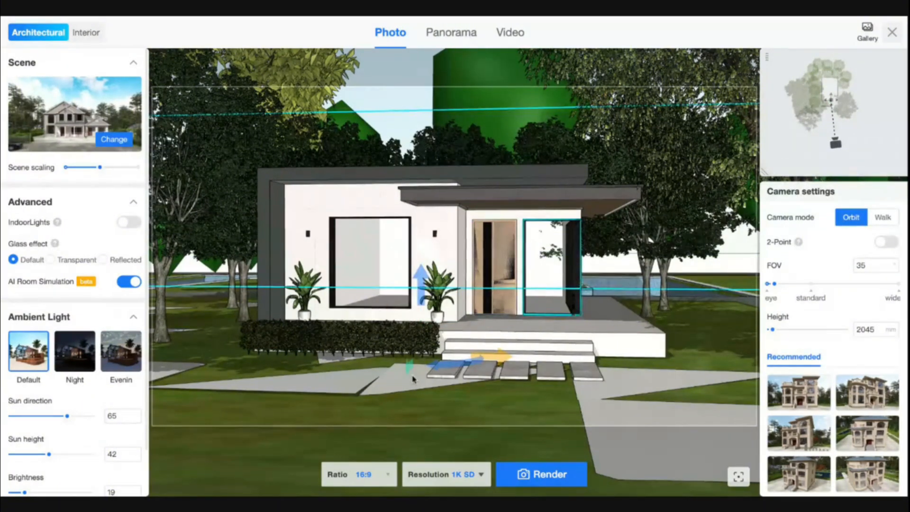
pyautogui.click(116, 140)
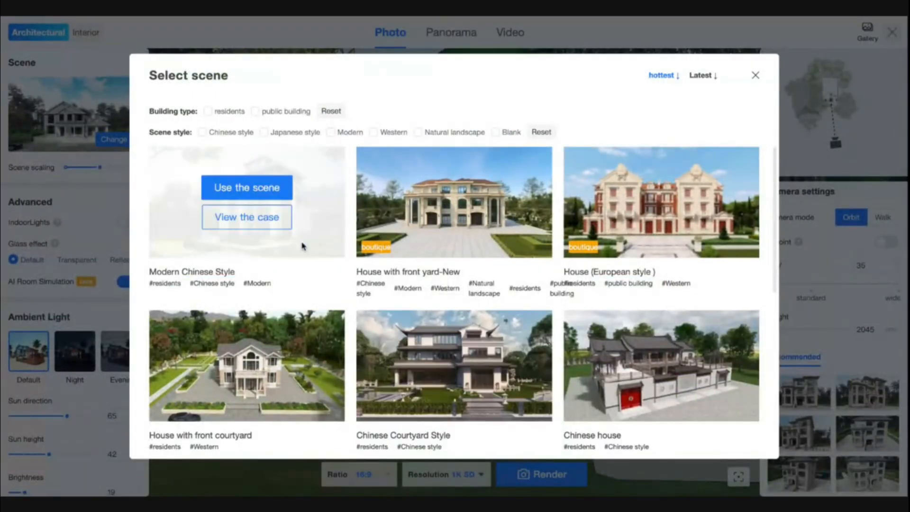
pyautogui.scroll(-2, 333, 365)
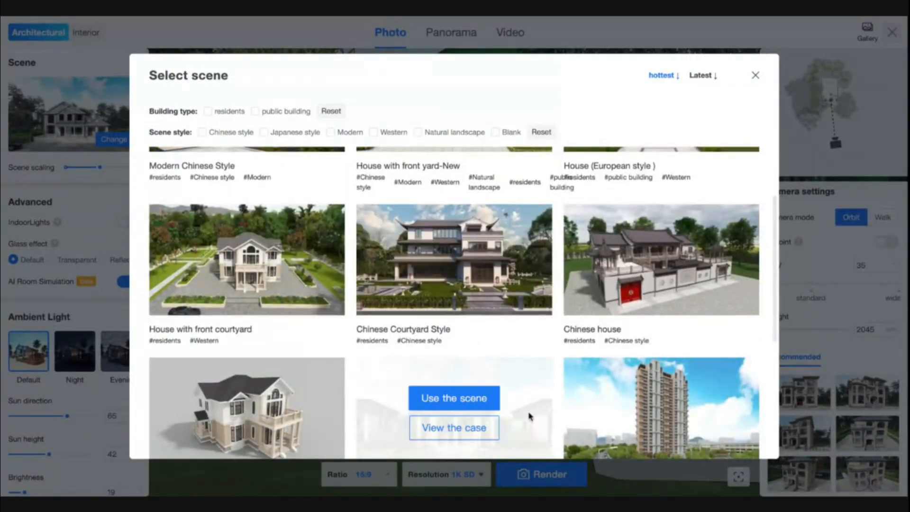
pyautogui.scroll(3, 533, 409)
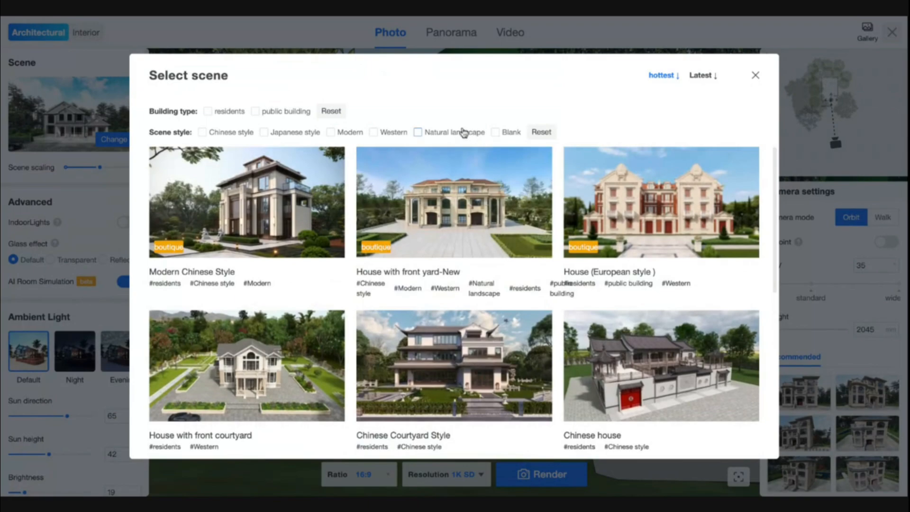
pyautogui.click(463, 133)
pyautogui.moveTo(268, 370)
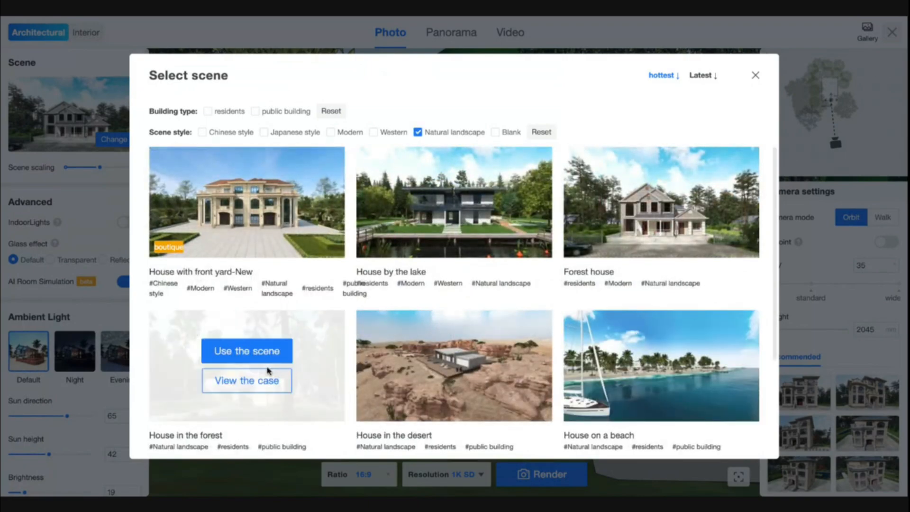
pyautogui.click(247, 353)
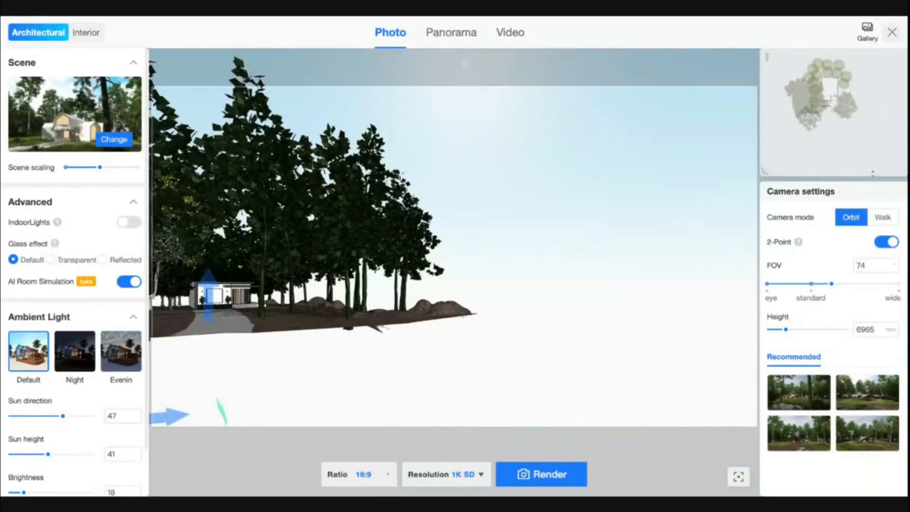
# Reposition the render camera on the plan to face the house front from a distance, with its FOV set to 35.
pyautogui.moveTo(874, 174); pyautogui.dragTo(831, 85)
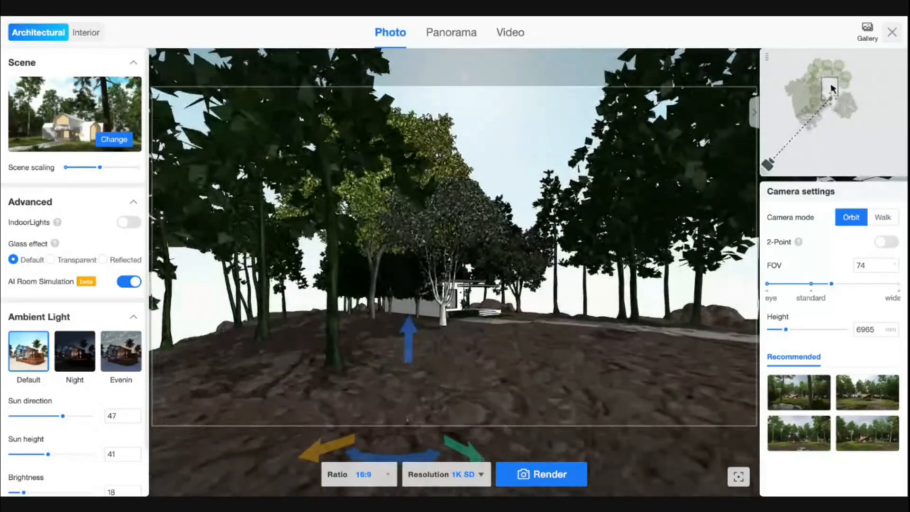
pyautogui.moveTo(773, 157); pyautogui.dragTo(839, 128)
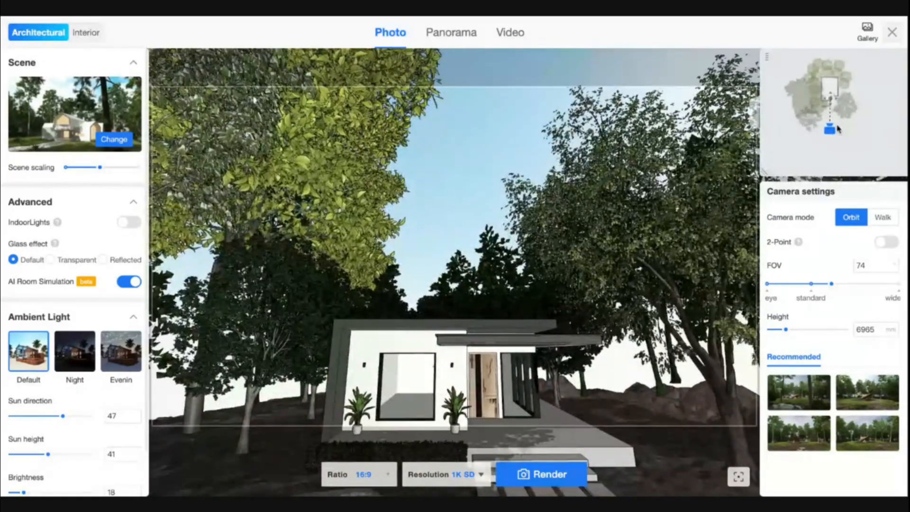
pyautogui.doubleClick(860, 265)
pyautogui.write('35')
pyautogui.press('Return')
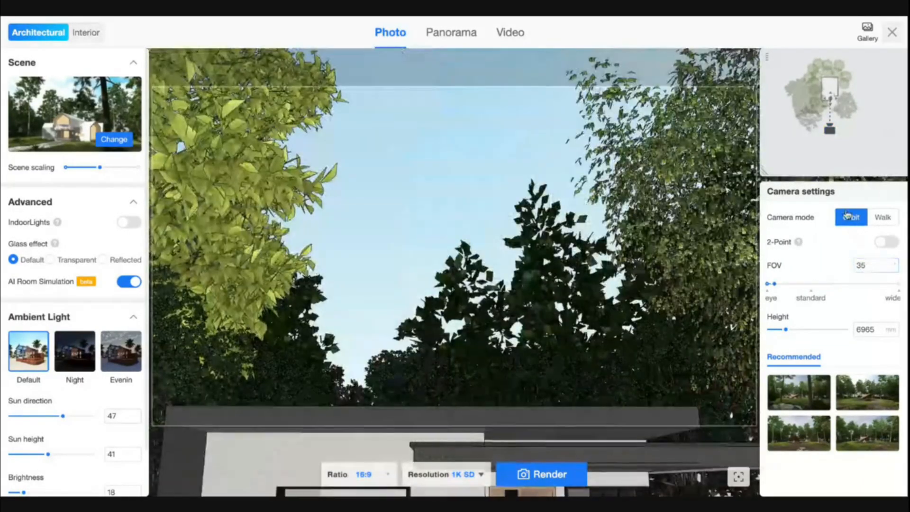
pyautogui.moveTo(830, 130); pyautogui.dragTo(832, 155)
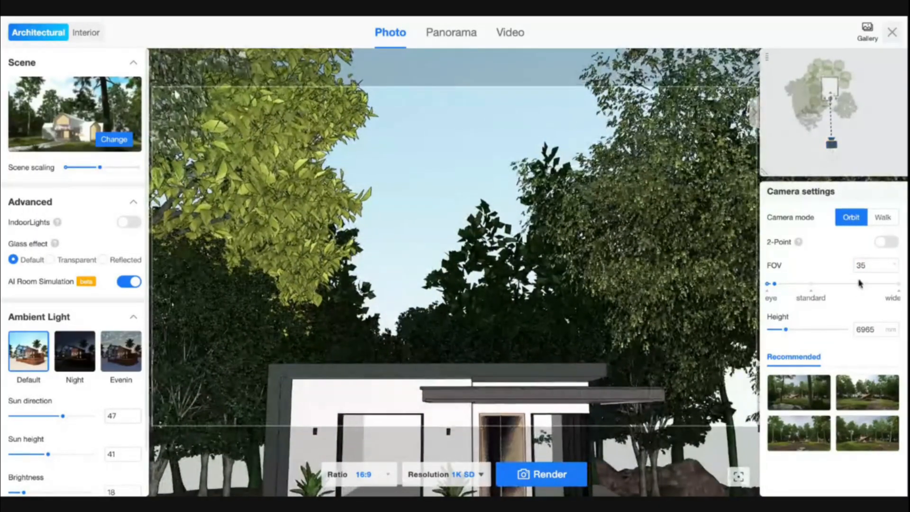
# Lower the render camera by setting its height to 4000 mm.
pyautogui.doubleClick(863, 329)
pyautogui.write('5000')
pyautogui.press('Return')
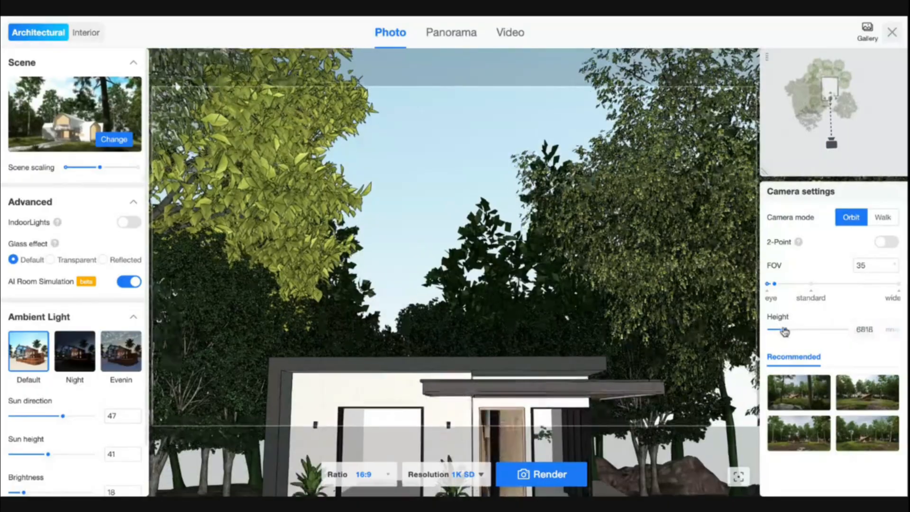
pyautogui.moveTo(780, 330); pyautogui.dragTo(777, 329)
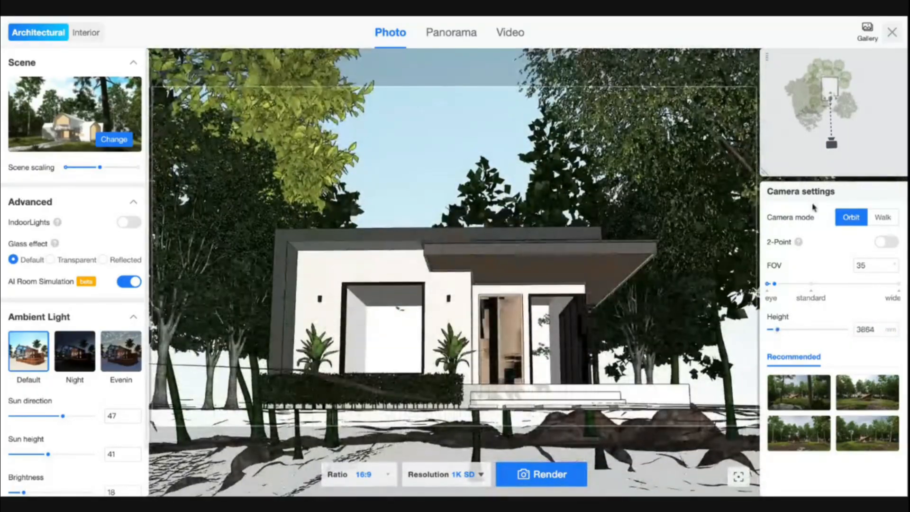
pyautogui.doubleClick(863, 329)
pyautogui.write('4000')
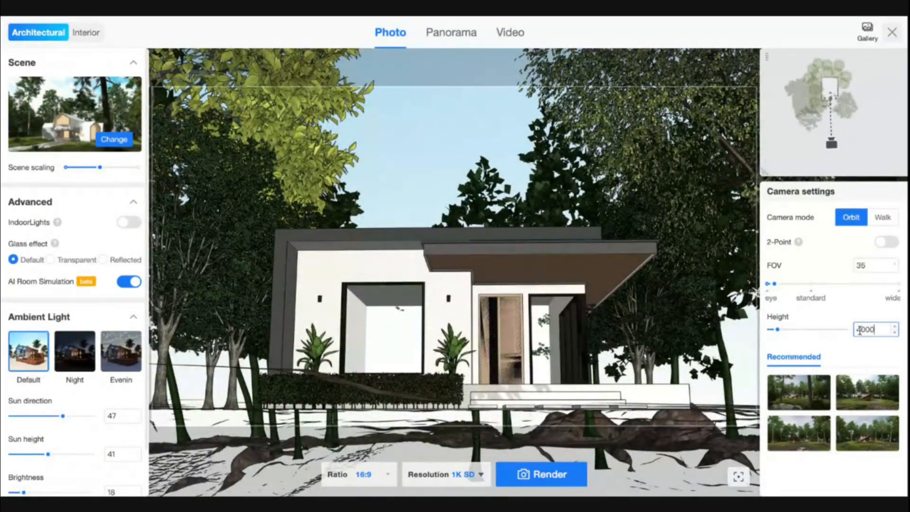
pyautogui.press('Return')
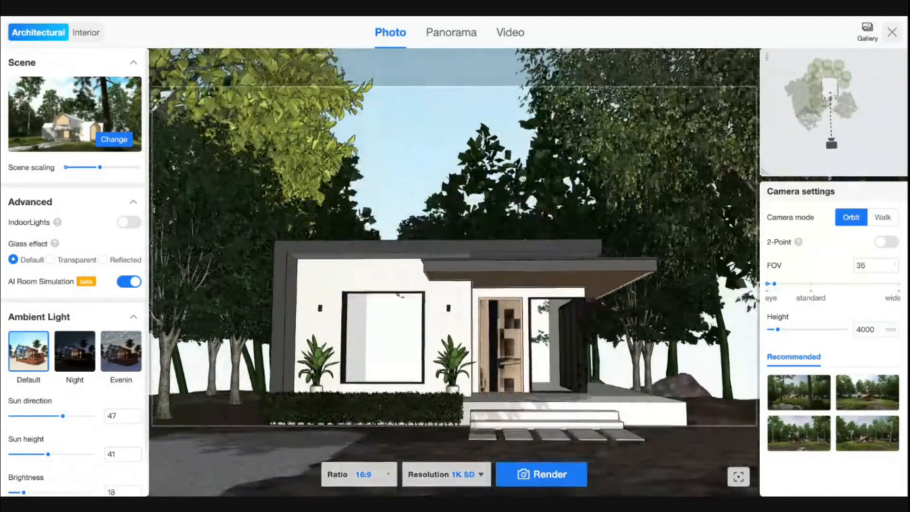
# Orbit the camera down to a height of about 2770 mm and frame the house front closely.
pyautogui.moveTo(454, 265); pyautogui.dragTo(454, 233)
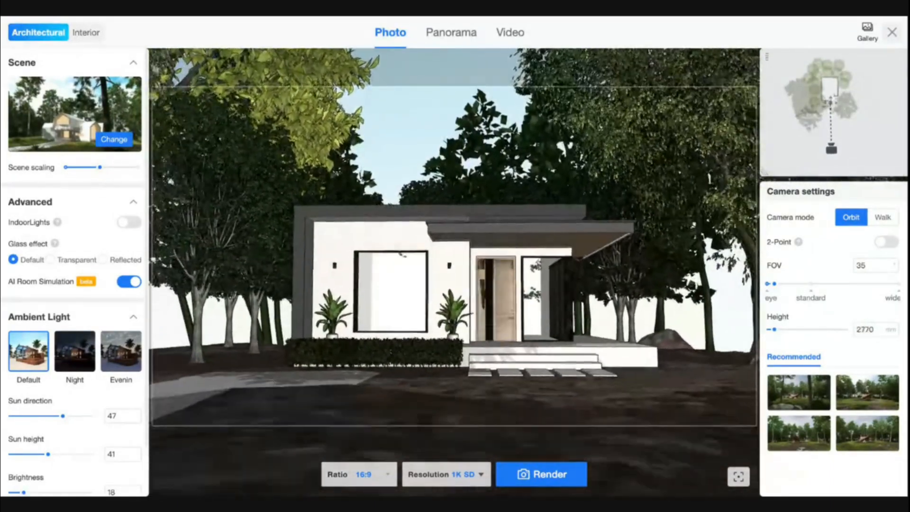
pyautogui.scroll(-4, 210, 365)
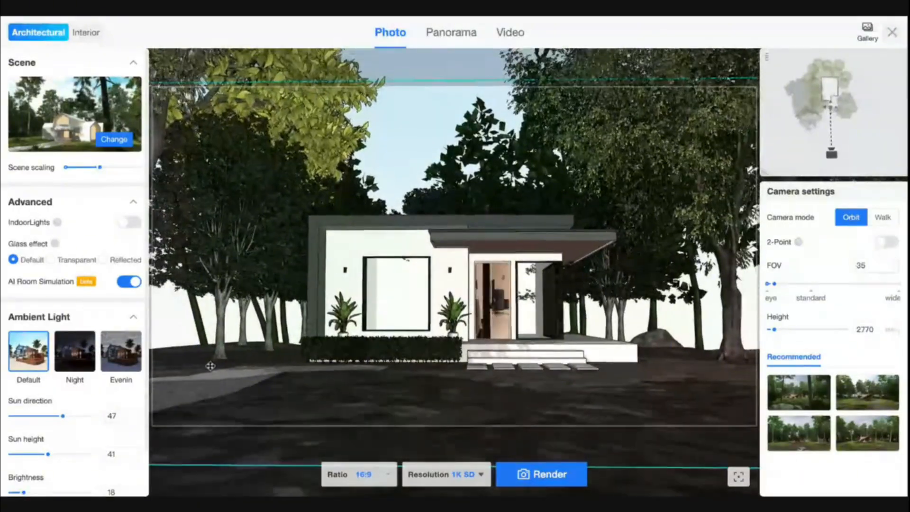
pyautogui.scroll(4, 210, 366)
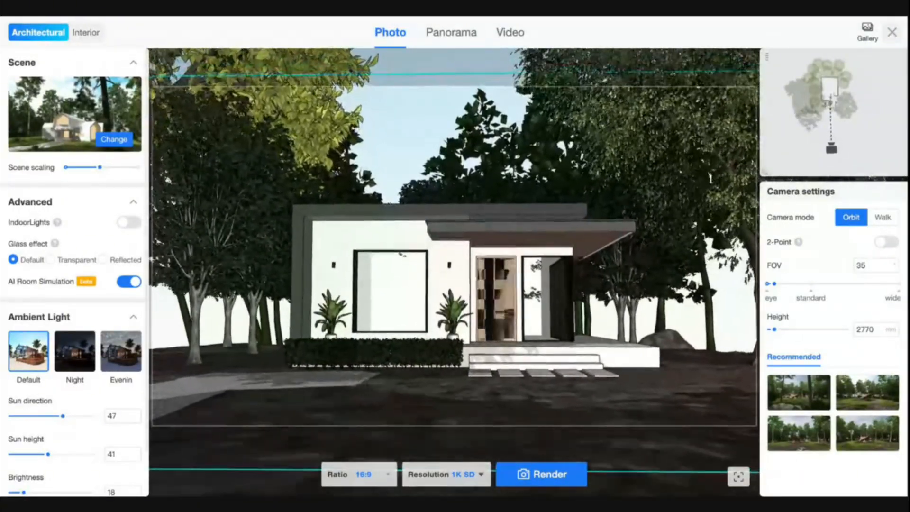
pyautogui.scroll(3, 454, 272)
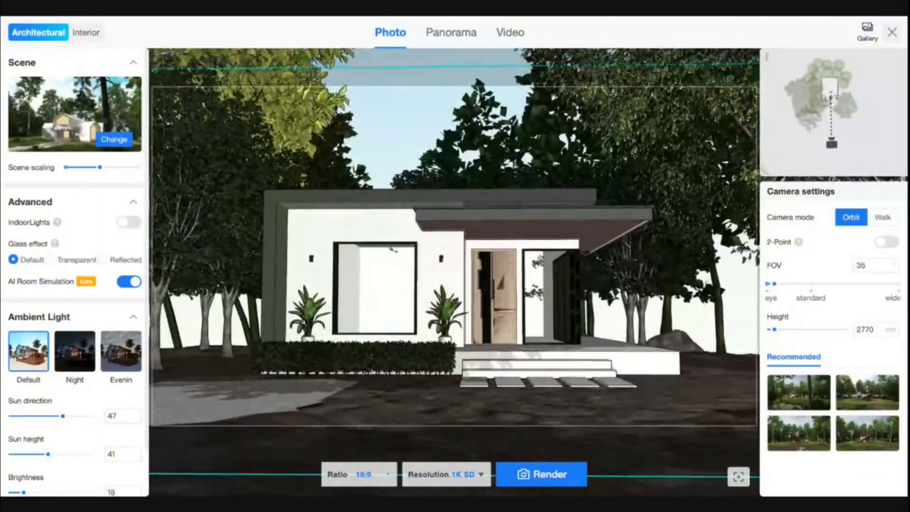
# Apply the Evening ambient light preset and turn off AI Room Simulation.
pyautogui.click(123, 352)
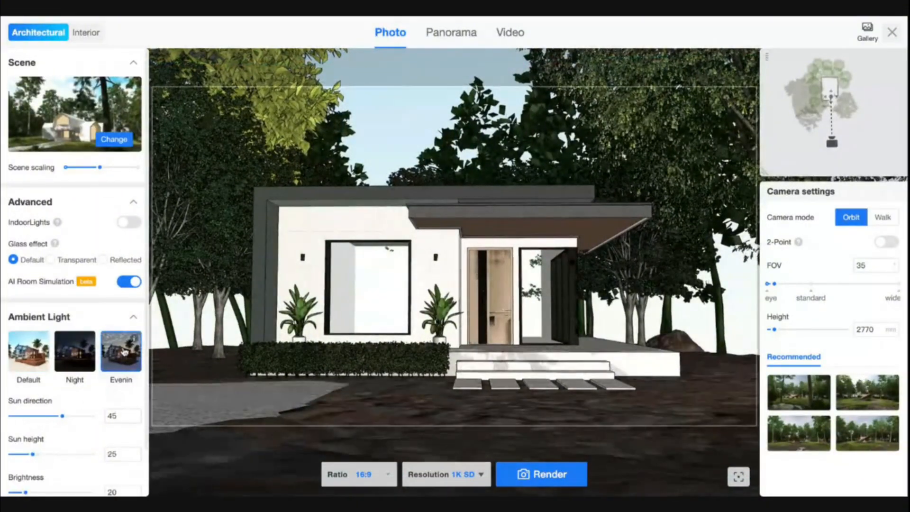
pyautogui.click(129, 283)
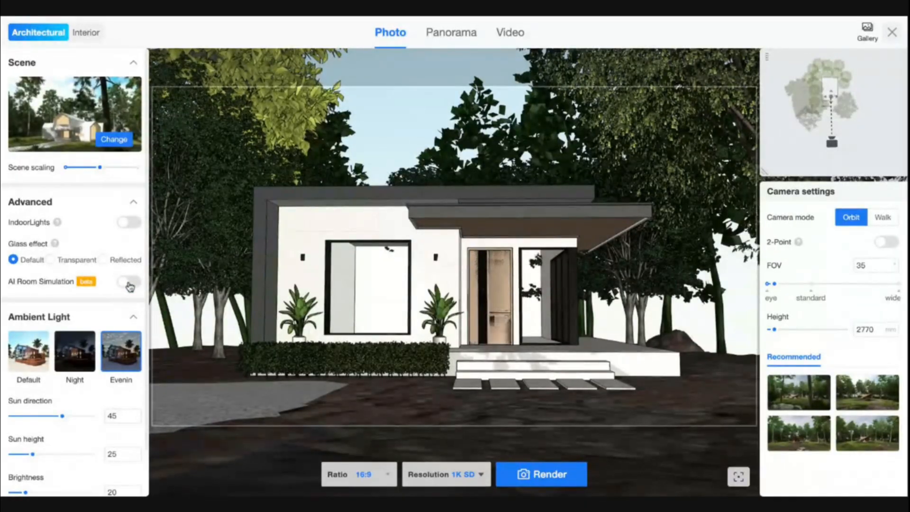
pyautogui.click(129, 282)
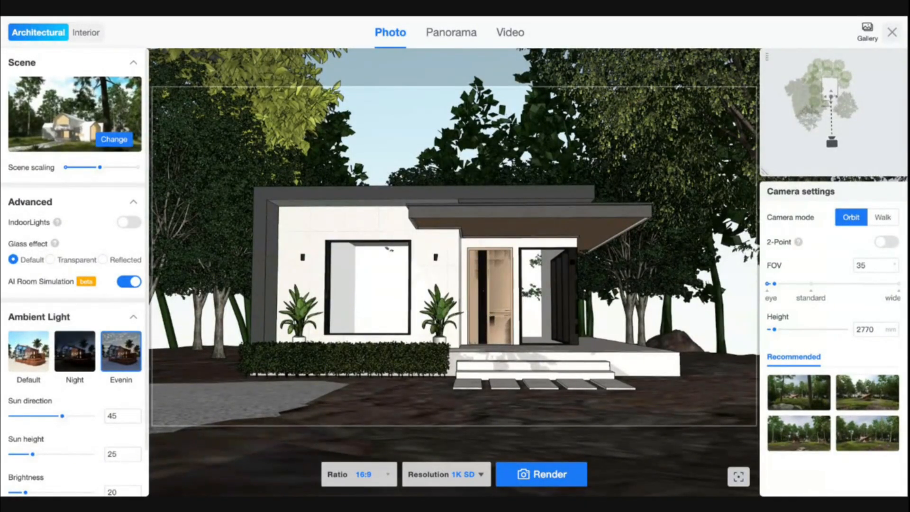
pyautogui.click(129, 282)
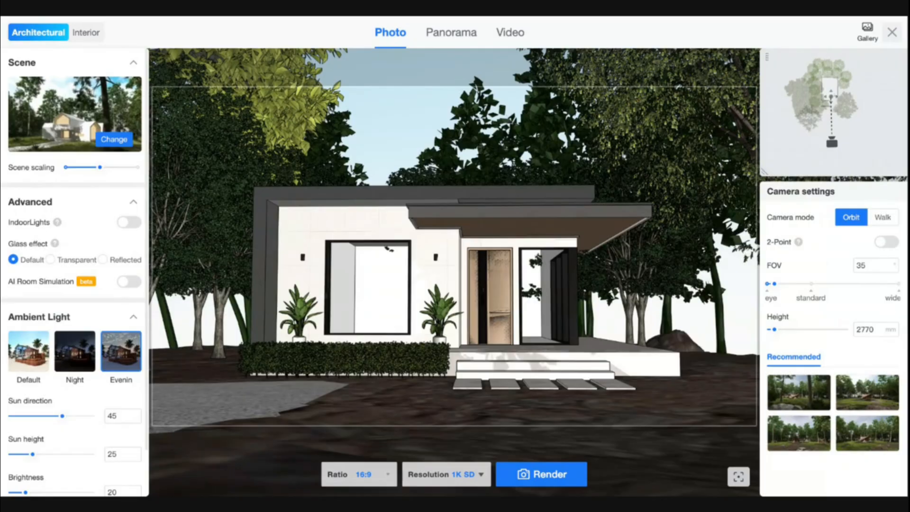
# Set the photo's render resolution to 4K UHD (3840*2160).
pyautogui.click(471, 475)
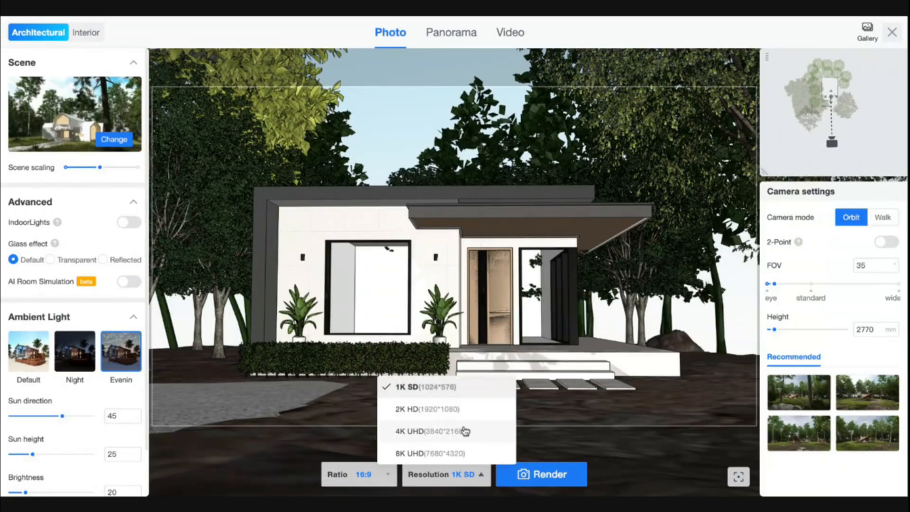
pyautogui.click(464, 431)
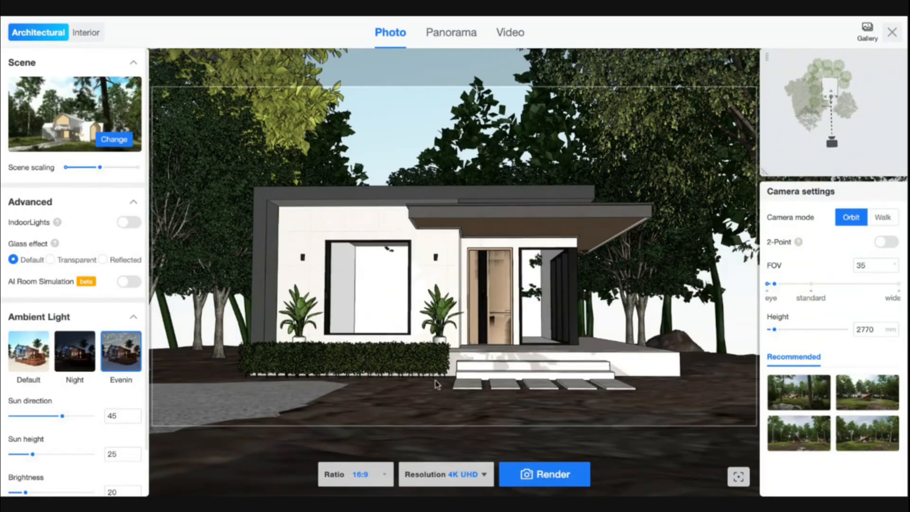
# Slightly adjust the camera's framing of the house front and render the 4K UHD evening photo.
pyautogui.moveTo(436, 384)
pyautogui.mouseDown()
pyautogui.moveTo(443, 399)
pyautogui.moveTo(438, 383)
pyautogui.mouseUp()
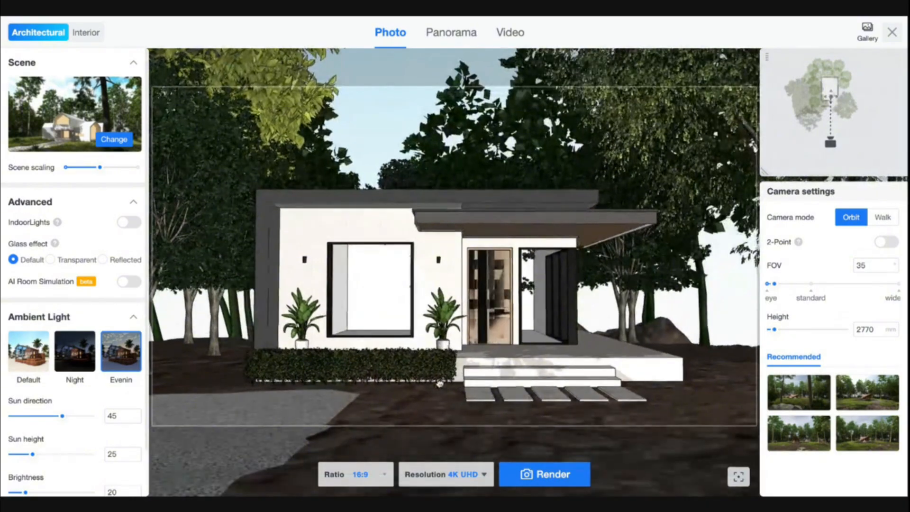
pyautogui.click(541, 476)
pyautogui.click(625, 312)
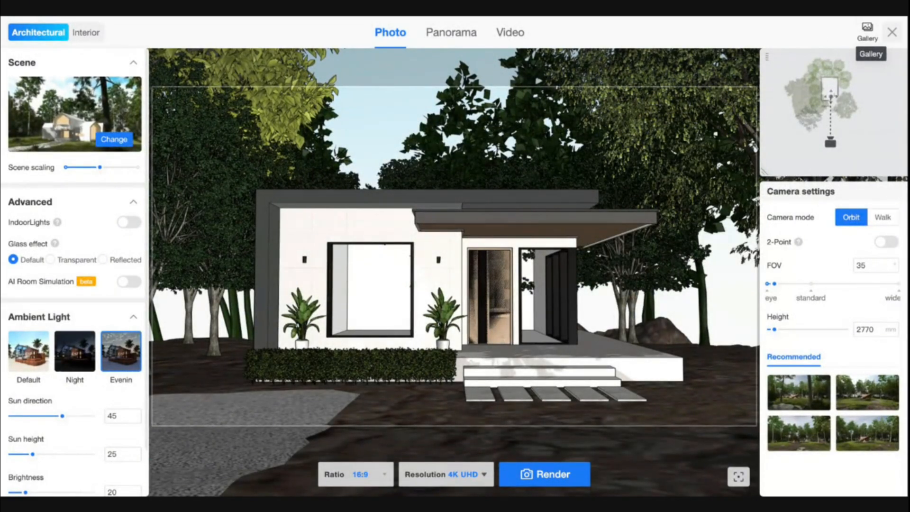
# Review the 1K SD render and the 4K UHD render's progress in the gallery, and return to the architectural render setup.
pyautogui.click(866, 29)
pyautogui.click(189, 76)
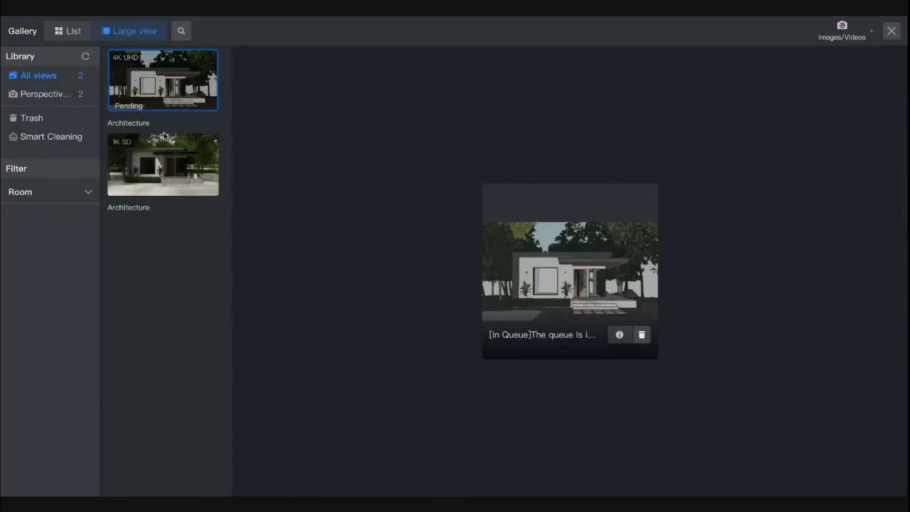
pyautogui.click(156, 155)
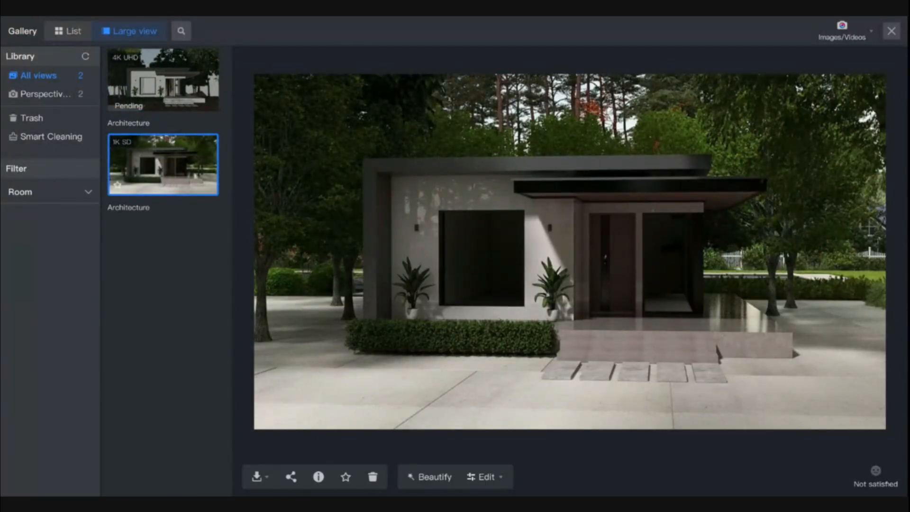
pyautogui.click(164, 79)
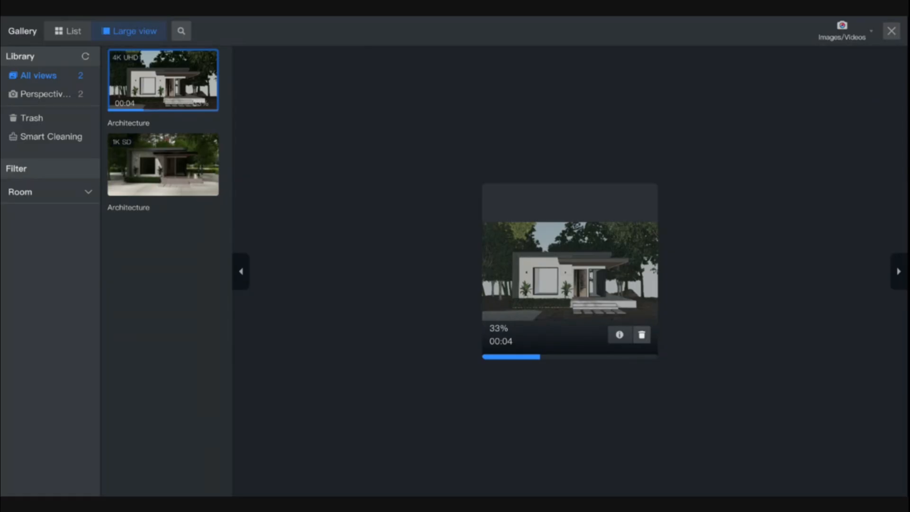
pyautogui.click(842, 38)
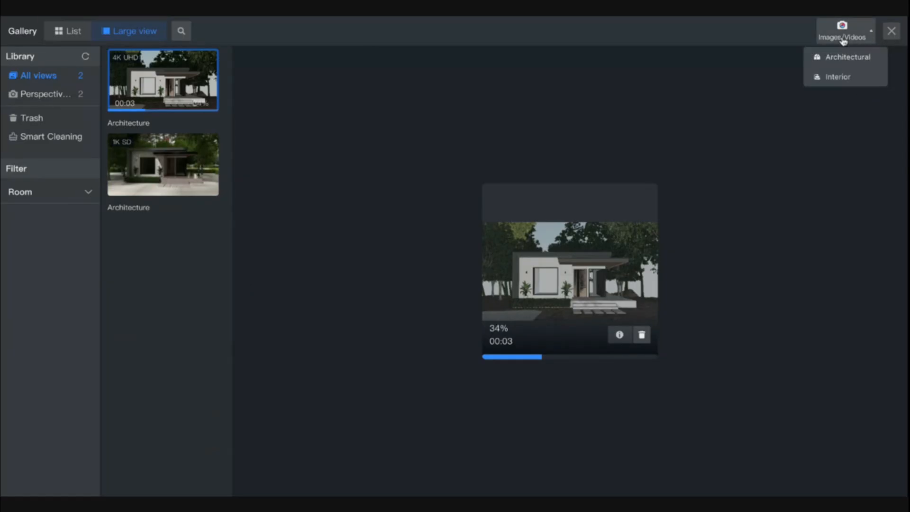
pyautogui.click(848, 57)
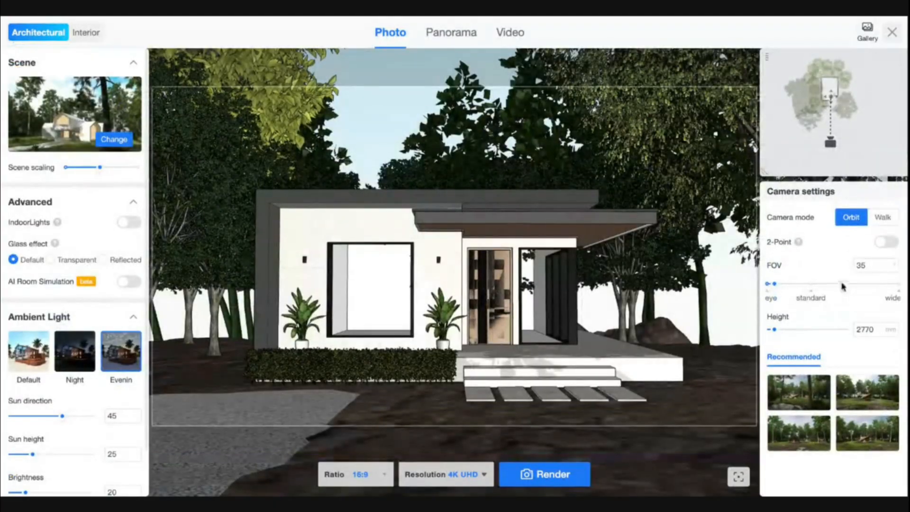
# Turn on 2-Point perspective for the render camera.
pyautogui.click(884, 243)
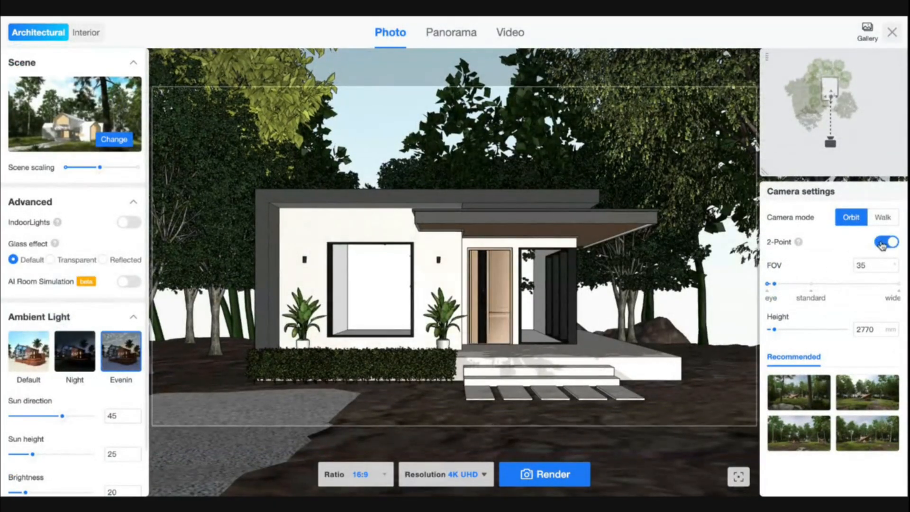
pyautogui.click(882, 243)
pyautogui.click(882, 244)
pyautogui.moveTo(798, 242)
# Try AI Room Simulation, checking the 4K UHD render's progress in the gallery before turning the simulation off again.
pyautogui.click(126, 282)
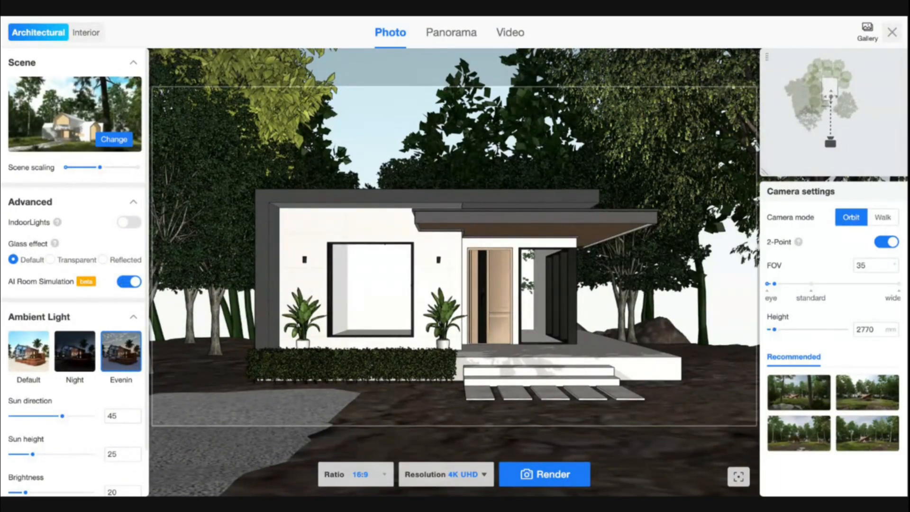
pyautogui.click(865, 35)
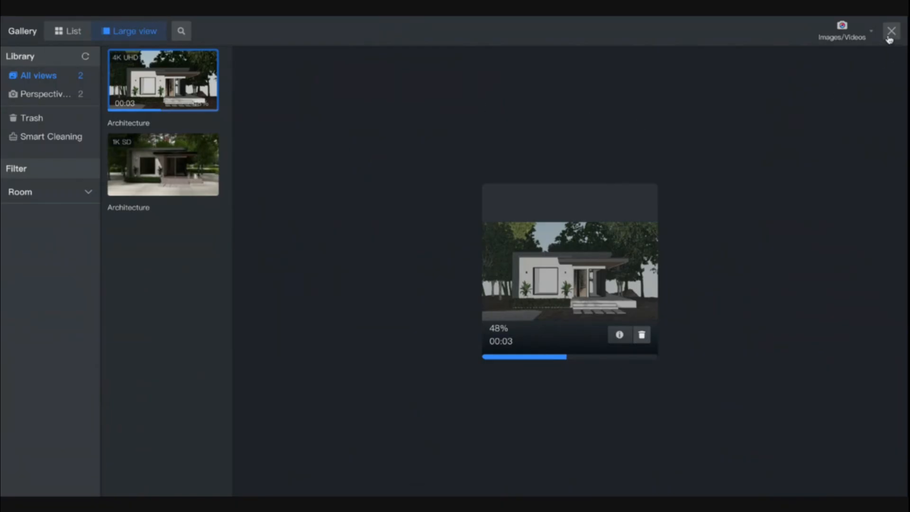
pyautogui.click(858, 39)
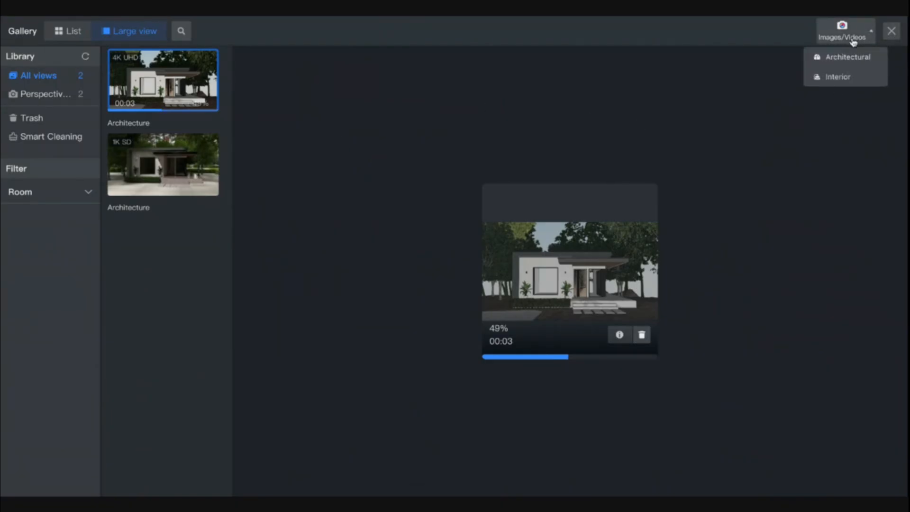
pyautogui.click(848, 57)
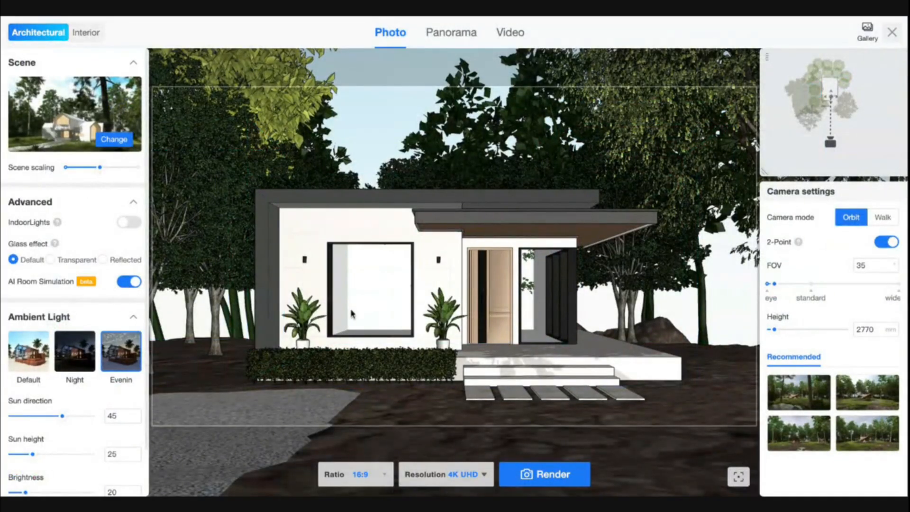
pyautogui.scroll(-1, 78, 411)
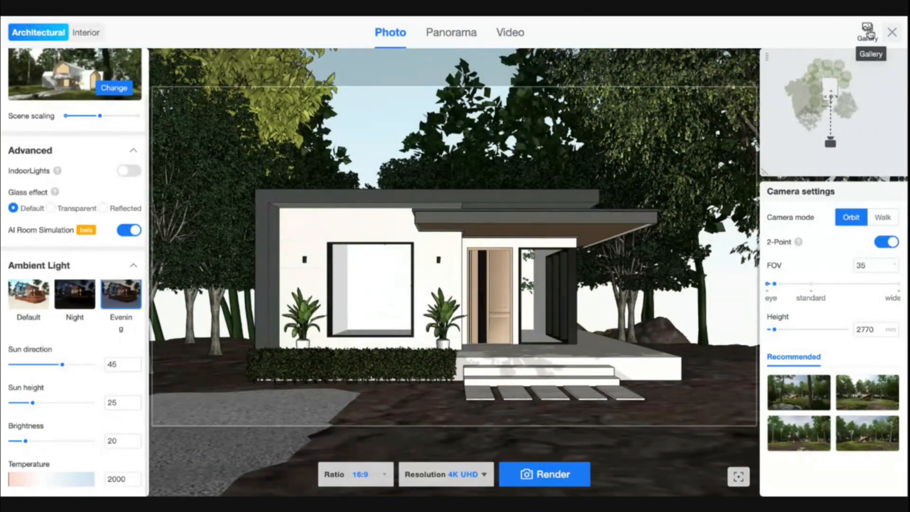
pyautogui.click(129, 230)
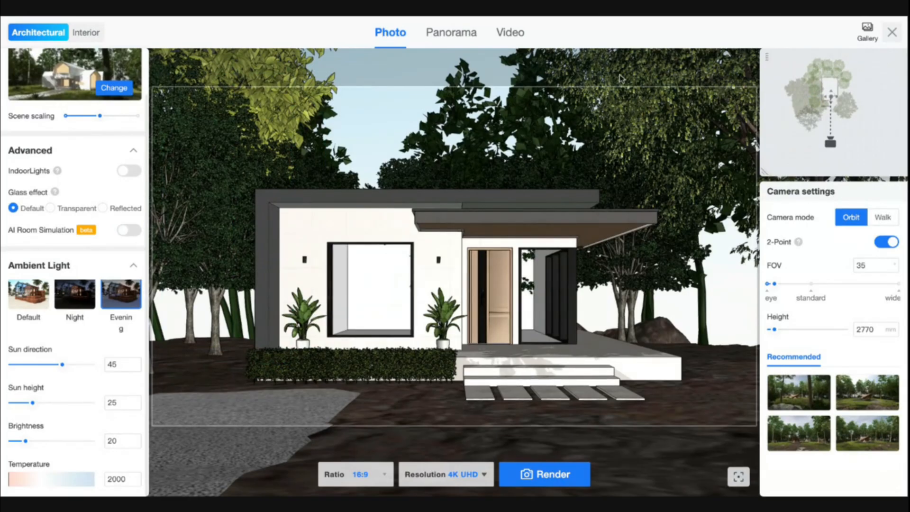
# Check the 4K UHD render's progress in the gallery again and preview the recommended camera views.
pyautogui.click(868, 39)
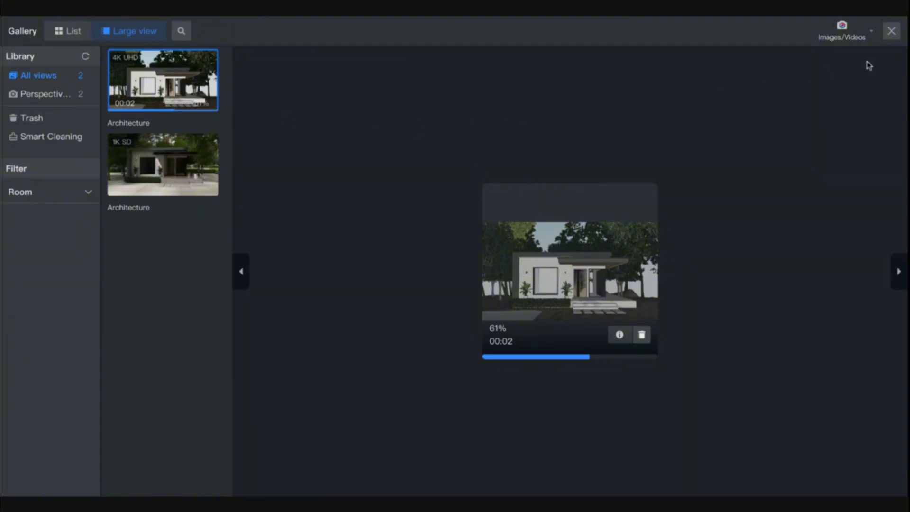
pyautogui.click(842, 33)
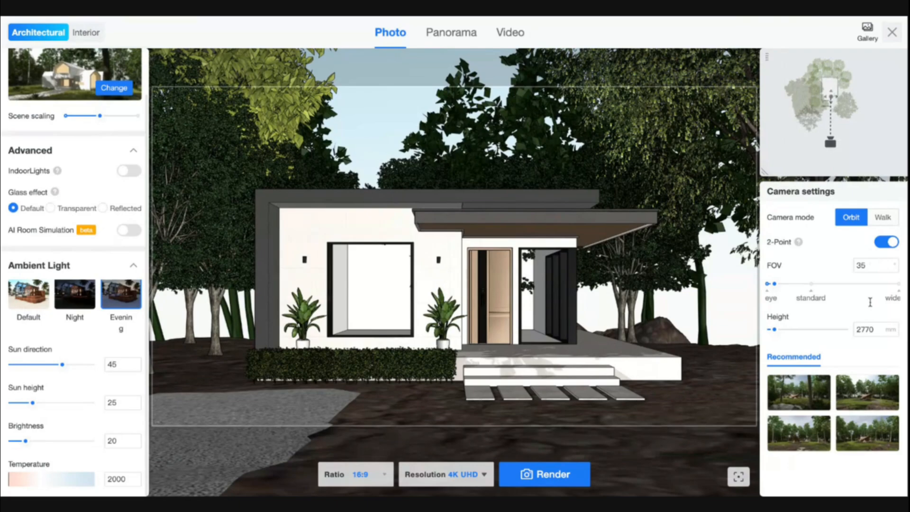
pyautogui.moveTo(861, 405)
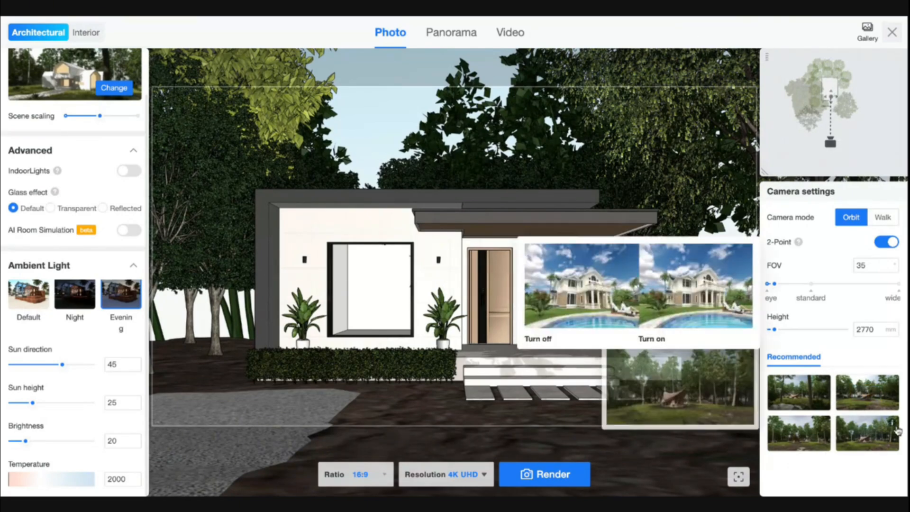
pyautogui.moveTo(793, 393)
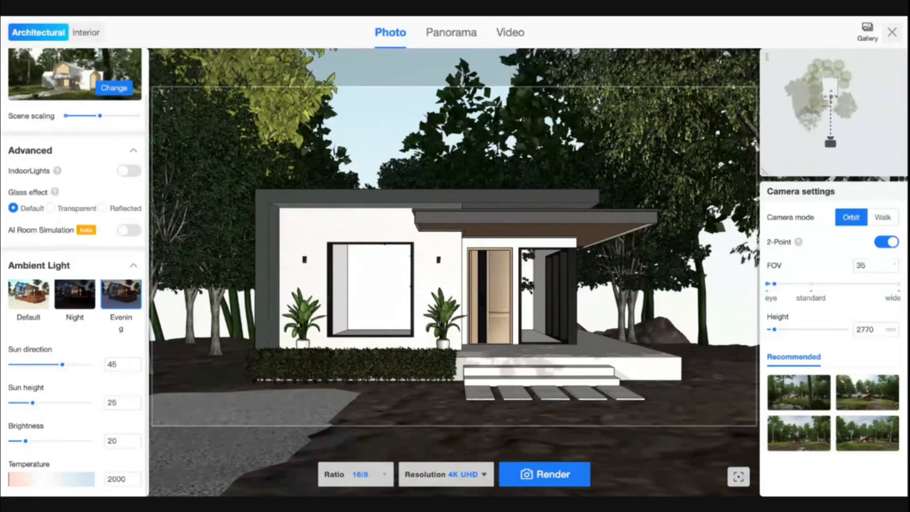
# Turn on IndoorLights and open the fill light settings, dismissing the recalculation tip.
pyautogui.click(129, 170)
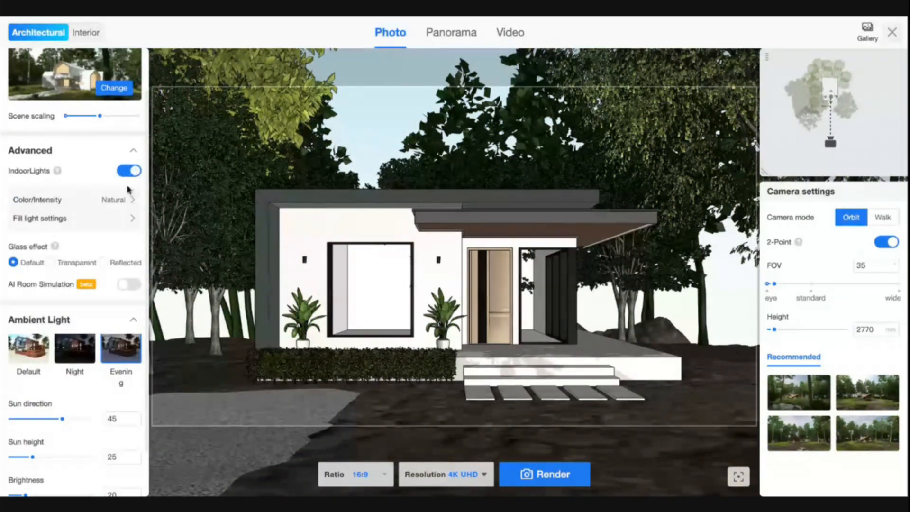
pyautogui.click(125, 201)
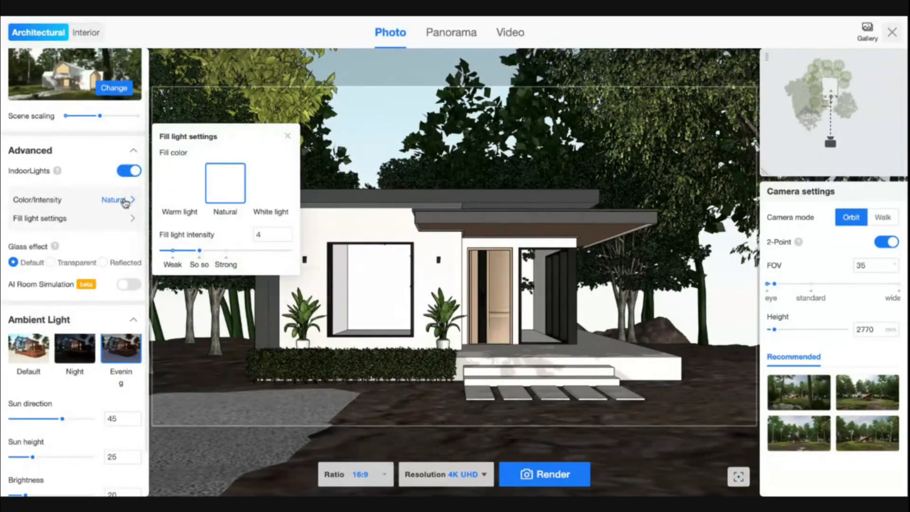
pyautogui.click(130, 219)
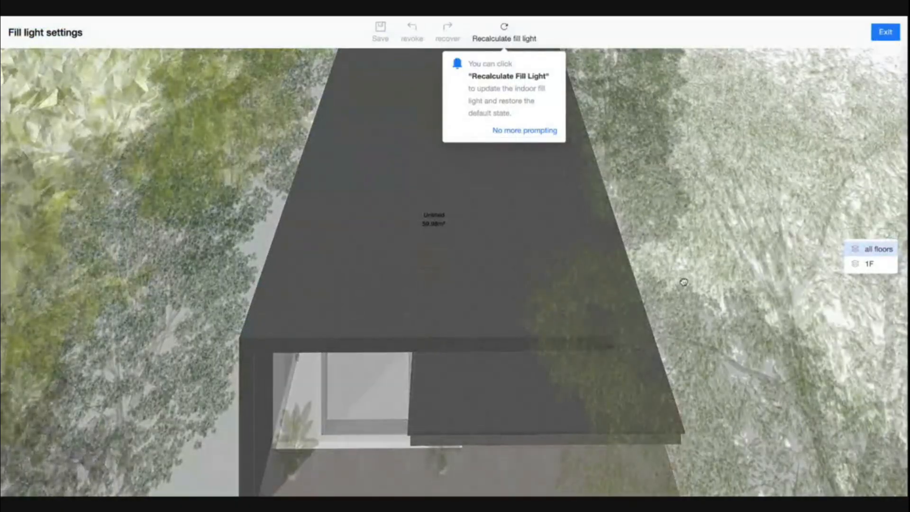
pyautogui.moveTo(498, 289); pyautogui.dragTo(579, 169)
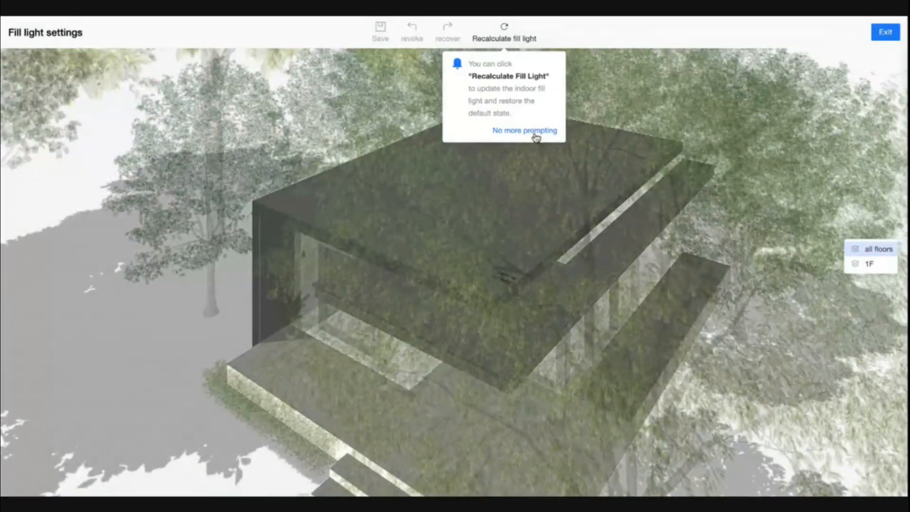
pyautogui.click(536, 137)
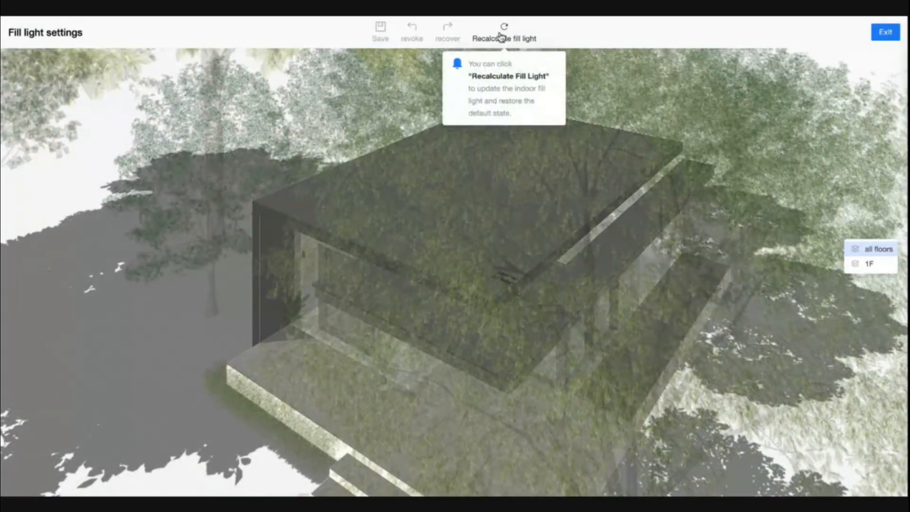
# Recalculate the indoor fill light, check the result on floor 1F, and exit the fill light settings.
pyautogui.click(501, 35)
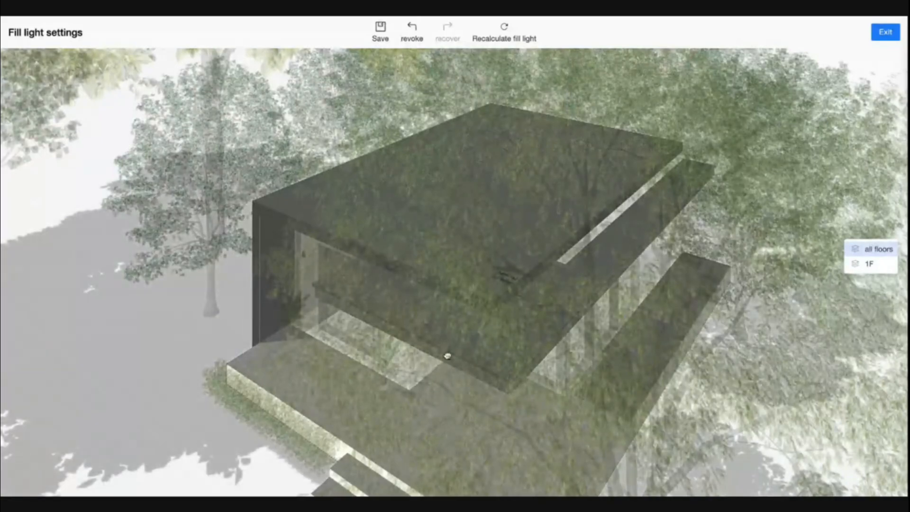
pyautogui.moveTo(447, 356); pyautogui.dragTo(395, 362)
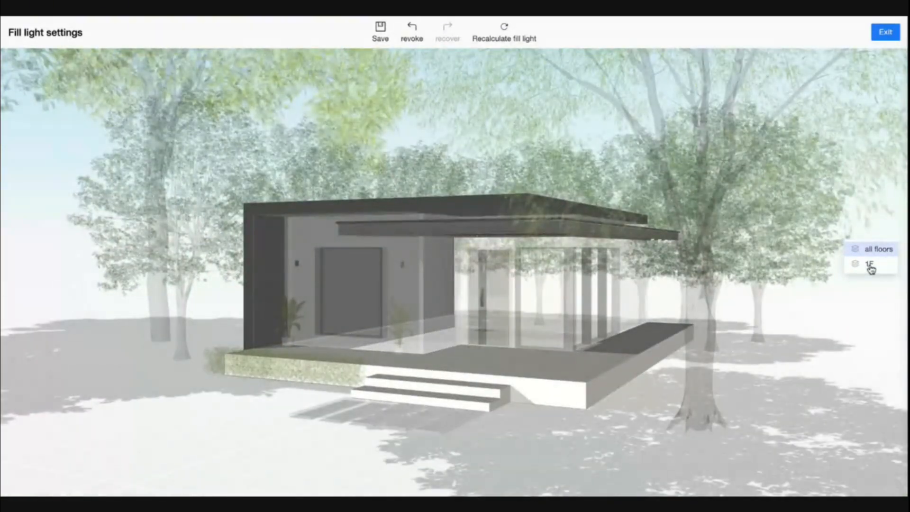
pyautogui.click(870, 266)
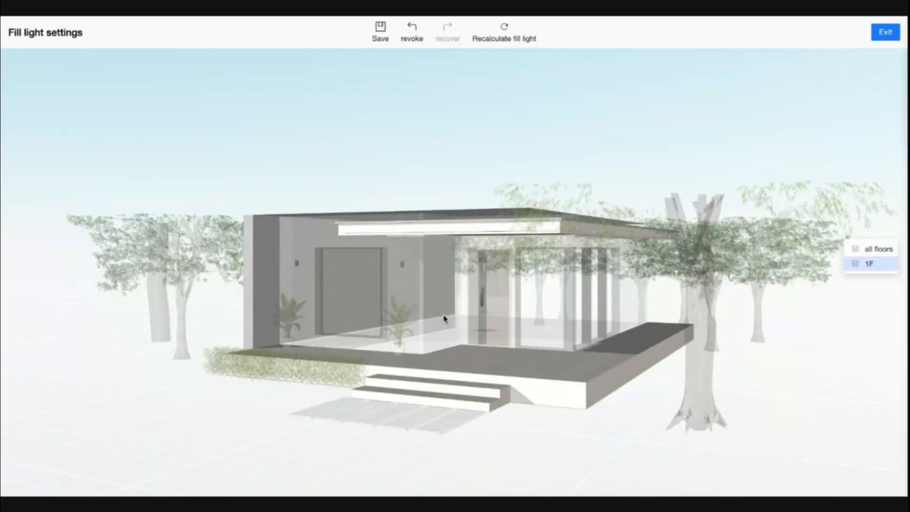
pyautogui.moveTo(445, 318); pyautogui.dragTo(426, 331)
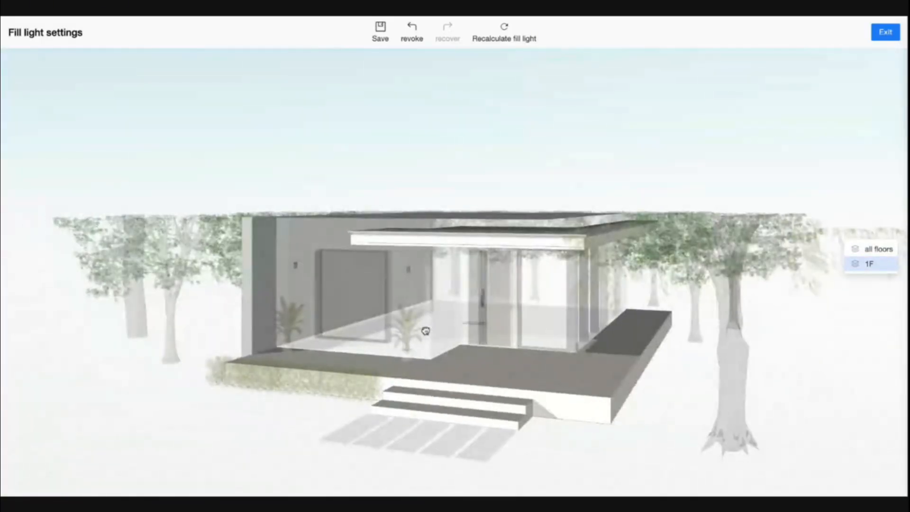
pyautogui.click(886, 34)
pyautogui.click(527, 256)
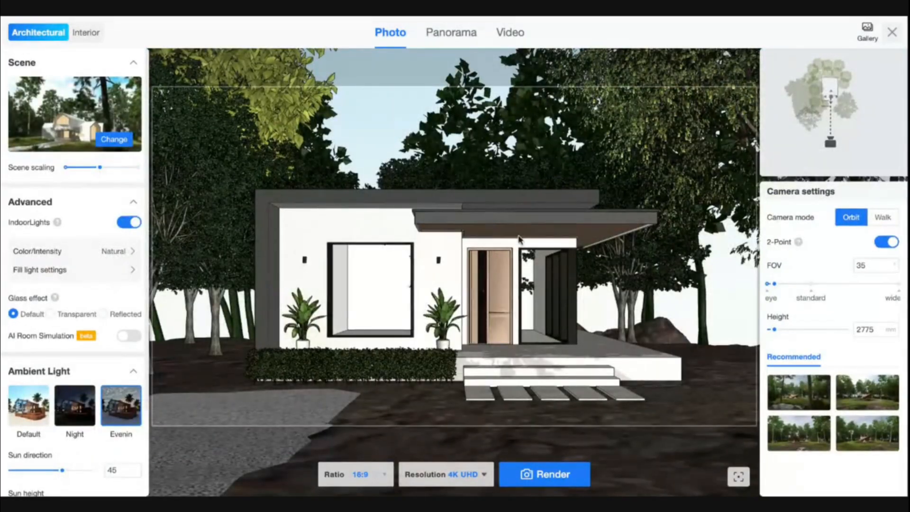
# Check the progress of the submitted 4K render in the gallery and return to the render settings.
pyautogui.click(865, 32)
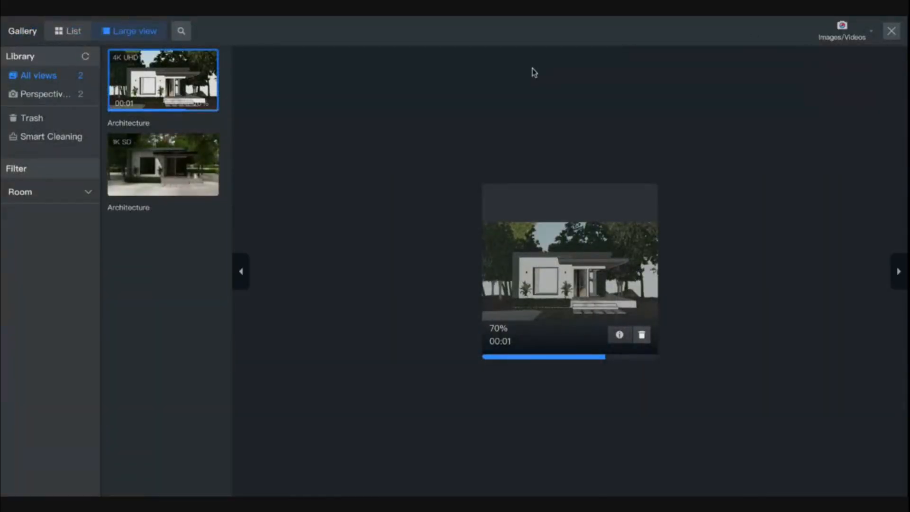
pyautogui.click(842, 38)
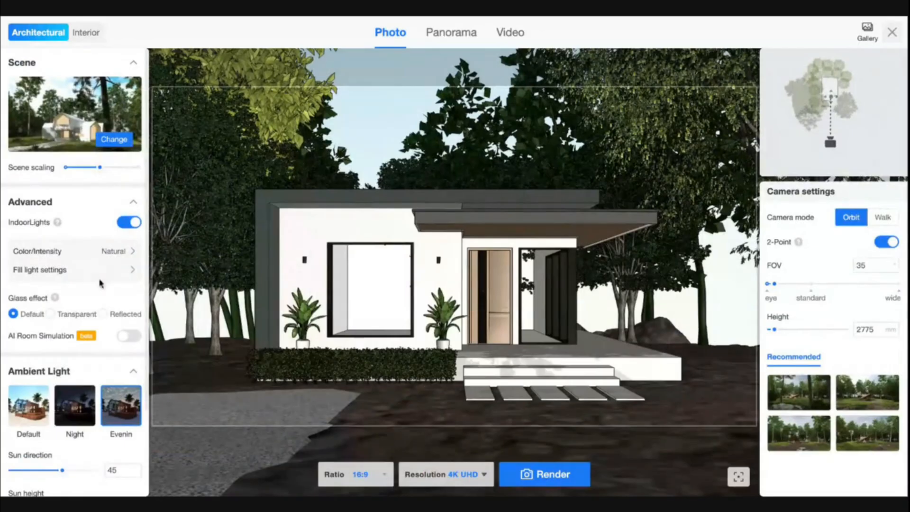
# Set the indoor fill light color to Warm light and start a 16:9 render at 4K UHD resolution.
pyautogui.click(131, 268)
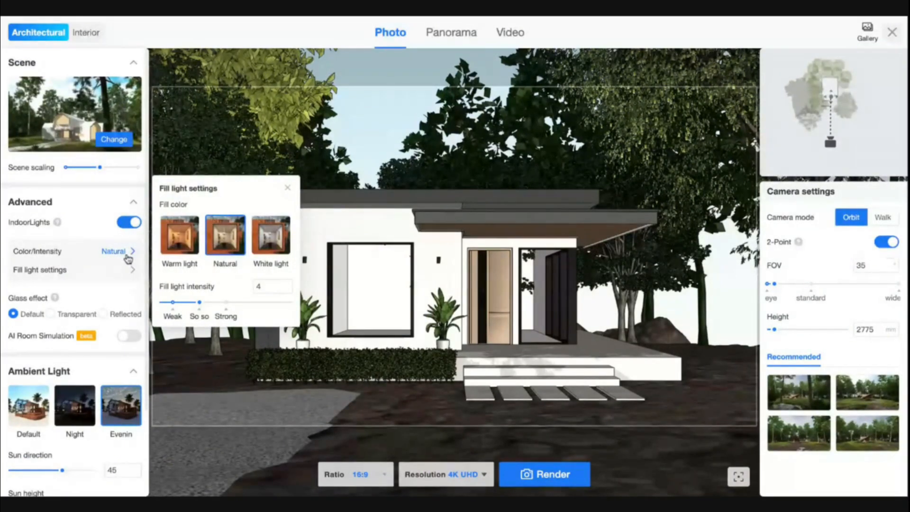
pyautogui.click(169, 249)
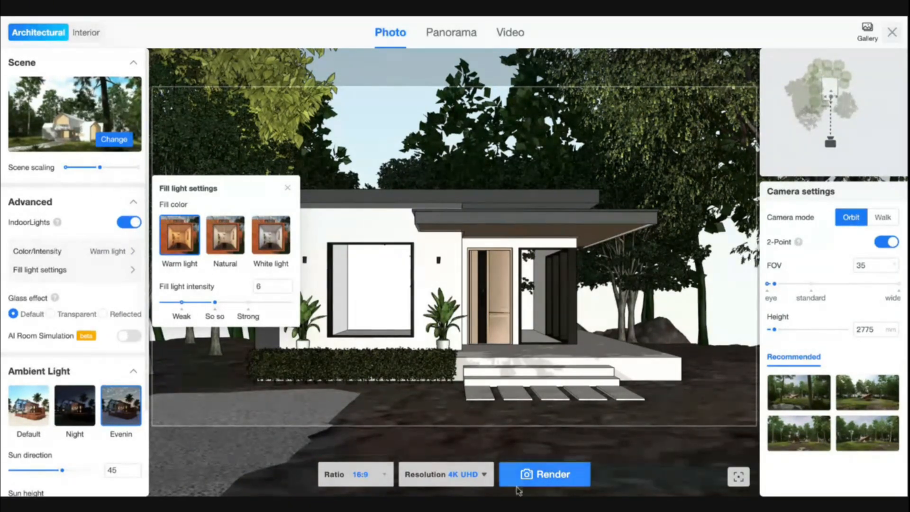
pyautogui.click(548, 475)
pyautogui.click(610, 315)
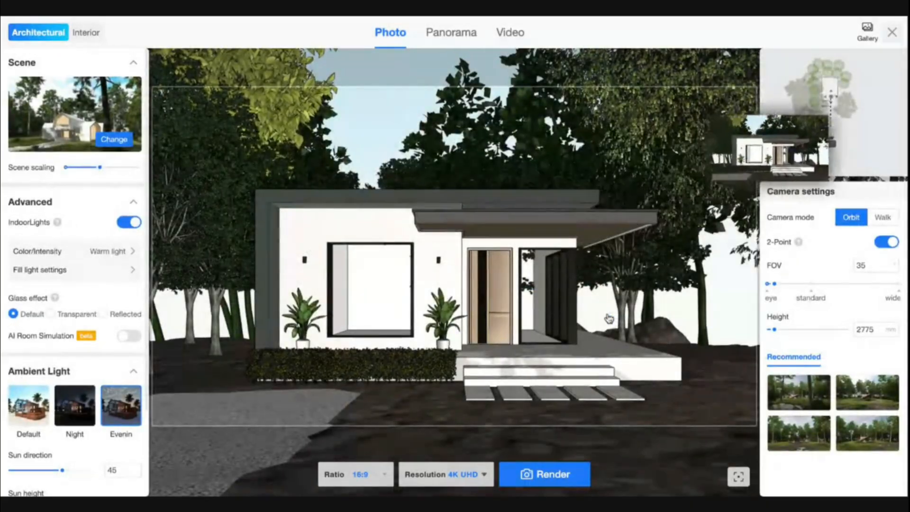
# Apply the Default ambient light preset and start another 4K UHD render using the 4K coupon.
pyautogui.scroll(-2, 142, 313)
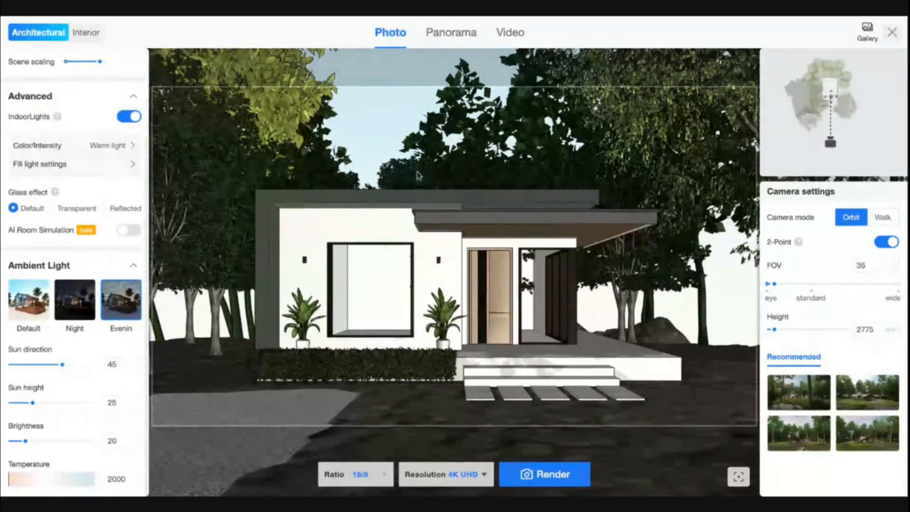
pyautogui.click(49, 307)
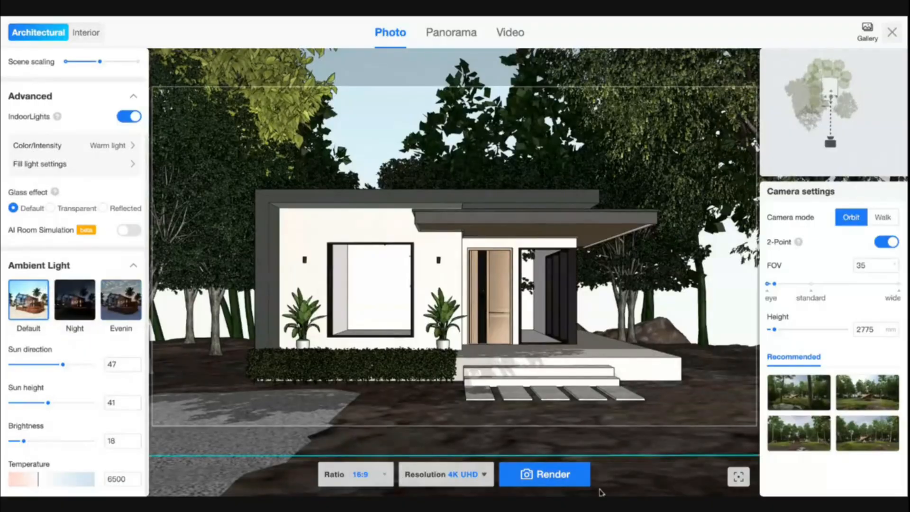
pyautogui.click(560, 484)
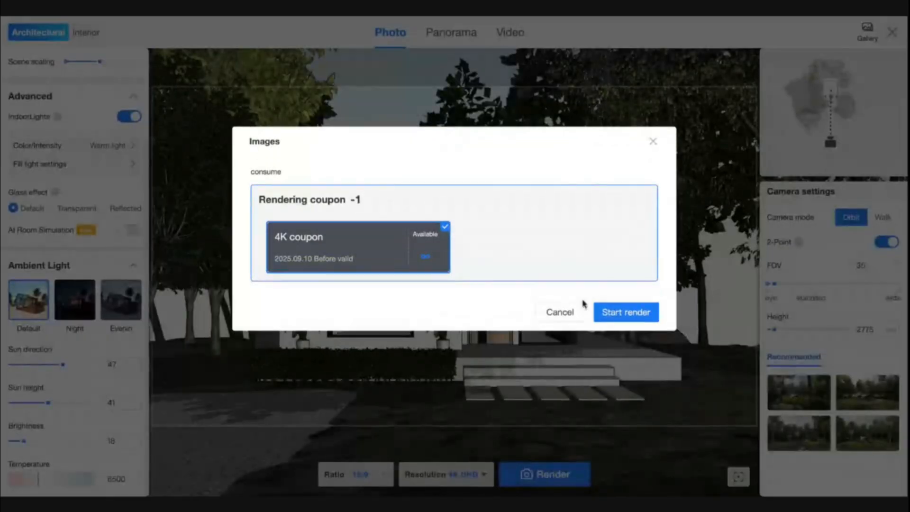
pyautogui.click(616, 312)
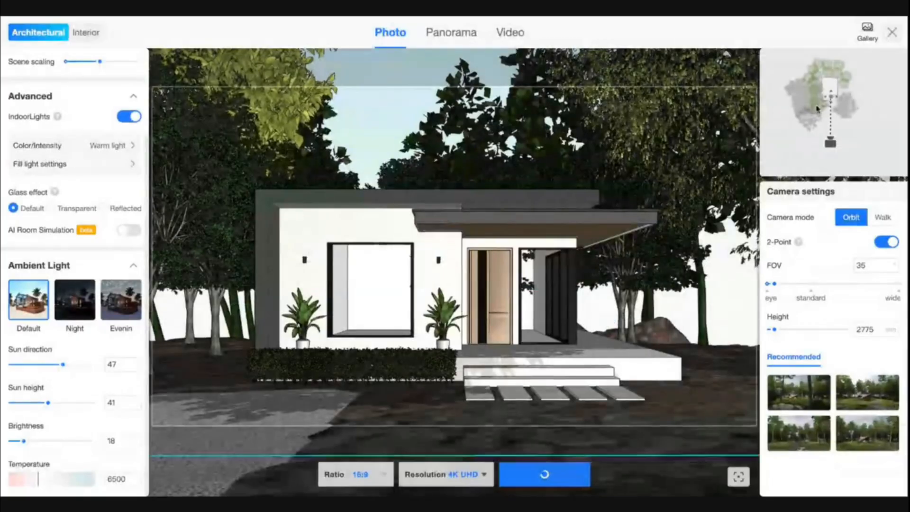
# Review the queued 4K renders of the house in the gallery, then close the gallery.
pyautogui.click(873, 42)
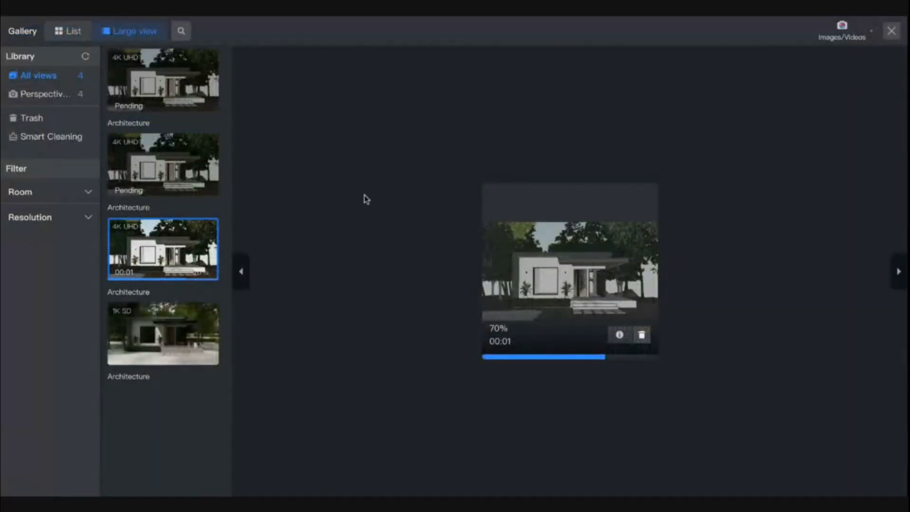
pyautogui.click(180, 169)
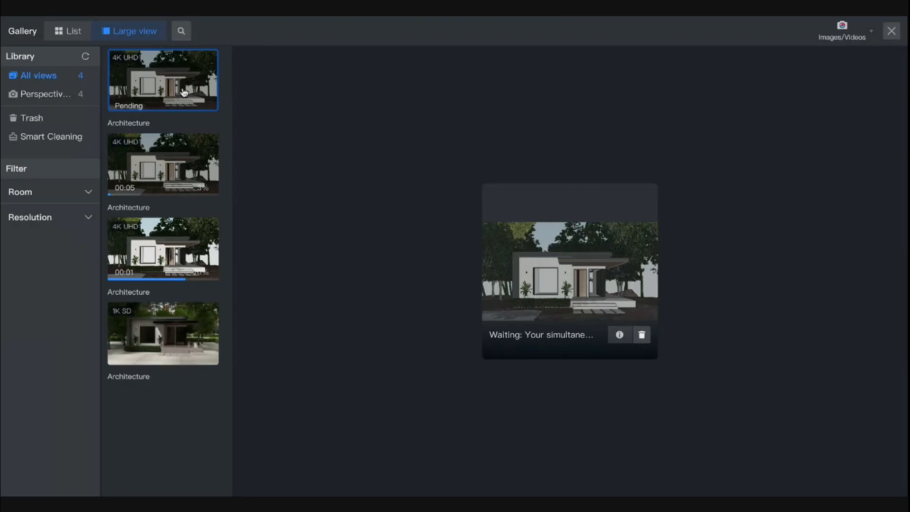
pyautogui.click(169, 278)
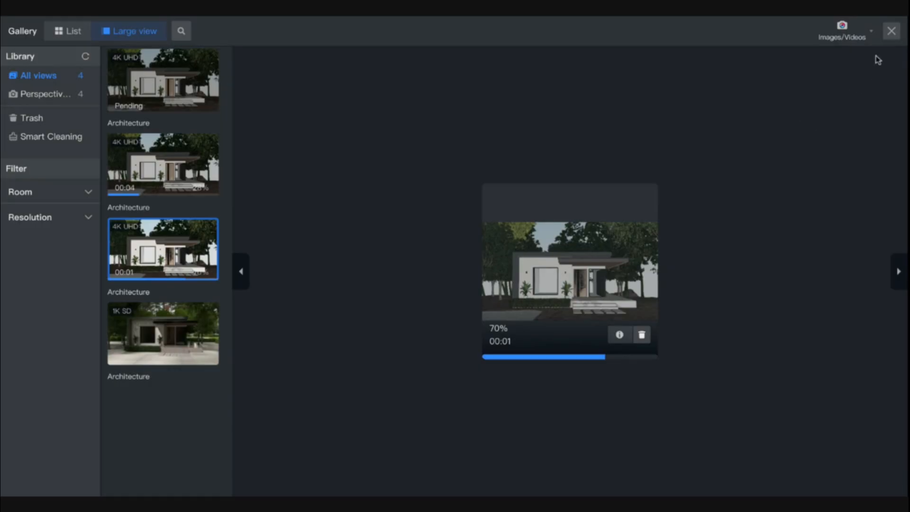
pyautogui.click(891, 31)
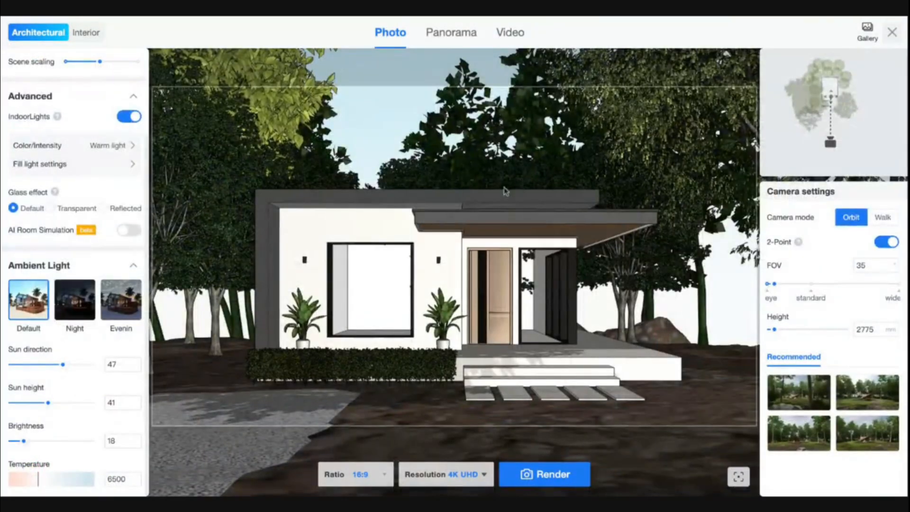
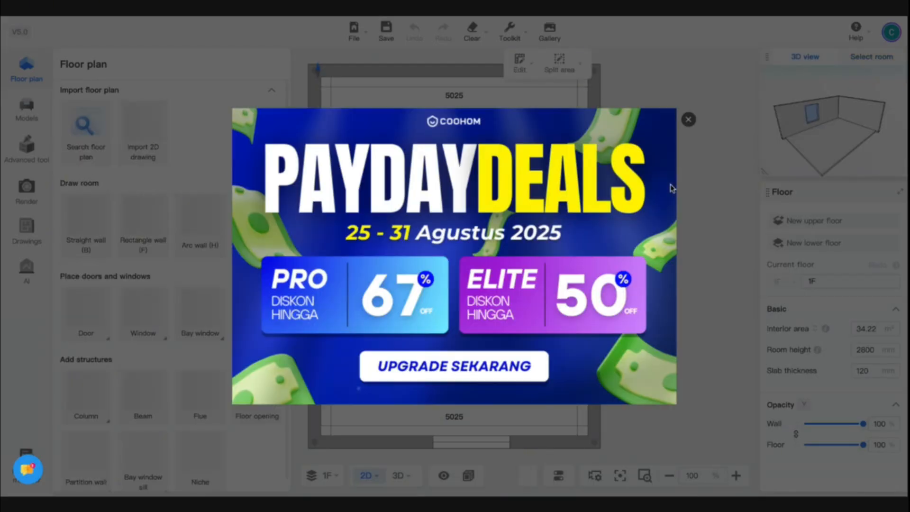
# Dismiss the promotional pop-up and examine the layout of the rectangular room in the 2D floor plan.
pyautogui.click(689, 120)
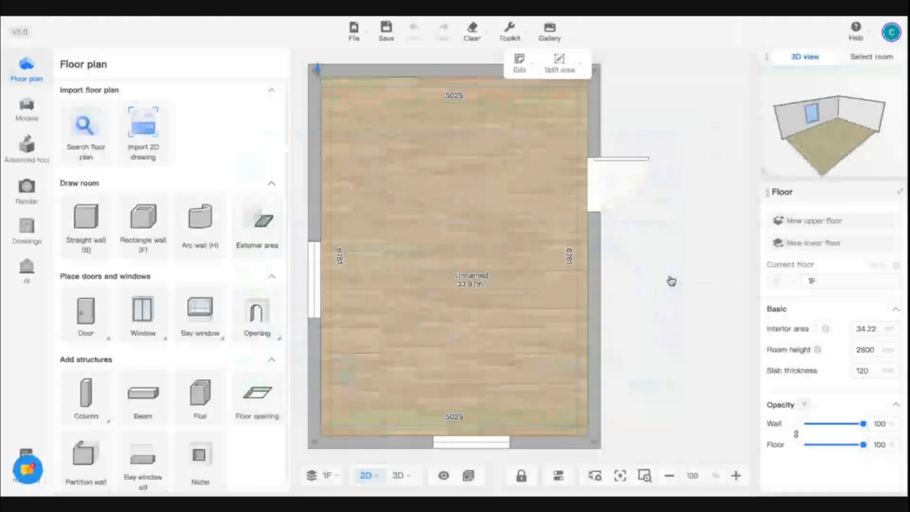
pyautogui.moveTo(670, 288); pyautogui.dragTo(693, 277)
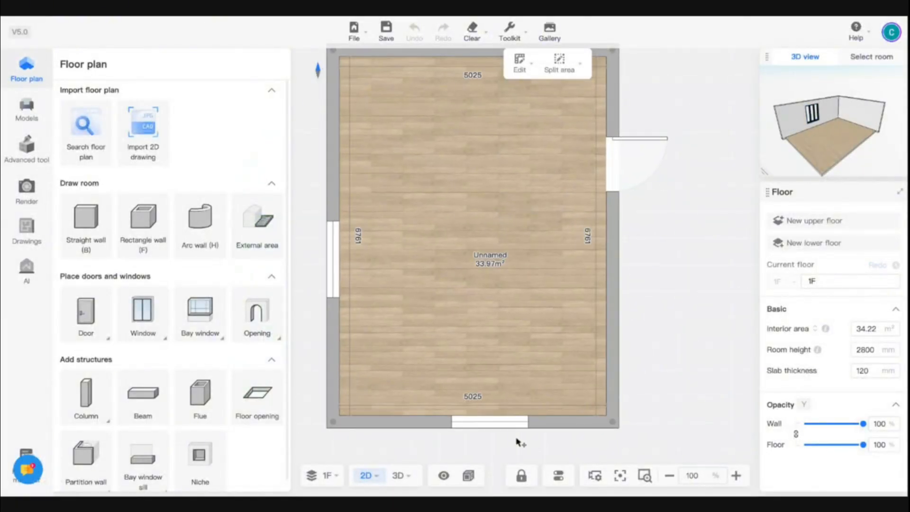
pyautogui.click(468, 476)
pyautogui.click(488, 452)
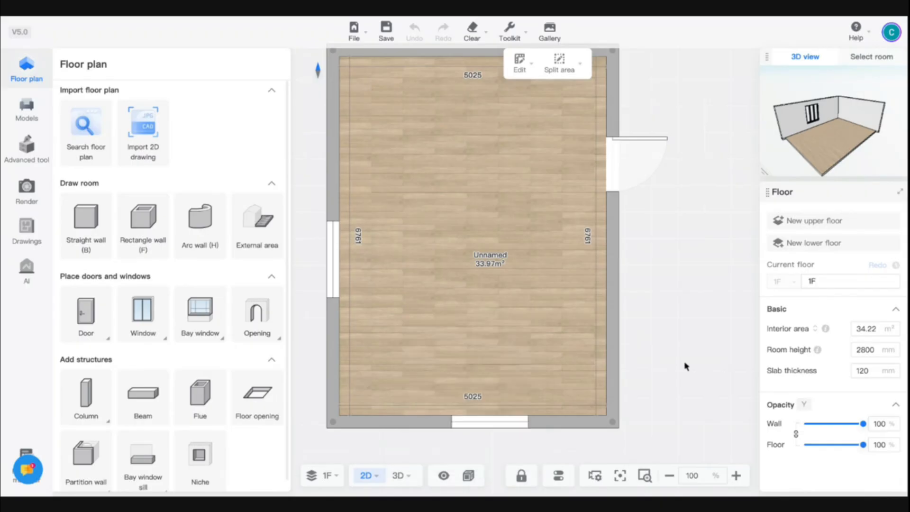
pyautogui.moveTo(691, 386); pyautogui.dragTo(698, 400)
pyautogui.scroll(-4, 692, 393)
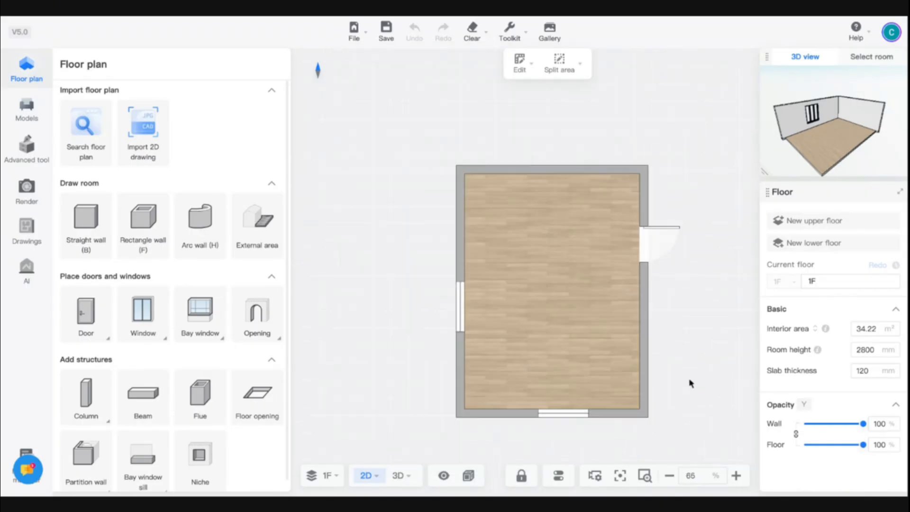
pyautogui.moveTo(660, 360); pyautogui.dragTo(688, 400)
pyautogui.scroll(4, 603, 314)
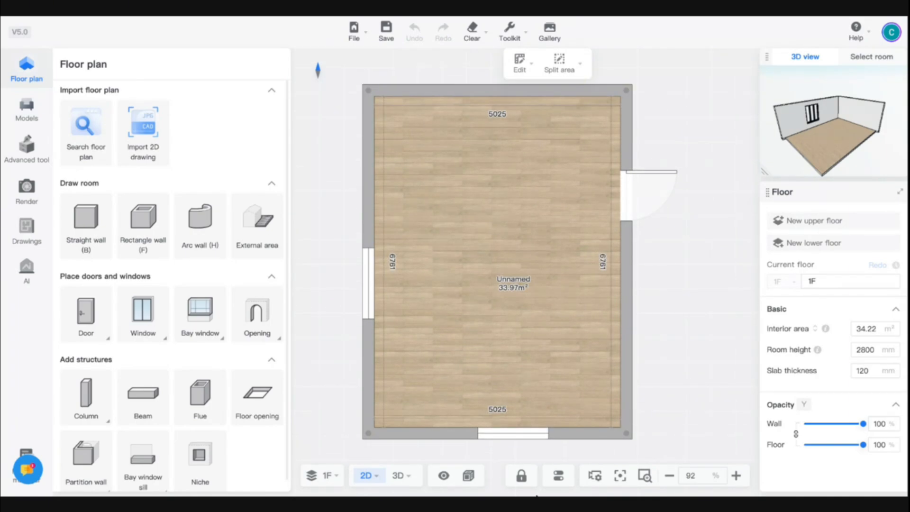
# Examine the room's walls, window and floor in 3D from several angles.
pyautogui.click(399, 476)
pyautogui.moveTo(538, 421); pyautogui.dragTo(568, 395)
pyautogui.scroll(-6, 624, 412)
pyautogui.scroll(5, 512, 325)
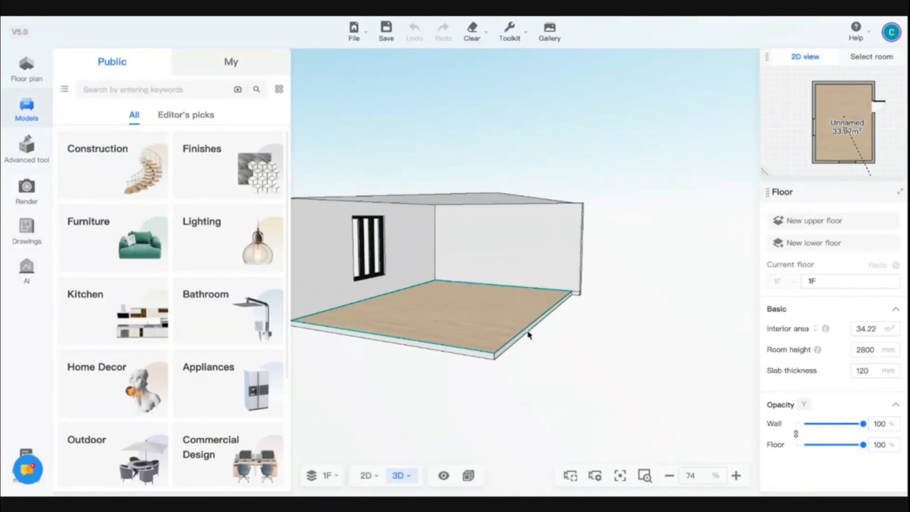
pyautogui.moveTo(529, 334); pyautogui.dragTo(564, 357)
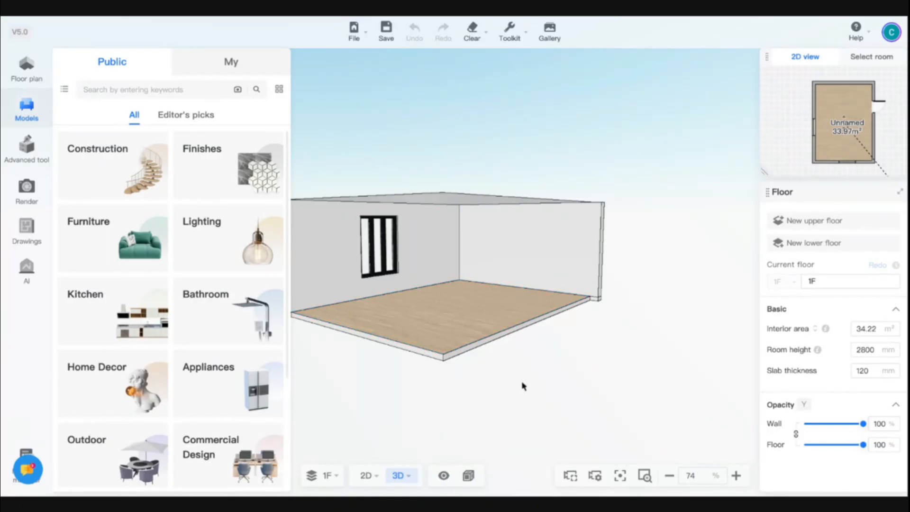
pyautogui.moveTo(523, 386); pyautogui.dragTo(552, 385)
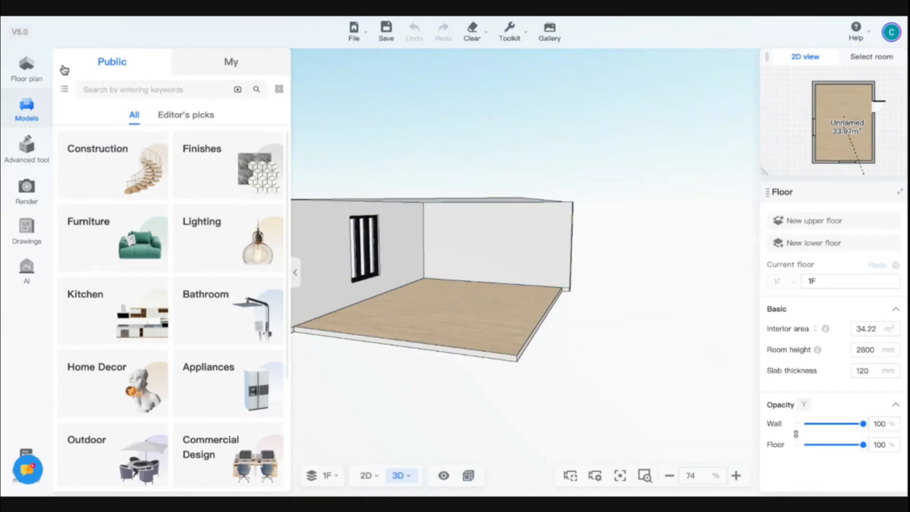
# Draw a rectangular external area about 14,177 by 21,087 mm around the room and finish the outside area drawing.
pyautogui.click(28, 64)
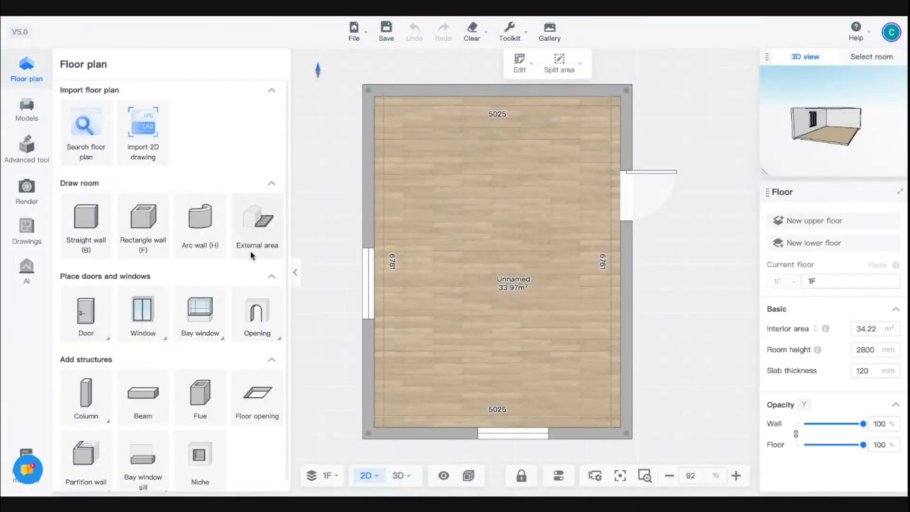
pyautogui.click(256, 219)
pyautogui.click(412, 32)
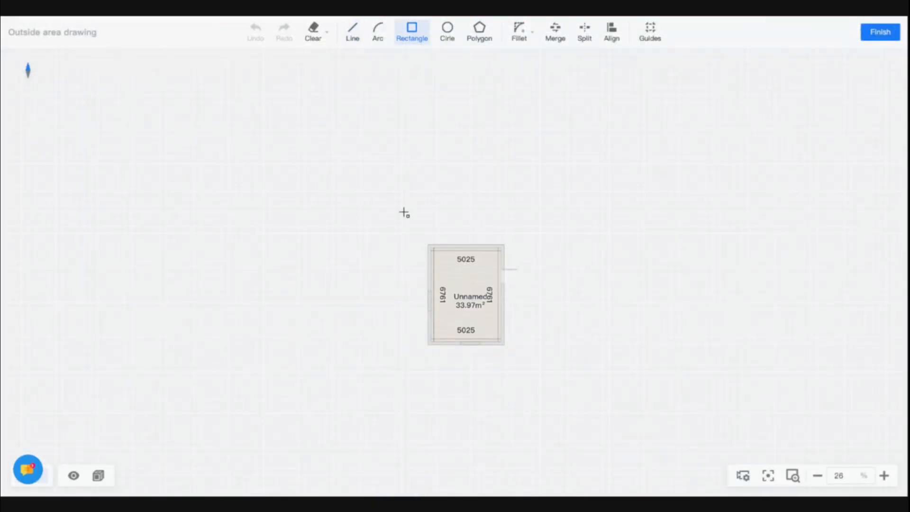
pyautogui.click(374, 193)
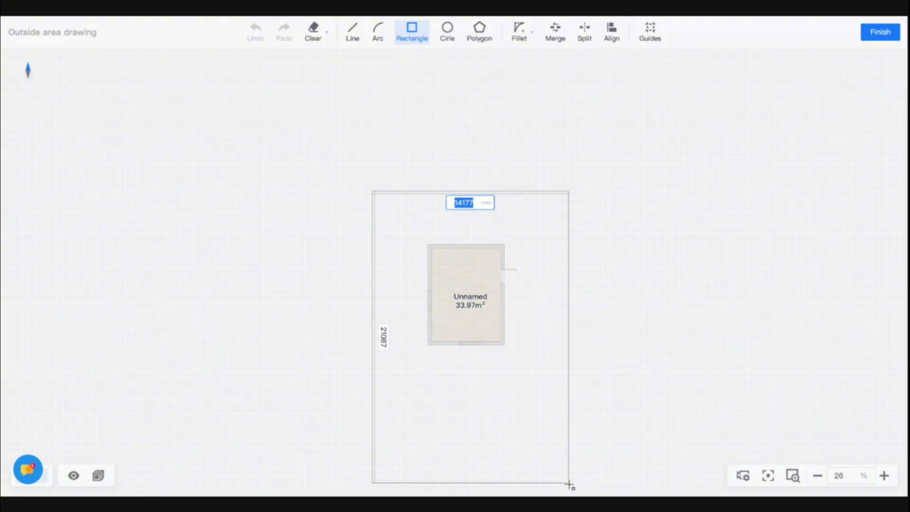
pyautogui.click(568, 484)
pyautogui.click(880, 31)
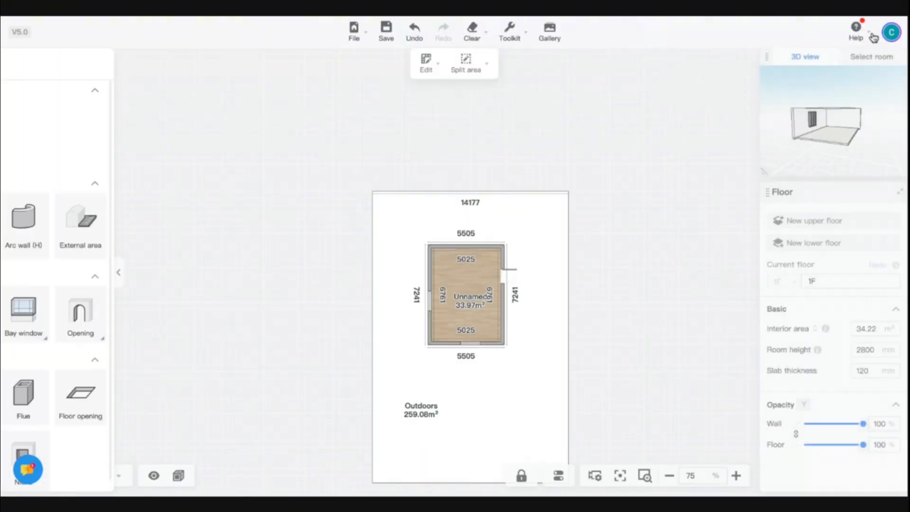
# Show the model in 3D and delete the window from the room's front wall.
pyautogui.click(398, 476)
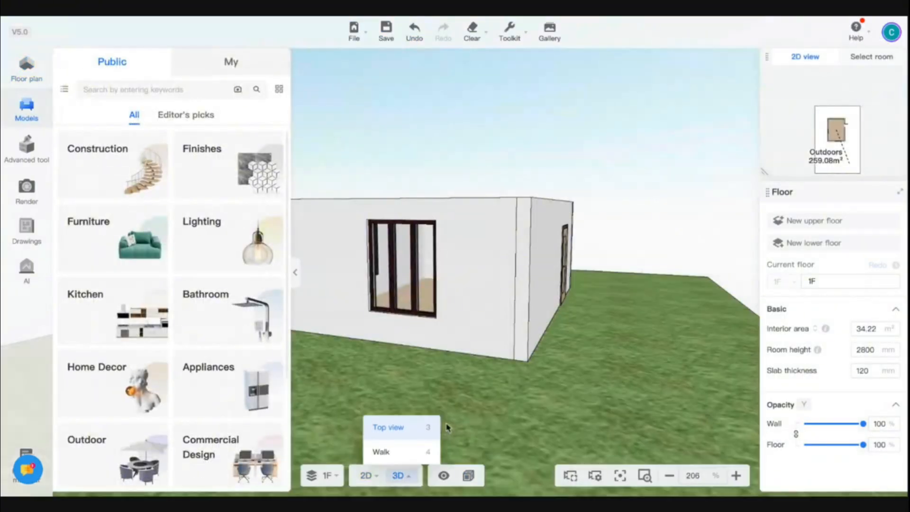
pyautogui.click(469, 259)
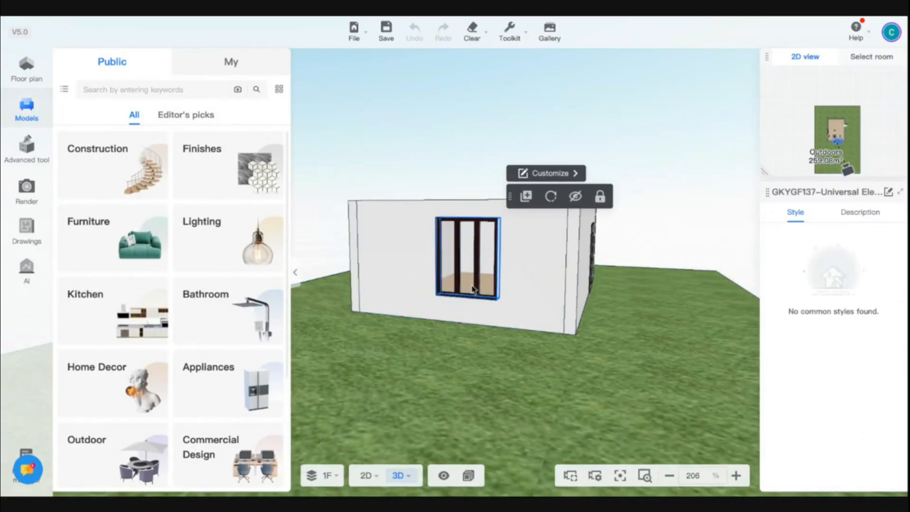
pyautogui.click(550, 196)
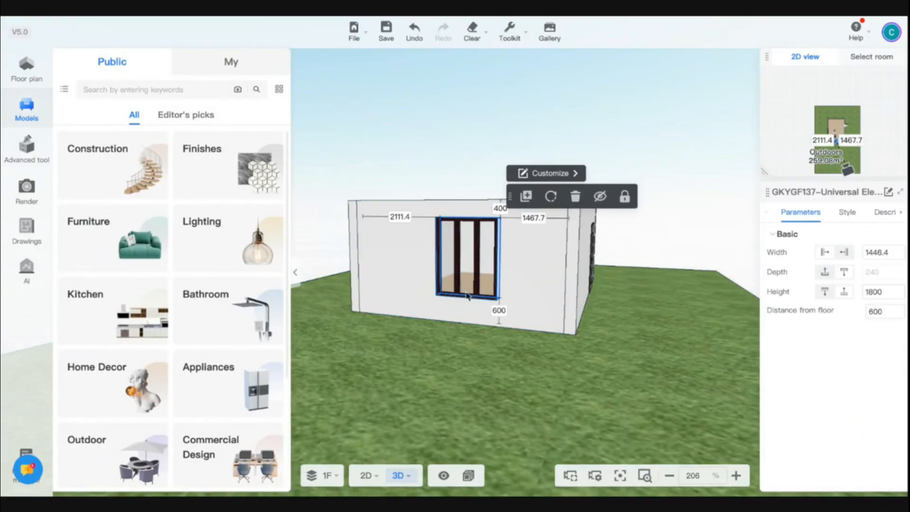
pyautogui.click(575, 196)
# Select the room's floor in 3D and review its area settings.
pyautogui.moveTo(532, 398)
pyautogui.mouseDown()
pyautogui.moveTo(585, 417)
pyautogui.moveTo(518, 409)
pyautogui.mouseUp()
pyautogui.click(518, 260)
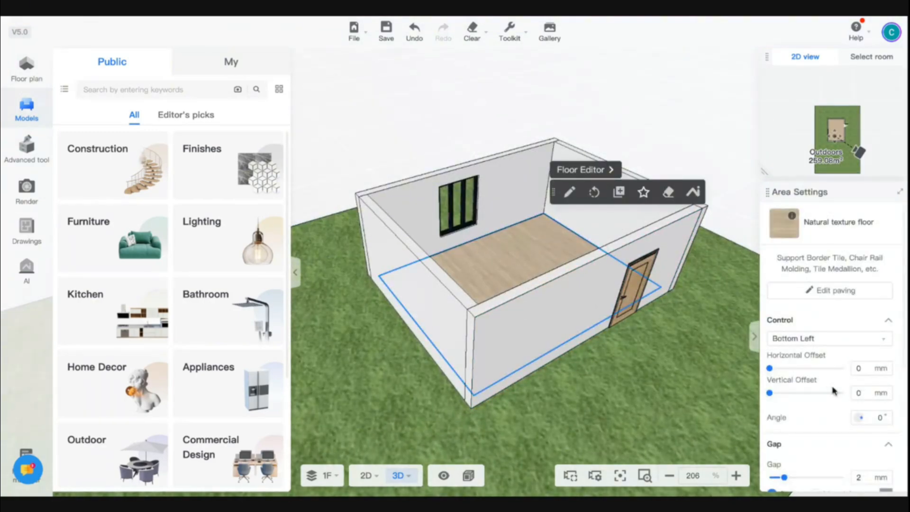
pyautogui.scroll(-1, 837, 401)
pyautogui.scroll(-2, 837, 400)
pyautogui.scroll(3, 834, 383)
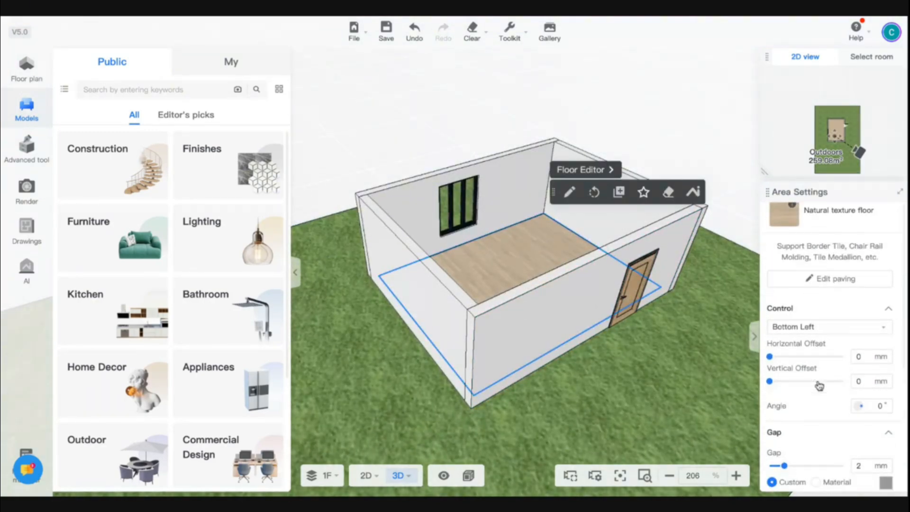
pyautogui.scroll(-4, 819, 379)
pyautogui.click(645, 360)
# Try a slab thickness of 300 mm and a larger one of 1000 mm for floor 1F.
pyautogui.click(719, 180)
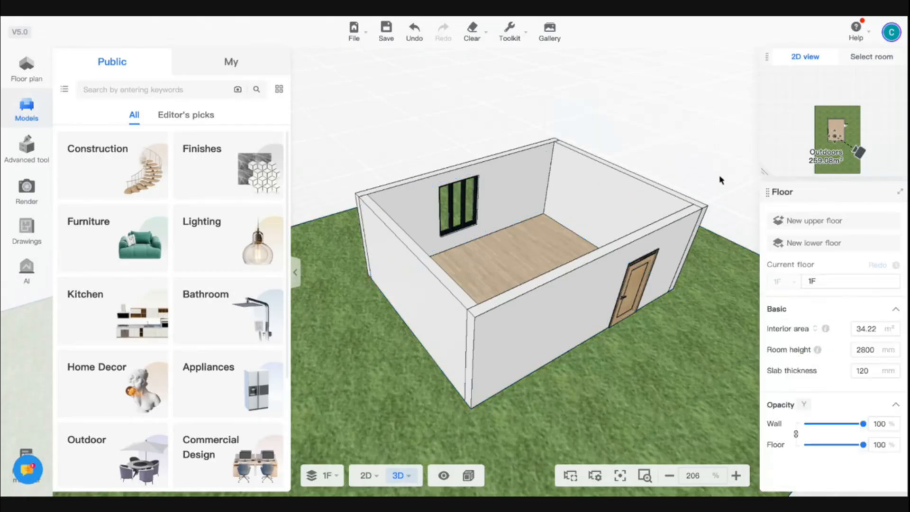
pyautogui.click(867, 369)
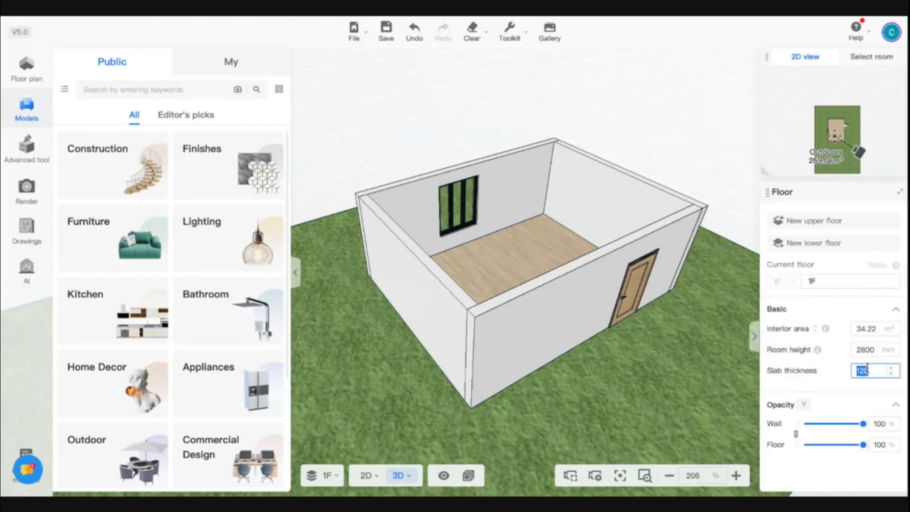
pyautogui.press('Return')
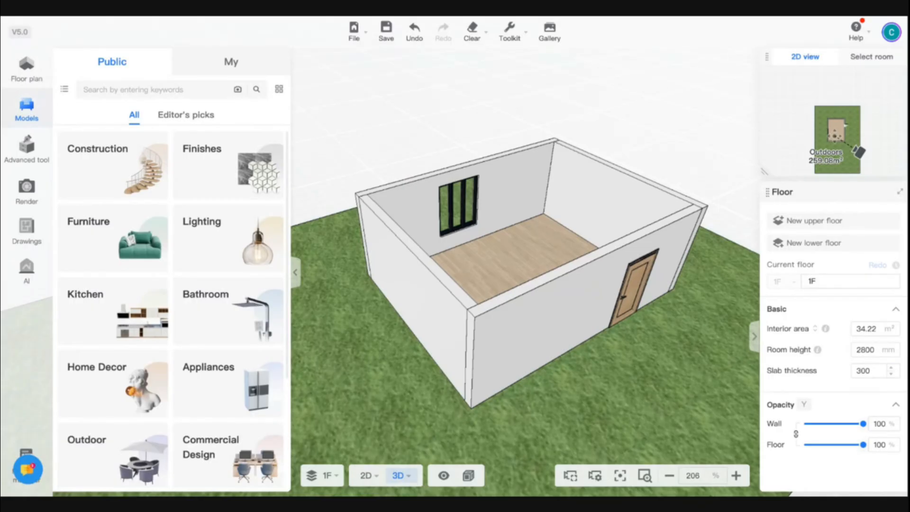
pyautogui.moveTo(604, 325); pyautogui.dragTo(659, 348)
pyautogui.click(871, 374)
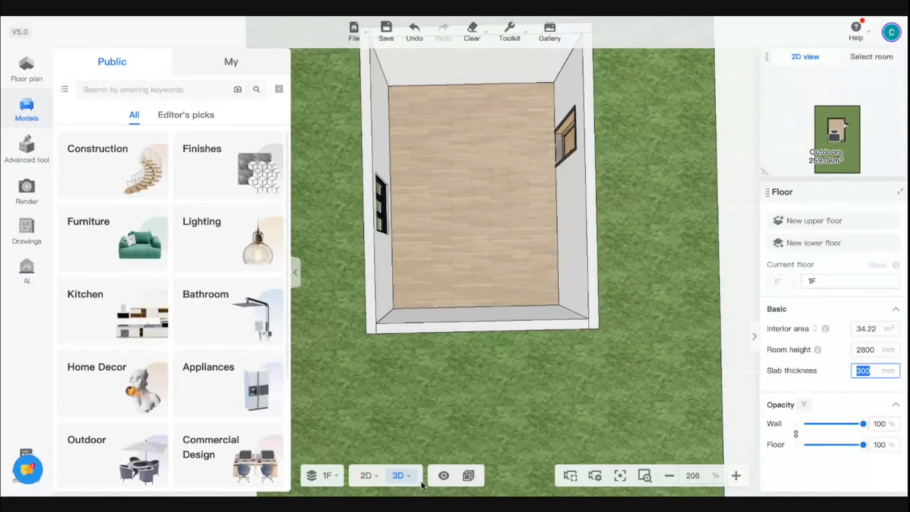
pyautogui.write('1000')
pyautogui.press('Return')
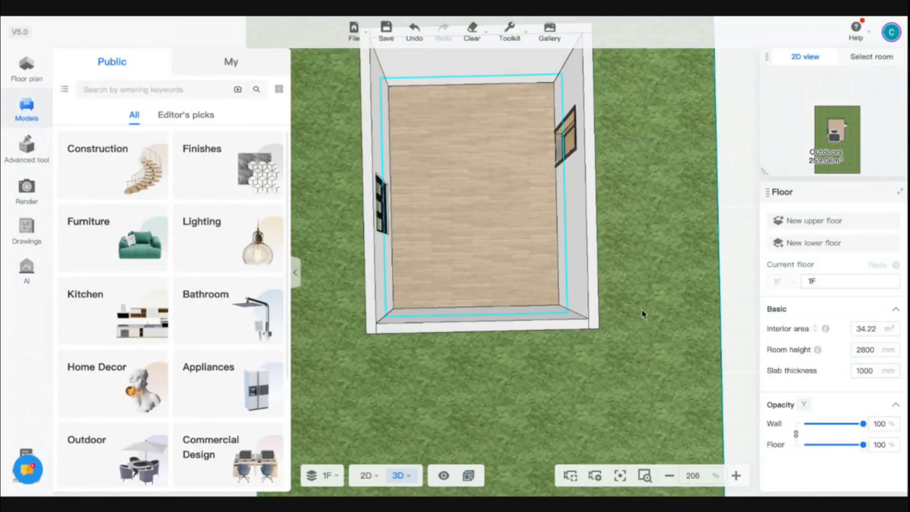
# Examine the room's floor from an oblique 3D angle and undo the slab thickness change.
pyautogui.moveTo(642, 314); pyautogui.dragTo(687, 301)
pyautogui.click(506, 207)
pyautogui.click(530, 227)
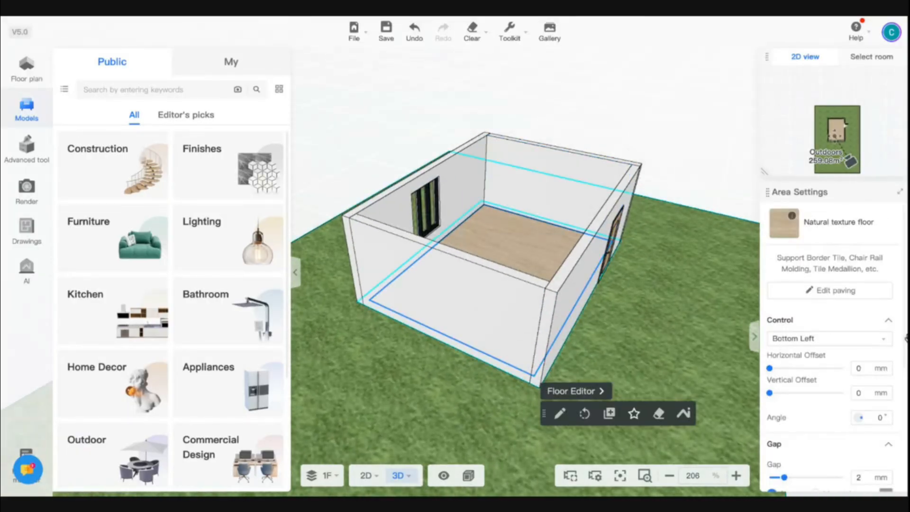
pyautogui.hotkey('ctrl', 'z')
# Delete the single door from the room's long side wall.
pyautogui.click(669, 343)
pyautogui.moveTo(669, 343); pyautogui.dragTo(699, 358)
pyautogui.moveTo(711, 290); pyautogui.dragTo(520, 319)
pyautogui.click(662, 287)
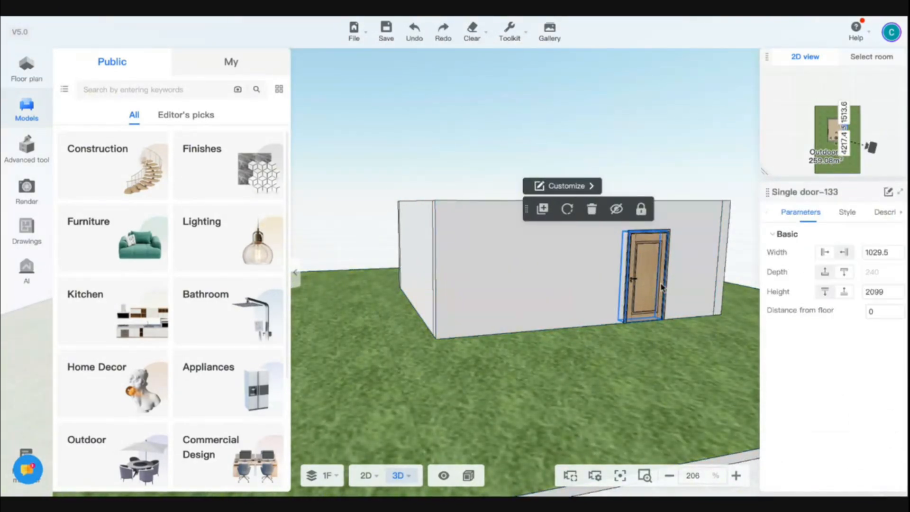
pyautogui.scroll(-2, 569, 346)
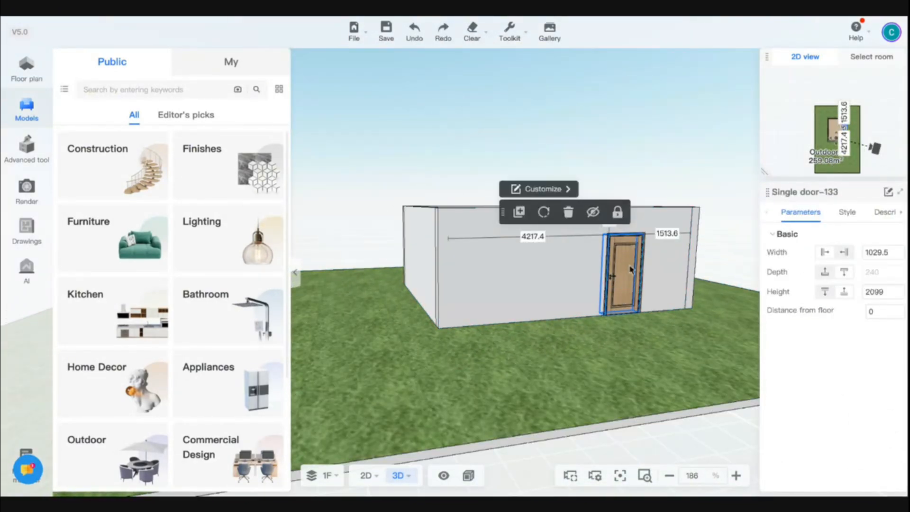
pyautogui.click(568, 212)
# Delete the remaining window from the opposite long side wall.
pyautogui.moveTo(491, 335); pyautogui.dragTo(577, 358)
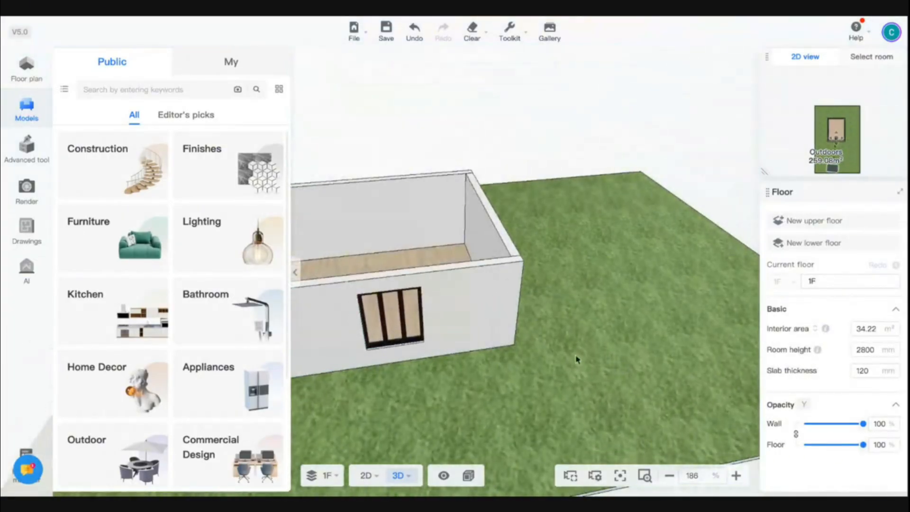
pyautogui.click(390, 316)
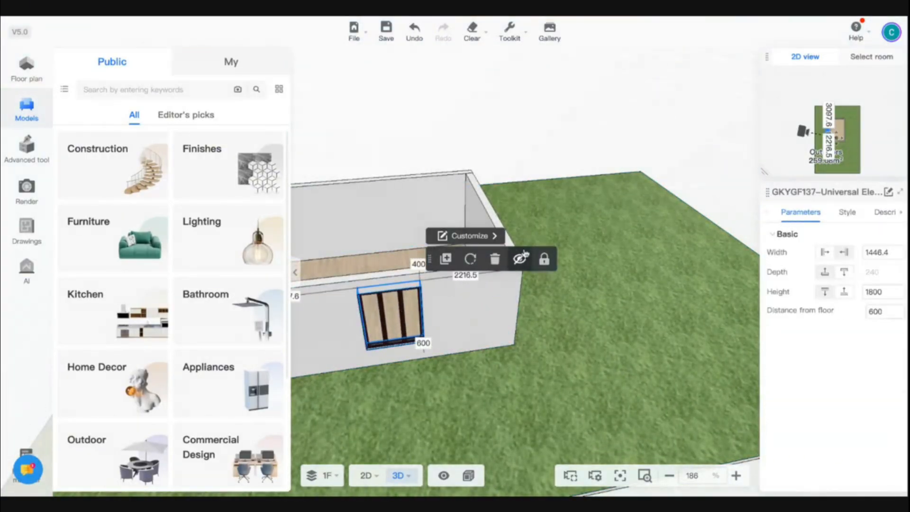
pyautogui.click(521, 258)
# Select the room's wooden floor in 3D and open it in the Floor Editor.
pyautogui.moveTo(499, 258); pyautogui.dragTo(505, 222)
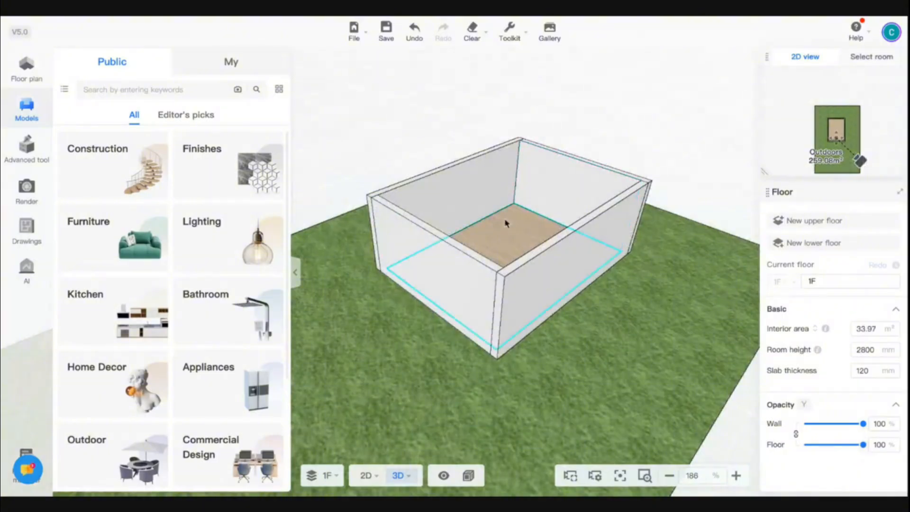
pyautogui.click(505, 223)
pyautogui.moveTo(544, 371); pyautogui.dragTo(571, 368)
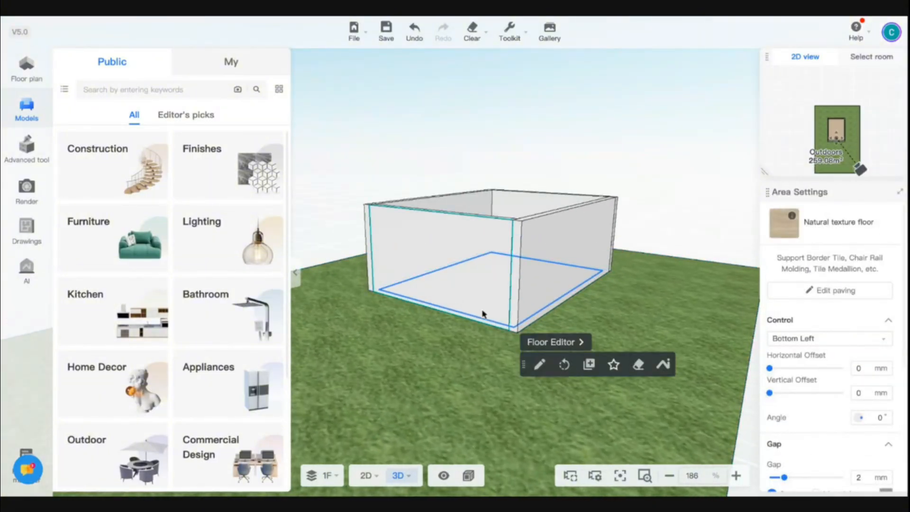
pyautogui.moveTo(628, 313); pyautogui.dragTo(534, 264)
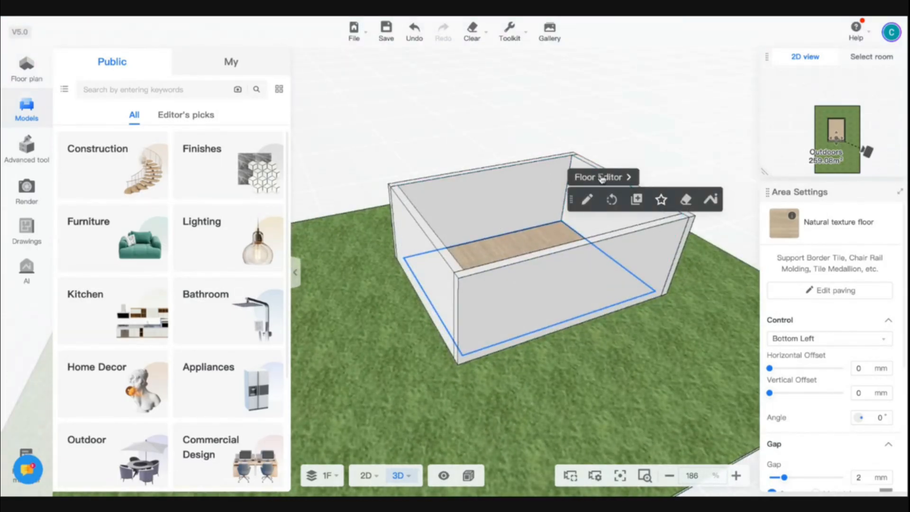
pyautogui.click(600, 179)
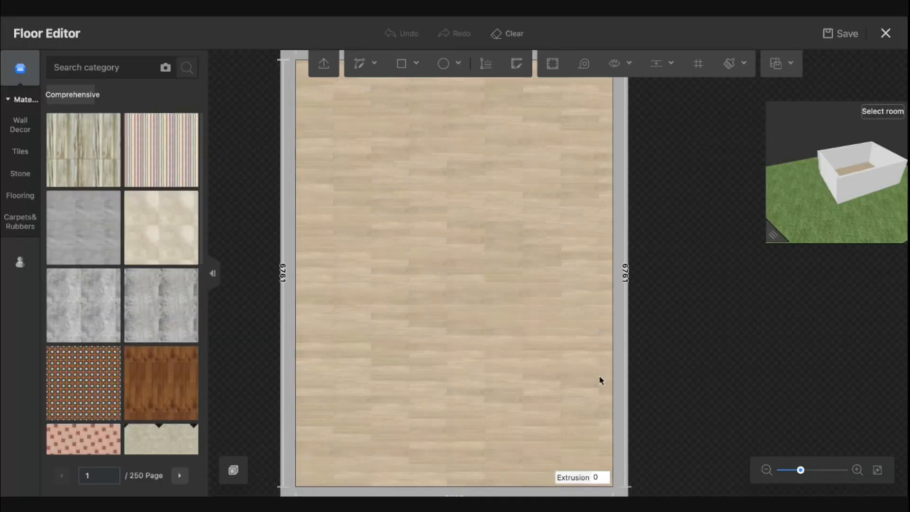
# Set the room floor's extrusion to 300 and return to the 3D model to check it.
pyautogui.click(600, 478)
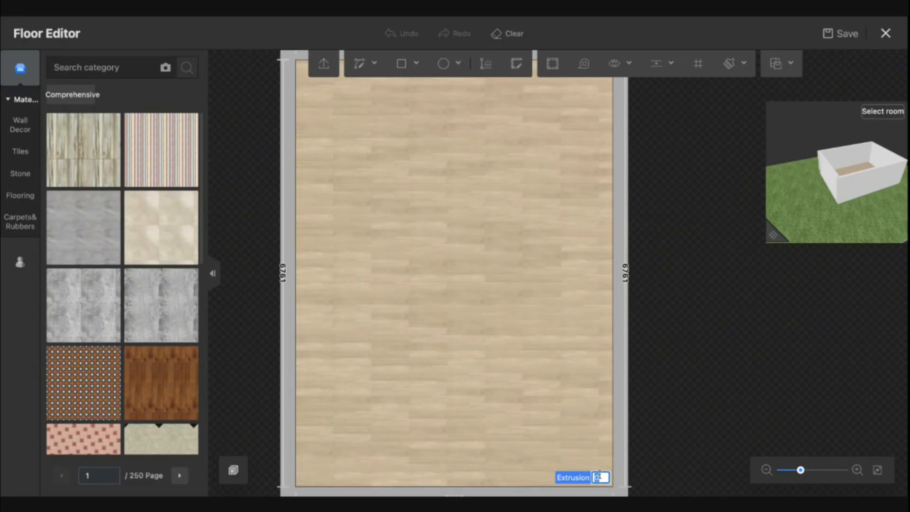
pyautogui.write('300')
pyautogui.press('Return')
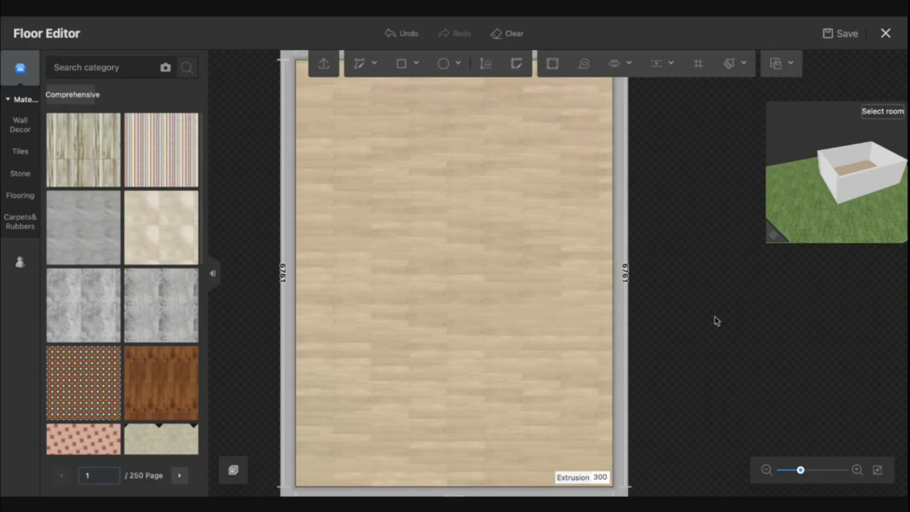
pyautogui.click(885, 33)
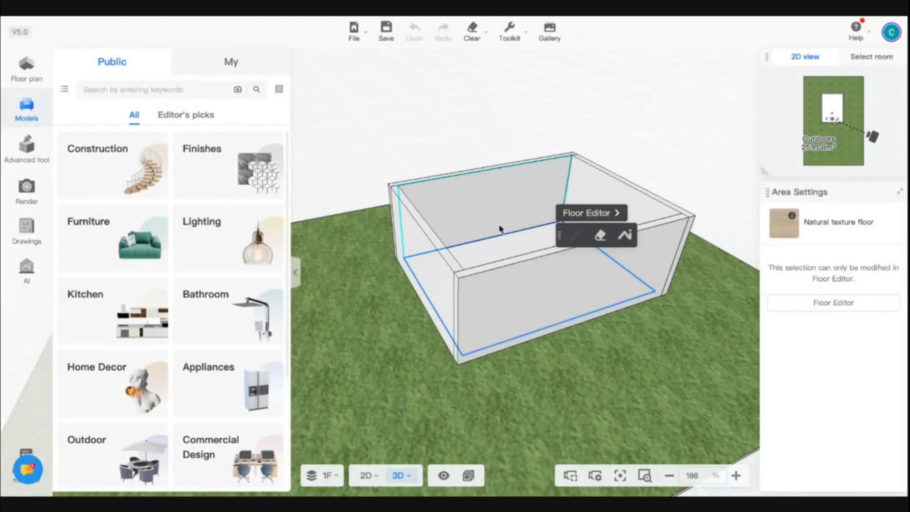
pyautogui.moveTo(367, 322); pyautogui.dragTo(501, 332)
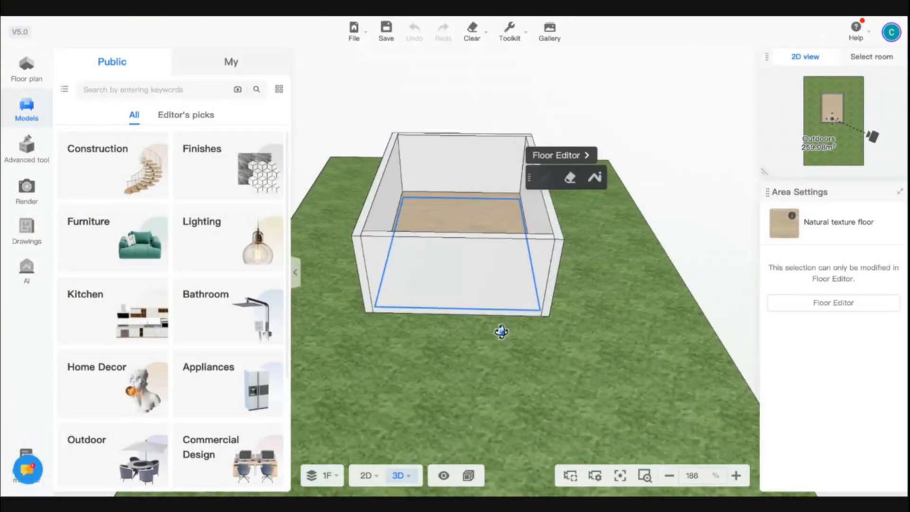
pyautogui.click(666, 189)
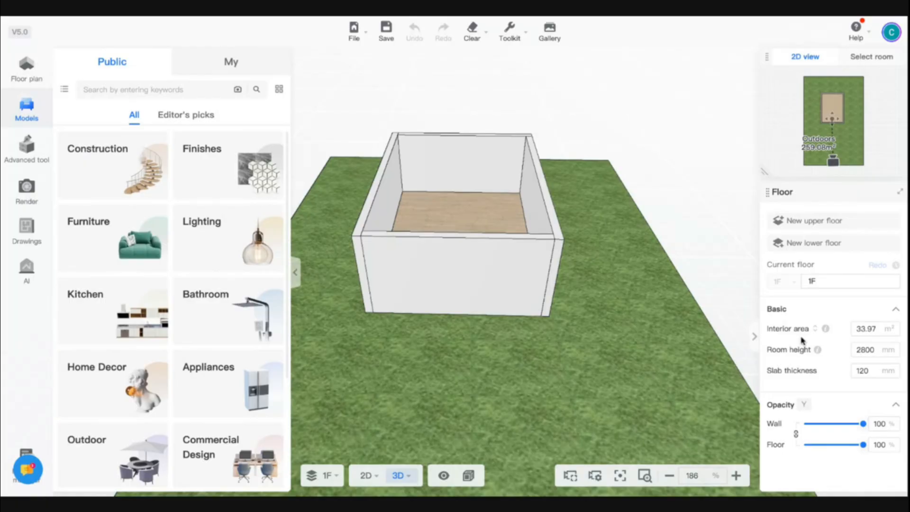
# Set the room height to 3200 mm from the 2D plan and show the model in 3D again.
pyautogui.click(366, 476)
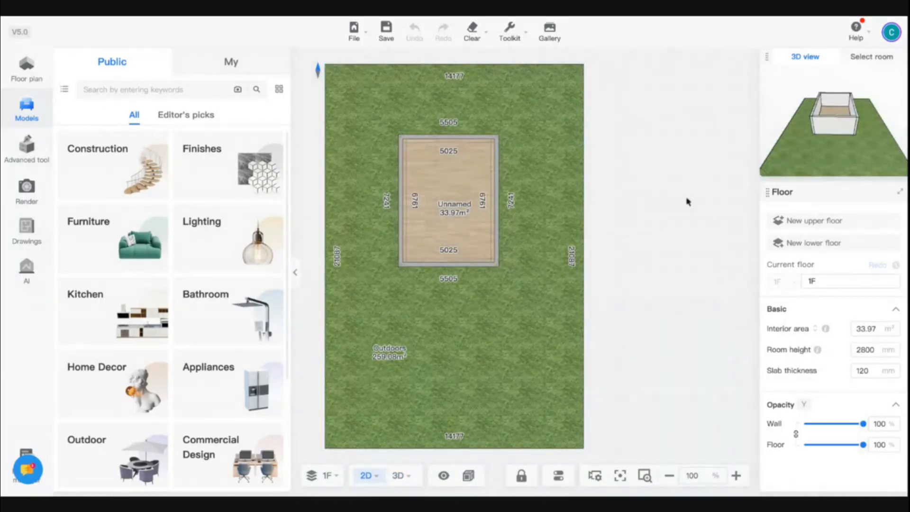
pyautogui.doubleClick(866, 350)
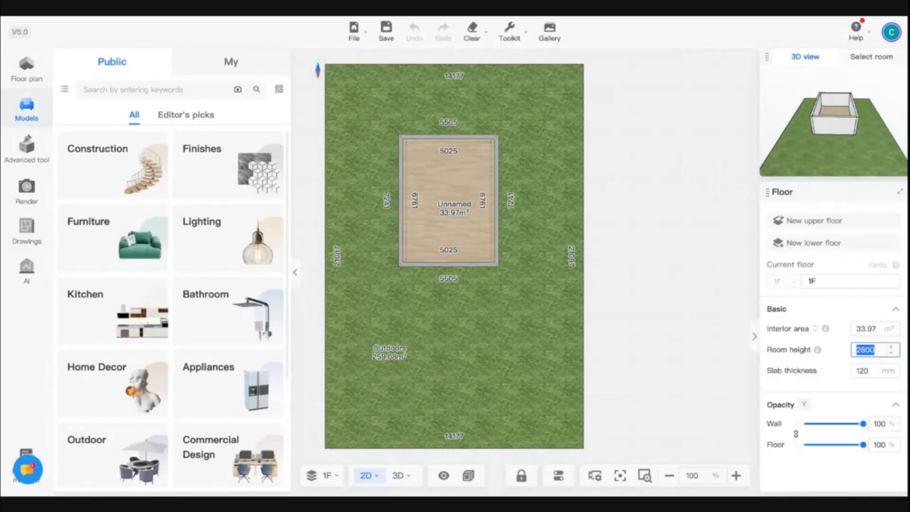
pyautogui.write('3')
pyautogui.press('Return')
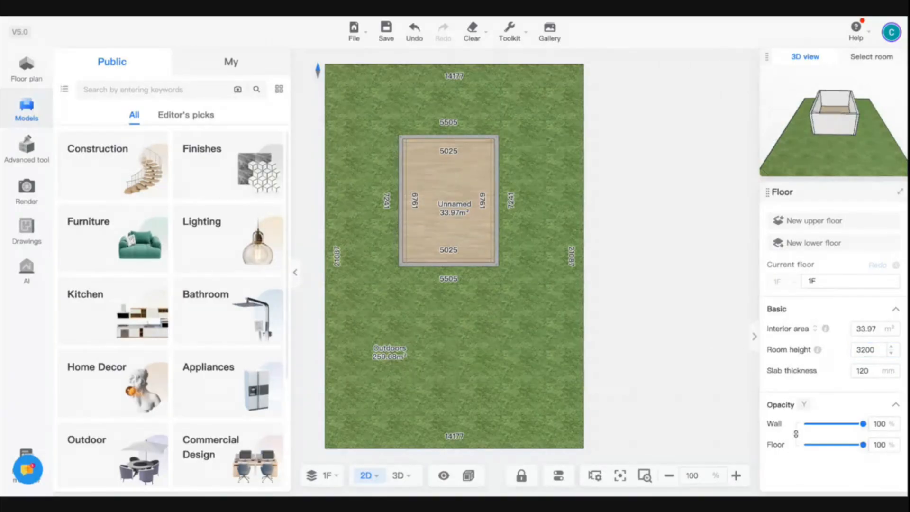
pyautogui.click(399, 477)
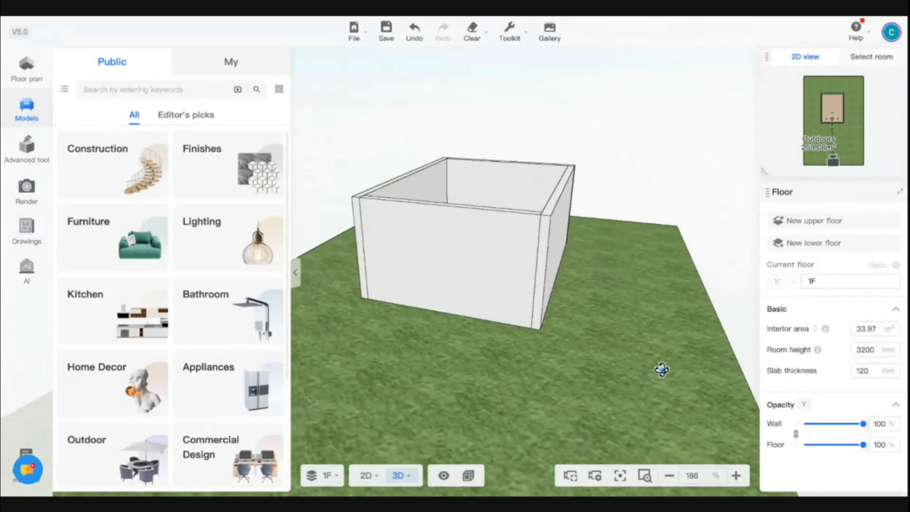
# Open the building in the Material & Component advanced tool and view its front wall.
pyautogui.click(38, 162)
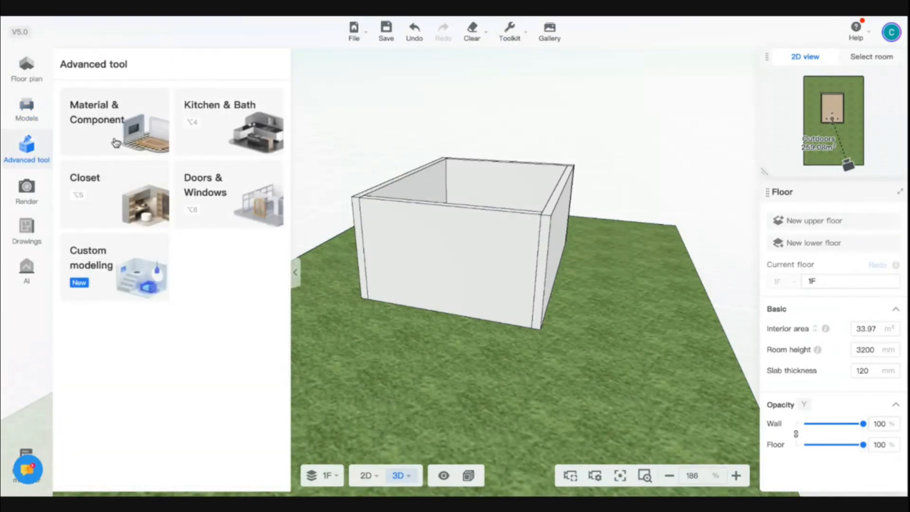
pyautogui.click(102, 136)
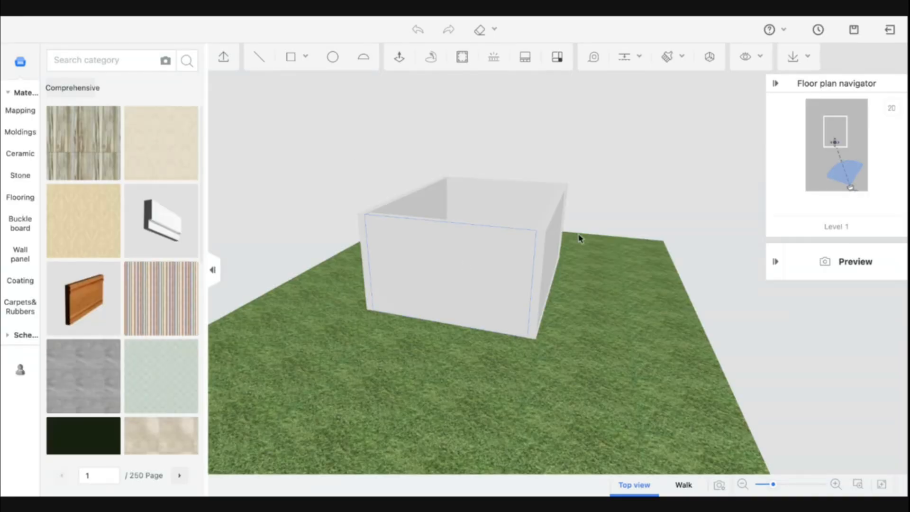
pyautogui.click(746, 57)
pyautogui.moveTo(743, 66)
pyautogui.click(597, 248)
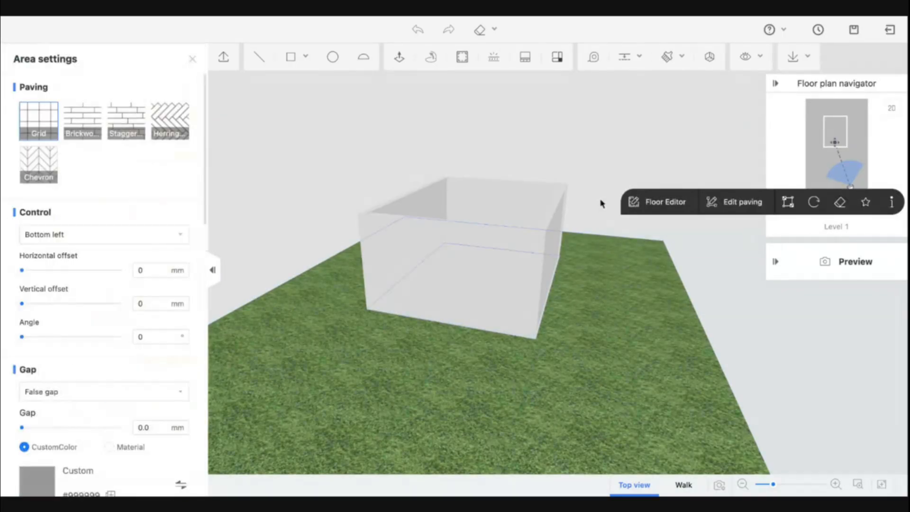
pyautogui.moveTo(599, 185)
pyautogui.mouseDown()
pyautogui.moveTo(438, 235)
pyautogui.moveTo(573, 213)
pyautogui.moveTo(603, 185)
pyautogui.mouseUp()
# Draw a rectangle 300 mm high and 5505 mm wide along the base of the short front wall.
pyautogui.click(292, 58)
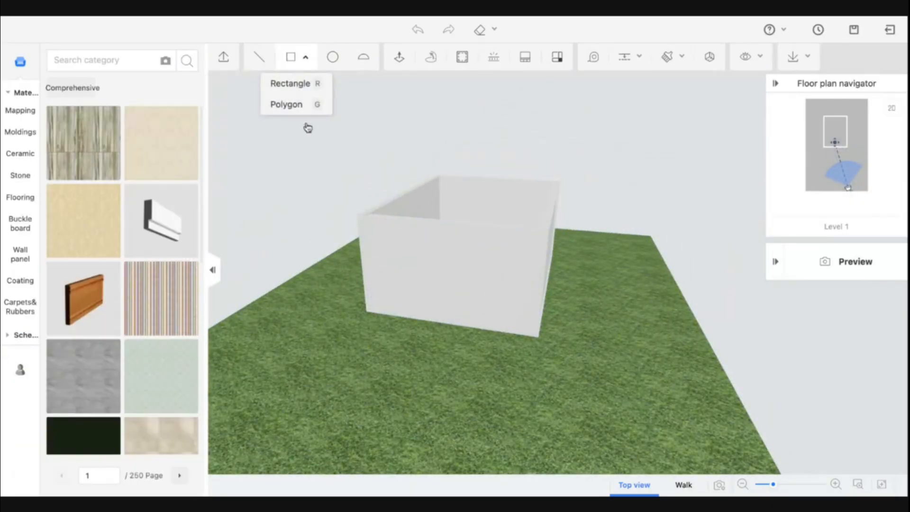
pyautogui.click(366, 311)
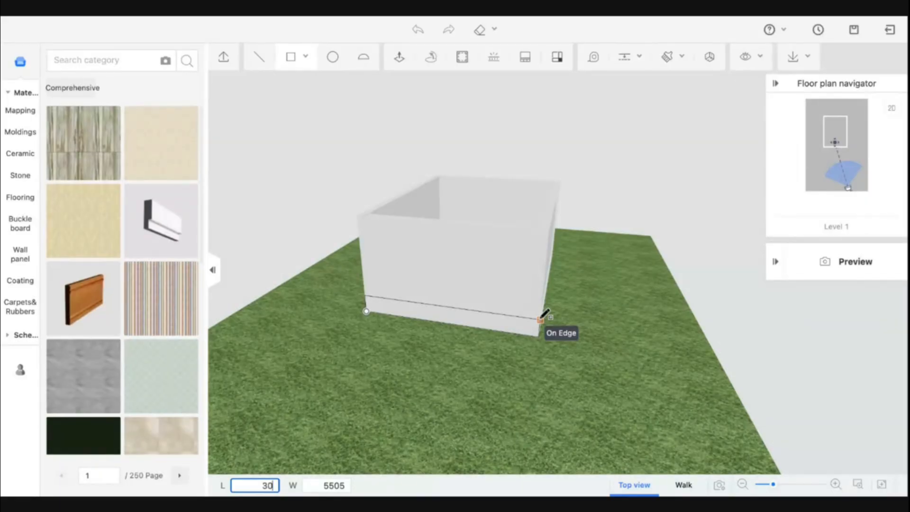
pyautogui.write('300')
pyautogui.press('Return')
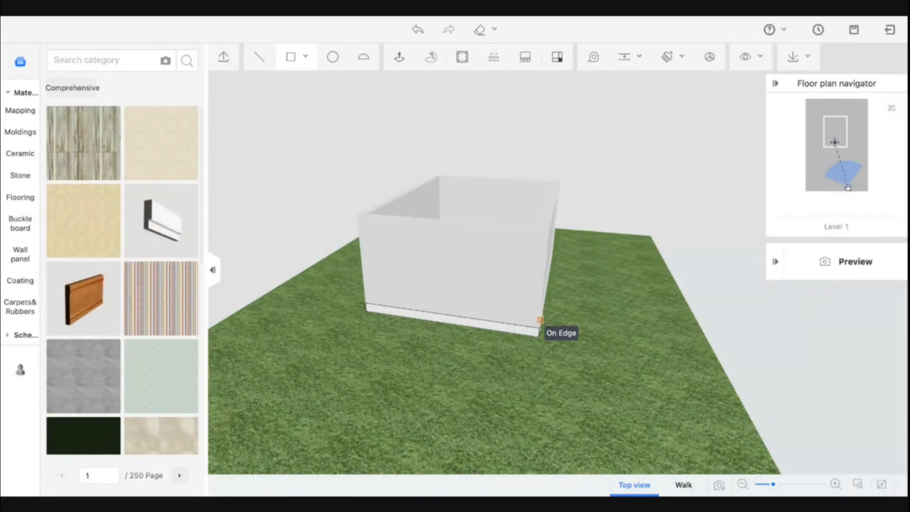
# Draw a matching 300 mm high rectangle along the full base of the adjacent long side wall.
pyautogui.moveTo(588, 332); pyautogui.dragTo(601, 362, button='middle')
pyautogui.click(491, 332)
pyautogui.press('Escape')
pyautogui.click(509, 332)
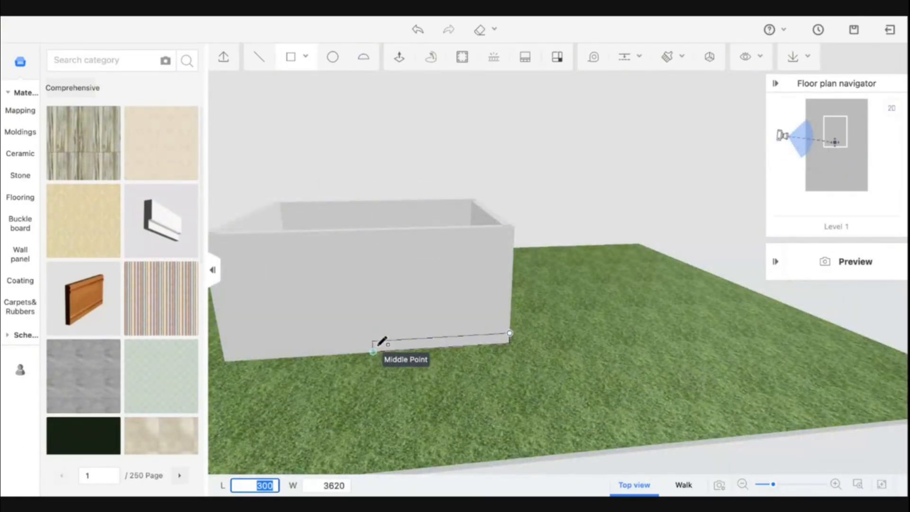
pyautogui.click(232, 358)
pyautogui.press('Escape')
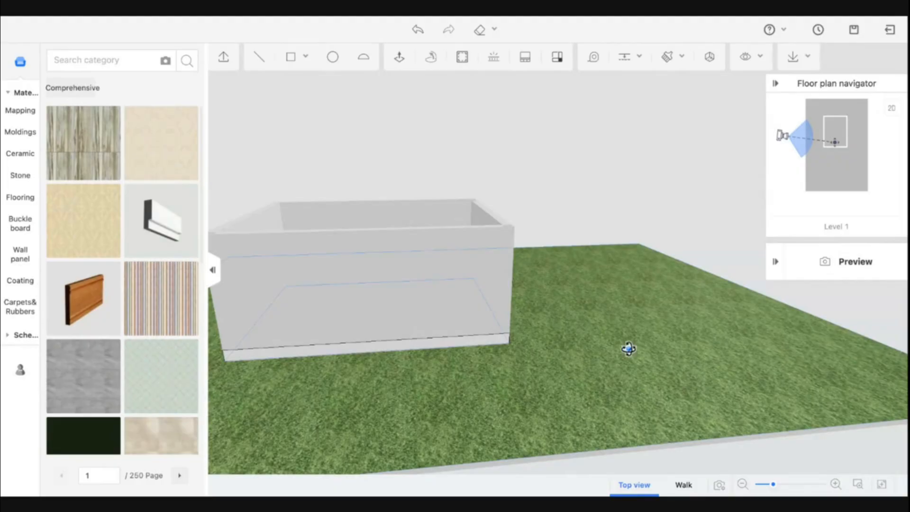
# Push/Pull the narrow base strip of the short front wall outward to form a low platform.
pyautogui.moveTo(630, 349)
pyautogui.mouseDown(button='middle')
pyautogui.moveTo(412, 341)
pyautogui.moveTo(448, 331)
pyautogui.moveTo(411, 173)
pyautogui.mouseUp(button='middle')
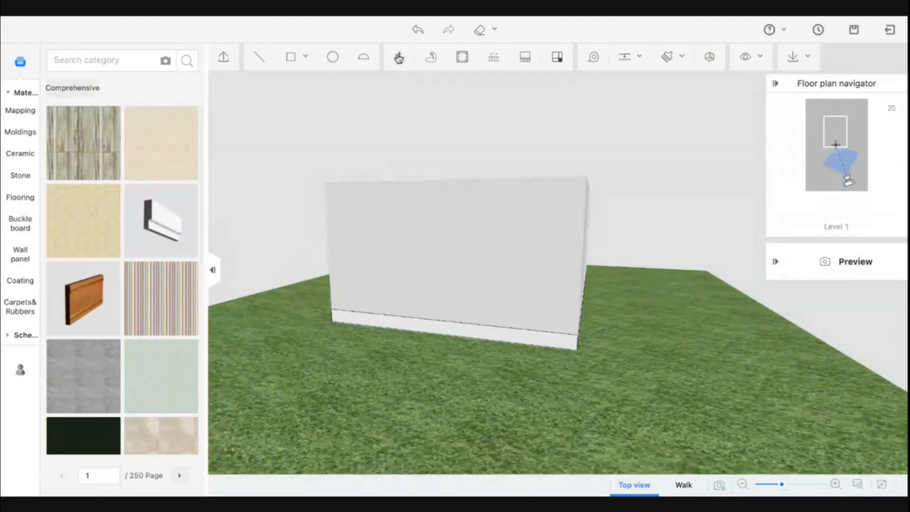
pyautogui.click(447, 332)
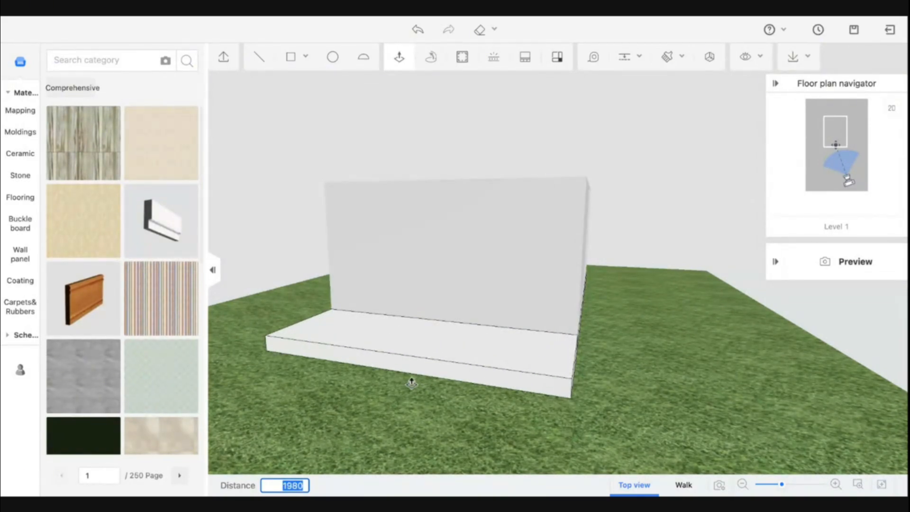
pyautogui.write('25')
pyautogui.press('Return')
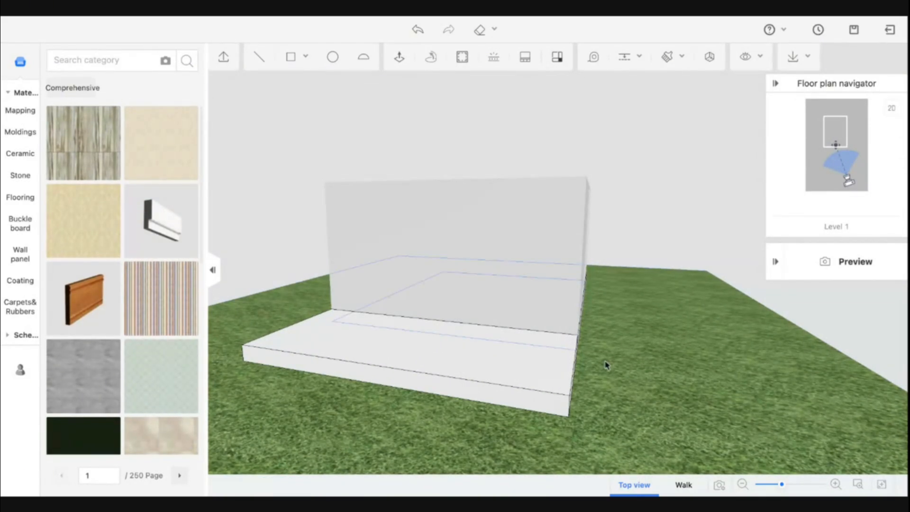
pyautogui.moveTo(606, 365); pyautogui.dragTo(654, 372)
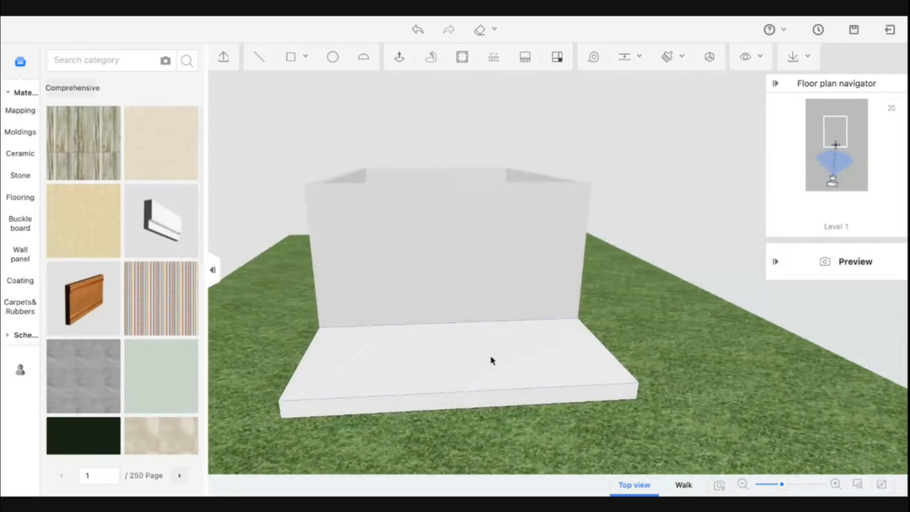
pyautogui.moveTo(492, 362); pyautogui.dragTo(664, 321)
pyautogui.moveTo(648, 266); pyautogui.dragTo(630, 258)
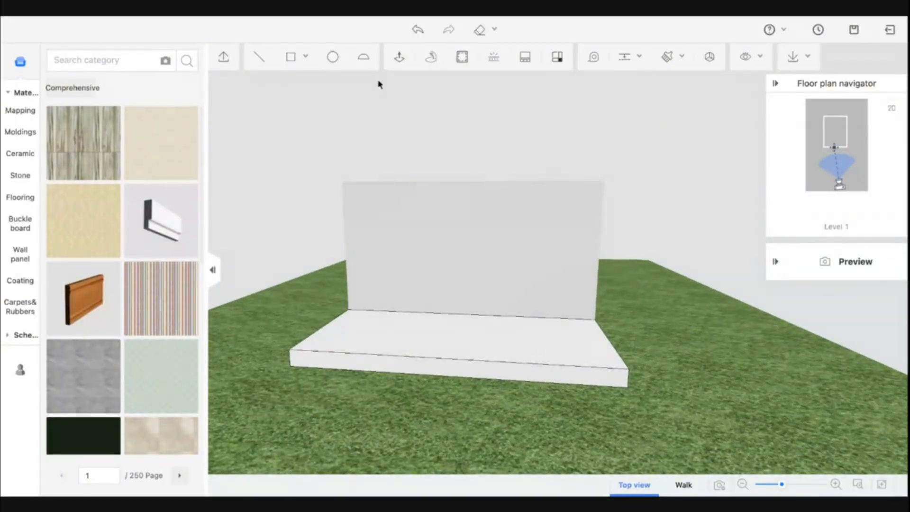
pyautogui.click(290, 57)
pyautogui.click(341, 181)
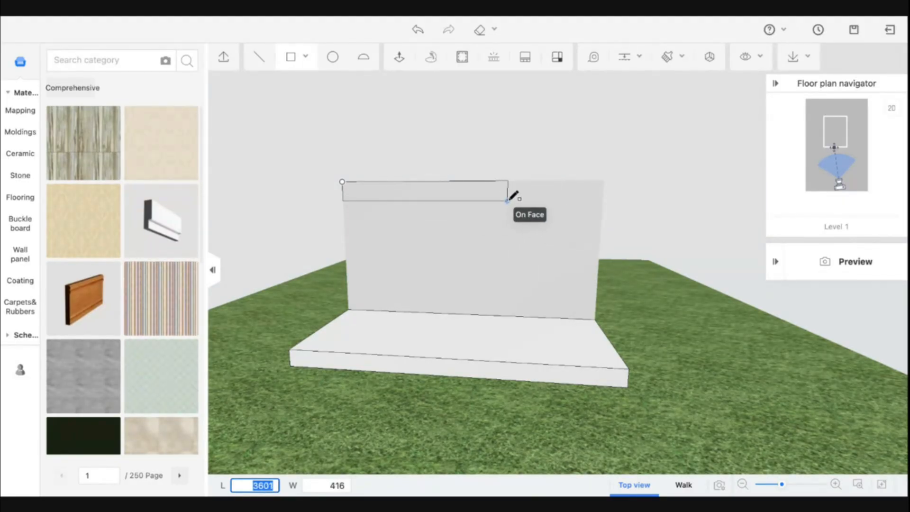
pyautogui.press('Escape')
# Draw a narrow rectangle 3000 mm long along the front wall's upper edge, starting at its upper right corner.
pyautogui.click(290, 57)
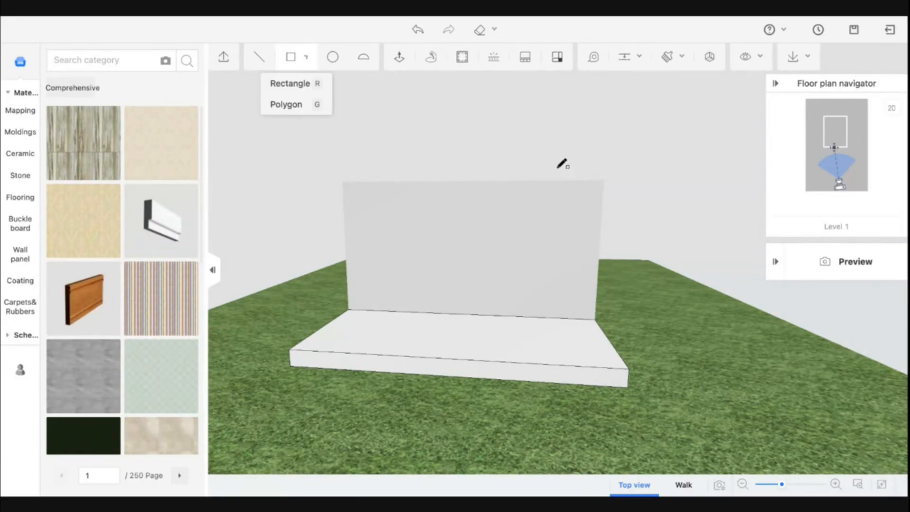
pyautogui.click(604, 180)
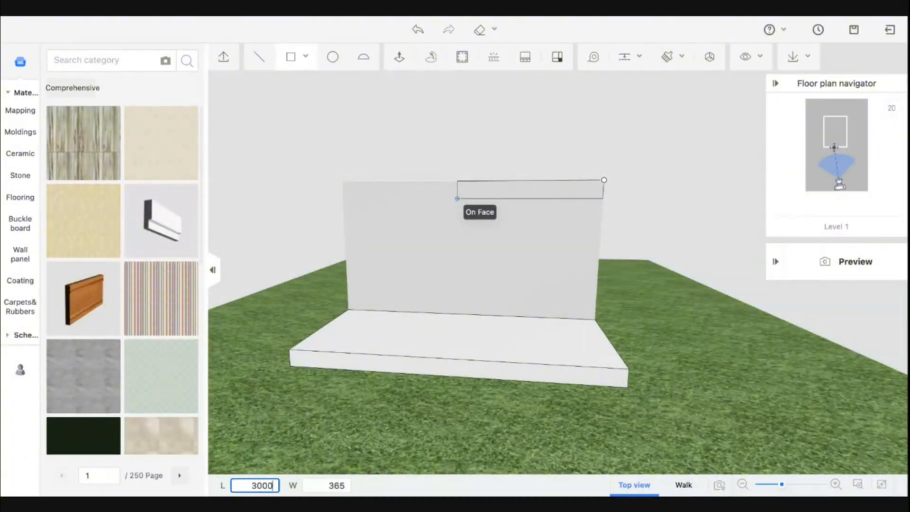
pyautogui.press('Tab')
pyautogui.press('Return')
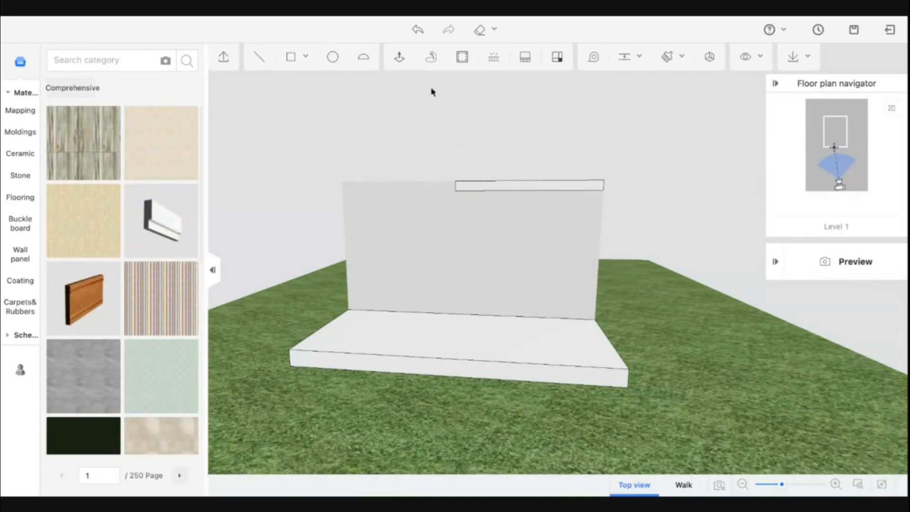
# Push/Pull the narrow strip at the front wall's upper edge outward by 2000 mm as a canopy.
pyautogui.moveTo(457, 105); pyautogui.dragTo(417, 145, button='middle')
pyautogui.click(399, 61)
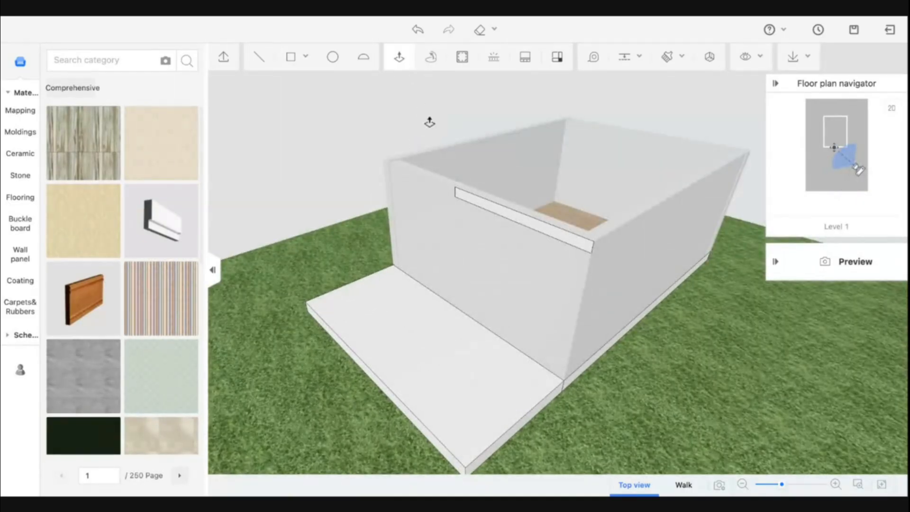
pyautogui.click(516, 223)
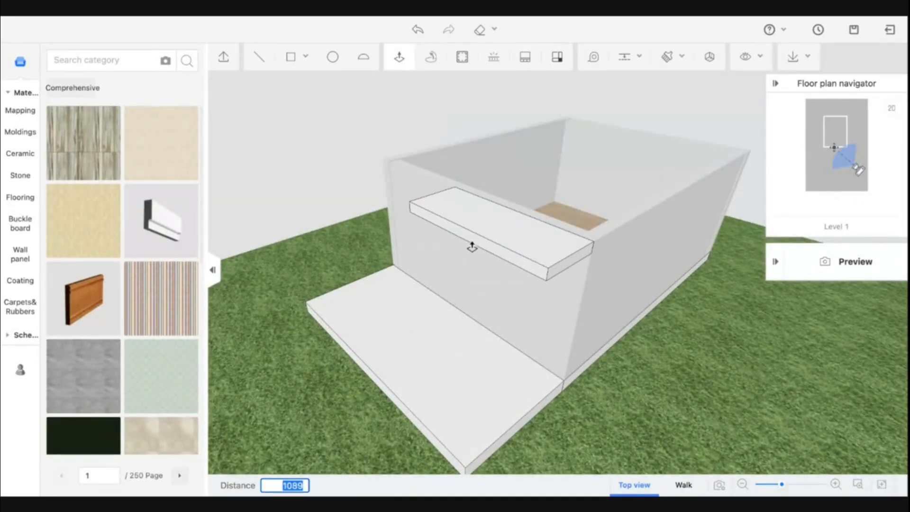
pyautogui.write('2000')
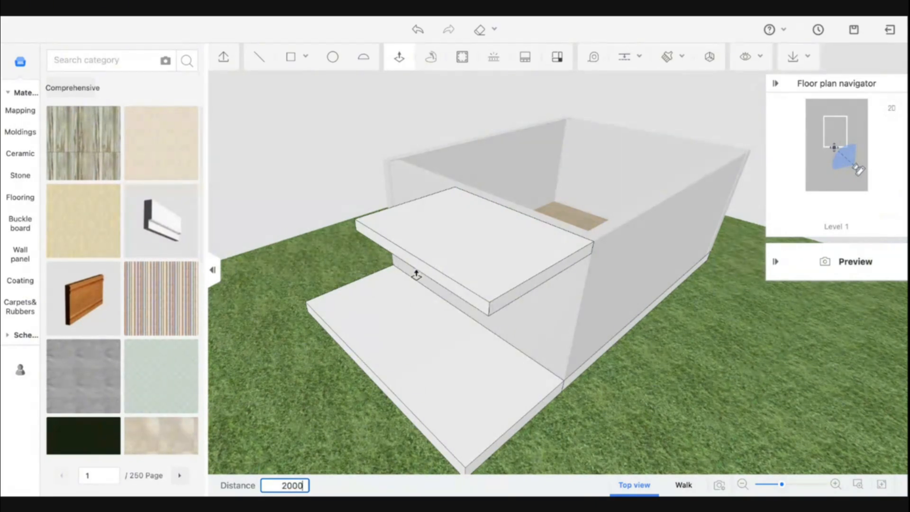
pyautogui.press('Return')
# Push/Pull the narrow upper strip of the front wall outward by 2500 mm to form the canopy.
pyautogui.moveTo(370, 265); pyautogui.dragTo(526, 260)
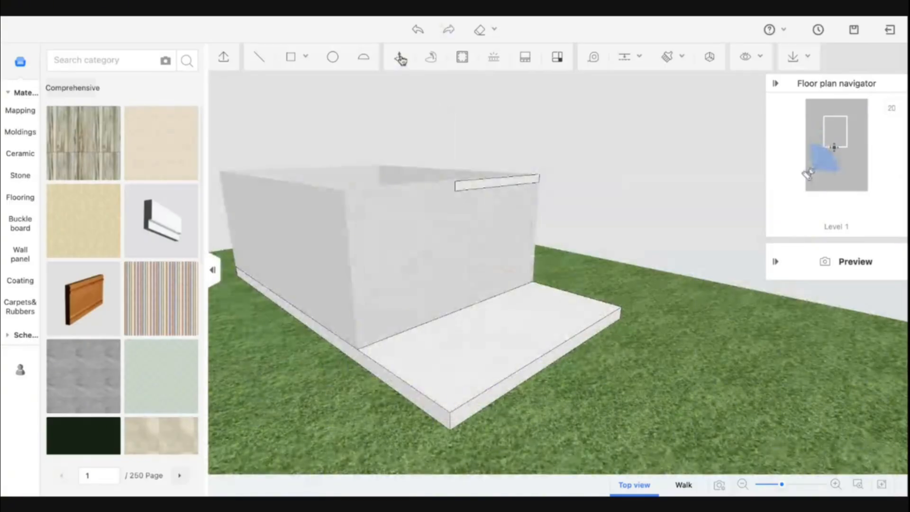
pyautogui.click(497, 189)
pyautogui.write('2')
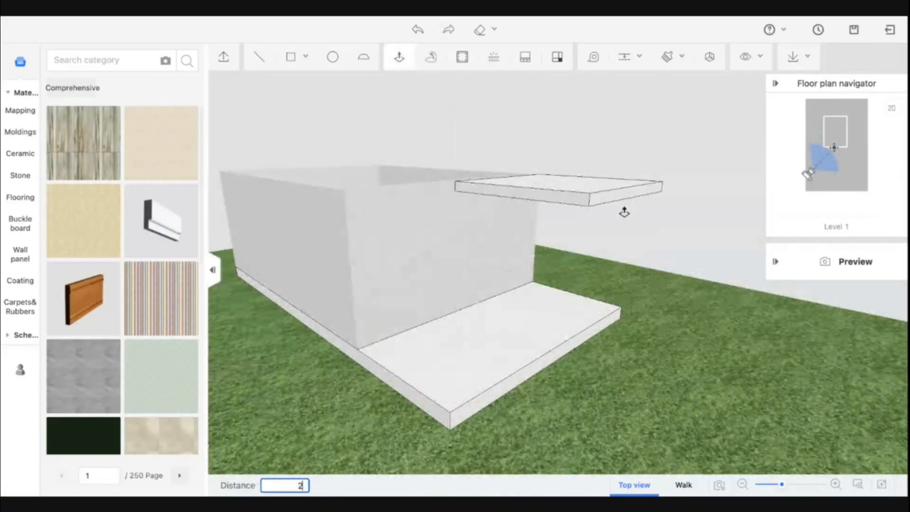
pyautogui.write('500')
pyautogui.press('Return')
# Close the open building with a 5505 by 7241 mm roof rectangle drawn between opposite outer corners of the wall tops.
pyautogui.moveTo(689, 320); pyautogui.dragTo(417, 138)
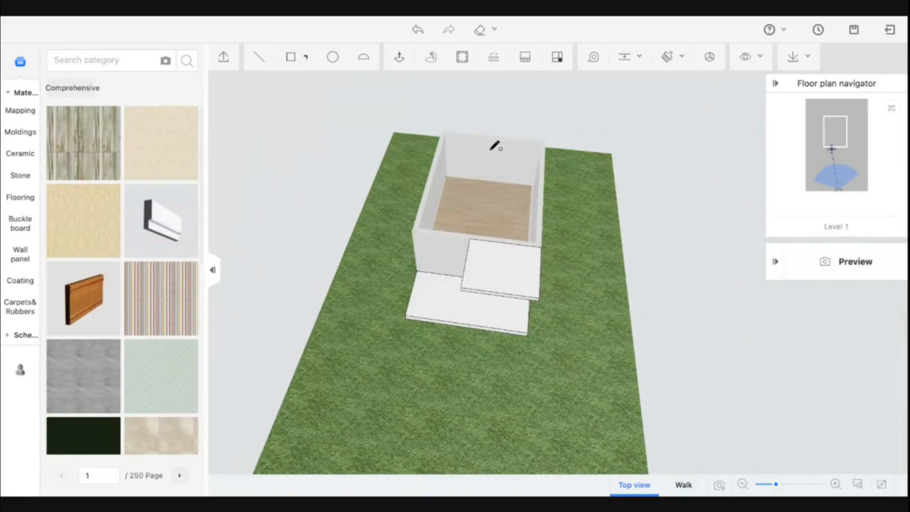
pyautogui.click(442, 130)
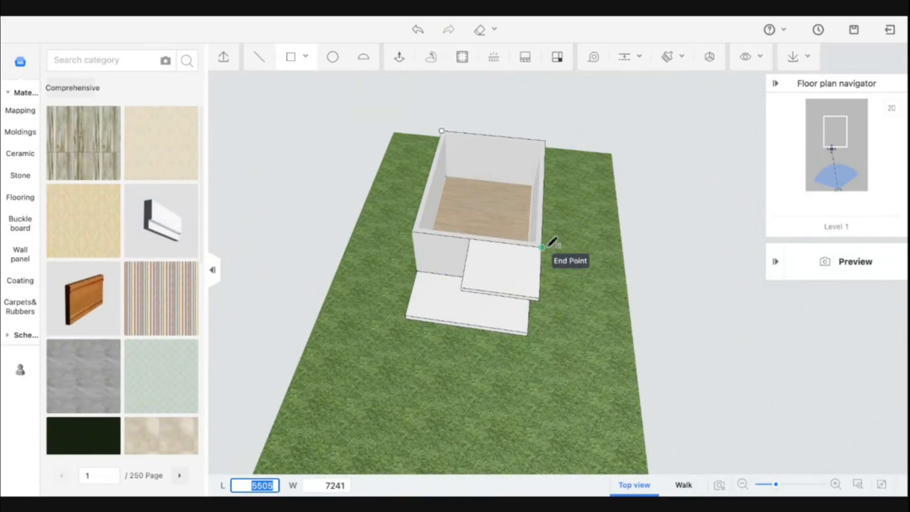
pyautogui.click(552, 243)
pyautogui.press('Escape')
# Draw a rectangle over the front platform's side face, starting at the building's corner beside the long base strip.
pyautogui.moveTo(568, 339); pyautogui.dragTo(614, 309)
pyautogui.scroll(5, 490, 274)
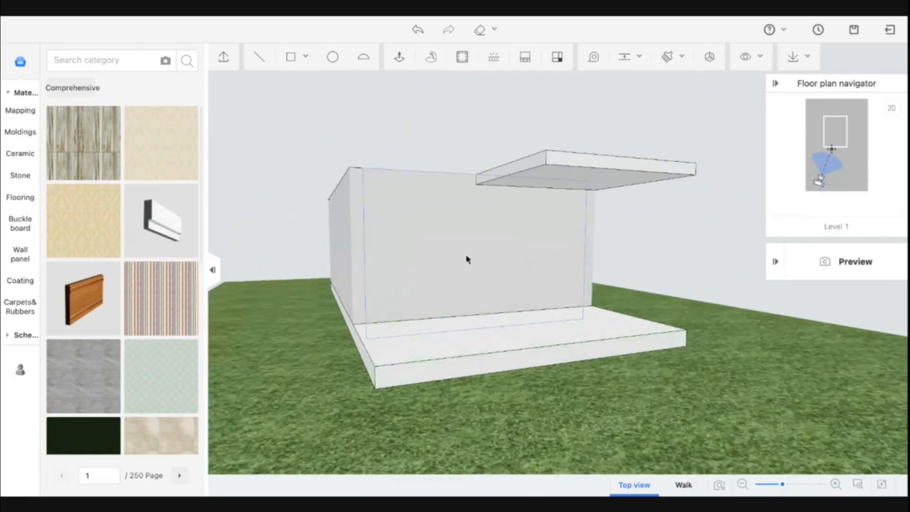
pyautogui.moveTo(700, 292); pyautogui.dragTo(681, 298)
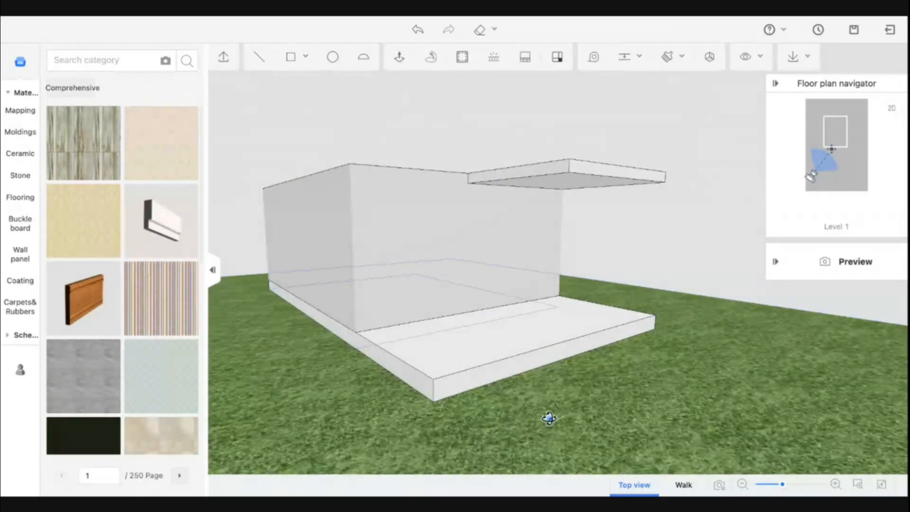
pyautogui.moveTo(549, 418); pyautogui.dragTo(263, 84)
pyautogui.click(291, 58)
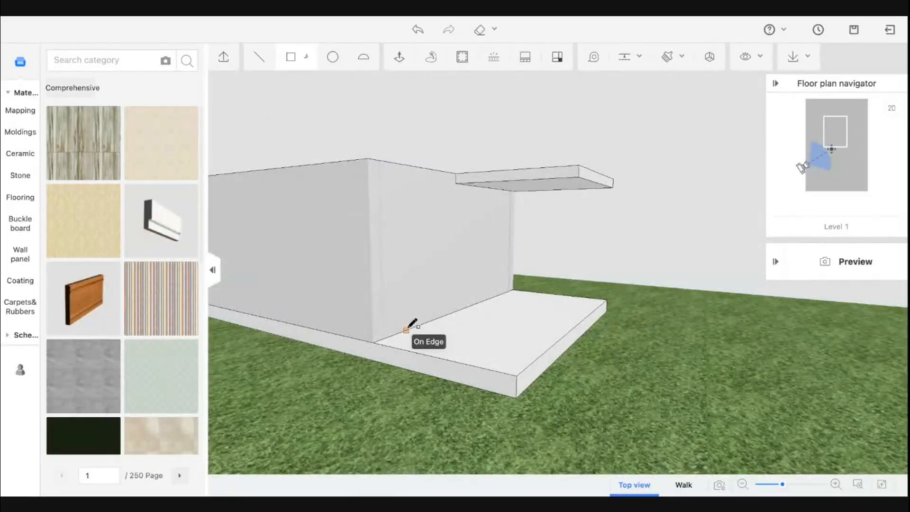
pyautogui.click(374, 342)
pyautogui.click(521, 392)
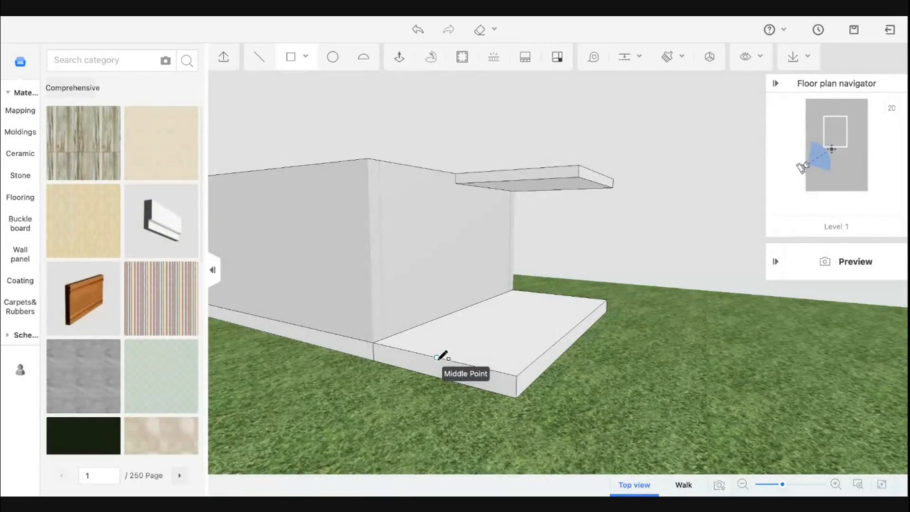
# Draw a second rectangle on the platform's side face, from its upper edge midpoint to the lower corner at the building.
pyautogui.click(436, 357)
pyautogui.click(376, 359)
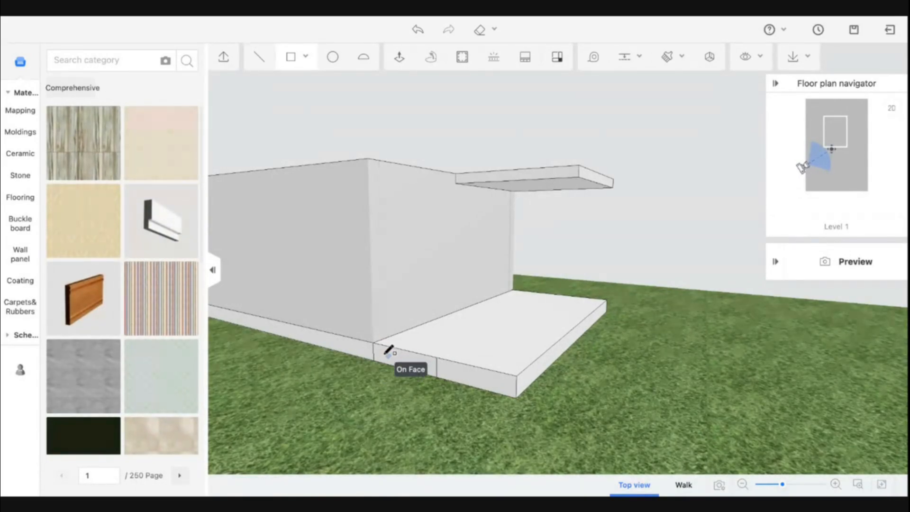
pyautogui.press('Escape')
# Push/Pull the half of the platform's side face nearest the building outward to form a small projection.
pyautogui.click(398, 63)
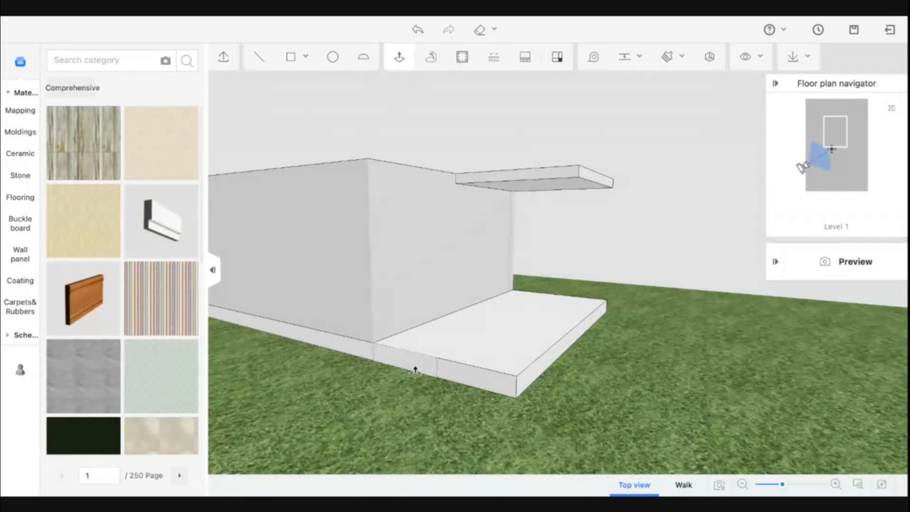
pyautogui.click(416, 371)
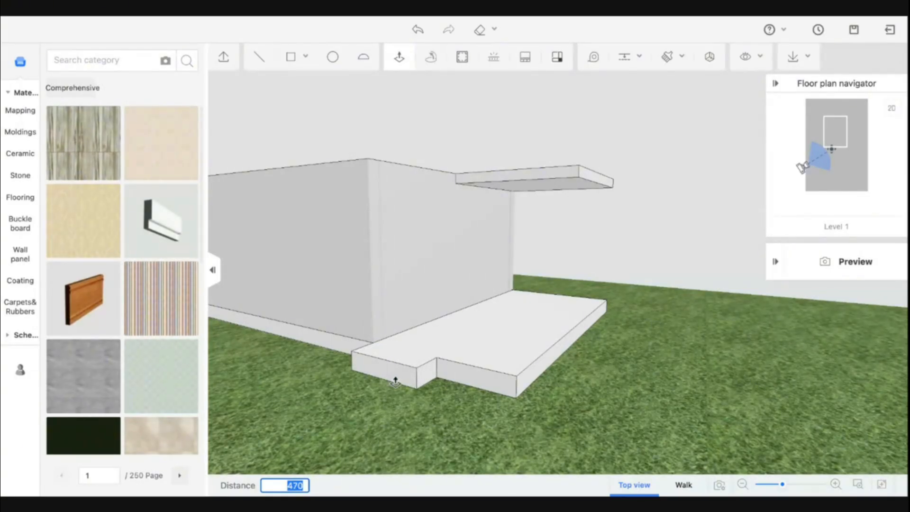
pyautogui.write('30')
pyautogui.press('Return')
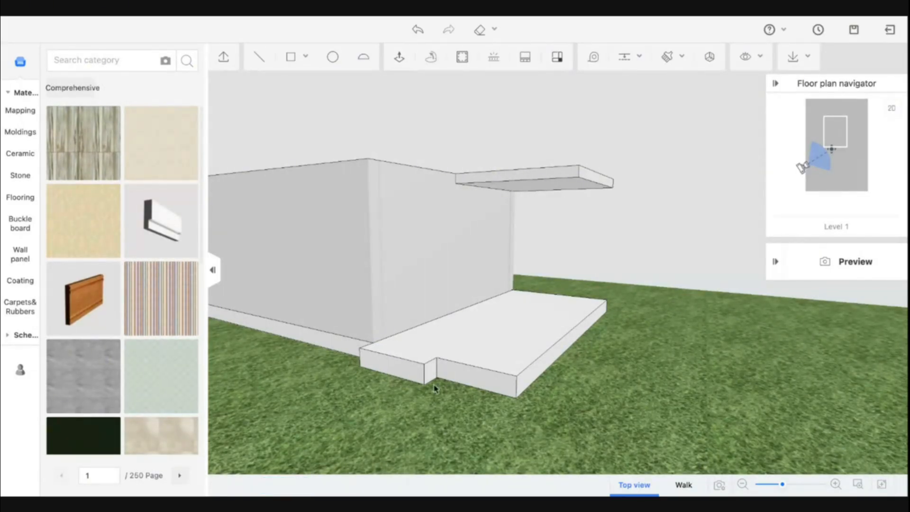
# Draw a rectangle over the top of the small side projection to separate it from the platform surface.
pyautogui.moveTo(462, 389)
pyautogui.mouseDown(button='middle')
pyautogui.moveTo(431, 416)
pyautogui.moveTo(390, 422)
pyautogui.mouseUp(button='middle')
pyautogui.click(290, 63)
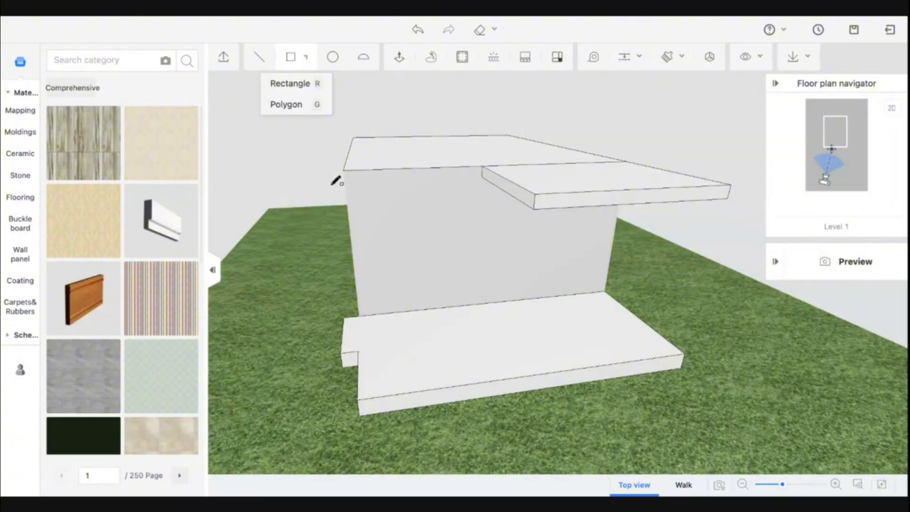
pyautogui.click(349, 320)
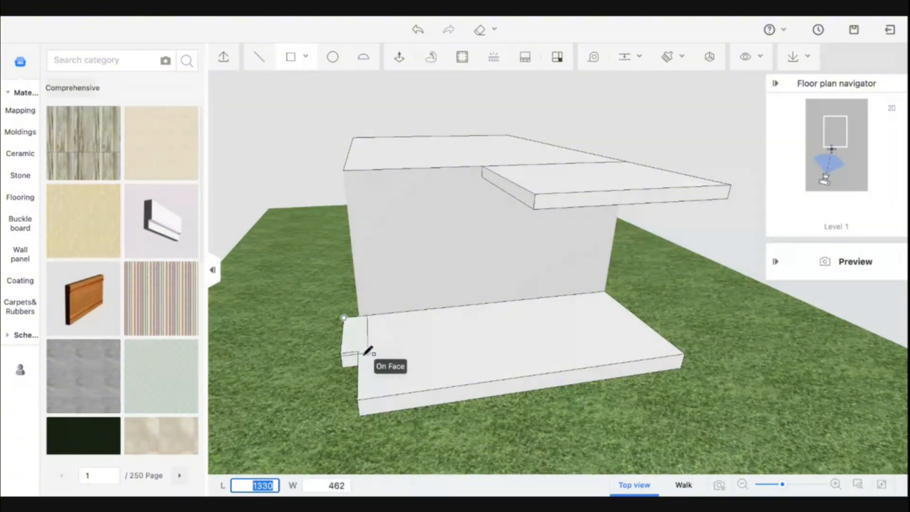
pyautogui.click(364, 355)
pyautogui.press('Escape')
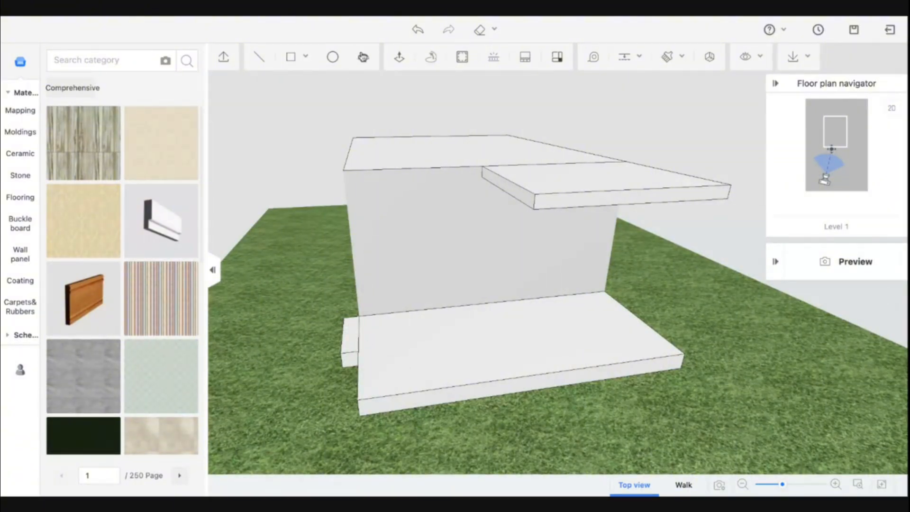
# Try to Push/Pull the top of the side projection up into a tall side wall, and undo it.
pyautogui.click(399, 58)
pyautogui.click(355, 338)
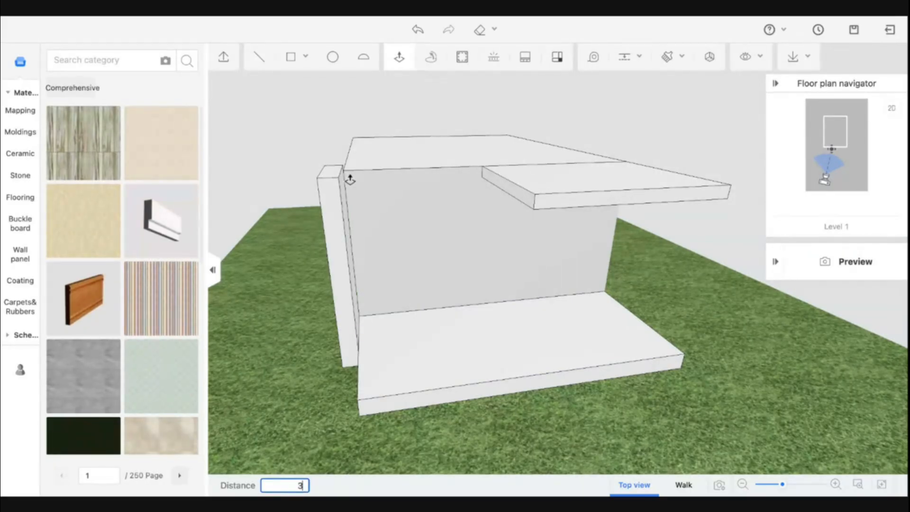
pyautogui.press('Return')
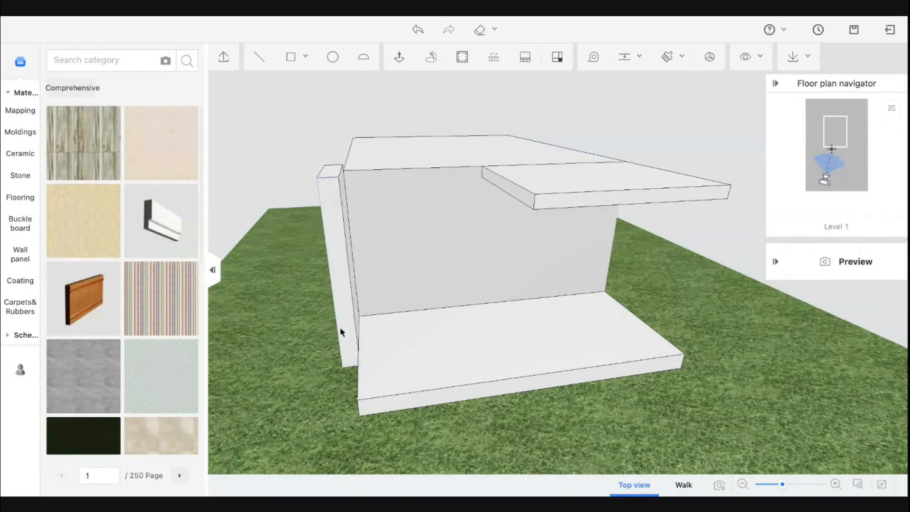
pyautogui.hotkey('ctrl', 'z')
# Push/Pull the top of the side projection up about 2907 mm to form a side wall reaching roof level.
pyautogui.click(411, 61)
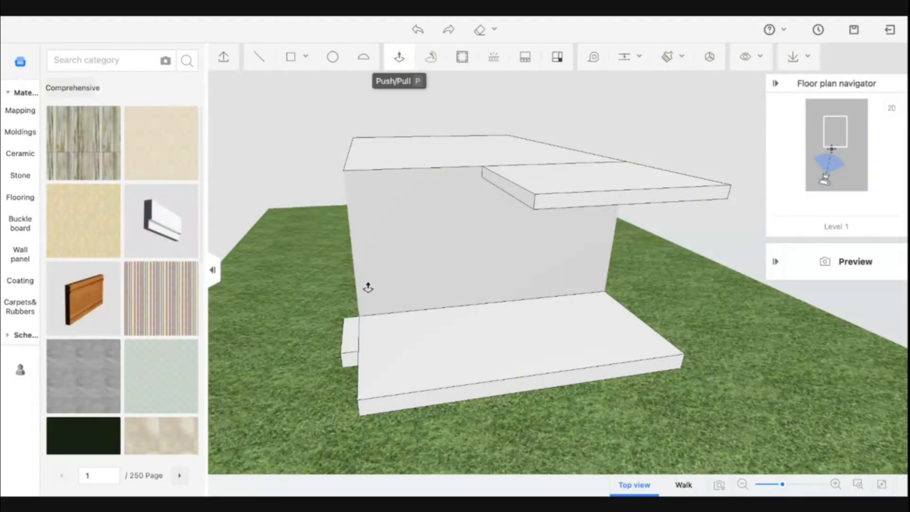
pyautogui.click(351, 340)
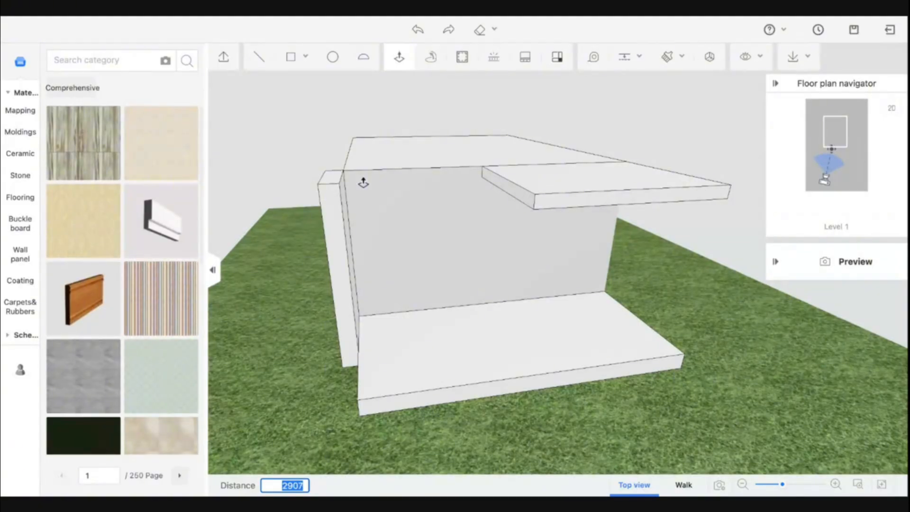
pyautogui.press('Return')
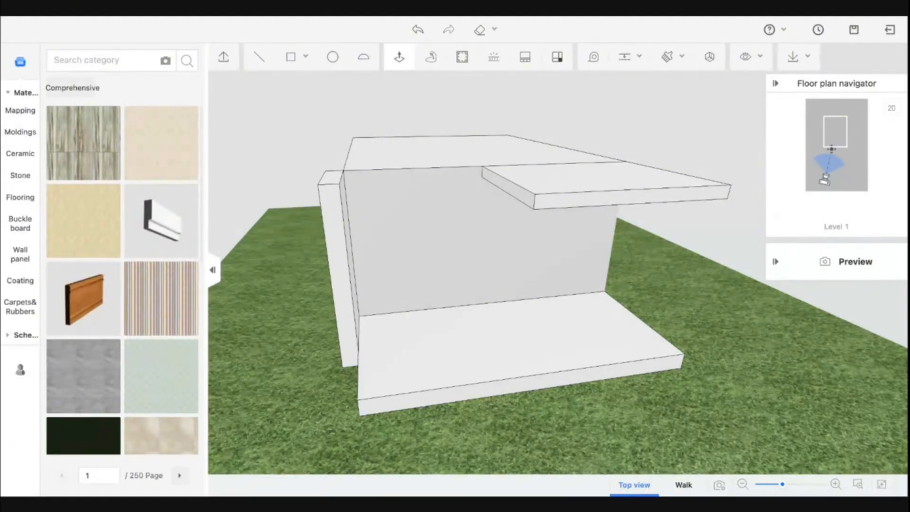
# Push/Pull the main roof face upward to give the building a thick roof slab above the walls.
pyautogui.moveTo(438, 220); pyautogui.dragTo(422, 234)
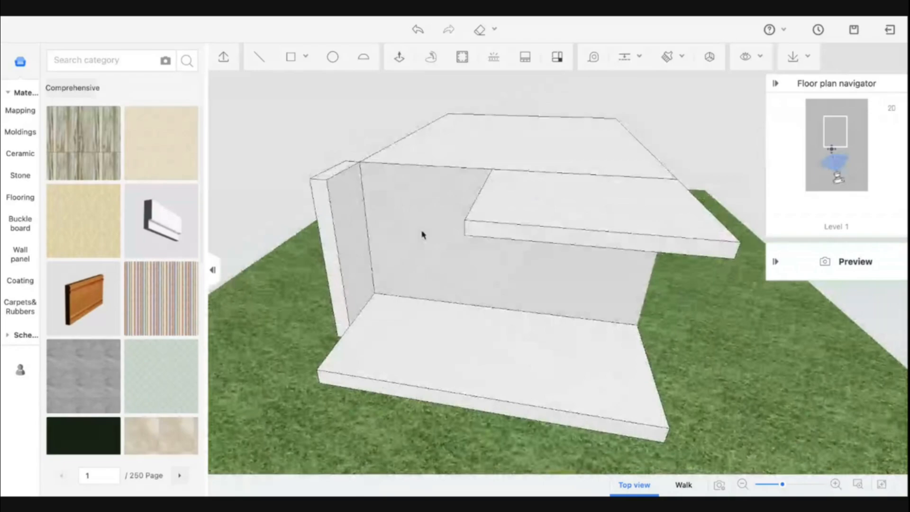
pyautogui.scroll(-3, 423, 234)
pyautogui.click(399, 57)
pyautogui.click(429, 168)
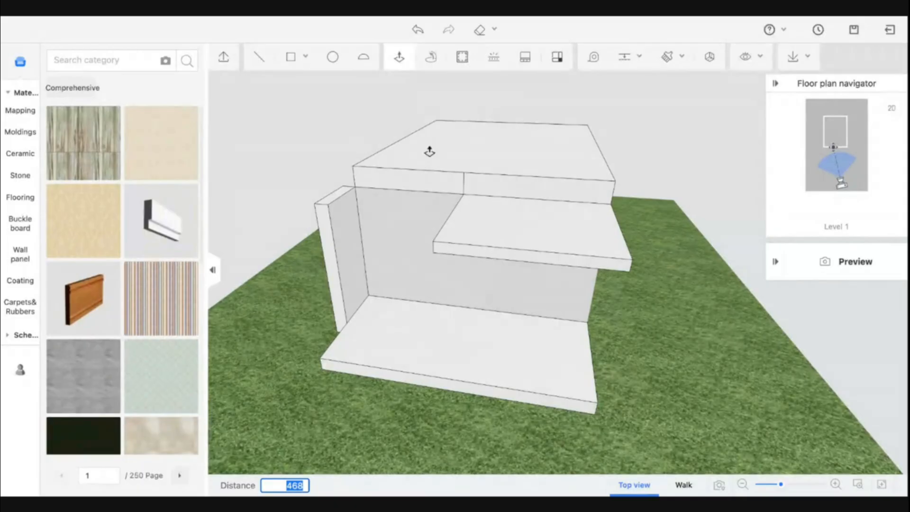
pyautogui.press('Return')
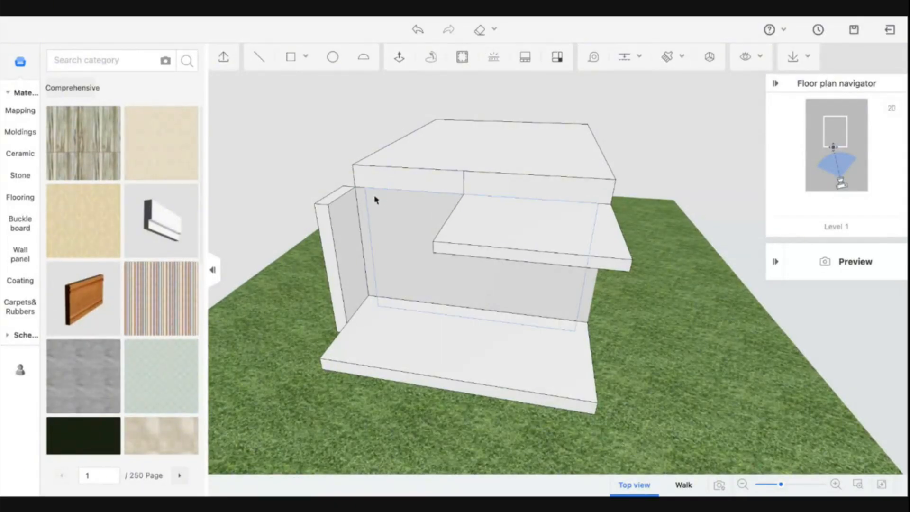
# Push/Pull the top of the side wall up to the level of the roof slab's upper surface.
pyautogui.moveTo(379, 231); pyautogui.dragTo(397, 227, button='middle')
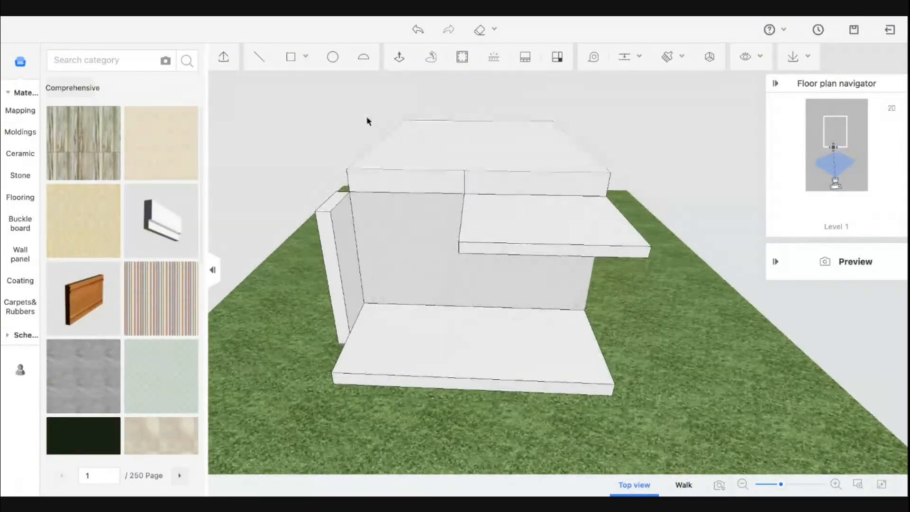
pyautogui.click(394, 62)
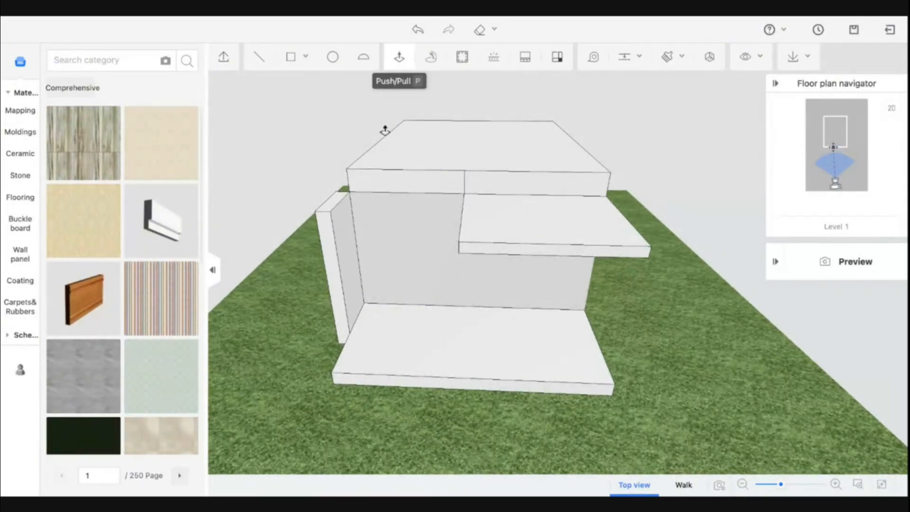
pyautogui.click(336, 203)
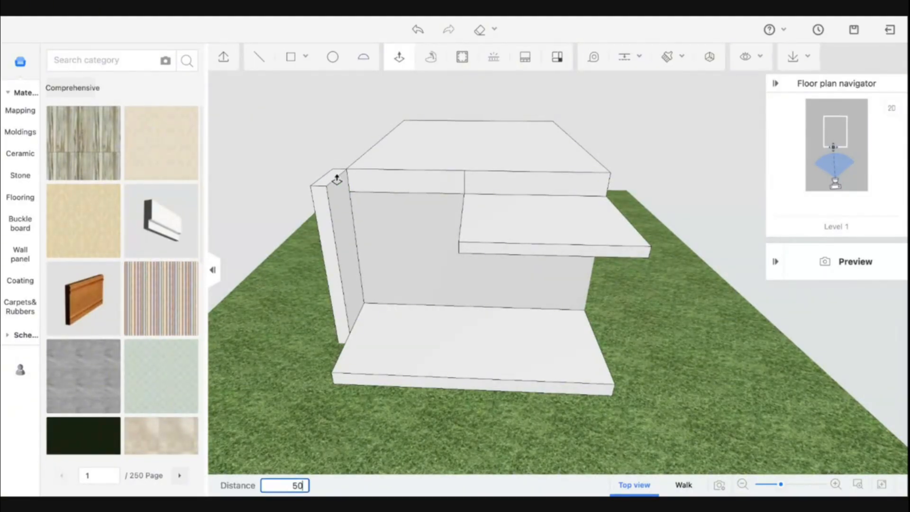
pyautogui.write('50')
pyautogui.press('Return')
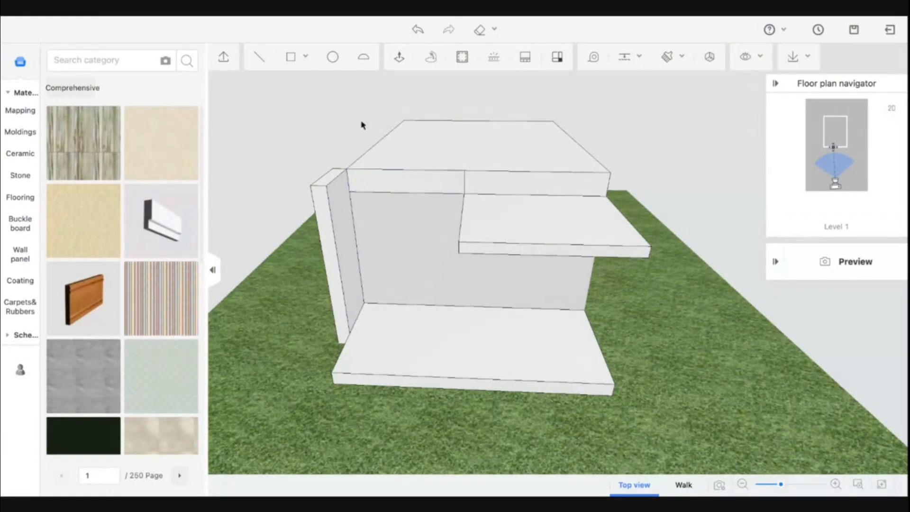
# Draw a 1250 by 250 mm rectangle on the inner face of the side wall at its upper end.
pyautogui.click(299, 60)
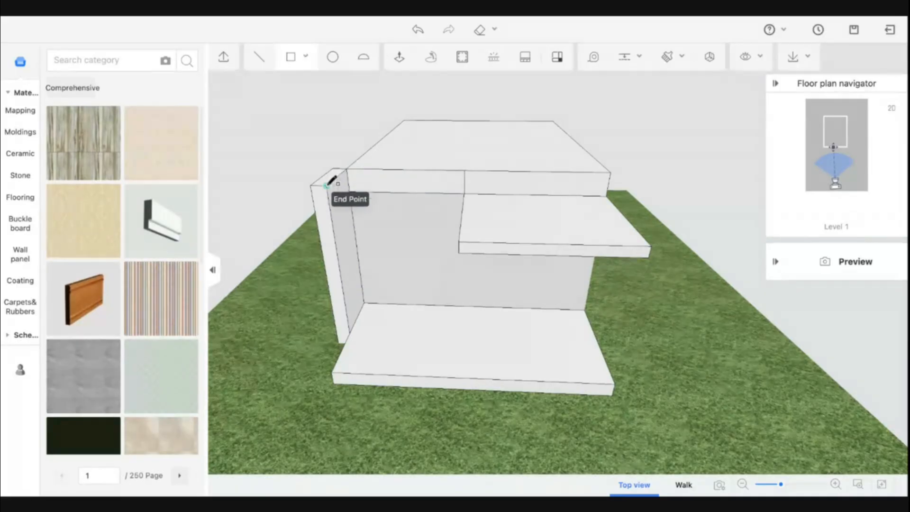
pyautogui.click(326, 185)
pyautogui.press('Tab')
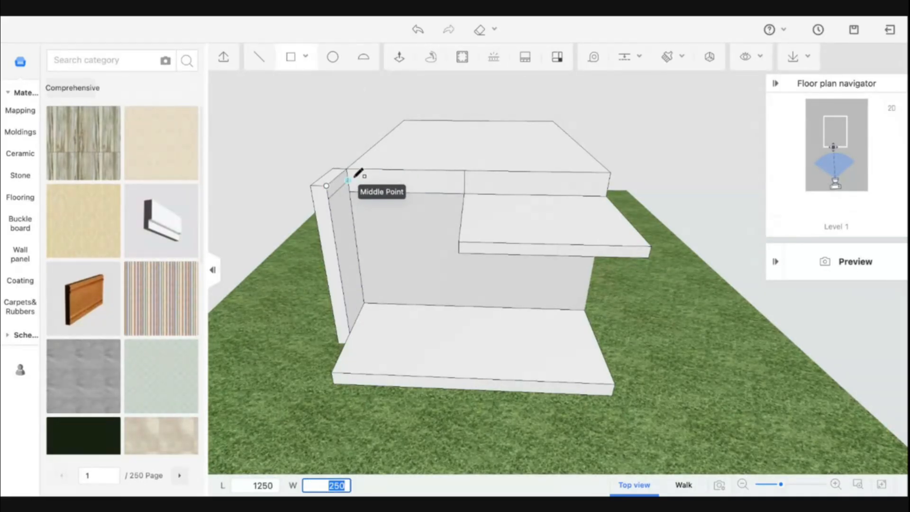
pyautogui.press('Return')
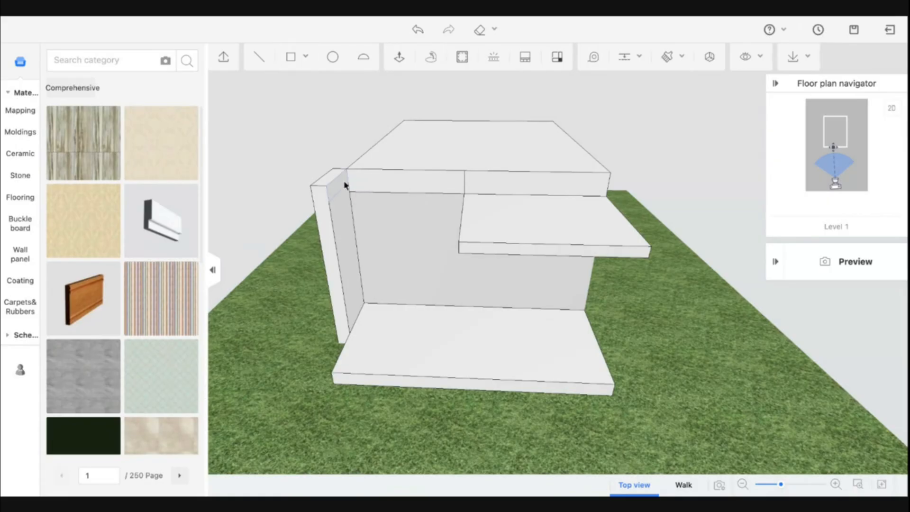
# Push/Pull the rectangle 5500 mm across the building's front to form an overhead beam.
pyautogui.click(401, 58)
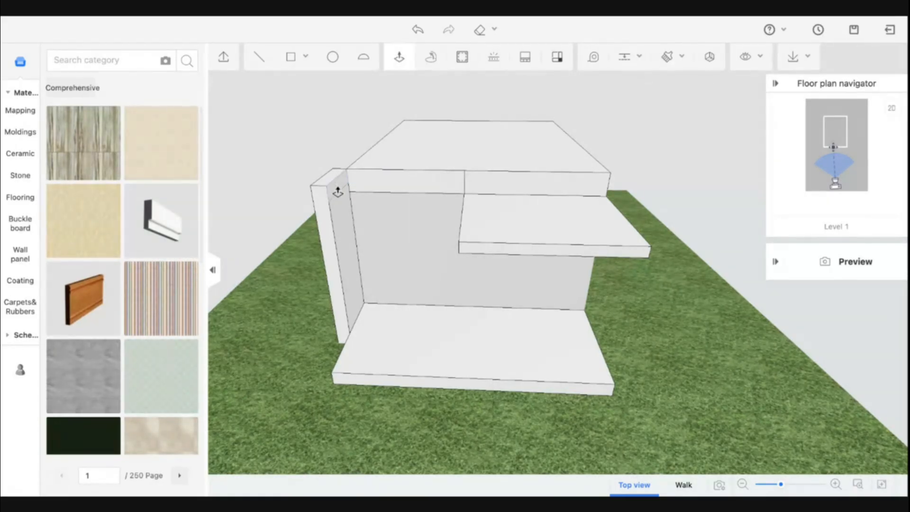
pyautogui.click(336, 180)
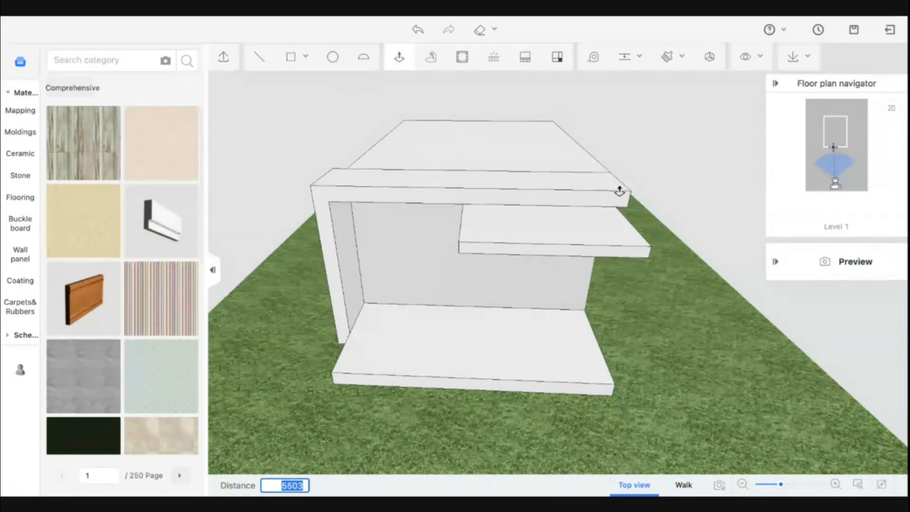
pyautogui.moveTo(627, 191); pyautogui.dragTo(577, 191, button='middle')
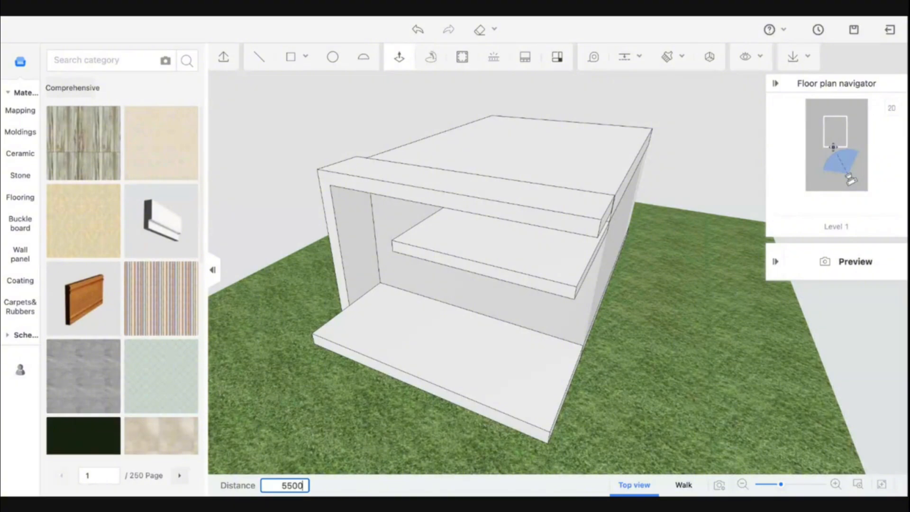
pyautogui.press('Return')
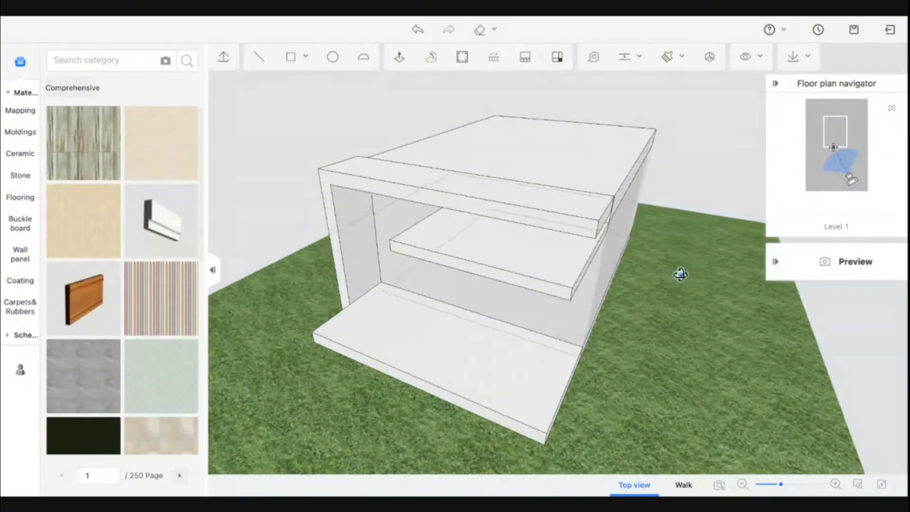
# Apply the light square tile from the favorite materials to the building's front wall.
pyautogui.moveTo(680, 270); pyautogui.dragTo(374, 393, button='middle')
pyautogui.scroll(6, 442, 243)
pyautogui.scroll(-6, 418, 241)
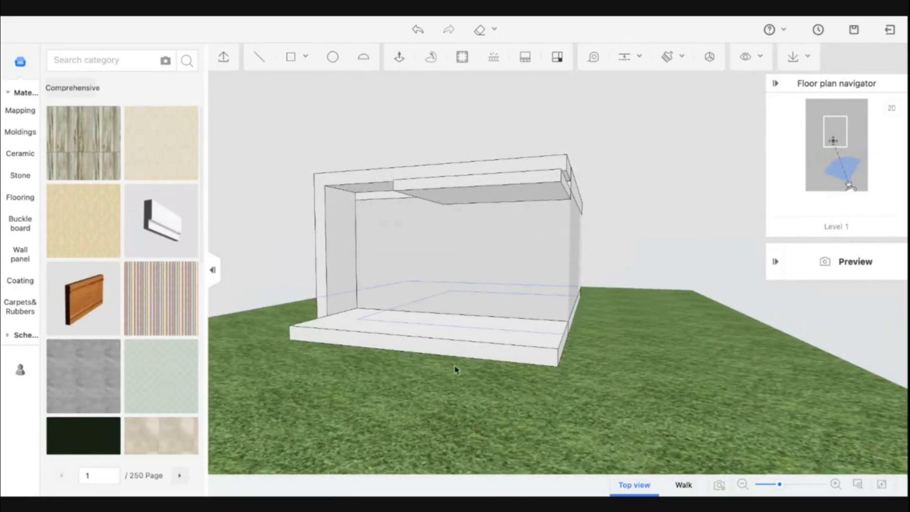
pyautogui.moveTo(620, 365); pyautogui.dragTo(683, 369, button='middle')
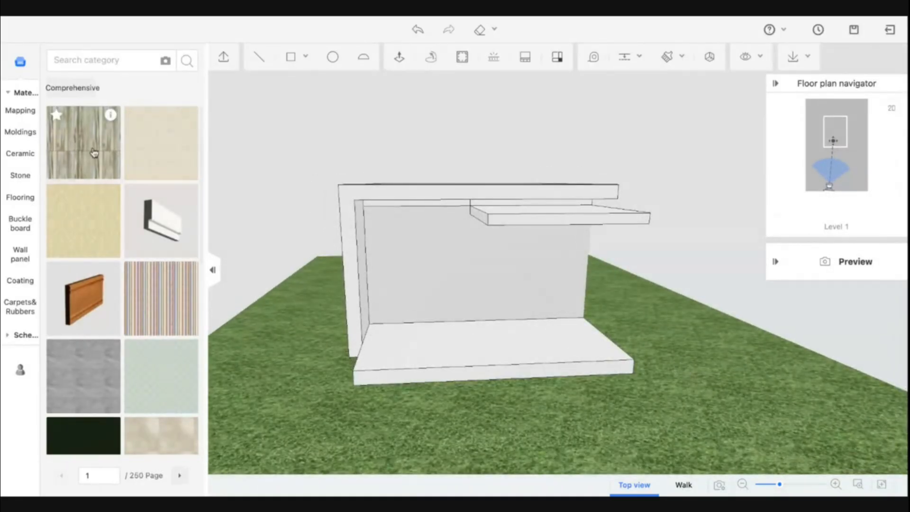
pyautogui.moveTo(21, 131)
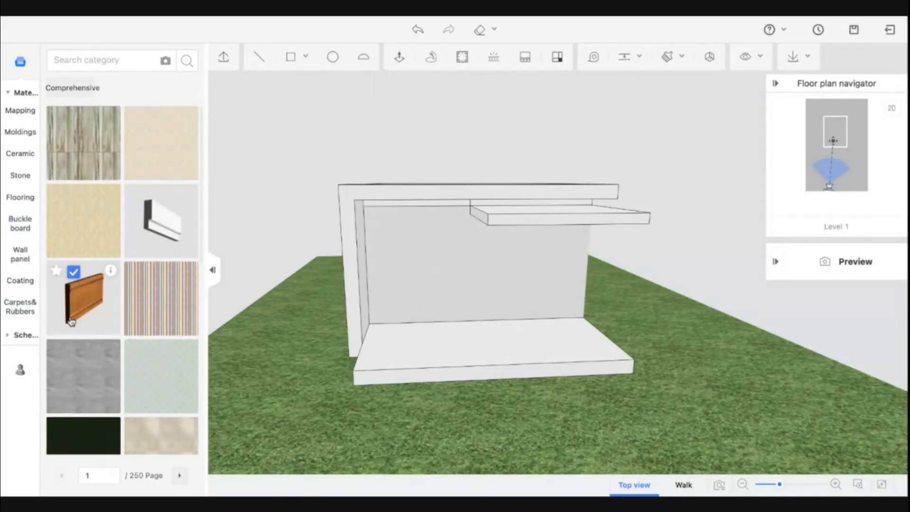
pyautogui.click(28, 176)
pyautogui.scroll(-10, 121, 360)
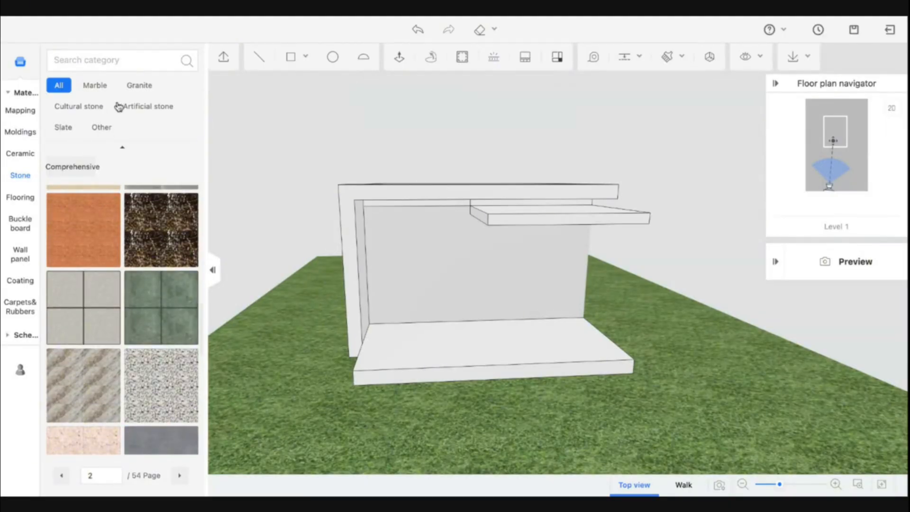
pyautogui.click(20, 370)
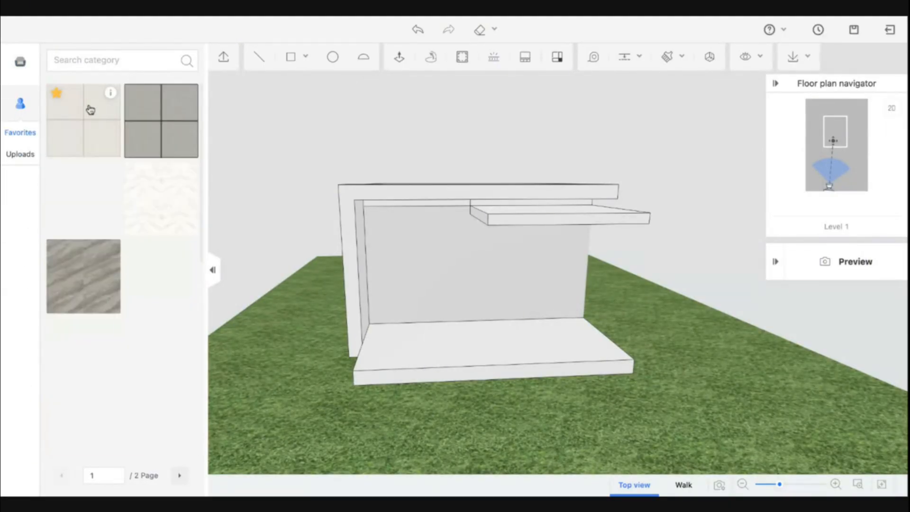
pyautogui.moveTo(120, 138); pyautogui.dragTo(406, 284)
# Sample the front wall's tile material and paint it onto the roof slab strip just above that wall.
pyautogui.moveTo(726, 305); pyautogui.dragTo(655, 331)
pyautogui.press('w')
pyautogui.press('a')
pyautogui.press('b')
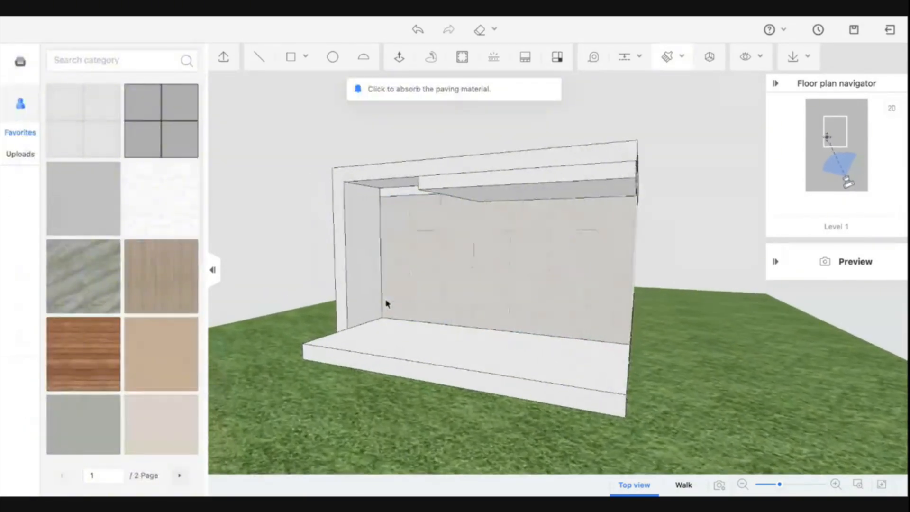
pyautogui.click(406, 273)
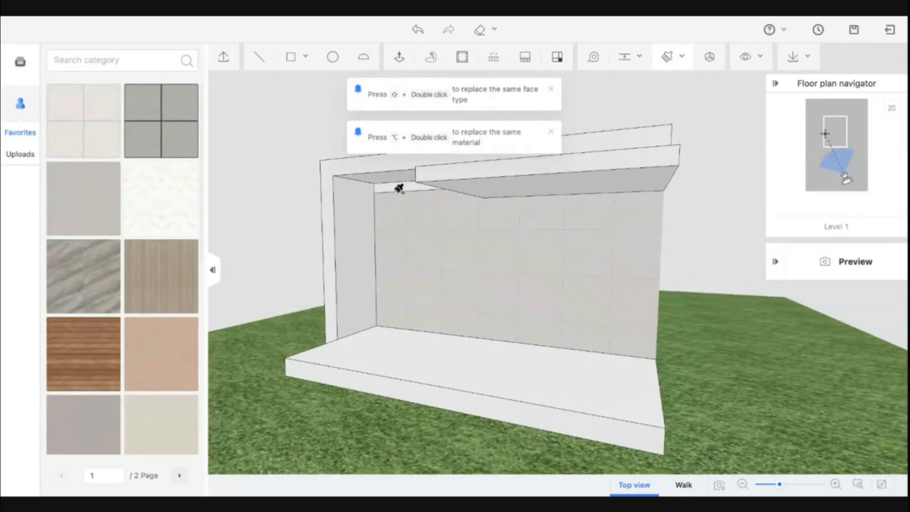
pyautogui.click(394, 185)
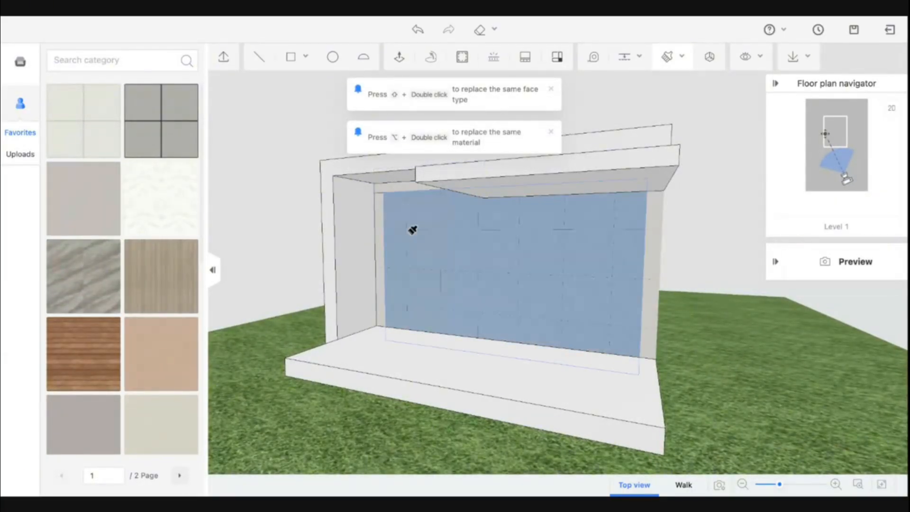
pyautogui.press('Escape')
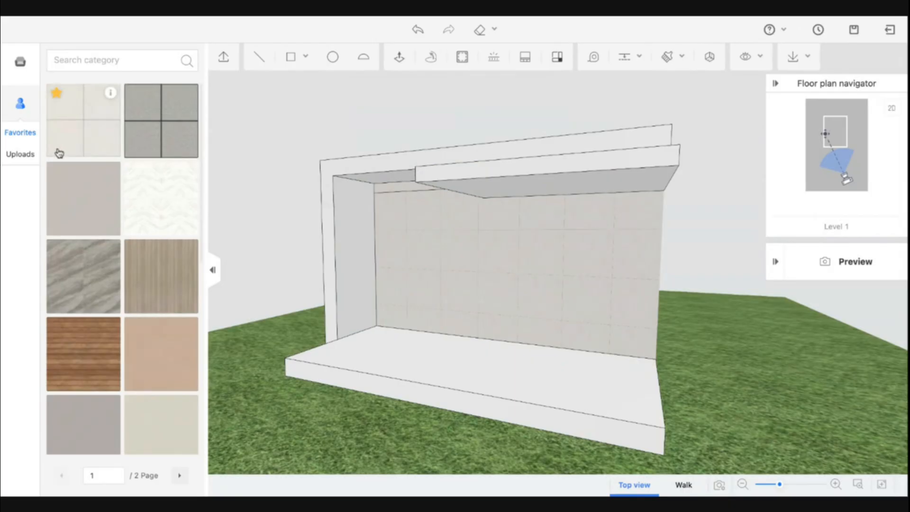
# Browse the material library's categories and apply the Bordeaux Brown Oaks flooring to the top of the front platform.
pyautogui.click(20, 61)
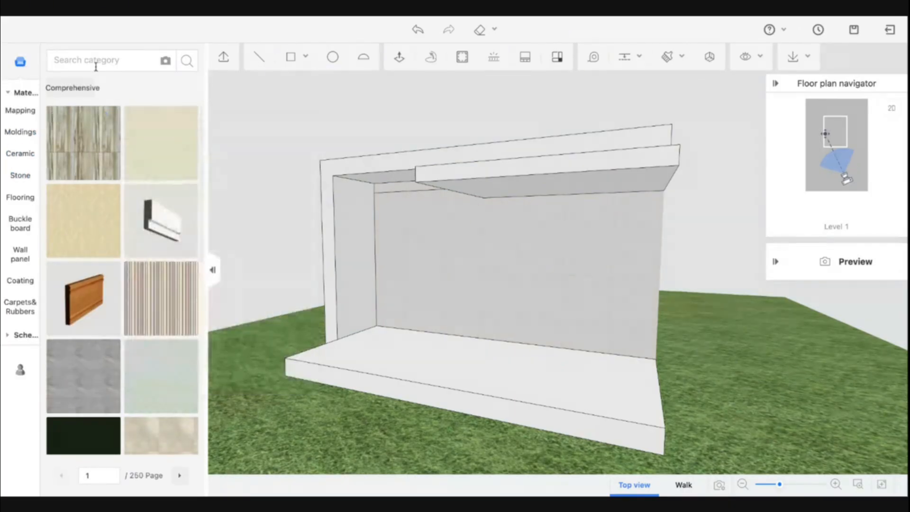
pyautogui.scroll(-2, 112, 348)
pyautogui.moveTo(112, 323)
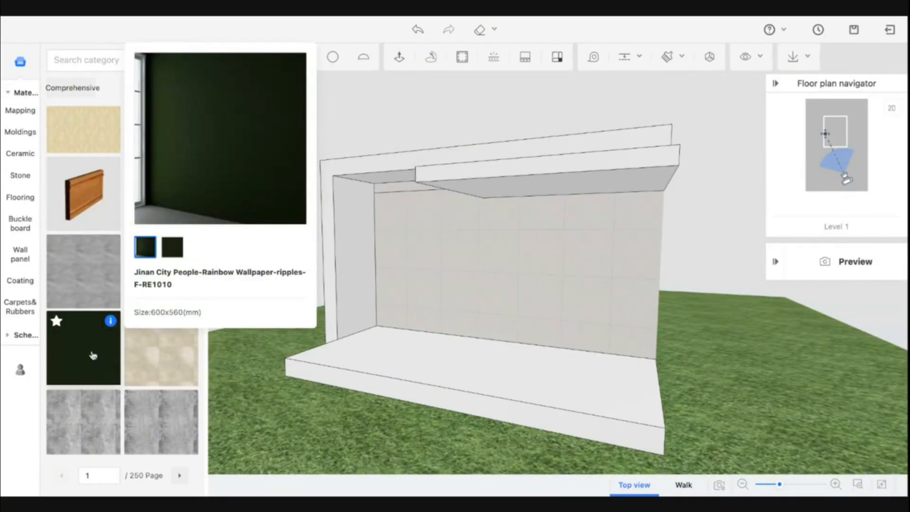
pyautogui.scroll(-3, 130, 345)
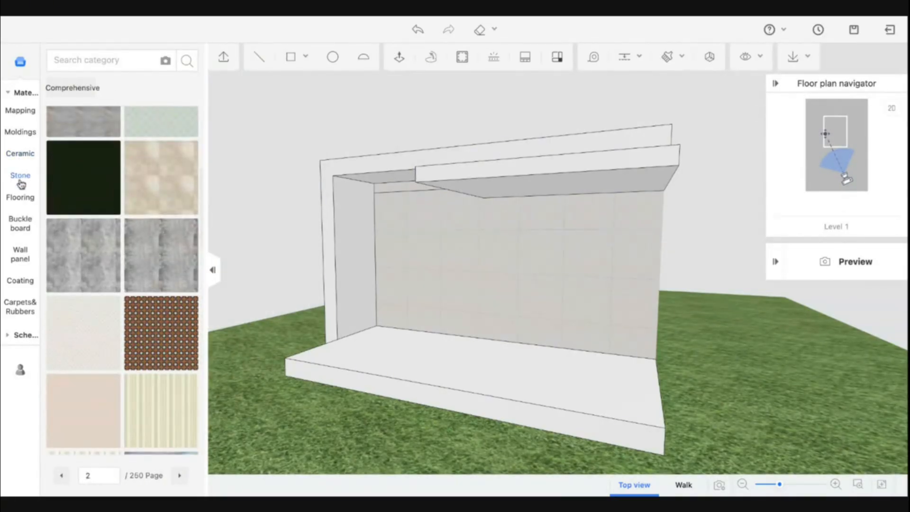
pyautogui.click(22, 282)
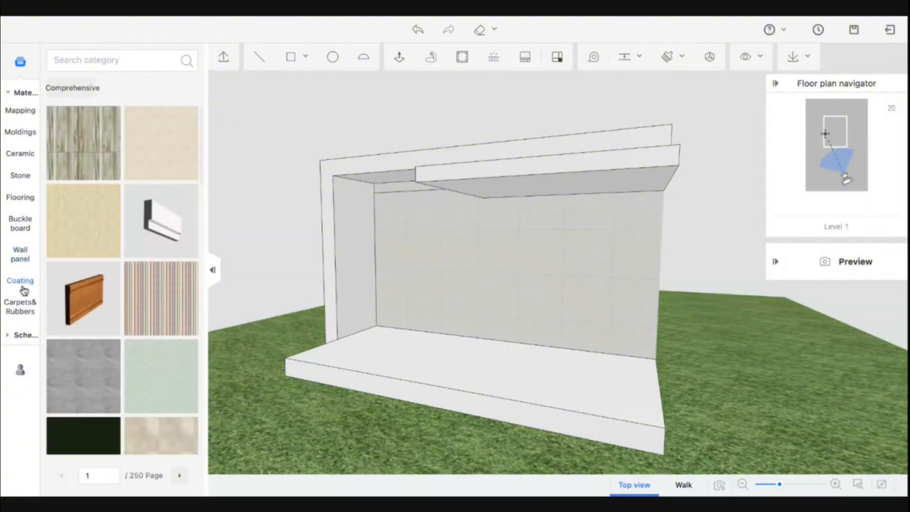
pyautogui.click(20, 183)
pyautogui.scroll(-5, 147, 282)
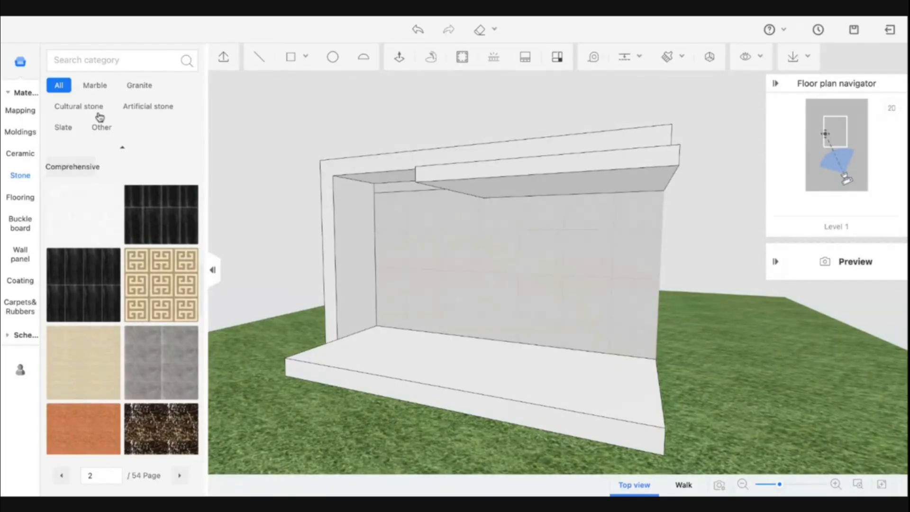
pyautogui.click(21, 155)
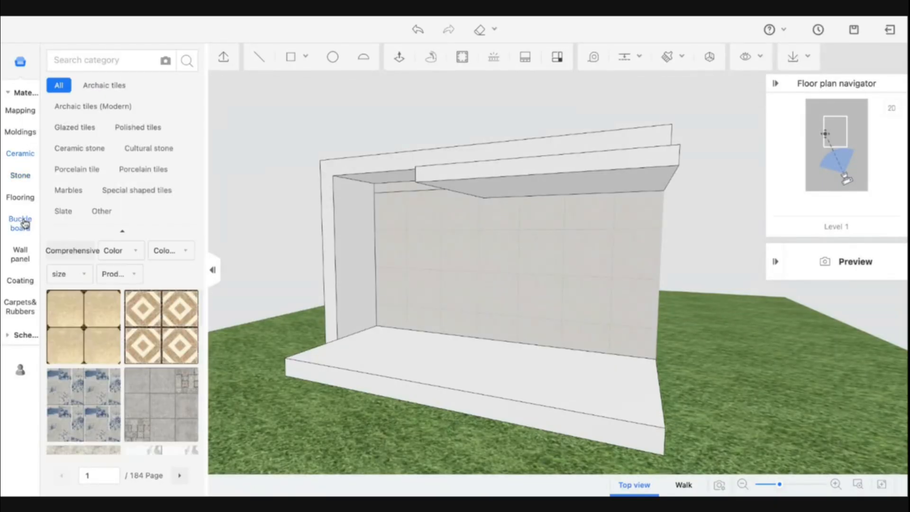
pyautogui.click(22, 202)
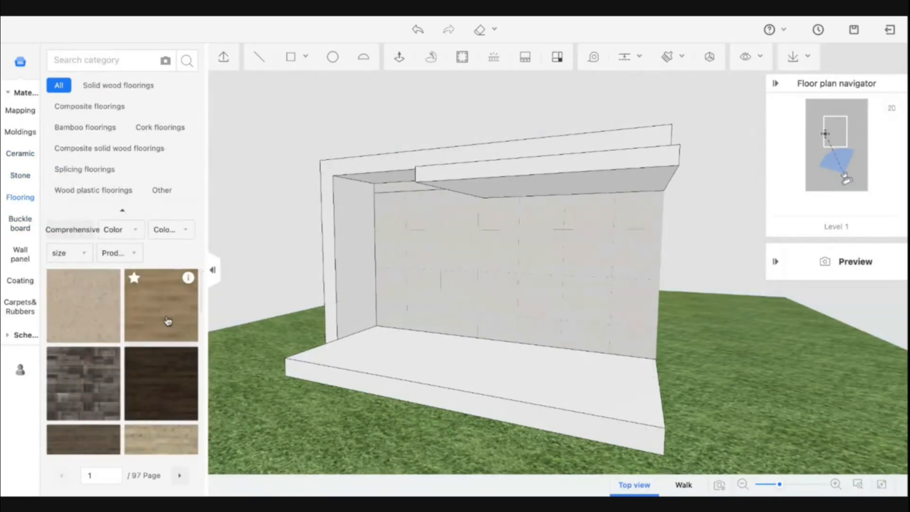
pyautogui.moveTo(168, 321); pyautogui.dragTo(562, 366)
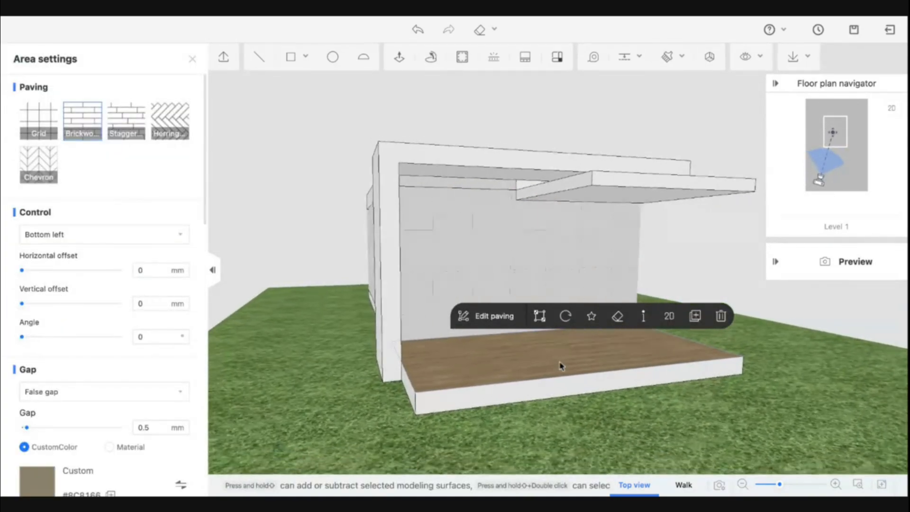
pyautogui.click(193, 61)
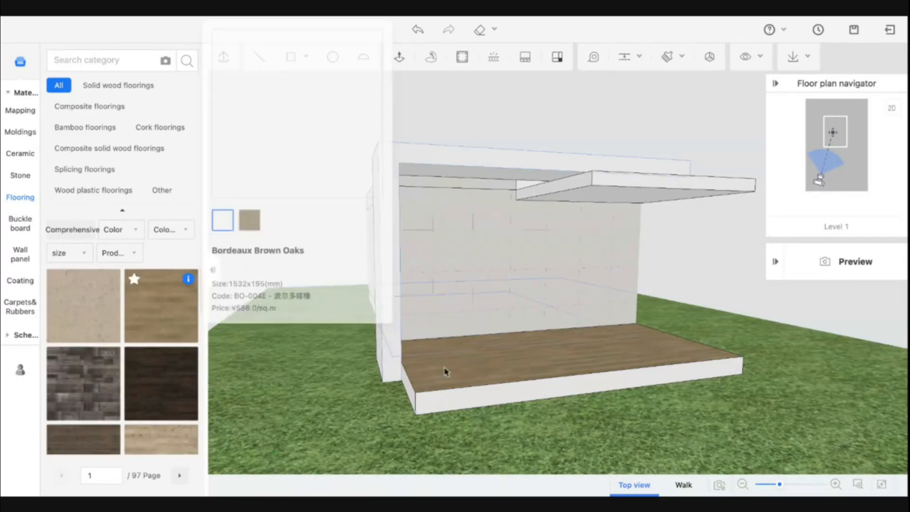
# Sample the platform's wood flooring and paint it onto the underside of the canopy.
pyautogui.moveTo(445, 368); pyautogui.dragTo(548, 349)
pyautogui.press('b')
pyautogui.click(547, 349)
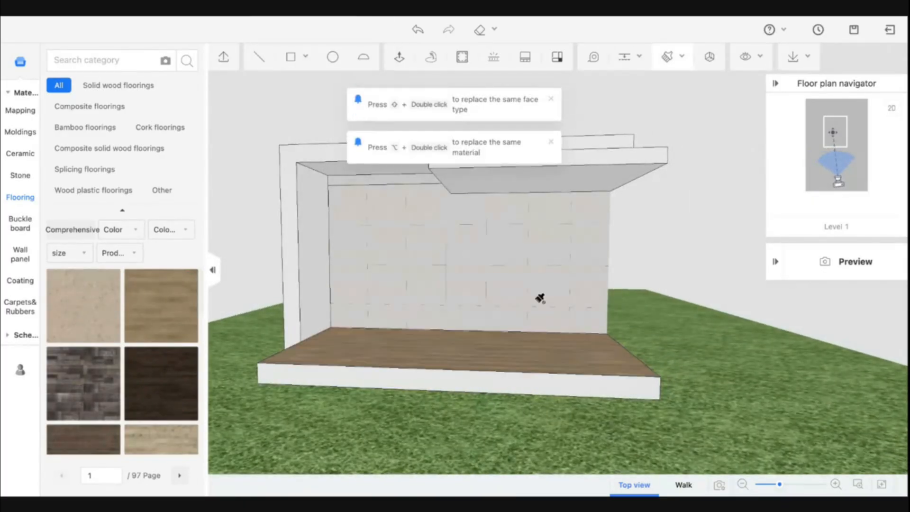
pyautogui.click(491, 176)
pyautogui.moveTo(490, 175); pyautogui.dragTo(532, 179)
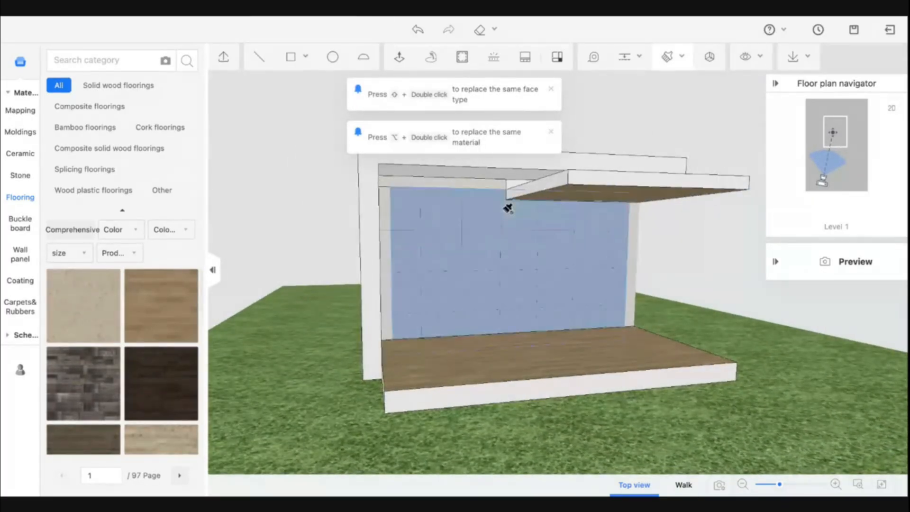
pyautogui.press('Escape')
# Sample the front wall's tile material and paint it onto the canopy's top and edge faces.
pyautogui.press('b')
pyautogui.click(506, 206)
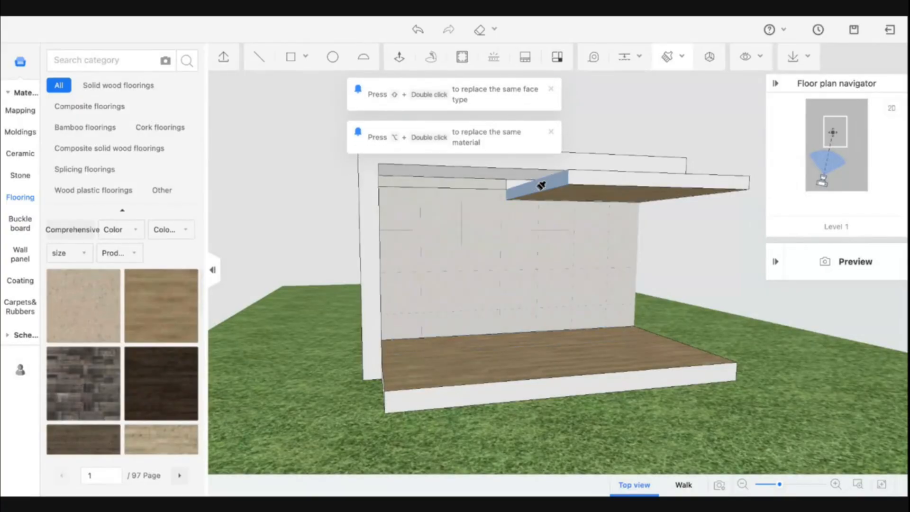
pyautogui.moveTo(626, 177); pyautogui.dragTo(522, 187)
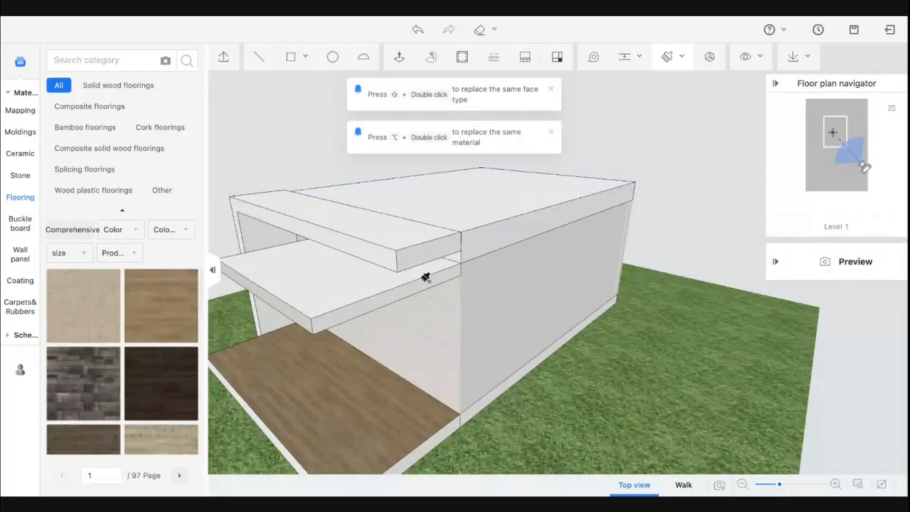
pyautogui.click(416, 283)
pyautogui.click(340, 291)
pyautogui.moveTo(340, 291); pyautogui.dragTo(339, 282)
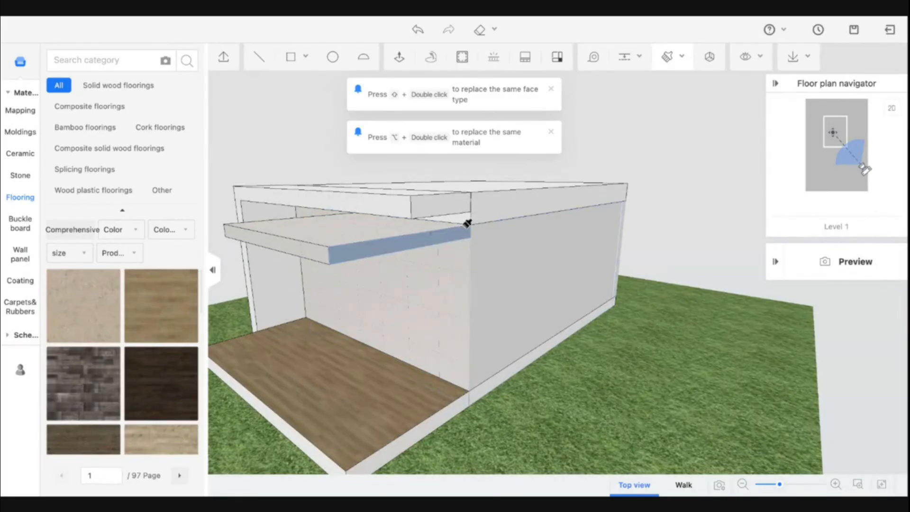
pyautogui.moveTo(468, 219)
pyautogui.mouseDown()
pyautogui.moveTo(382, 223)
pyautogui.moveTo(426, 242)
pyautogui.moveTo(444, 212)
pyautogui.moveTo(485, 213)
pyautogui.moveTo(469, 222)
pyautogui.mouseUp()
pyautogui.moveTo(438, 270); pyautogui.dragTo(455, 294)
pyautogui.press('Escape')
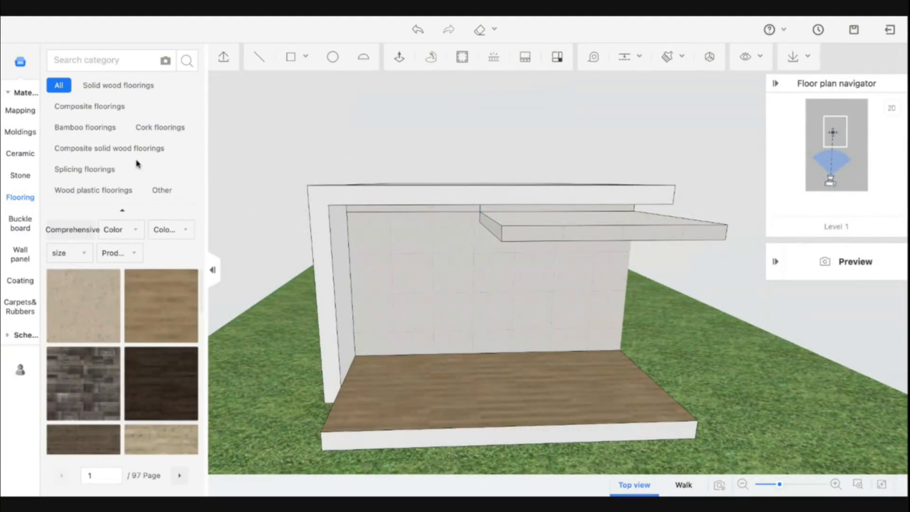
# Apply the dark brown wood flooring to the front of the side wall and roof beam, and paint it onto the side wall's inner face.
pyautogui.scroll(-2, 173, 335)
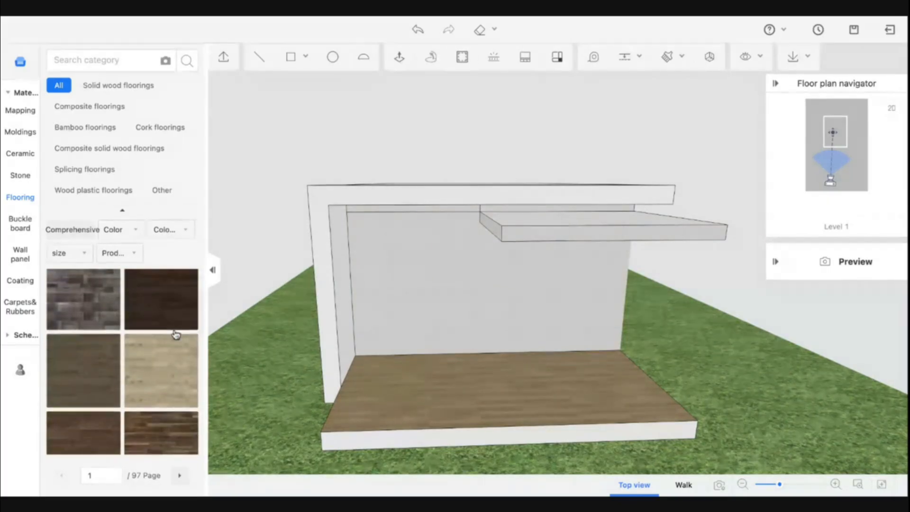
pyautogui.click(333, 329)
pyautogui.press('b')
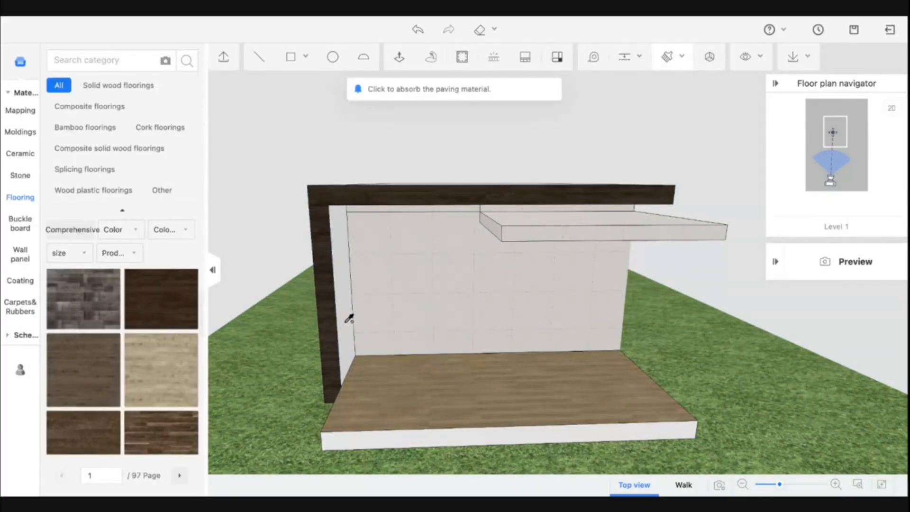
pyautogui.click(331, 321)
pyautogui.click(345, 323)
pyautogui.moveTo(344, 323); pyautogui.dragTo(330, 310, button='right')
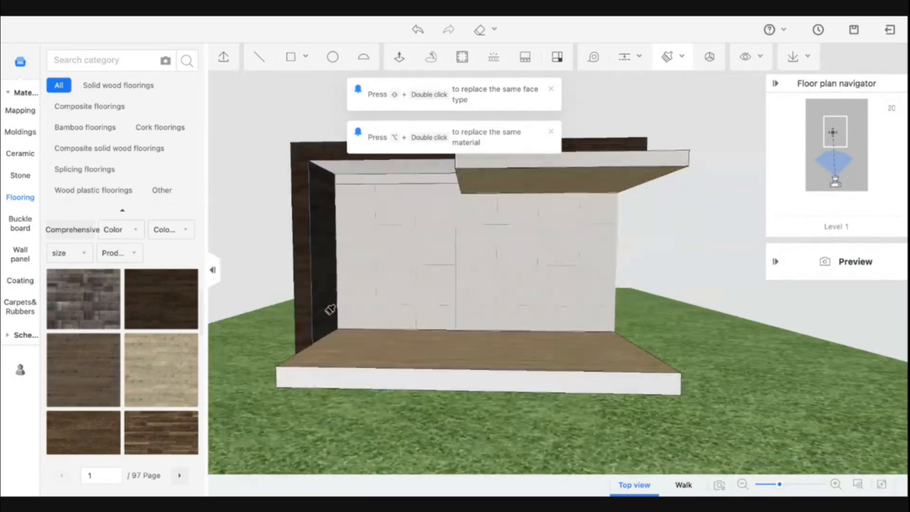
# Paint the dark wood onto the side wall's outer face and the roof beam's top, end and underside.
pyautogui.moveTo(305, 178); pyautogui.dragTo(417, 207, button='right')
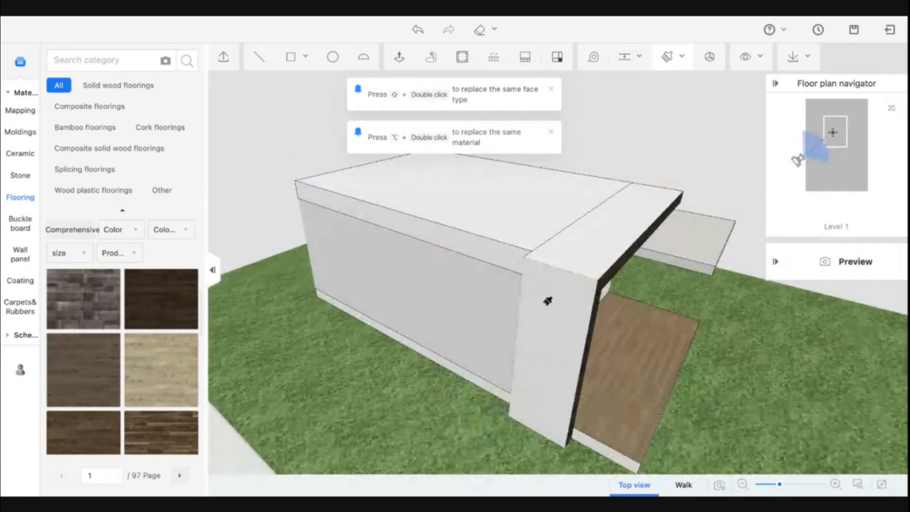
pyautogui.click(547, 301)
pyautogui.click(601, 239)
pyautogui.moveTo(601, 240); pyautogui.dragTo(425, 216, button='right')
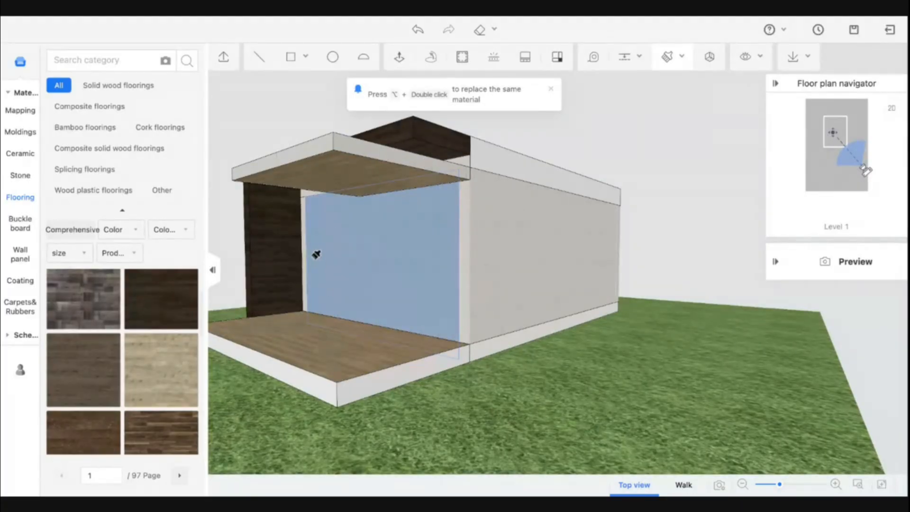
pyautogui.moveTo(317, 254)
pyautogui.mouseDown(button='right')
pyautogui.moveTo(398, 265)
pyautogui.moveTo(376, 257)
pyautogui.mouseUp(button='right')
pyautogui.press('Escape')
pyautogui.moveTo(397, 286)
pyautogui.mouseDown(button='right')
pyautogui.moveTo(404, 295)
pyautogui.moveTo(437, 282)
pyautogui.moveTo(426, 284)
pyautogui.mouseUp(button='right')
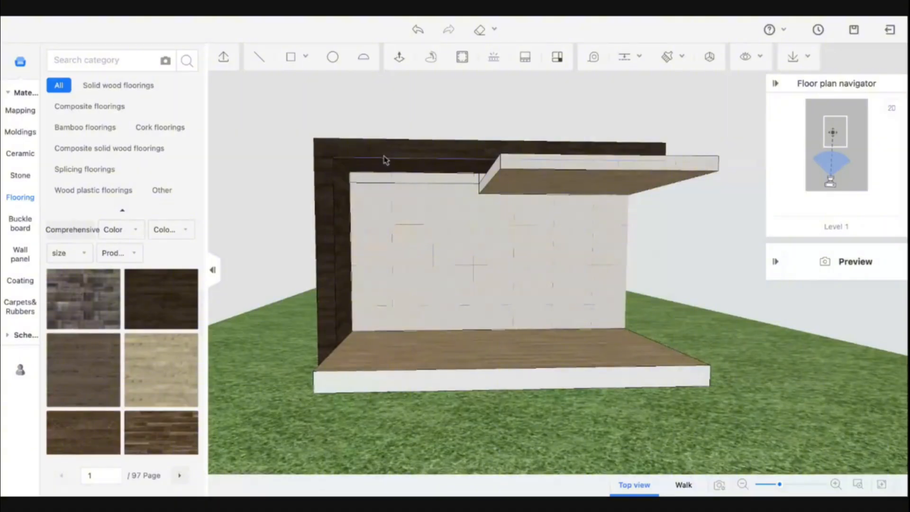
pyautogui.scroll(-5, 387, 156)
pyautogui.moveTo(575, 327); pyautogui.dragTo(583, 345, button='right')
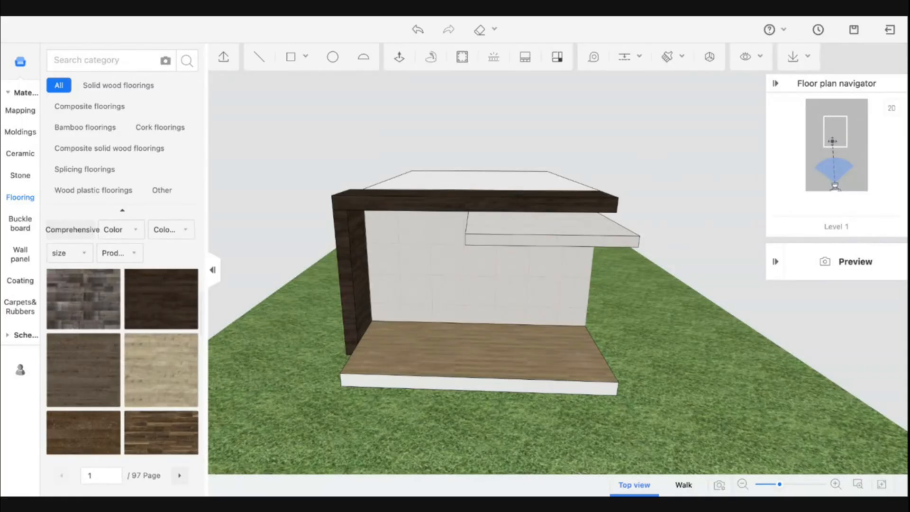
pyautogui.moveTo(463, 428); pyautogui.dragTo(444, 434, button='right')
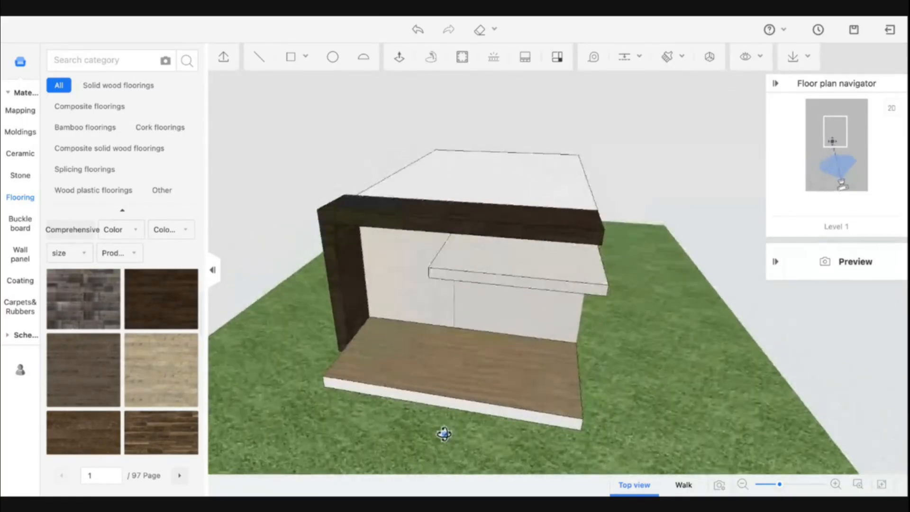
pyautogui.click(581, 430)
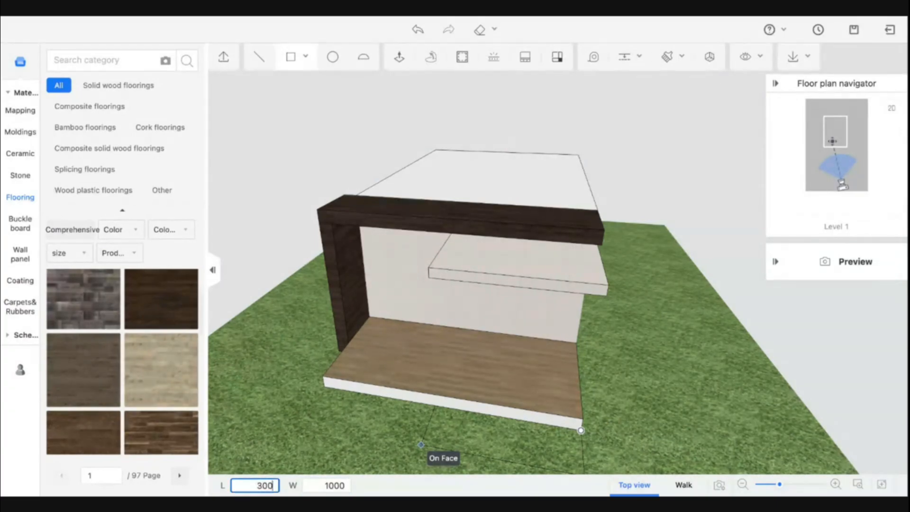
pyautogui.press('Return')
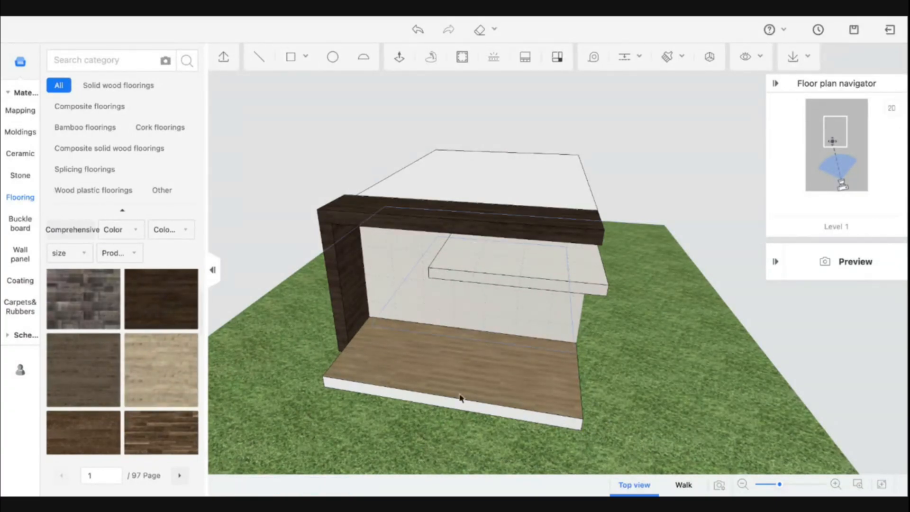
# Draw a 3000 mm long rectangle on the grass in front of the platform, starting from the platform's front corner.
pyautogui.moveTo(608, 471); pyautogui.dragTo(581, 437)
pyautogui.press('a')
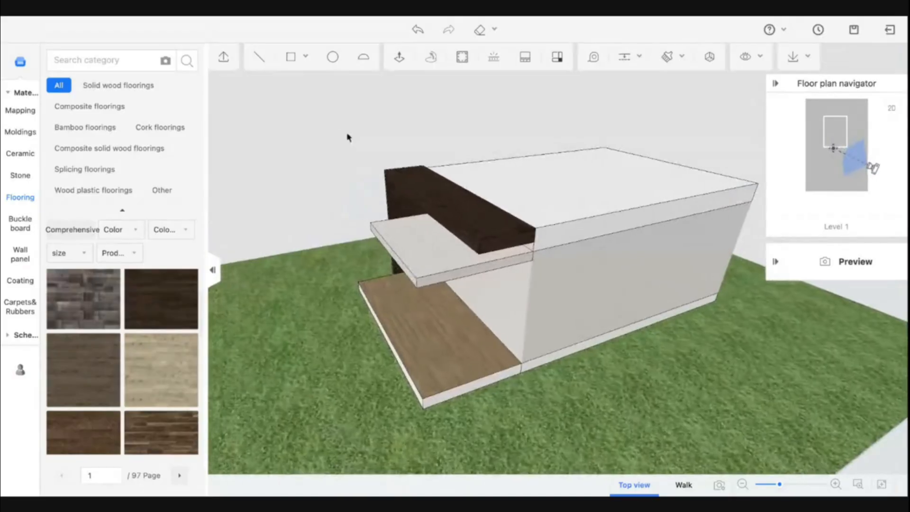
pyautogui.click(288, 63)
pyautogui.click(457, 407)
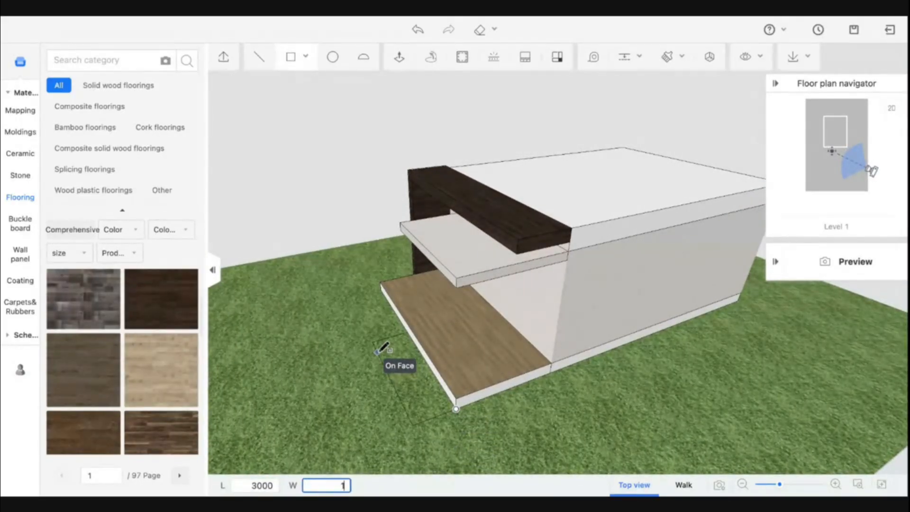
pyautogui.press('Return')
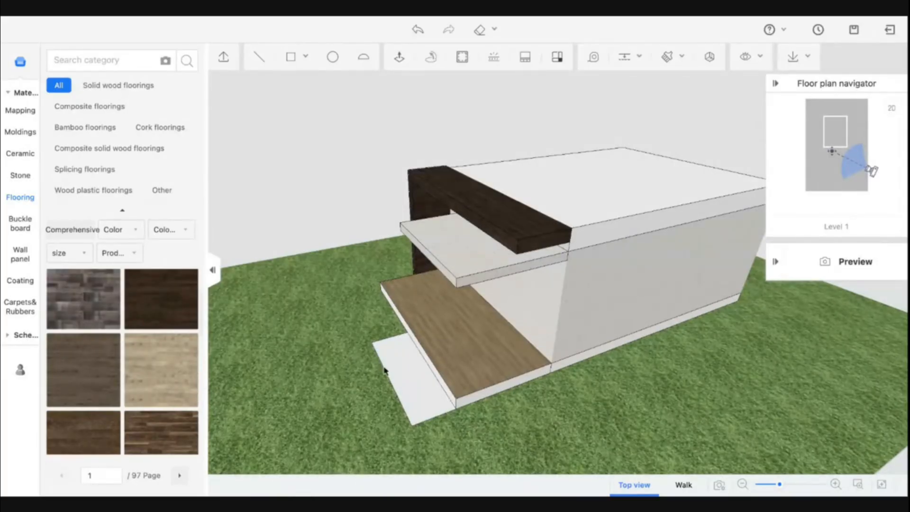
# Split the ground rectangle lengthwise by drawing a smaller rectangle from its short edge's middle to the platform's front corner.
pyautogui.scroll(3, 379, 408)
pyautogui.scroll(-5, 380, 409)
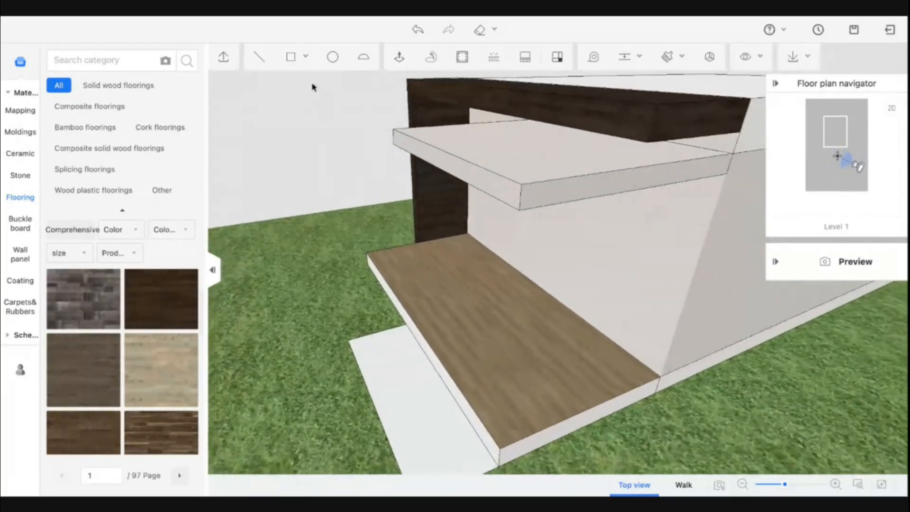
pyautogui.click(383, 318)
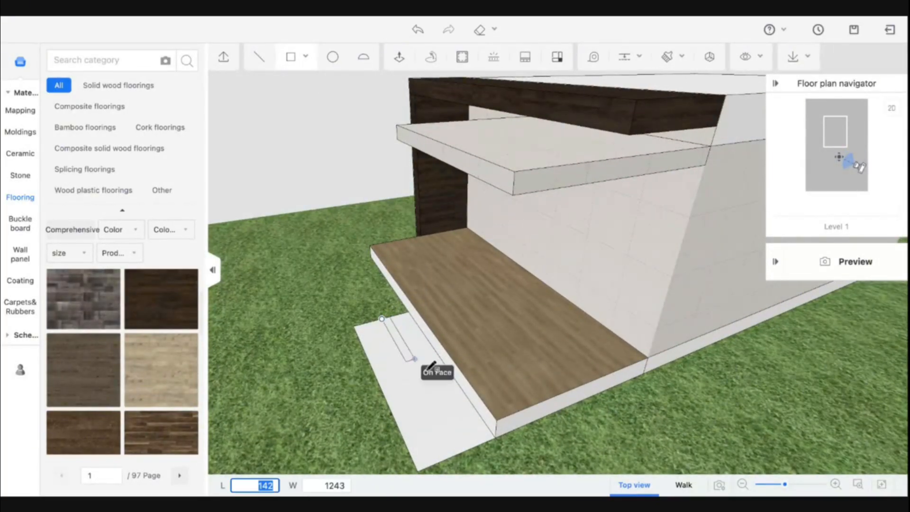
pyautogui.click(497, 432)
pyautogui.moveTo(496, 429); pyautogui.dragTo(452, 402)
# Raise the ground strip next to the platform by 200 mm to form the upper step.
pyautogui.scroll(2, 427, 77)
pyautogui.click(399, 57)
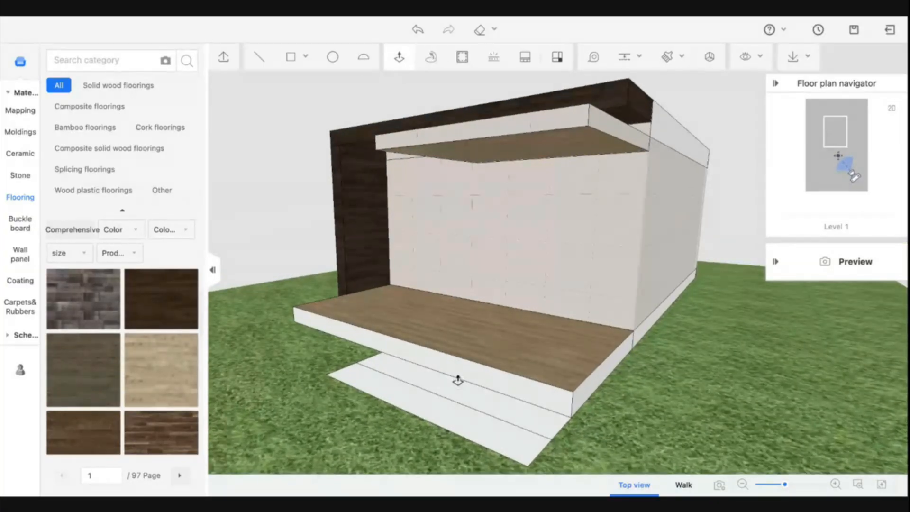
pyautogui.click(465, 395)
pyautogui.write('20')
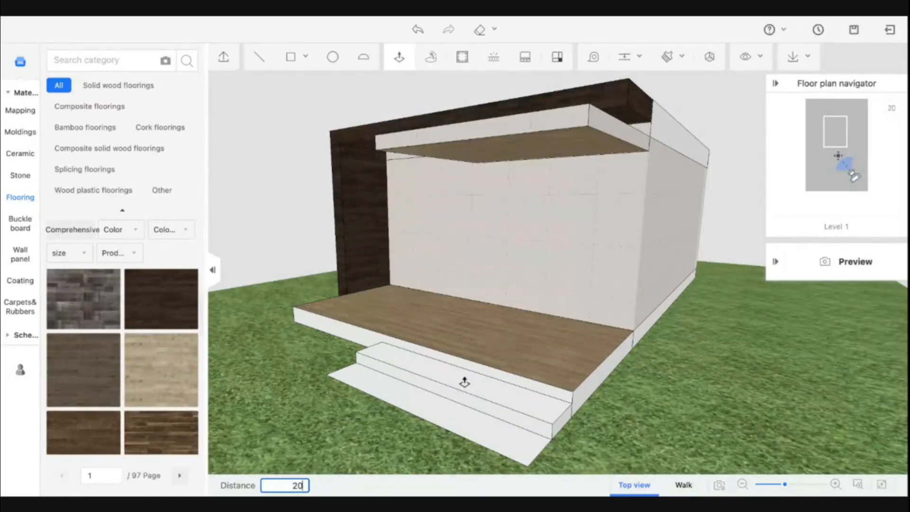
pyautogui.write('0')
pyautogui.press('Return')
# Raise the outer ground strip by 100 mm to form the lower step.
pyautogui.click(443, 420)
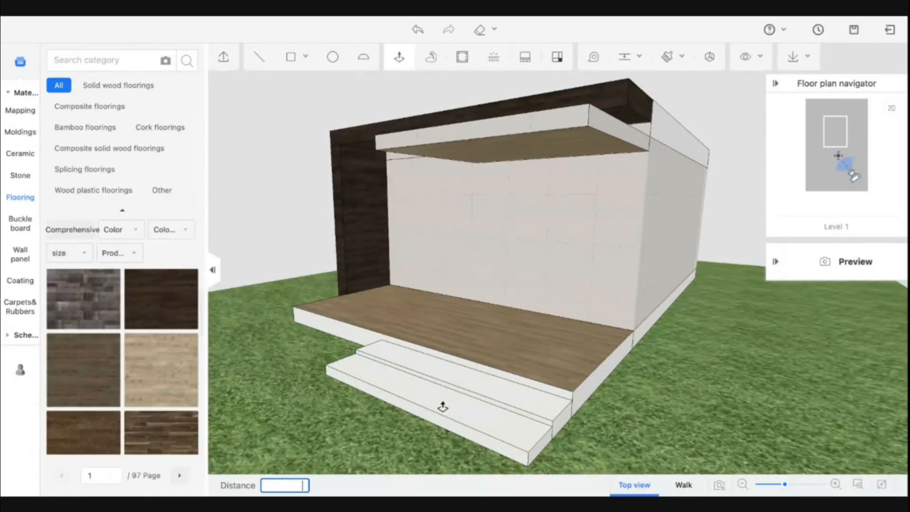
pyautogui.write('100')
pyautogui.press('Return')
pyautogui.press('Escape')
# Search the whole material library for "concrete".
pyautogui.moveTo(318, 390); pyautogui.dragTo(453, 383)
pyautogui.press('a')
pyautogui.press('b')
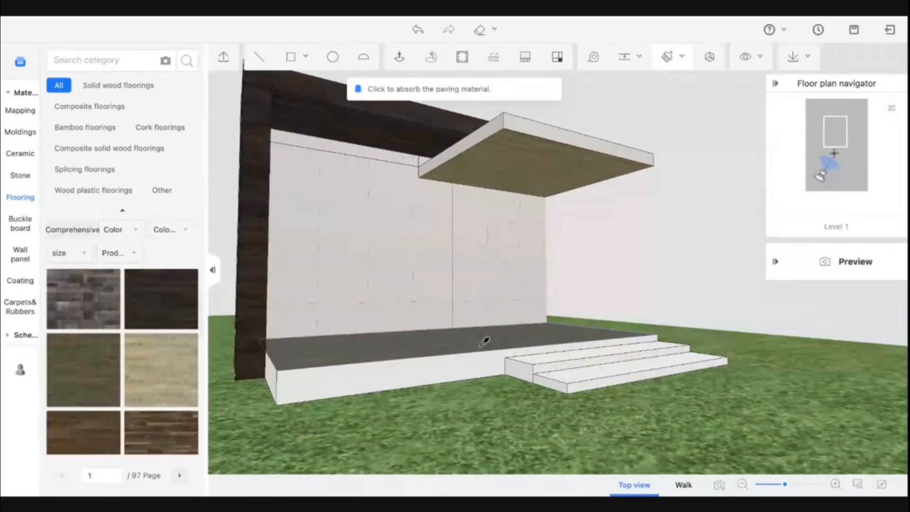
pyautogui.click(111, 58)
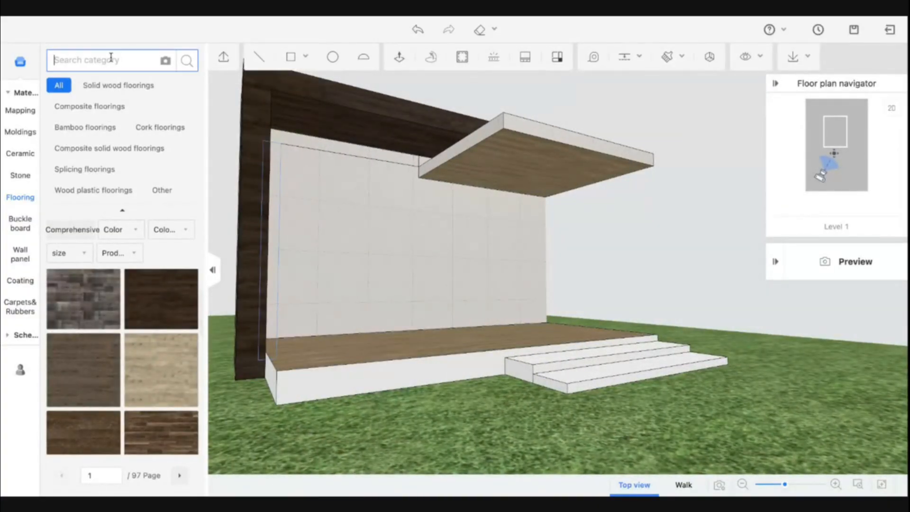
pyautogui.click(25, 94)
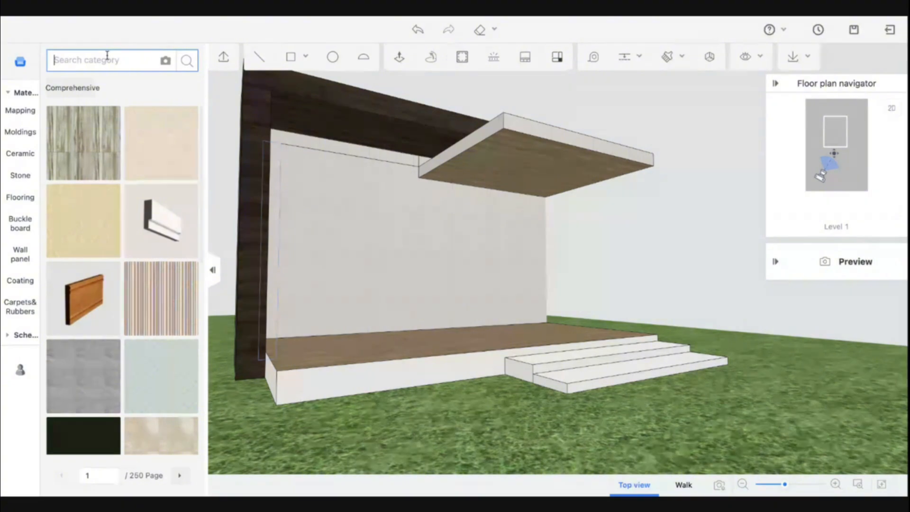
pyautogui.press('Return')
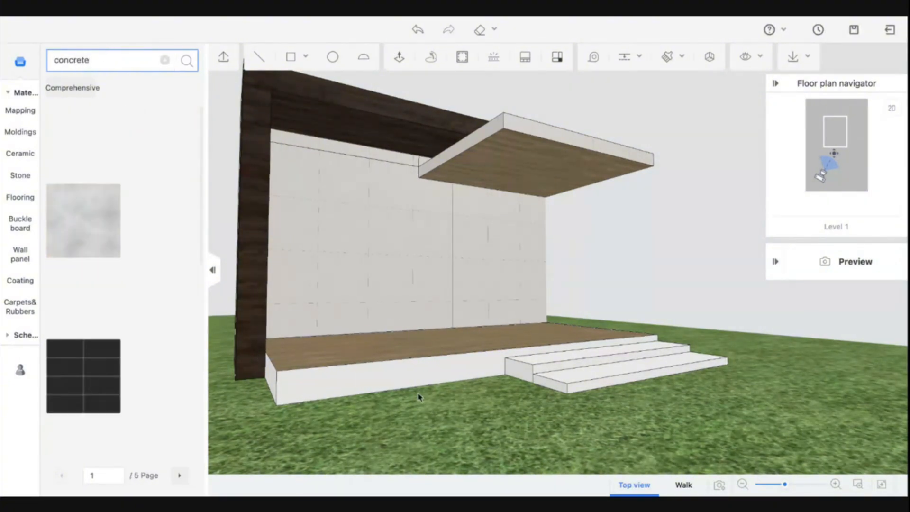
# Apply the light, cloudy grey concrete to the platform's top face and sample it for painting.
pyautogui.moveTo(457, 385); pyautogui.dragTo(411, 395)
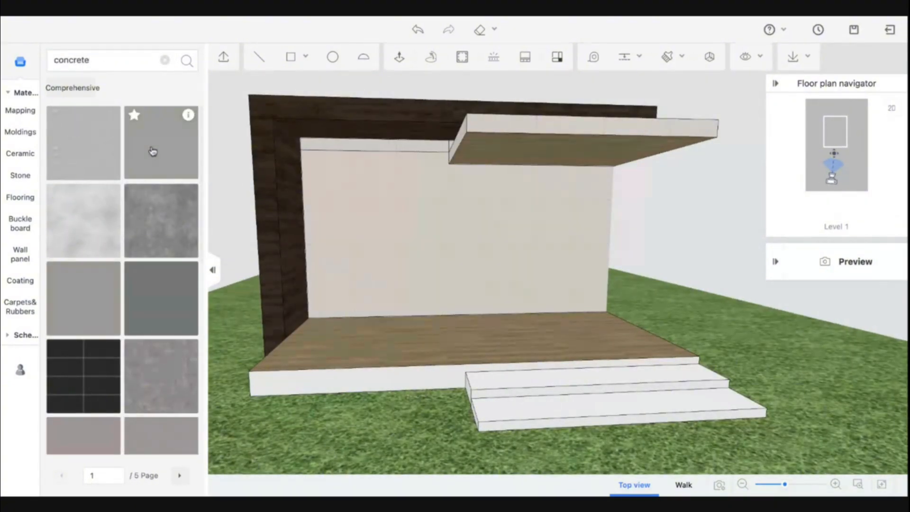
pyautogui.moveTo(79, 232); pyautogui.dragTo(314, 336)
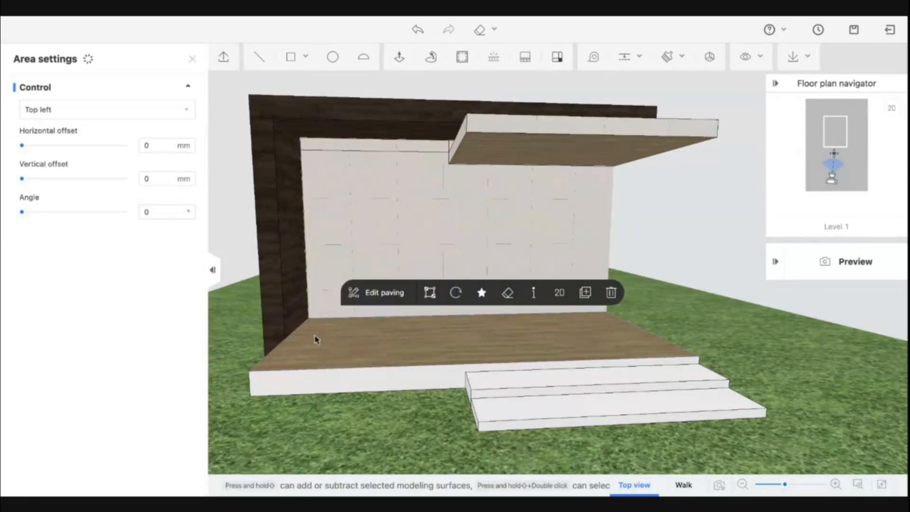
pyautogui.moveTo(403, 358); pyautogui.dragTo(427, 354)
pyautogui.press('b')
pyautogui.click(425, 351)
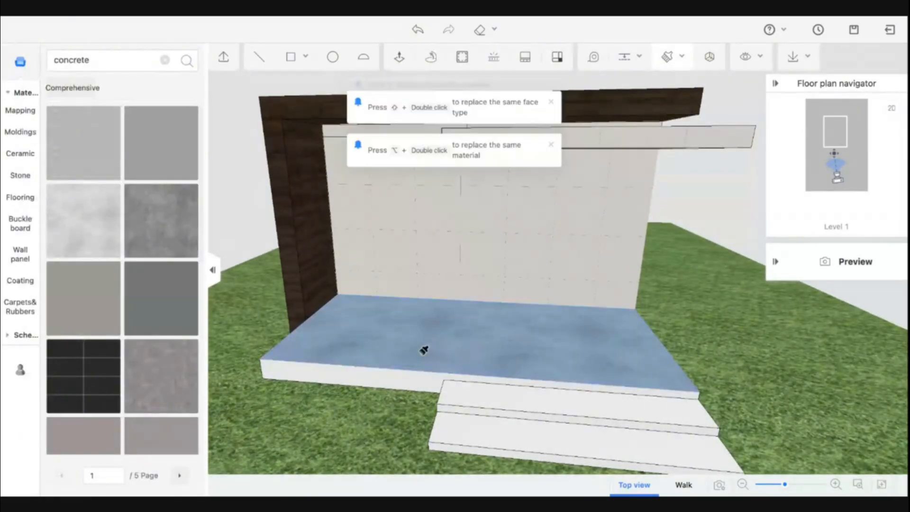
# Paint the concrete onto the platform's front face and the treads and risers of both steps.
pyautogui.click(416, 374)
pyautogui.click(482, 396)
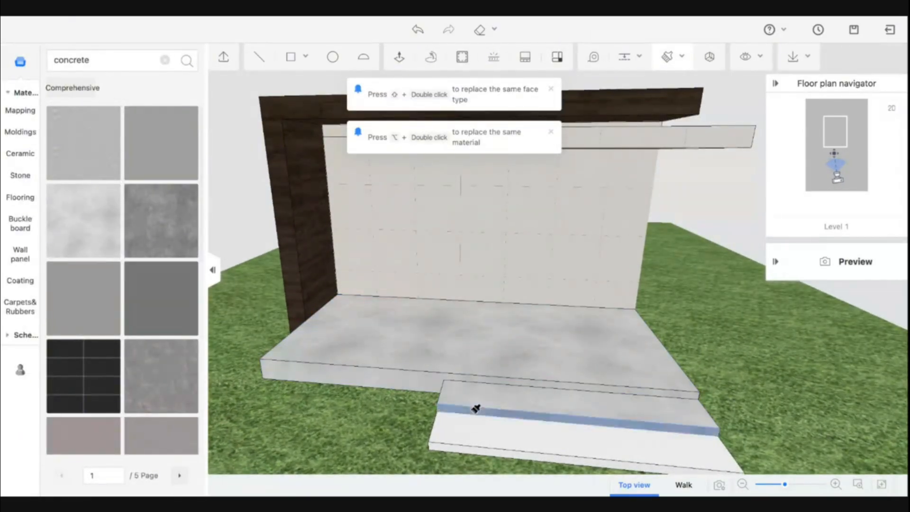
pyautogui.click(476, 409)
pyautogui.click(469, 436)
pyautogui.click(458, 447)
pyautogui.moveTo(459, 447); pyautogui.dragTo(532, 425)
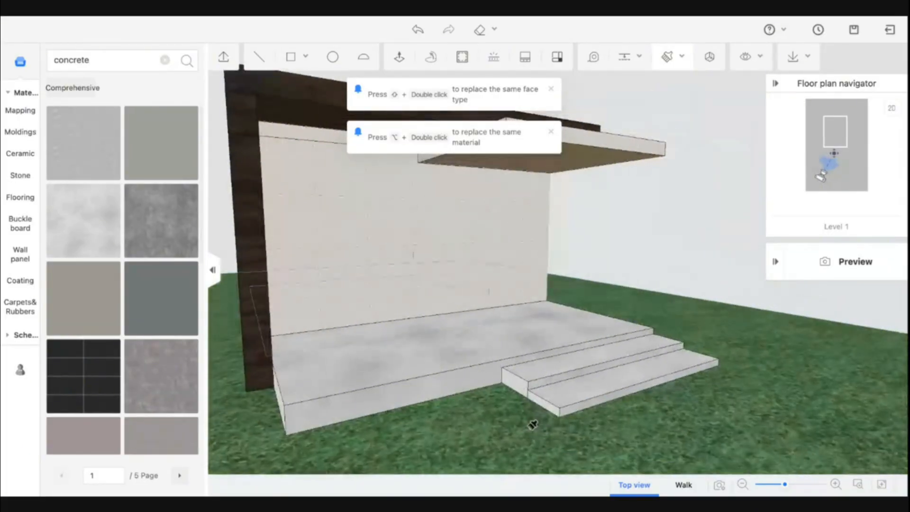
# Paint the concrete onto the side faces of the steps and the platform's end face.
pyautogui.click(518, 380)
pyautogui.moveTo(518, 380); pyautogui.dragTo(553, 400)
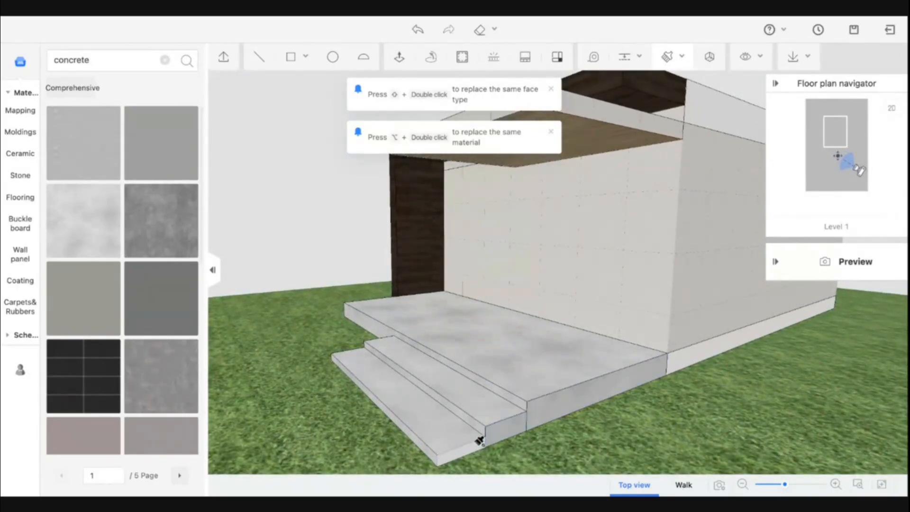
pyautogui.moveTo(404, 383); pyautogui.dragTo(500, 309)
# Leave the custom modeling environment and return to the main 3D design view.
pyautogui.scroll(-8, 485, 327)
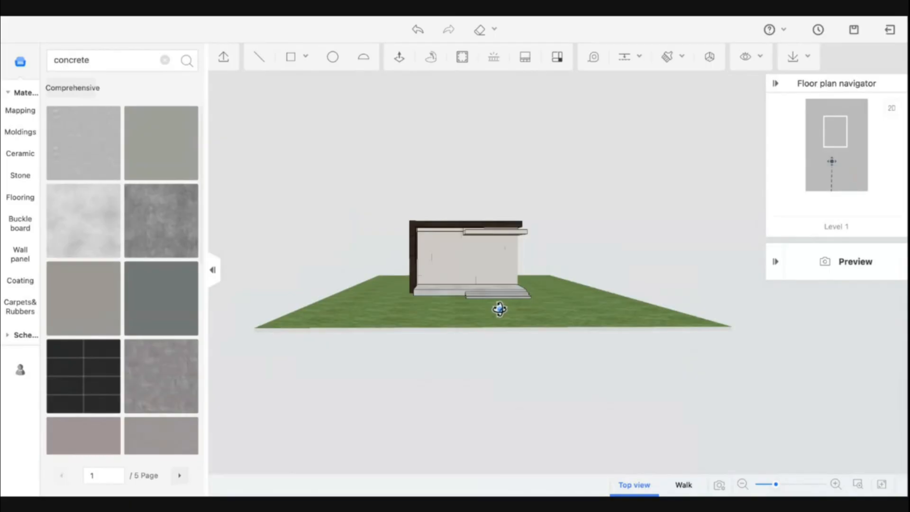
pyautogui.scroll(10, 476, 273)
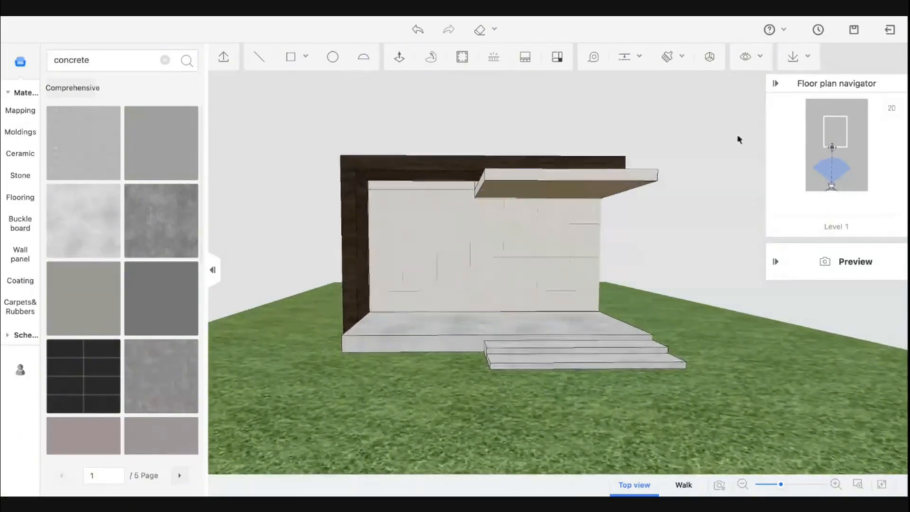
pyautogui.click(901, 24)
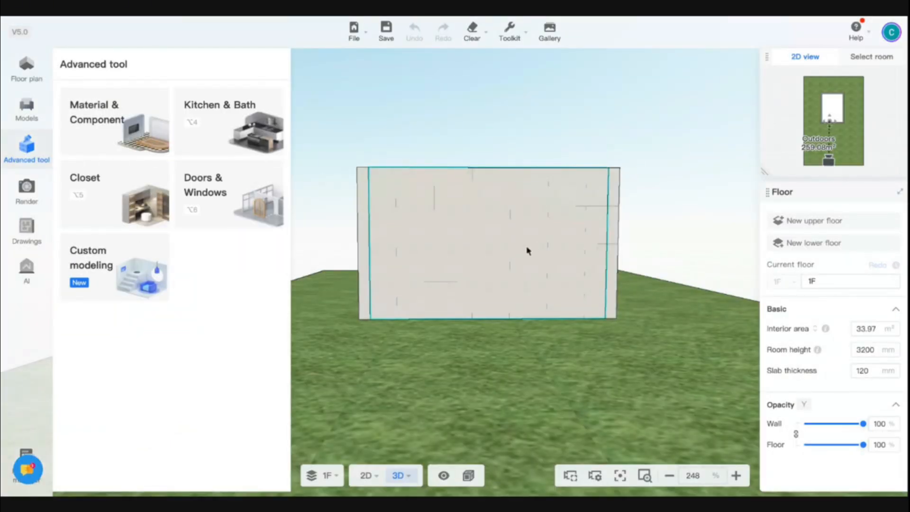
pyautogui.moveTo(653, 260); pyautogui.dragTo(635, 360)
# Show the exterior doors from the construction category of the public model library.
pyautogui.click(34, 120)
pyautogui.click(119, 172)
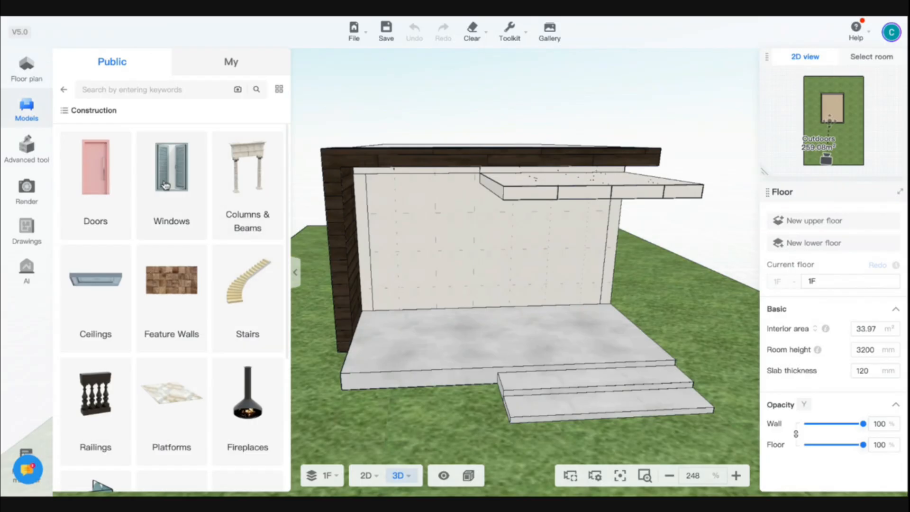
pyautogui.click(109, 202)
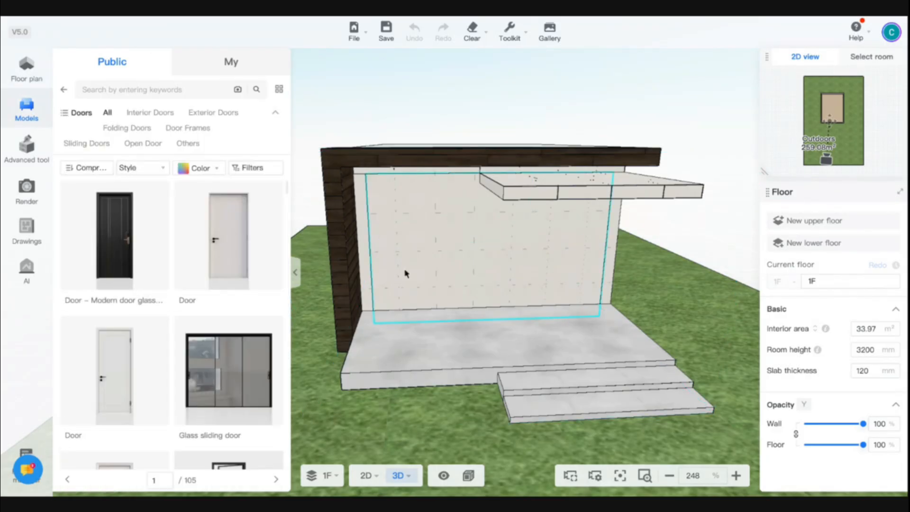
pyautogui.scroll(-1, 197, 360)
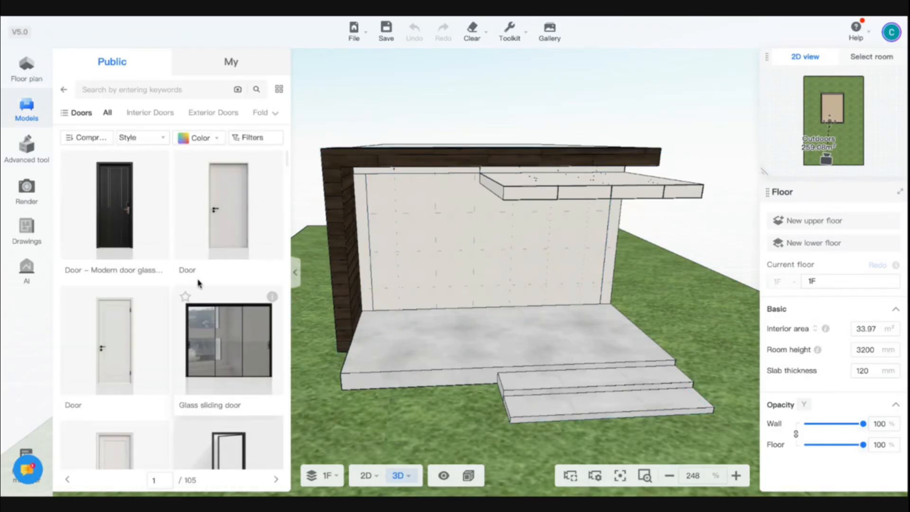
pyautogui.click(214, 119)
pyautogui.press('d')
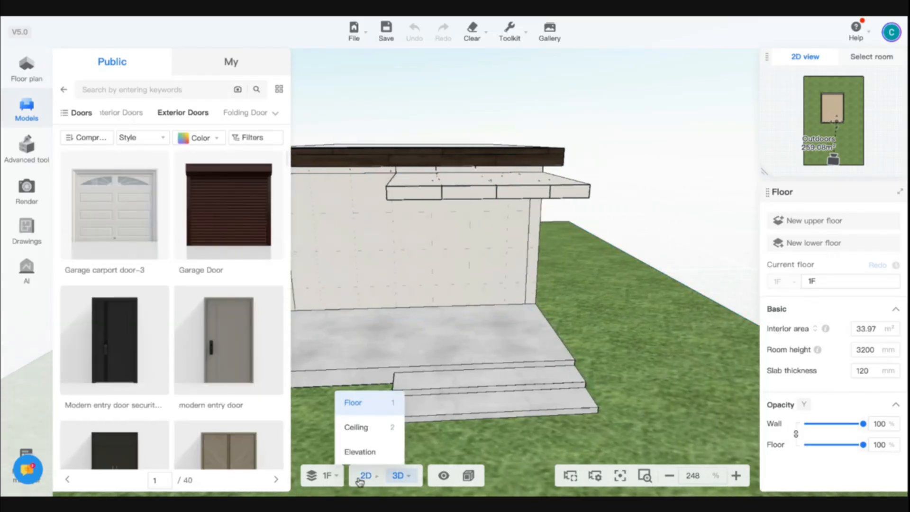
# Place the Modern Entrance Door in the house's front wall and set its height above ground to 300 mm.
pyautogui.click(358, 479)
pyautogui.scroll(-5, 232, 408)
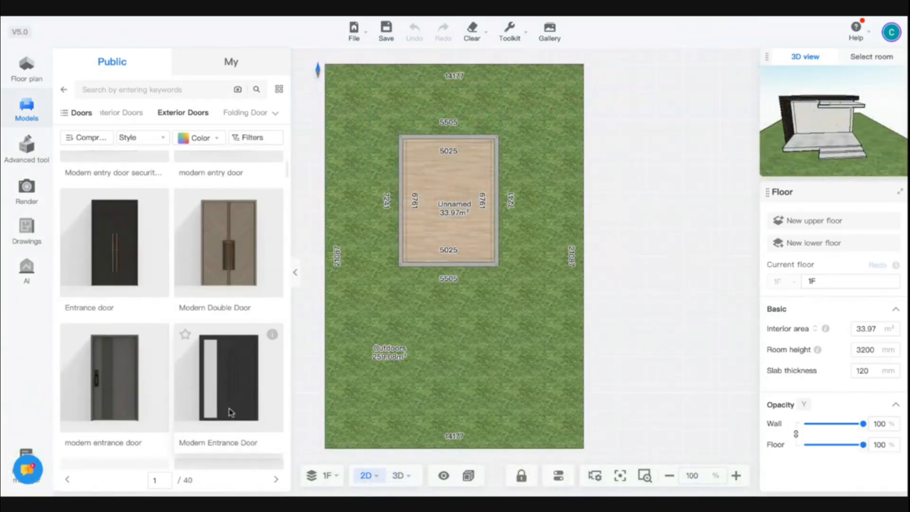
pyautogui.moveTo(228, 379); pyautogui.dragTo(476, 270)
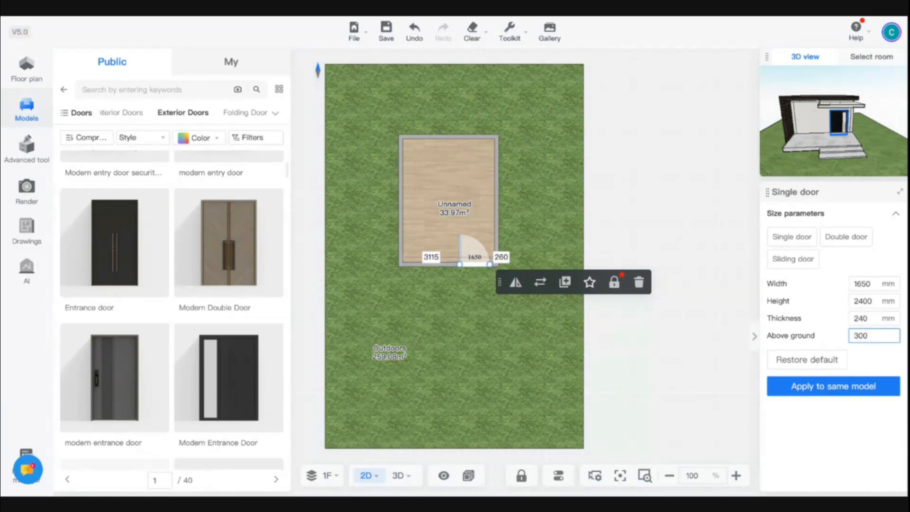
pyautogui.click(397, 476)
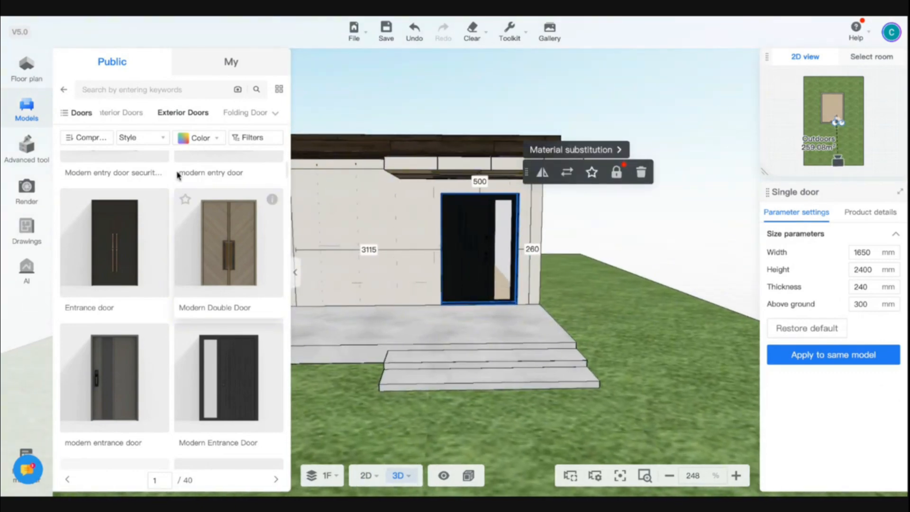
# Place a Two Universal Windows model from the windows library in the front wall beside the entrance door.
pyautogui.click(66, 89)
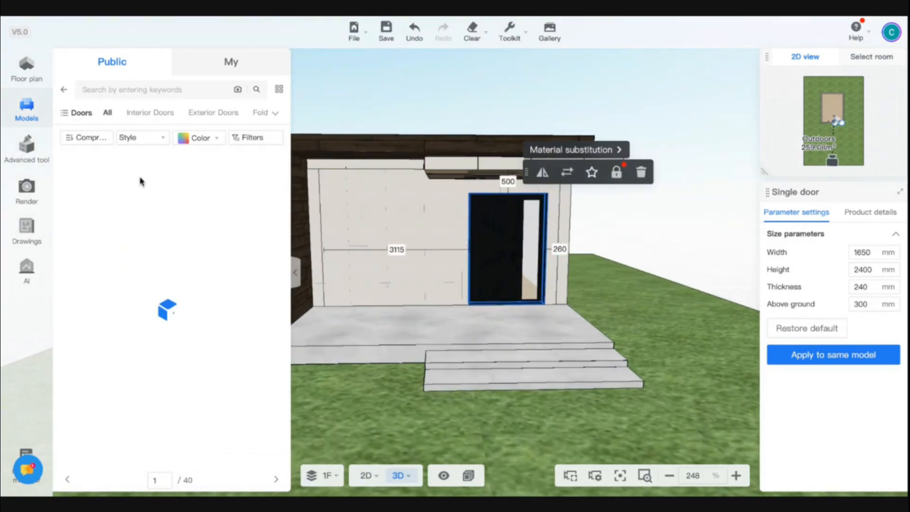
pyautogui.click(65, 93)
pyautogui.click(171, 178)
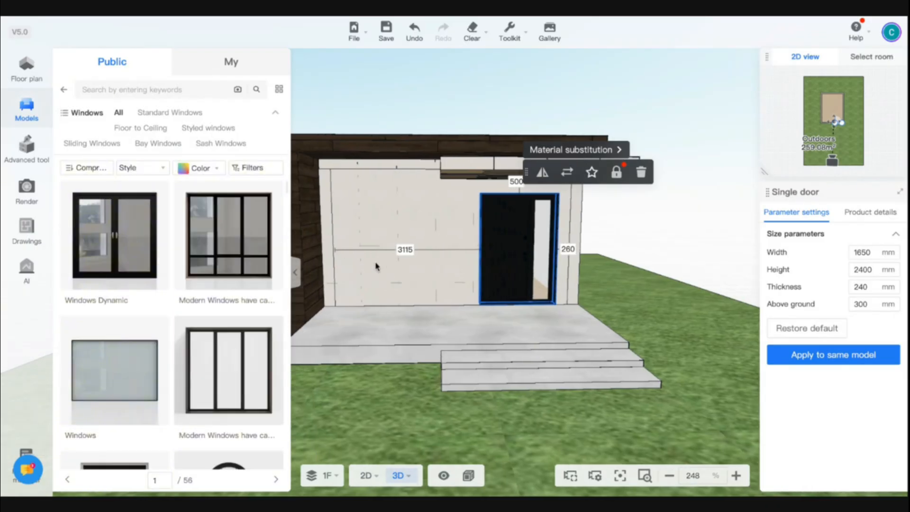
pyautogui.scroll(-7, 147, 397)
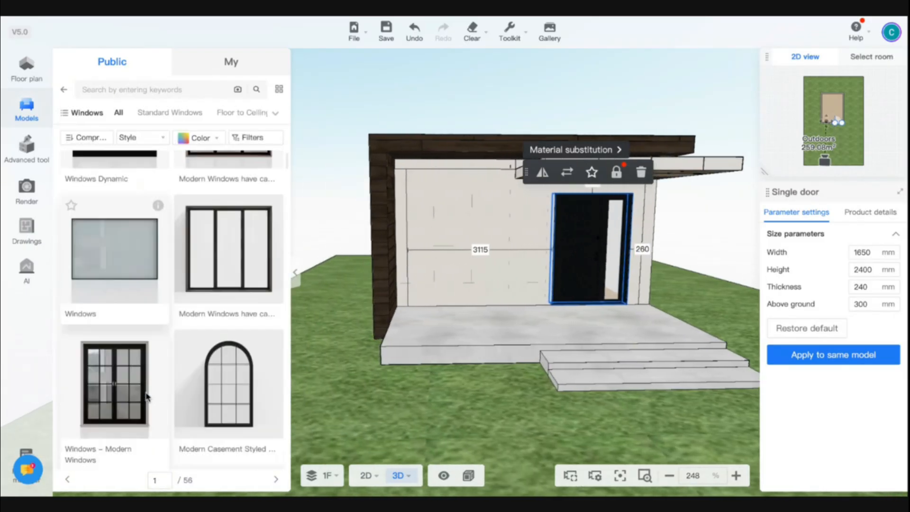
pyautogui.scroll(-6, 147, 396)
pyautogui.scroll(1, 147, 396)
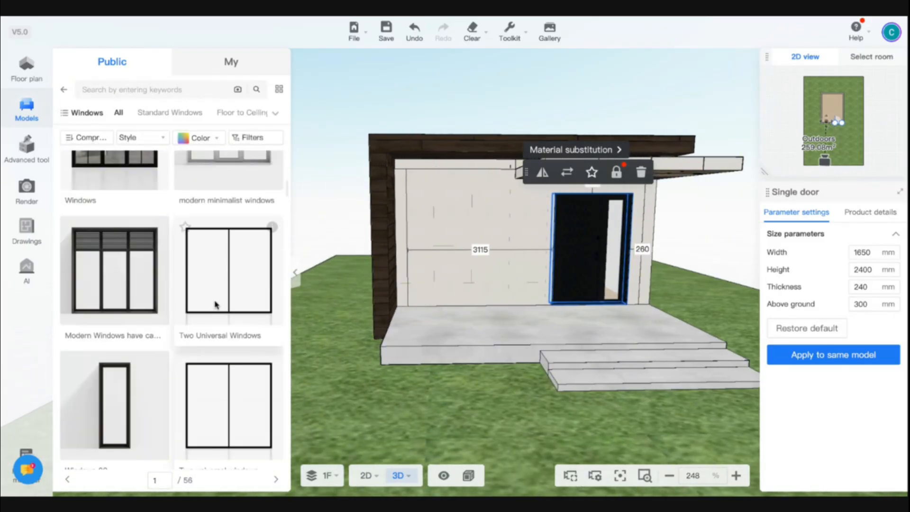
pyautogui.moveTo(228, 270); pyautogui.dragTo(472, 244)
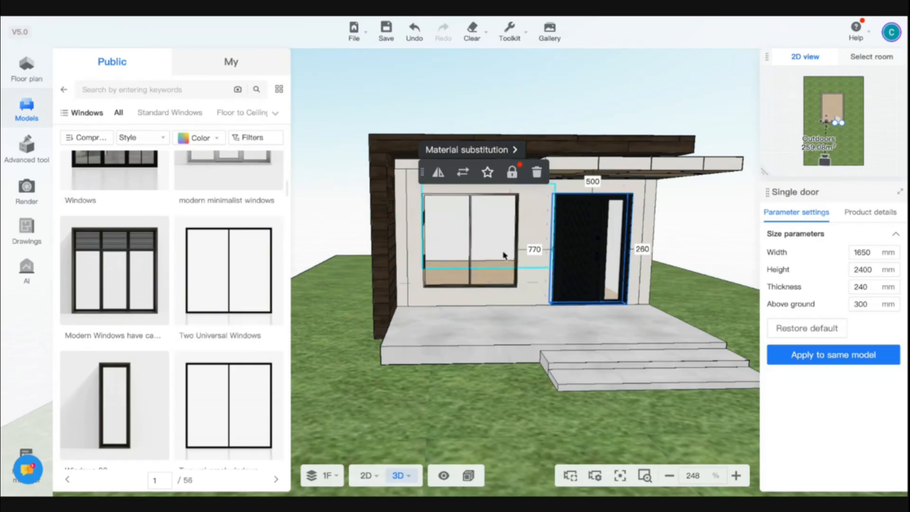
# Try to toggle the exterior wall display in the 3D visibility options.
pyautogui.press('d')
pyautogui.moveTo(652, 351); pyautogui.dragTo(557, 488)
pyautogui.click(449, 477)
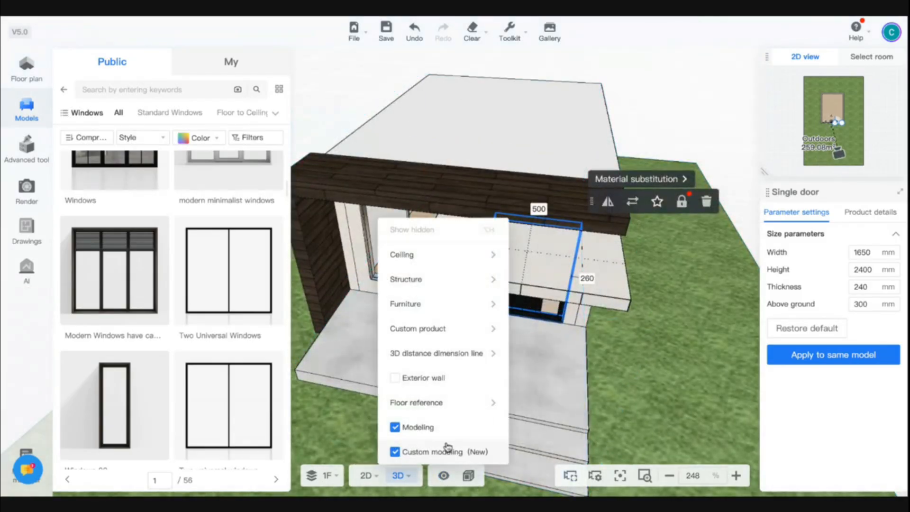
pyautogui.click(399, 381)
pyautogui.press('d')
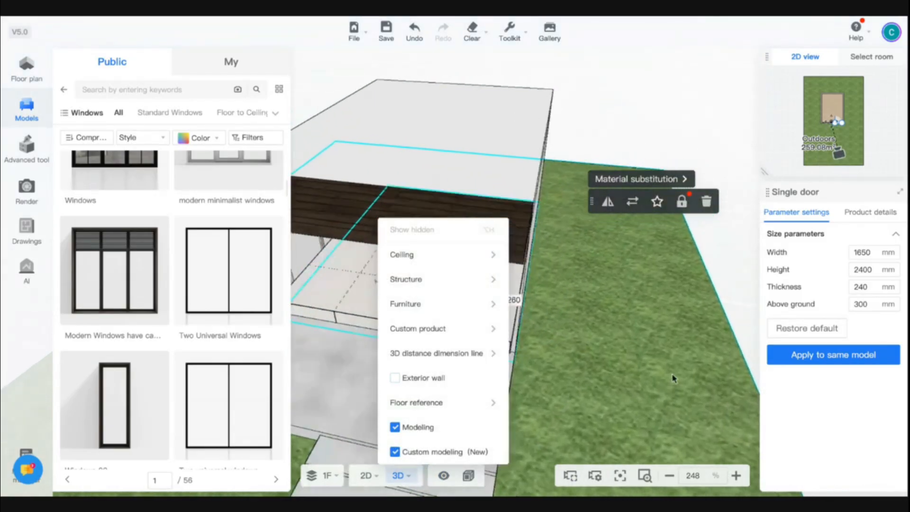
pyautogui.moveTo(674, 377); pyautogui.dragTo(605, 353)
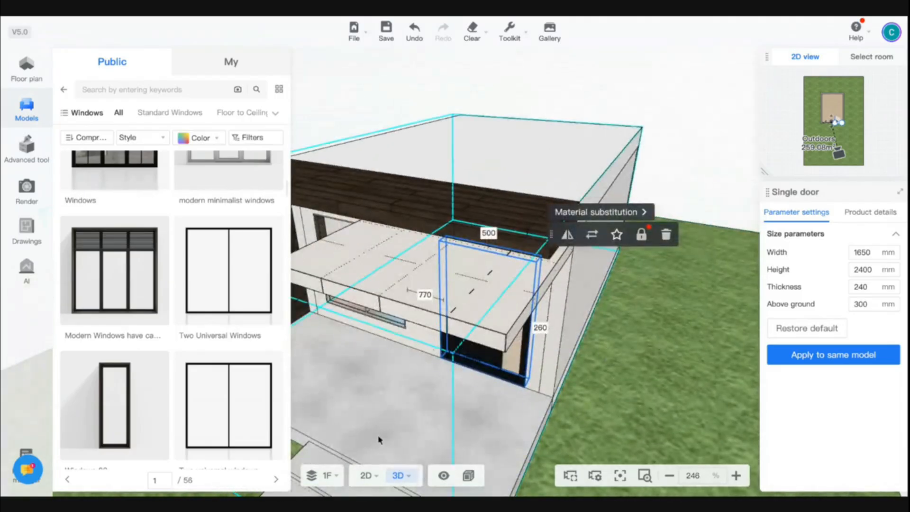
# Set the unnamed room's type to Living room in the 2D floor plan.
pyautogui.click(366, 476)
pyautogui.click(448, 208)
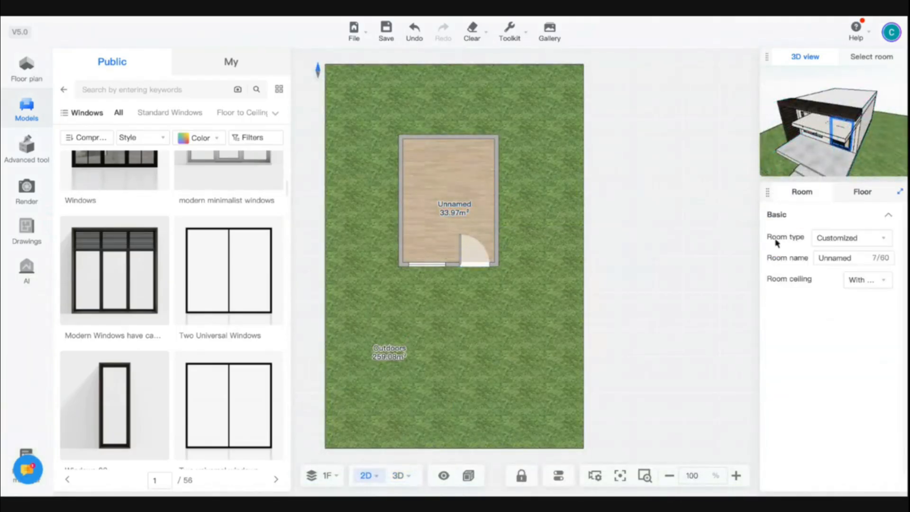
pyautogui.click(838, 239)
pyautogui.click(819, 284)
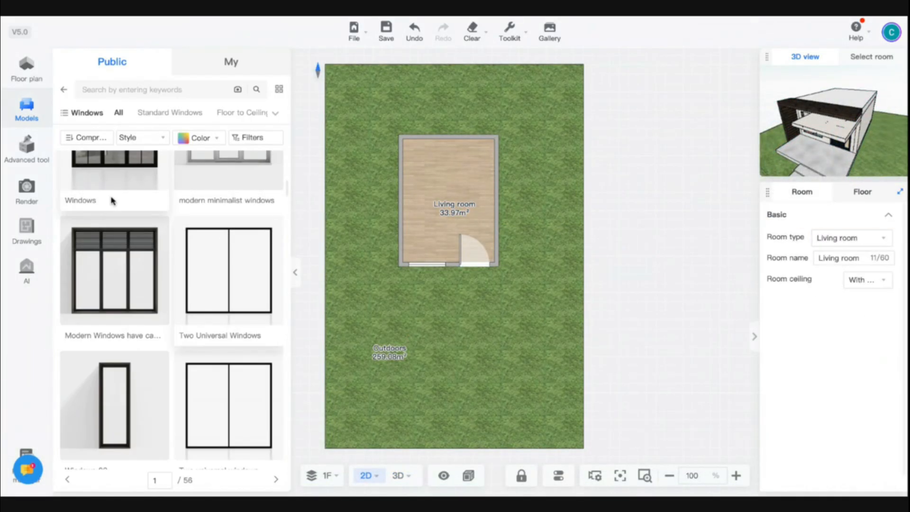
# Furnish the living room by applying everything from the 27 m² "living room" AI style template in the public library.
pyautogui.click(27, 268)
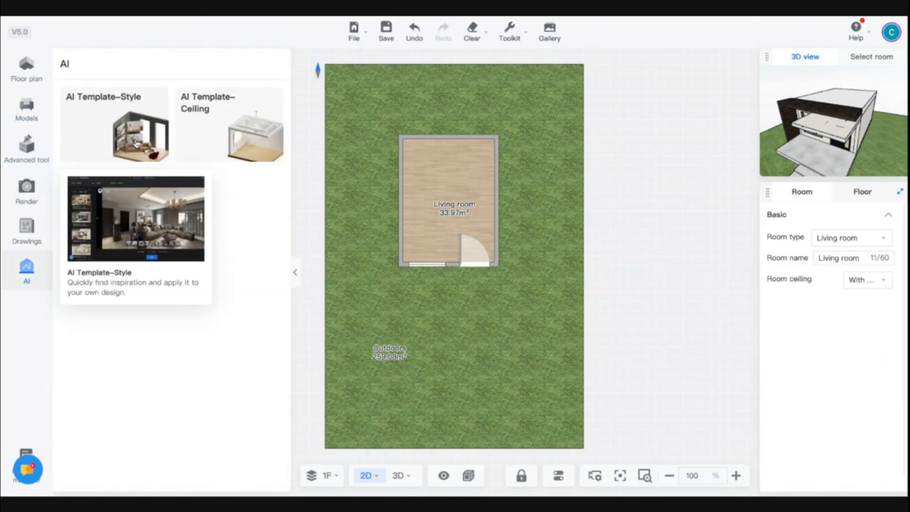
pyautogui.click(137, 144)
pyautogui.click(469, 255)
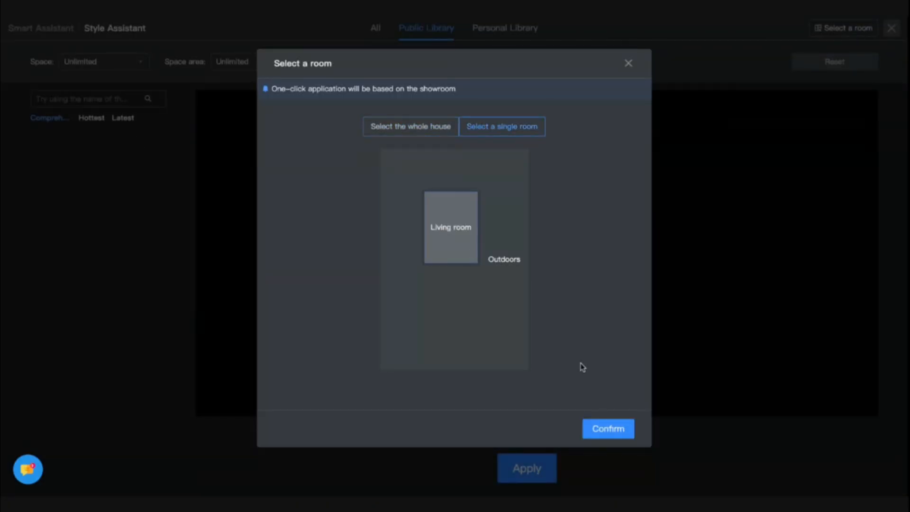
pyautogui.click(615, 429)
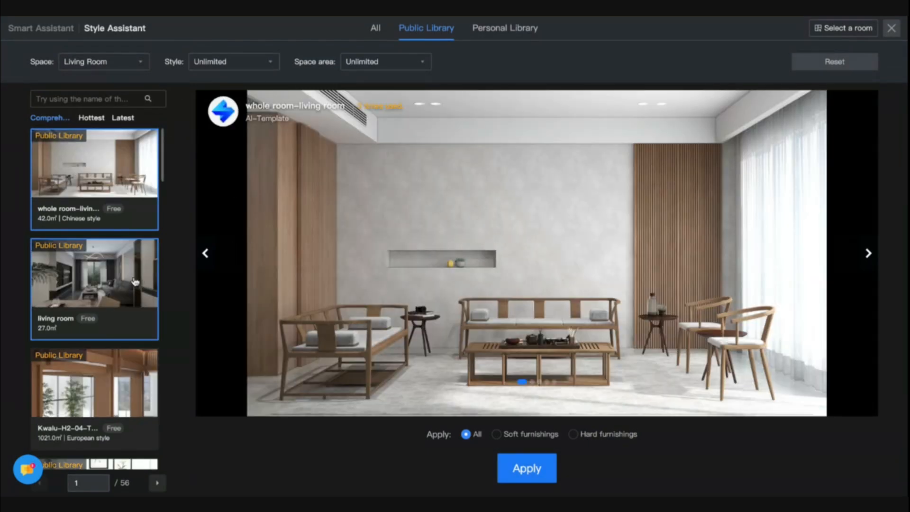
pyautogui.click(134, 281)
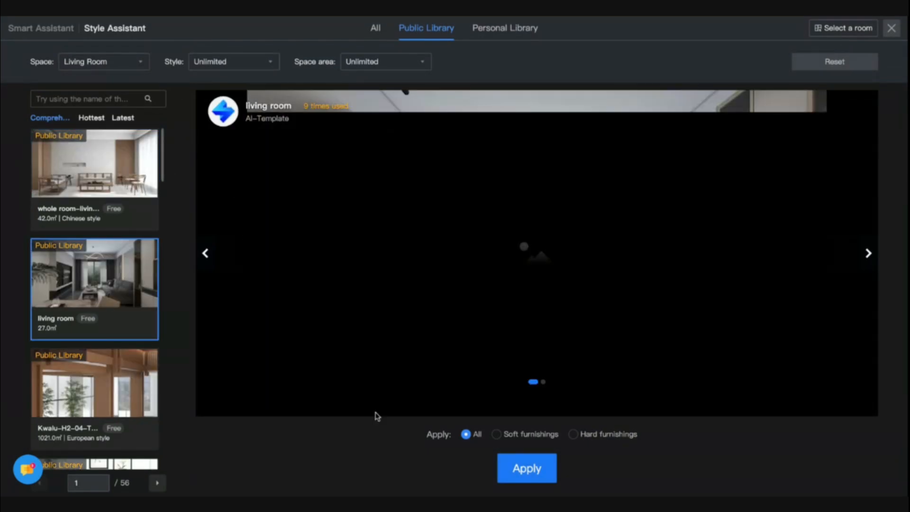
pyautogui.click(527, 469)
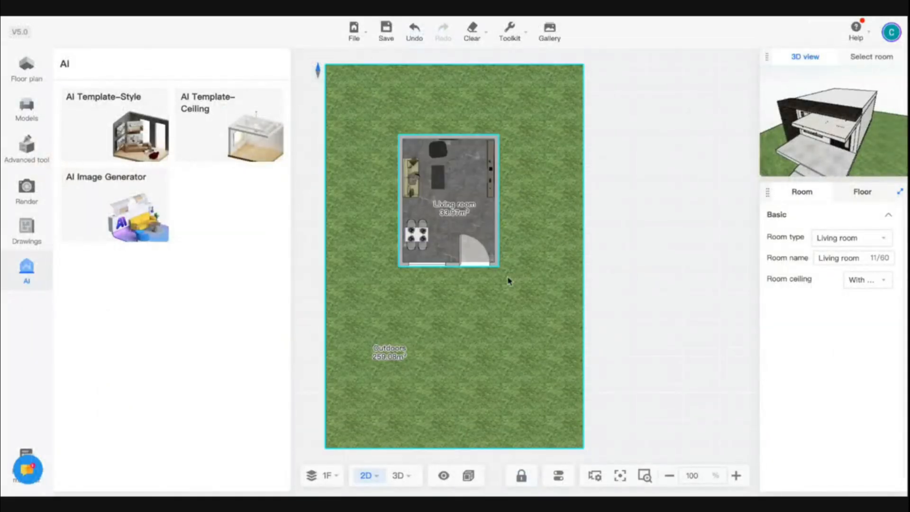
# Examine the furnished house's front facade, window and entrance from outside in the 3D view.
pyautogui.click(400, 476)
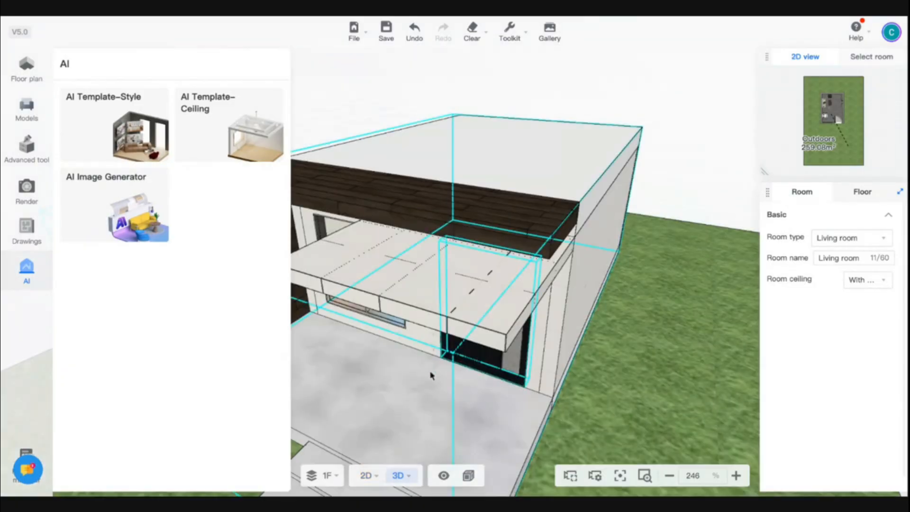
pyautogui.moveTo(431, 379); pyautogui.dragTo(479, 368)
pyautogui.press('w')
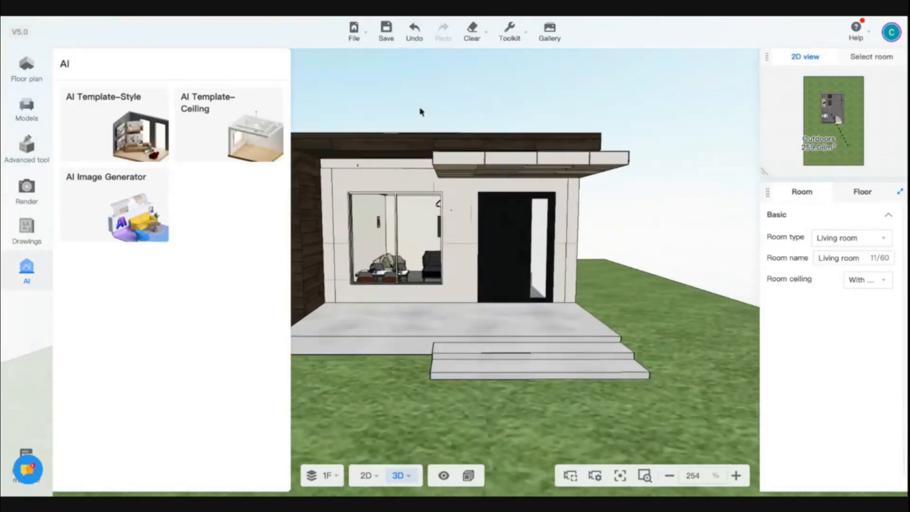
pyautogui.press('a')
pyautogui.press('s')
pyautogui.moveTo(631, 251); pyautogui.dragTo(620, 265)
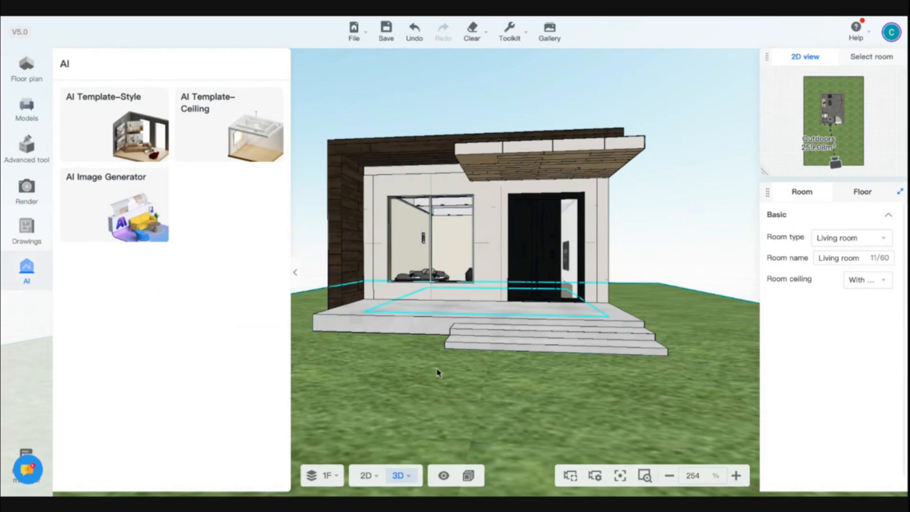
pyautogui.moveTo(437, 373); pyautogui.dragTo(493, 382)
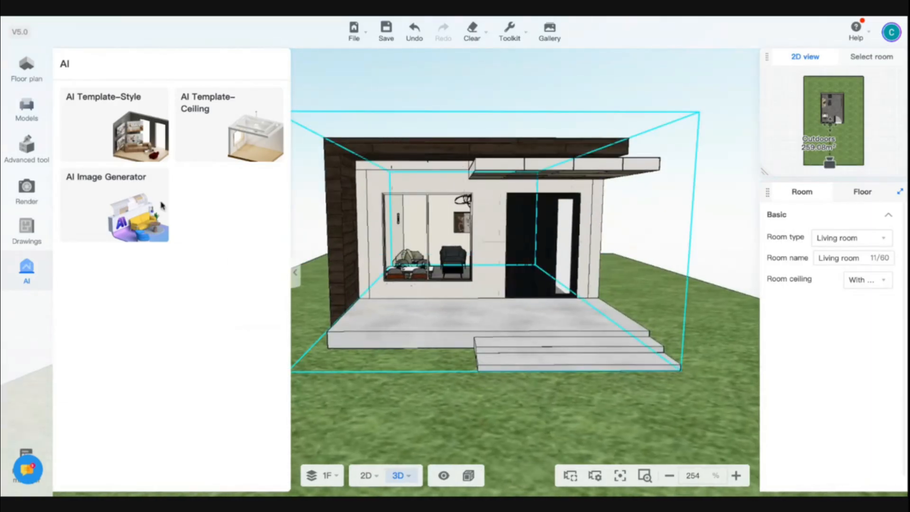
# Show the tree models from the outdoor category of the public model library.
pyautogui.click(26, 113)
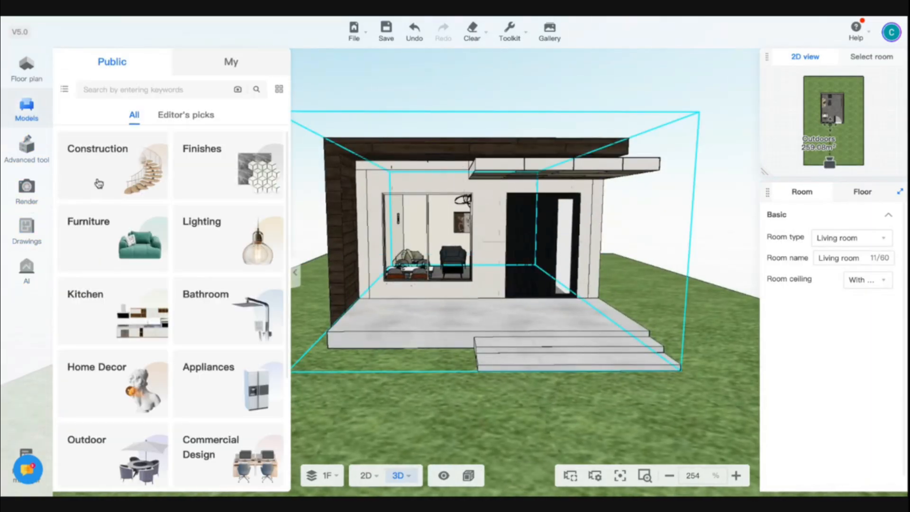
pyautogui.scroll(-3, 165, 294)
pyautogui.click(150, 283)
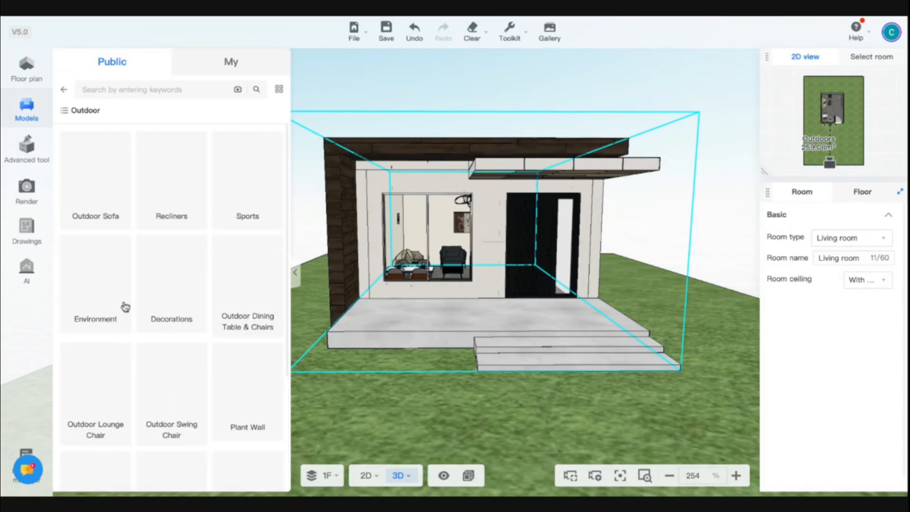
pyautogui.scroll(-3, 163, 364)
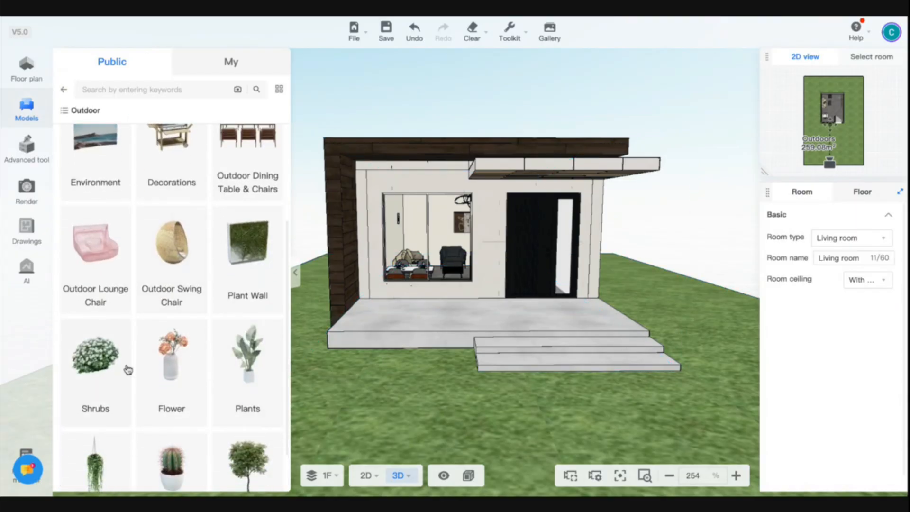
pyautogui.scroll(-1, 126, 368)
pyautogui.click(243, 424)
# Try the Tree 25 model on the lawn beside the house, and delete it.
pyautogui.moveTo(431, 364)
pyautogui.mouseDown()
pyautogui.moveTo(398, 388)
pyautogui.moveTo(397, 352)
pyautogui.moveTo(444, 369)
pyautogui.mouseUp()
pyautogui.scroll(-5, 380, 370)
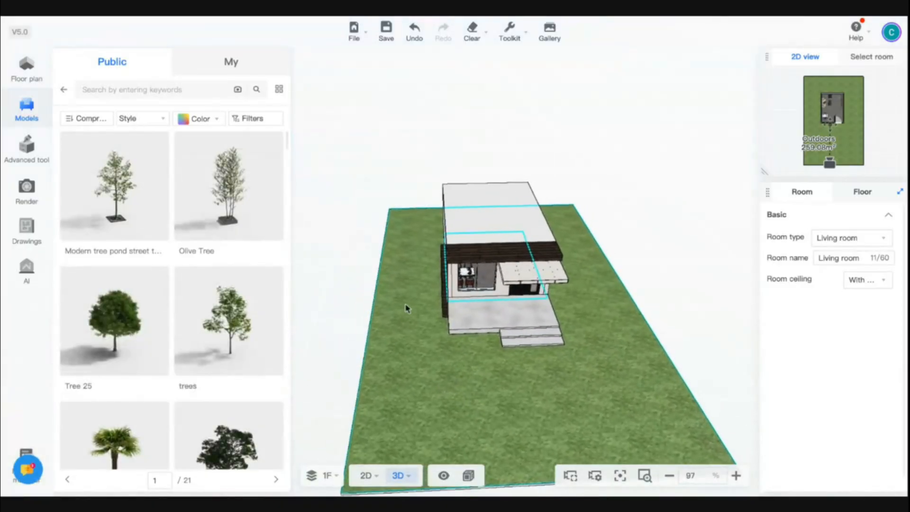
pyautogui.moveTo(114, 320); pyautogui.dragTo(394, 274)
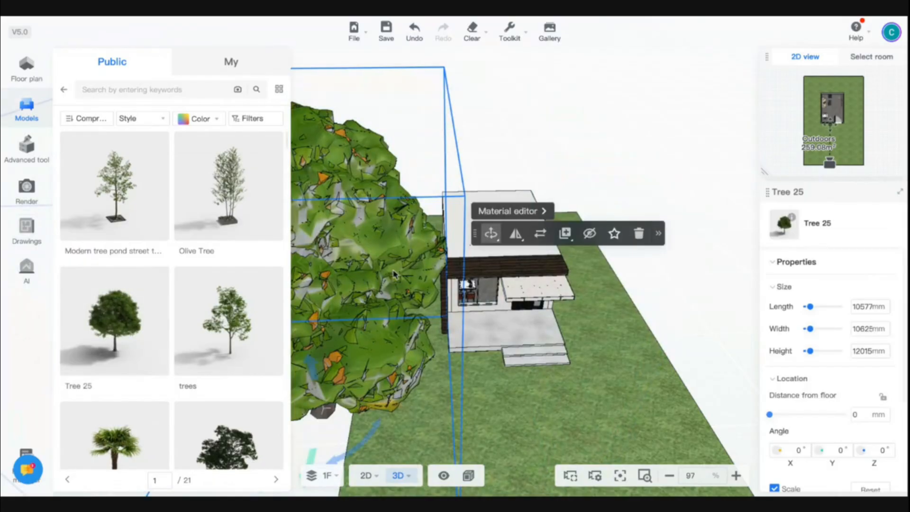
pyautogui.moveTo(490, 394); pyautogui.dragTo(432, 378)
pyautogui.press('a')
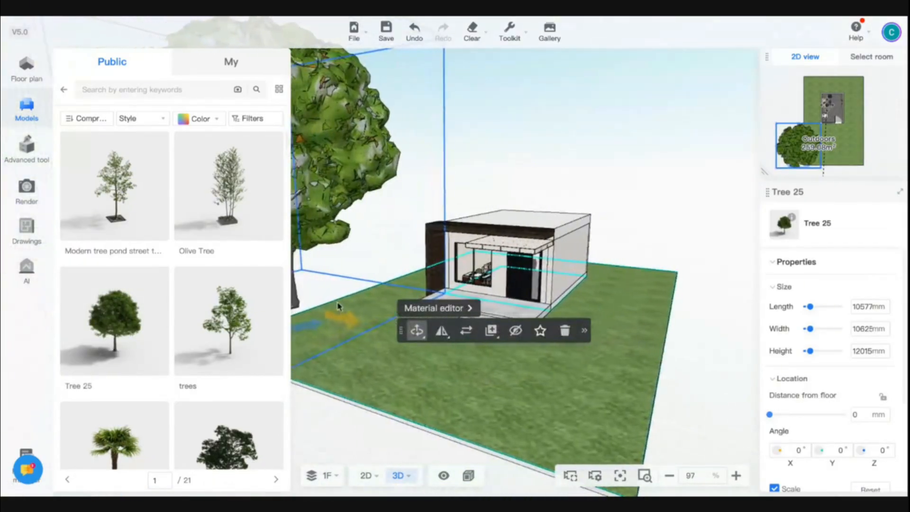
pyautogui.moveTo(338, 306); pyautogui.dragTo(406, 326)
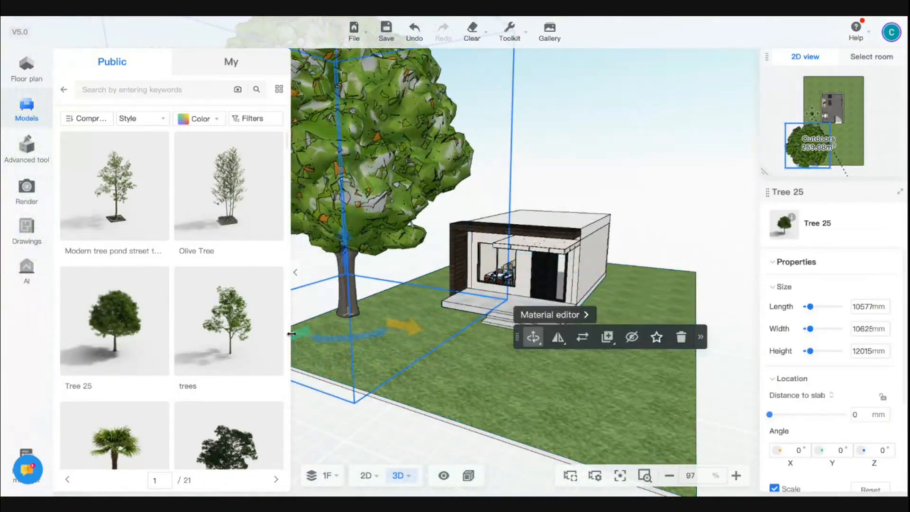
pyautogui.press('Delete')
# Place the "trees" model on the lawn near the house's front corner on the window side and show the 2D plan.
pyautogui.moveTo(271, 317); pyautogui.dragTo(410, 225)
pyautogui.moveTo(418, 312); pyautogui.dragTo(505, 354, button='right')
pyautogui.click(365, 476)
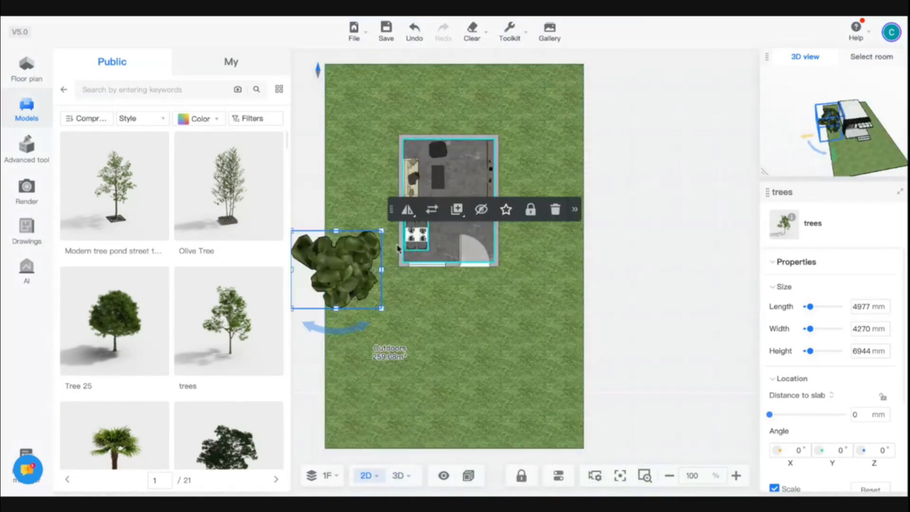
# Paste one copy of the tree on the window side of the house and three along the lawn's rear edge.
pyautogui.hotkey('ctrl', 'v')
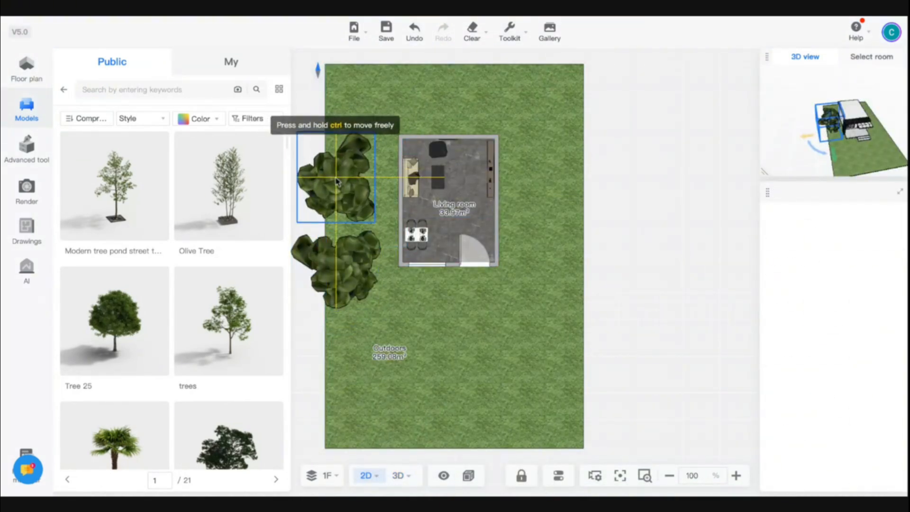
pyautogui.click(339, 179)
pyautogui.click(366, 81)
pyautogui.hotkey('ctrl', 'v')
pyautogui.click(439, 85)
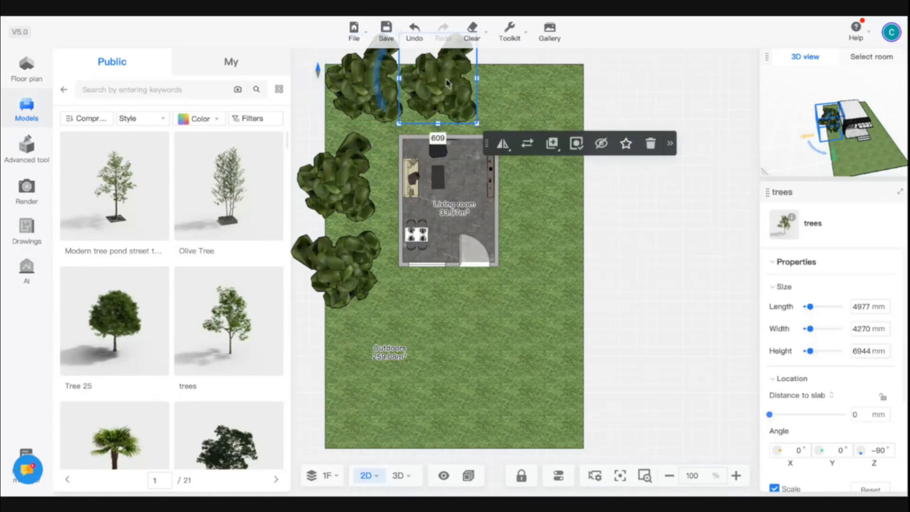
pyautogui.hotkey('ctrl', 'v')
pyautogui.click(528, 85)
# Paste more copies of the tree along the door side of the house, from the rear to the front.
pyautogui.hotkey('ctrl', 'v')
pyautogui.click(555, 156)
pyautogui.hotkey('ctrl', 'v')
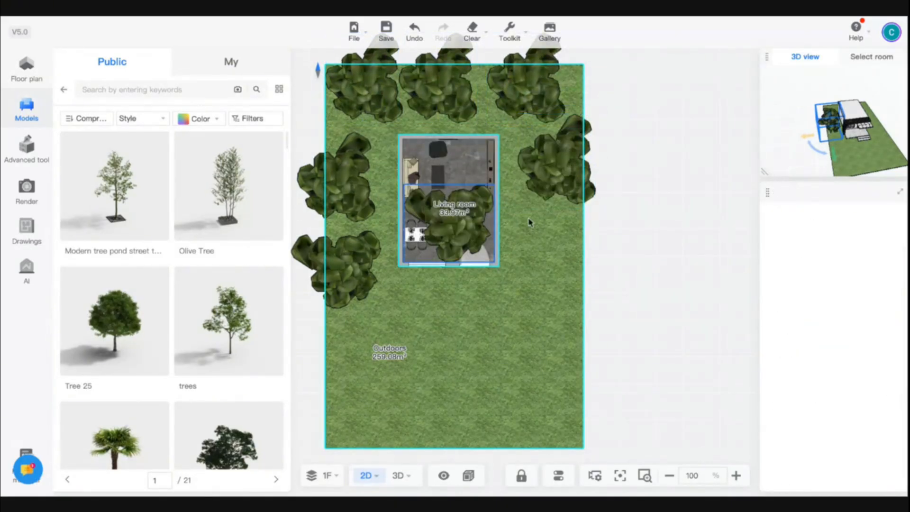
pyautogui.click(563, 258)
pyautogui.hotkey('ctrl', 'v')
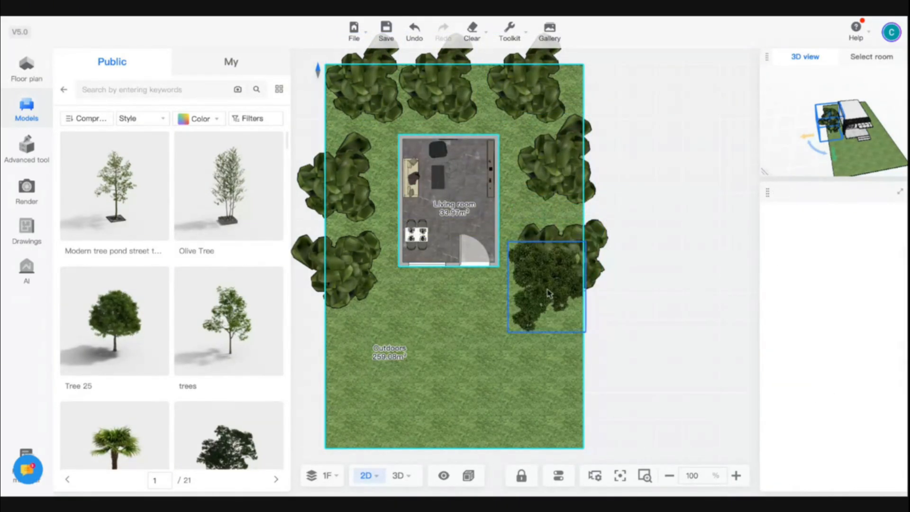
pyautogui.click(531, 207)
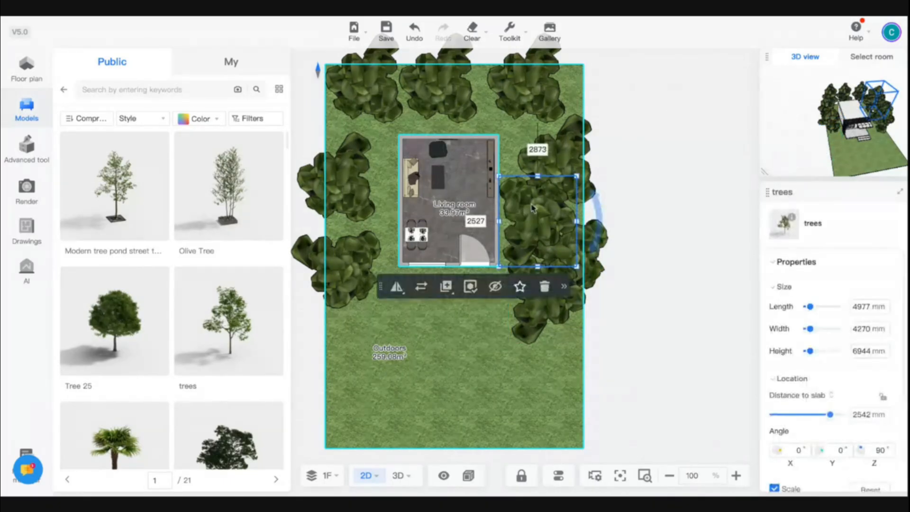
# Paste further copies of the tree on the window side of the house and show the 3D view.
pyautogui.hotkey('ctrl', 'v')
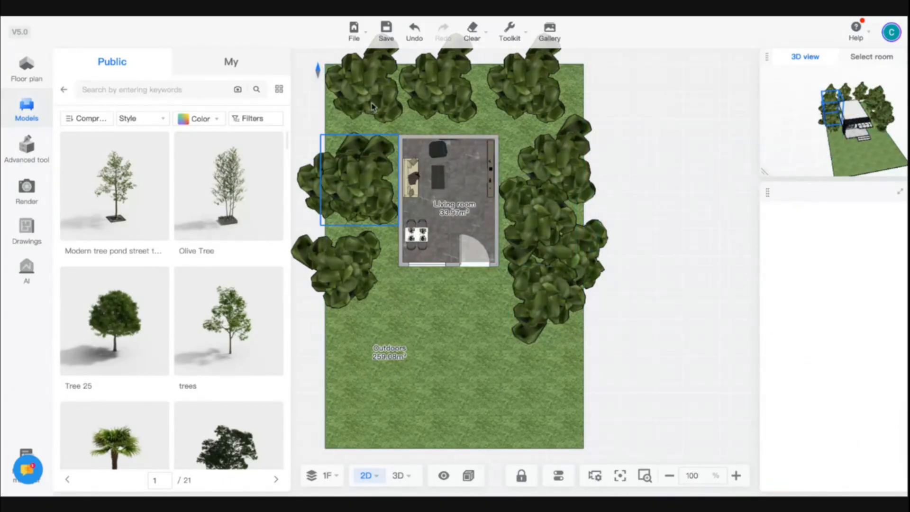
pyautogui.click(365, 146)
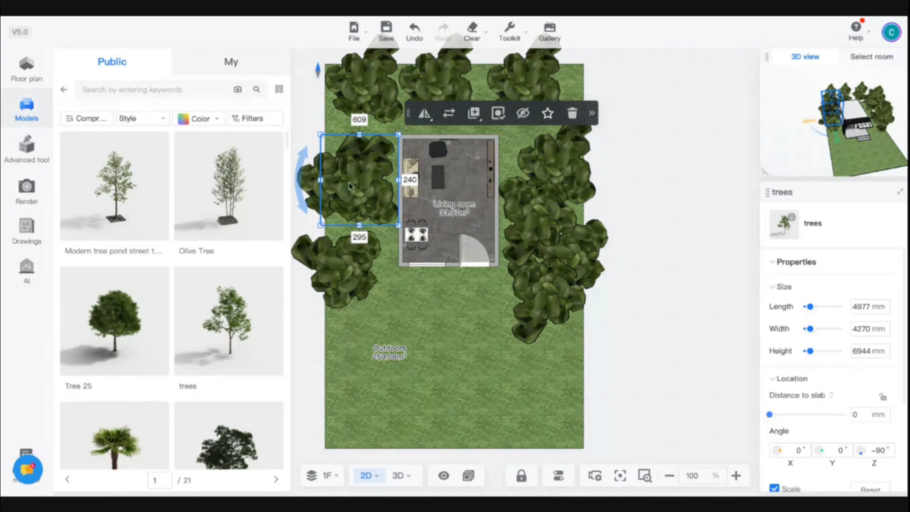
pyautogui.hotkey('ctrl', 'v')
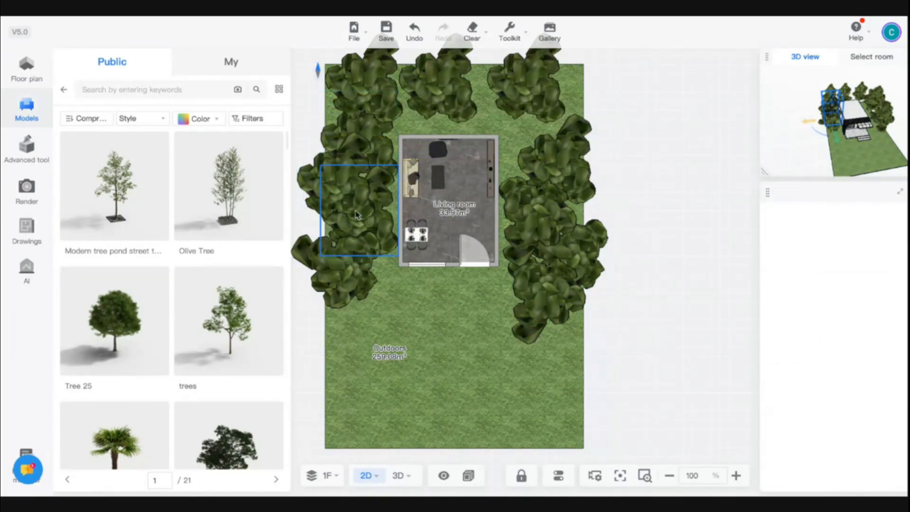
pyautogui.click(357, 214)
pyautogui.click(398, 475)
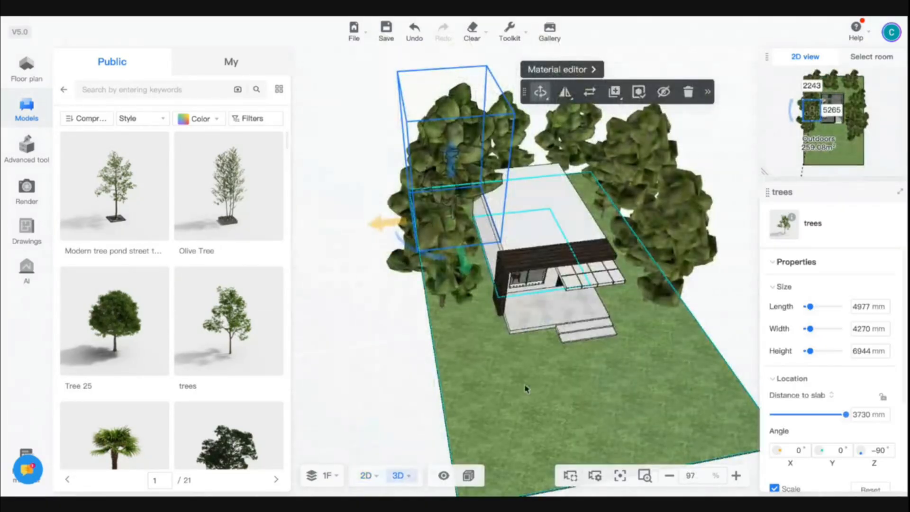
# Lower the floating tree on the door side of the house by setting its distance to slab to 0 mm.
pyautogui.click(513, 349)
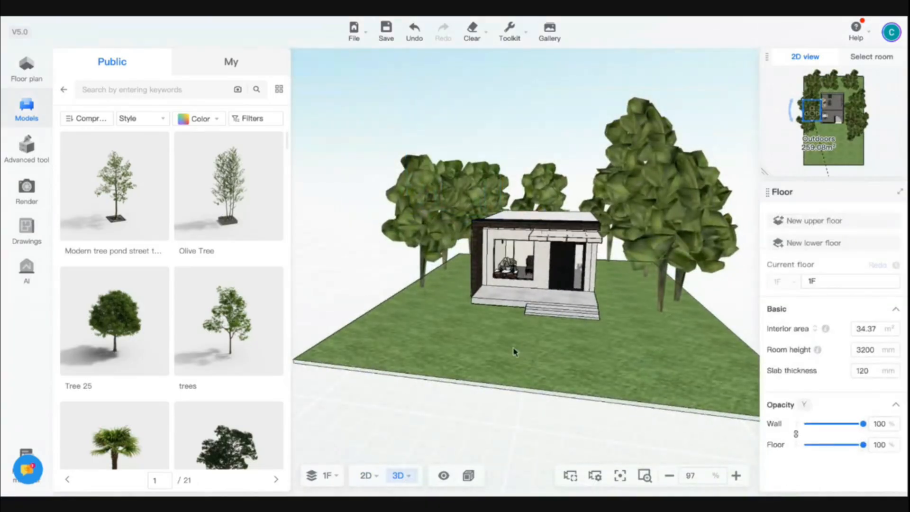
pyautogui.moveTo(514, 349); pyautogui.dragTo(520, 385)
pyautogui.click(598, 172)
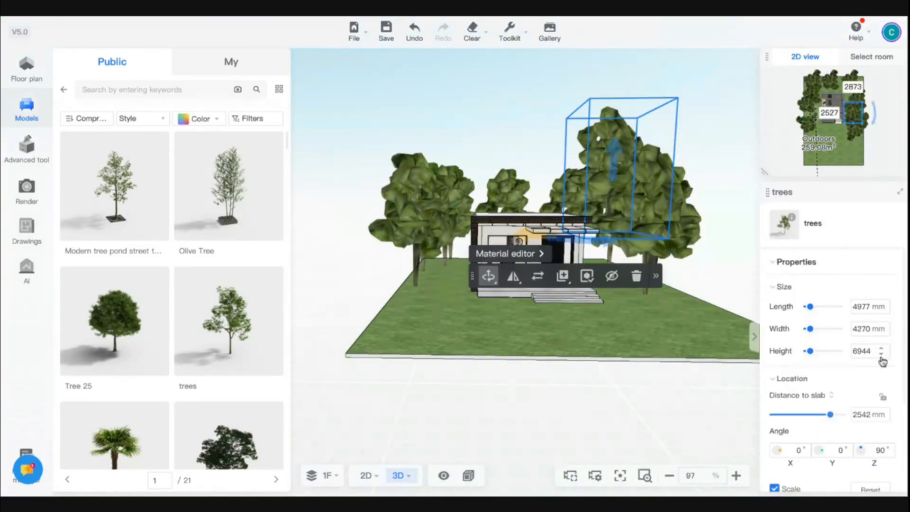
pyautogui.click(858, 414)
pyautogui.write('0')
pyautogui.press('Return')
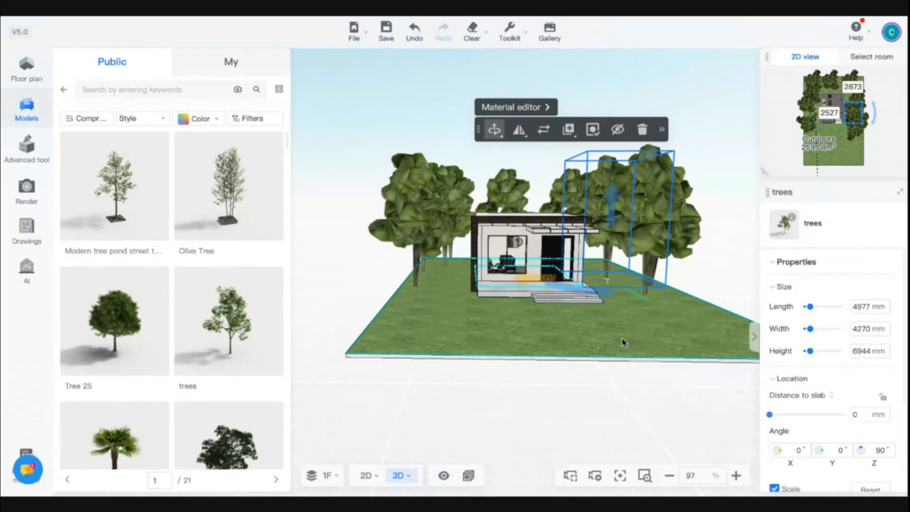
# Frame the house front and start real-time rendering with a new scheme named Daytime(1) based on the Daytime template.
pyautogui.click(657, 322)
pyautogui.moveTo(658, 322); pyautogui.dragTo(705, 329)
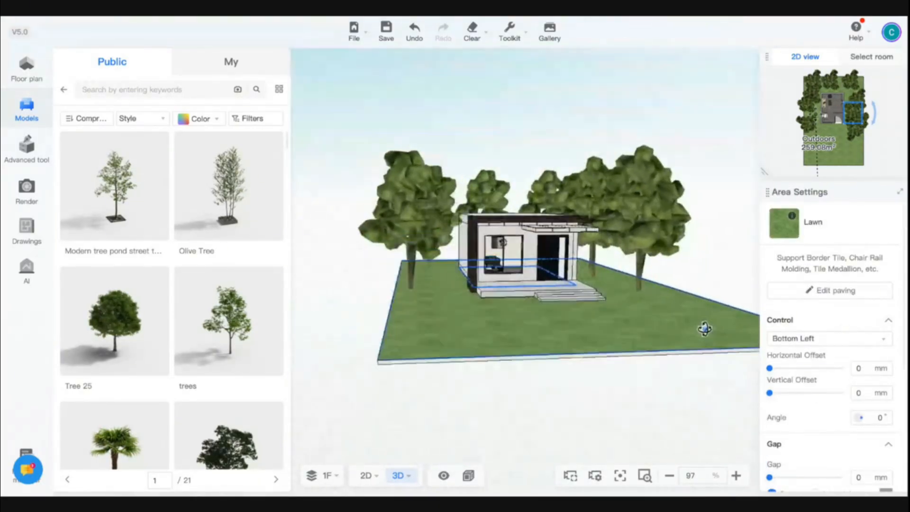
pyautogui.scroll(6, 538, 340)
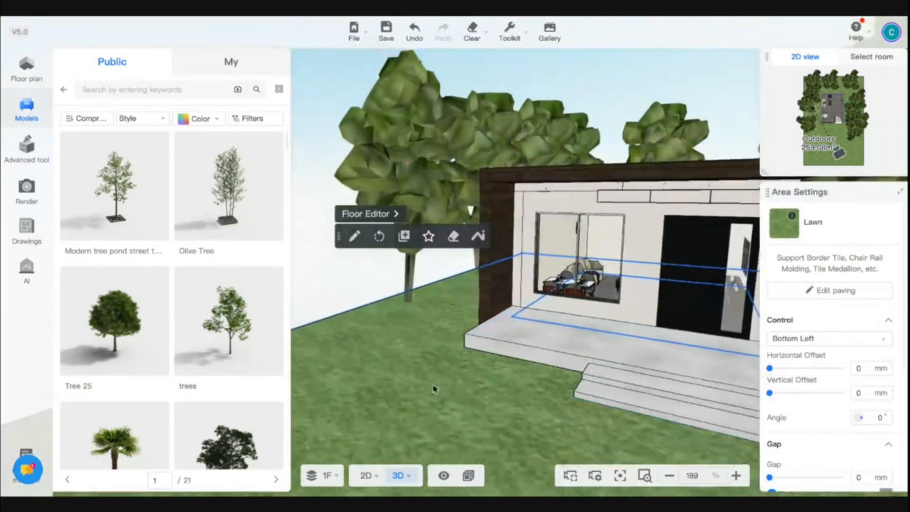
pyautogui.moveTo(434, 389); pyautogui.dragTo(453, 413)
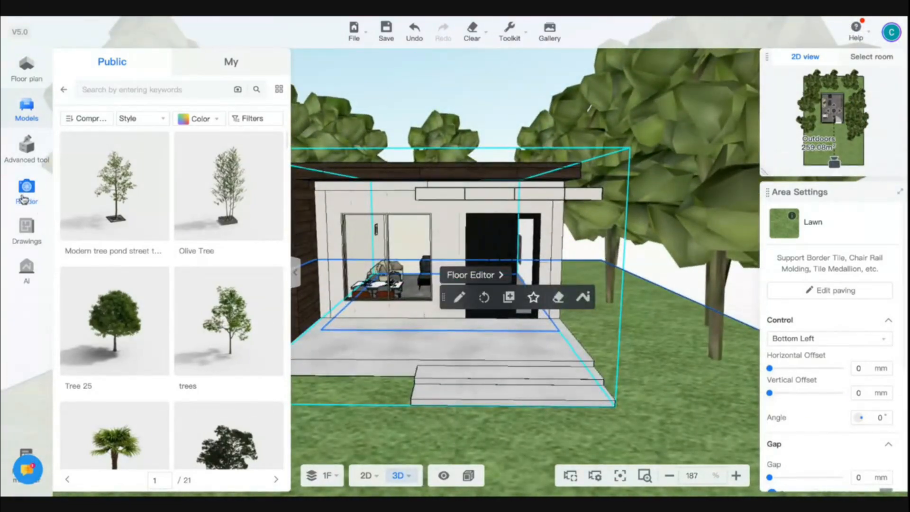
pyautogui.click(26, 194)
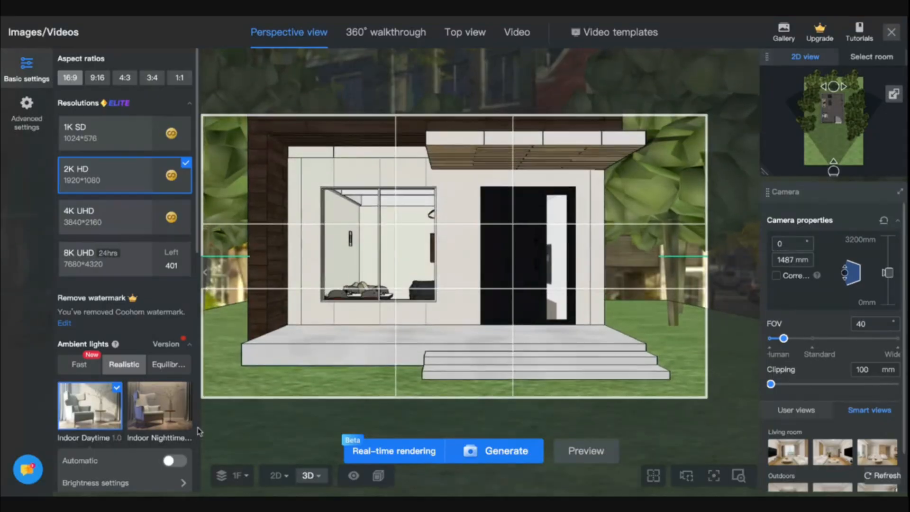
pyautogui.scroll(-6, 164, 315)
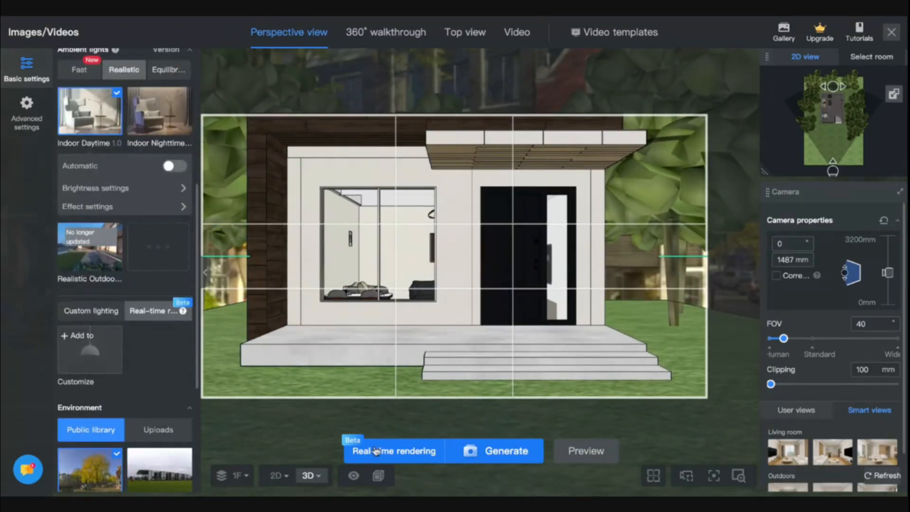
pyautogui.click(382, 452)
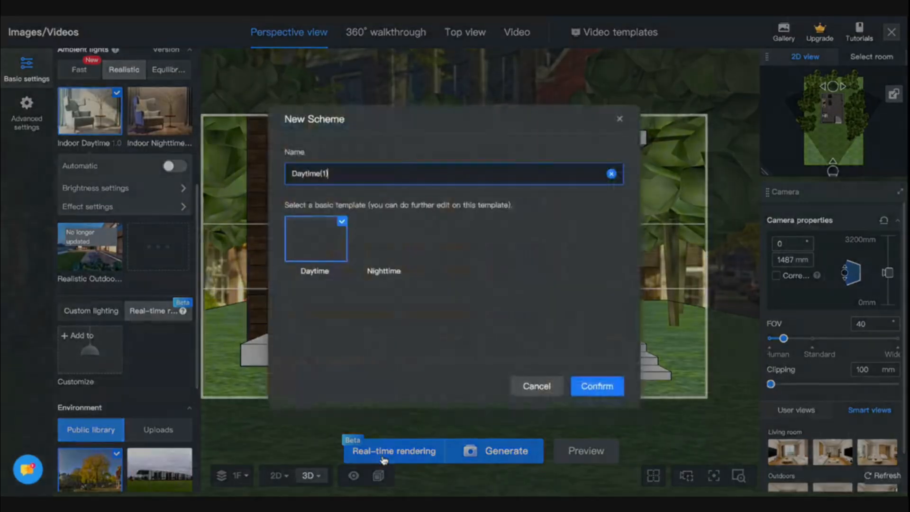
pyautogui.click(597, 386)
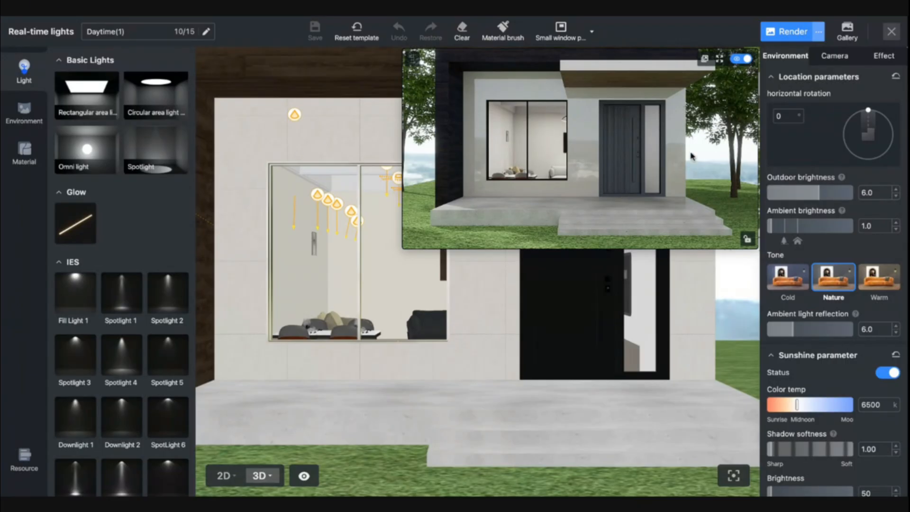
# Try the Woods 1 environment behind the house, and set the environment to Woods 2.
pyautogui.click(455, 367)
pyautogui.scroll(-3, 456, 367)
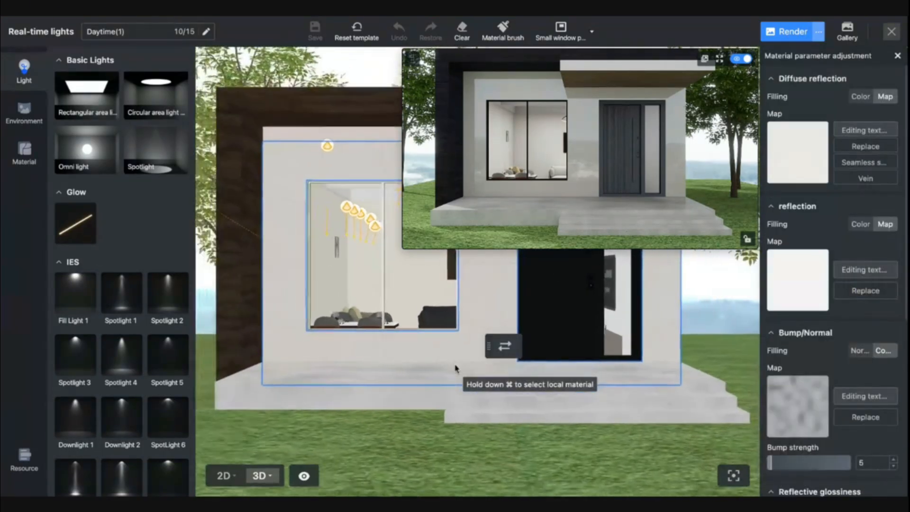
pyautogui.scroll(-2, 456, 368)
pyautogui.scroll(1, 456, 368)
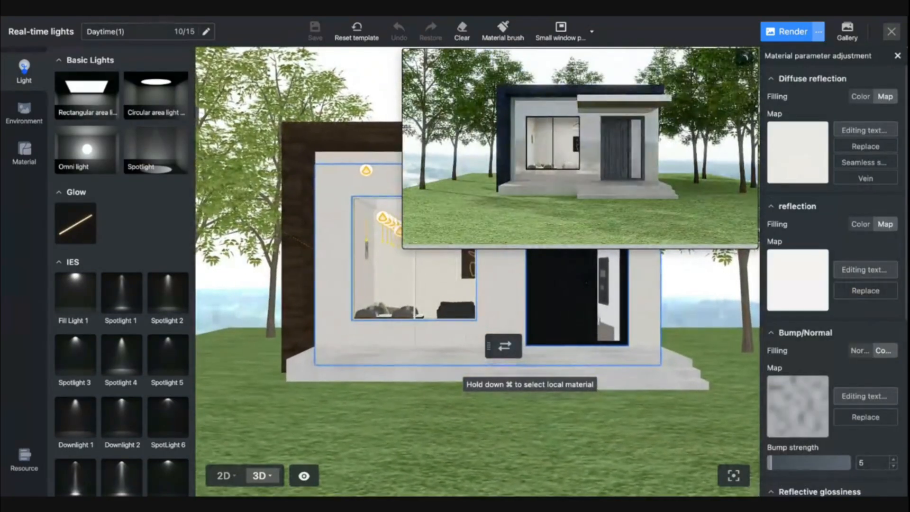
pyautogui.scroll(1, 456, 367)
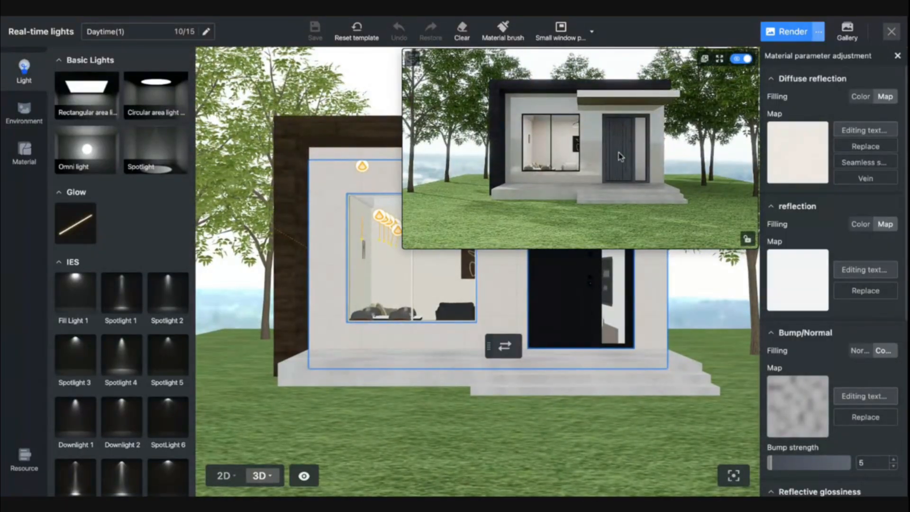
pyautogui.click(24, 112)
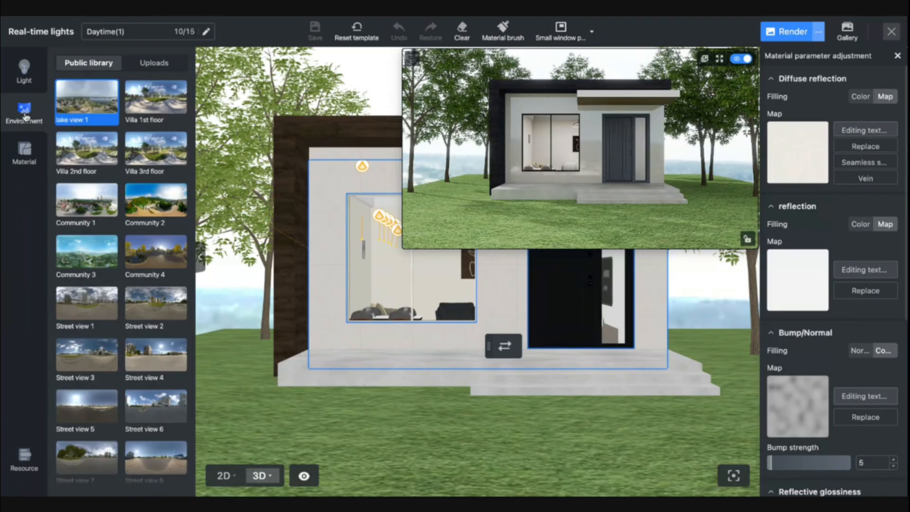
pyautogui.scroll(-4, 150, 332)
pyautogui.scroll(-3, 150, 332)
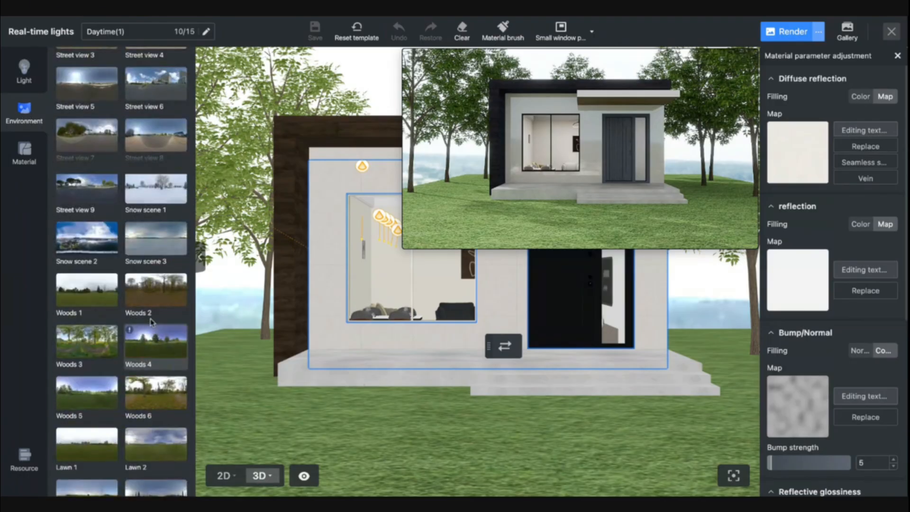
pyautogui.scroll(-1, 151, 321)
pyautogui.click(101, 263)
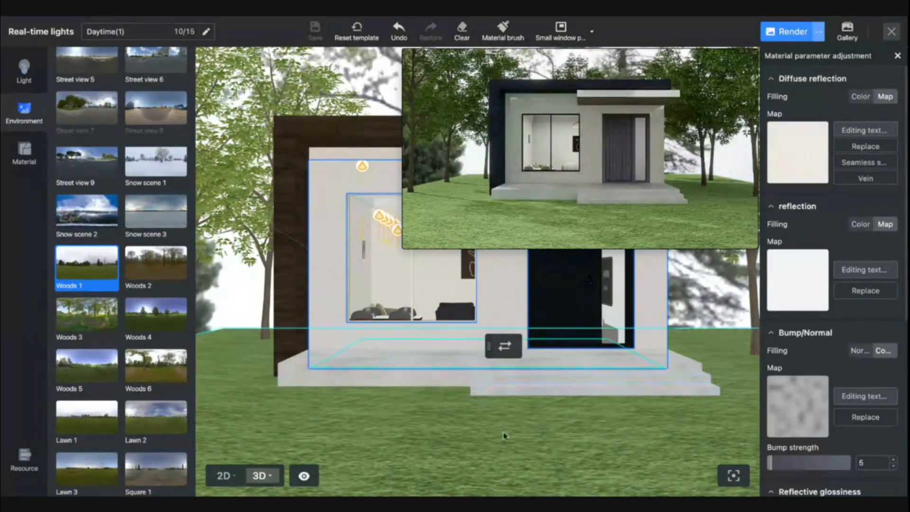
pyautogui.scroll(-2, 145, 374)
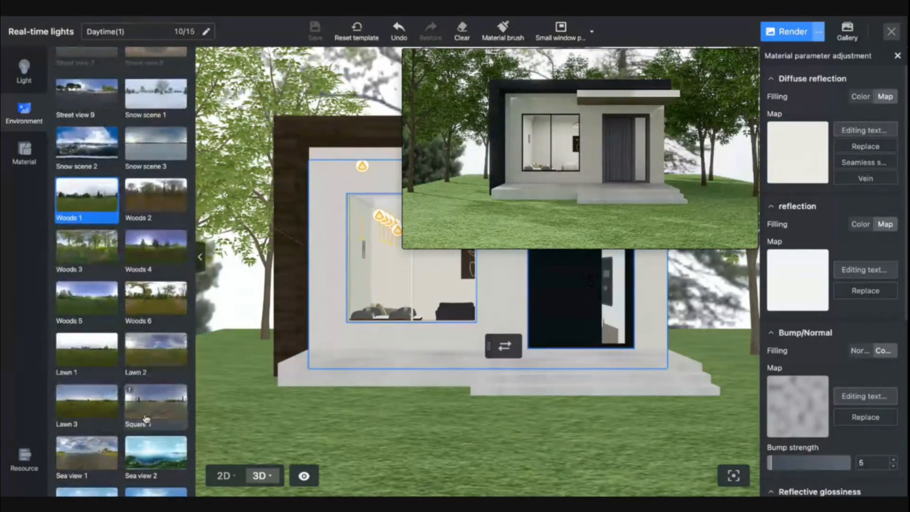
pyautogui.click(146, 203)
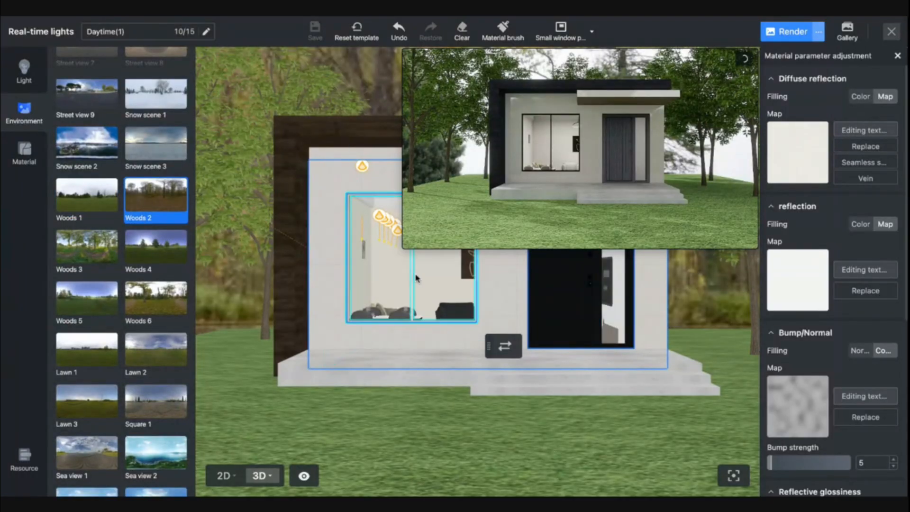
# Reframe the camera closer to the house front and enlarge the live render preview to full screen.
pyautogui.scroll(3, 416, 278)
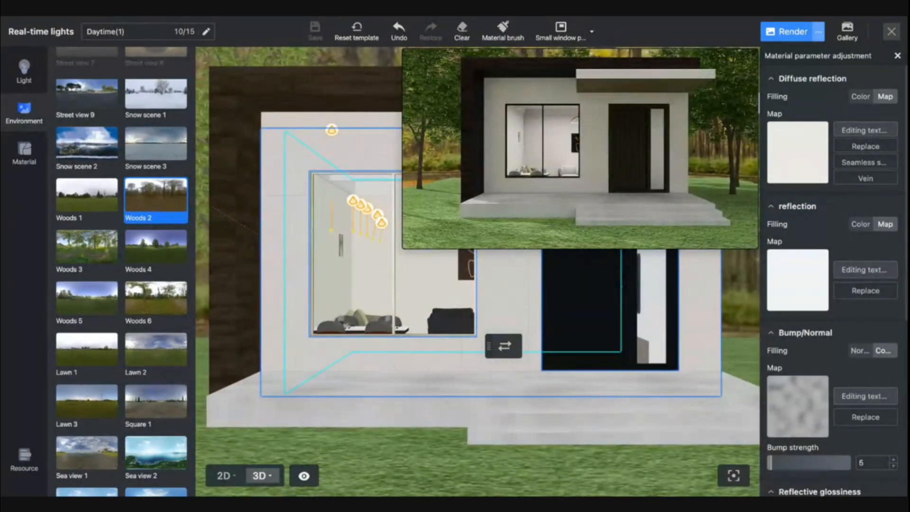
pyautogui.scroll(1, 478, 271)
pyautogui.scroll(-2, 478, 271)
pyautogui.press('q')
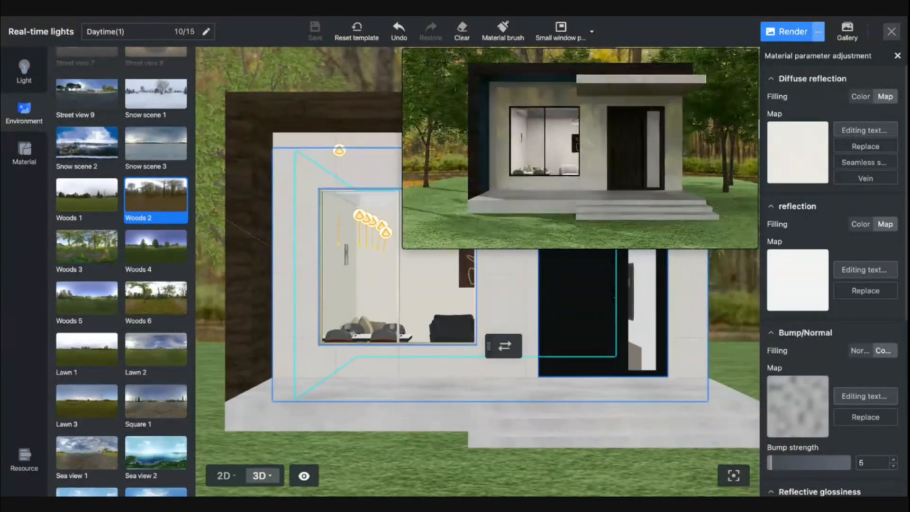
pyautogui.press('d')
pyautogui.press('s')
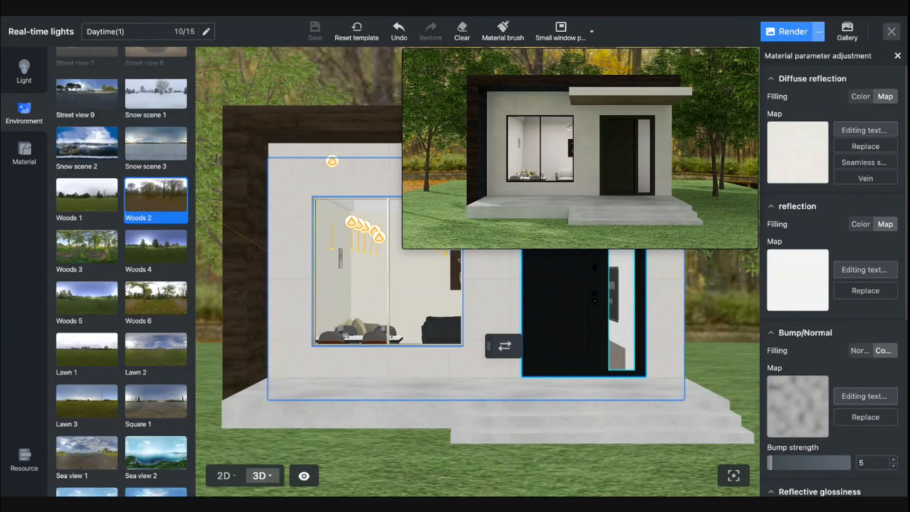
pyautogui.click(719, 59)
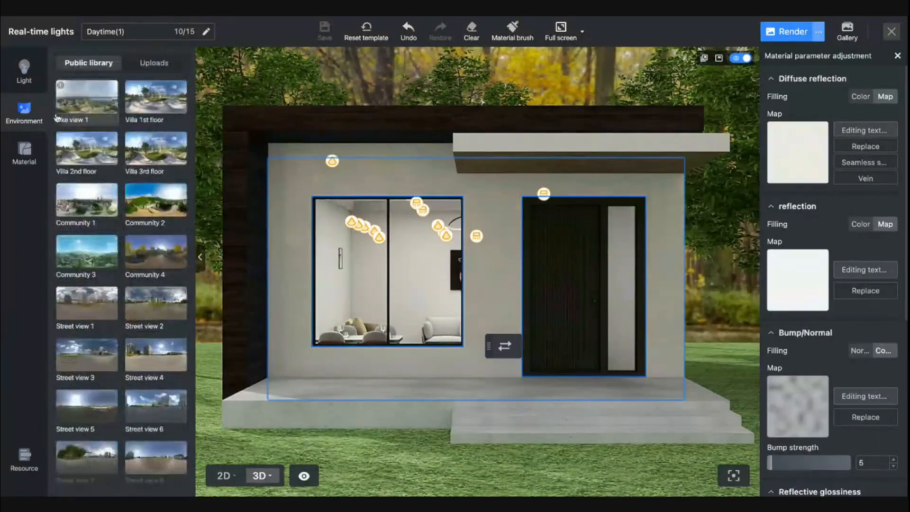
# Place a rectangular area light over the platform in front of the door and resize it to about 1592 mm long and 2730 mm wide.
pyautogui.click(24, 71)
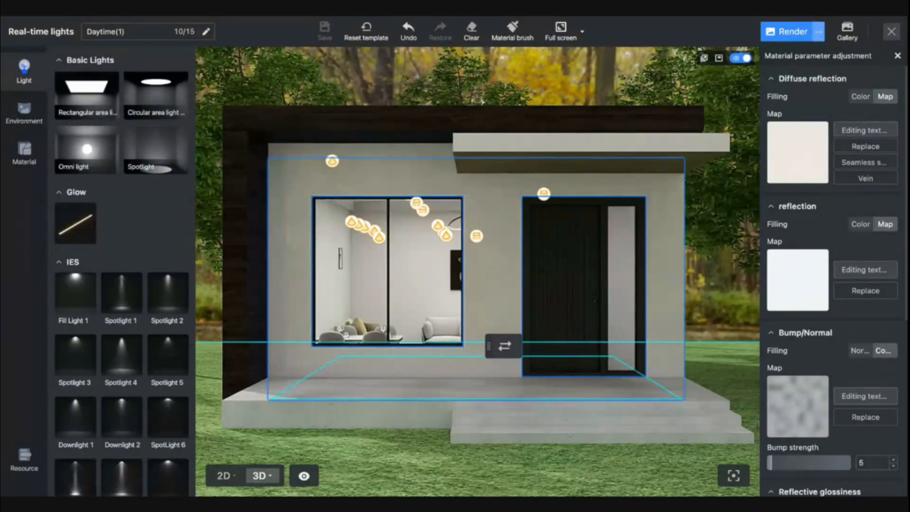
pyautogui.click(87, 93)
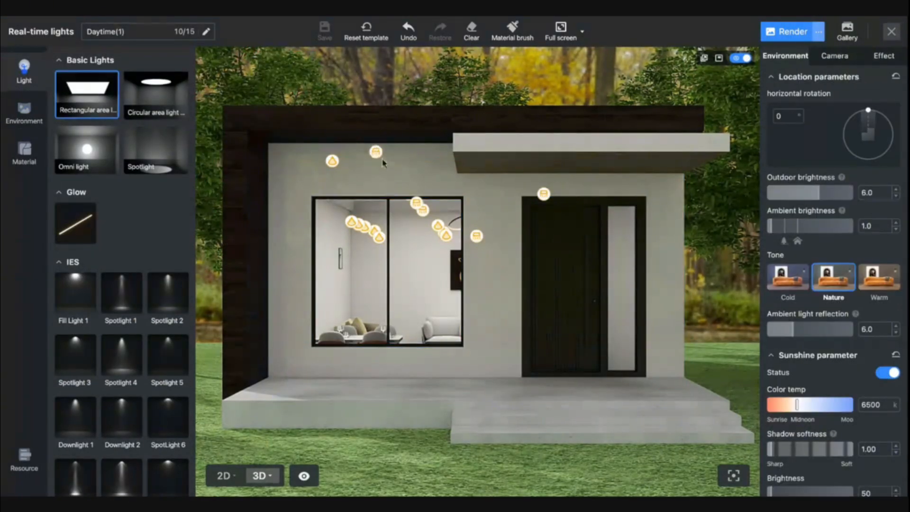
pyautogui.click(226, 476)
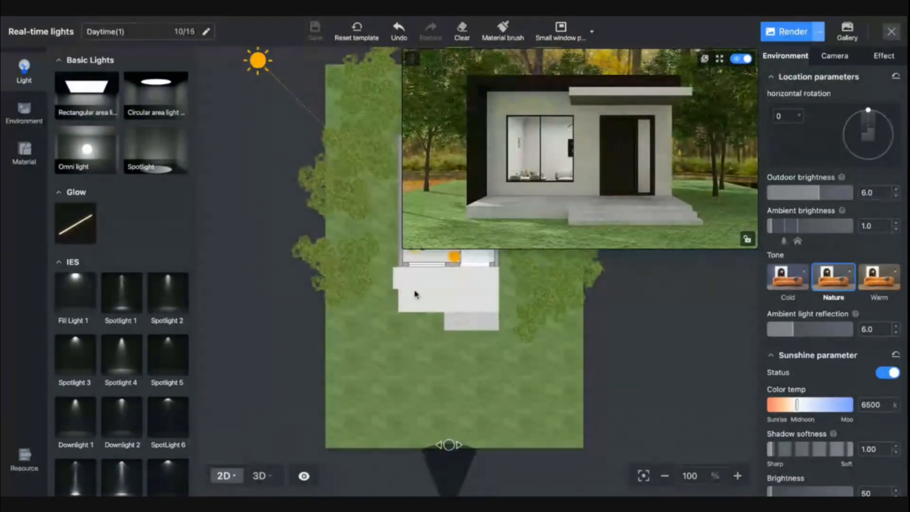
pyautogui.scroll(8, 414, 294)
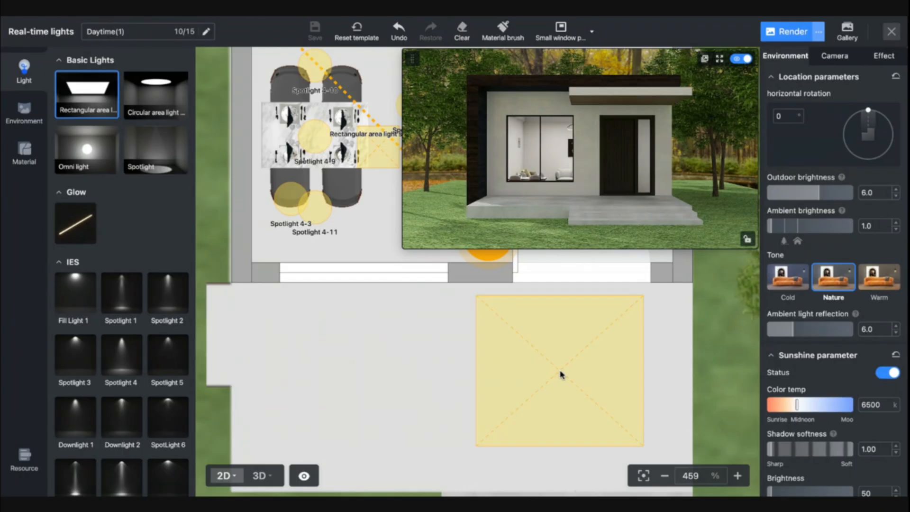
pyautogui.click(545, 366)
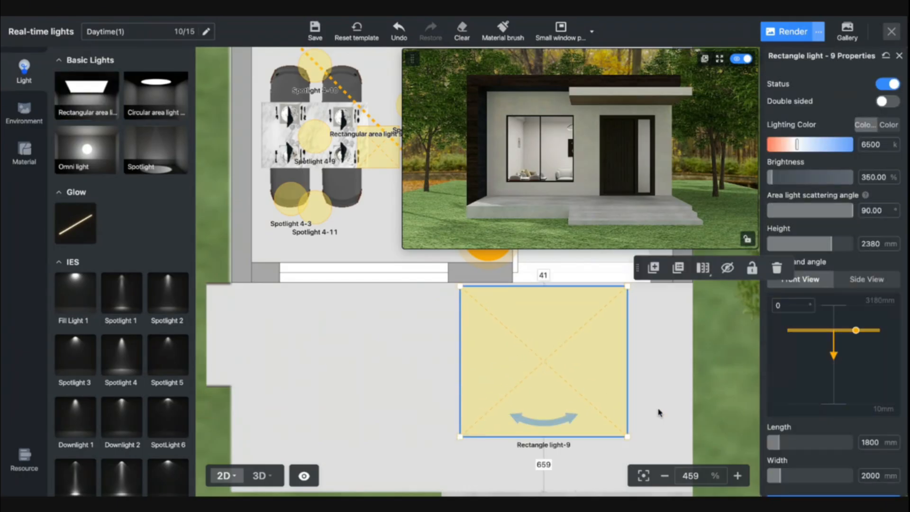
pyautogui.moveTo(629, 439); pyautogui.dragTo(689, 420)
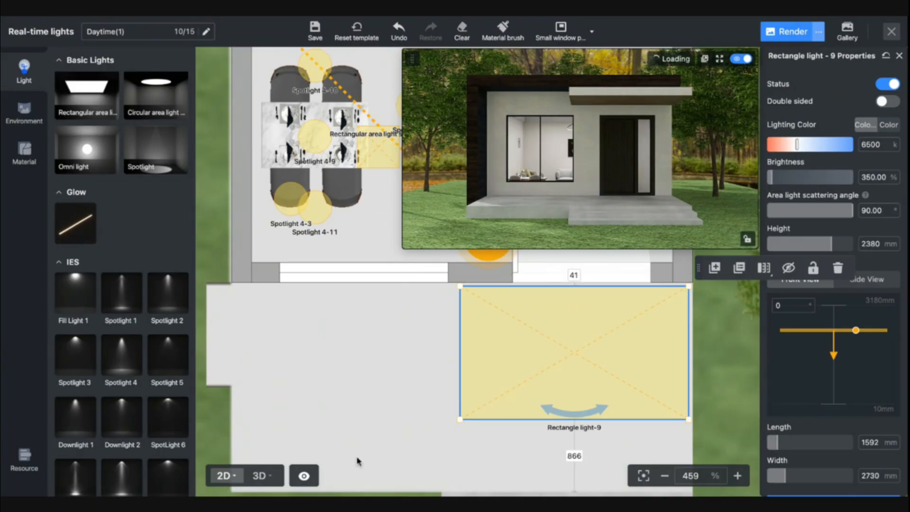
# Raise the rectangular light in front of the door to a height of about 3047 mm in the 3D view.
pyautogui.click(259, 476)
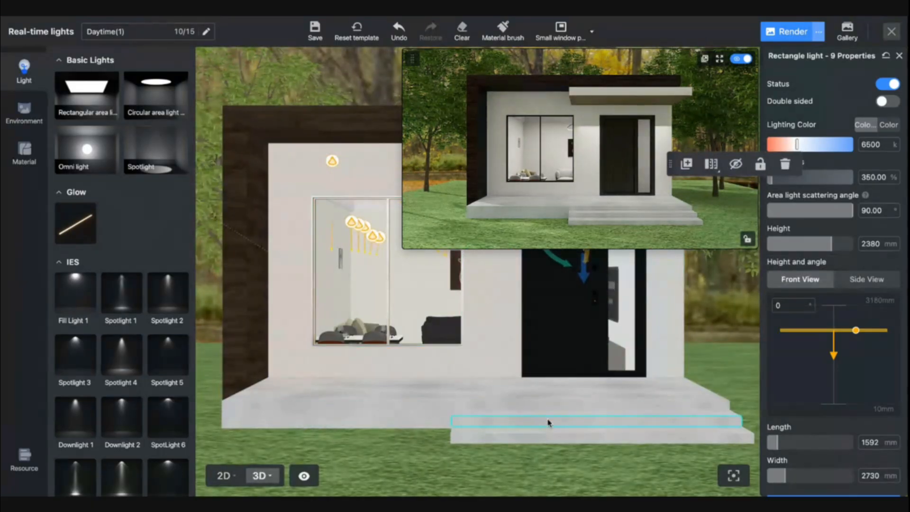
pyautogui.press('d')
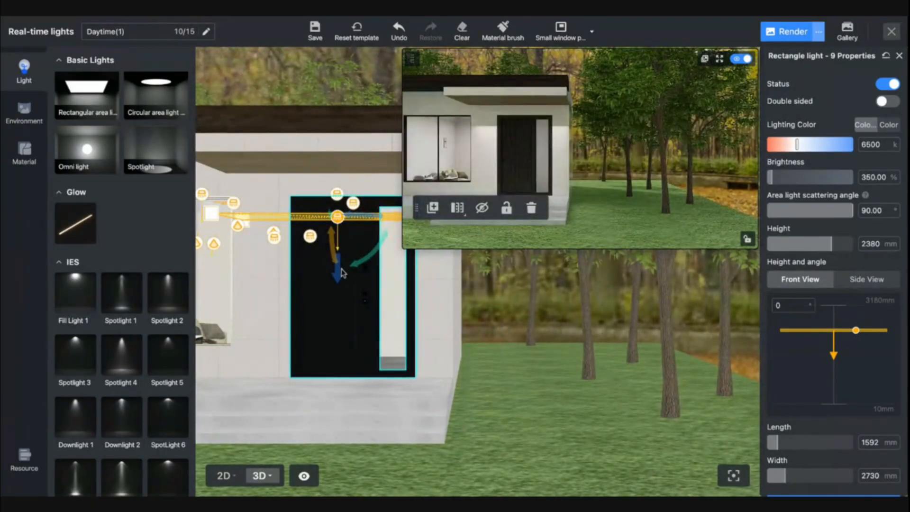
pyautogui.moveTo(337, 266); pyautogui.dragTo(338, 222)
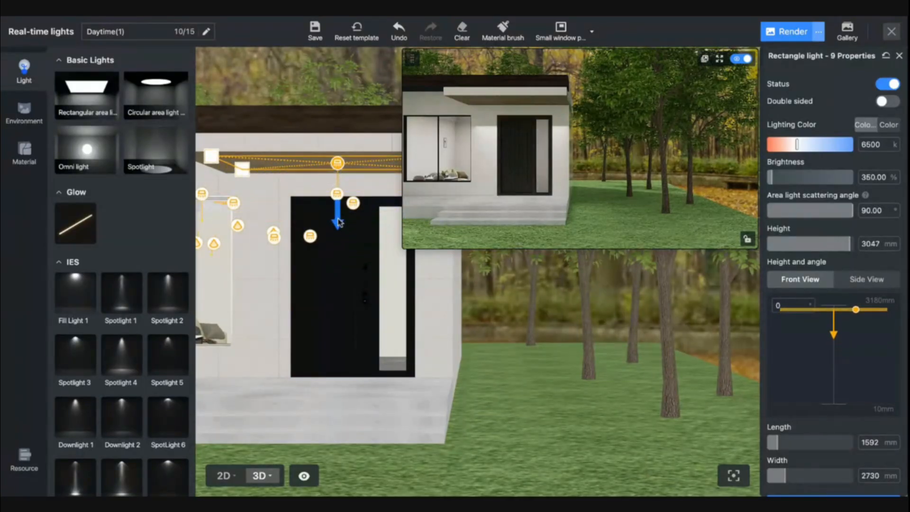
# Lower the rectangular light in front of the door to a height of about 2948 mm.
pyautogui.press('a')
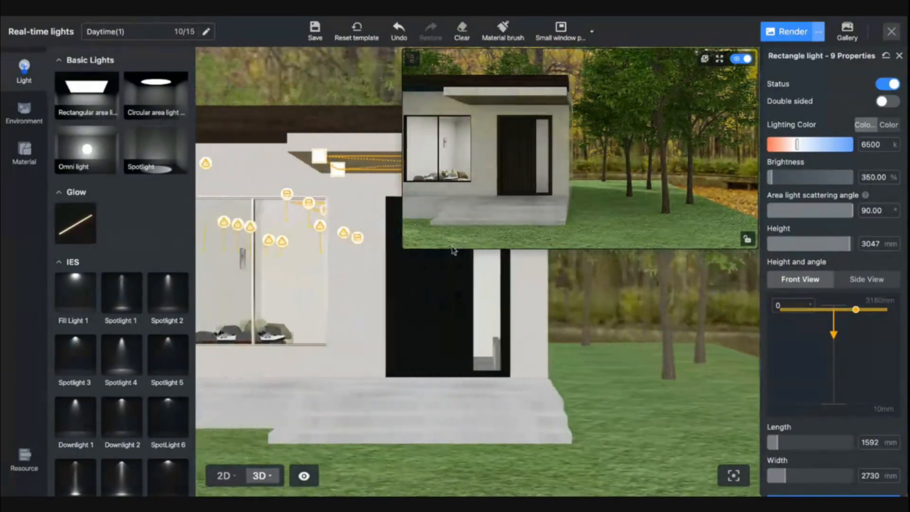
pyautogui.press('d')
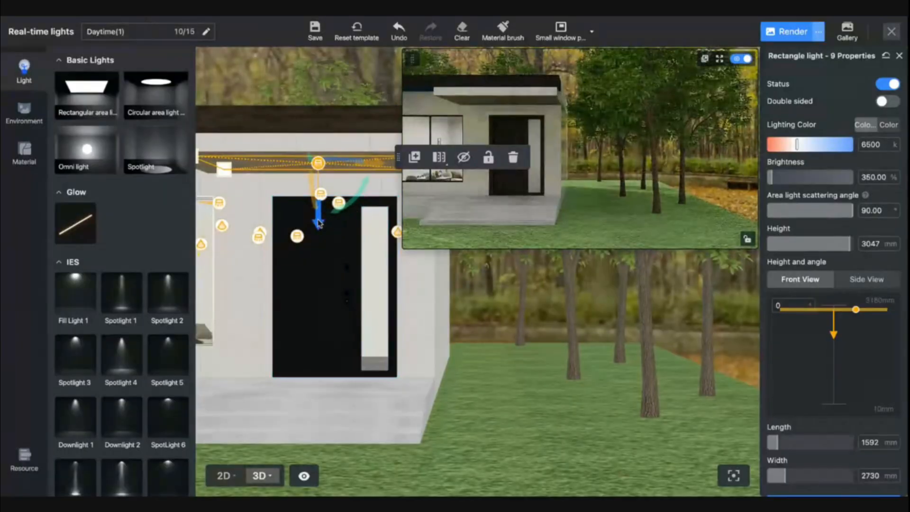
pyautogui.moveTo(318, 220); pyautogui.dragTo(319, 227)
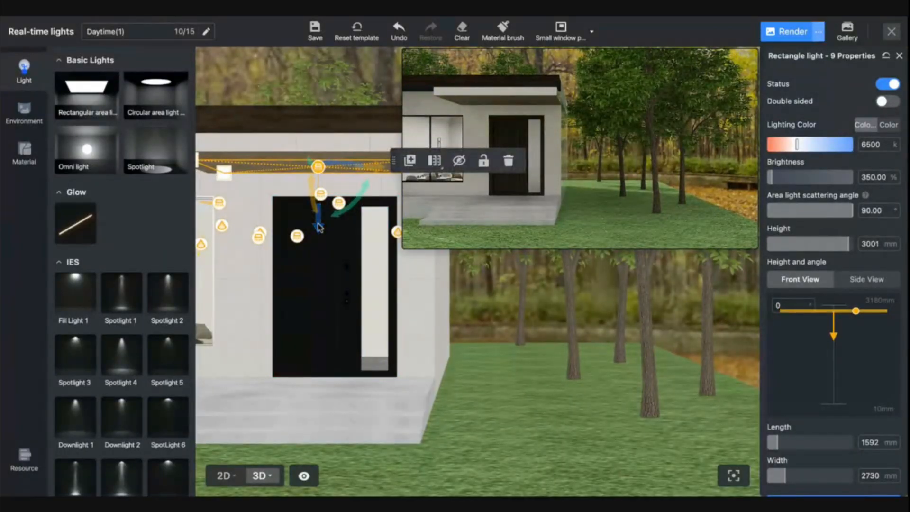
pyautogui.moveTo(319, 226); pyautogui.dragTo(319, 231)
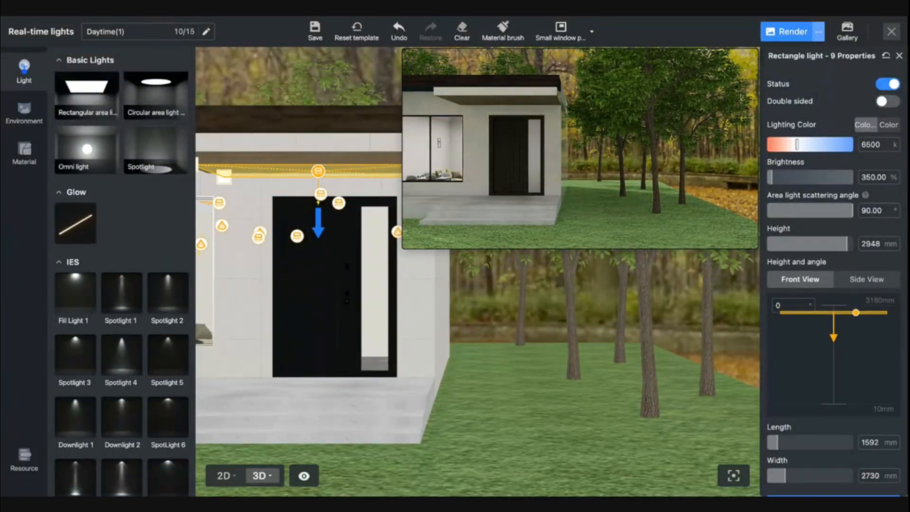
# Reframe the real-time view closer and squarely facing the house front, with both the window and the door in view.
pyautogui.press('a')
pyautogui.press('w')
pyautogui.press('a')
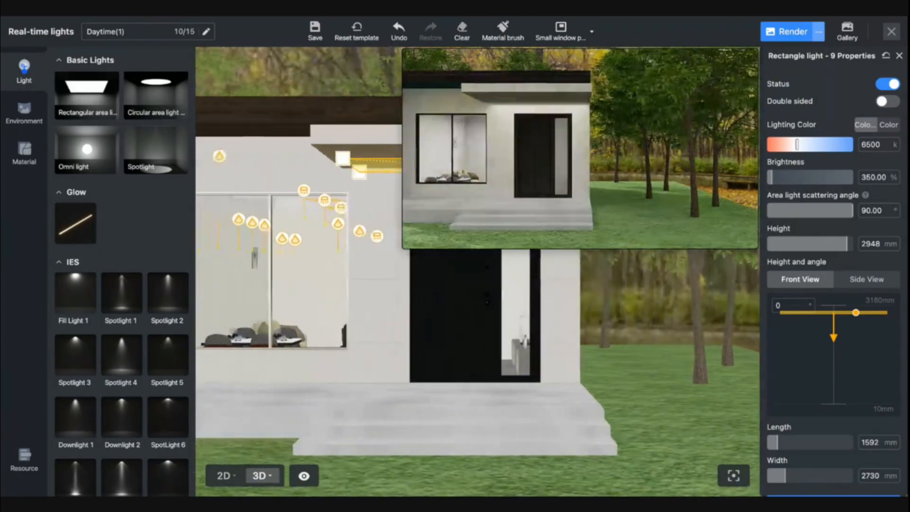
pyautogui.press('w')
pyautogui.press('d')
pyautogui.press('a')
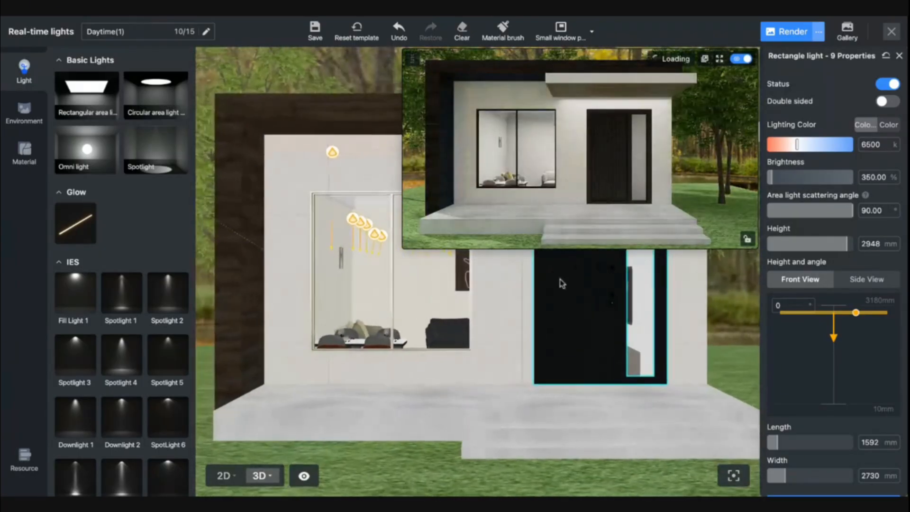
pyautogui.press('w')
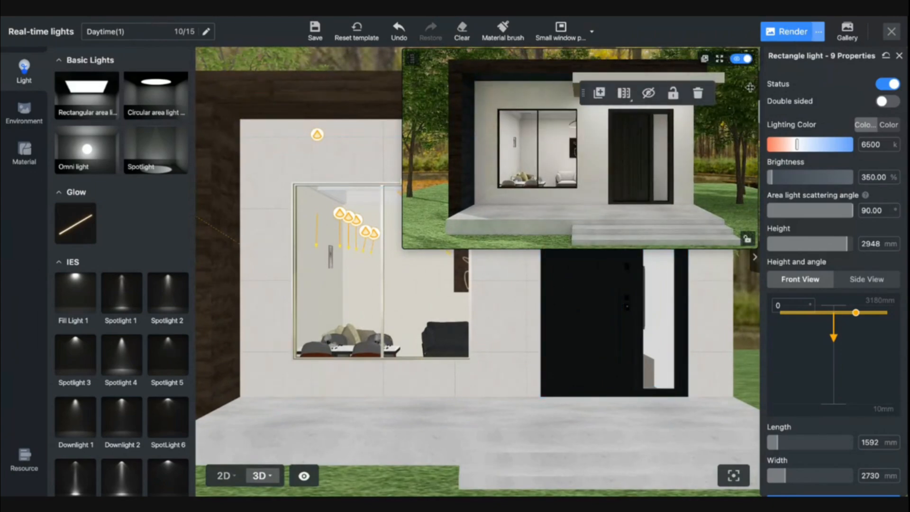
pyautogui.press('w')
pyautogui.click(479, 301)
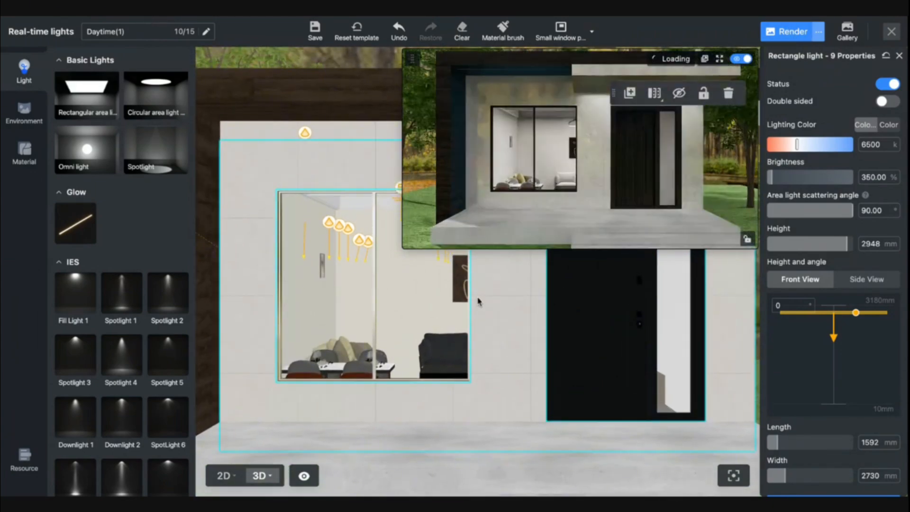
# Go to the render setup with the saved lighting and frame the house front from a camera height of about 1980 mm.
pyautogui.click(801, 33)
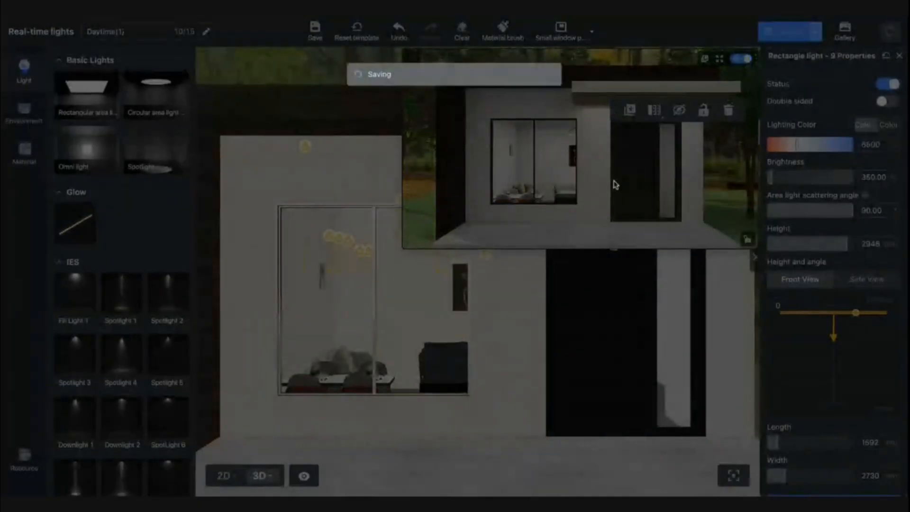
pyautogui.press('s')
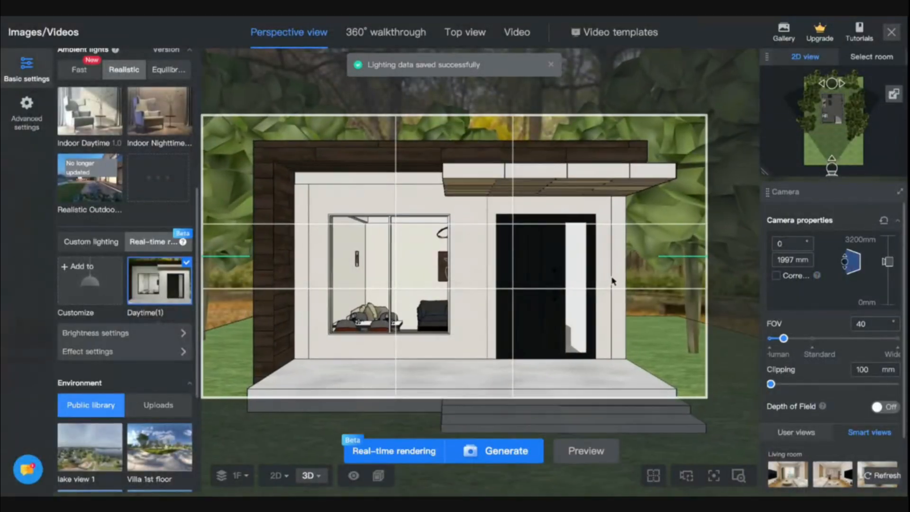
pyautogui.press('d')
pyautogui.press('w')
pyautogui.press('s')
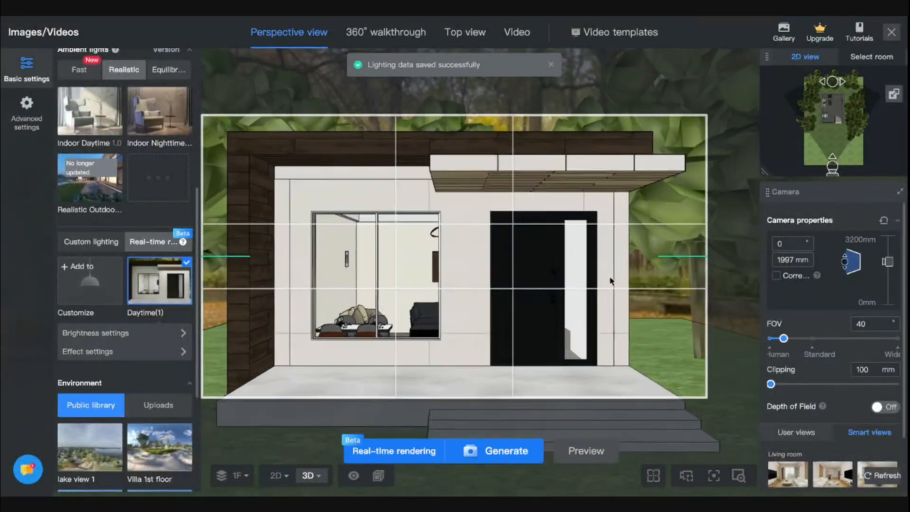
pyautogui.press('e')
pyautogui.press('q')
pyautogui.press('w')
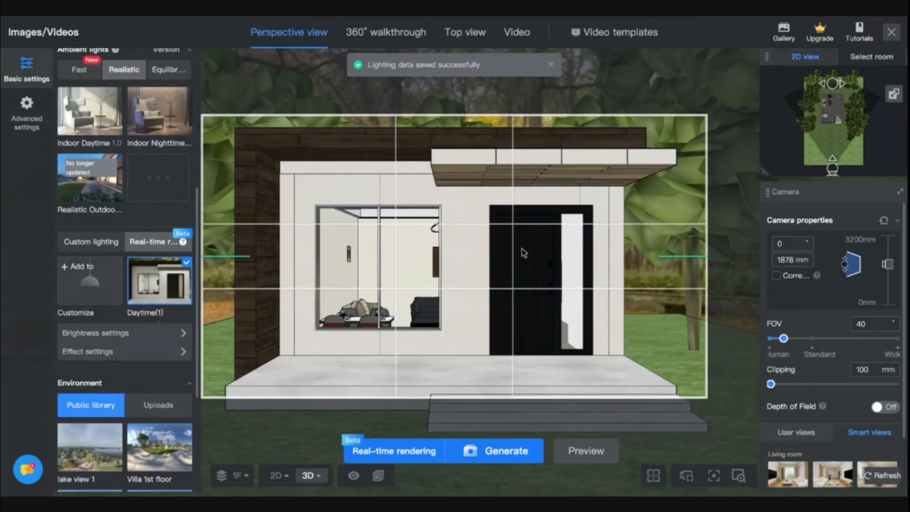
pyautogui.press('q')
pyautogui.press('s')
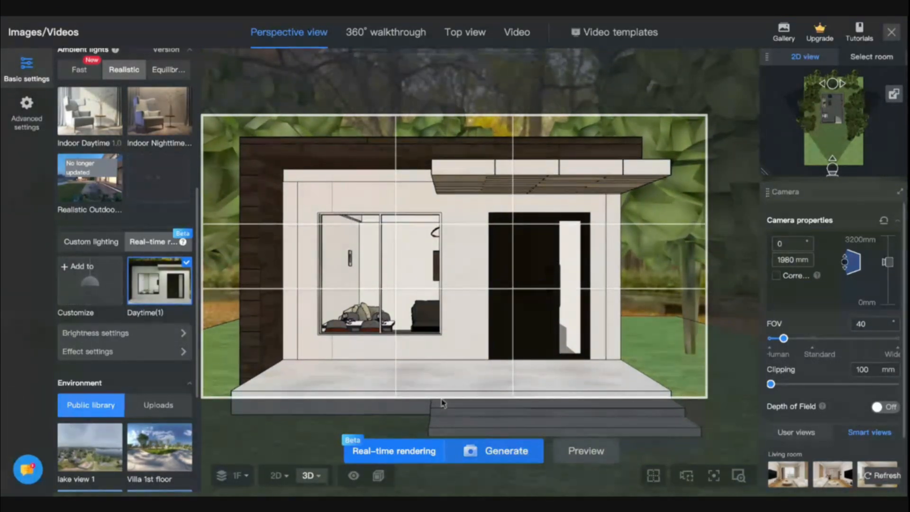
# Set the render resolution to 4K UHD and generate the perspective image.
pyautogui.scroll(6, 195, 311)
pyautogui.click(114, 217)
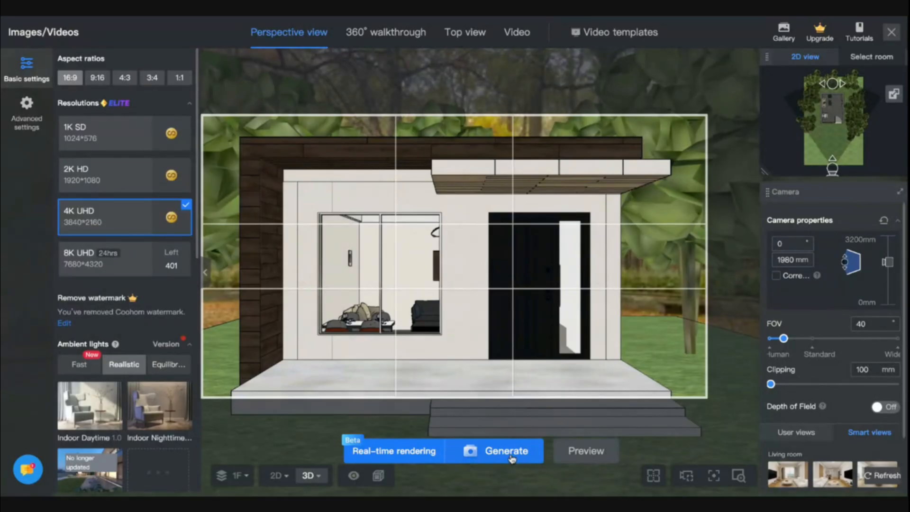
pyautogui.click(506, 451)
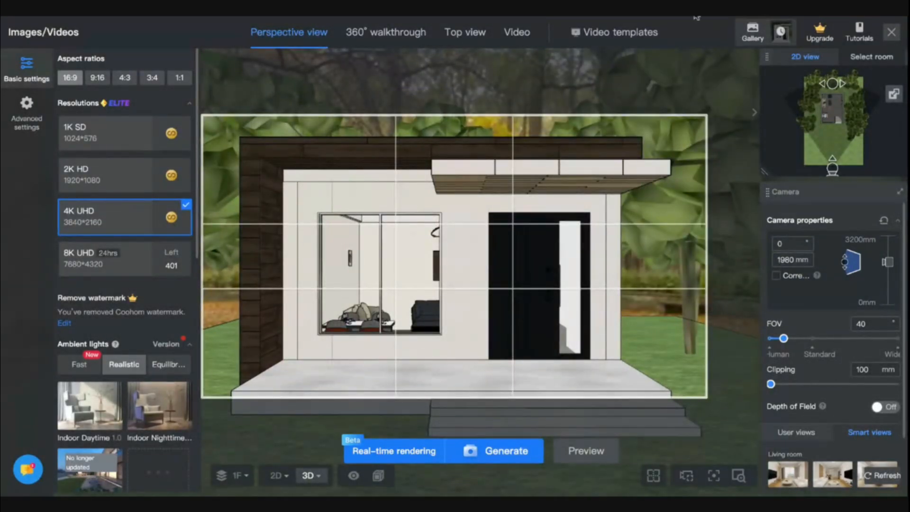
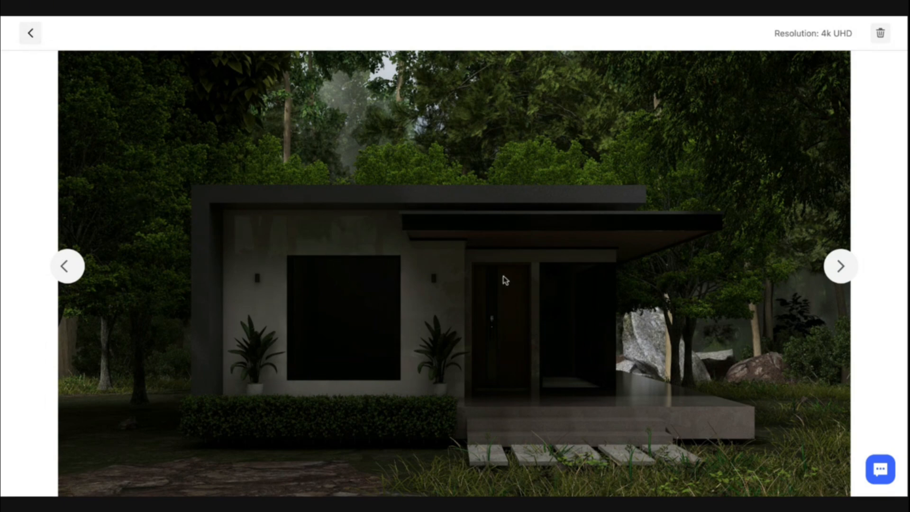
# Leave the full-size render image and open the architectural render setup for the tree-surrounded house model.
pyautogui.click(31, 33)
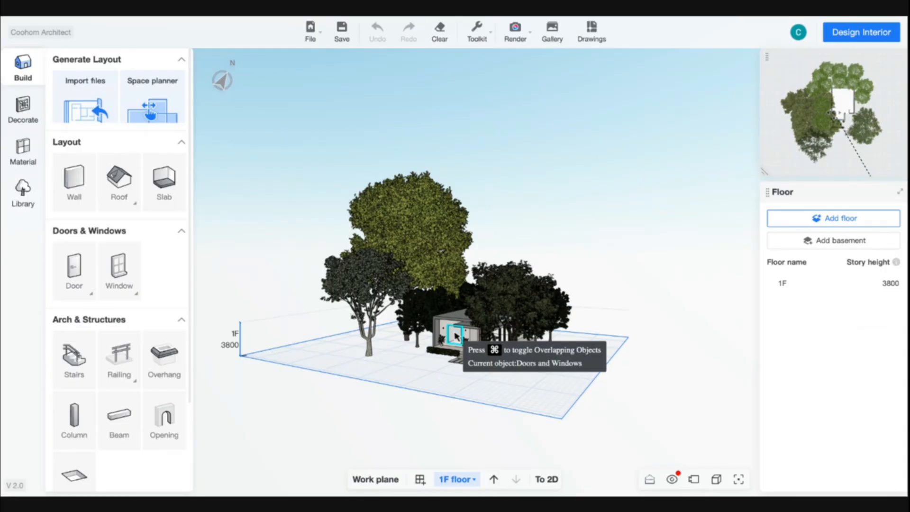
pyautogui.click(515, 30)
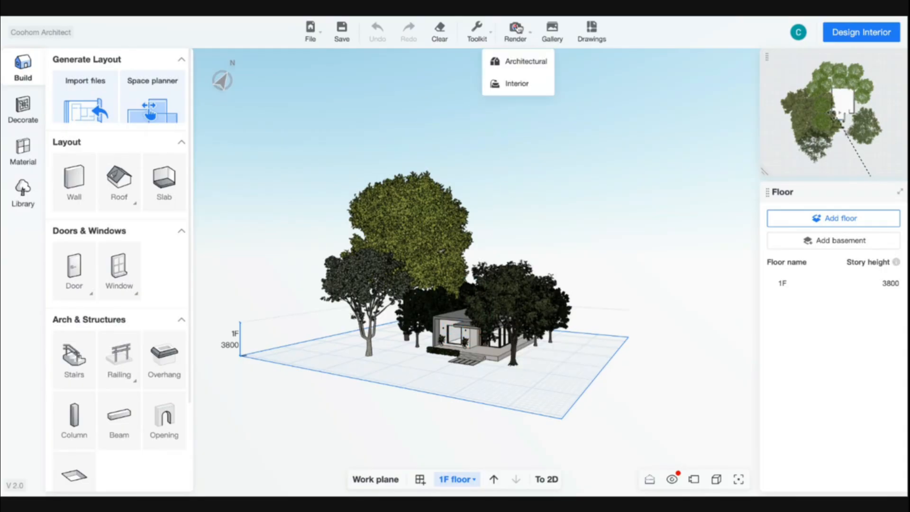
pyautogui.click(512, 70)
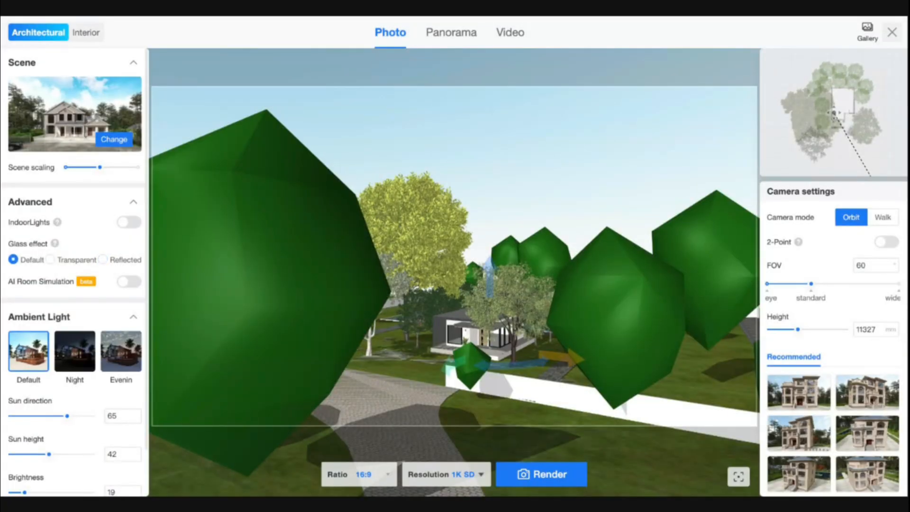
# Filter the render scenes by Blank and Natural landscape, and use the House in the forest scene.
pyautogui.click(114, 139)
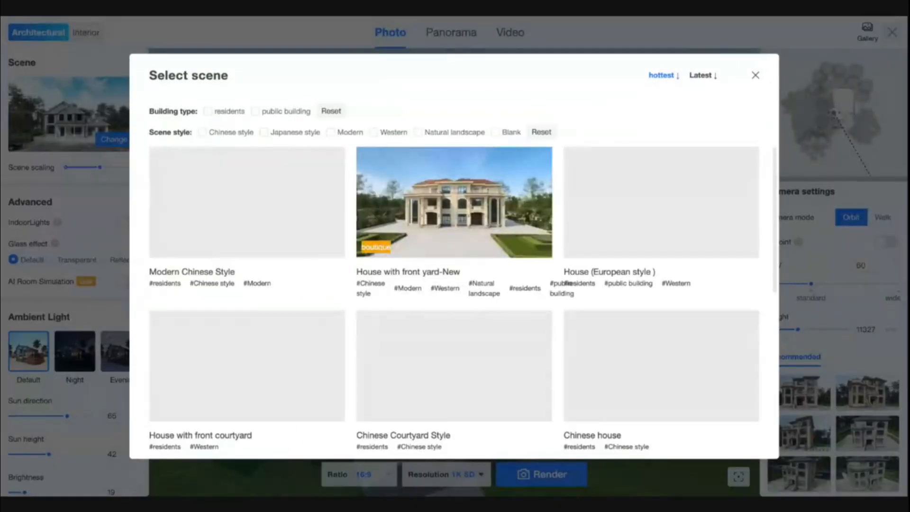
pyautogui.click(504, 134)
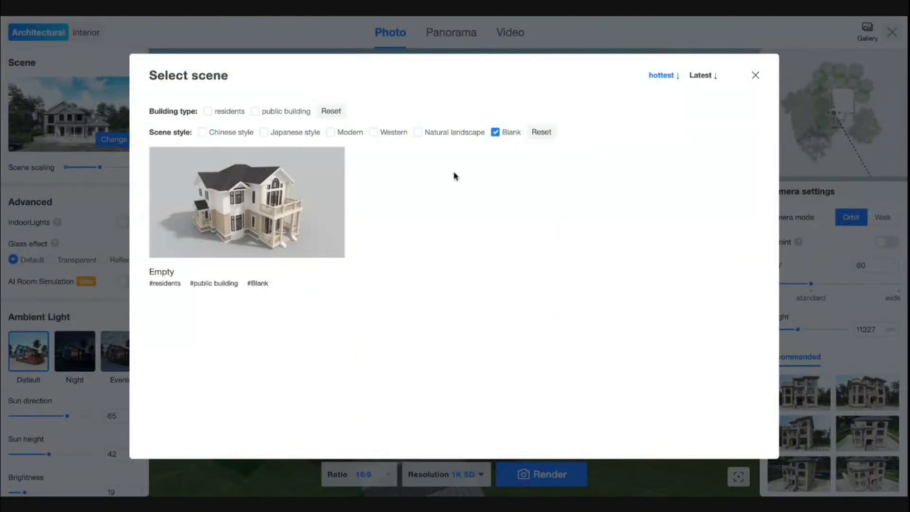
pyautogui.click(463, 133)
pyautogui.scroll(-3, 522, 221)
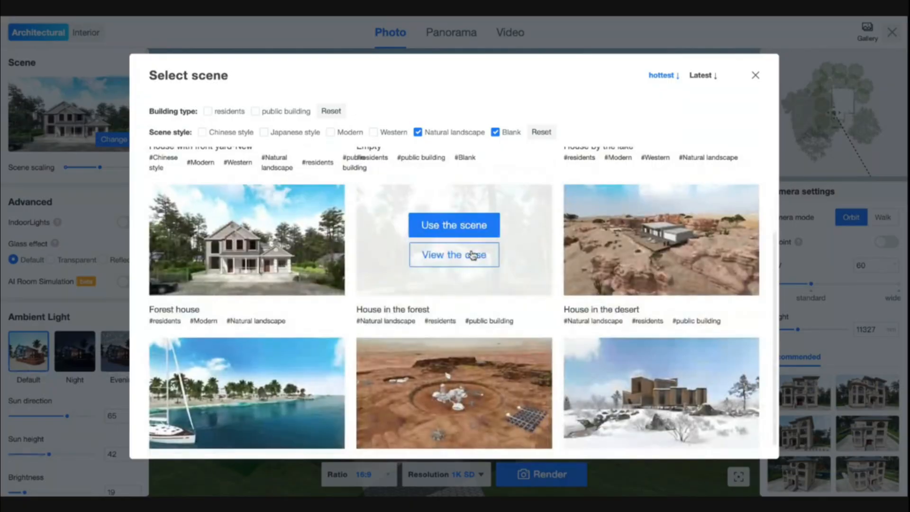
pyautogui.moveTo(513, 383)
pyautogui.scroll(-1, 513, 382)
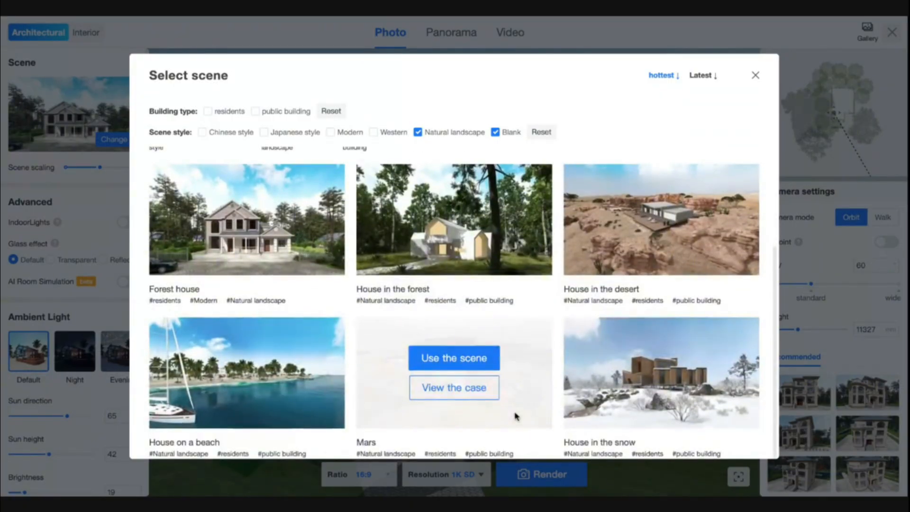
pyautogui.scroll(3, 507, 389)
pyautogui.click(474, 353)
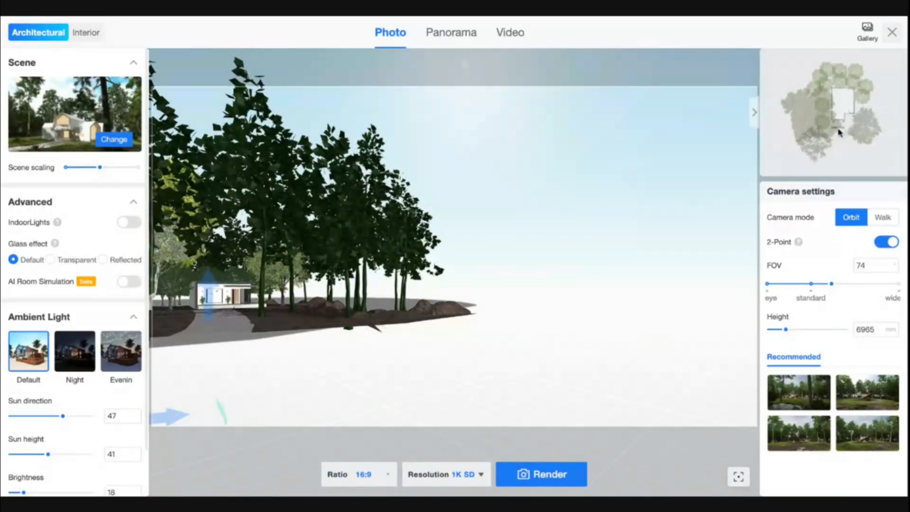
# Position the camera on the plan overview directly in front of the house, aimed at its front wall.
pyautogui.scroll(-2, 838, 133)
pyautogui.moveTo(838, 134); pyautogui.dragTo(791, 107)
pyautogui.moveTo(844, 174)
pyautogui.mouseDown()
pyautogui.moveTo(812, 149)
pyautogui.moveTo(797, 84)
pyautogui.mouseUp()
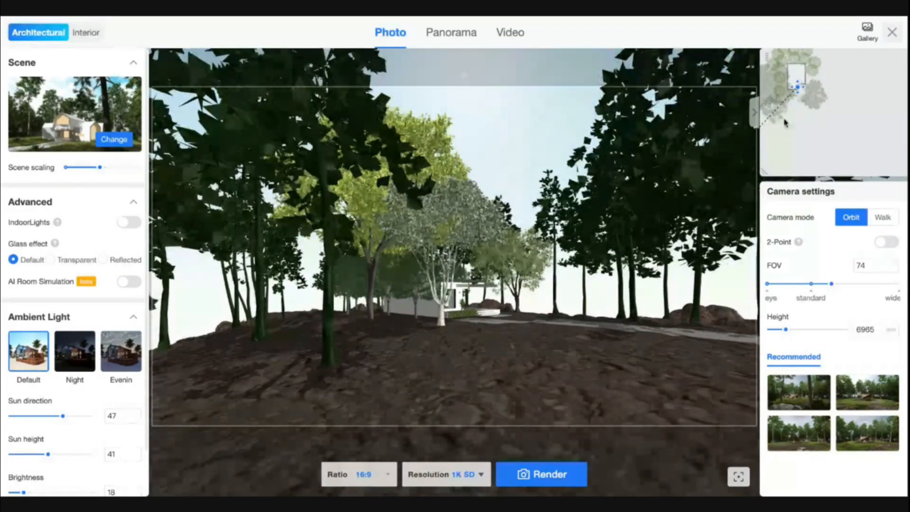
pyautogui.moveTo(809, 134); pyautogui.dragTo(876, 146)
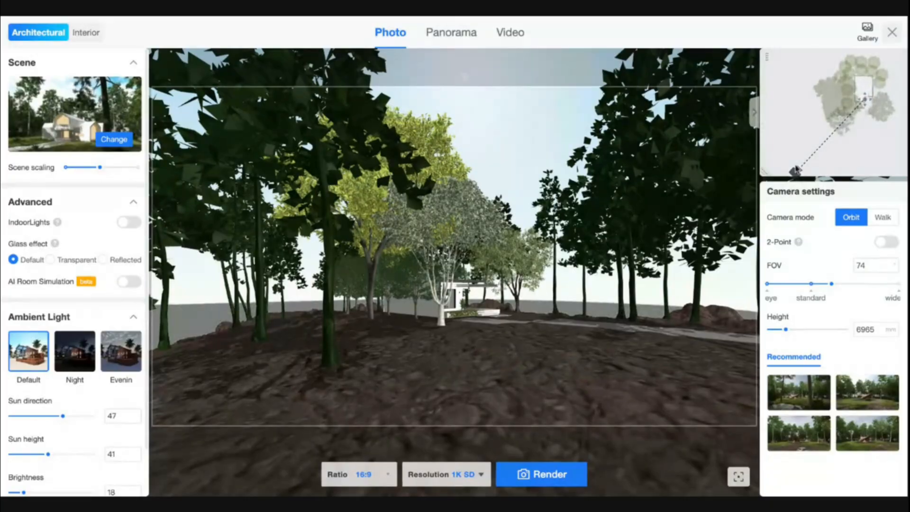
pyautogui.moveTo(820, 163); pyautogui.dragTo(876, 133)
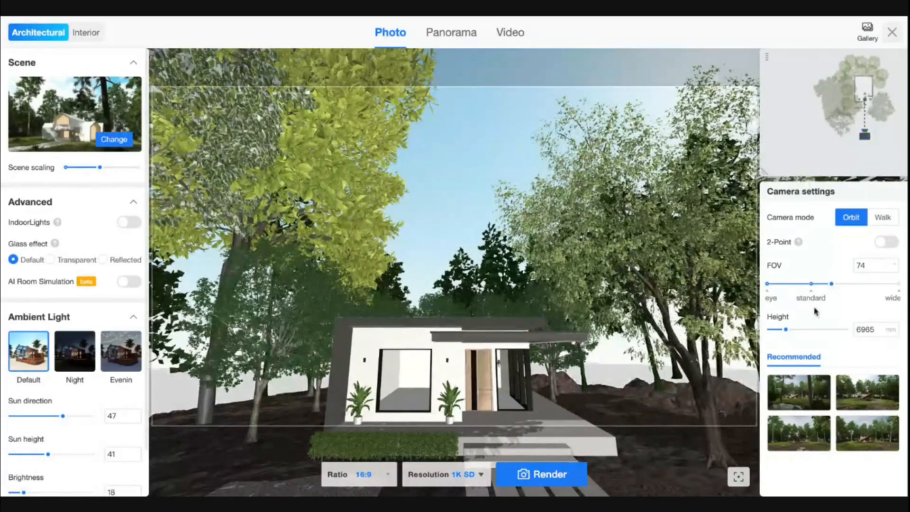
# Set the camera FOV to 40 and its height to about 3409 mm, moving it back to frame the whole house front.
pyautogui.doubleClick(861, 267)
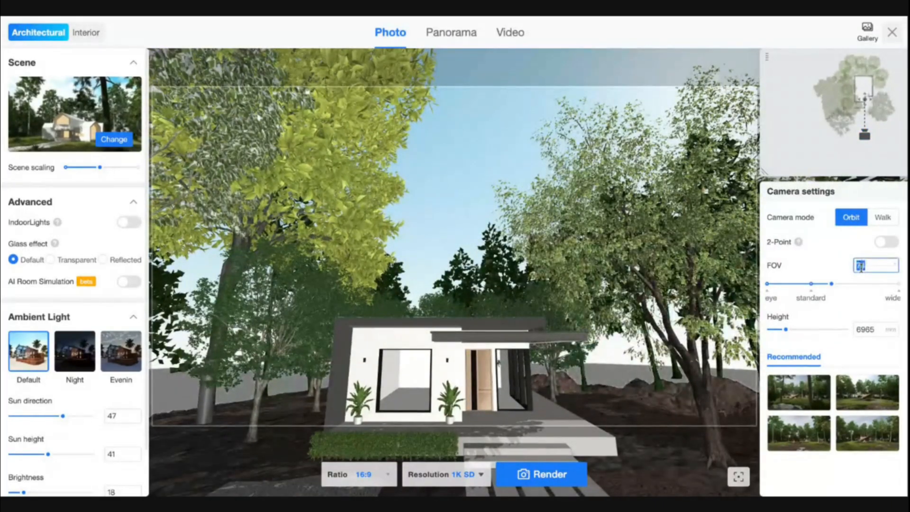
pyautogui.write('40')
pyautogui.press('Return')
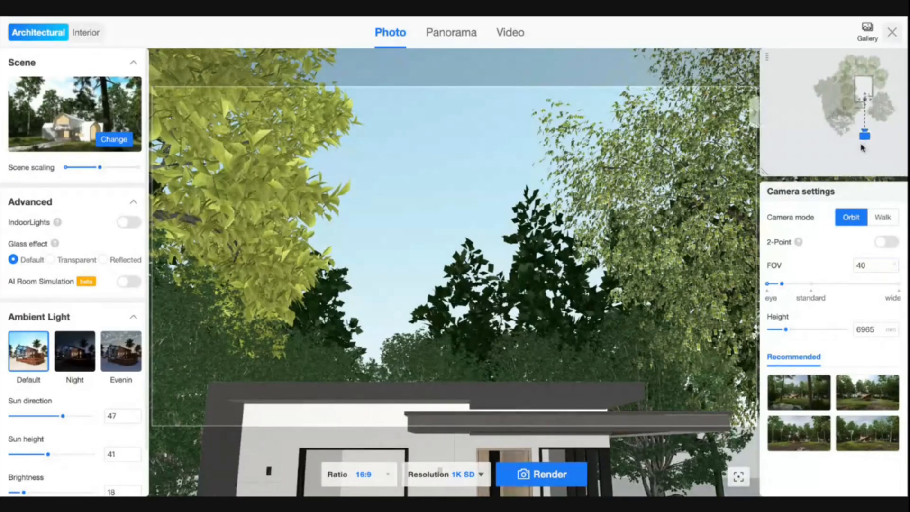
pyautogui.moveTo(861, 153); pyautogui.dragTo(865, 158)
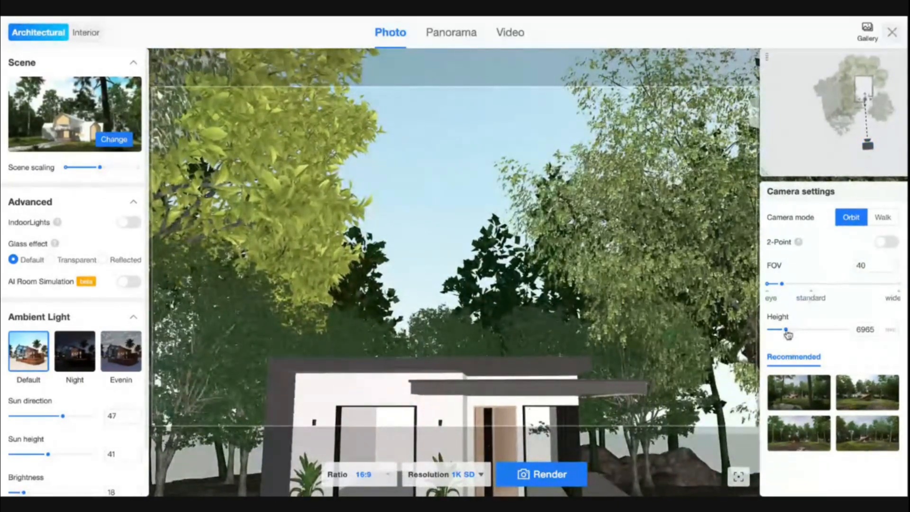
pyautogui.moveTo(786, 330); pyautogui.dragTo(777, 336)
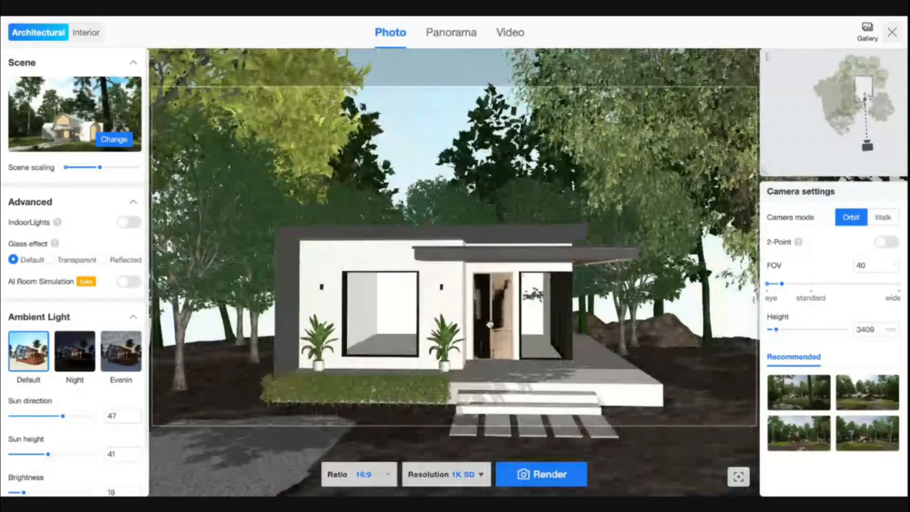
pyautogui.moveTo(490, 325); pyautogui.dragTo(502, 325)
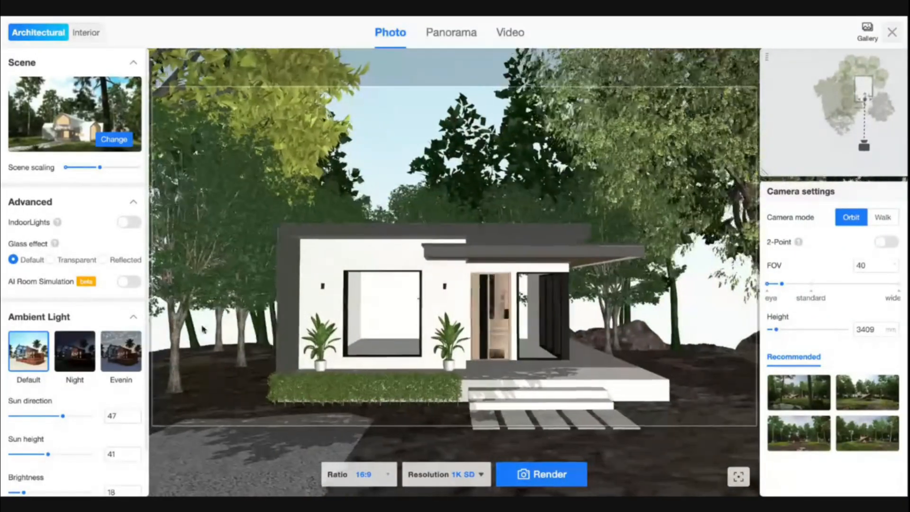
# Adjust the ambient light's sun direction to 87.
pyautogui.scroll(-1, 85, 429)
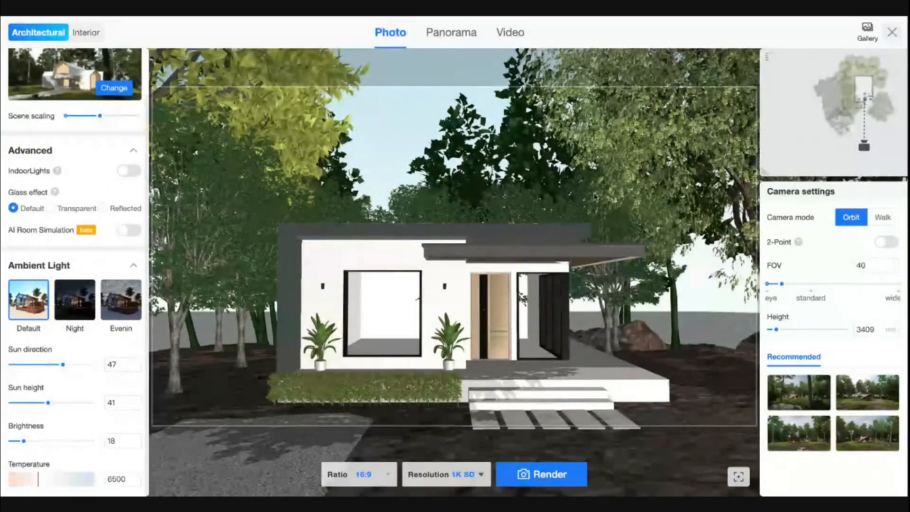
pyautogui.click(62, 364)
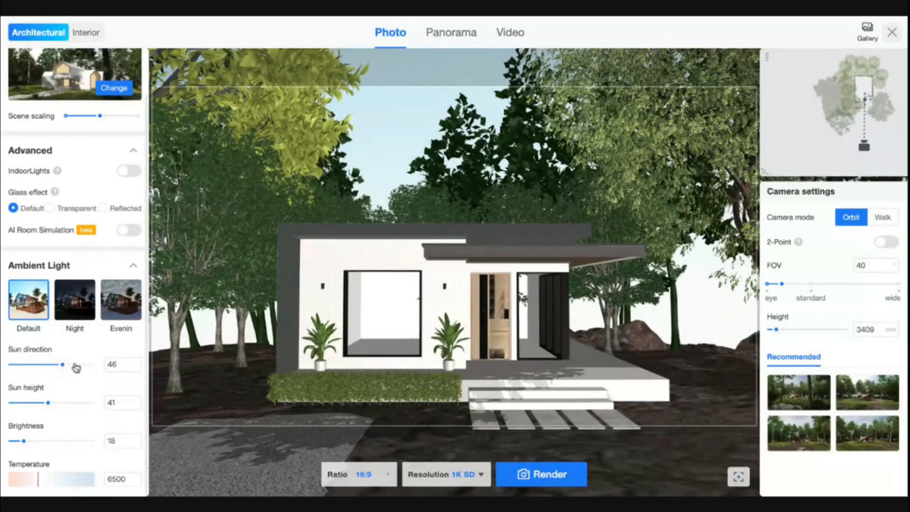
pyautogui.moveTo(62, 365)
pyautogui.mouseDown()
pyautogui.moveTo(2, 370)
pyautogui.moveTo(54, 365)
pyautogui.mouseUp()
pyautogui.moveTo(59, 363); pyautogui.dragTo(72, 362)
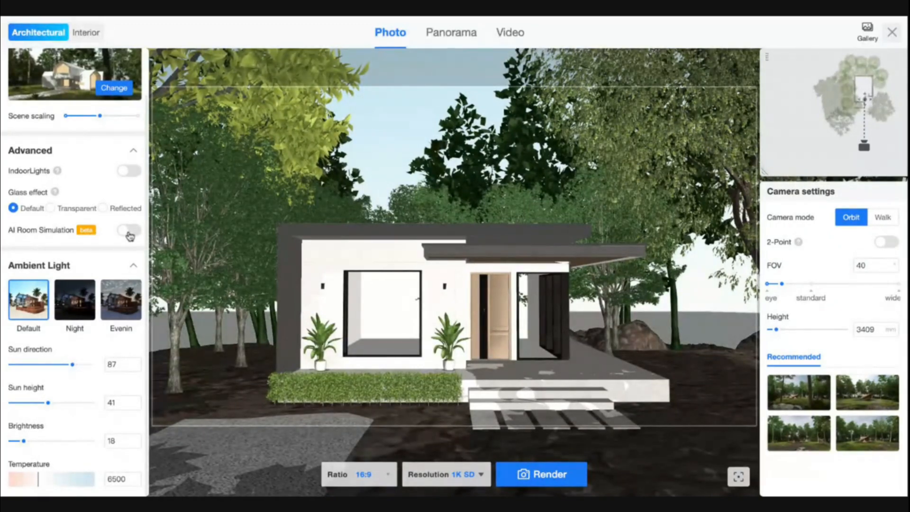
# Enable AI Room Simulation and try the Modern Chinese Style render scene.
pyautogui.click(128, 232)
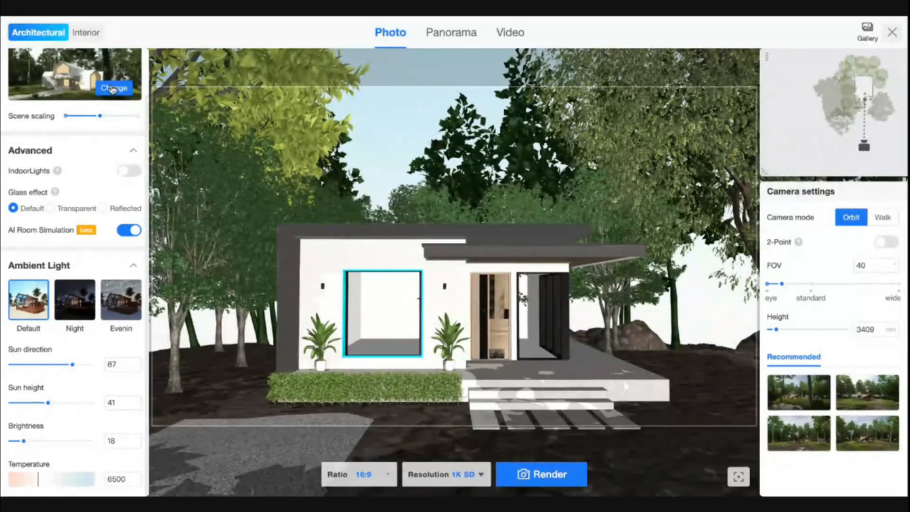
pyautogui.click(127, 96)
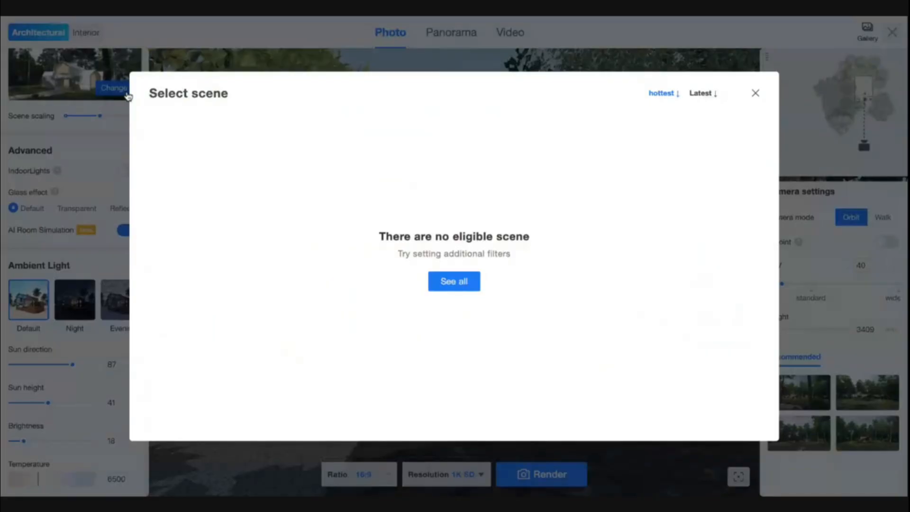
pyautogui.moveTo(250, 193)
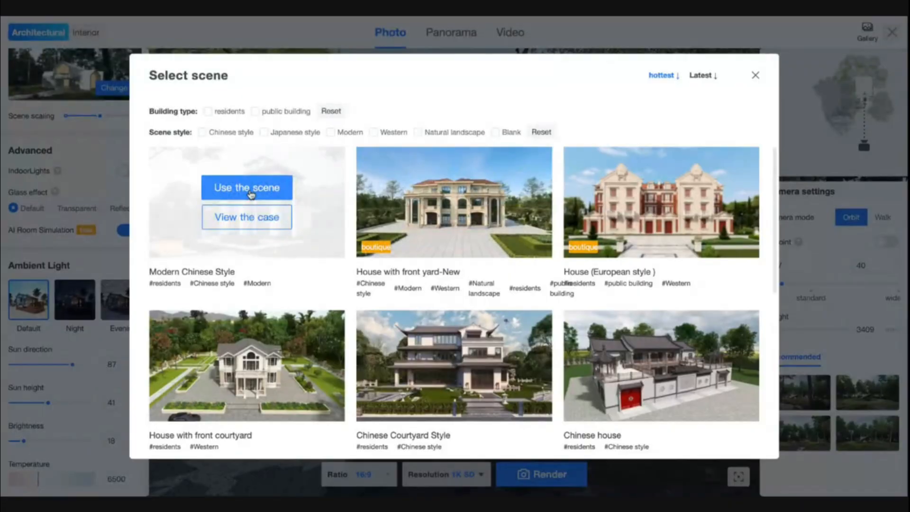
pyautogui.click(250, 193)
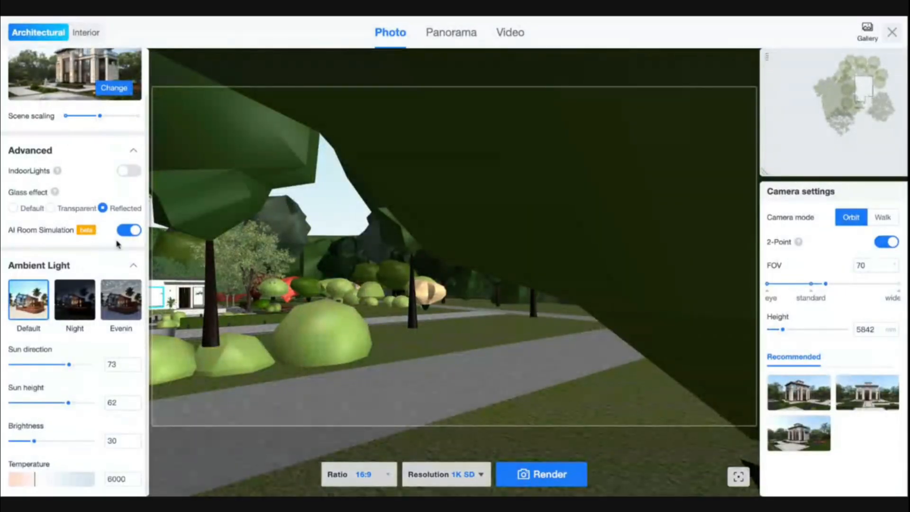
pyautogui.click(130, 231)
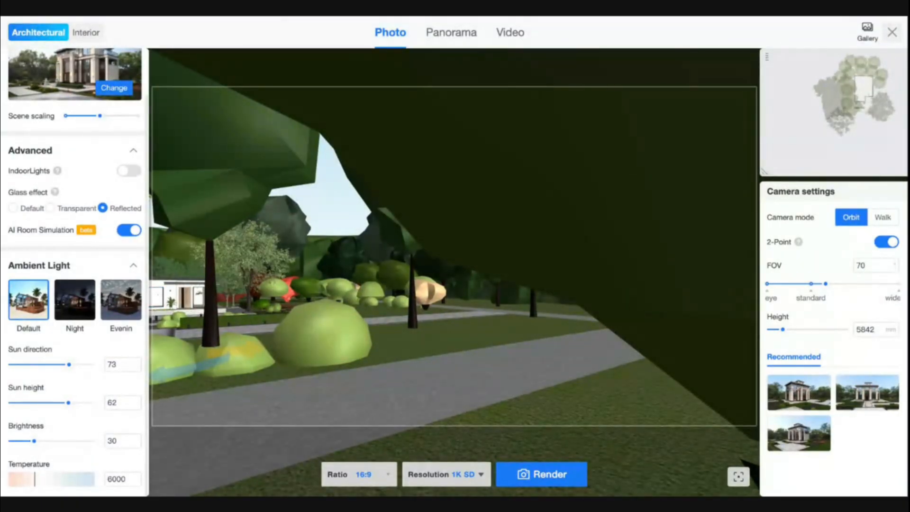
# Filter the render scenes by Natural landscape and use the House in the forest scene.
pyautogui.click(112, 89)
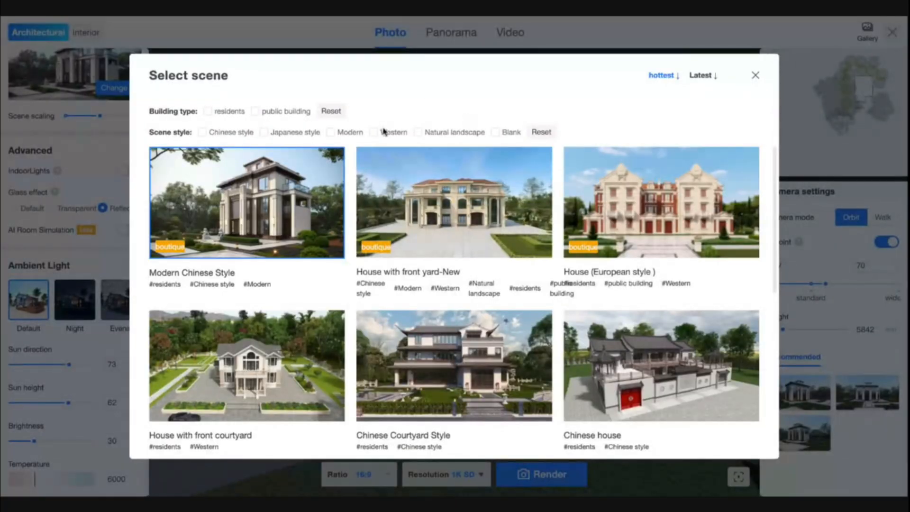
pyautogui.click(464, 135)
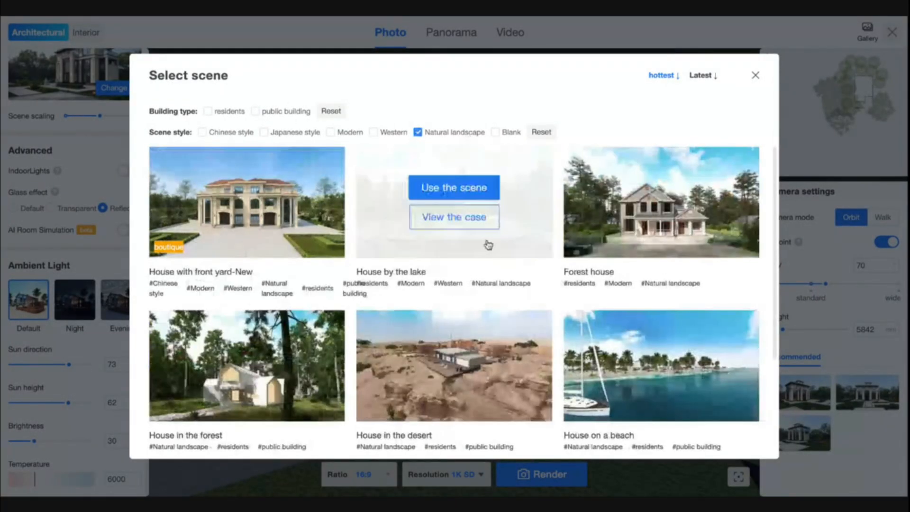
pyautogui.scroll(-1, 481, 209)
pyautogui.scroll(1, 482, 201)
pyautogui.scroll(-3, 482, 201)
pyautogui.click(243, 206)
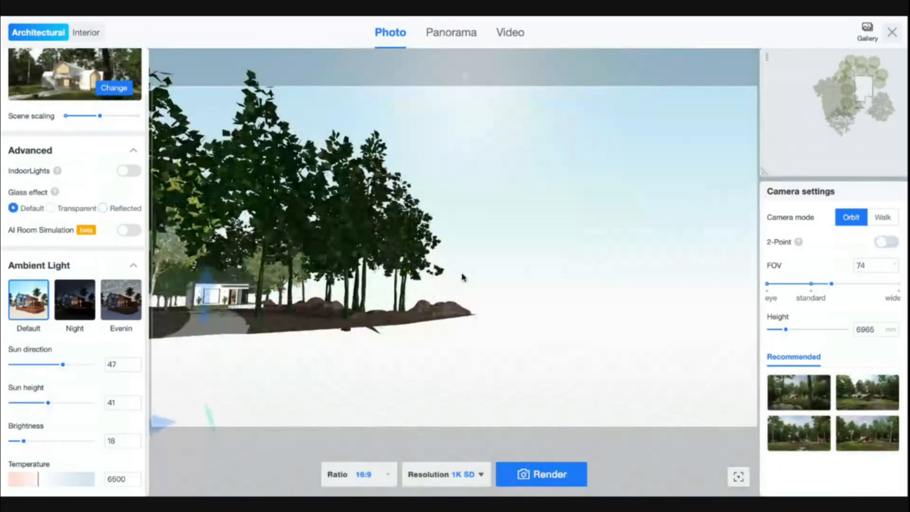
# Aim the camera at the house on the plan overview and place the camera in front of its front side.
pyautogui.scroll(-4, 835, 117)
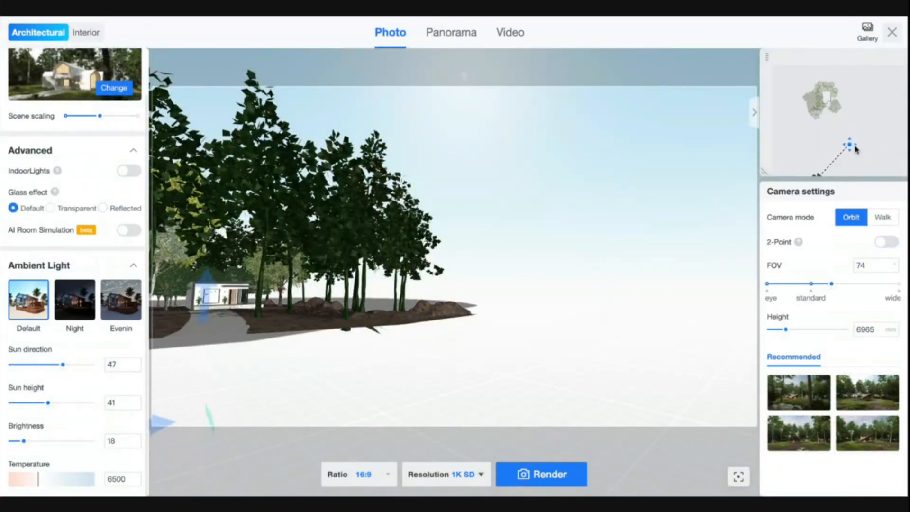
pyautogui.click(835, 108)
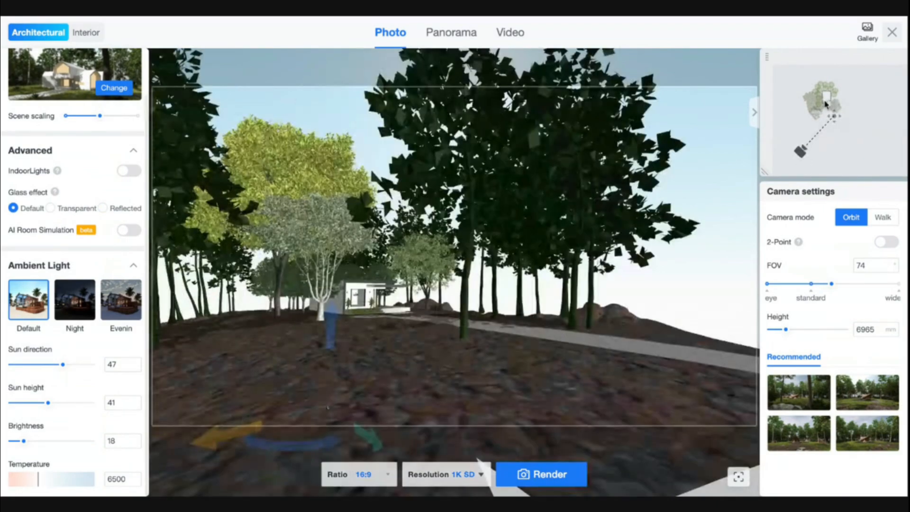
pyautogui.click(828, 99)
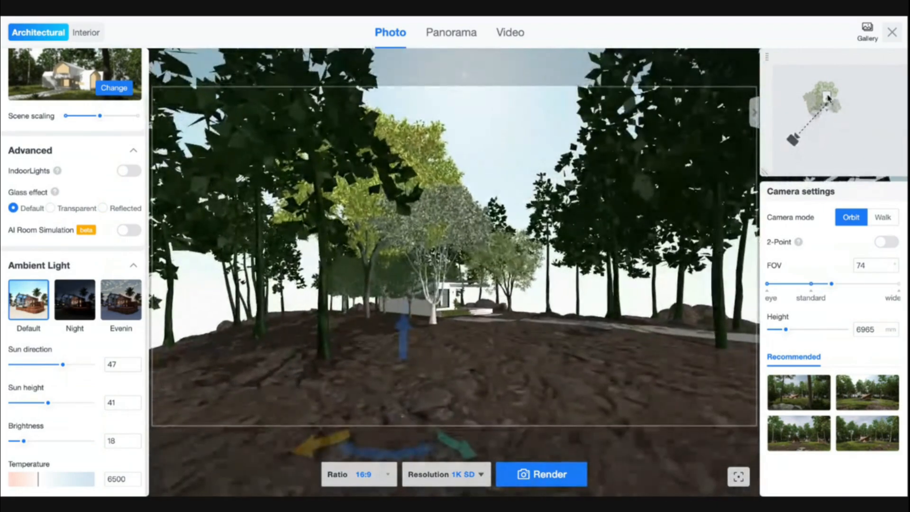
pyautogui.moveTo(793, 139); pyautogui.dragTo(837, 127)
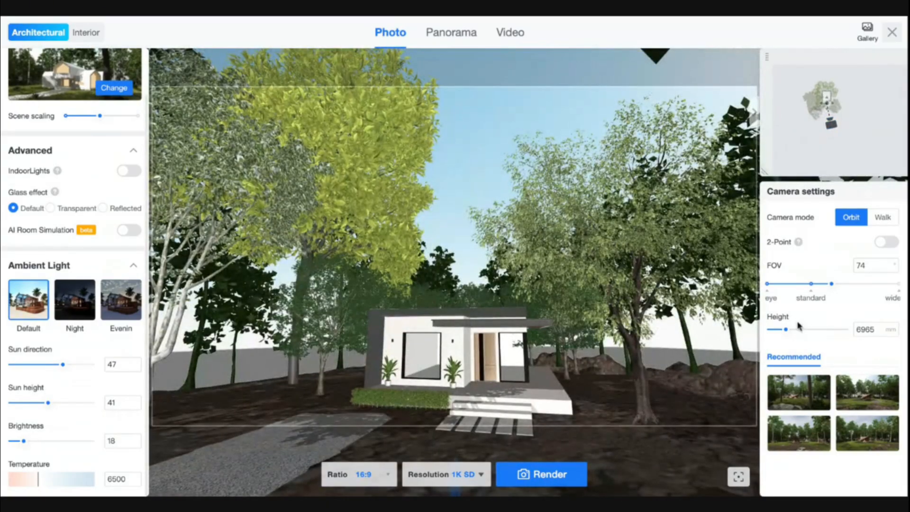
# Bring the camera closer and almost square to the house front, lowering it to a height of about 4835 mm.
pyautogui.scroll(-3, 651, 377)
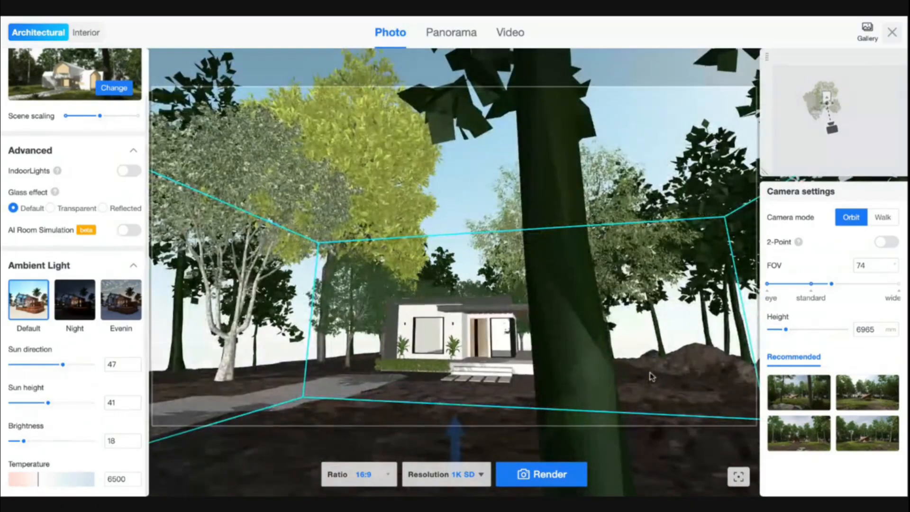
pyautogui.scroll(3, 590, 366)
pyautogui.moveTo(590, 367); pyautogui.dragTo(590, 337, button='right')
pyautogui.click(887, 241)
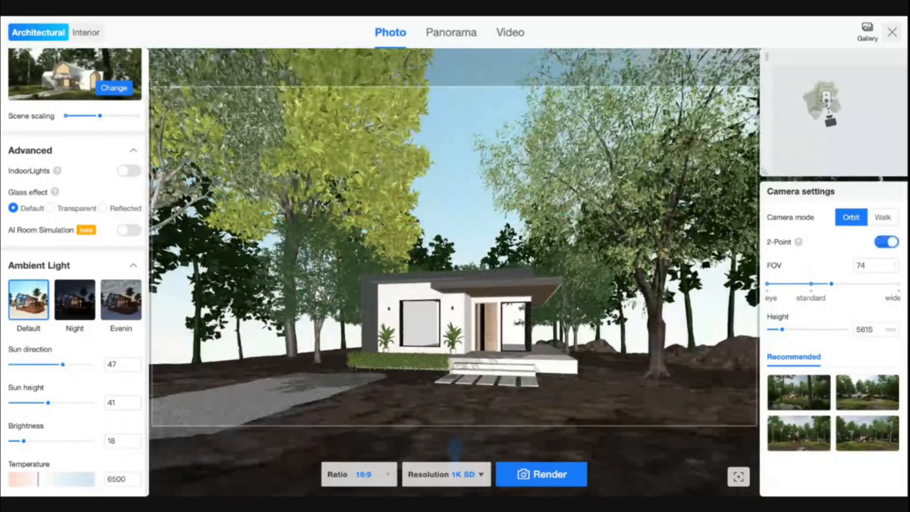
pyautogui.moveTo(589, 317); pyautogui.dragTo(611, 318)
pyautogui.moveTo(612, 318); pyautogui.dragTo(577, 299, button='right')
pyautogui.scroll(3, 578, 298)
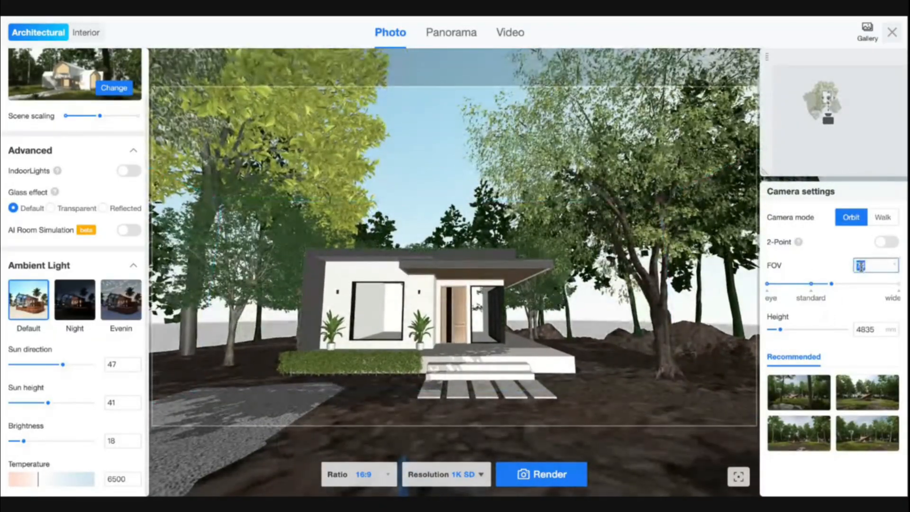
# Set the camera FOV to 35 and move it back to frame the whole house front.
pyautogui.click(861, 267)
pyautogui.write('35')
pyautogui.press('Return')
pyautogui.scroll(-5, 584, 327)
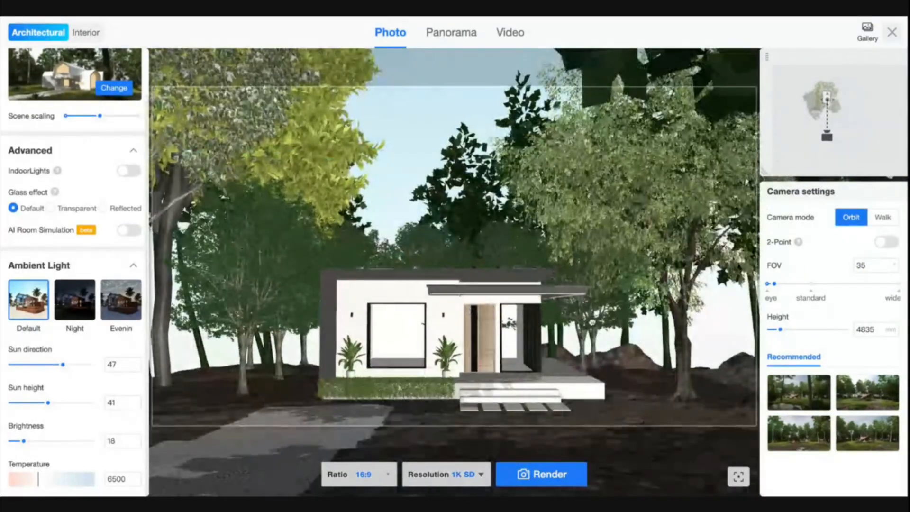
pyautogui.moveTo(591, 323); pyautogui.dragTo(583, 321)
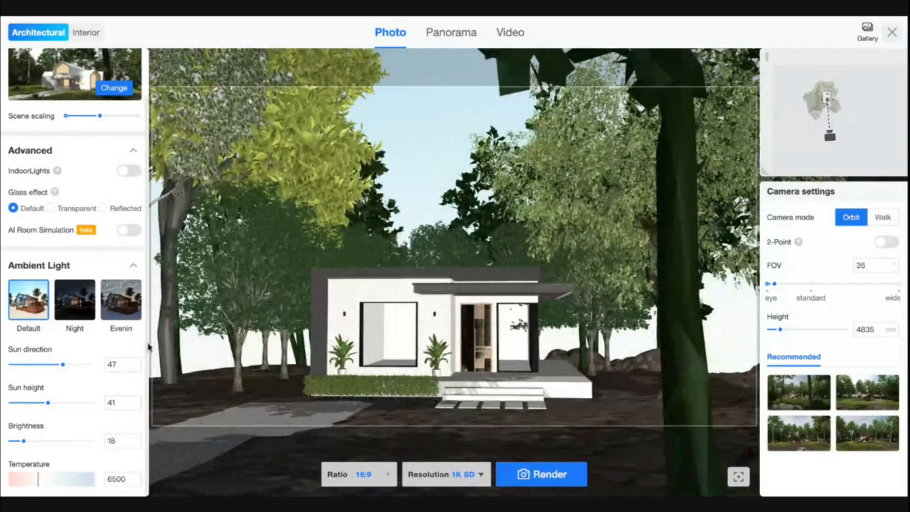
# Try sun directions of -51 and -141 with the sun height at 0 and 89 to compare the shadows.
pyautogui.moveTo(67, 365); pyautogui.dragTo(38, 370)
pyautogui.moveTo(232, 339); pyautogui.dragTo(364, 342)
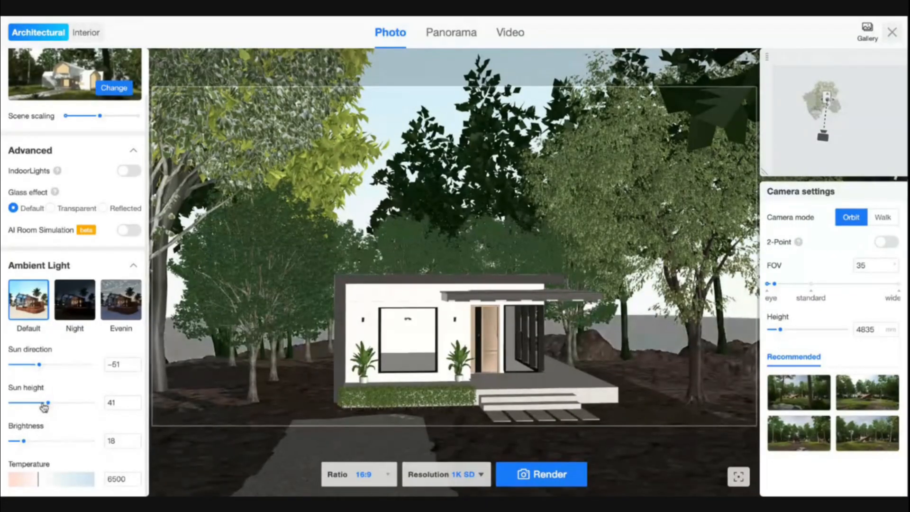
pyautogui.moveTo(44, 406); pyautogui.dragTo(3, 418)
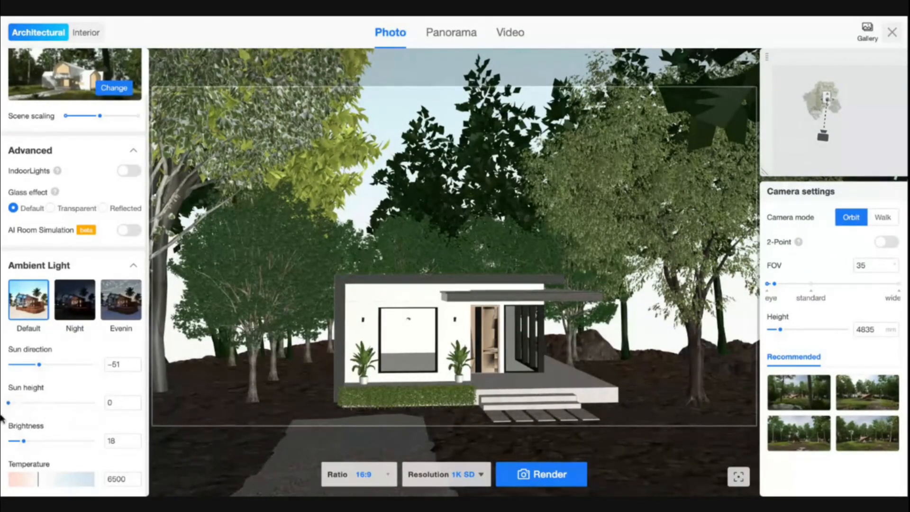
pyautogui.click(96, 414)
pyautogui.moveTo(40, 364); pyautogui.dragTo(11, 373)
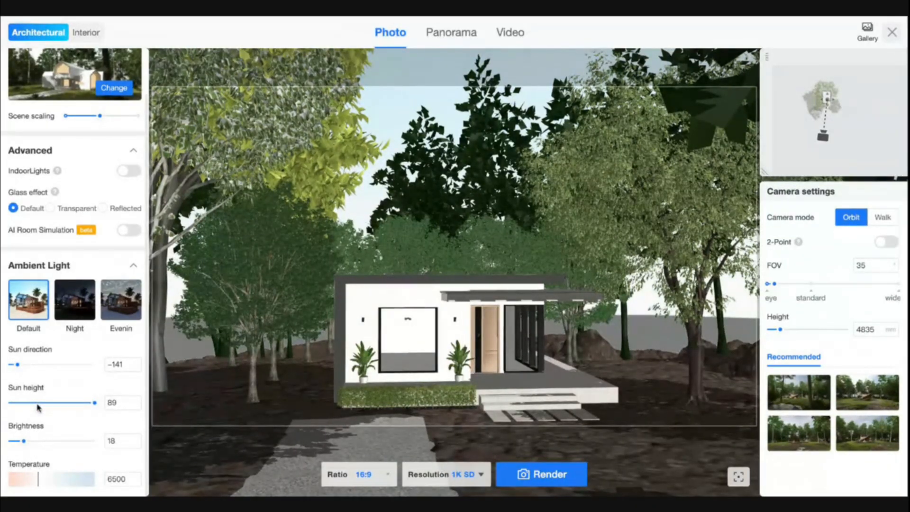
pyautogui.moveTo(38, 407); pyautogui.dragTo(9, 406)
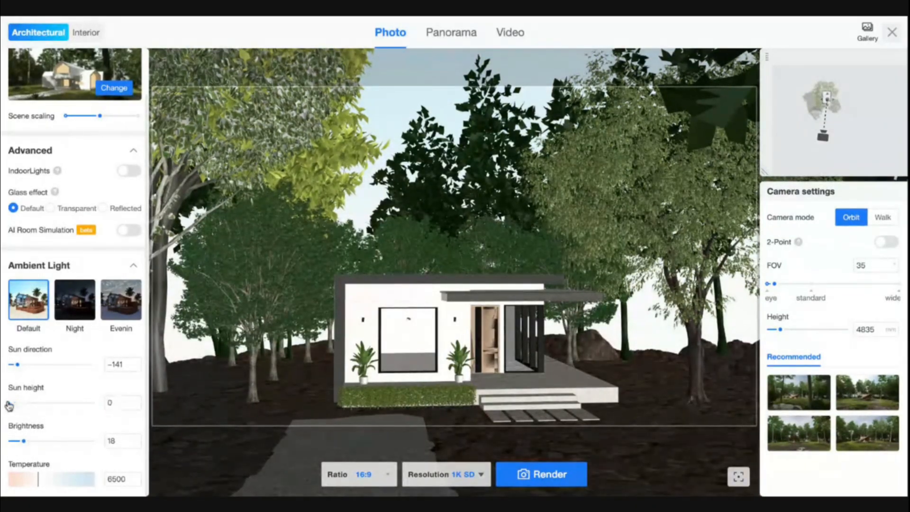
# Set the ambient light's sun height to 31 and its sun direction to 90.
pyautogui.moveTo(17, 367); pyautogui.dragTo(54, 368)
pyautogui.moveTo(10, 403); pyautogui.dragTo(38, 405)
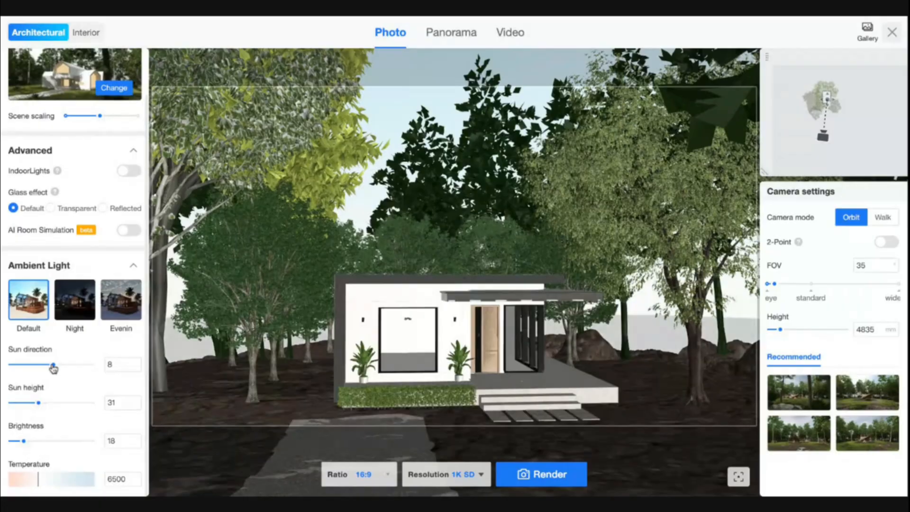
pyautogui.moveTo(55, 368); pyautogui.dragTo(31, 378)
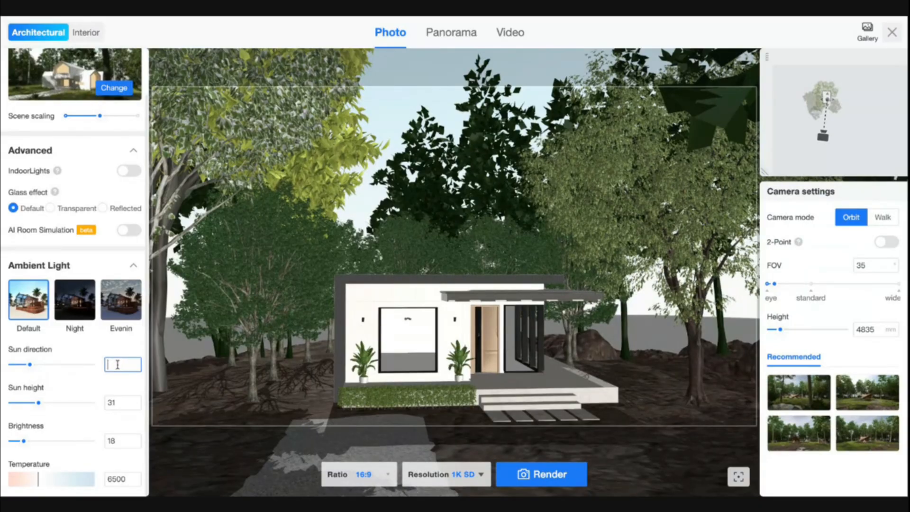
pyautogui.write('90')
pyautogui.press('Return')
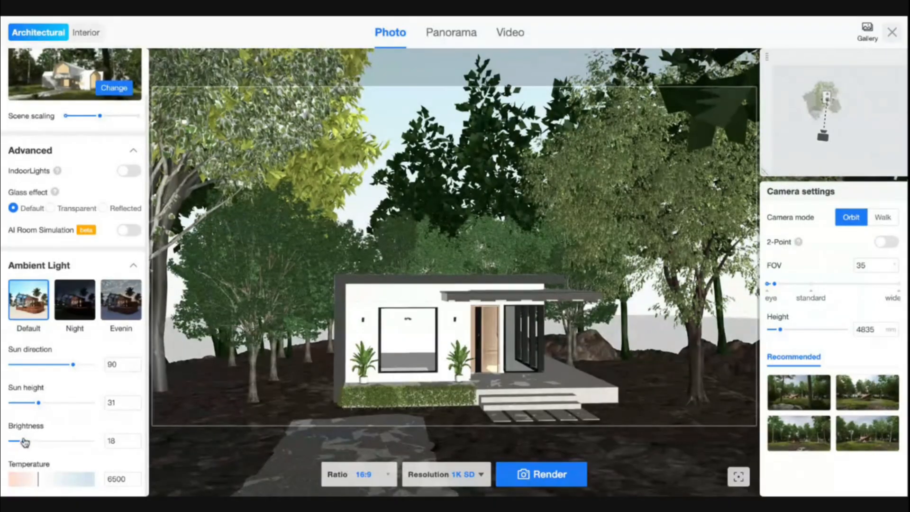
# Set the ambient light's brightness to 22 with a slightly warmer temperature, and enable AI Room Simulation.
pyautogui.moveTo(25, 443); pyautogui.dragTo(29, 443)
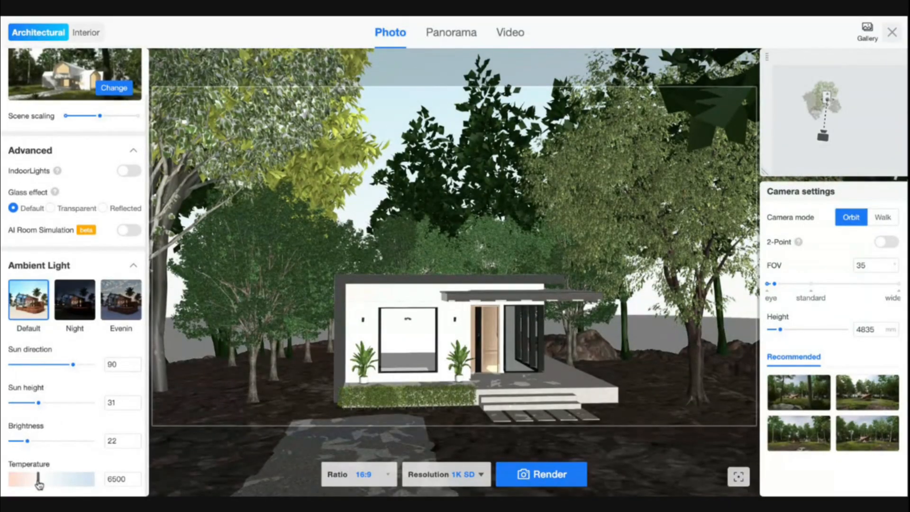
pyautogui.moveTo(38, 482); pyautogui.dragTo(36, 482)
pyautogui.scroll(1, 94, 230)
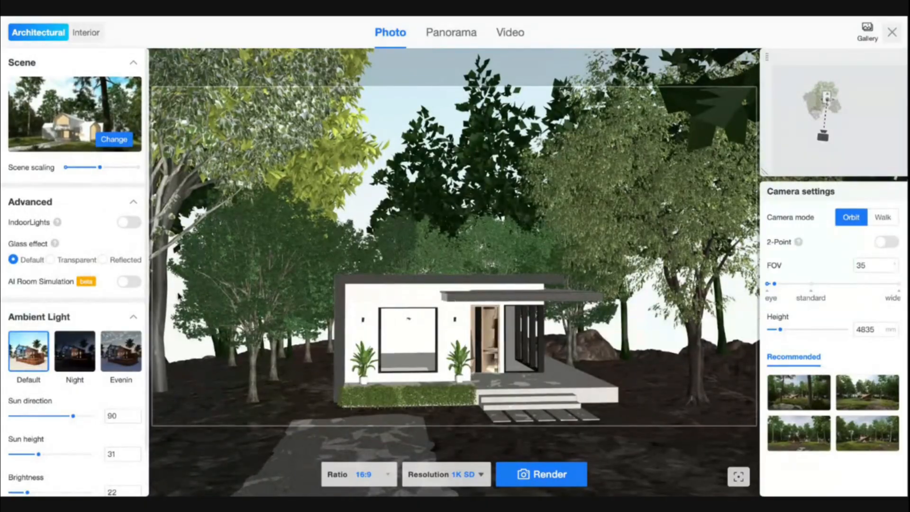
pyautogui.click(133, 285)
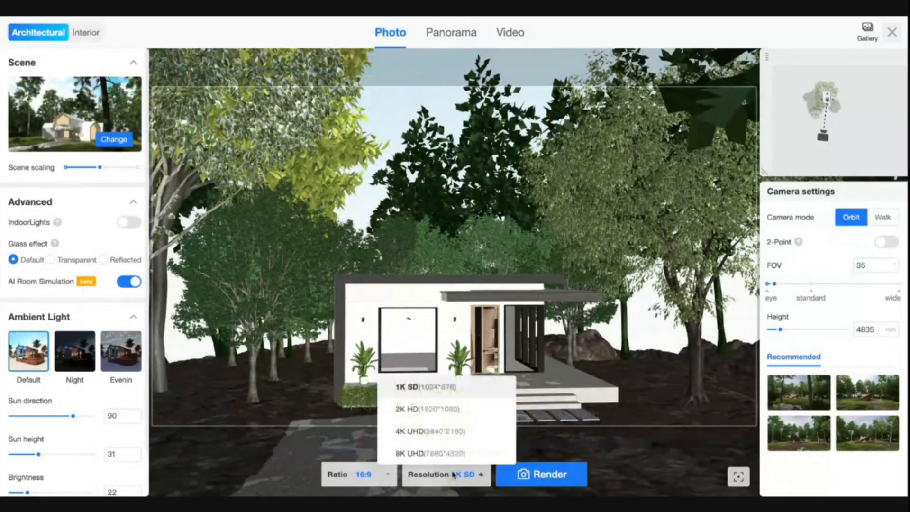
# Square the camera to the house front and lower its height to about 3182 mm.
pyautogui.moveTo(635, 399); pyautogui.dragTo(624, 398)
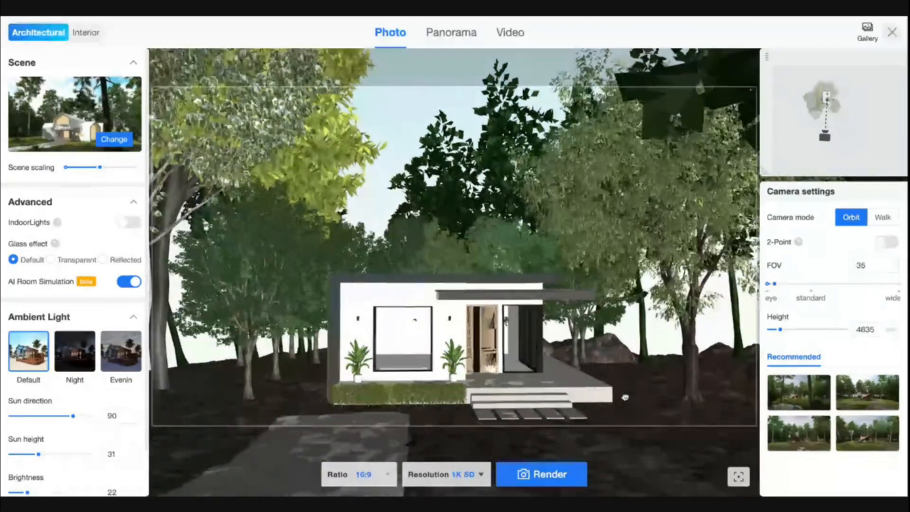
pyautogui.moveTo(626, 399); pyautogui.dragTo(619, 394, button='right')
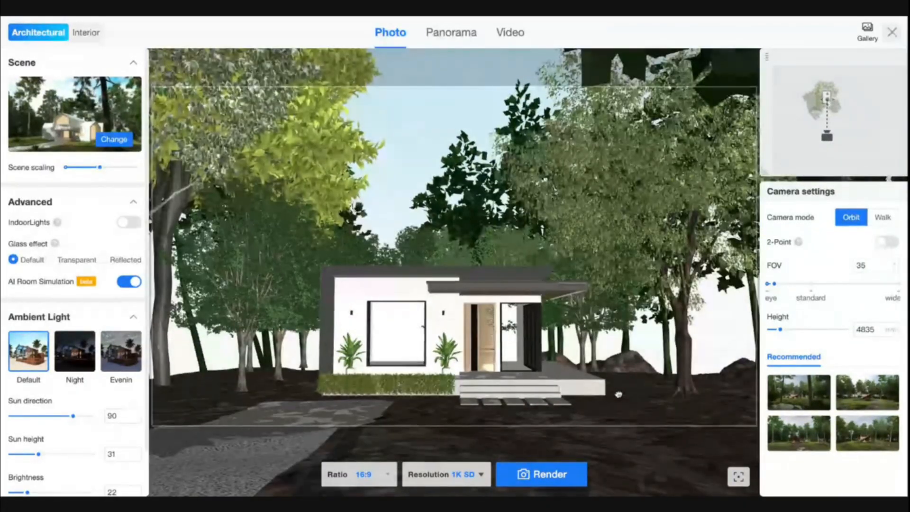
pyautogui.scroll(3, 618, 393)
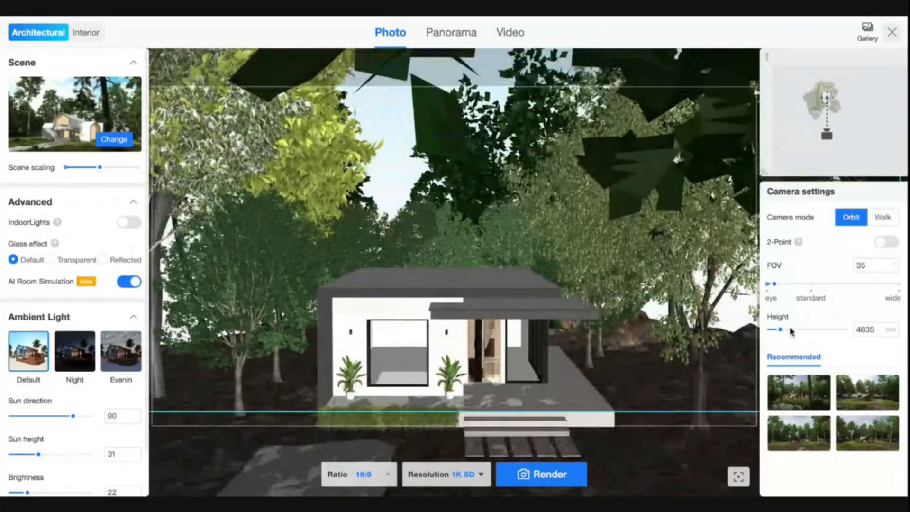
pyautogui.moveTo(780, 329); pyautogui.dragTo(776, 331)
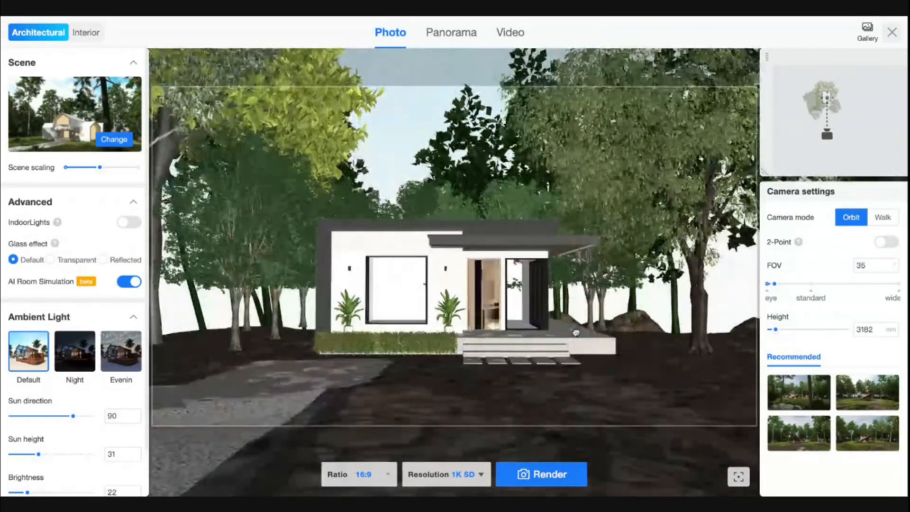
# Move the camera closer so the house front fills more of the frame, and start the 1K SD photo render.
pyautogui.scroll(5, 576, 333)
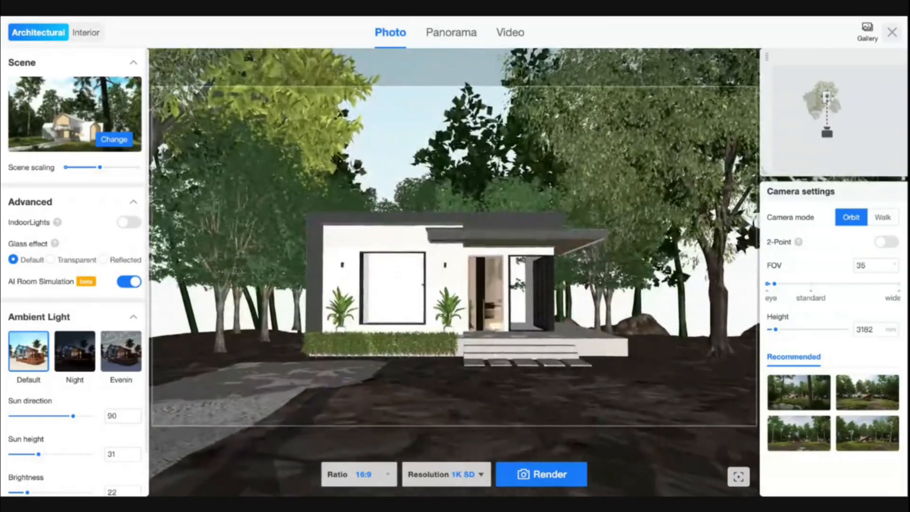
pyautogui.scroll(5, 578, 313)
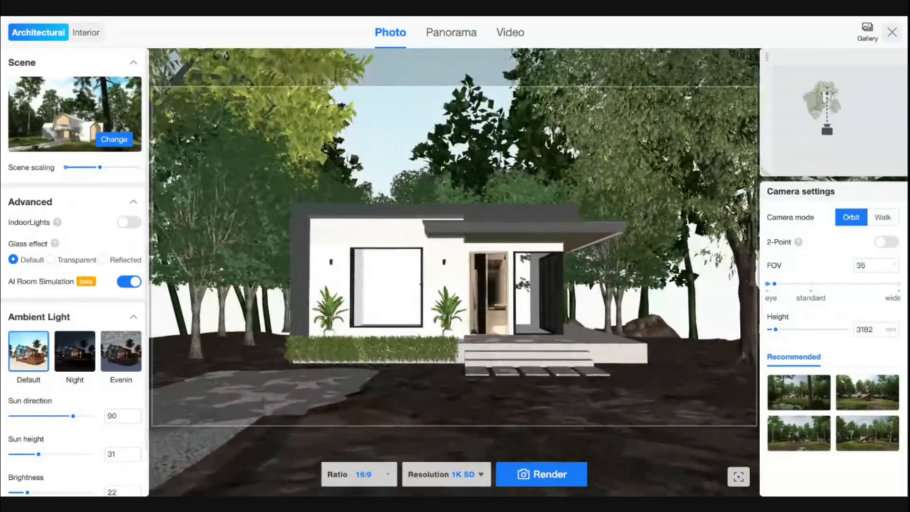
pyautogui.scroll(1, 730, 204)
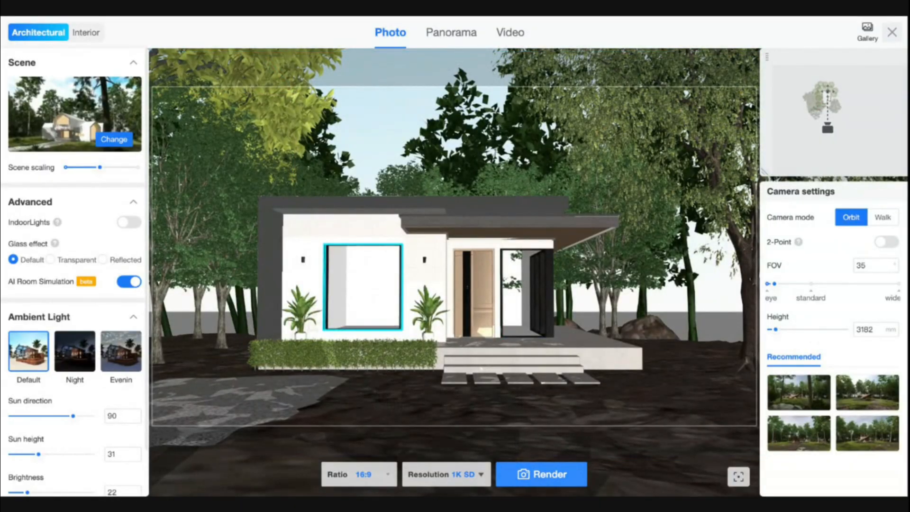
pyautogui.click(541, 474)
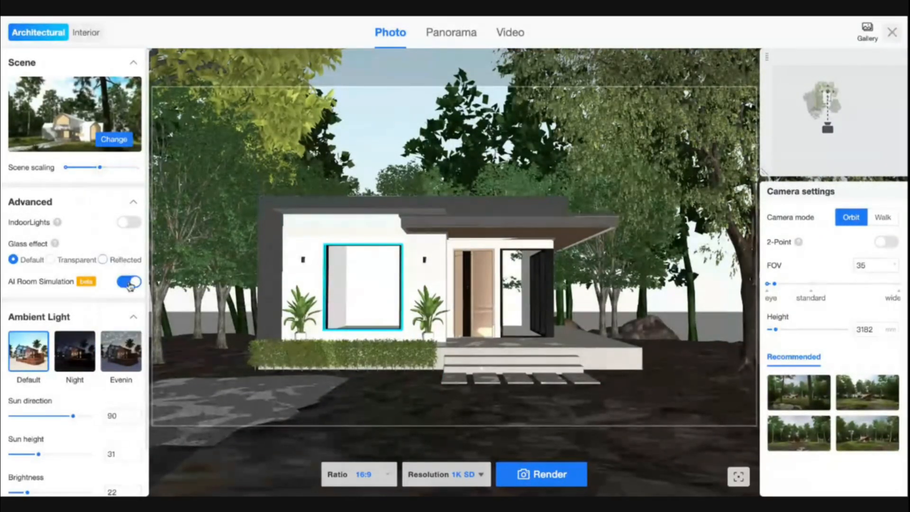
# Check the single-window EXR indoor simulation settings for the large front window and the glass door beside the entrance.
pyautogui.click(357, 279)
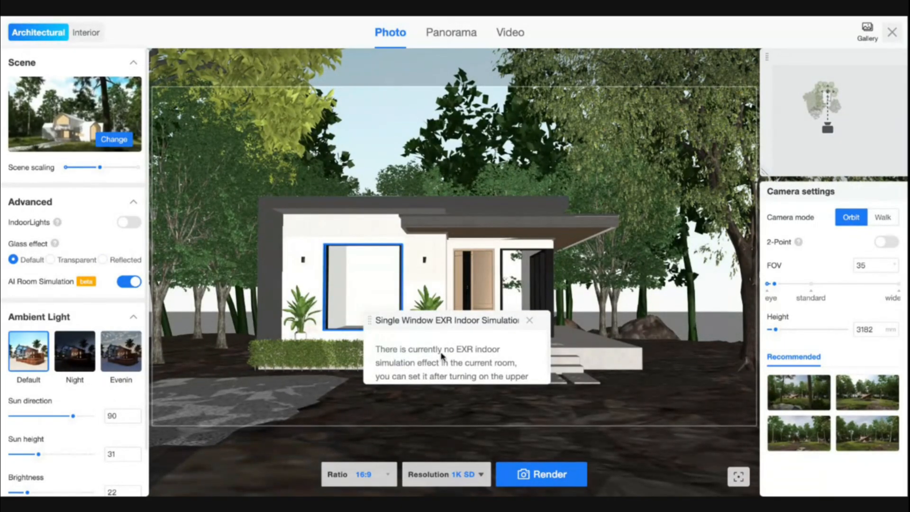
pyautogui.click(516, 267)
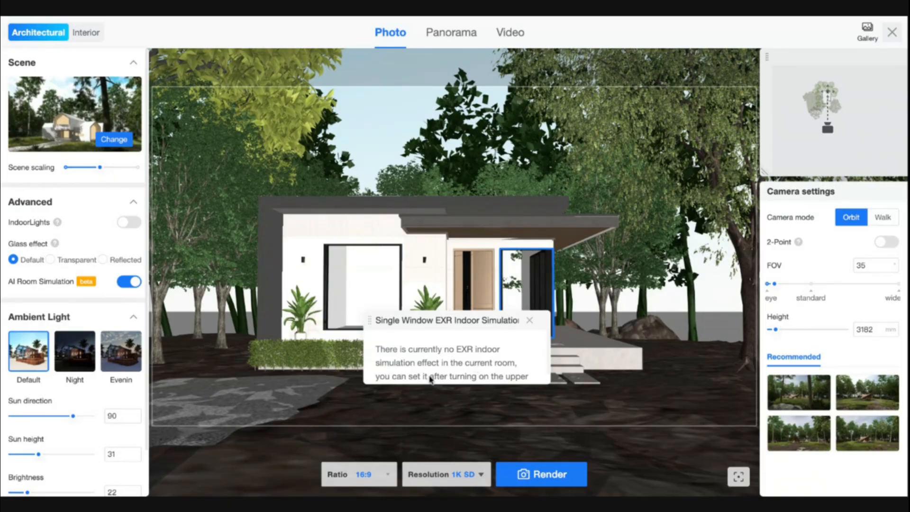
pyautogui.scroll(-1, 472, 361)
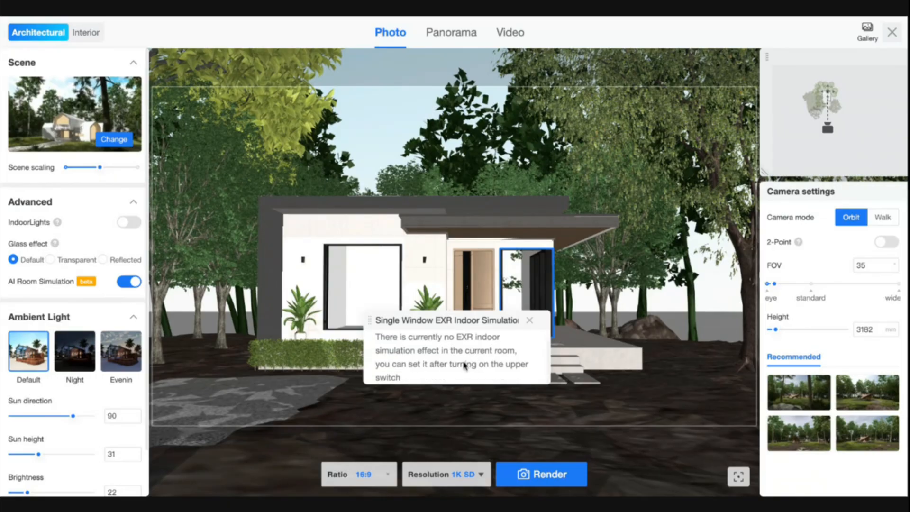
pyautogui.scroll(1, 465, 365)
pyautogui.scroll(-1, 465, 366)
pyautogui.scroll(1, 455, 360)
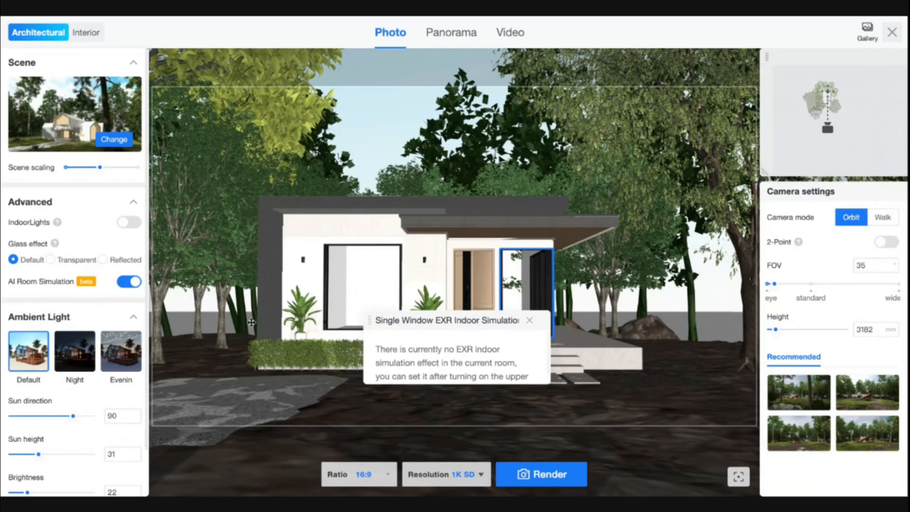
# Toggle AI Room Simulation off and on, recheck the large front window's indoor simulation settings, and leave AI Room Simulation disabled.
pyautogui.click(130, 284)
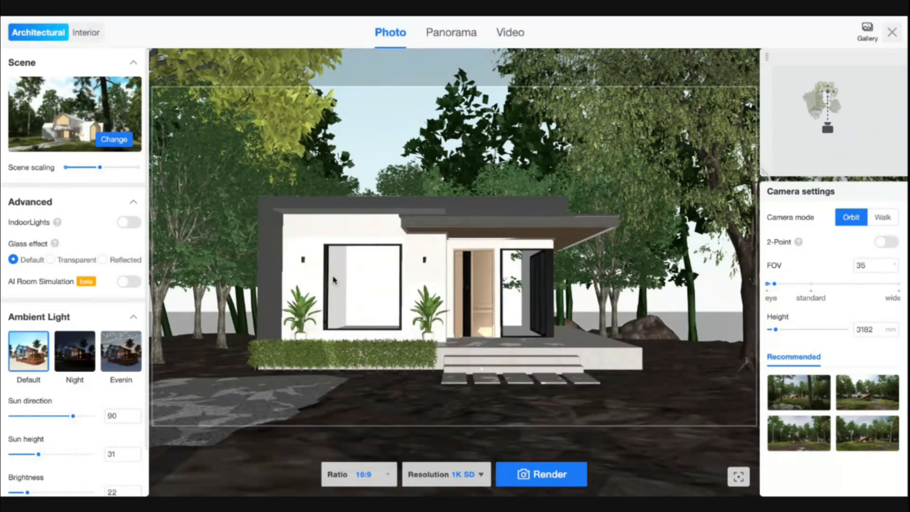
pyautogui.click(129, 281)
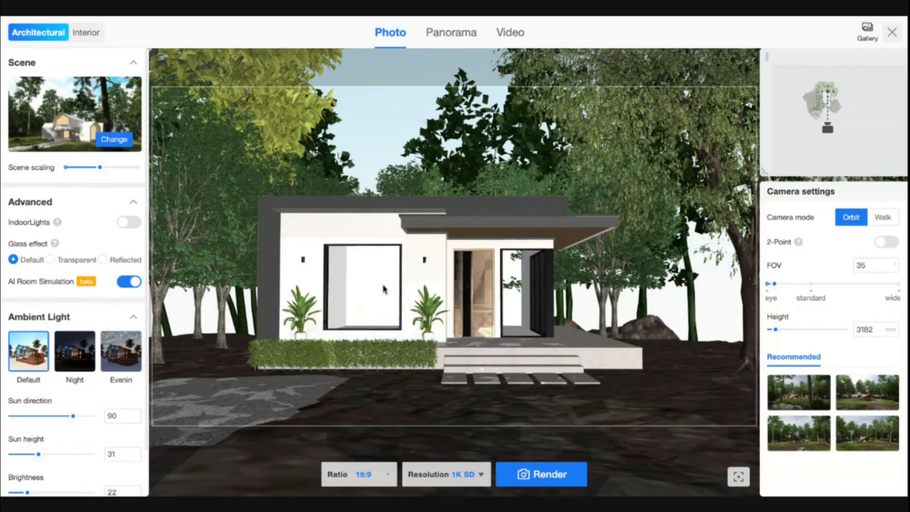
pyautogui.click(384, 290)
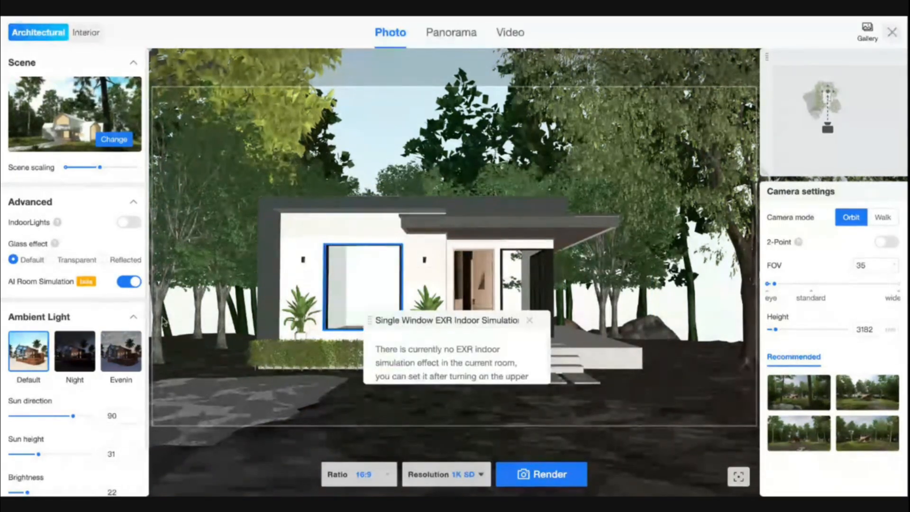
pyautogui.click(127, 283)
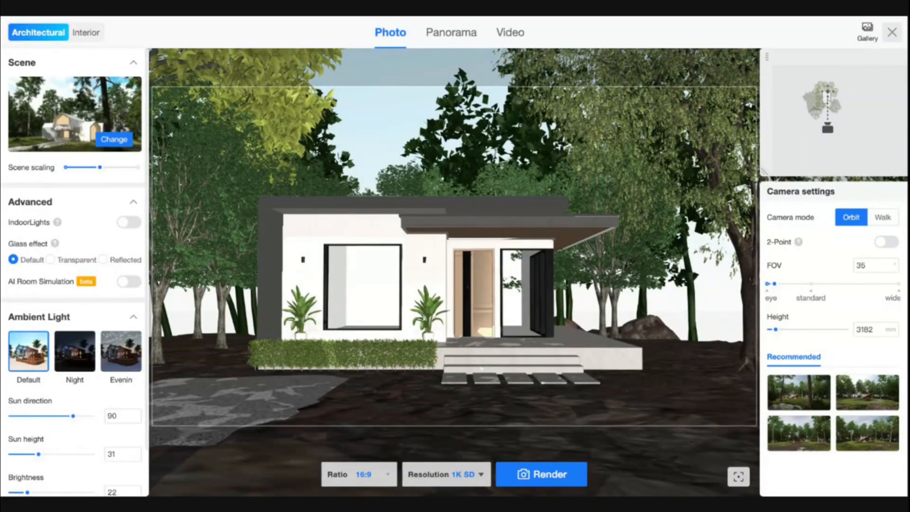
# Leave the render setup and switch the house model to the 2D floor plan at the entrance corner.
pyautogui.click(892, 32)
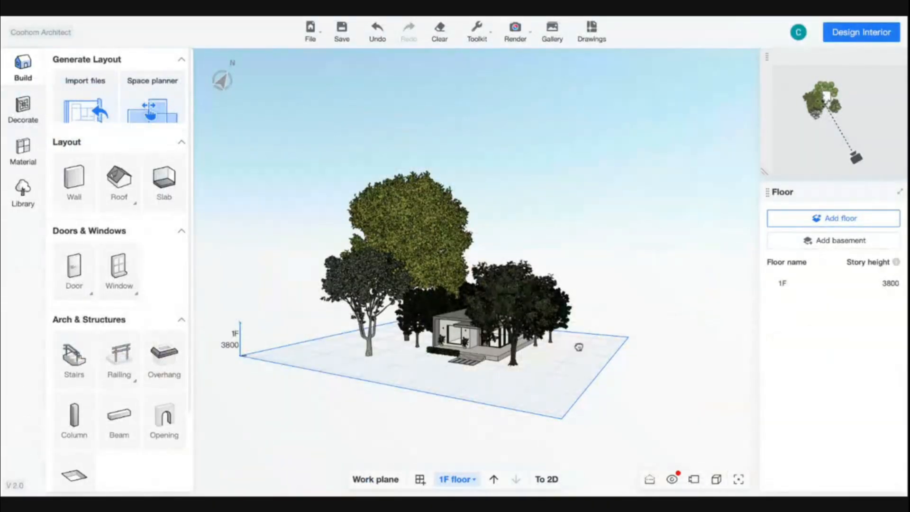
pyautogui.moveTo(578, 346); pyautogui.dragTo(481, 379)
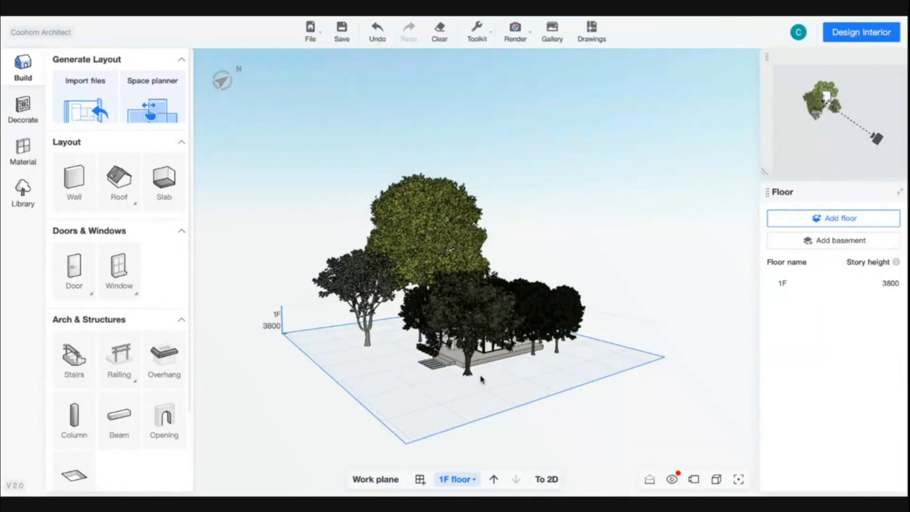
pyautogui.scroll(5, 481, 379)
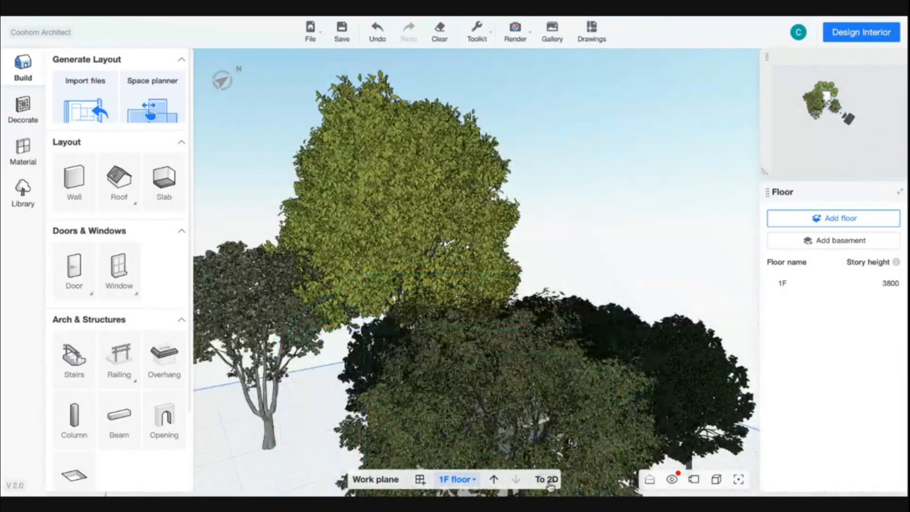
pyautogui.click(548, 482)
pyautogui.scroll(8, 447, 218)
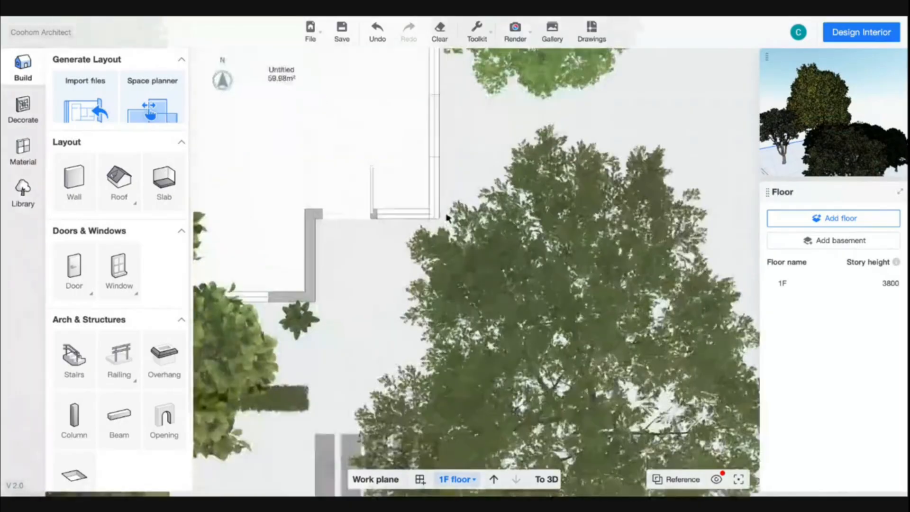
# Delete the three 1500 mm floor-to-ceiling windows from the east wall.
pyautogui.click(435, 255)
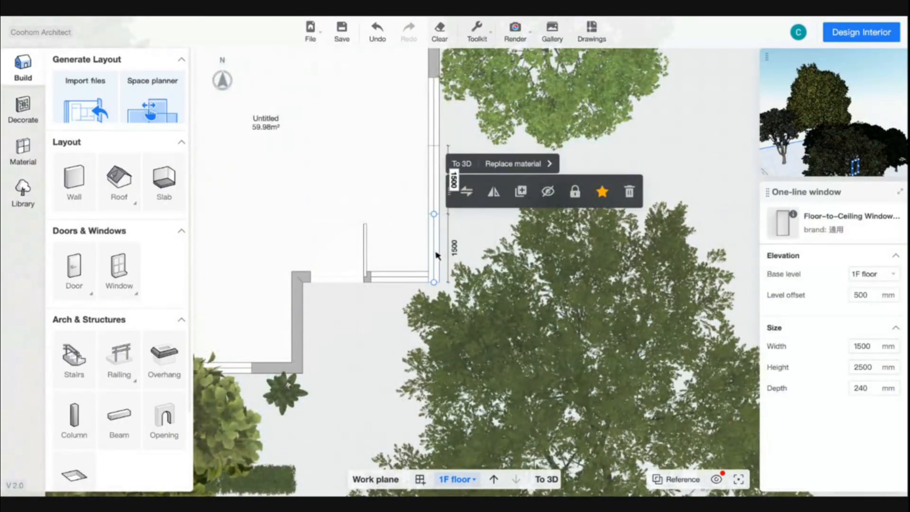
pyautogui.press('Delete')
pyautogui.click(432, 192)
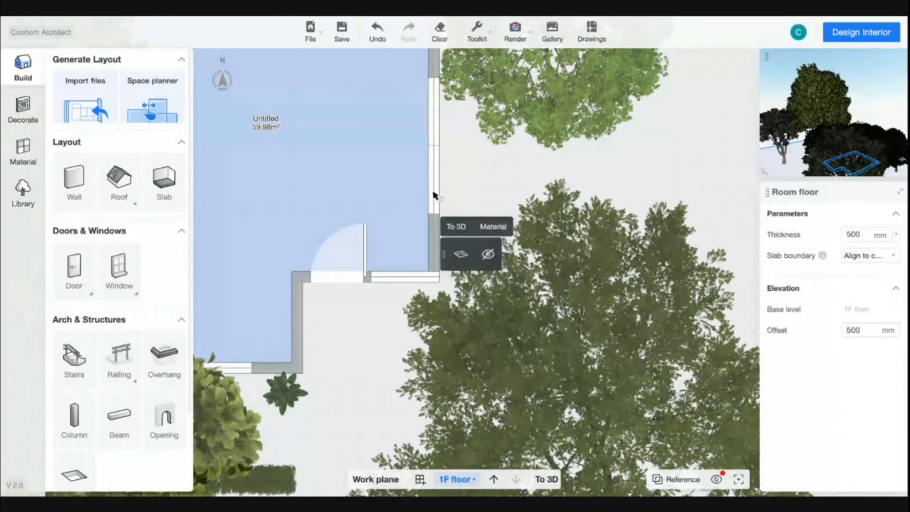
pyautogui.click(437, 194)
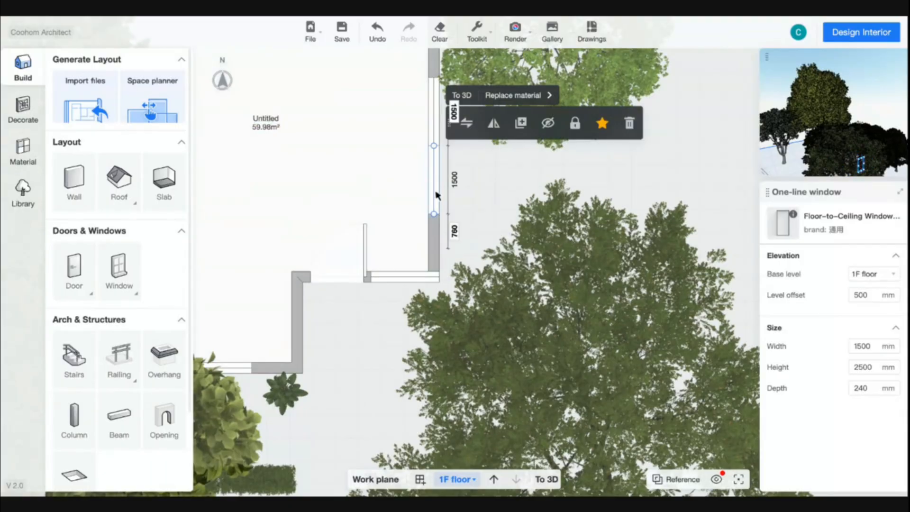
pyautogui.press('Delete')
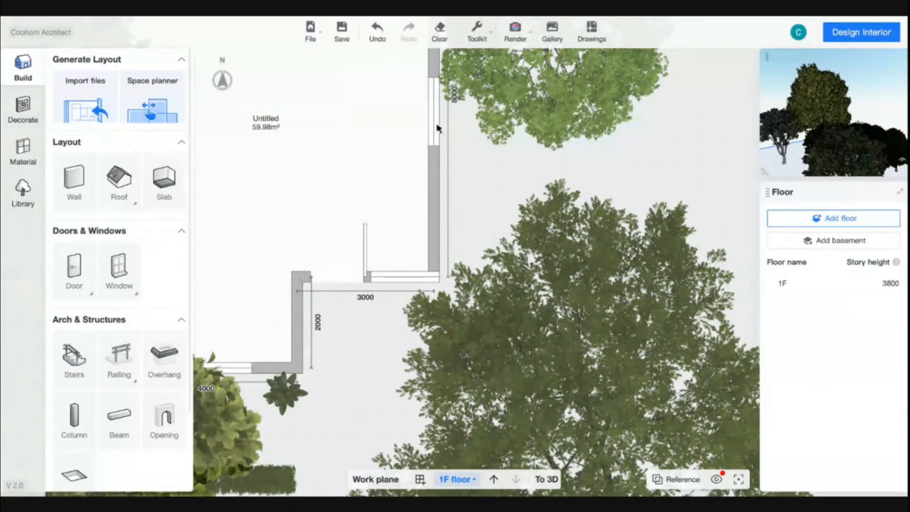
pyautogui.click(433, 124)
pyautogui.press('Delete')
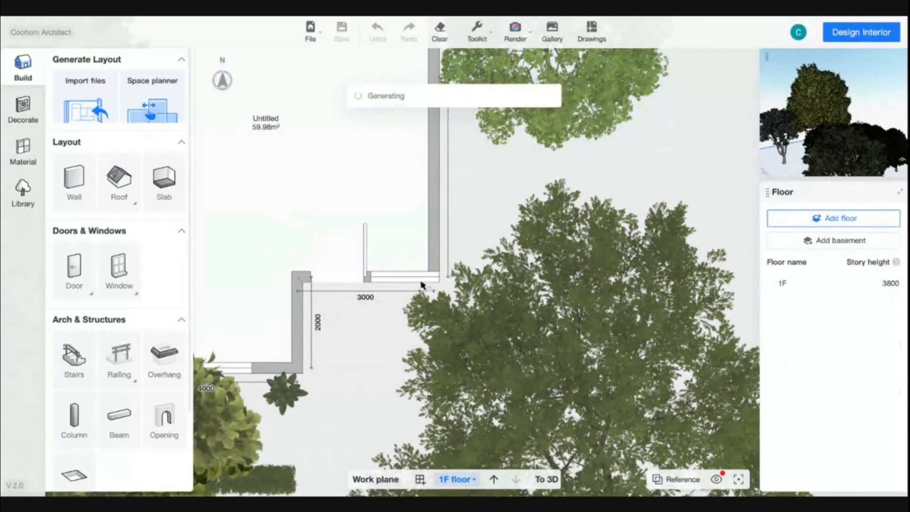
# Set the width of the floor-to-ceiling window beside the entrance door to 1000 mm and shift it toward the door.
pyautogui.click(436, 278)
pyautogui.click(428, 279)
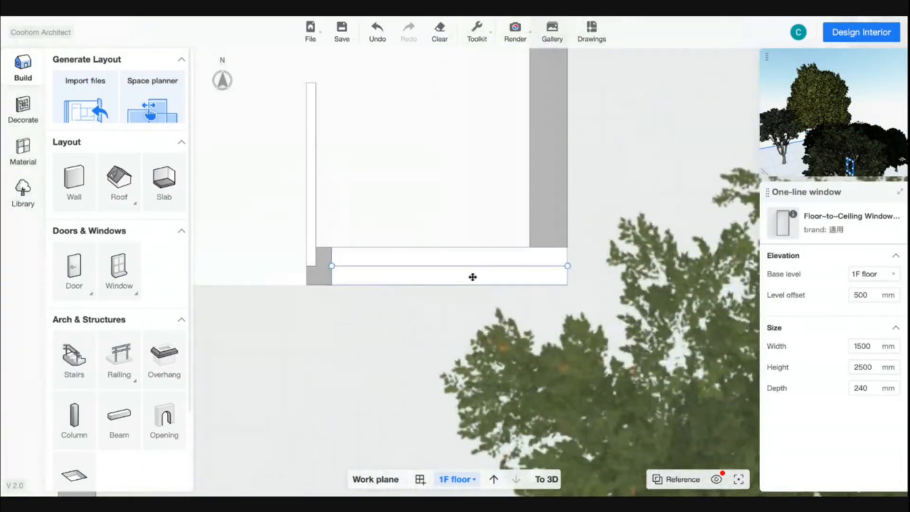
pyautogui.scroll(5, 421, 279)
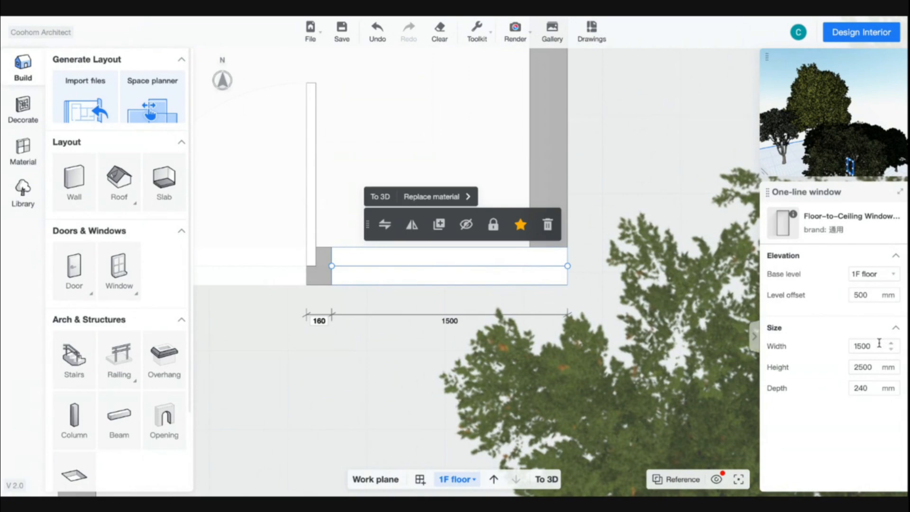
pyautogui.click(863, 346)
pyautogui.write('000')
pyautogui.press('Return')
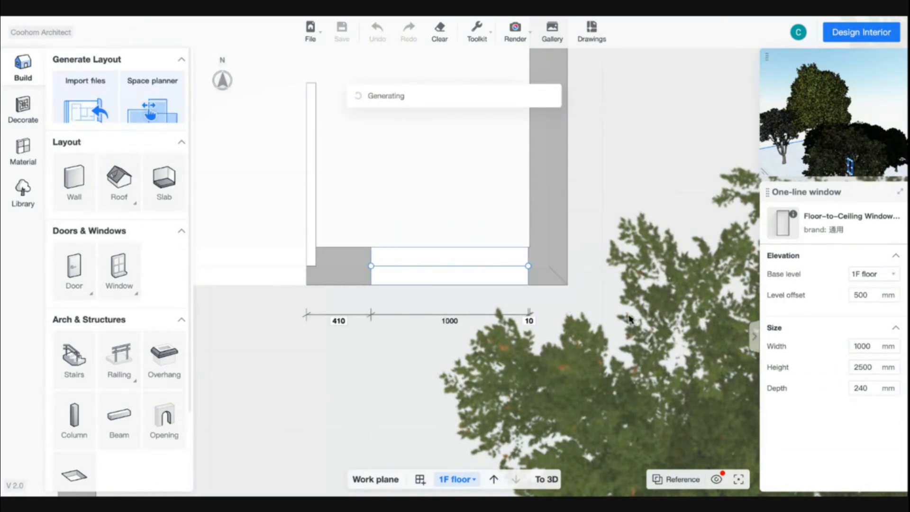
pyautogui.moveTo(488, 272); pyautogui.dragTo(410, 266)
# Switch back to 3D, face the front of the house and open the render setup.
pyautogui.click(553, 482)
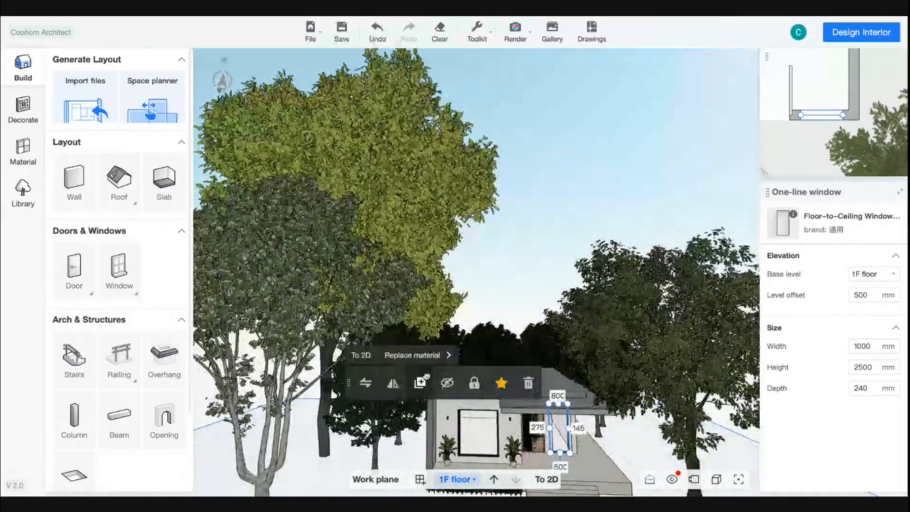
pyautogui.moveTo(637, 469)
pyautogui.mouseDown()
pyautogui.moveTo(624, 452)
pyautogui.moveTo(639, 451)
pyautogui.mouseUp()
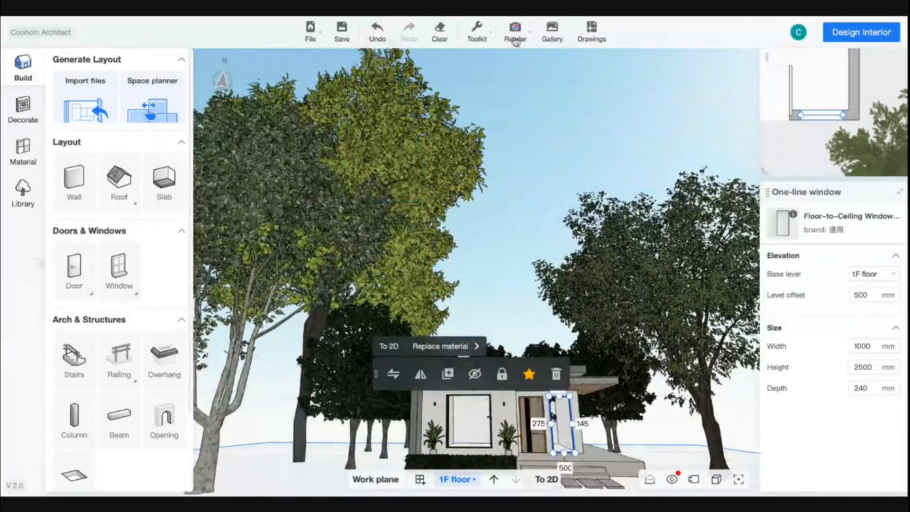
pyautogui.click(515, 38)
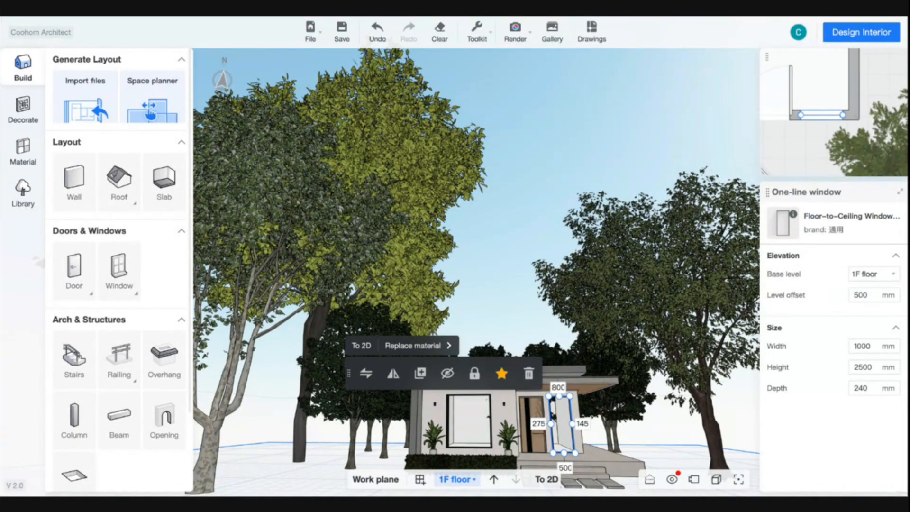
pyautogui.click(515, 34)
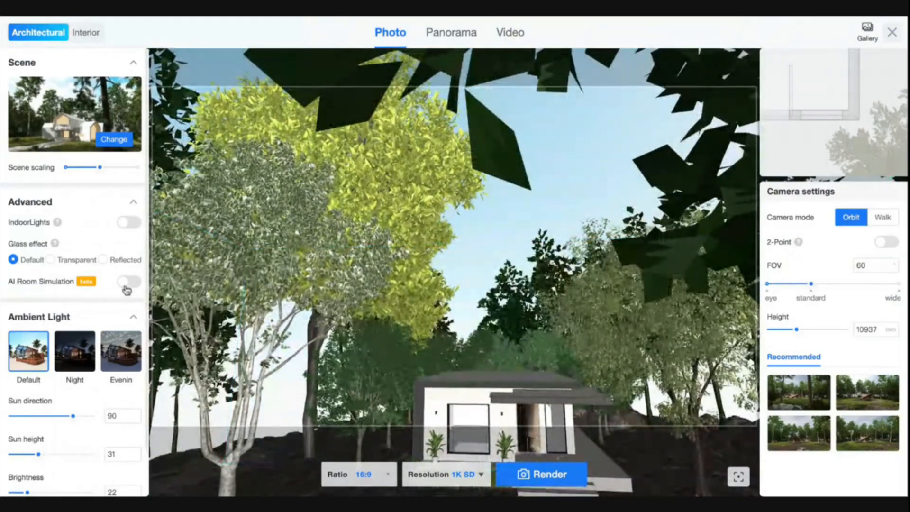
# Turn on IndoorLights and AI Room Simulation for the render.
pyautogui.click(127, 286)
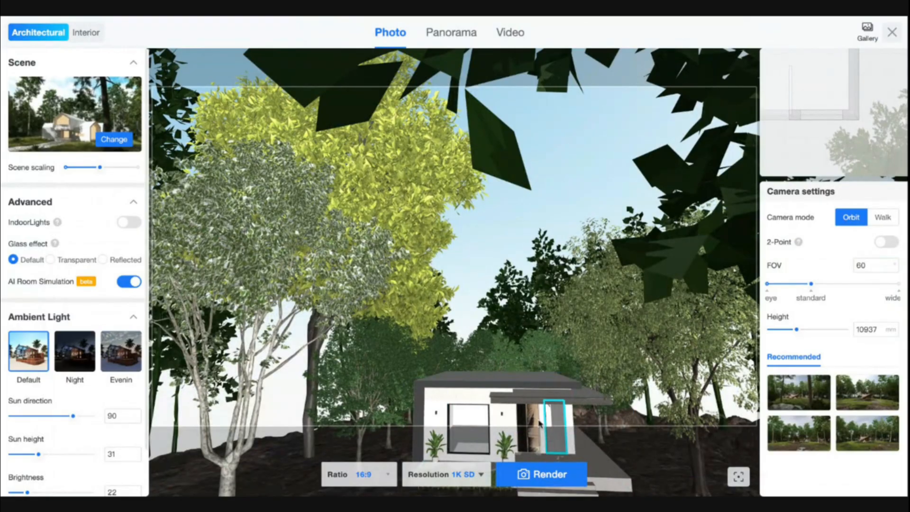
pyautogui.click(488, 410)
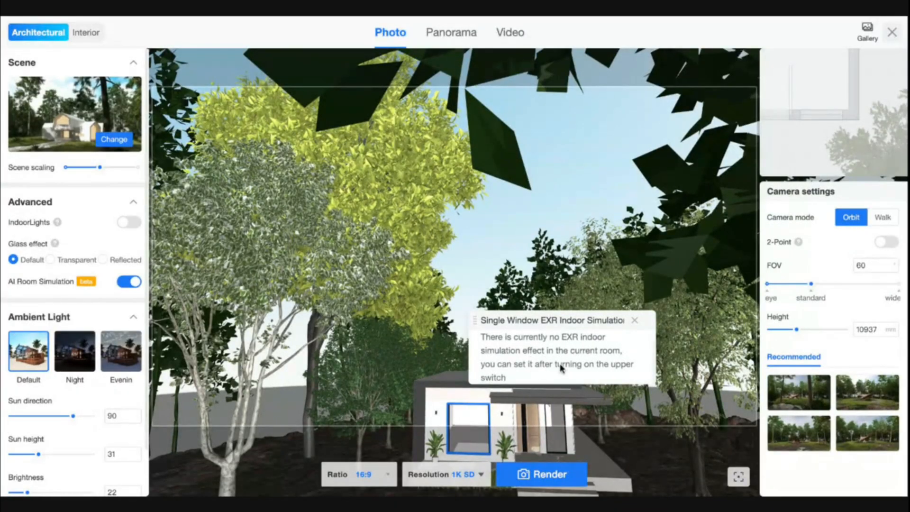
pyautogui.click(135, 283)
pyautogui.click(128, 223)
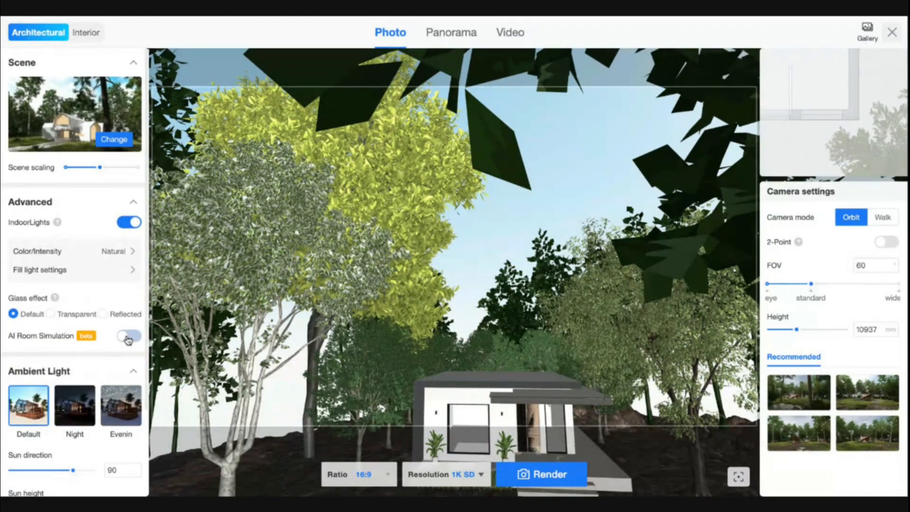
pyautogui.click(128, 337)
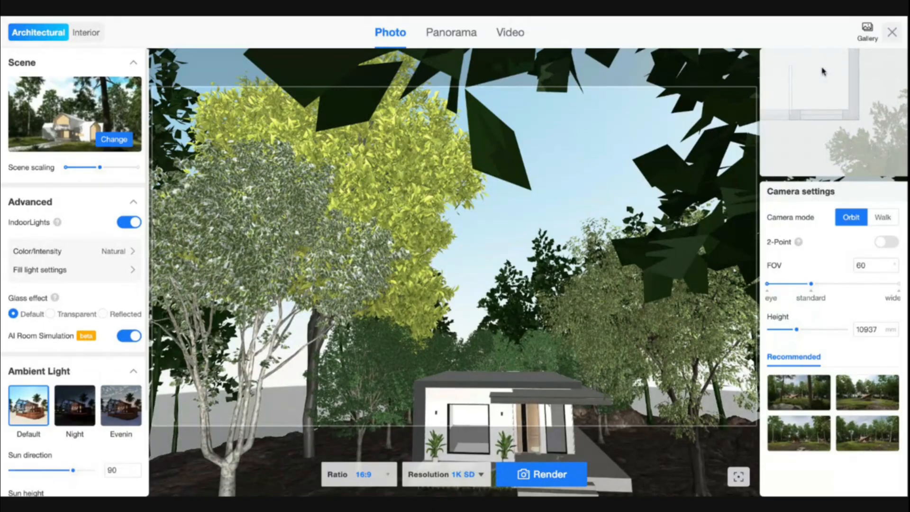
# Open the 1K SD render named Architecture in the gallery and examine the house front up close.
pyautogui.click(866, 31)
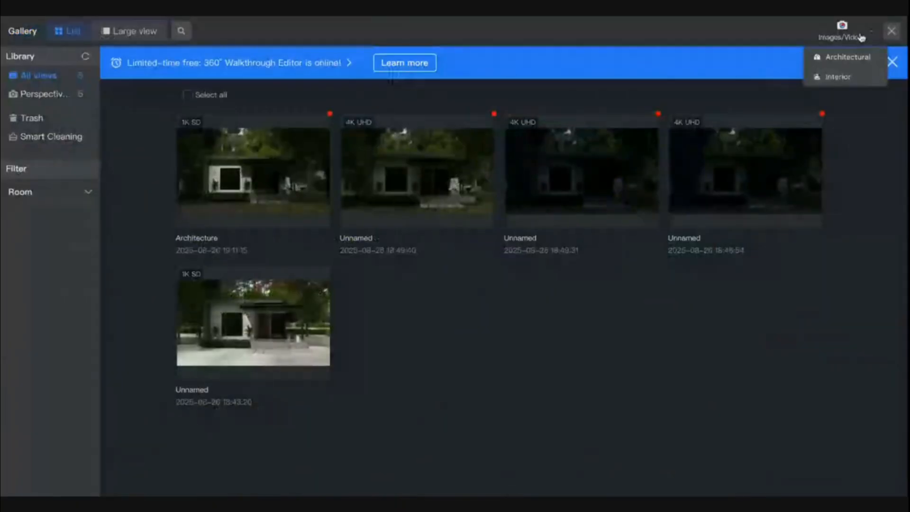
pyautogui.click(256, 184)
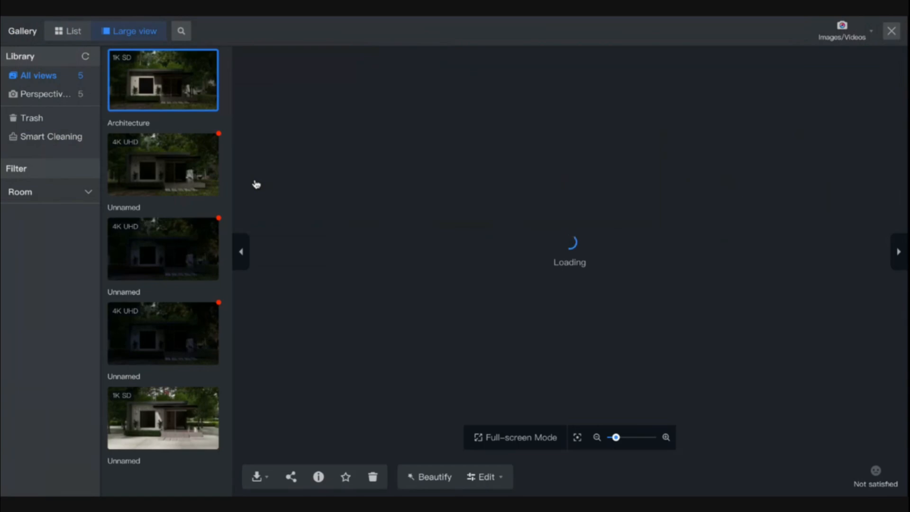
pyautogui.scroll(5, 605, 335)
pyautogui.scroll(-3, 606, 336)
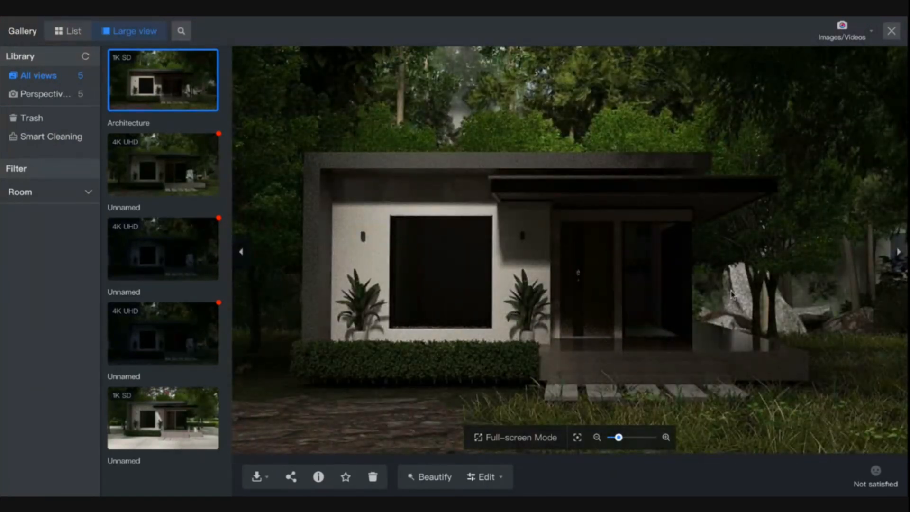
pyautogui.moveTo(743, 306); pyautogui.dragTo(721, 306)
pyautogui.moveTo(704, 257); pyautogui.dragTo(663, 253)
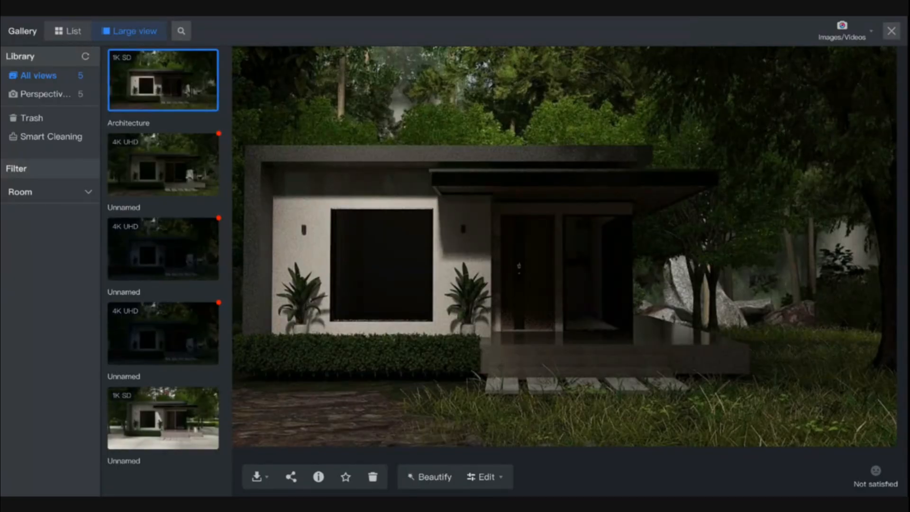
pyautogui.moveTo(412, 112)
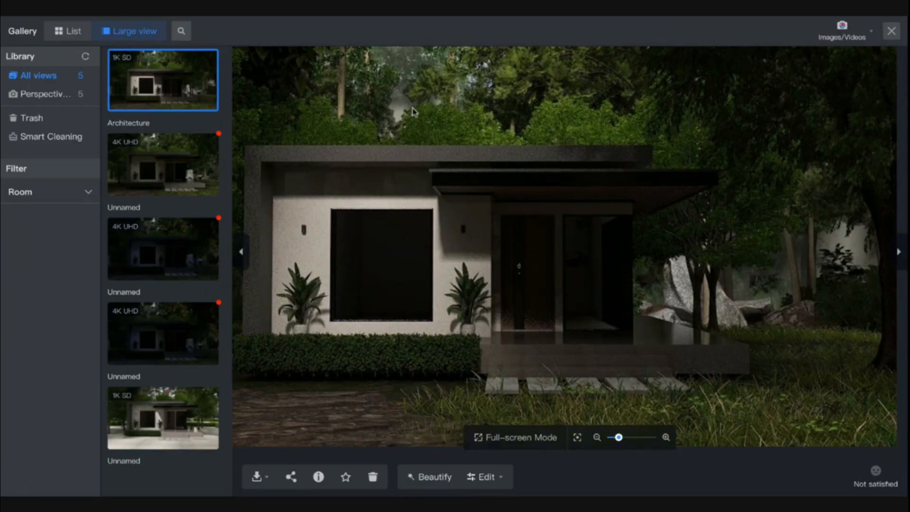
# Return to the architectural render setup and apply the first recommended camera view, then orbit it slightly.
pyautogui.click(834, 38)
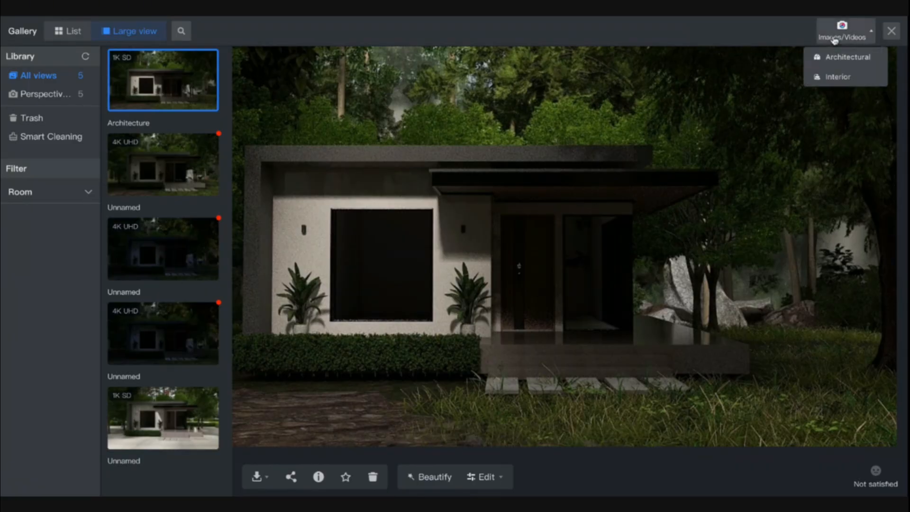
pyautogui.click(832, 63)
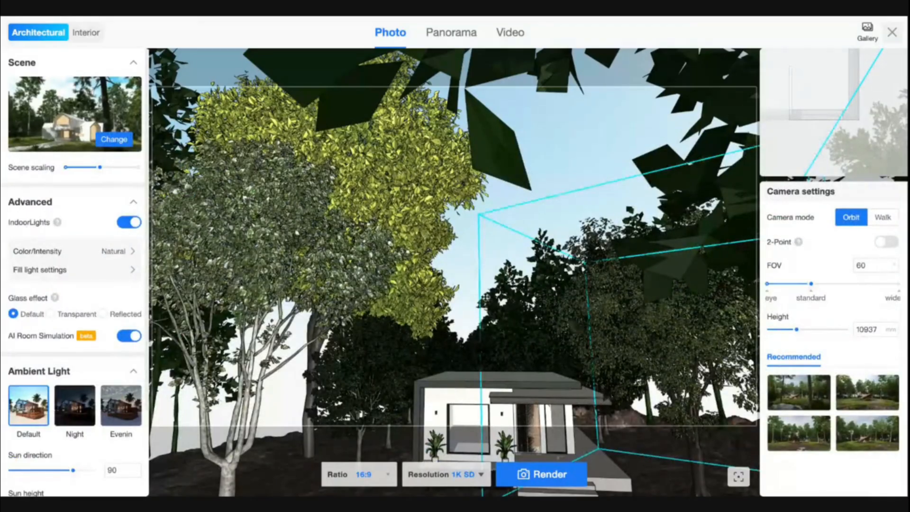
pyautogui.click(784, 390)
pyautogui.moveTo(412, 338); pyautogui.dragTo(326, 336)
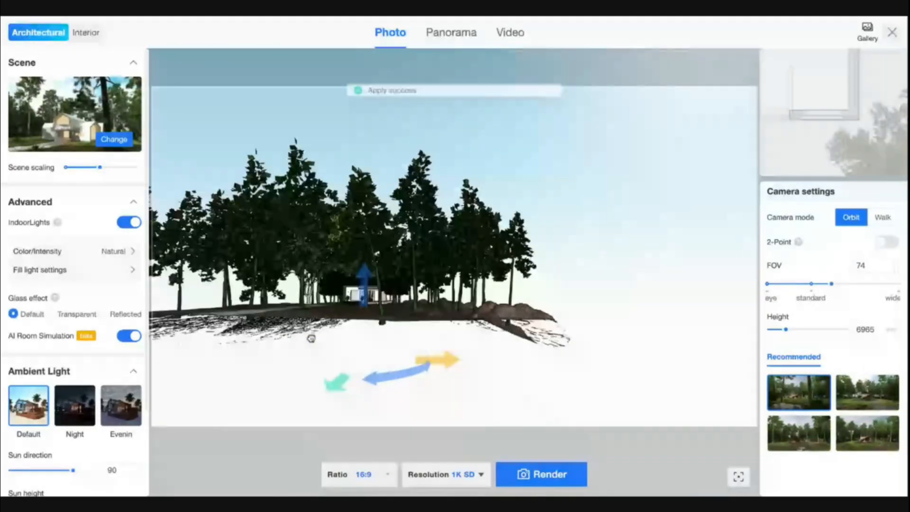
# Change the render scene to "Janpanese urban district", filtering the scenes by Japanese style.
pyautogui.click(117, 142)
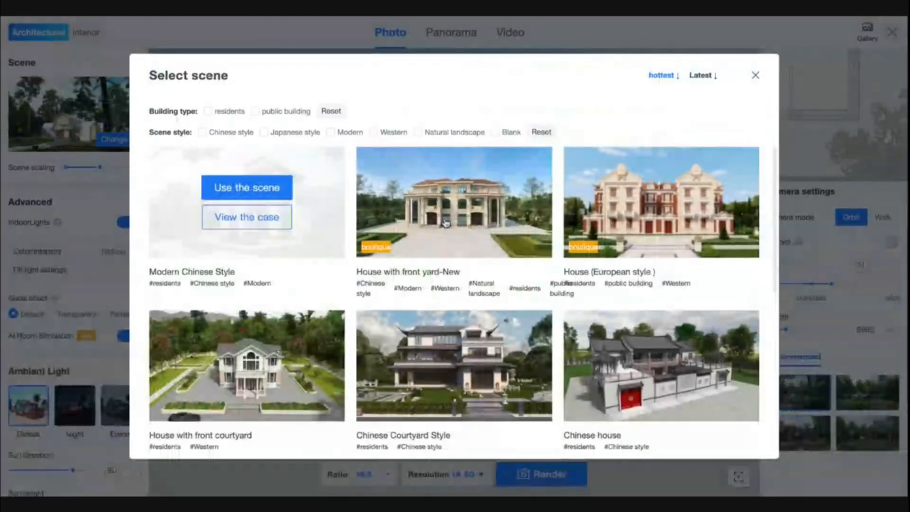
pyautogui.click(302, 132)
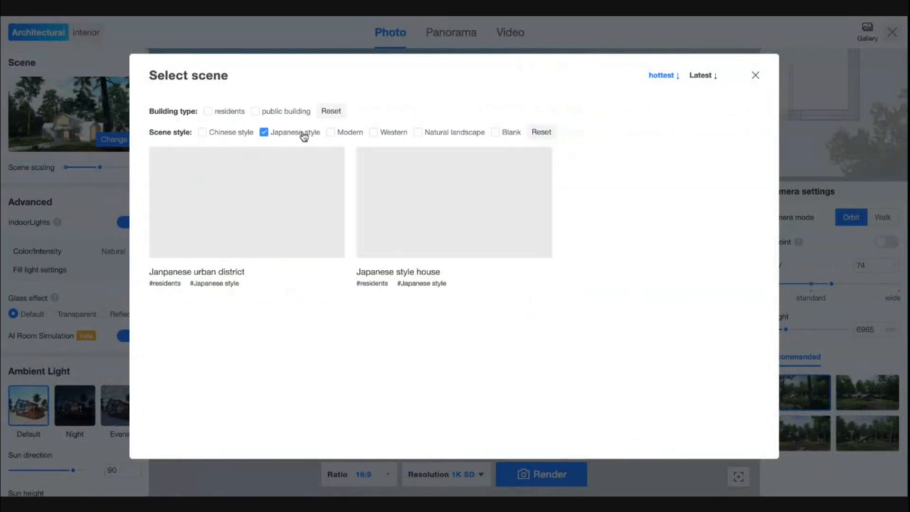
pyautogui.moveTo(423, 244)
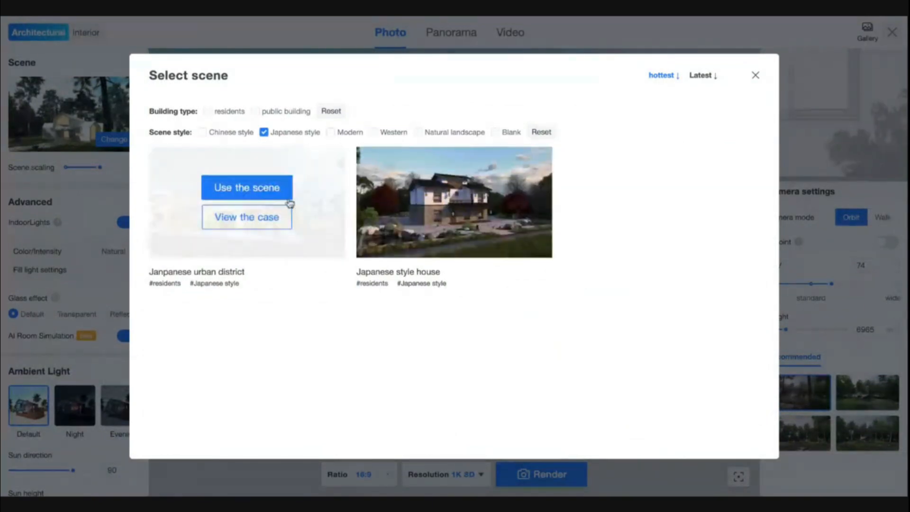
pyautogui.click(279, 190)
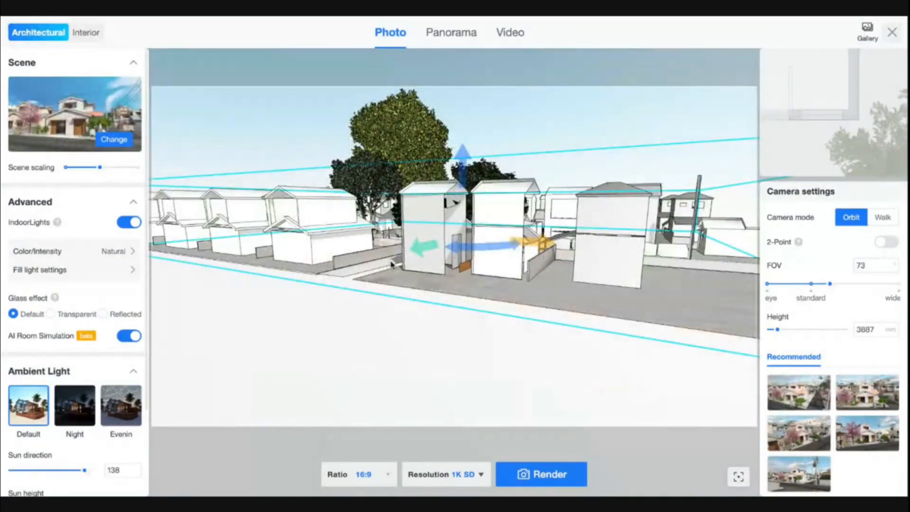
# Examine the new scene around the house, and check the camera's location relative to the house on the plan map.
pyautogui.moveTo(436, 283); pyautogui.dragTo(355, 212)
pyautogui.scroll(-2, 335, 258)
pyautogui.scroll(6, 357, 213)
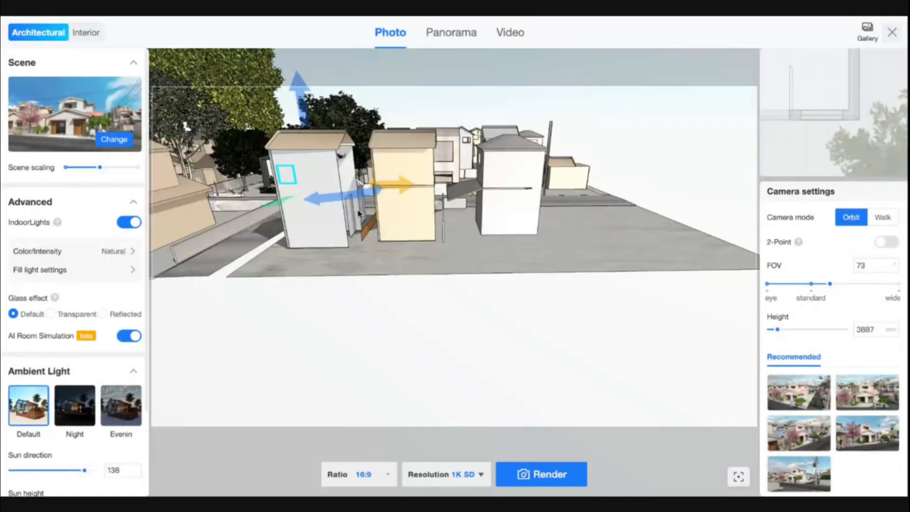
pyautogui.scroll(2, 359, 213)
pyautogui.scroll(-5, 878, 123)
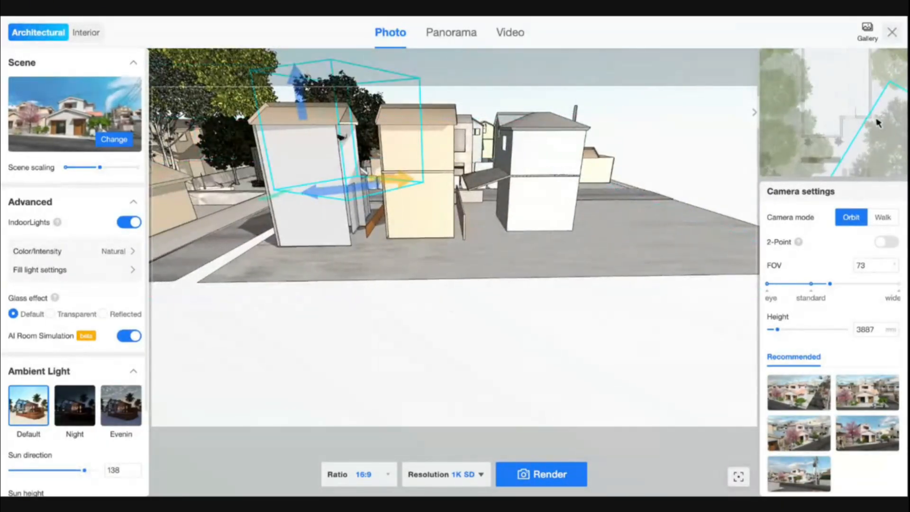
pyautogui.scroll(-3, 877, 123)
pyautogui.moveTo(867, 124)
pyautogui.mouseDown()
pyautogui.moveTo(827, 100)
pyautogui.moveTo(893, 100)
pyautogui.mouseUp()
pyautogui.scroll(-5, 848, 122)
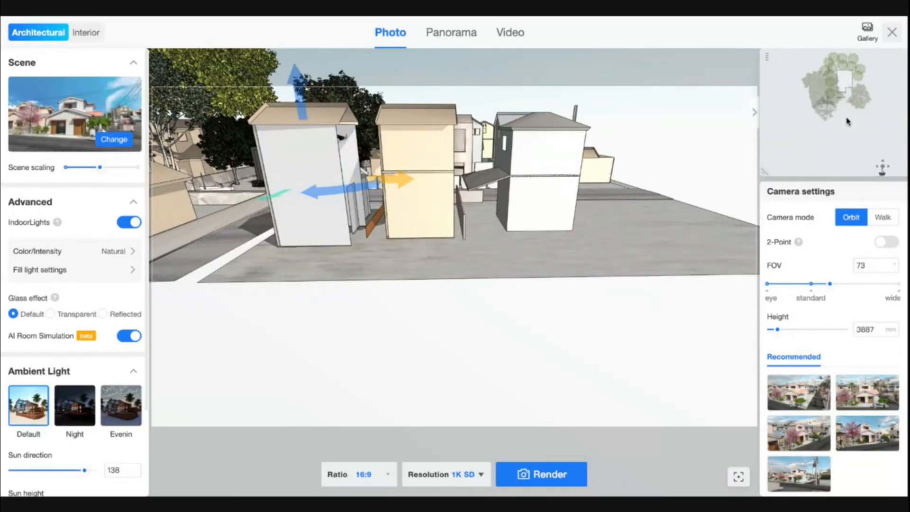
# Place the camera in front of the house using the plan map, and frame the front facade at a camera height of 2267 mm.
pyautogui.moveTo(882, 167); pyautogui.dragTo(843, 100)
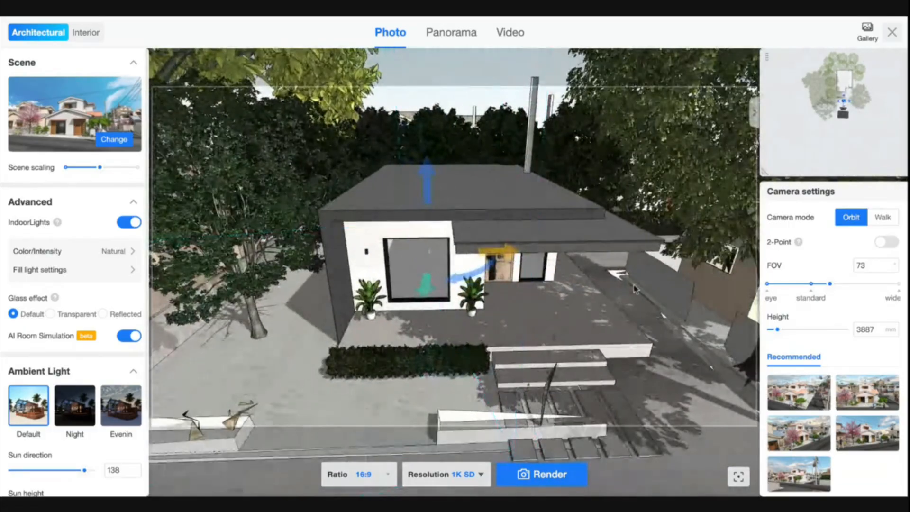
pyautogui.moveTo(634, 288); pyautogui.dragTo(636, 341)
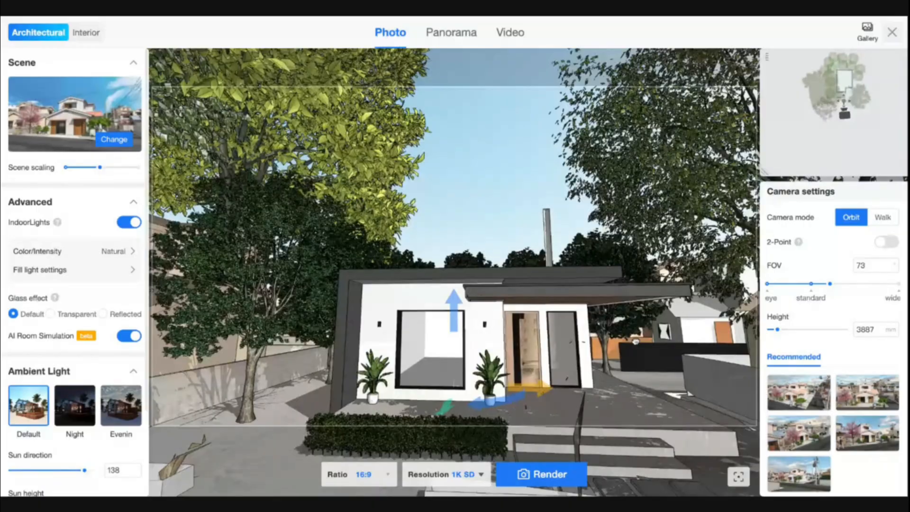
pyautogui.scroll(-3, 636, 342)
pyautogui.press('e')
pyautogui.press('e')
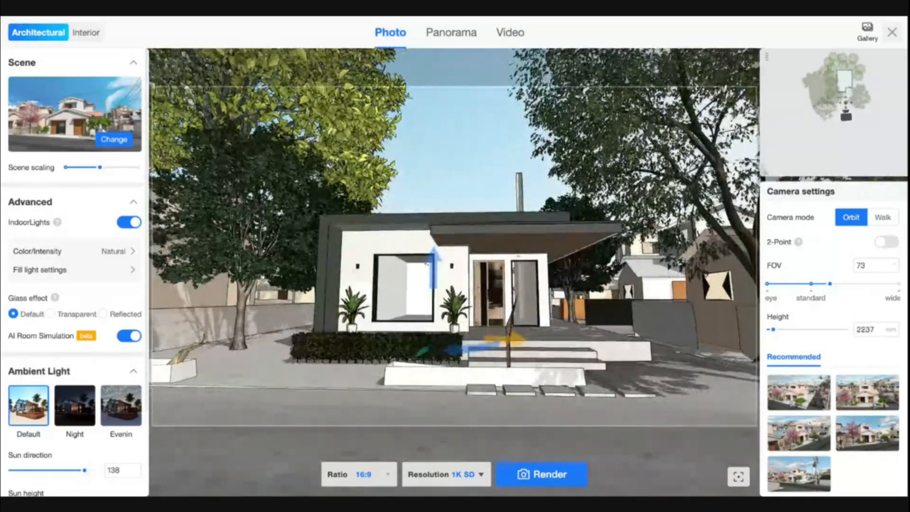
pyautogui.moveTo(633, 336); pyautogui.dragTo(598, 347)
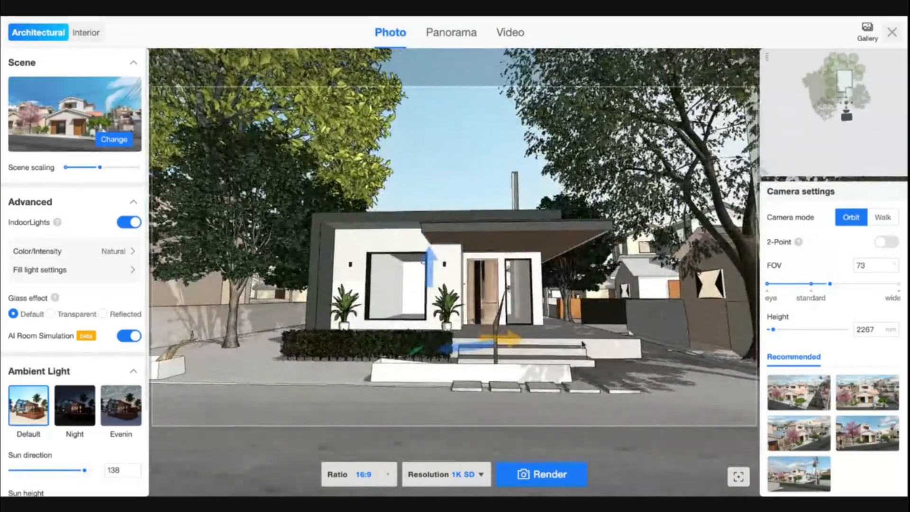
pyautogui.click(128, 336)
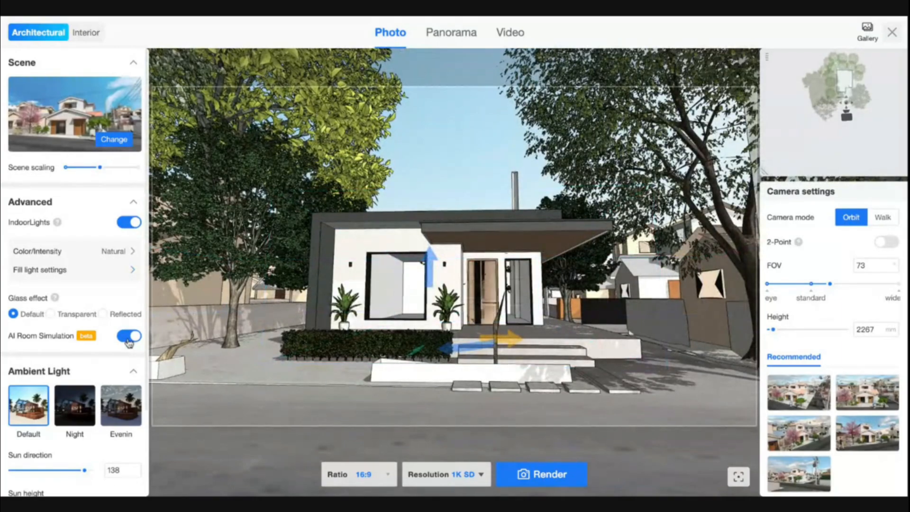
pyautogui.click(129, 337)
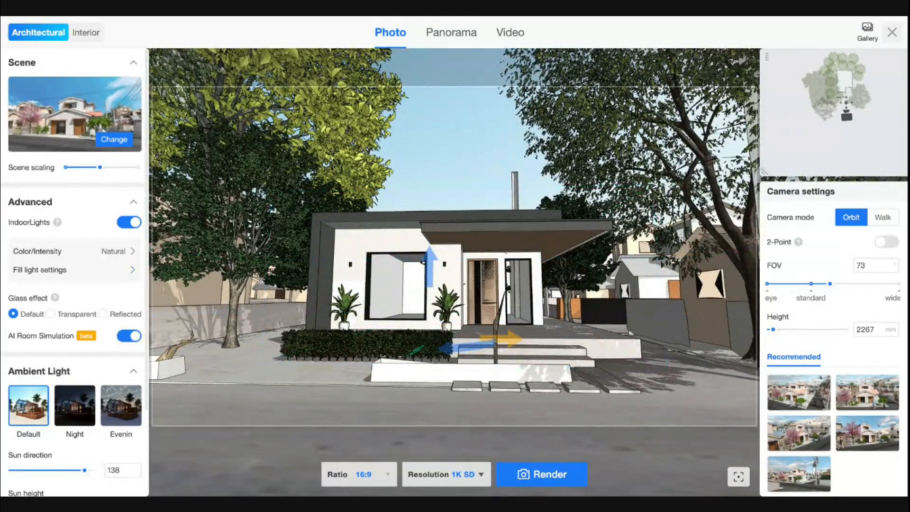
# Set the camera's FOV to 40 and reframe the house from its front corner at a camera height of 1937 mm.
pyautogui.moveTo(321, 363); pyautogui.dragTo(328, 364)
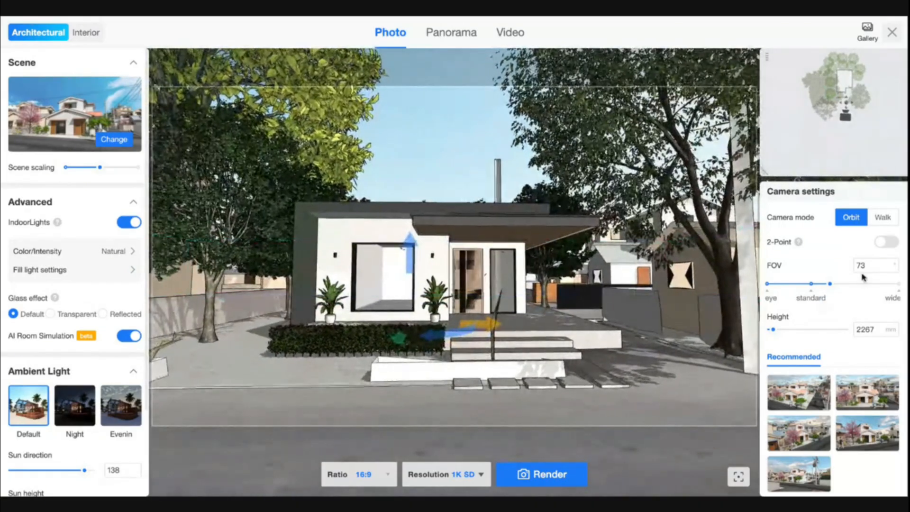
pyautogui.doubleClick(861, 266)
pyautogui.write('40')
pyautogui.press('Return')
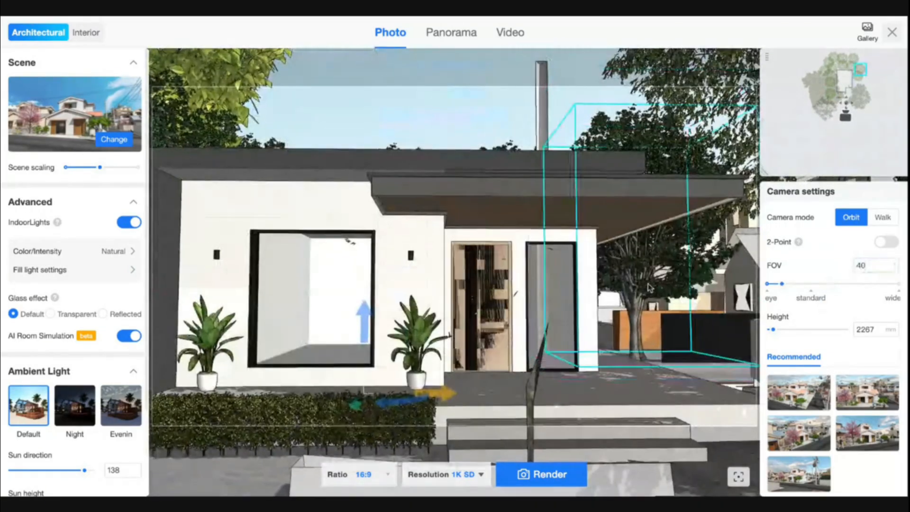
pyautogui.scroll(-3, 652, 315)
pyautogui.moveTo(652, 316); pyautogui.dragTo(546, 317)
pyautogui.press('e')
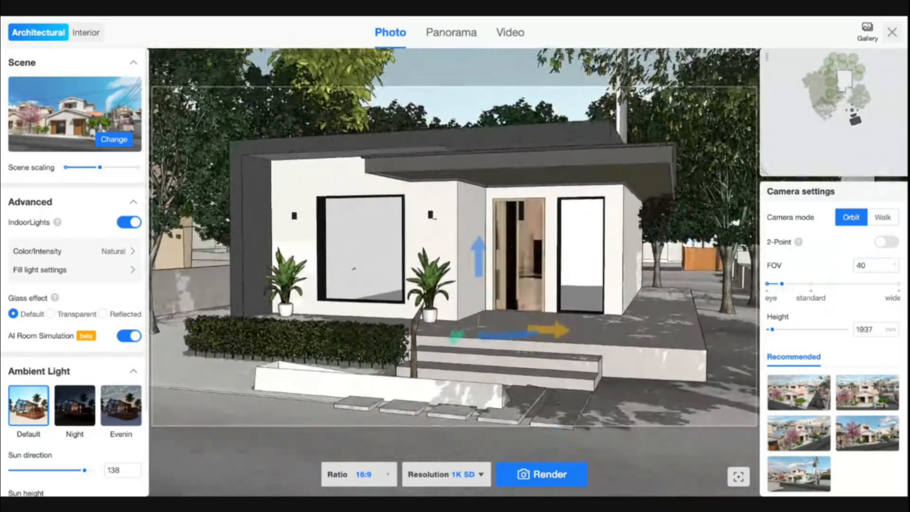
# Set the photo resolution to 4K UHD and start the render with the 4K coupon.
pyautogui.click(458, 474)
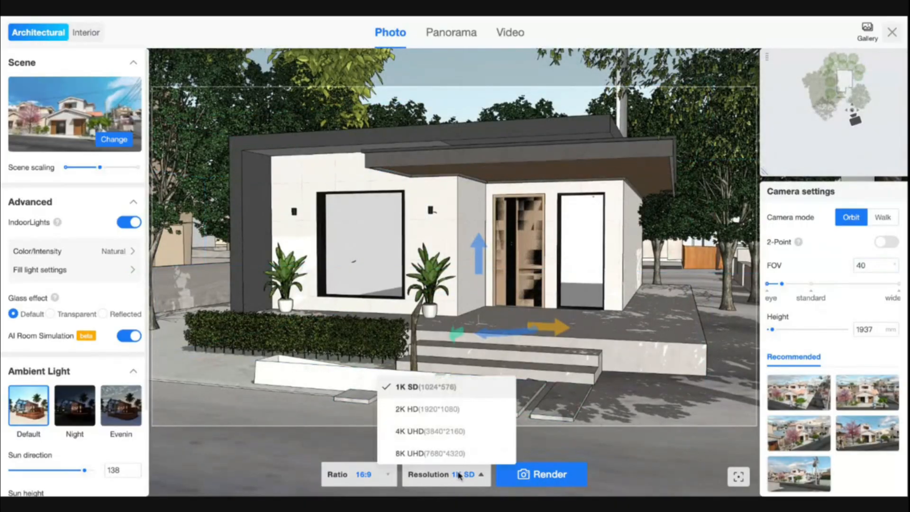
pyautogui.click(461, 477)
pyautogui.click(463, 478)
pyautogui.click(463, 433)
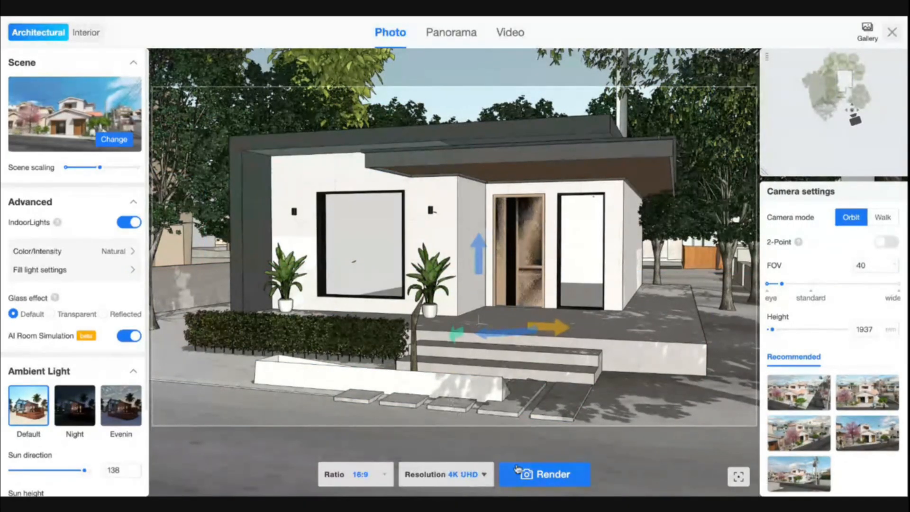
pyautogui.click(530, 477)
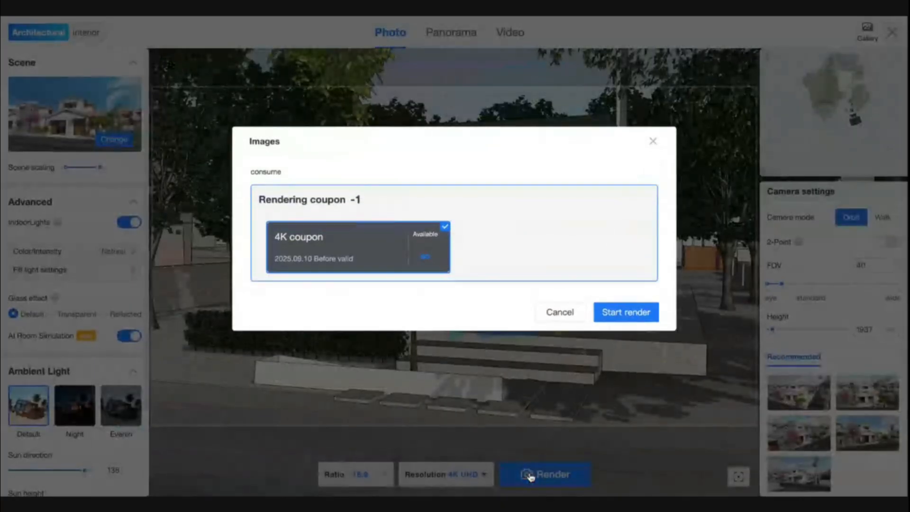
pyautogui.click(622, 313)
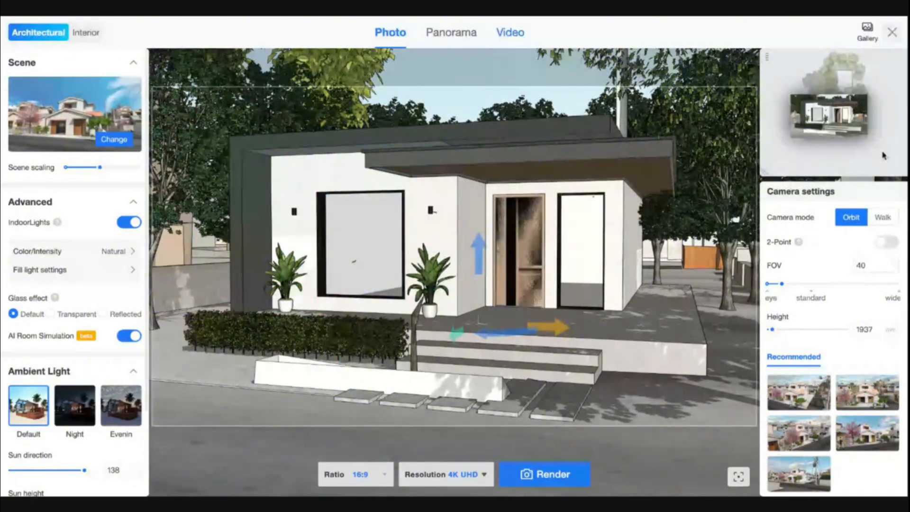
# Open the earlier 4K UHD forest render in the gallery and examine its roofline, entrance and terrace up close.
pyautogui.click(867, 27)
pyautogui.click(217, 249)
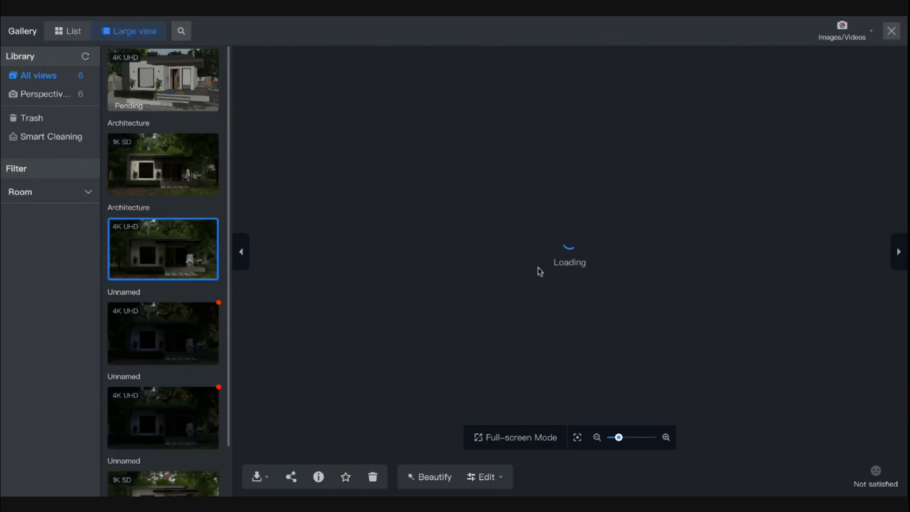
pyautogui.scroll(5, 490, 156)
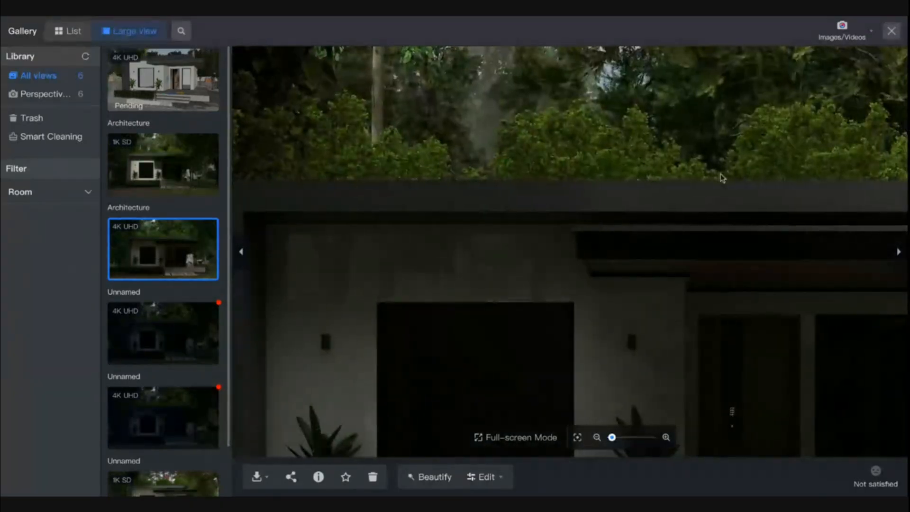
pyautogui.moveTo(826, 185); pyautogui.dragTo(607, 192)
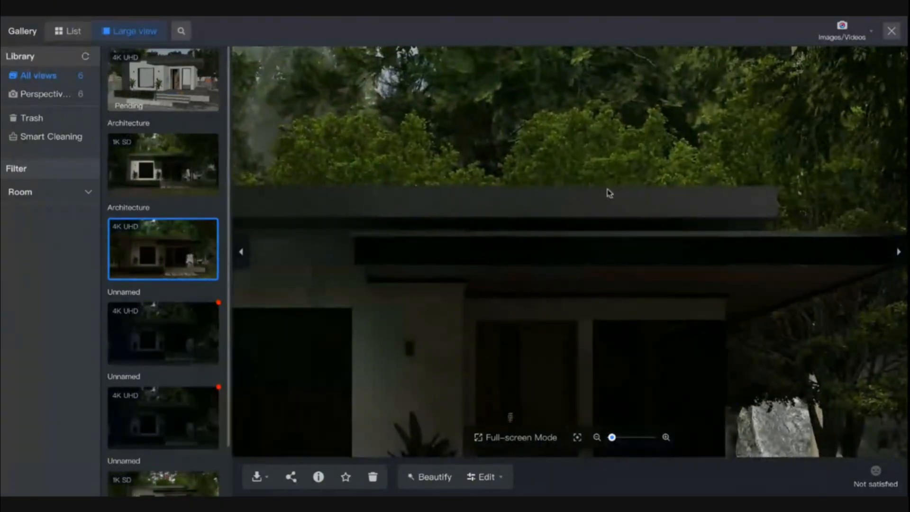
pyautogui.moveTo(737, 203); pyautogui.dragTo(518, 199)
pyautogui.moveTo(674, 276); pyautogui.dragTo(554, 134)
pyautogui.moveTo(637, 259); pyautogui.dragTo(664, 233)
pyautogui.moveTo(544, 235); pyautogui.dragTo(667, 213)
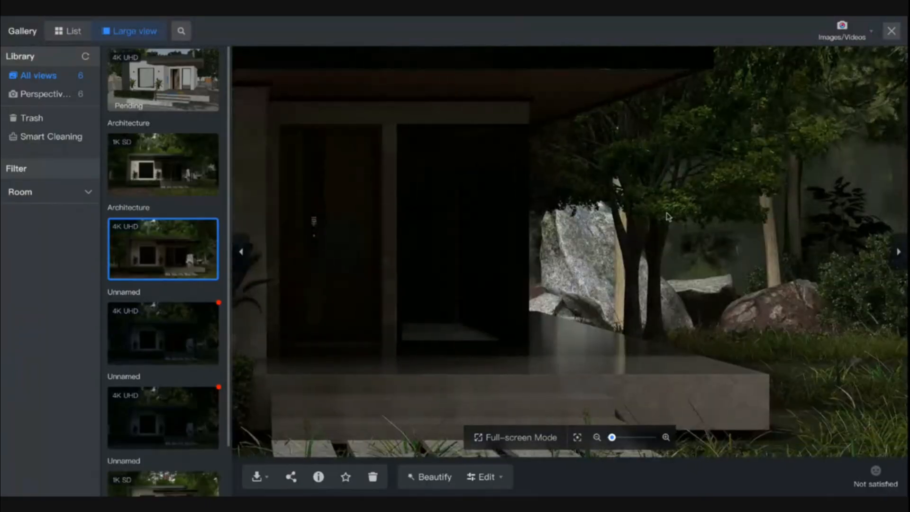
# Examine the large window, wall lamps, plants and front door in the 4K UHD forest render, finishing with the whole image.
pyautogui.moveTo(474, 194); pyautogui.dragTo(617, 237)
pyautogui.moveTo(474, 259); pyautogui.dragTo(557, 240)
pyautogui.moveTo(300, 229); pyautogui.dragTo(412, 230)
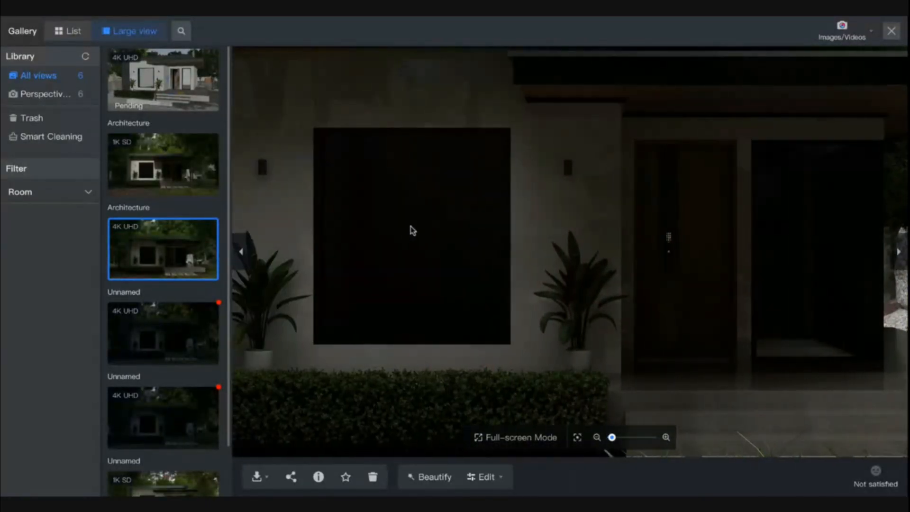
pyautogui.moveTo(489, 293); pyautogui.dragTo(352, 271)
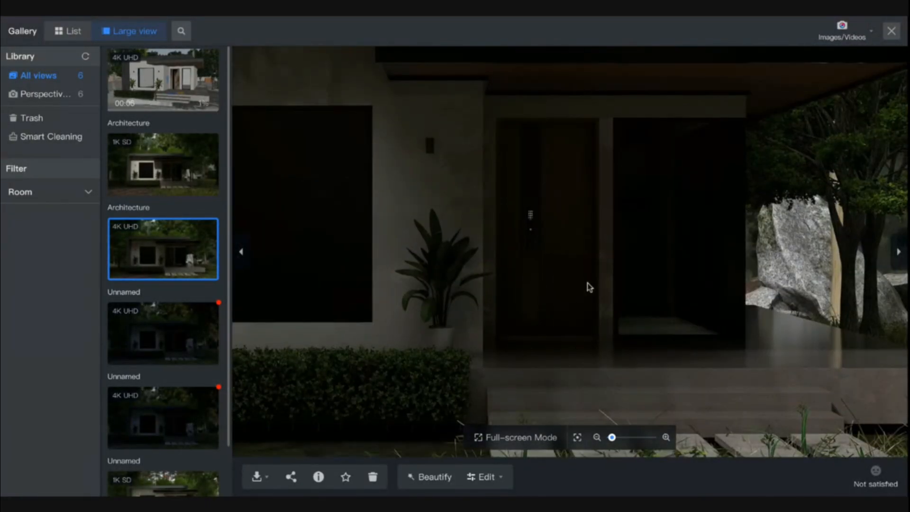
pyautogui.moveTo(589, 286)
pyautogui.mouseDown()
pyautogui.moveTo(459, 284)
pyautogui.moveTo(496, 289)
pyautogui.mouseUp()
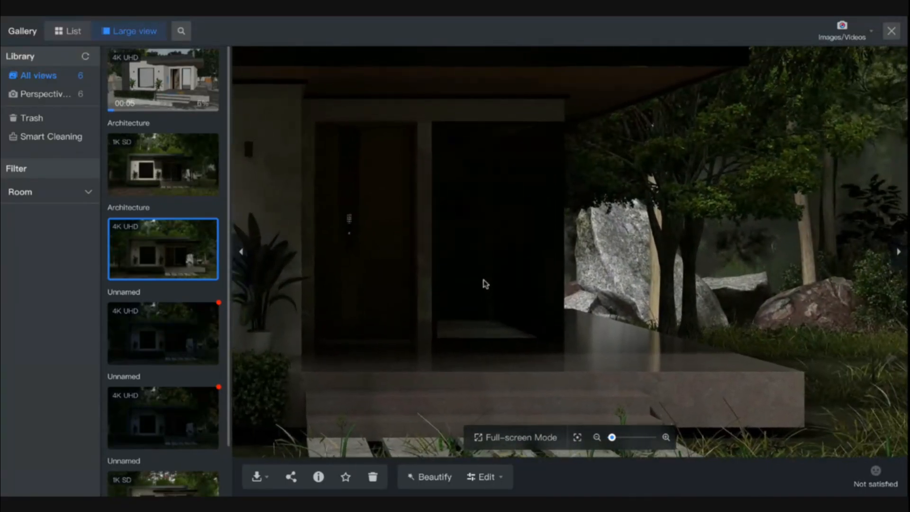
pyautogui.moveTo(483, 280); pyautogui.dragTo(459, 262)
pyautogui.scroll(-5, 531, 284)
pyautogui.moveTo(632, 302); pyautogui.dragTo(796, 351)
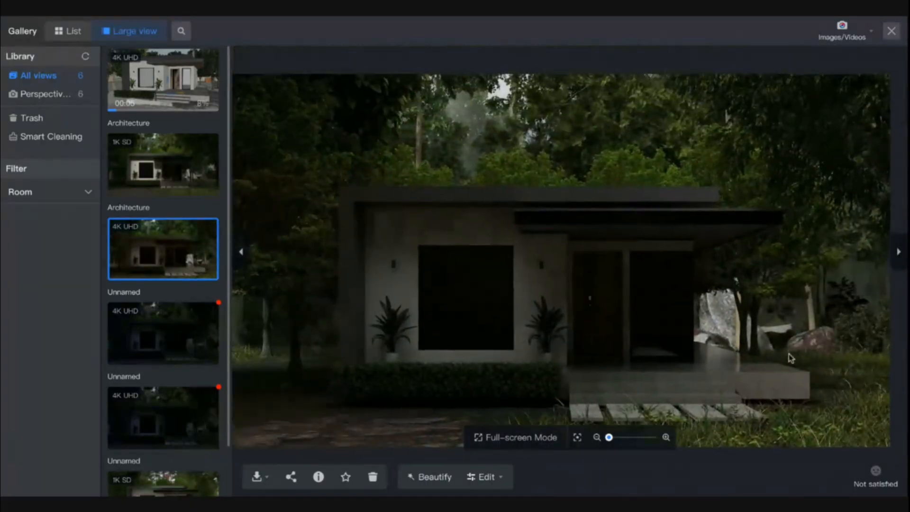
# Check the new 4K UHD render's progress and view the earlier 1K SD and 4K UHD forest renders for comparison.
pyautogui.click(157, 77)
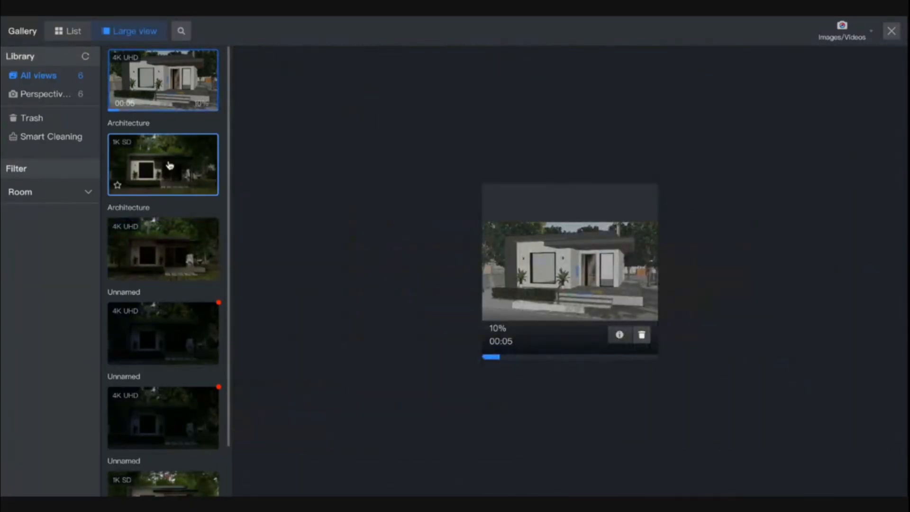
pyautogui.click(170, 179)
pyautogui.click(175, 265)
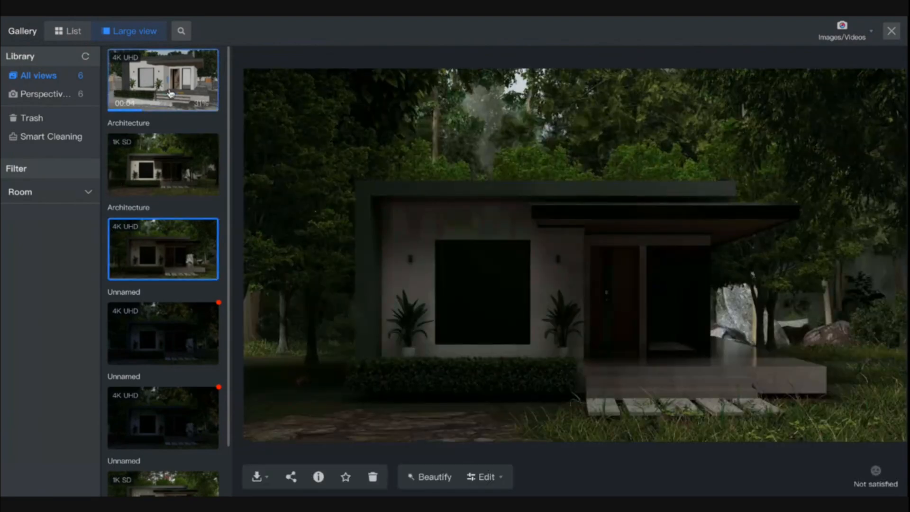
pyautogui.click(156, 78)
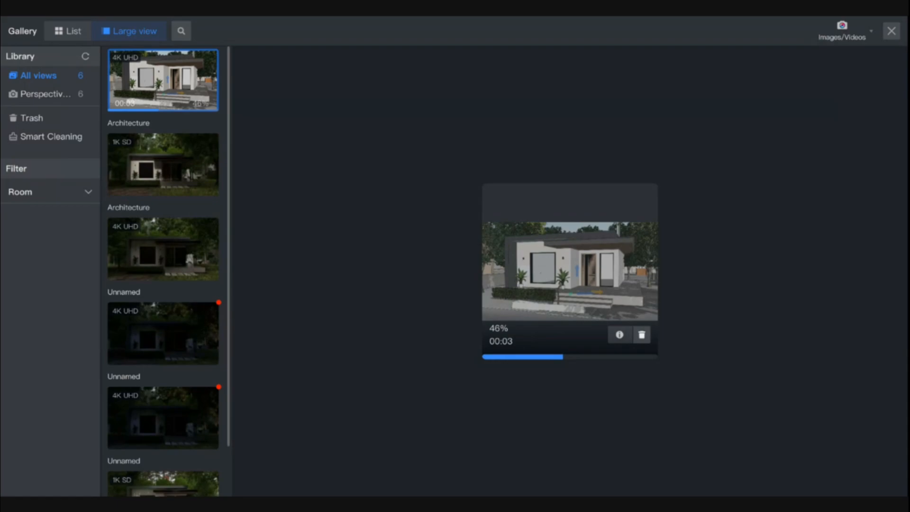
pyautogui.click(201, 157)
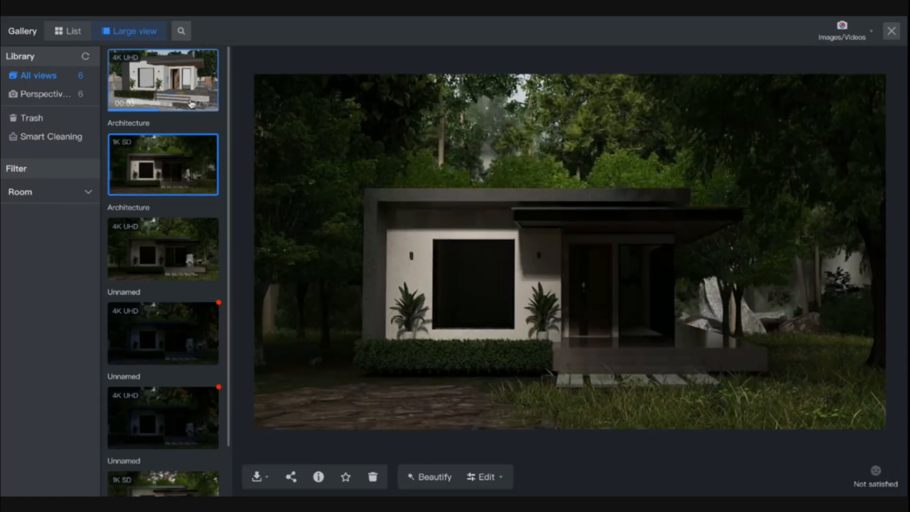
pyautogui.click(191, 103)
pyautogui.click(184, 155)
# Examine the facade in the 4K UHD forest render up close, compare it with the 1K SD one, and return to the running render.
pyautogui.click(175, 229)
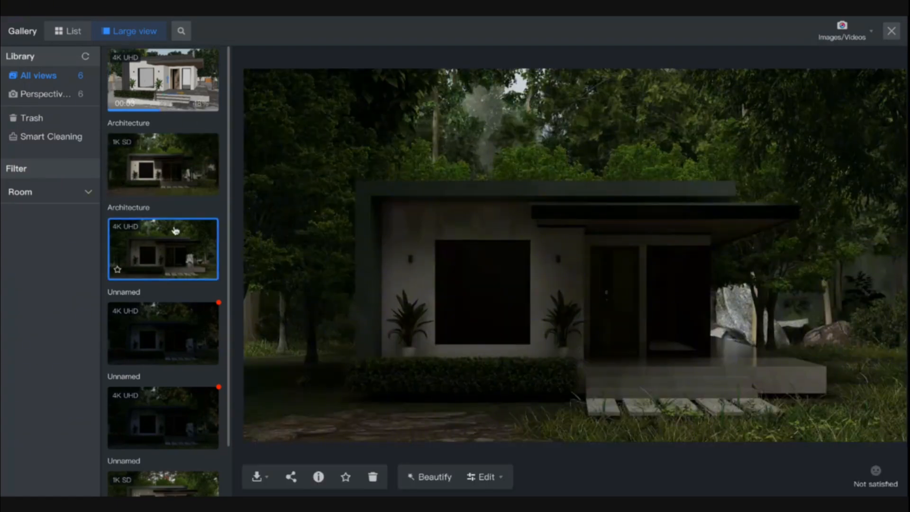
pyautogui.scroll(3, 508, 283)
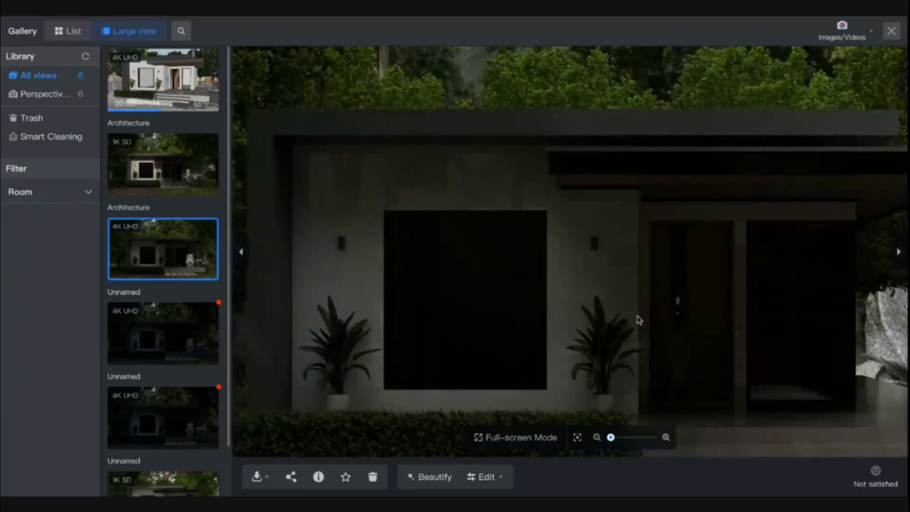
pyautogui.moveTo(636, 319); pyautogui.dragTo(503, 232)
pyautogui.moveTo(610, 285); pyautogui.dragTo(772, 339)
pyautogui.click(175, 88)
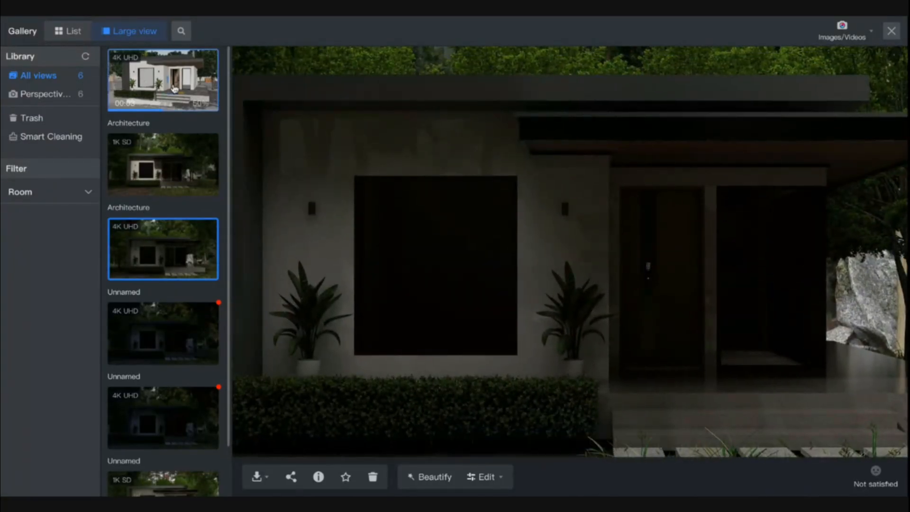
pyautogui.click(190, 186)
pyautogui.click(183, 247)
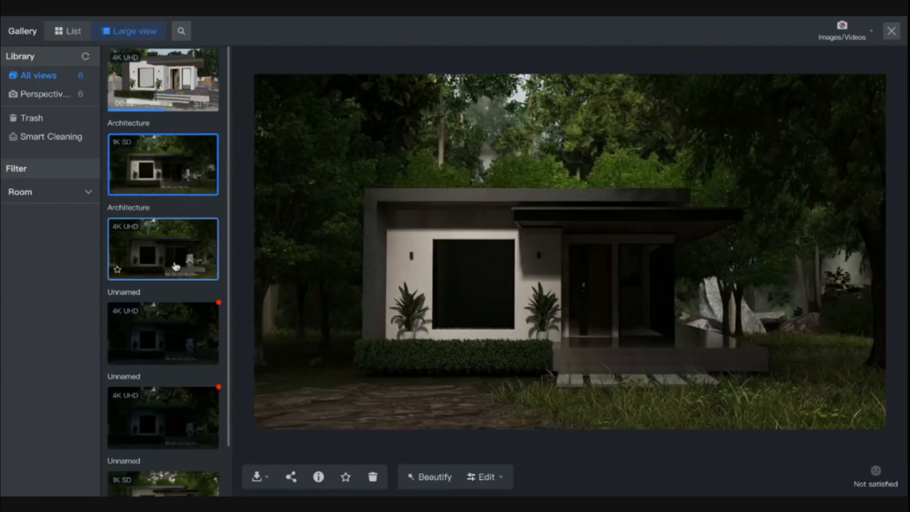
pyautogui.click(171, 166)
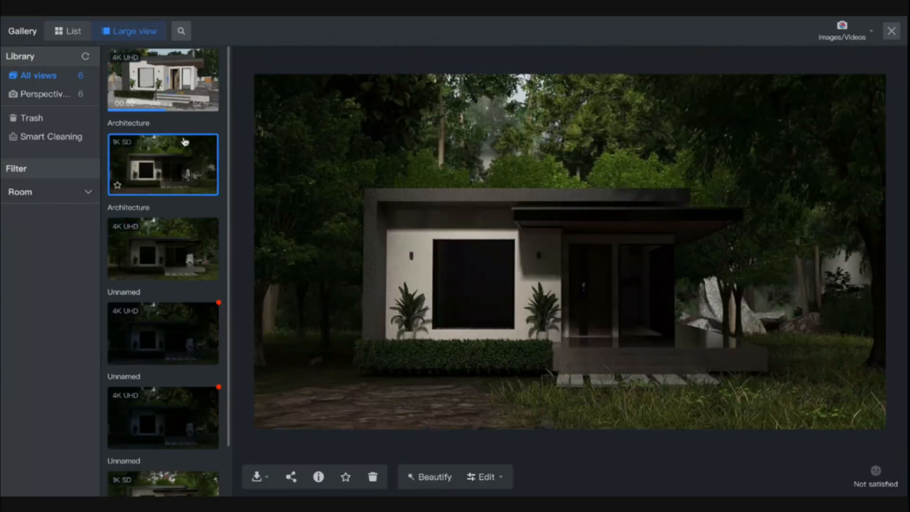
pyautogui.click(169, 96)
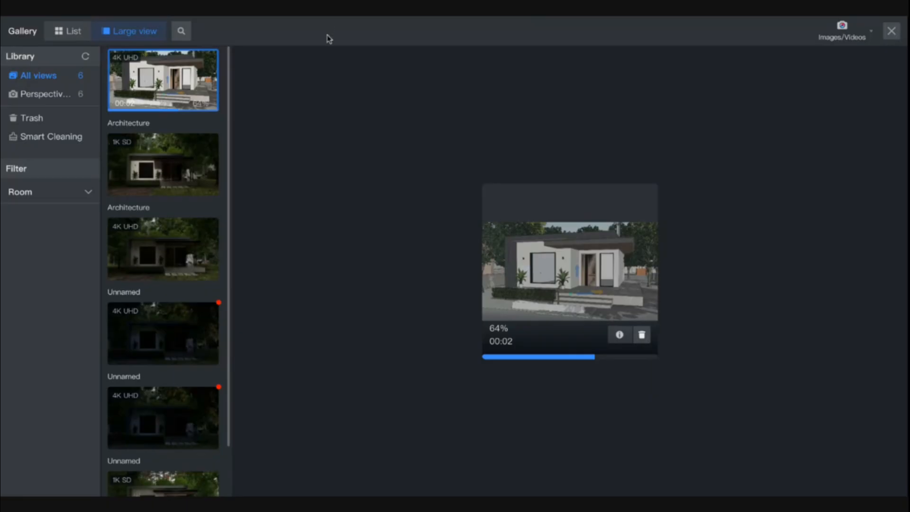
# View the 1K SD render with the paved forecourt at the end of the gallery, and recheck the running 4K render's progress.
pyautogui.scroll(-1, 207, 351)
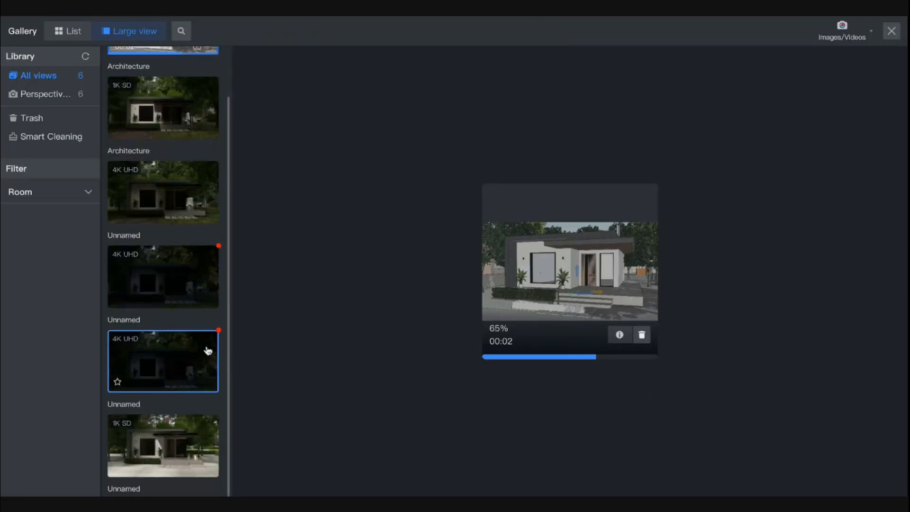
pyautogui.click(178, 468)
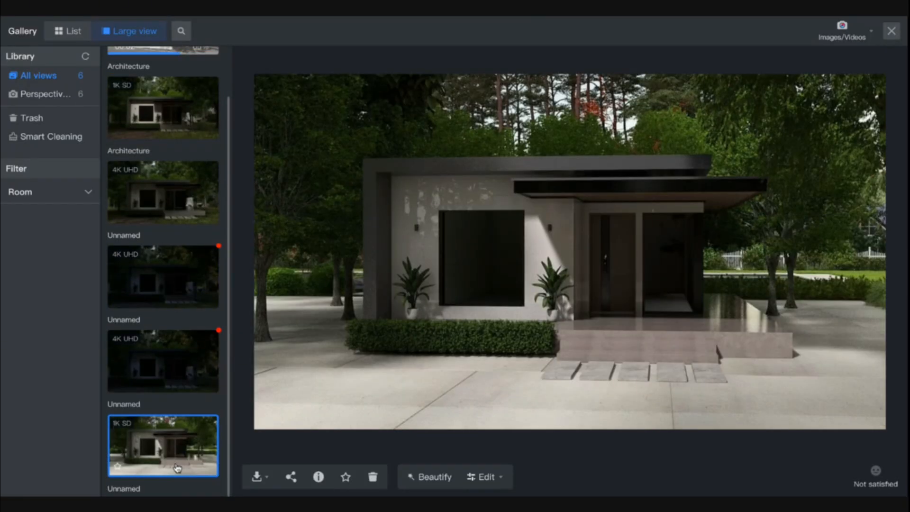
pyautogui.scroll(1, 168, 370)
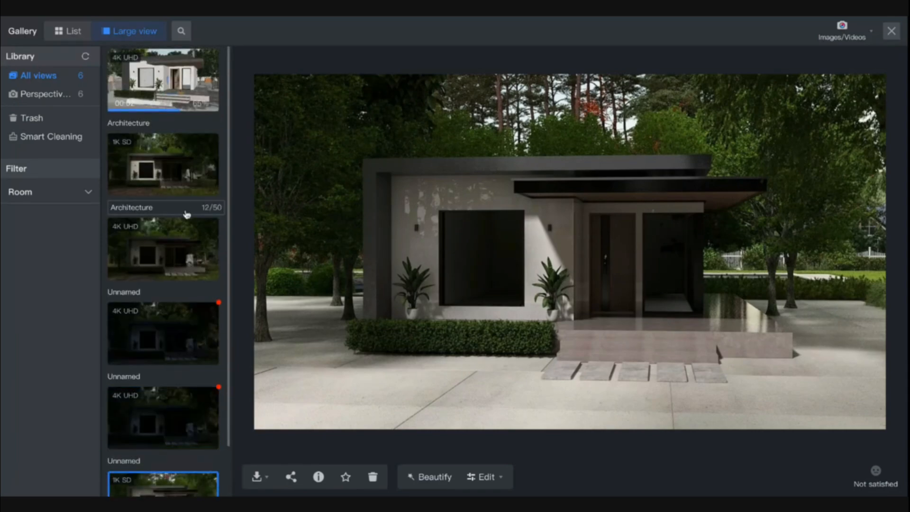
pyautogui.click(185, 94)
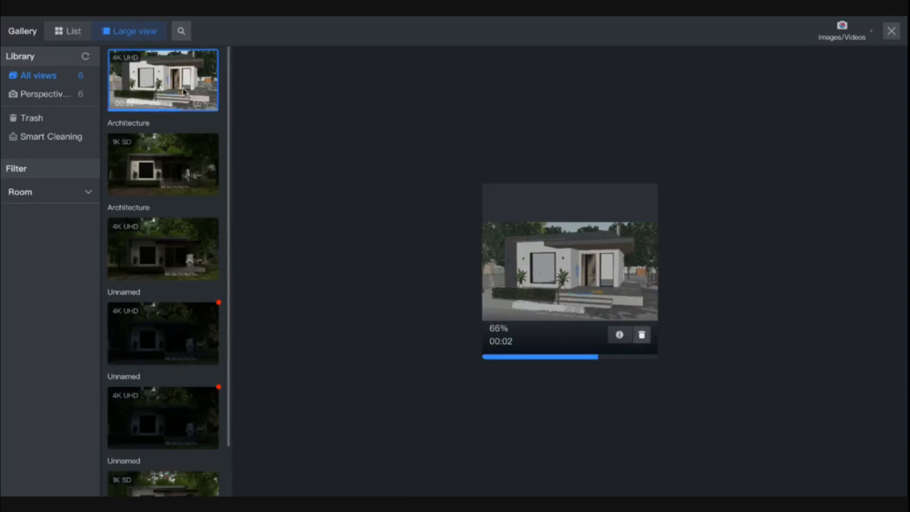
# Compare the two dark 4K UHD forest renders with the brighter 4K UHD and 1K SD ones, and recheck the running render.
pyautogui.click(174, 317)
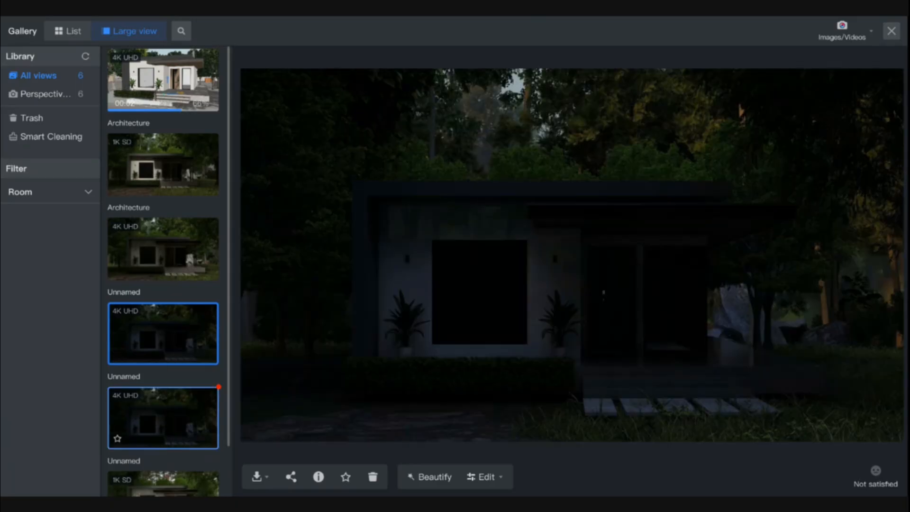
pyautogui.click(215, 390)
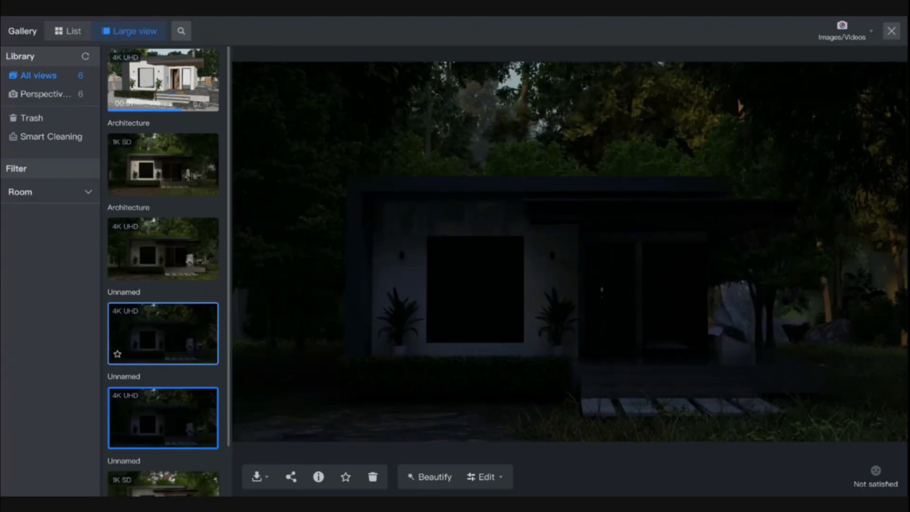
pyautogui.click(190, 342)
pyautogui.click(189, 258)
pyautogui.click(189, 175)
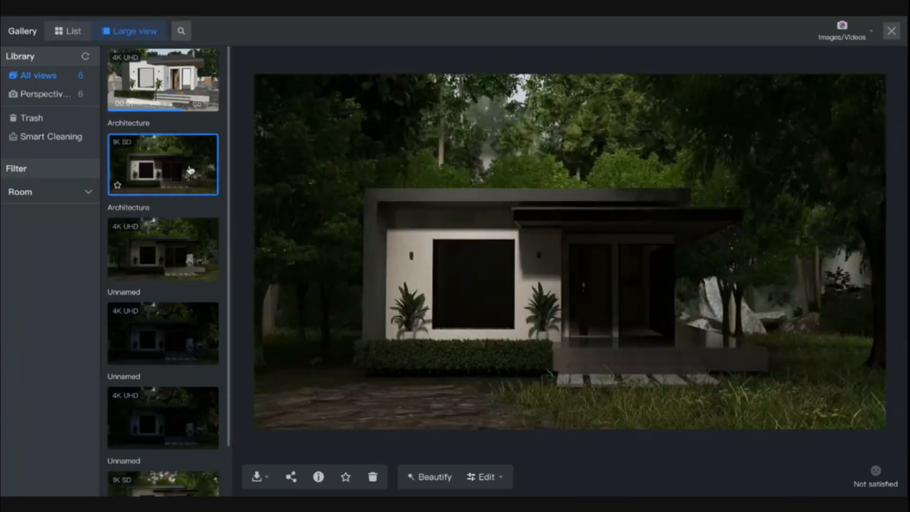
pyautogui.click(188, 92)
# Leave the gallery and the exterior render setup, and open the public model library for the house project.
pyautogui.click(850, 34)
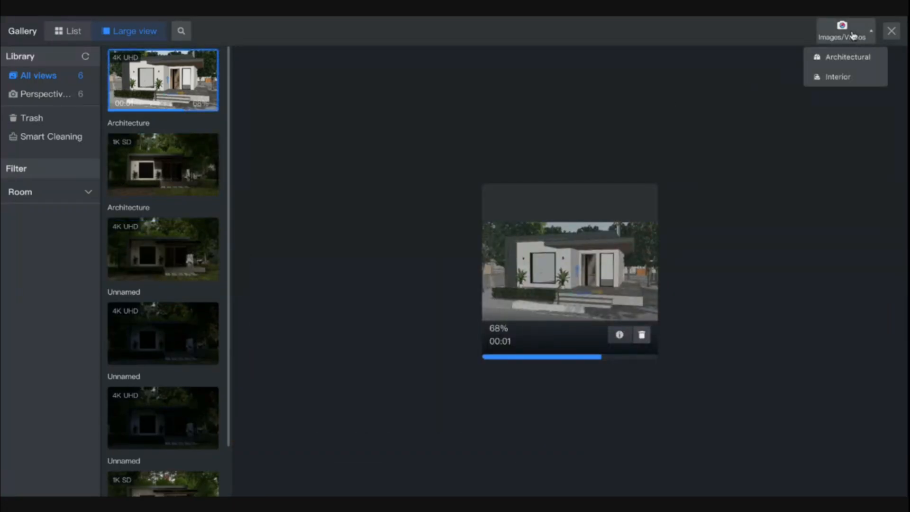
pyautogui.click(891, 31)
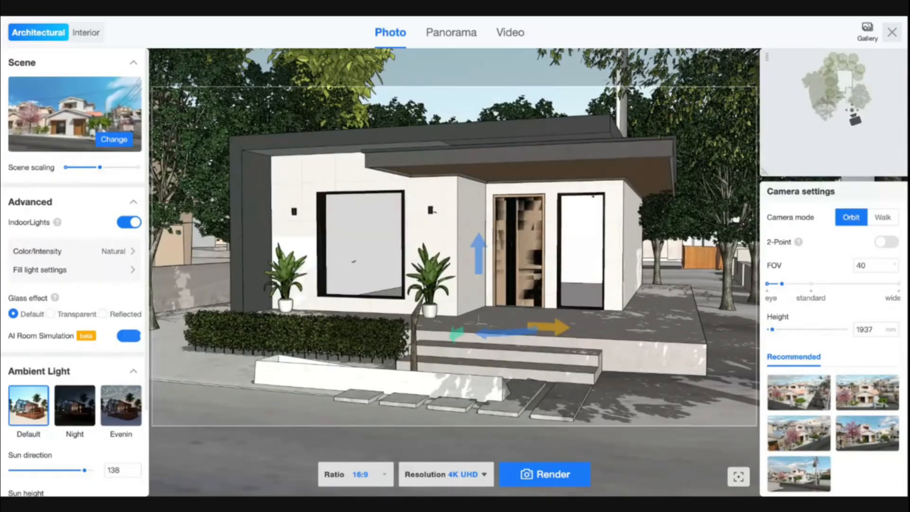
pyautogui.click(892, 32)
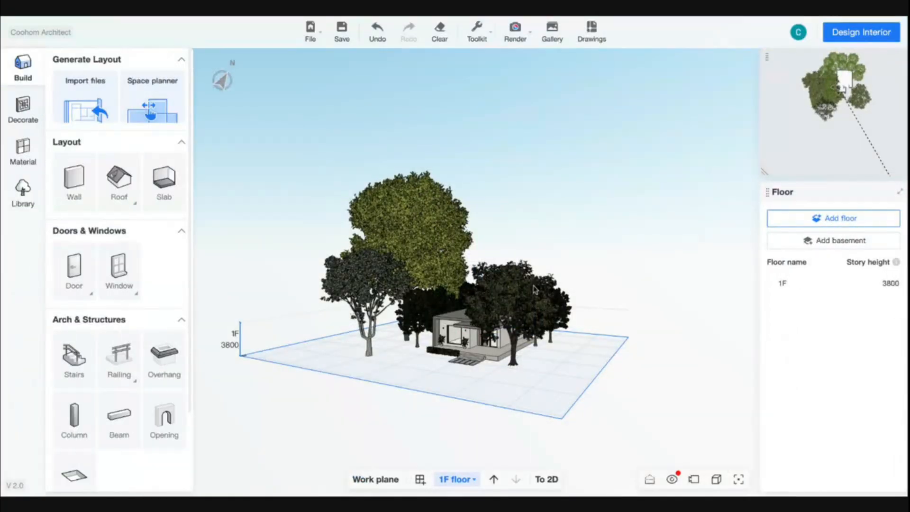
pyautogui.click(24, 199)
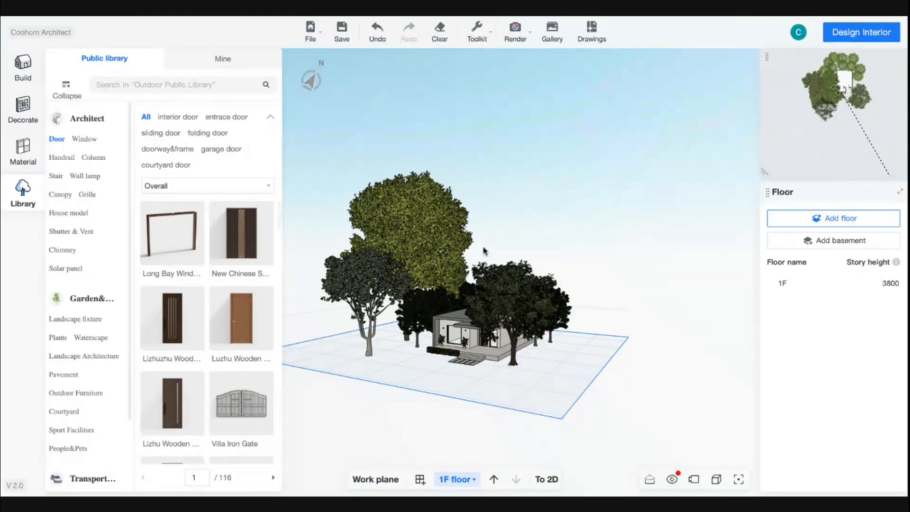
# Switch to the interior design project, dismiss the promotional offer, and bring the furnished living room into view.
pyautogui.click(548, 30)
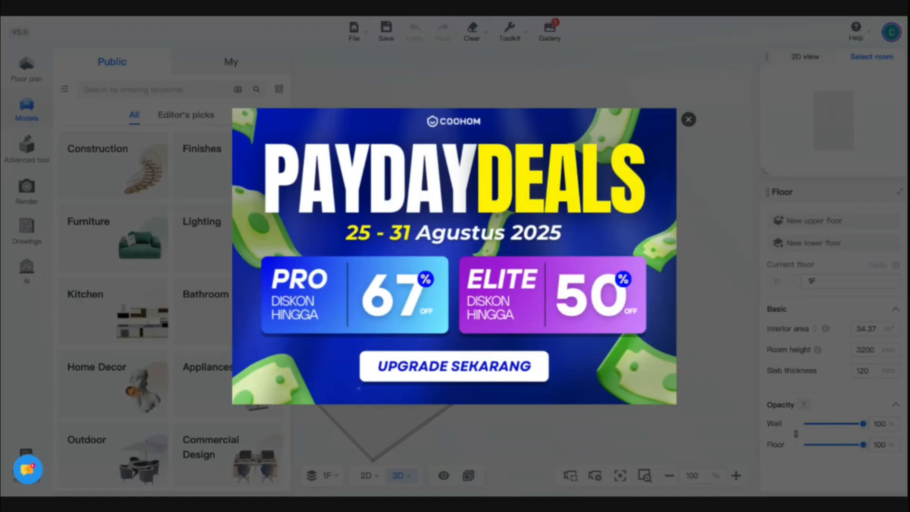
pyautogui.click(688, 122)
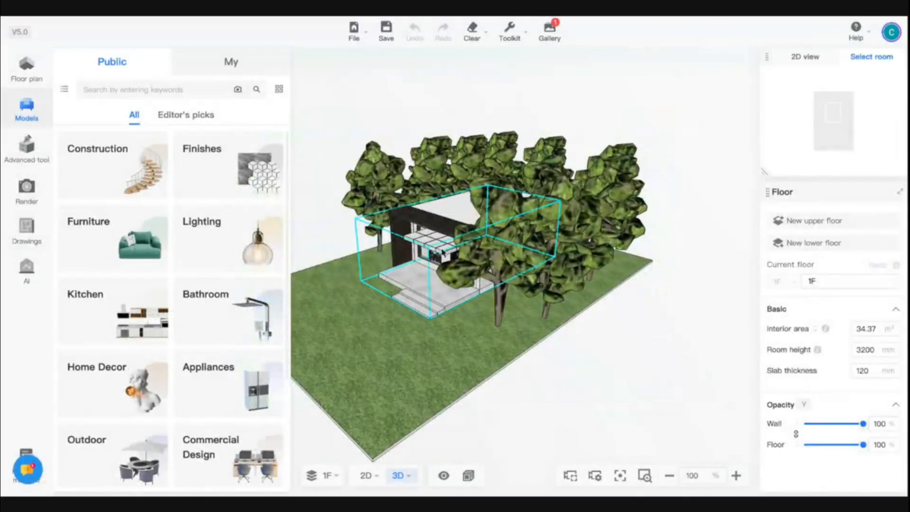
pyautogui.moveTo(370, 304); pyautogui.dragTo(464, 300)
pyautogui.scroll(10, 464, 299)
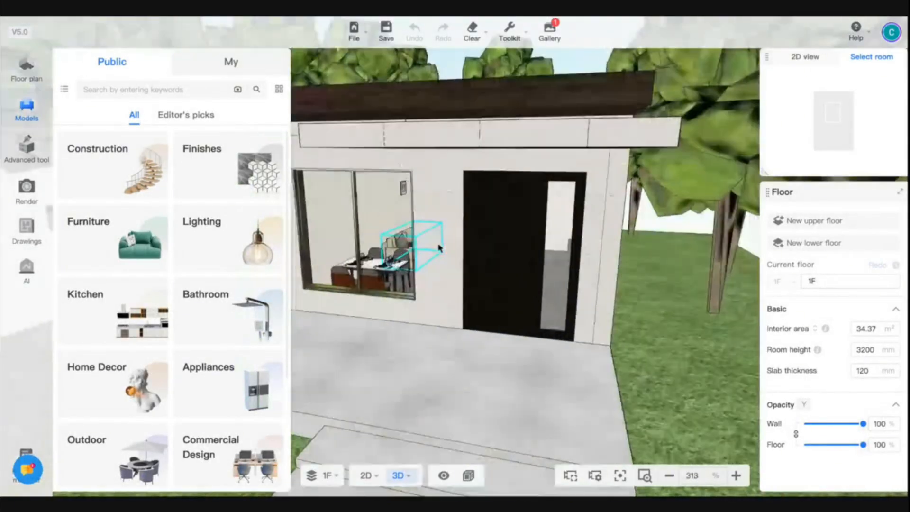
pyautogui.scroll(6, 411, 270)
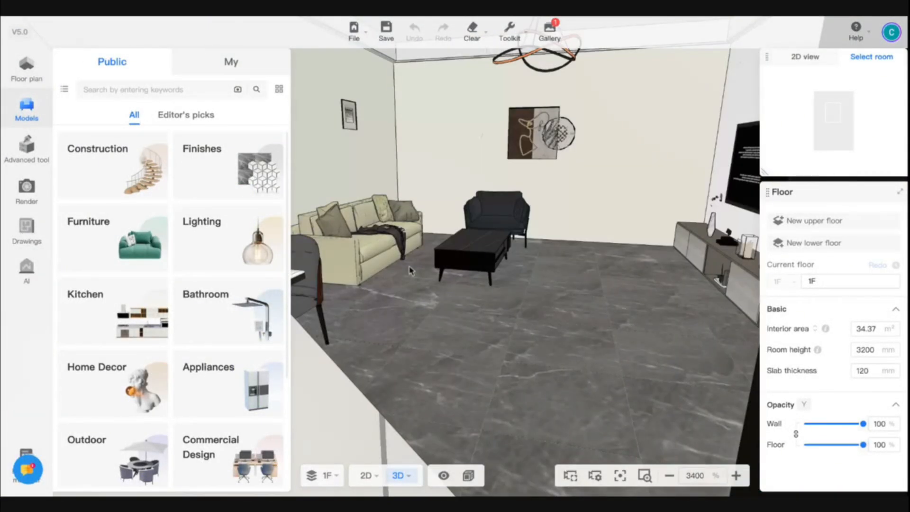
# Enter the interior render setup and open the Daytime(1) real-time lighting template for editing.
pyautogui.click(28, 187)
pyautogui.scroll(-2, 198, 458)
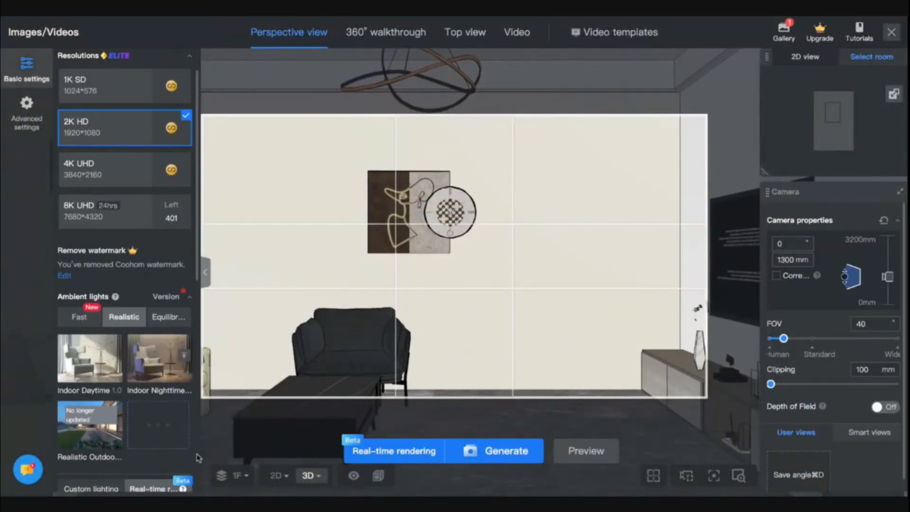
pyautogui.scroll(-3, 172, 466)
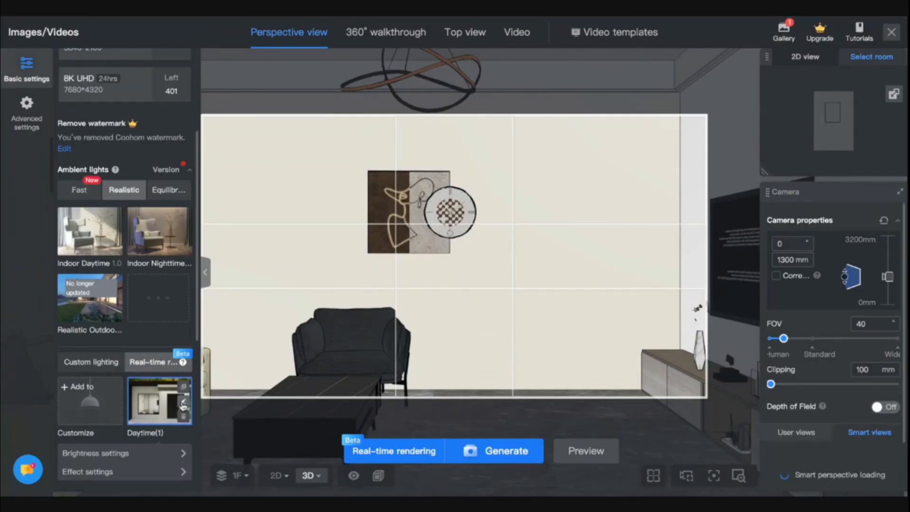
pyautogui.click(183, 406)
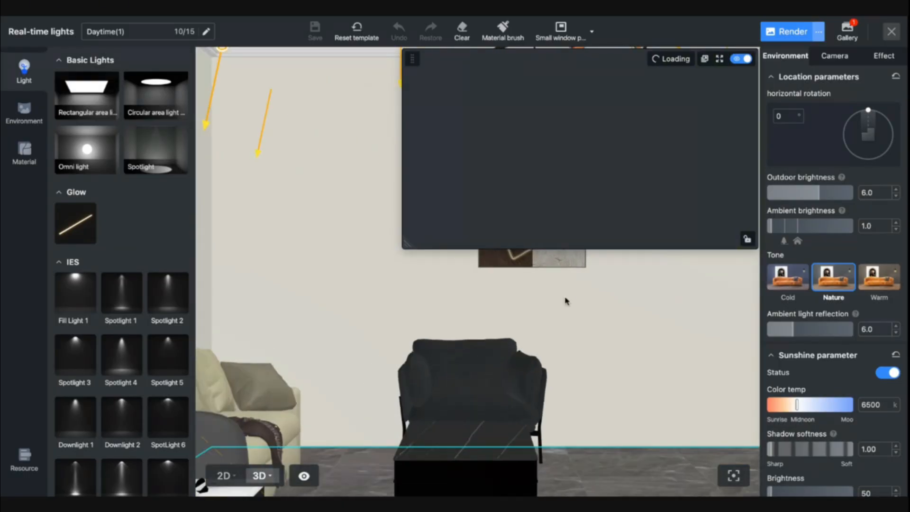
# Examine the sofa corner and the set dining table in the real-time lighting preview, ending close to the tabletop.
pyautogui.moveTo(614, 313); pyautogui.dragTo(565, 327)
pyautogui.scroll(-5, 566, 327)
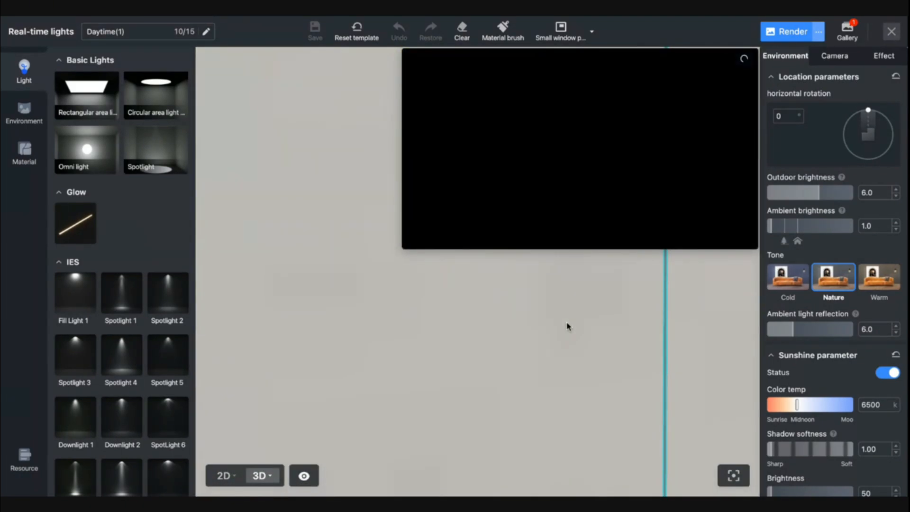
pyautogui.scroll(5, 569, 326)
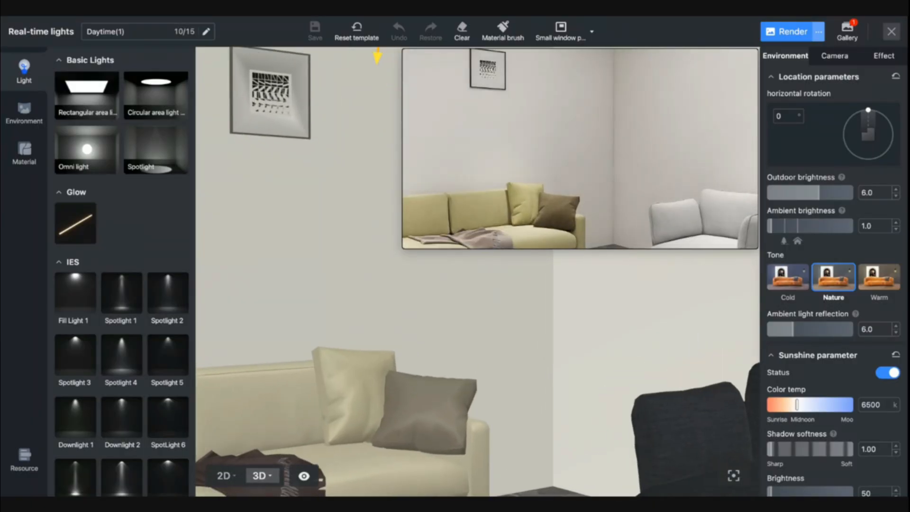
pyautogui.moveTo(569, 326); pyautogui.dragTo(533, 334)
pyautogui.scroll(5, 519, 356)
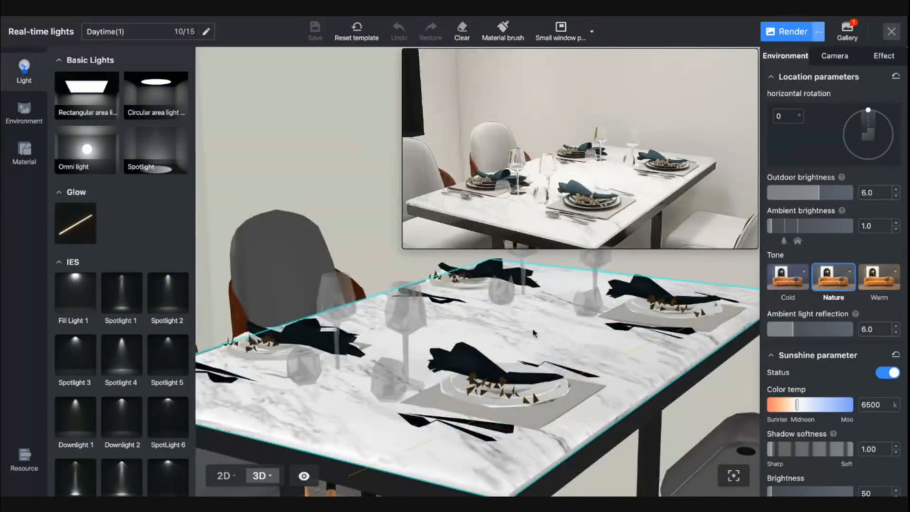
pyautogui.scroll(-5, 343, 171)
pyautogui.scroll(4, 390, 213)
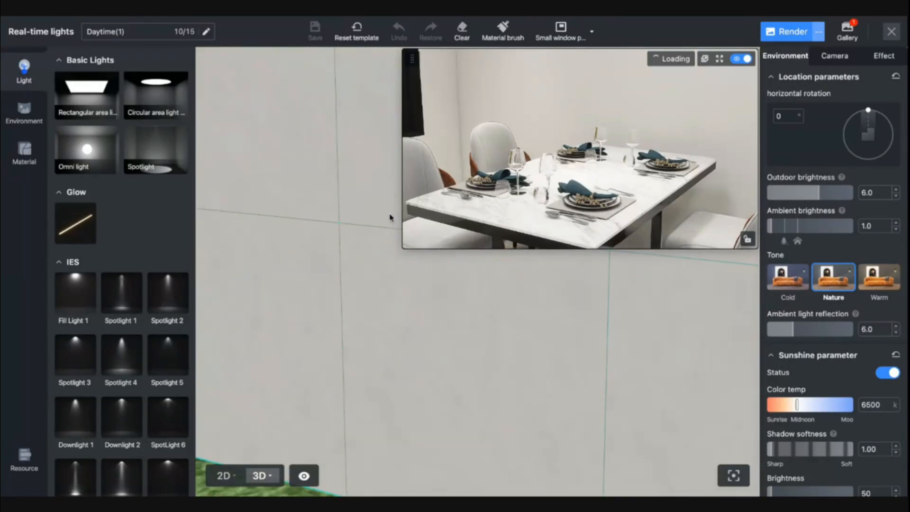
pyautogui.scroll(-3, 377, 226)
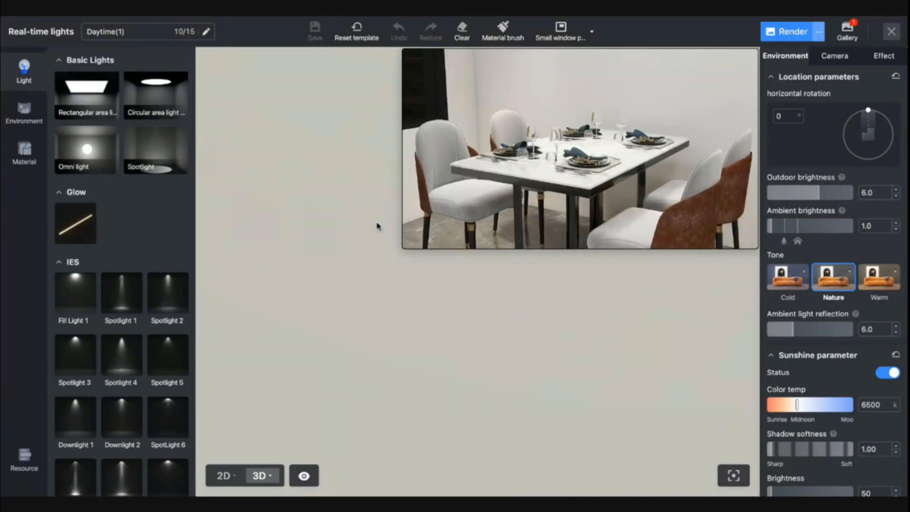
pyautogui.scroll(5, 375, 227)
# Inspect the material parameters of the marble dining tabletop and of the wall behind it.
pyautogui.click(483, 323)
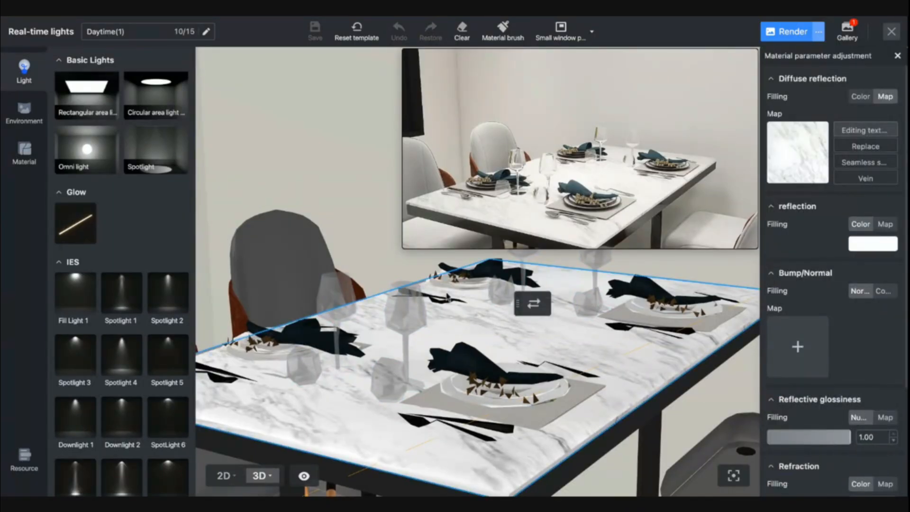
pyautogui.click(289, 135)
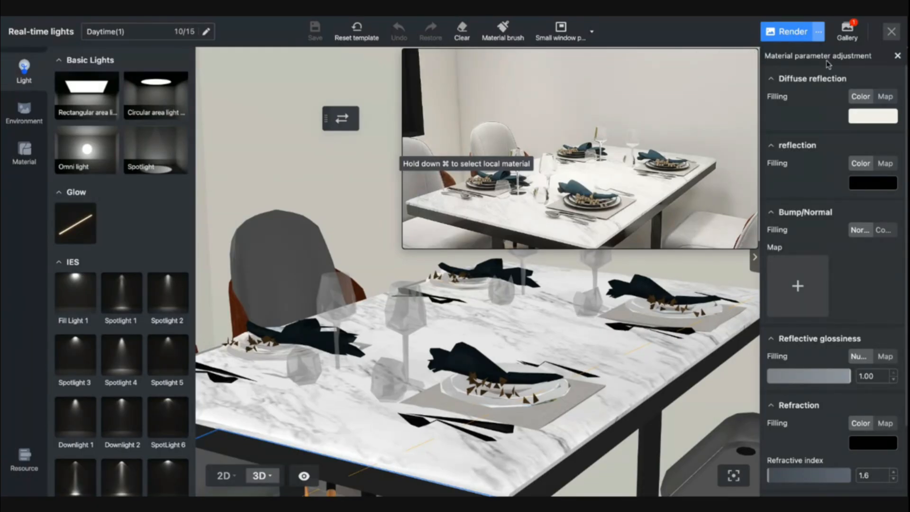
pyautogui.scroll(-2, 793, 237)
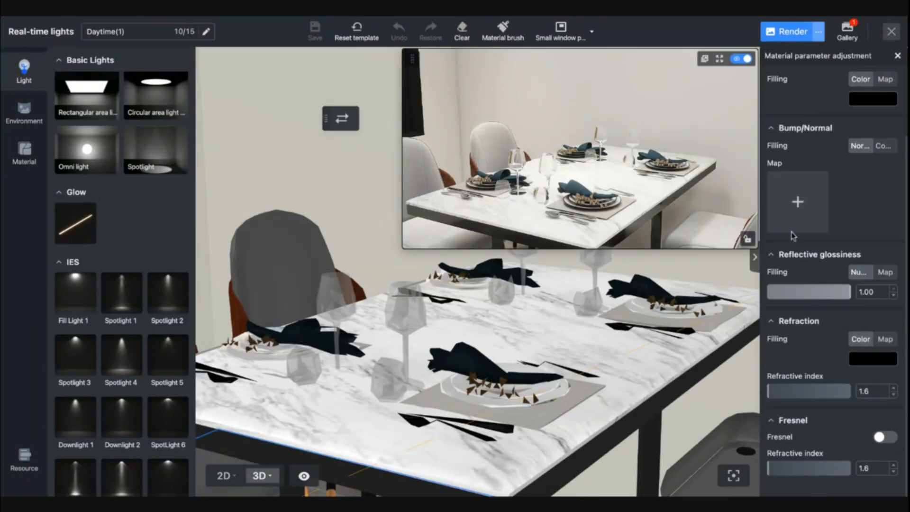
pyautogui.scroll(2, 793, 235)
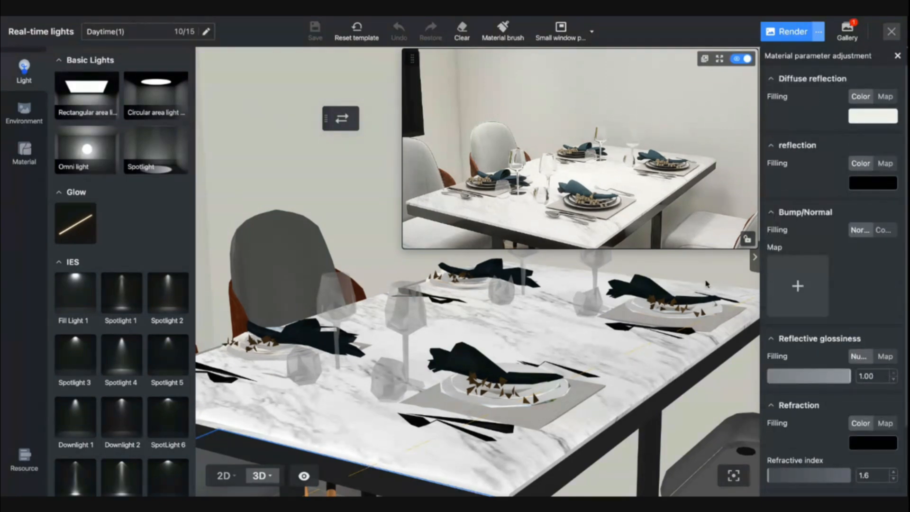
# Set the reflective glossiness of the marble dining tabletop to 0.09.
pyautogui.click(573, 341)
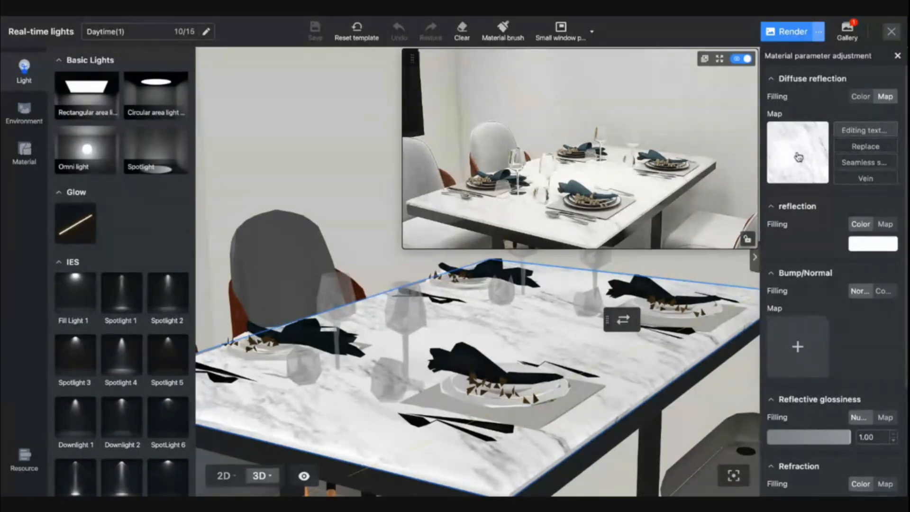
pyautogui.scroll(-2, 828, 345)
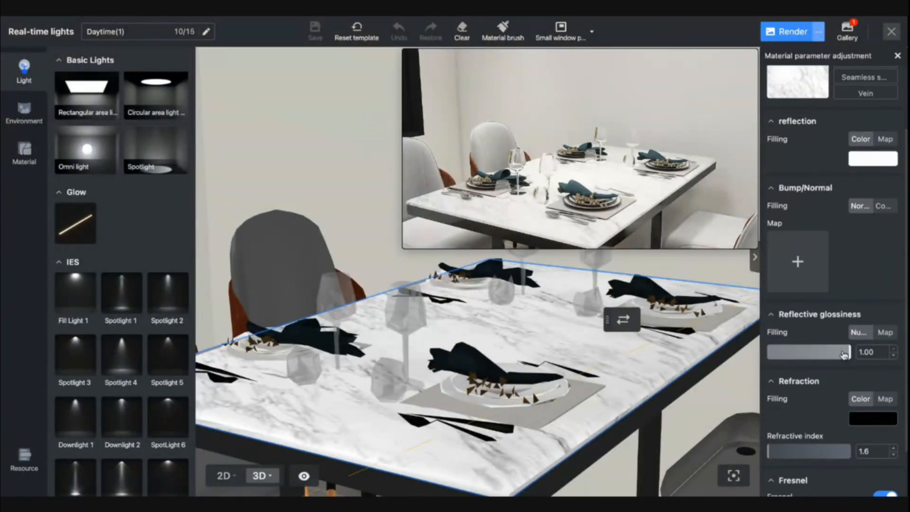
pyautogui.click(870, 316)
pyautogui.click(827, 314)
pyautogui.moveTo(848, 351); pyautogui.dragTo(775, 358)
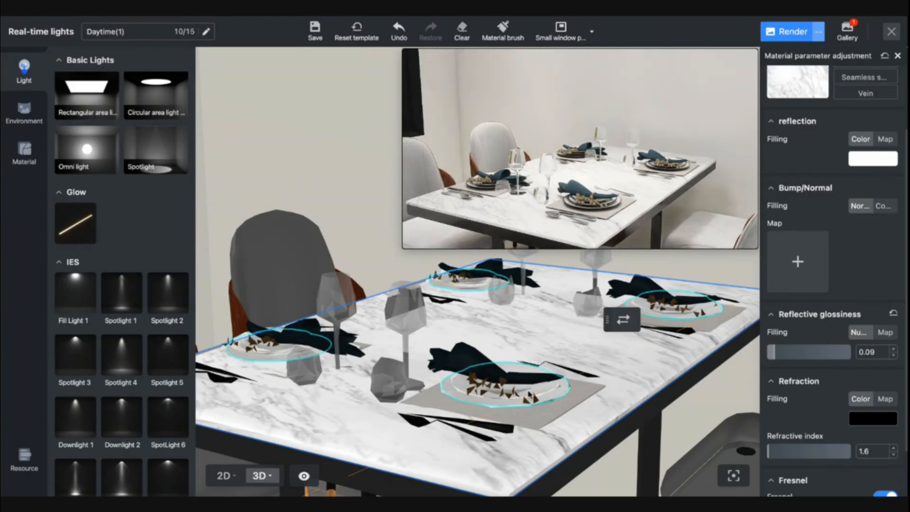
# Examine the tabletop and the surrounding floor in the real-time preview from farther away and close up.
pyautogui.scroll(2, 530, 395)
pyautogui.scroll(3, 528, 394)
pyautogui.scroll(-5, 529, 394)
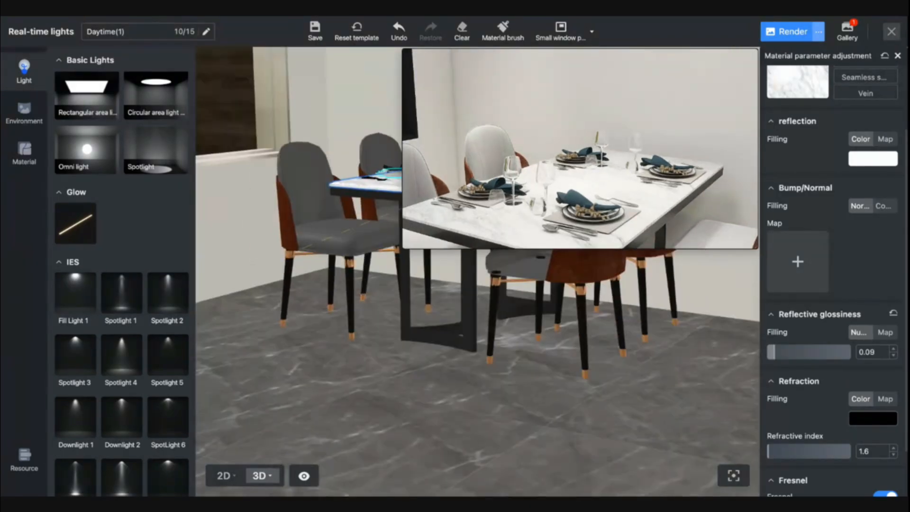
pyautogui.scroll(3, 543, 380)
pyautogui.scroll(-1, 544, 380)
pyautogui.scroll(-4, 543, 379)
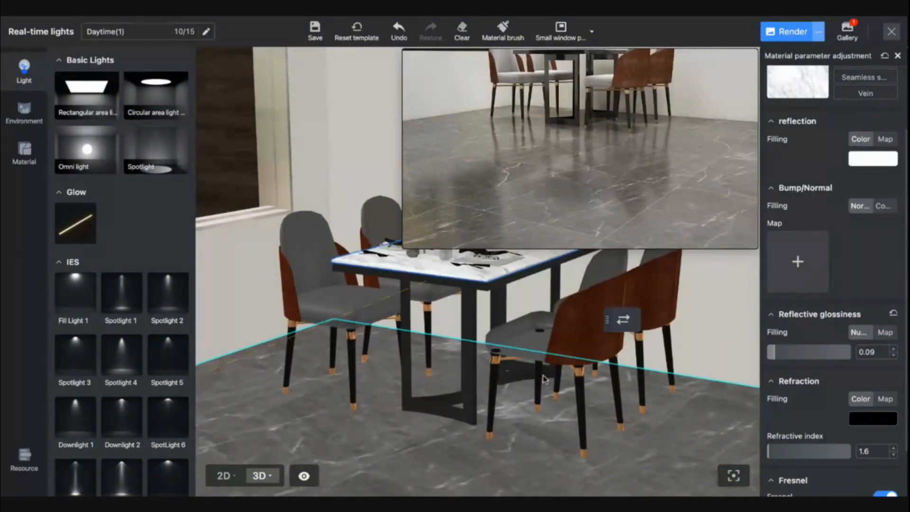
pyautogui.moveTo(544, 379); pyautogui.dragTo(403, 403, button='right')
pyautogui.scroll(2, 583, 370)
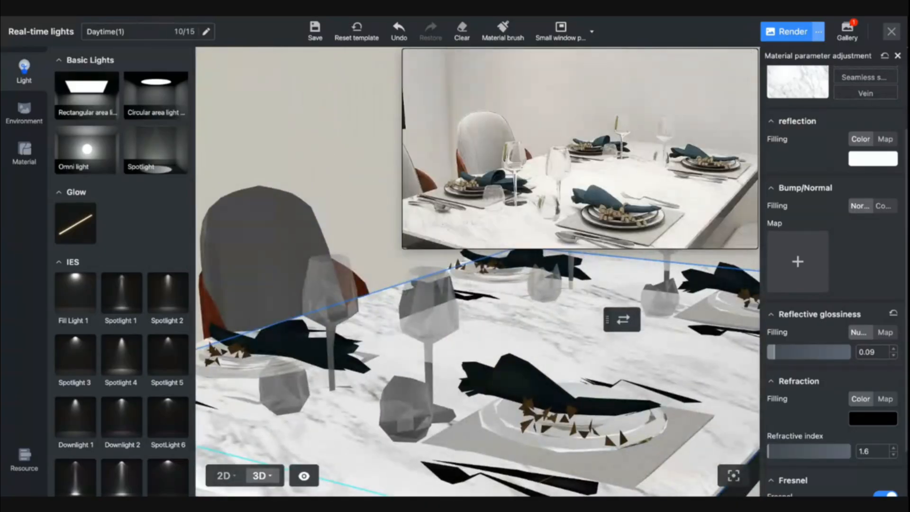
pyautogui.moveTo(569, 388); pyautogui.dragTo(374, 398, button='right')
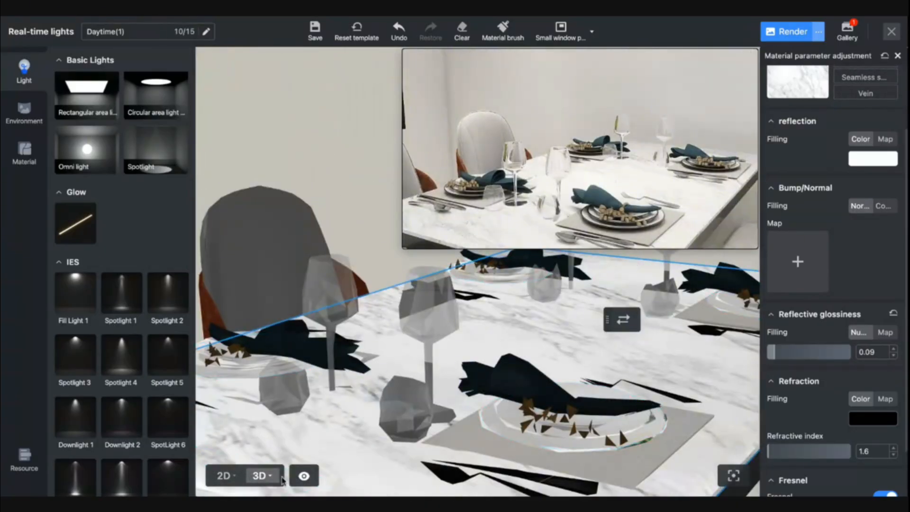
# Delete Spotlight 4-9 above the dining table in the 2D plan, and return to the 3D view.
pyautogui.click(221, 476)
pyautogui.scroll(8, 405, 287)
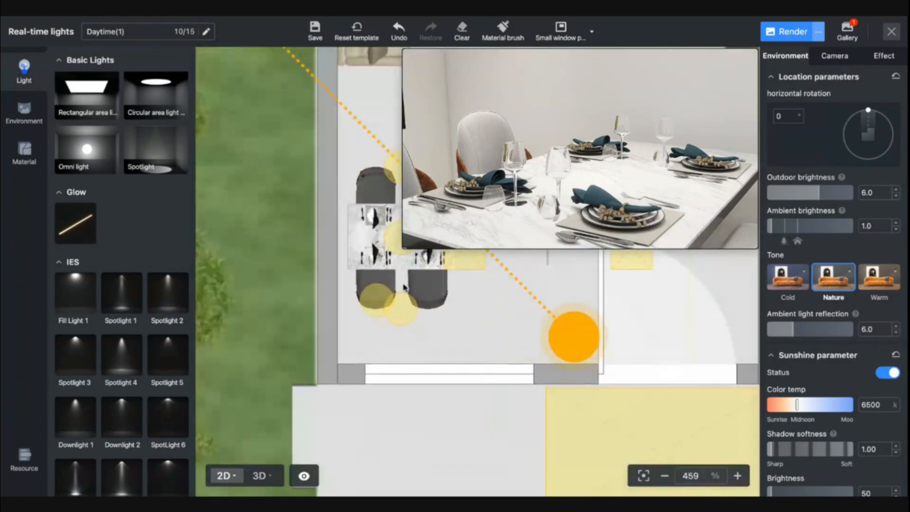
pyautogui.click(394, 247)
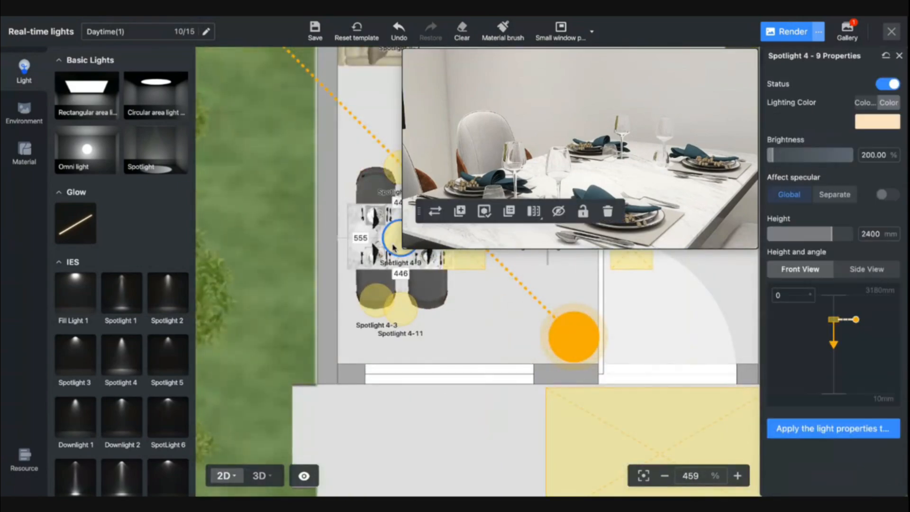
pyautogui.press('Delete')
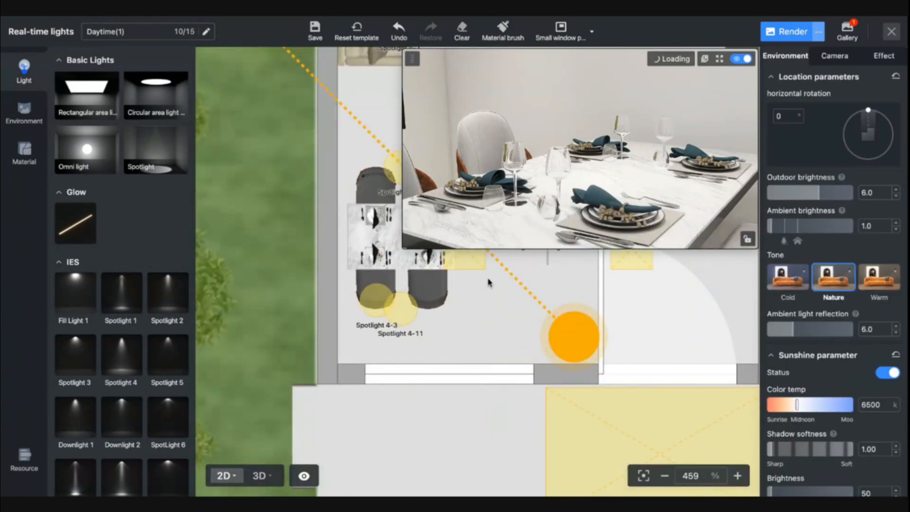
pyautogui.moveTo(487, 286); pyautogui.dragTo(451, 308)
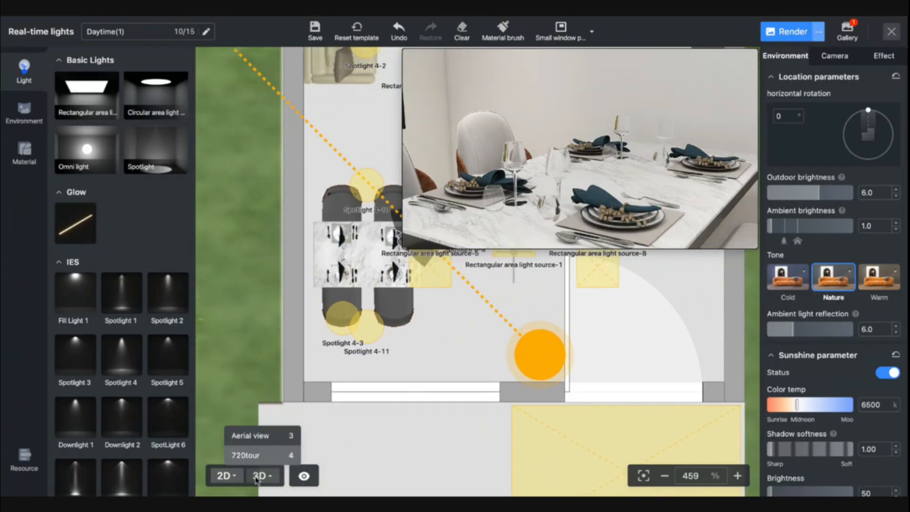
pyautogui.click(262, 476)
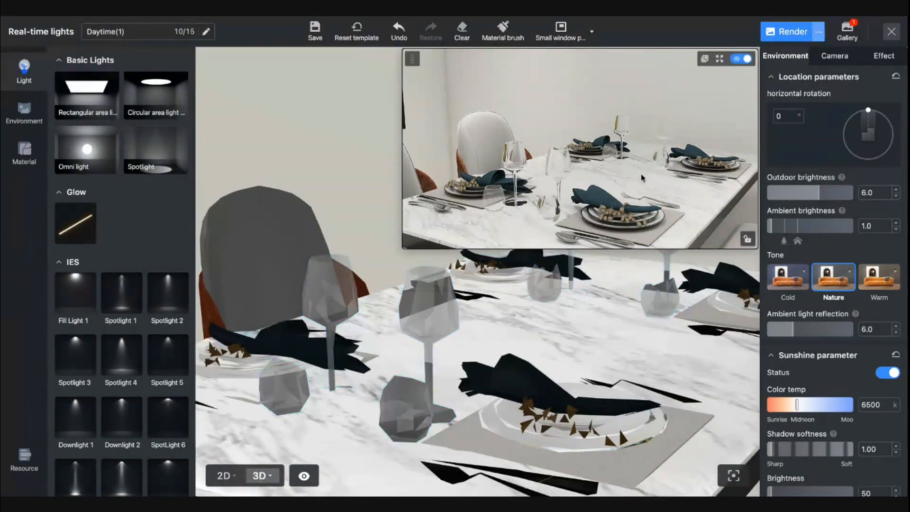
# Show the real-time preview full screen and set the marble tabletop's refraction index and Fresnel refractive index both to 0.2.
pyautogui.click(719, 58)
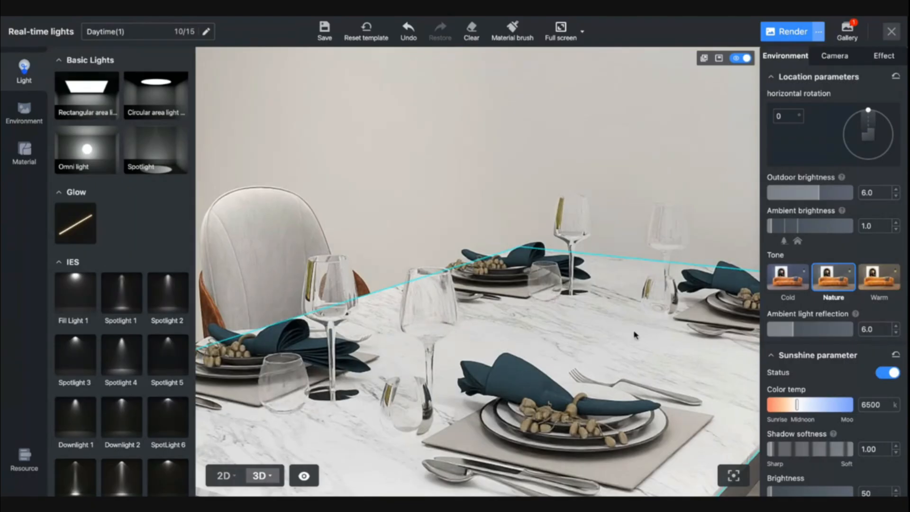
pyautogui.click(616, 332)
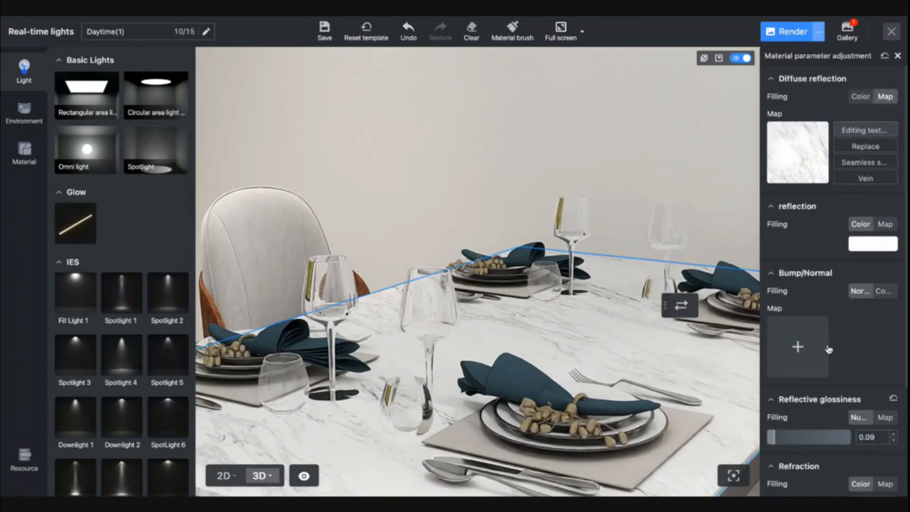
pyautogui.scroll(-3, 829, 350)
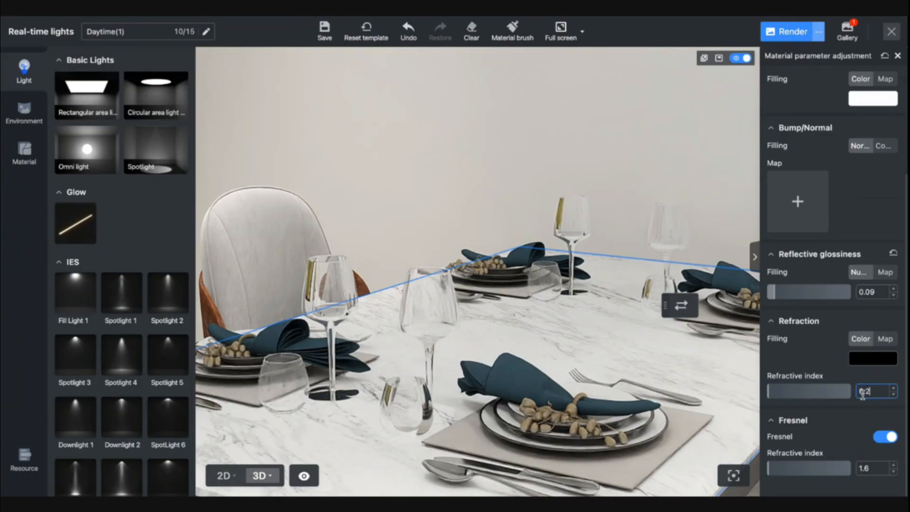
pyautogui.press('Return')
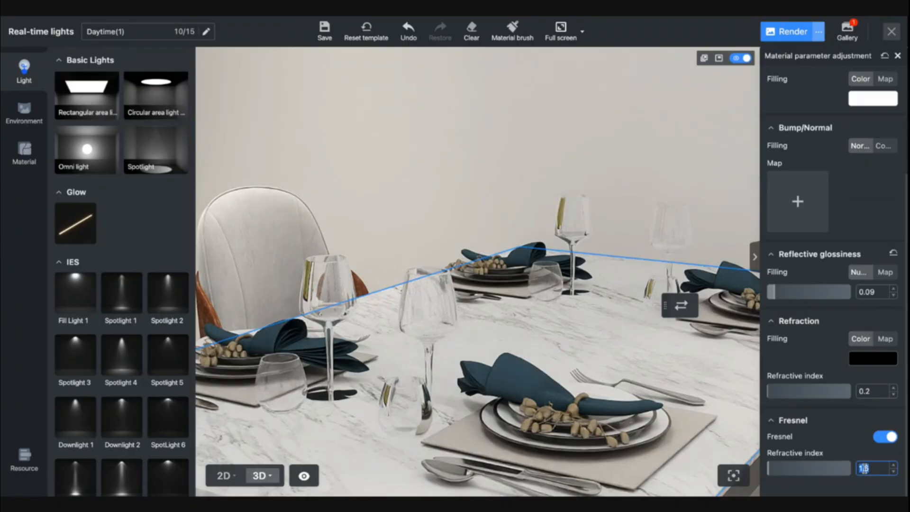
pyautogui.write('.2')
pyautogui.press('Return')
# Raise the marble tabletop's reflective glossiness to 0.86 and check the table from a lower side angle.
pyautogui.click(832, 299)
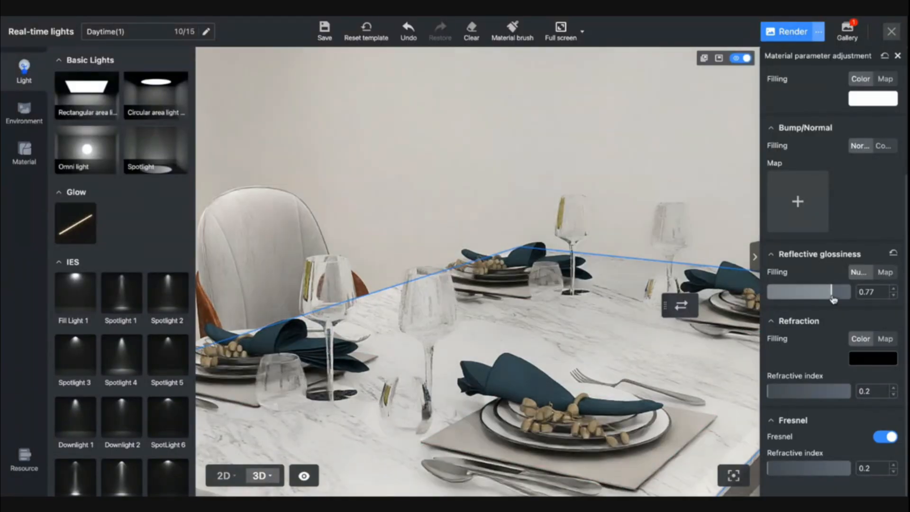
pyautogui.moveTo(834, 299); pyautogui.dragTo(839, 299)
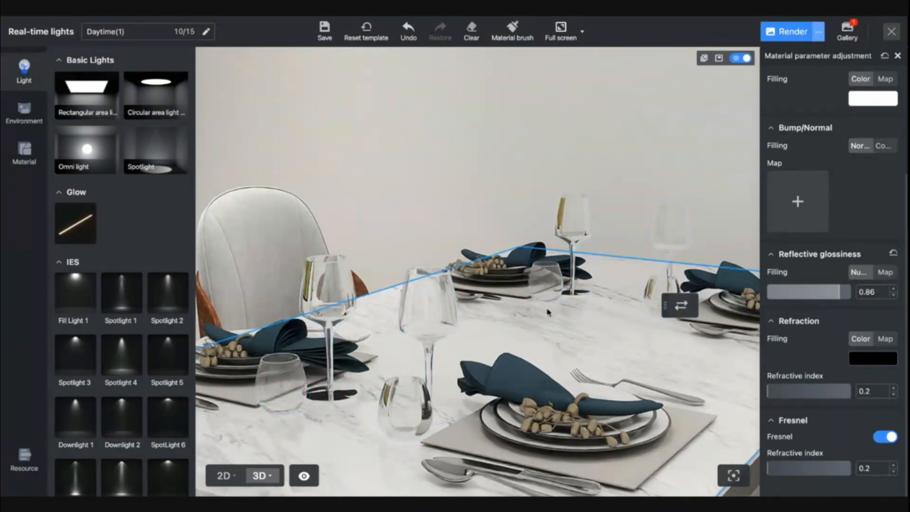
pyautogui.moveTo(516, 313); pyautogui.dragTo(497, 227)
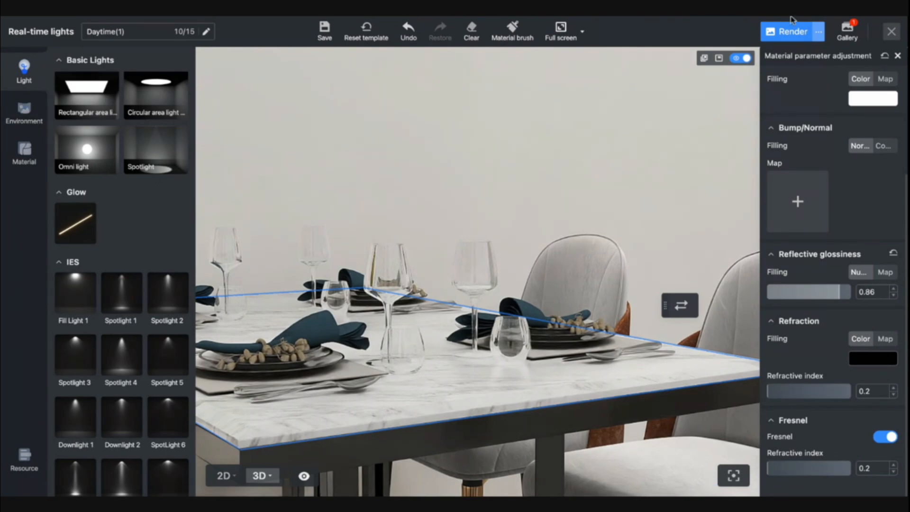
# Leave the real-time lighting editor, switch to 360° walkthrough, and place the camera near the middle of the living room in the 2D plan.
pyautogui.click(889, 30)
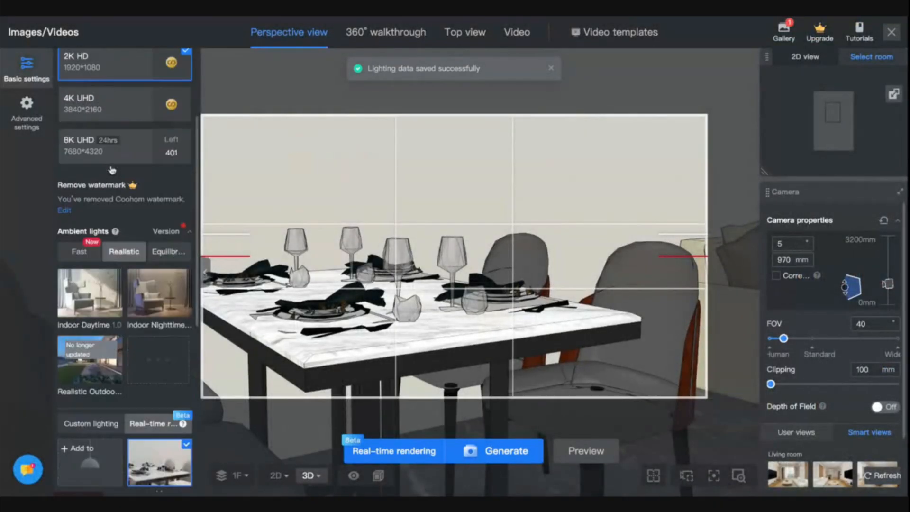
pyautogui.click(403, 33)
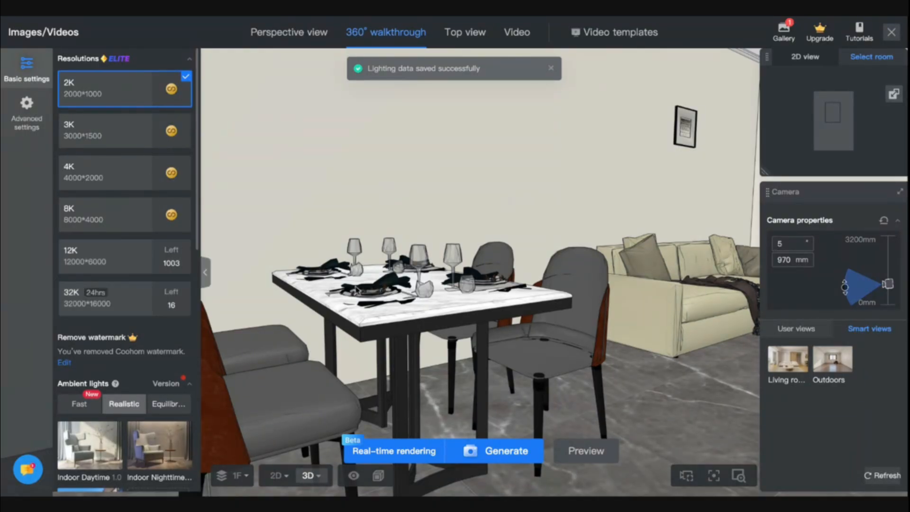
pyautogui.moveTo(671, 346); pyautogui.dragTo(651, 352)
pyautogui.click(281, 476)
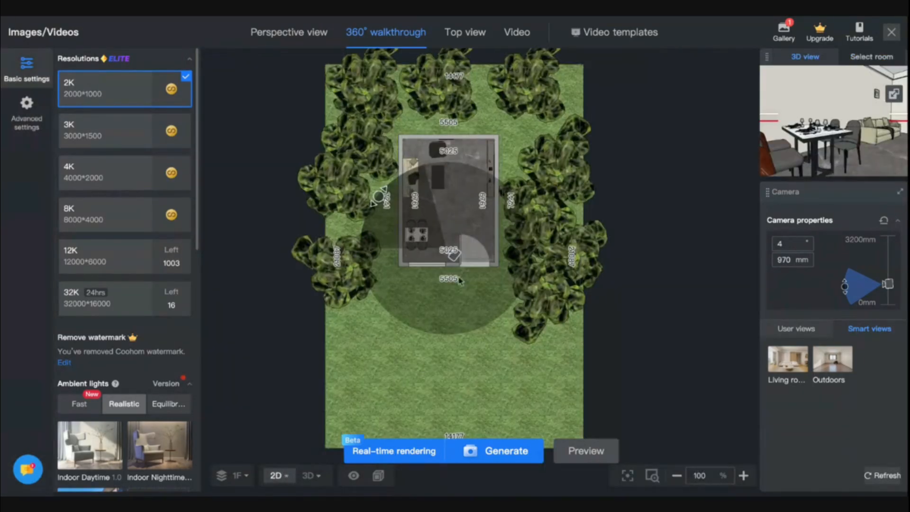
pyautogui.moveTo(454, 222); pyautogui.dragTo(447, 194)
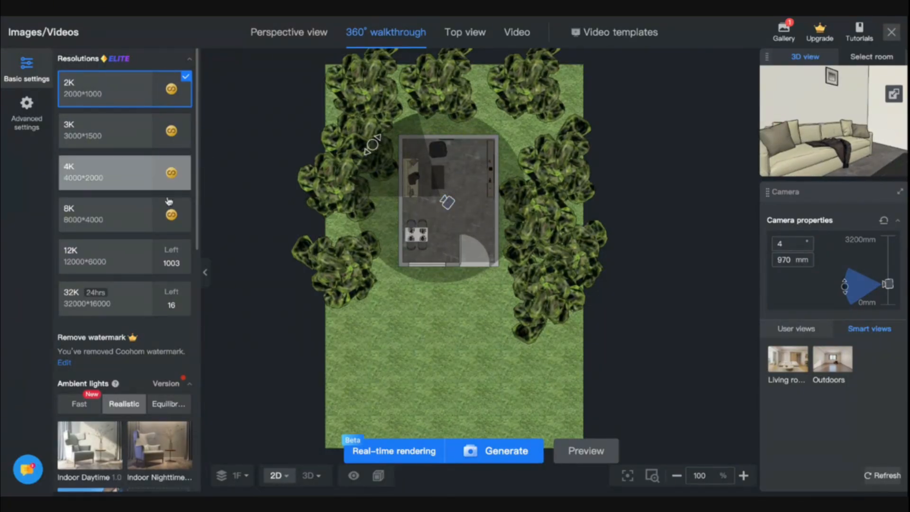
# Generate the living room's 360° walkthrough rendering at 12K (12000*6000).
pyautogui.click(109, 256)
pyautogui.click(109, 298)
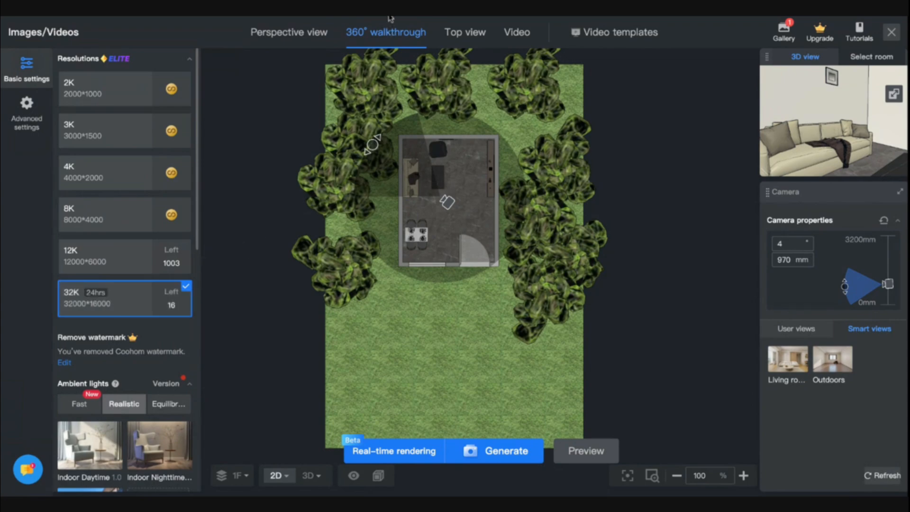
pyautogui.click(122, 254)
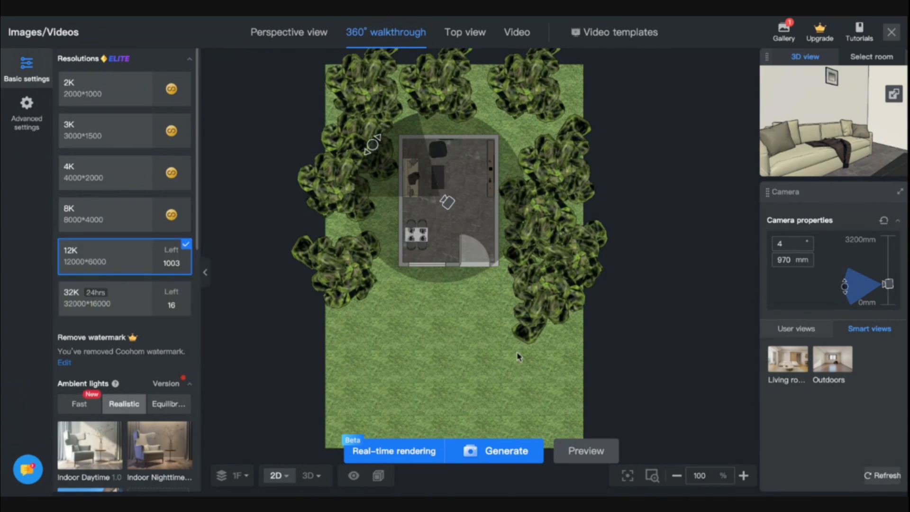
pyautogui.click(507, 460)
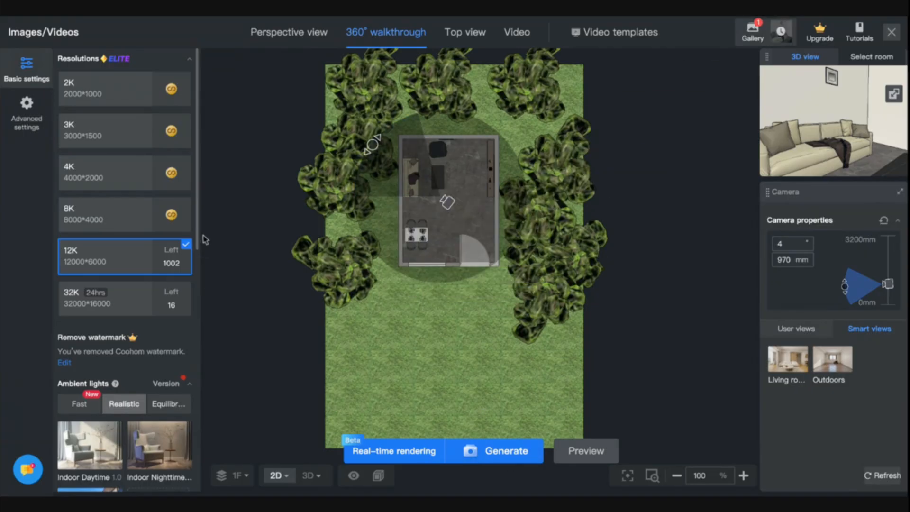
# Generate the same walkthrough at 32K (32000*16000), reselect 12K, and open the 12K rendering in the gallery.
pyautogui.click(114, 296)
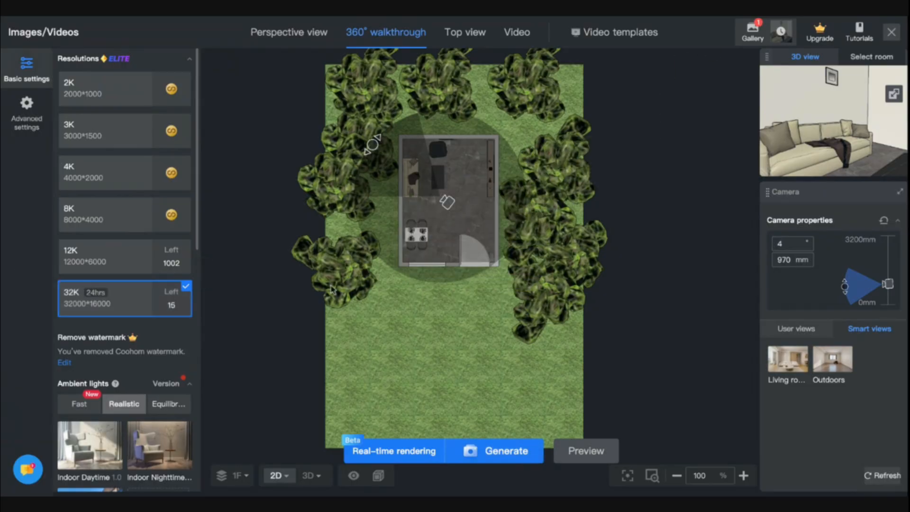
pyautogui.click(122, 259)
pyautogui.click(781, 35)
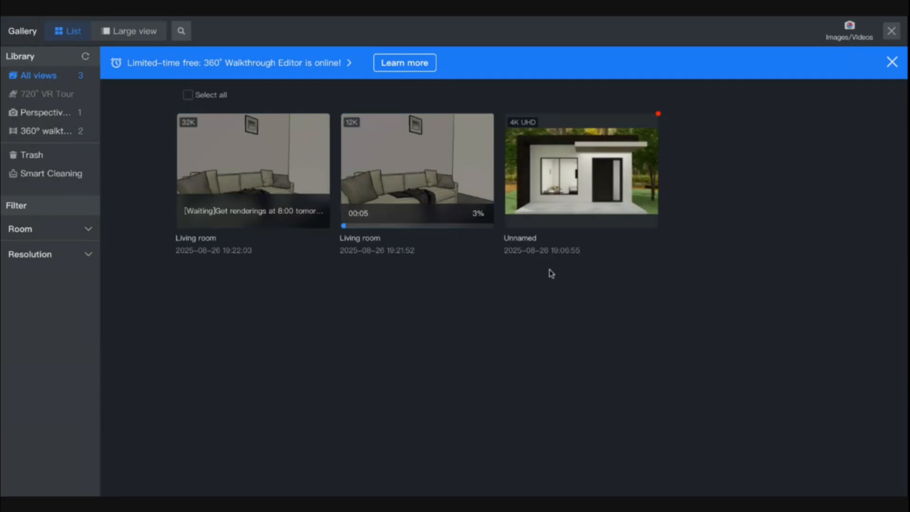
pyautogui.click(419, 172)
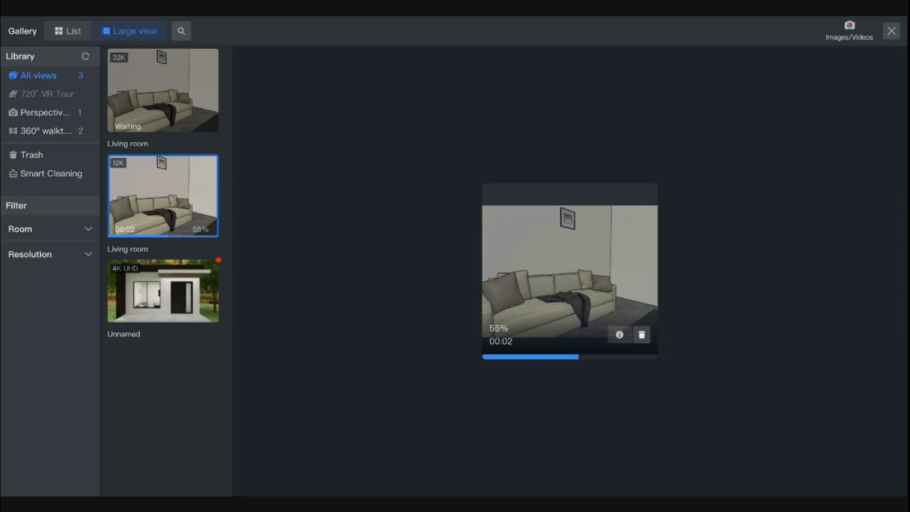
# Return to the Images/Videos workspace and review the resolution options for perspective views.
pyautogui.click(857, 38)
pyautogui.click(289, 31)
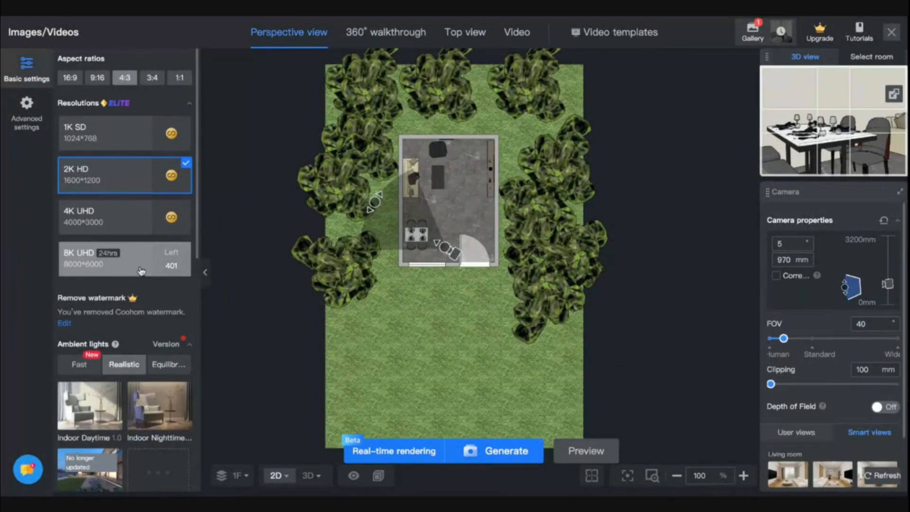
pyautogui.scroll(-1, 142, 271)
pyautogui.scroll(1, 142, 271)
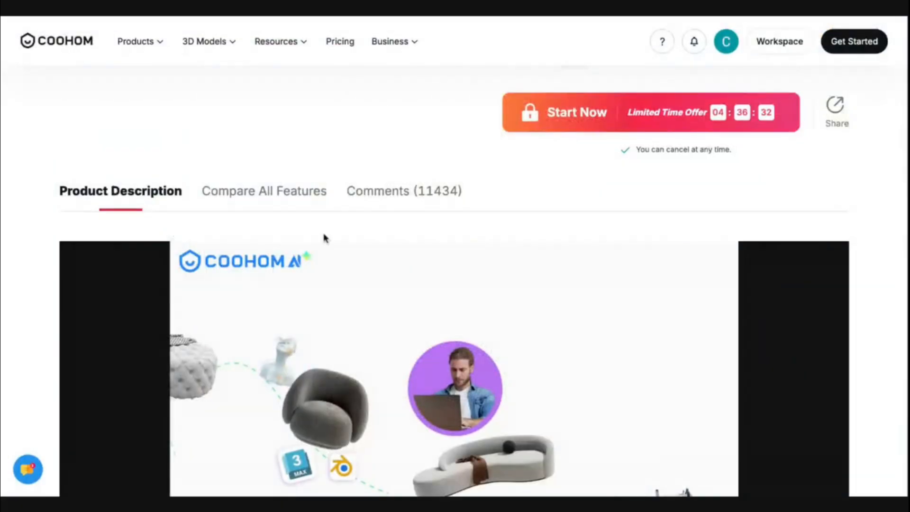
# Compare the image rendering features of the Basic, Elite and Pro plans on Coohom's website and expand the feature list.
pyautogui.scroll(-2, 324, 242)
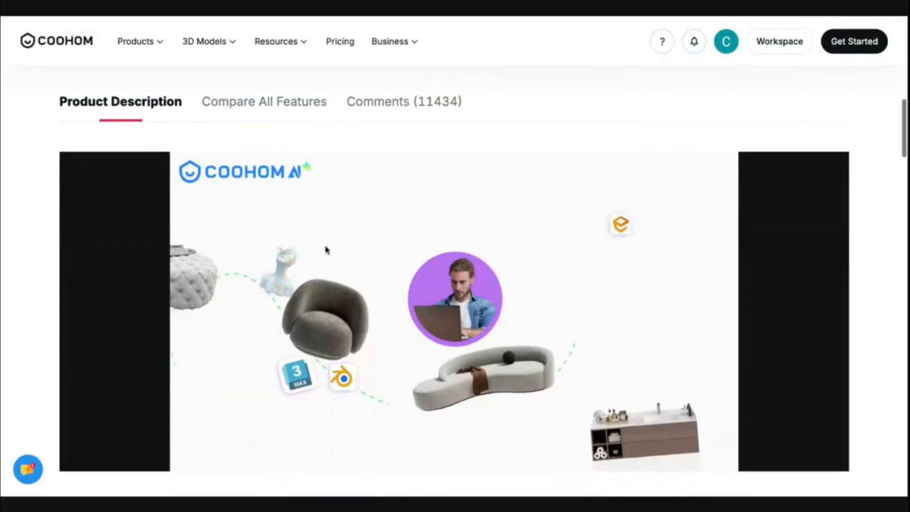
pyautogui.click(270, 101)
pyautogui.scroll(-5, 327, 269)
pyautogui.scroll(-20, 427, 315)
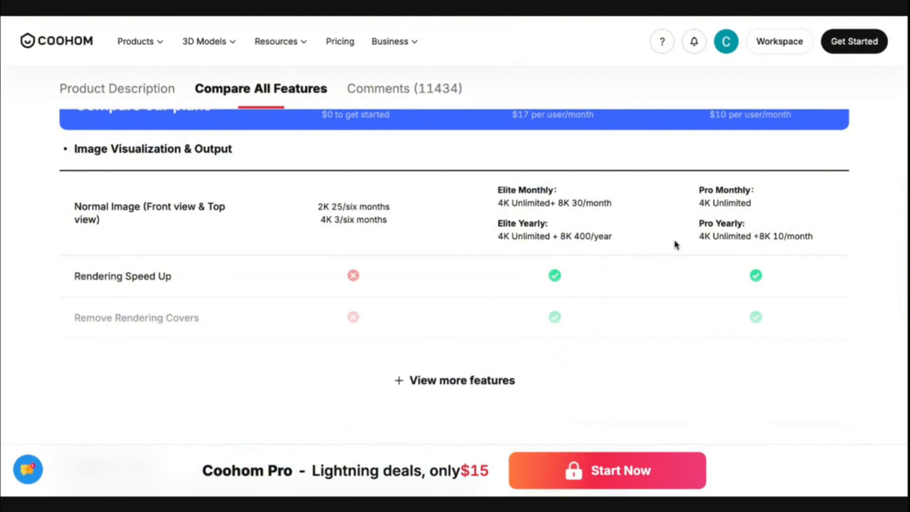
pyautogui.scroll(1, 675, 244)
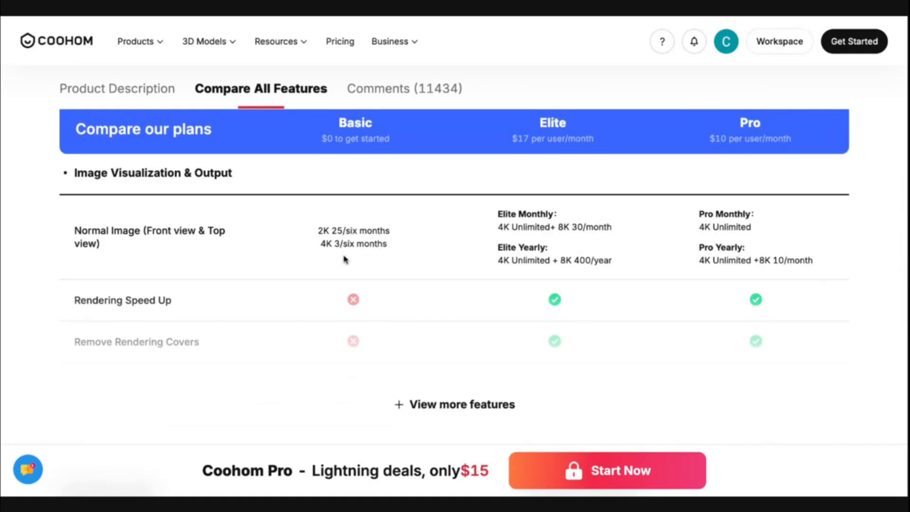
pyautogui.click(422, 404)
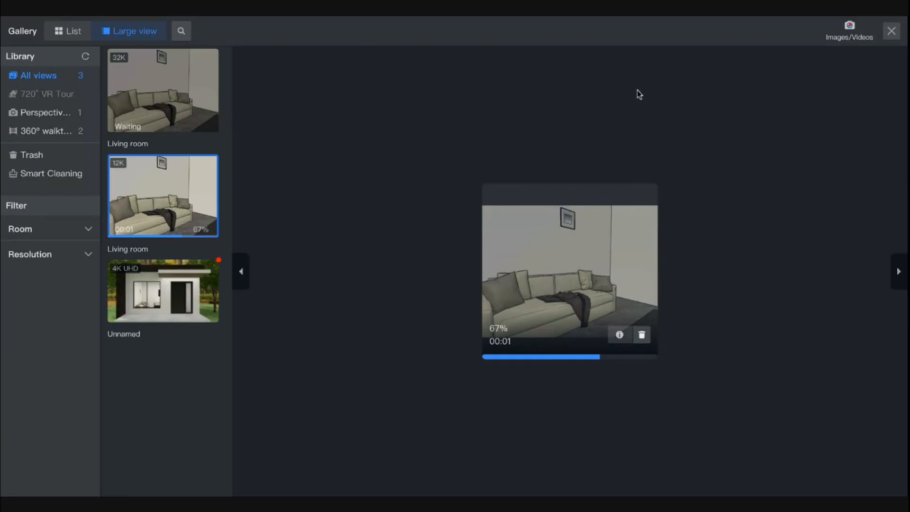
# Return from the gallery to the perspective view settings and select the 8K UHD (8000*6000) resolution.
pyautogui.click(848, 31)
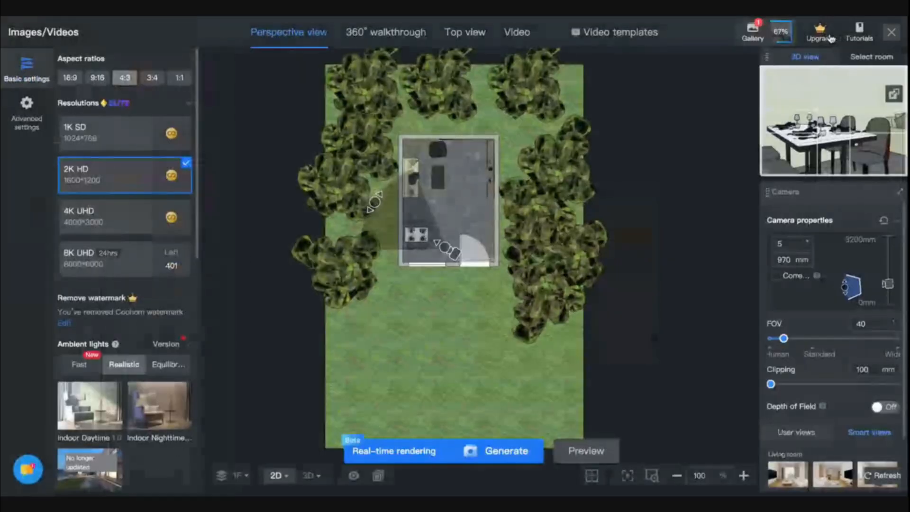
pyautogui.click(137, 256)
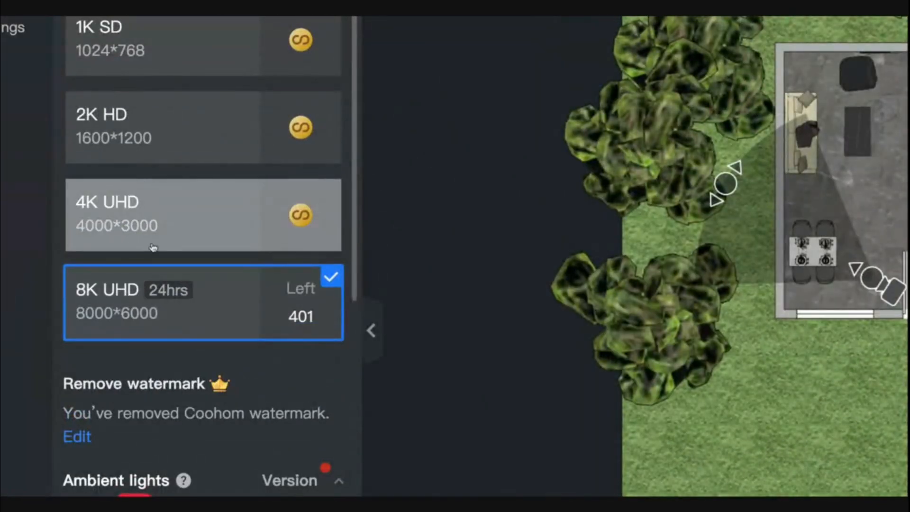
pyautogui.moveTo(187, 302)
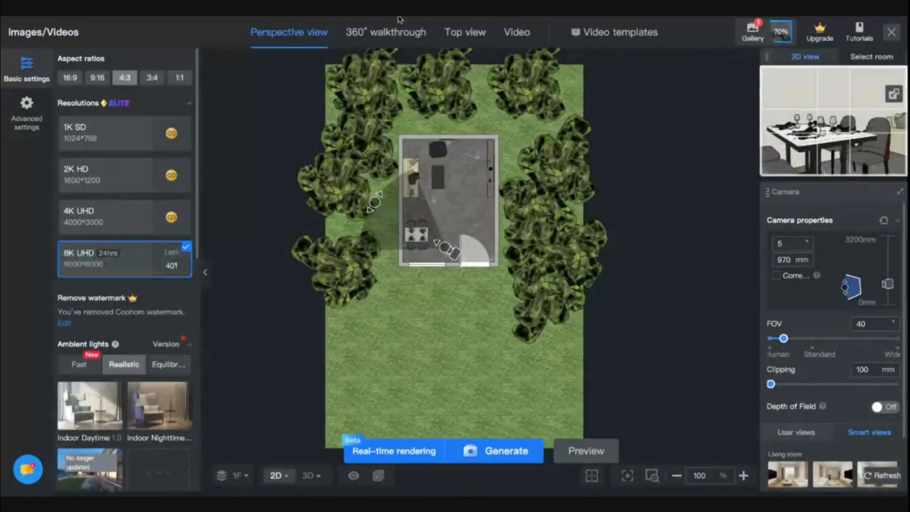
# Review the resolution options of the 360° walkthrough, top view and video rendering modes.
pyautogui.click(541, 30)
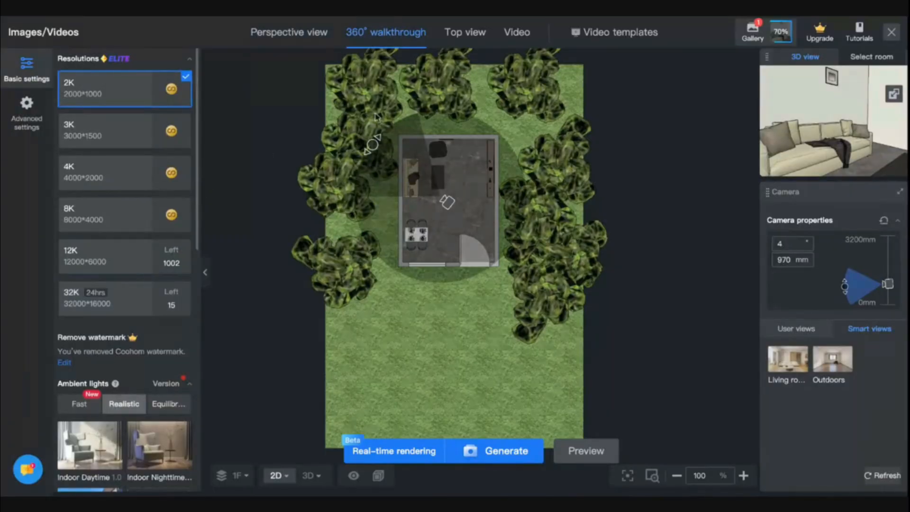
pyautogui.click(471, 35)
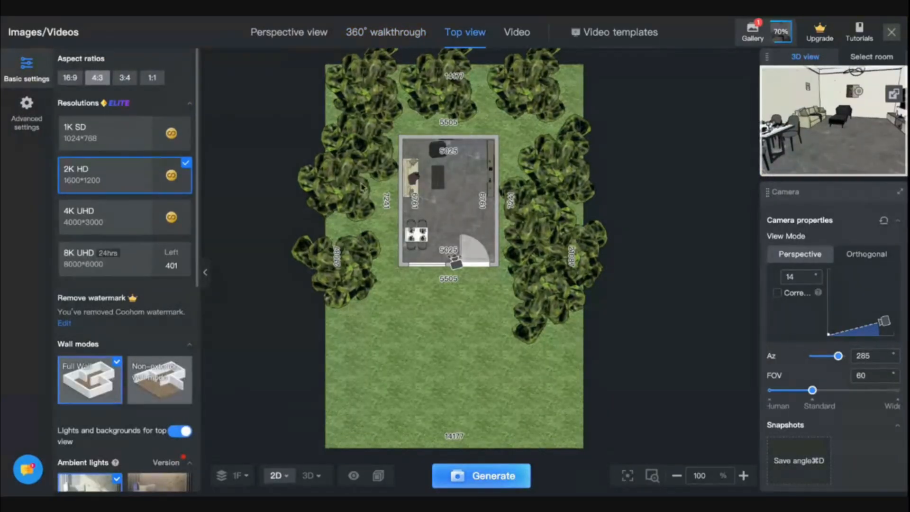
pyautogui.click(516, 47)
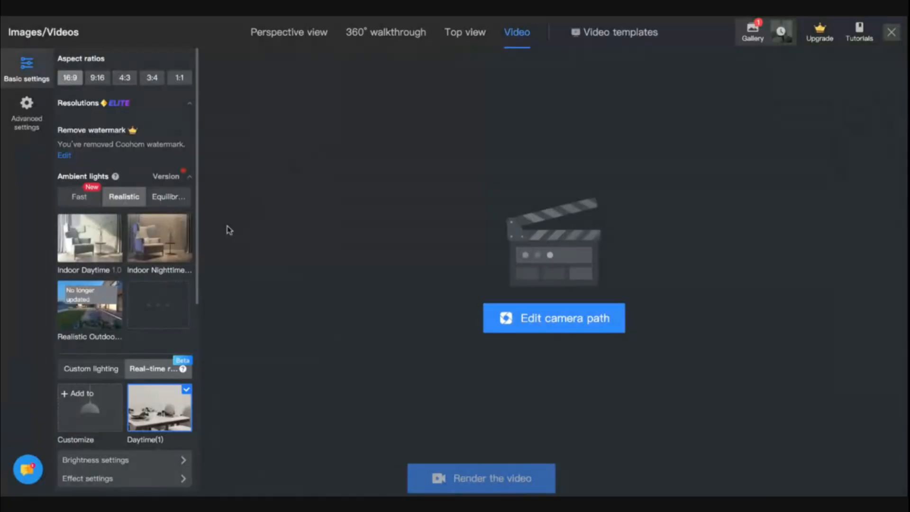
pyautogui.scroll(-2, 136, 275)
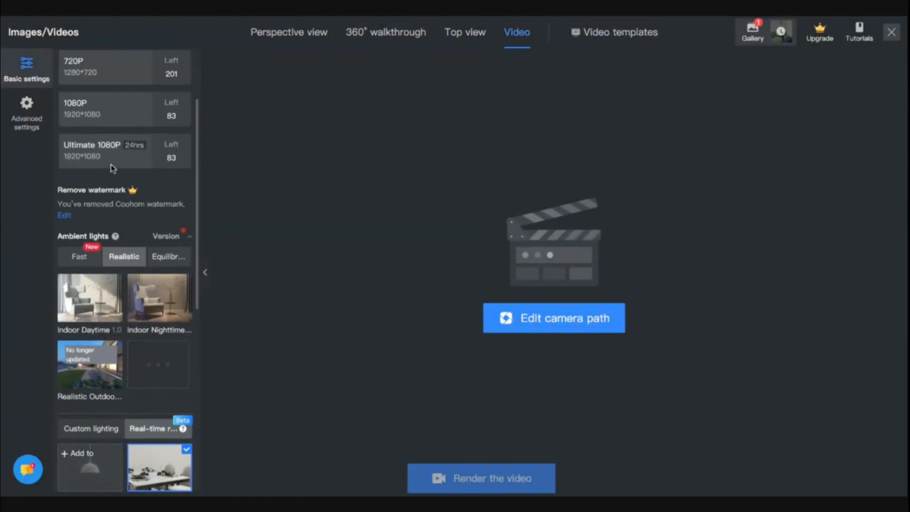
pyautogui.scroll(3, 142, 272)
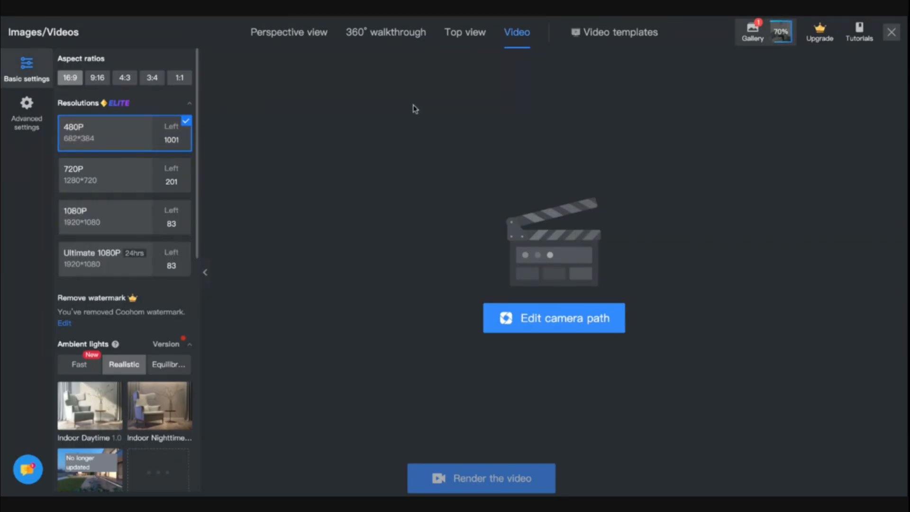
# Go back through the 360° walkthrough to the perspective view, and check the 12K rendering's progress in the gallery.
pyautogui.click(400, 37)
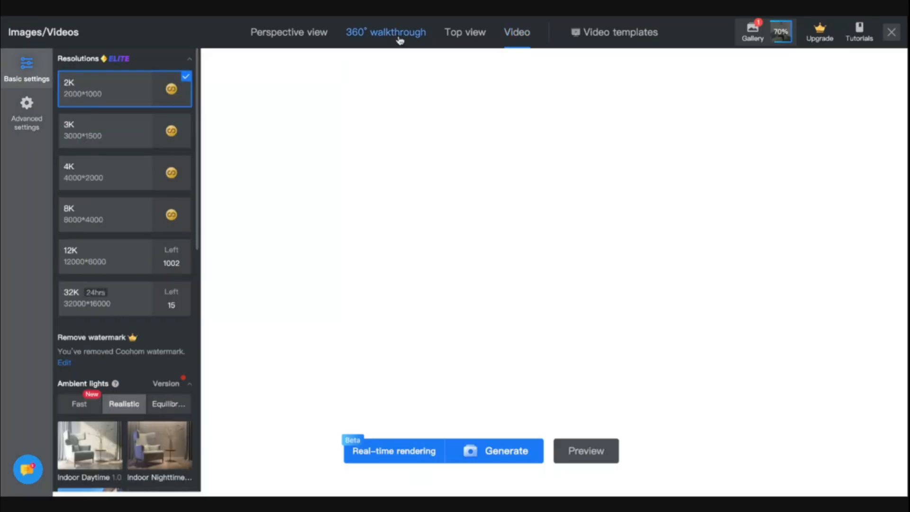
pyautogui.click(304, 34)
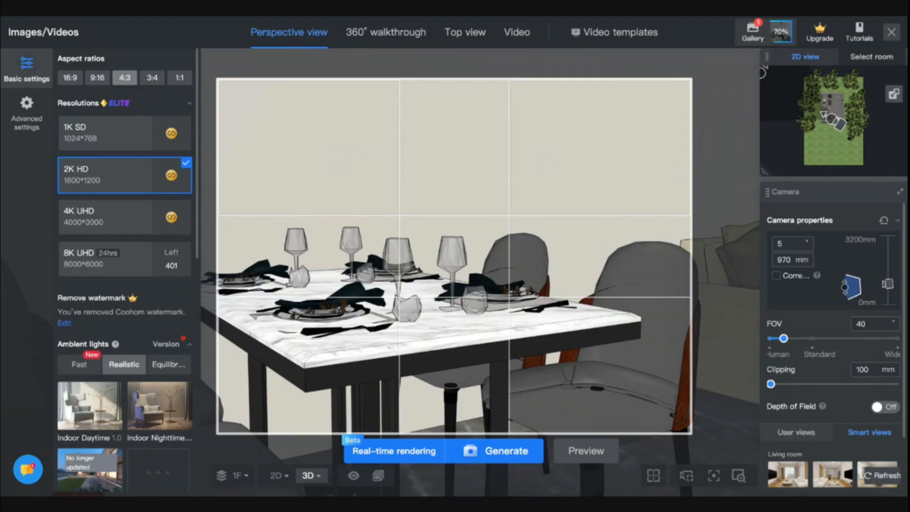
pyautogui.click(752, 40)
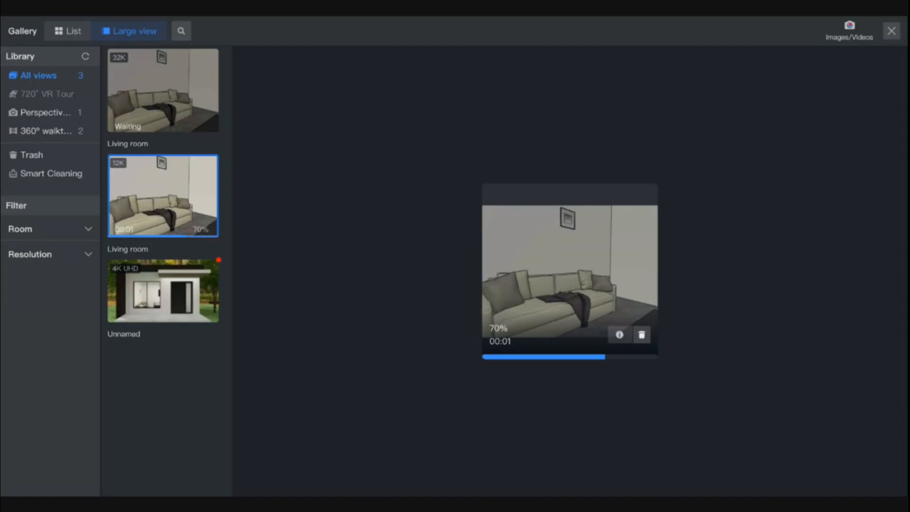
pyautogui.moveTo(517, 227)
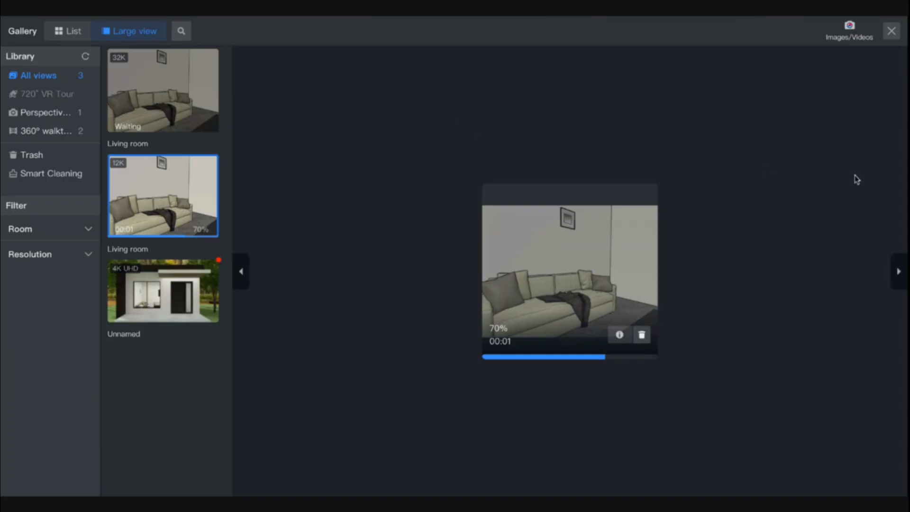
# Return from the gallery to the perspective view settings and open the Daytime(1) real-time lighting template for editing.
pyautogui.click(860, 37)
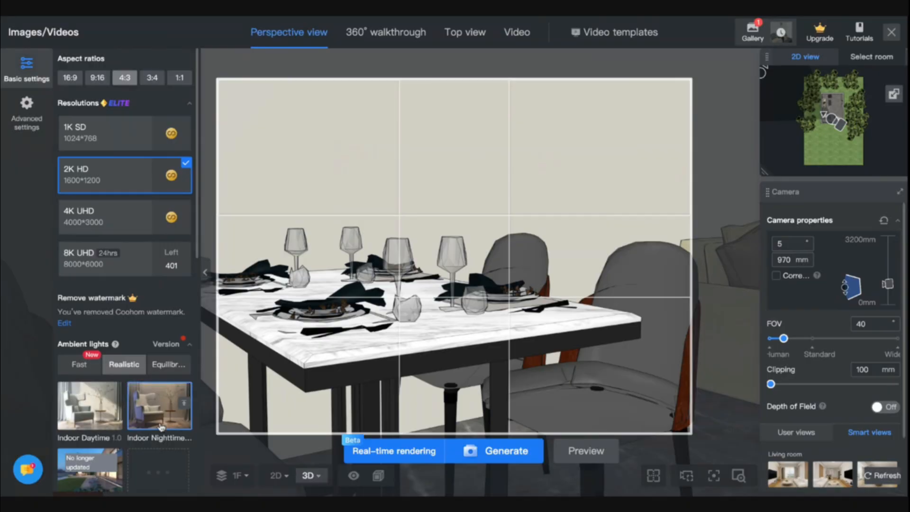
pyautogui.scroll(-3, 178, 410)
pyautogui.click(184, 406)
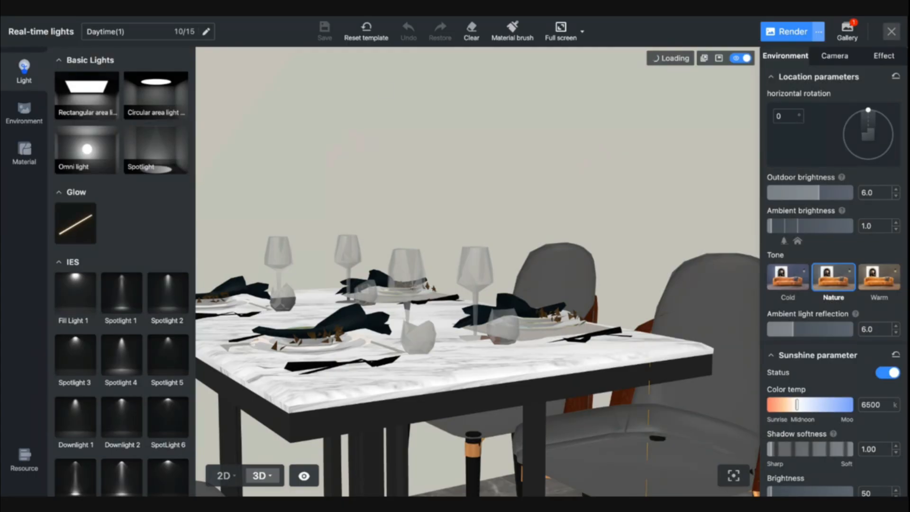
# Select the light wood door fronts of the TV cabinet in the living room to show their material parameters.
pyautogui.moveTo(374, 195); pyautogui.dragTo(293, 190)
pyautogui.moveTo(487, 209); pyautogui.dragTo(368, 211)
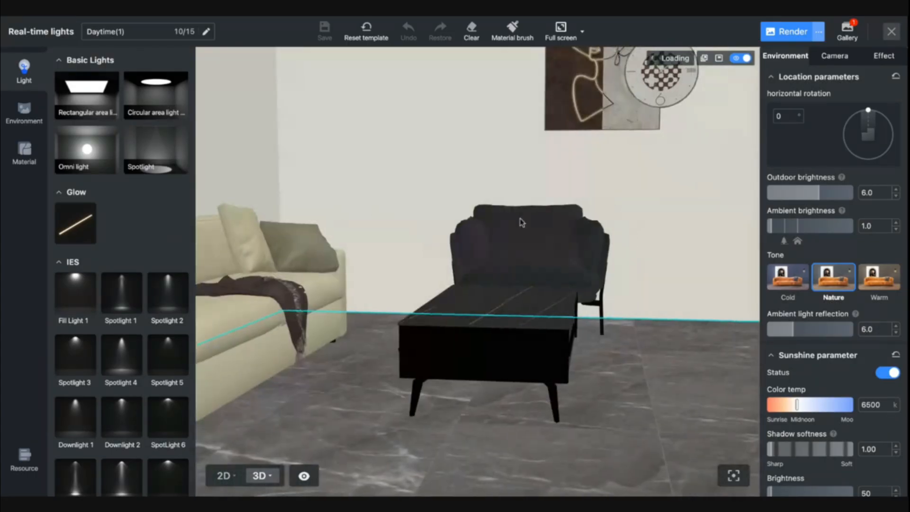
pyautogui.moveTo(520, 222); pyautogui.dragTo(396, 229)
pyautogui.click(561, 317)
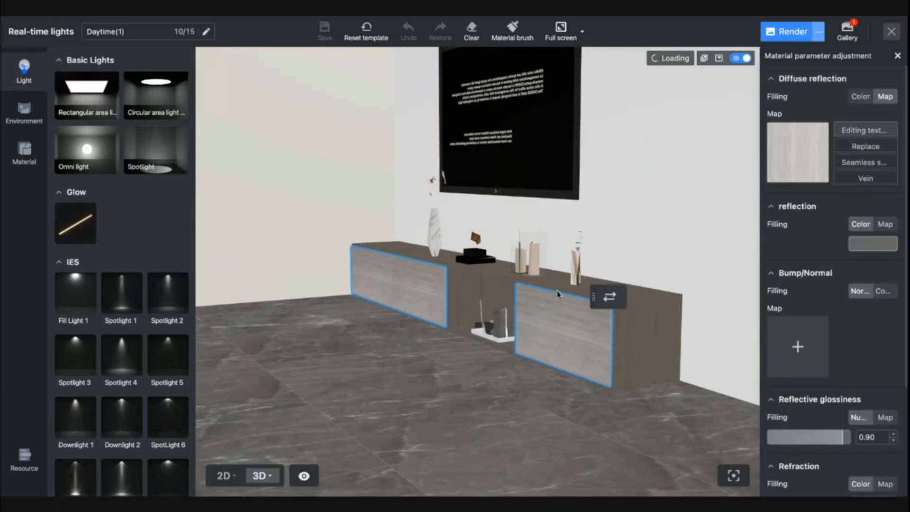
# Search the public material library for "tempered glass" and replace the search with "glass".
pyautogui.click(24, 152)
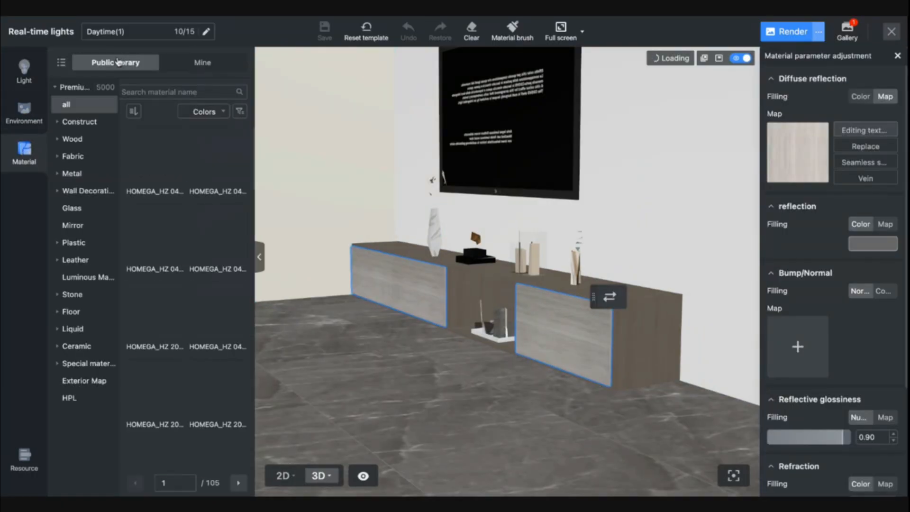
pyautogui.write('tem')
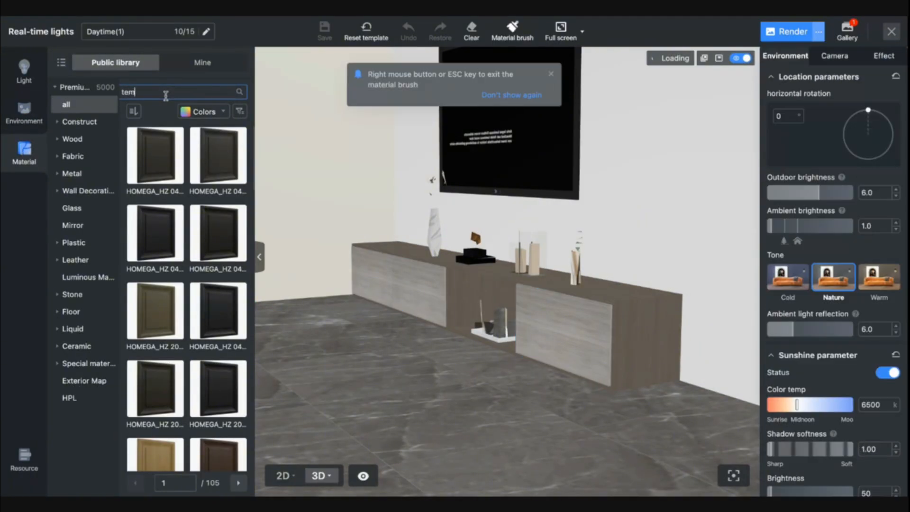
pyautogui.write('pered glass')
pyautogui.press('Return')
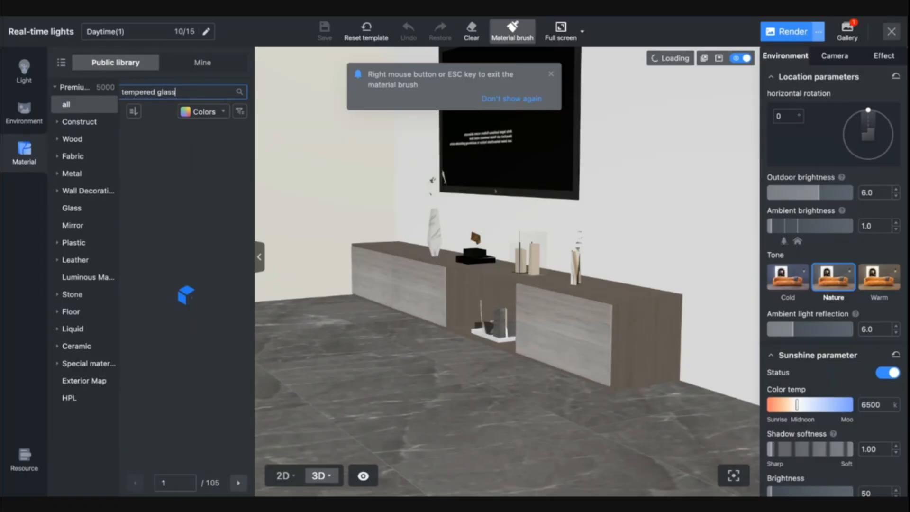
pyautogui.doubleClick(167, 93)
pyautogui.hotkey('ctrl', 'a')
pyautogui.write('glass')
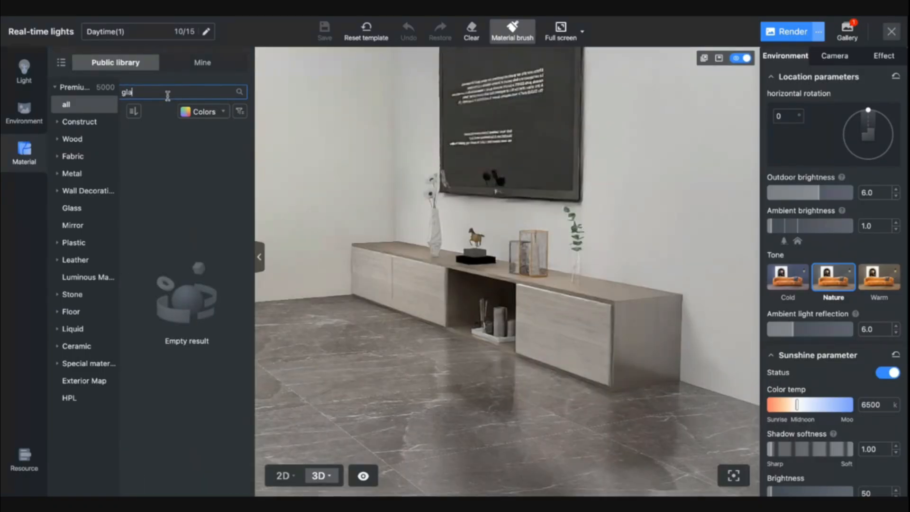
pyautogui.press('Return')
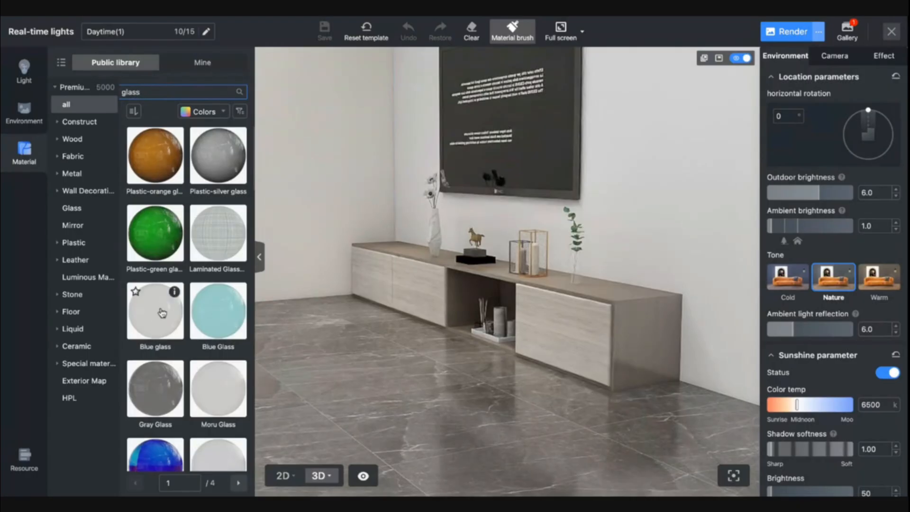
# Apply the Clear Glass material to the TV cabinet's door fronts and inspect them up close.
pyautogui.scroll(-4, 220, 388)
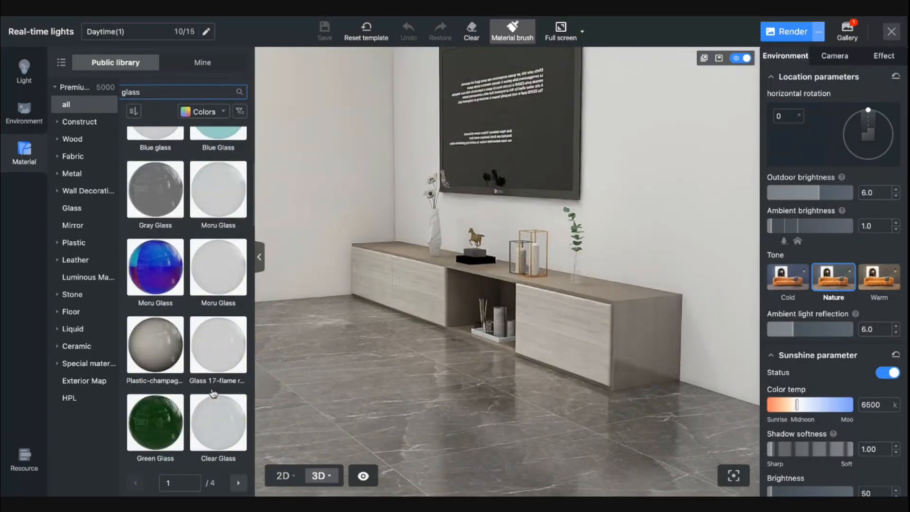
pyautogui.scroll(-3, 224, 400)
pyautogui.moveTo(217, 294); pyautogui.dragTo(580, 340)
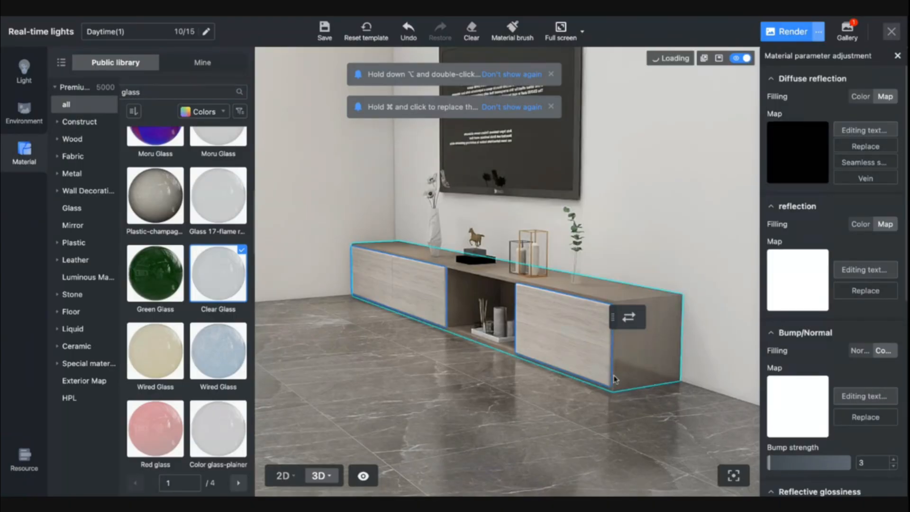
pyautogui.scroll(5, 587, 372)
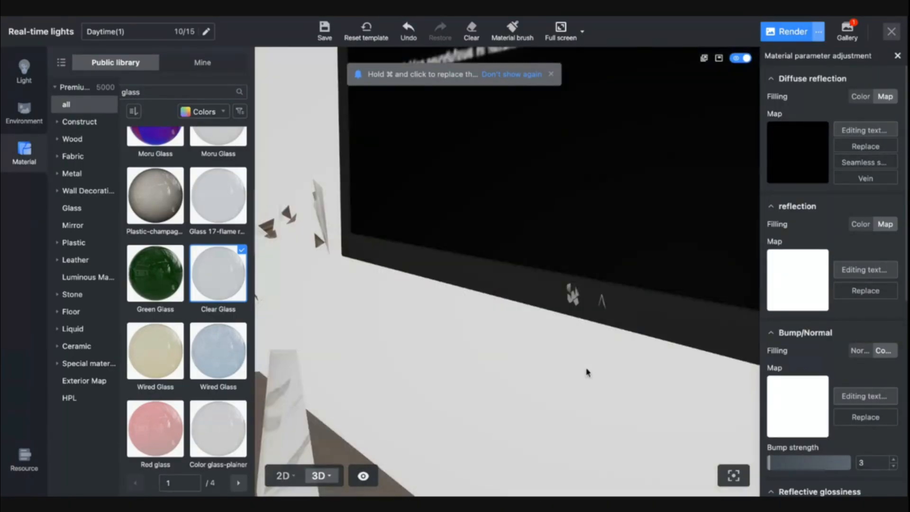
pyautogui.scroll(-5, 586, 372)
pyautogui.moveTo(586, 372); pyautogui.dragTo(508, 349)
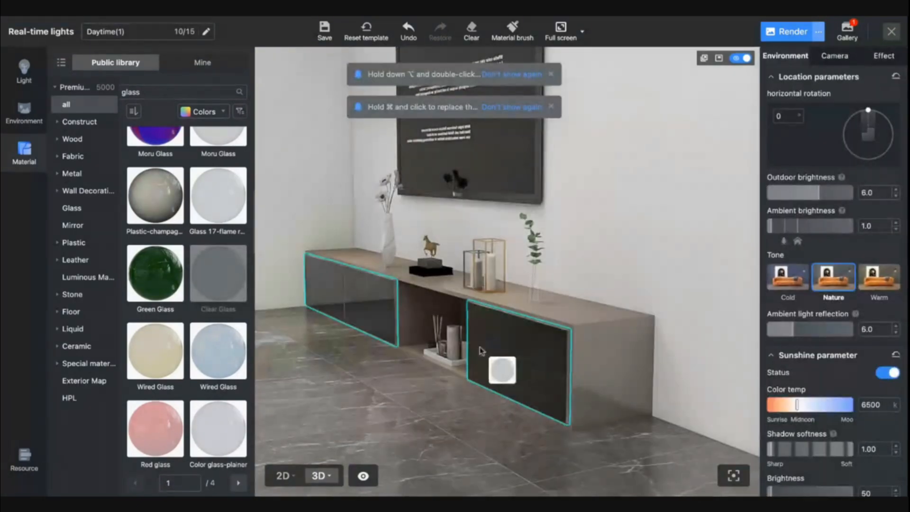
pyautogui.moveTo(500, 355); pyautogui.dragTo(500, 355)
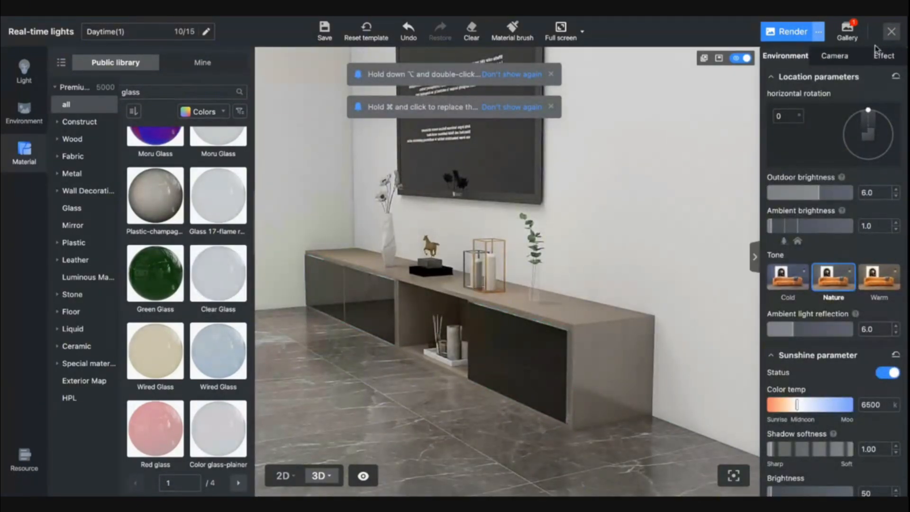
# Exit the real-time lights editor and the image rendering workspace, checking the progress of the queued walkthrough renders on the way.
pyautogui.click(891, 33)
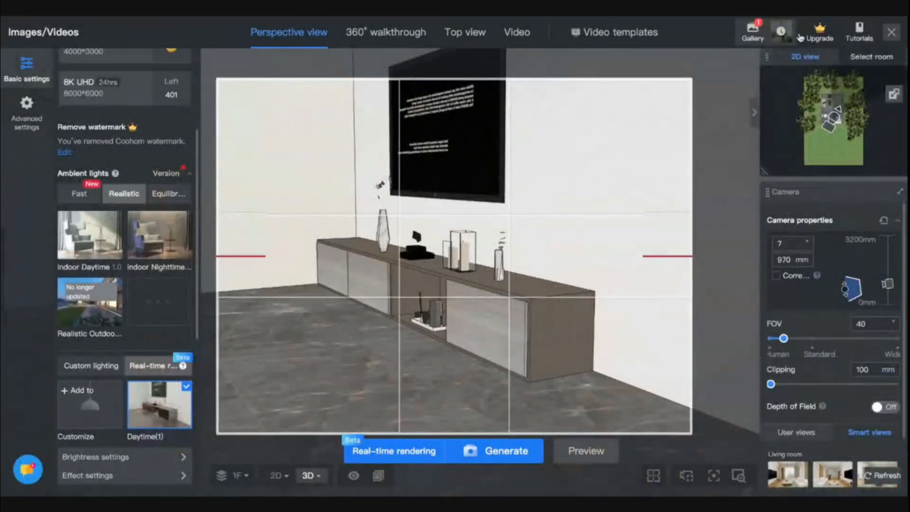
pyautogui.moveTo(781, 36)
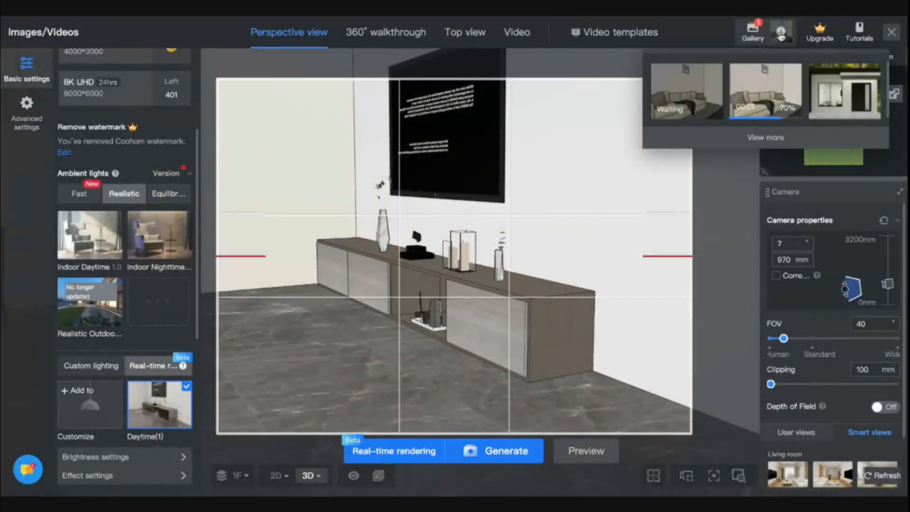
pyautogui.click(894, 36)
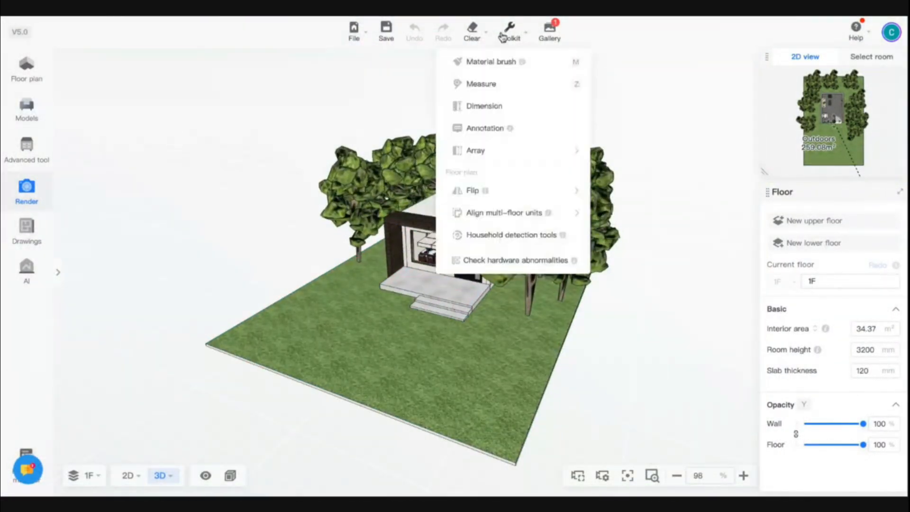
# Clear the house and its surroundings from the design, confirm the clearing, and switch to the 2D floor plan view.
pyautogui.moveTo(473, 32)
pyautogui.click(476, 63)
pyautogui.click(531, 251)
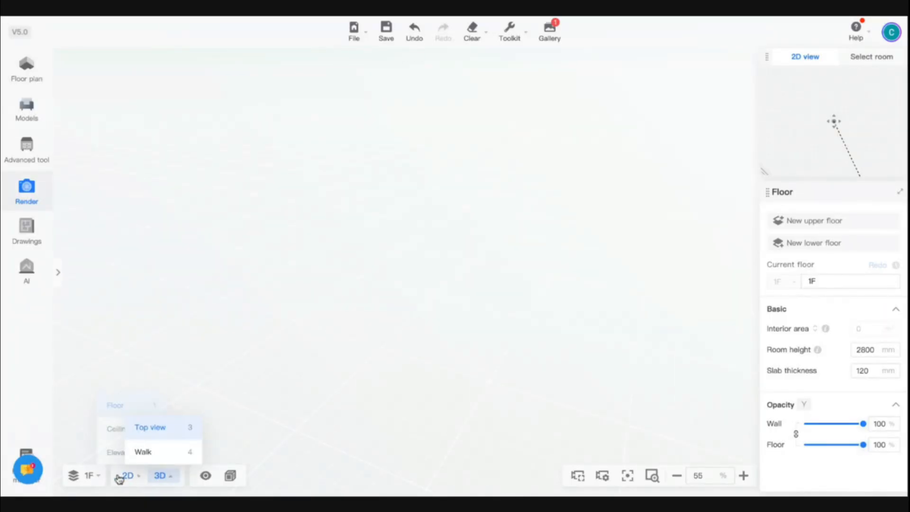
pyautogui.click(127, 475)
pyautogui.click(161, 476)
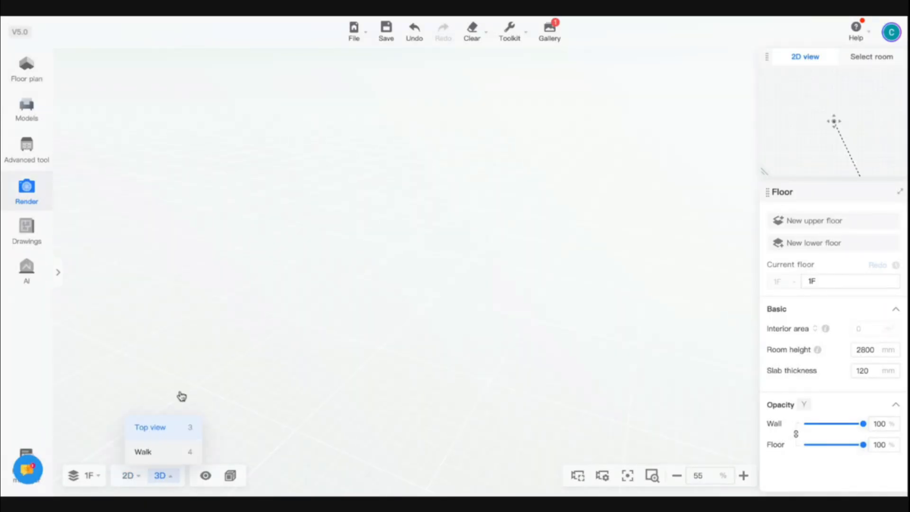
pyautogui.click(126, 475)
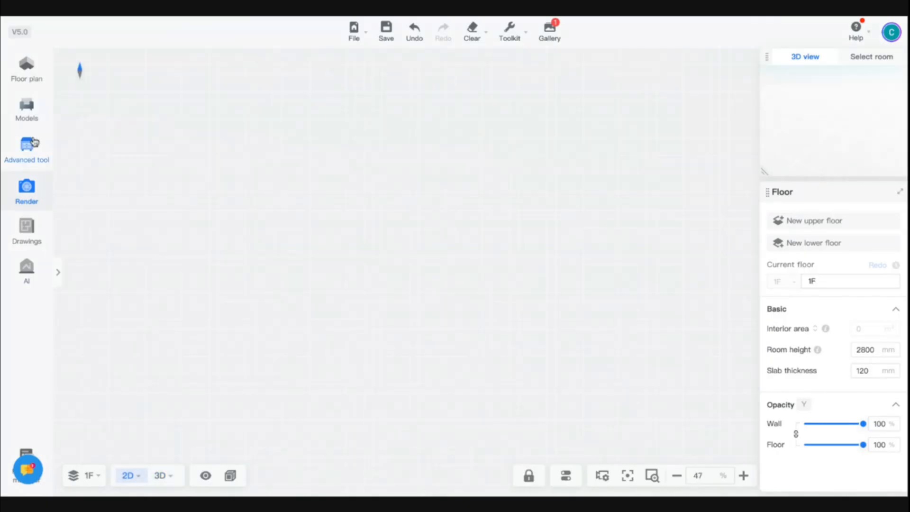
# Draw a rectangular walled room about 10380 by 10990 mm in the empty floor plan.
pyautogui.click(27, 66)
pyautogui.click(161, 231)
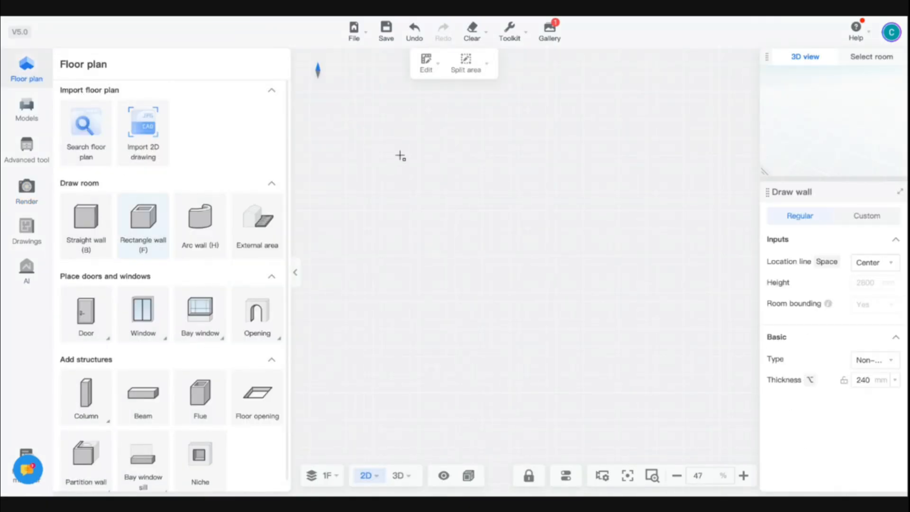
pyautogui.click(373, 148)
pyautogui.click(570, 356)
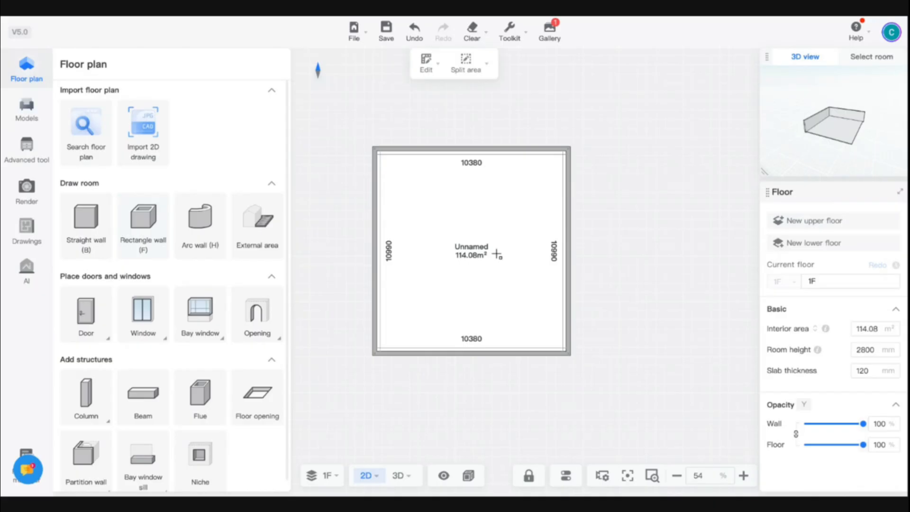
pyautogui.scroll(5, 477, 244)
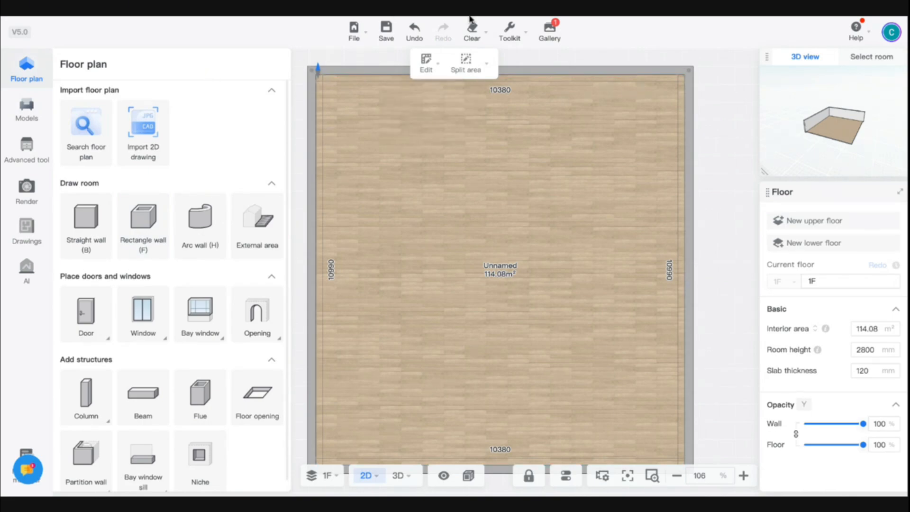
# Open the 12K living room walkthrough from the gallery and look around the sofa, armchair, wall art and TV cabinet.
pyautogui.moveTo(559, 31)
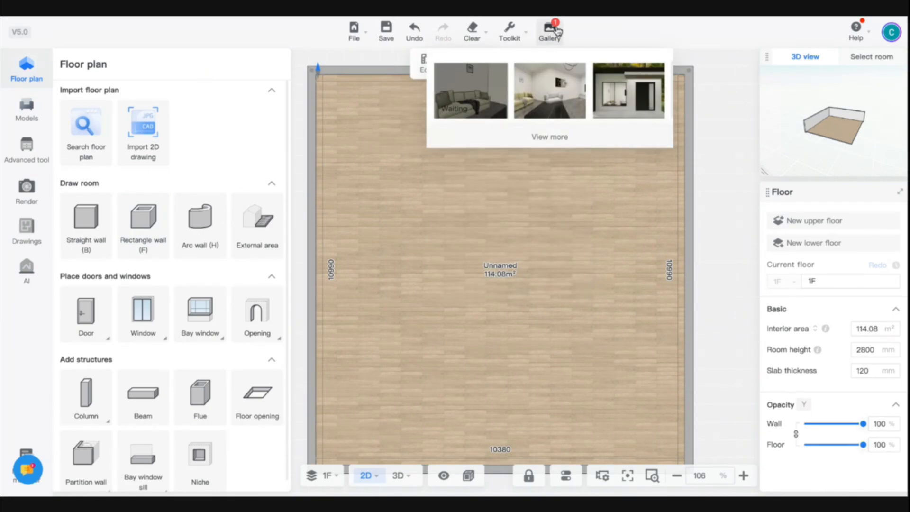
pyautogui.click(550, 93)
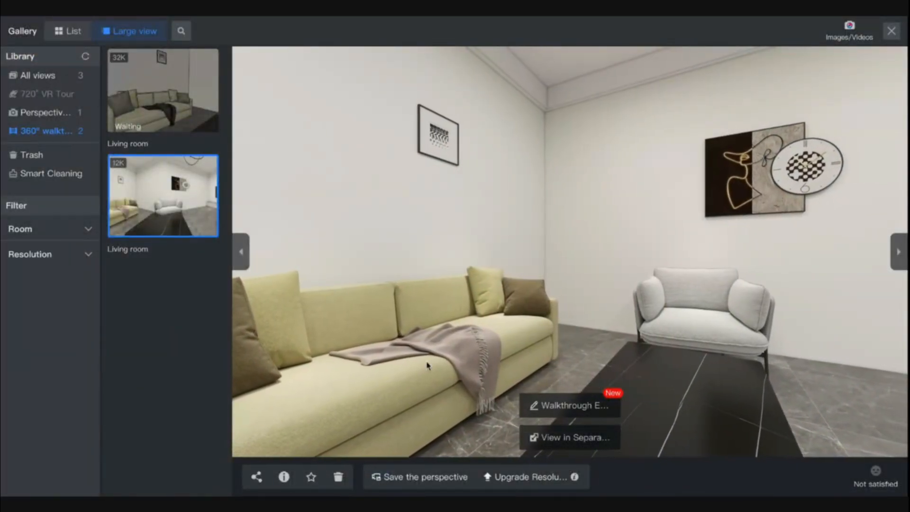
pyautogui.moveTo(758, 232); pyautogui.dragTo(417, 242)
pyautogui.moveTo(653, 283); pyautogui.dragTo(321, 299)
pyautogui.scroll(5, 524, 284)
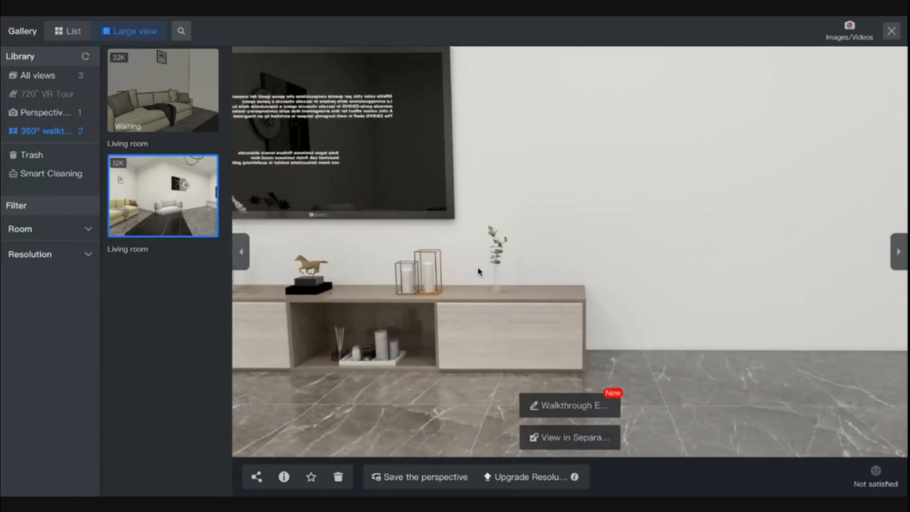
pyautogui.moveTo(571, 289); pyautogui.dragTo(440, 294)
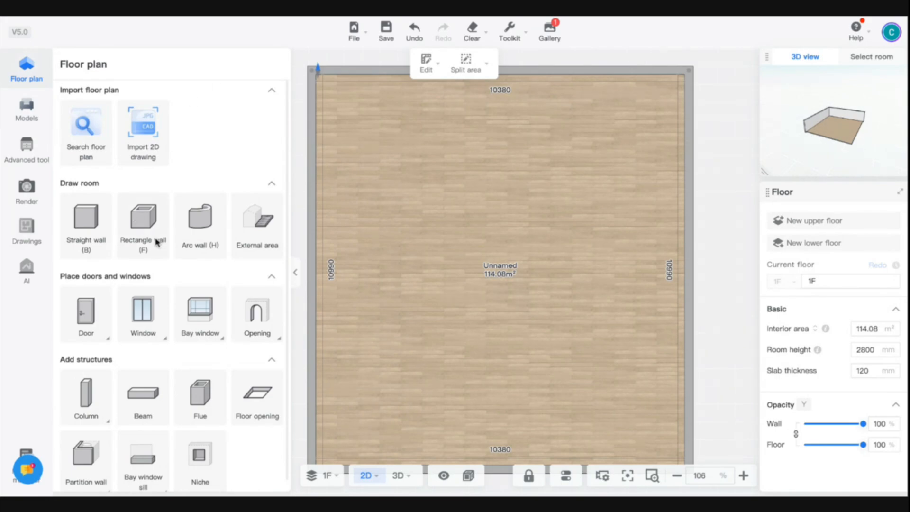
# Search the public model library for "meeting table".
pyautogui.click(18, 101)
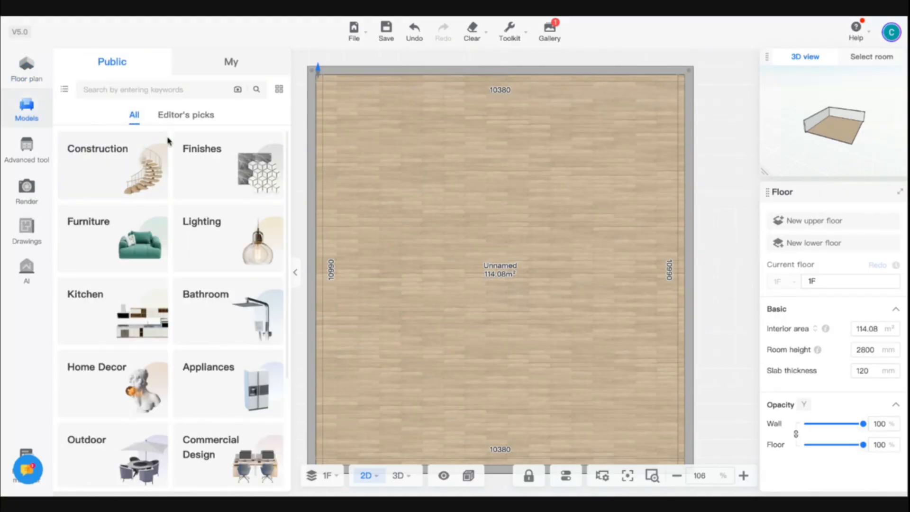
pyautogui.click(139, 88)
pyautogui.write('meetin')
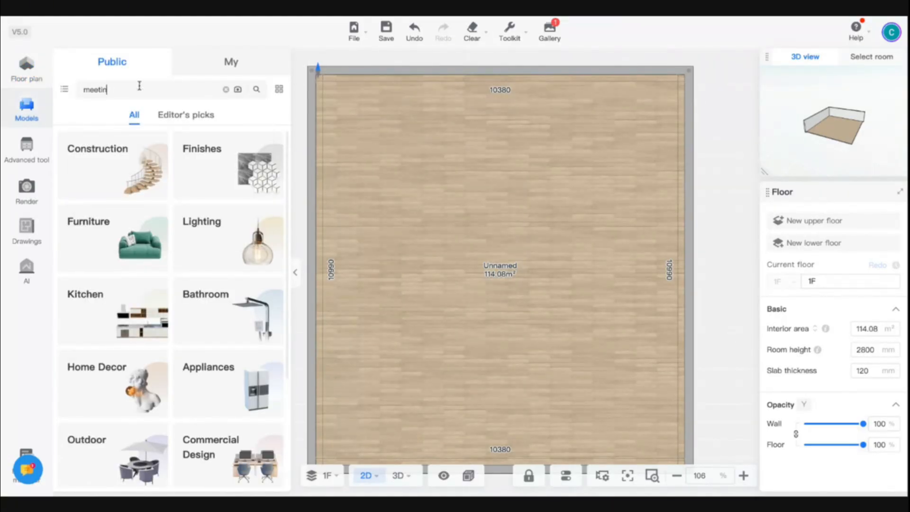
pyautogui.write('g table')
pyautogui.press('Return')
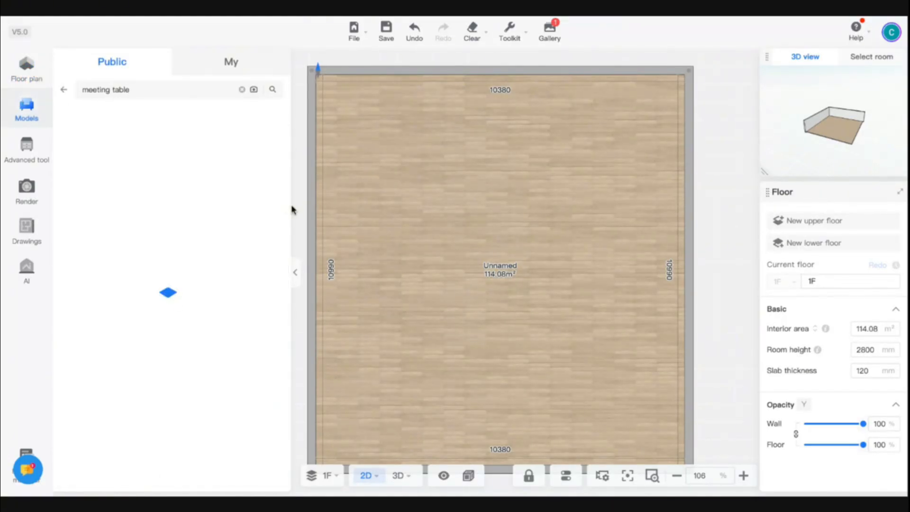
# Place the modern conference table set with brown chairs at the room's centre and view it in 3D.
pyautogui.moveTo(114, 180); pyautogui.dragTo(511, 279)
pyautogui.moveTo(451, 362); pyautogui.dragTo(518, 354)
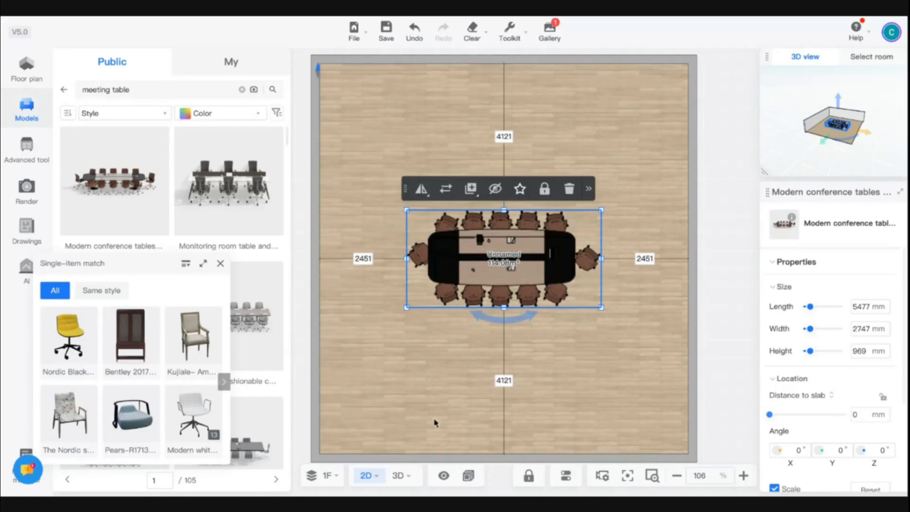
pyautogui.click(398, 476)
pyautogui.scroll(10, 438, 406)
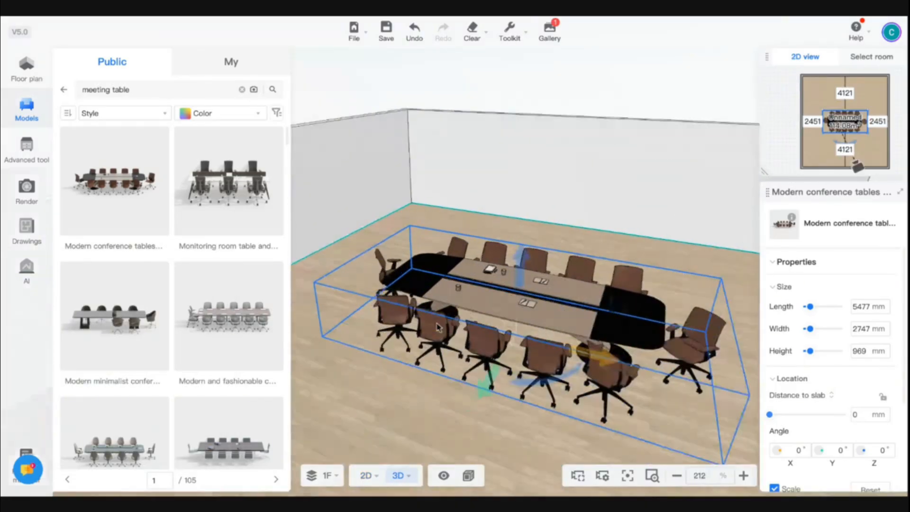
pyautogui.moveTo(378, 361); pyautogui.dragTo(439, 366)
pyautogui.moveTo(365, 440); pyautogui.dragTo(366, 422)
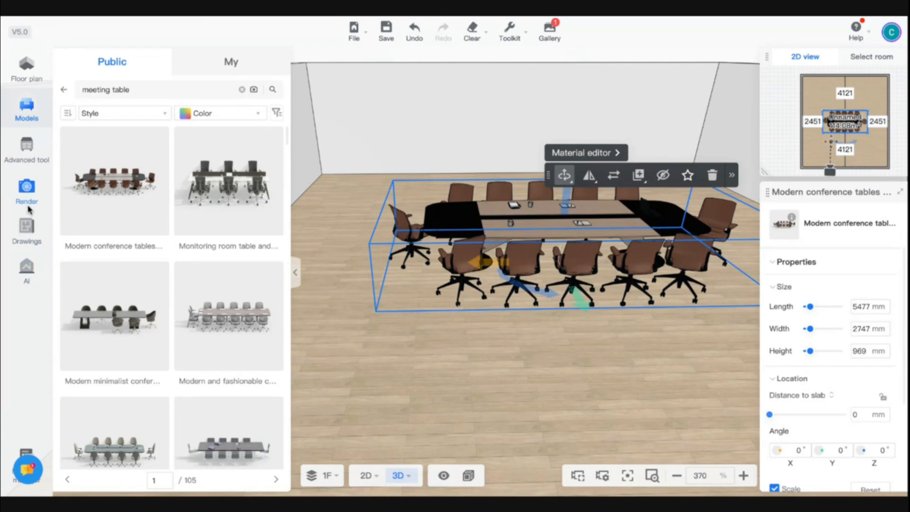
# Open the room in Custom Modeling and set the display to Material + Wireframe Mode.
pyautogui.click(28, 144)
pyautogui.click(108, 282)
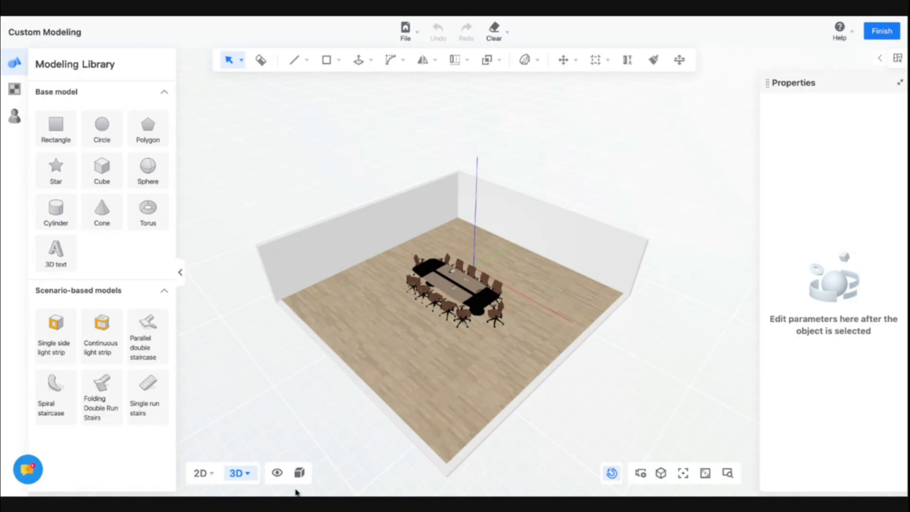
pyautogui.click(299, 473)
pyautogui.click(292, 429)
pyautogui.scroll(5, 397, 299)
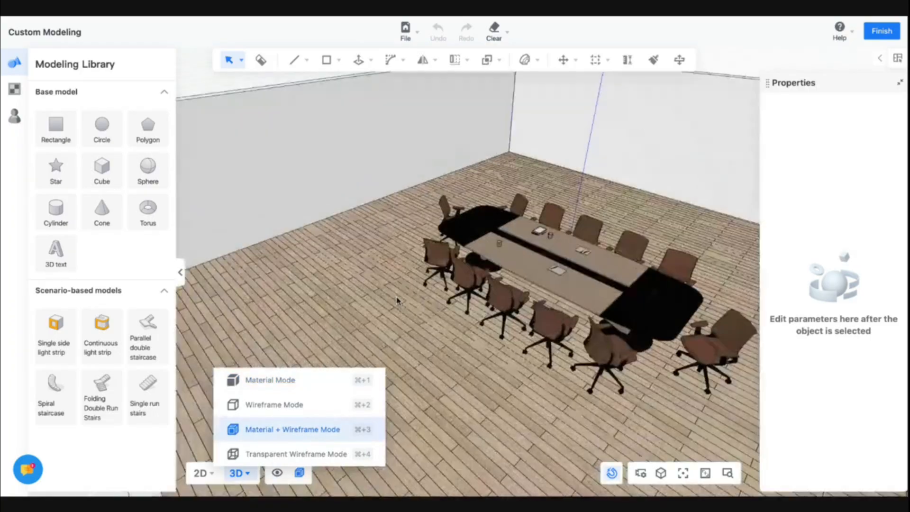
# Draw a vertical rectangle on the YZ plane at the short end of the conference table.
pyautogui.moveTo(397, 299); pyautogui.dragTo(514, 310)
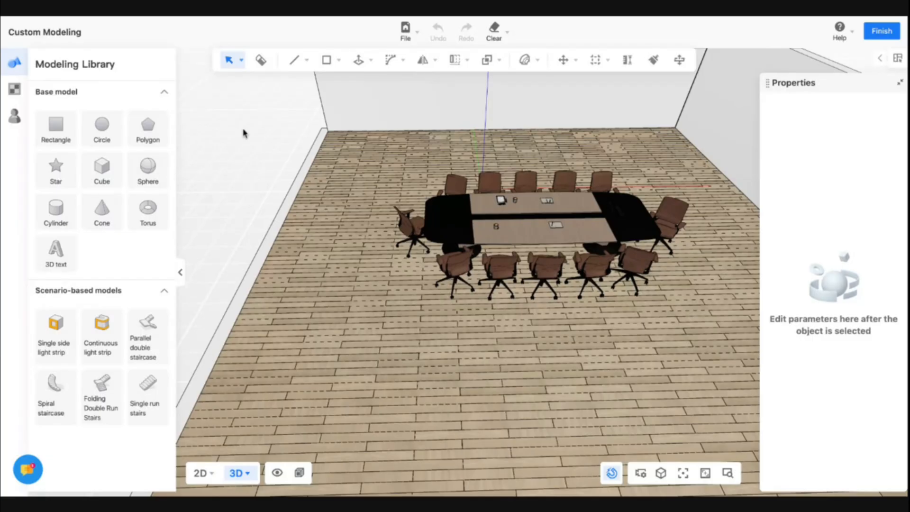
pyautogui.moveTo(331, 60)
pyautogui.click(321, 88)
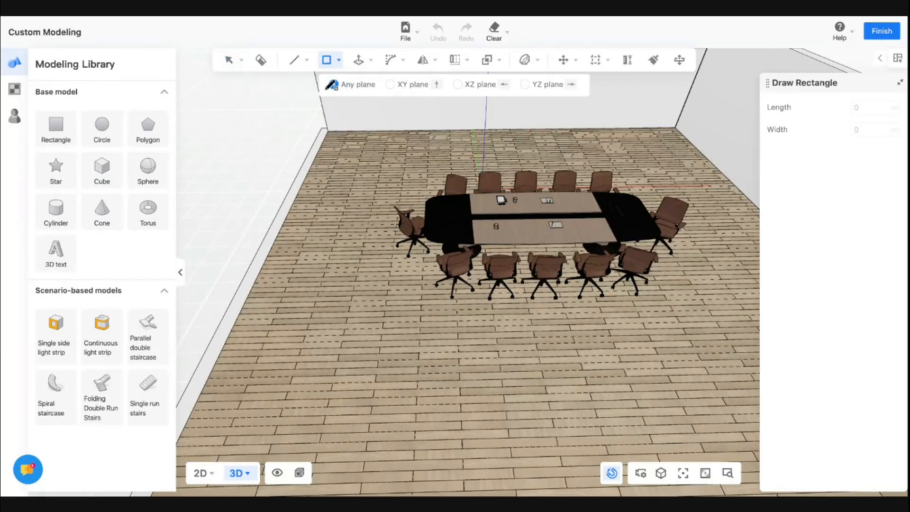
pyautogui.click(390, 85)
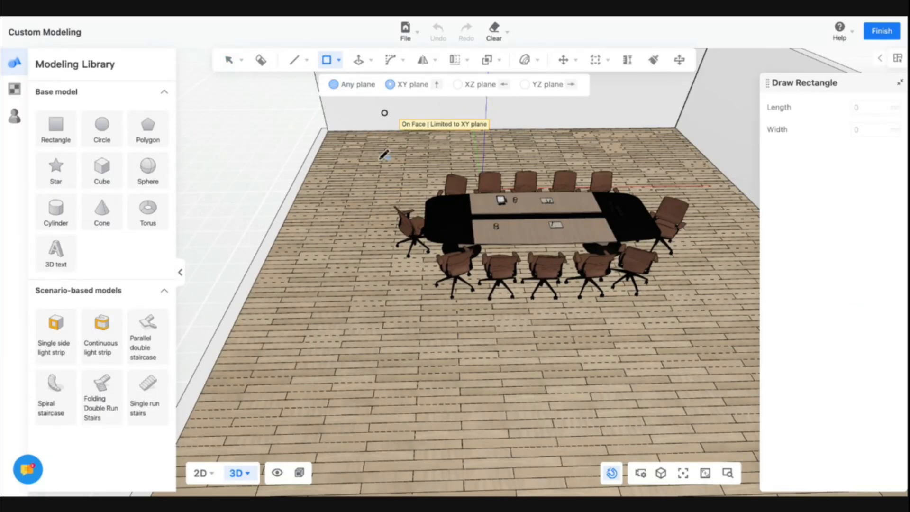
pyautogui.click(372, 212)
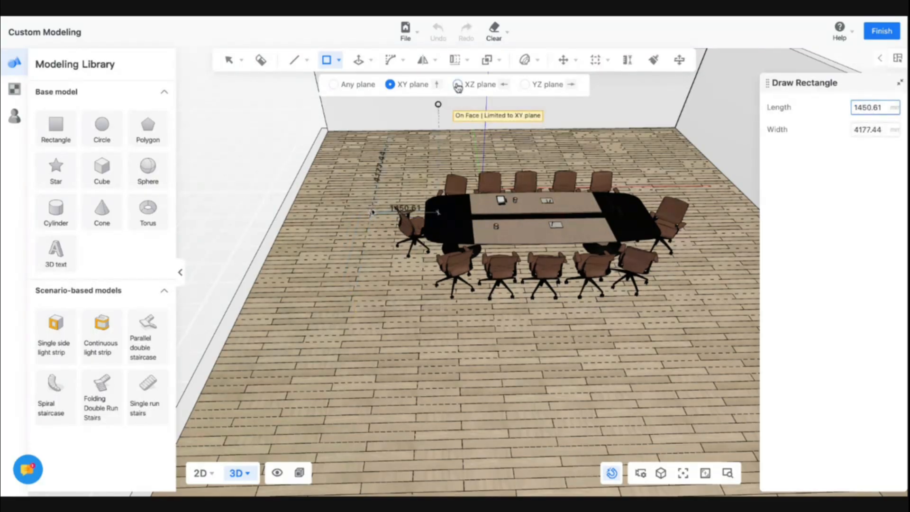
pyautogui.click(458, 85)
pyautogui.click(524, 84)
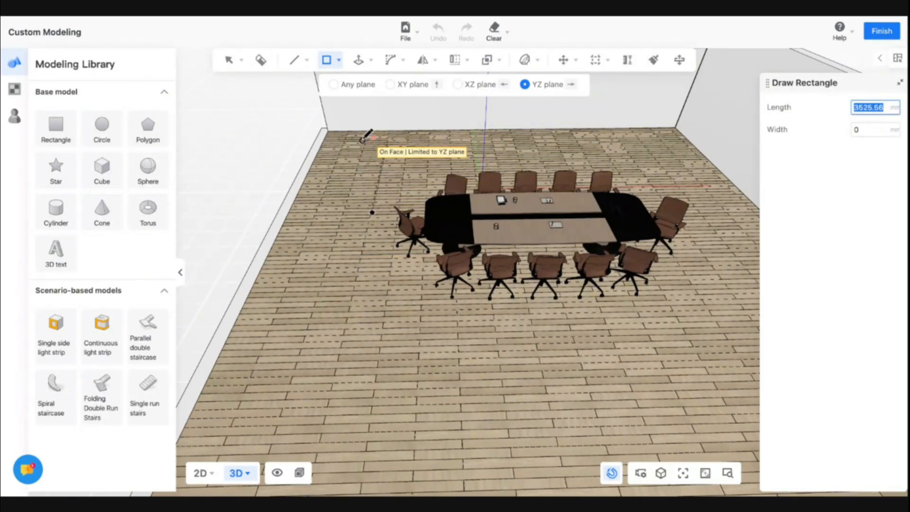
pyautogui.moveTo(345, 310); pyautogui.dragTo(524, 268, button='middle')
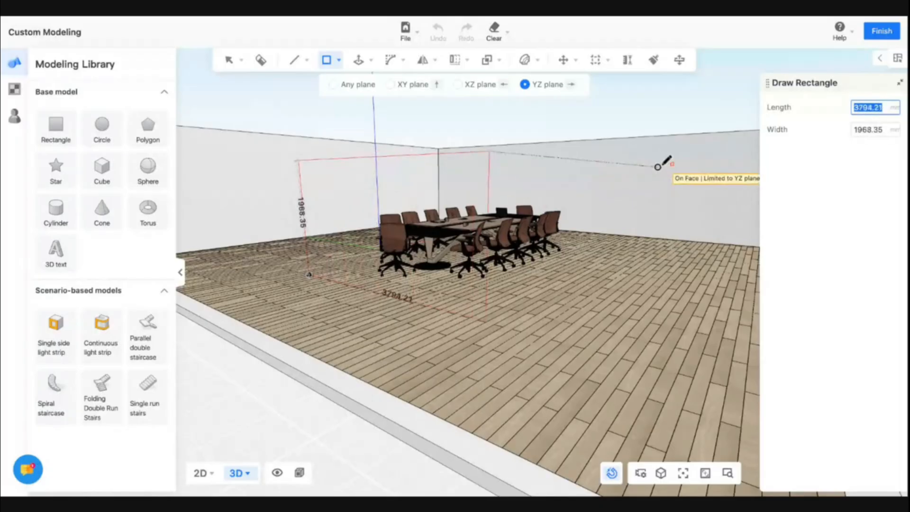
pyautogui.click(661, 150)
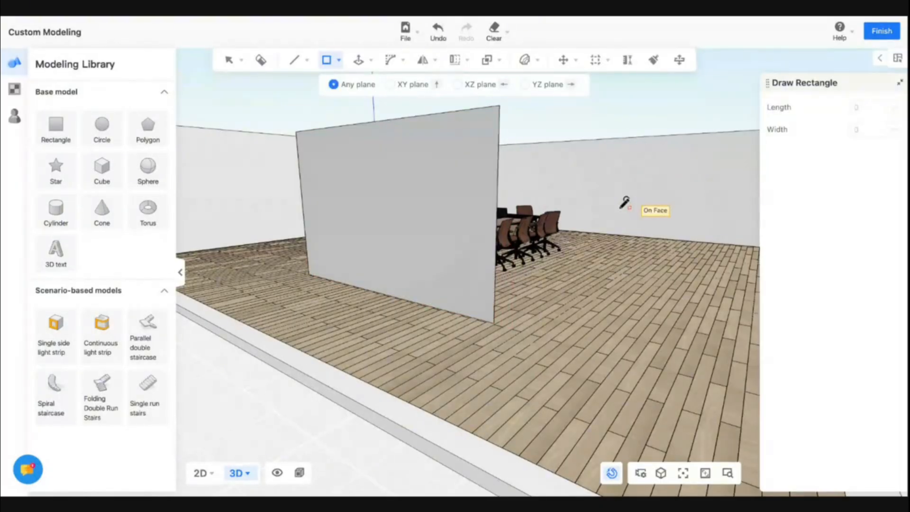
pyautogui.press('Escape')
# Select the vertical rectangle's face and search the common materials for "glass".
pyautogui.moveTo(618, 244); pyautogui.dragTo(328, 256, button='middle')
pyautogui.click(341, 220)
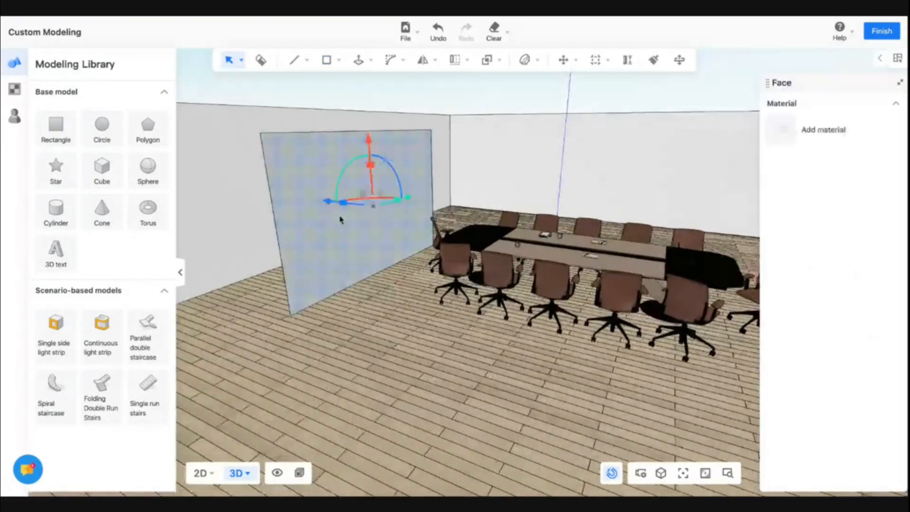
pyautogui.moveTo(341, 219); pyautogui.dragTo(366, 227, button='middle')
pyautogui.scroll(5, 366, 227)
pyautogui.click(15, 94)
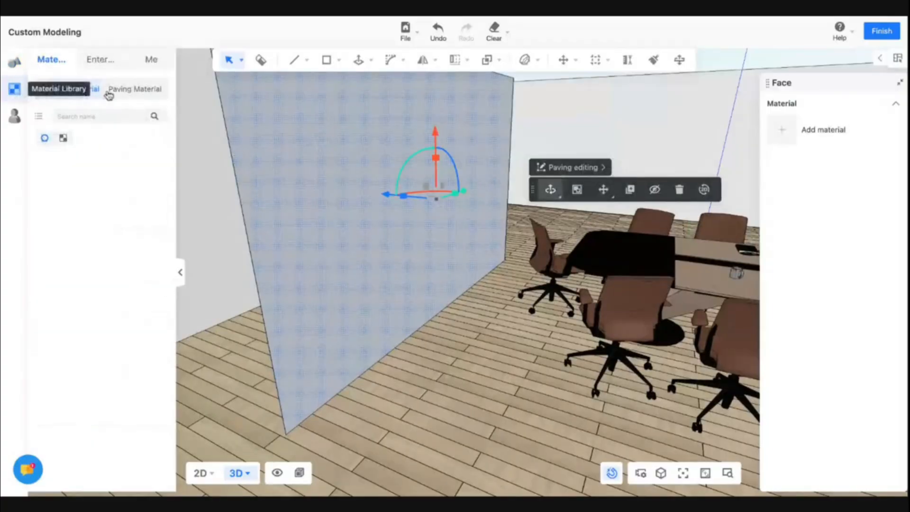
pyautogui.click(100, 116)
pyautogui.write('glass')
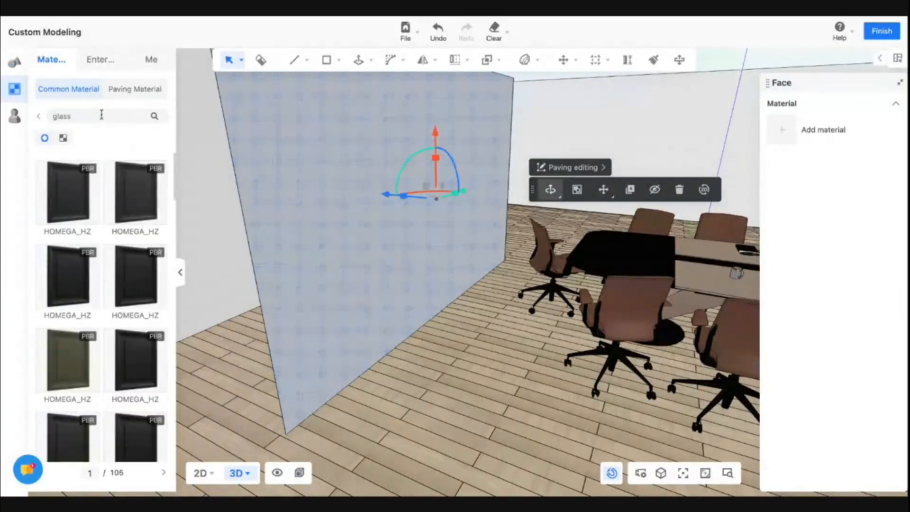
pyautogui.press('Return')
pyautogui.scroll(-3, 122, 308)
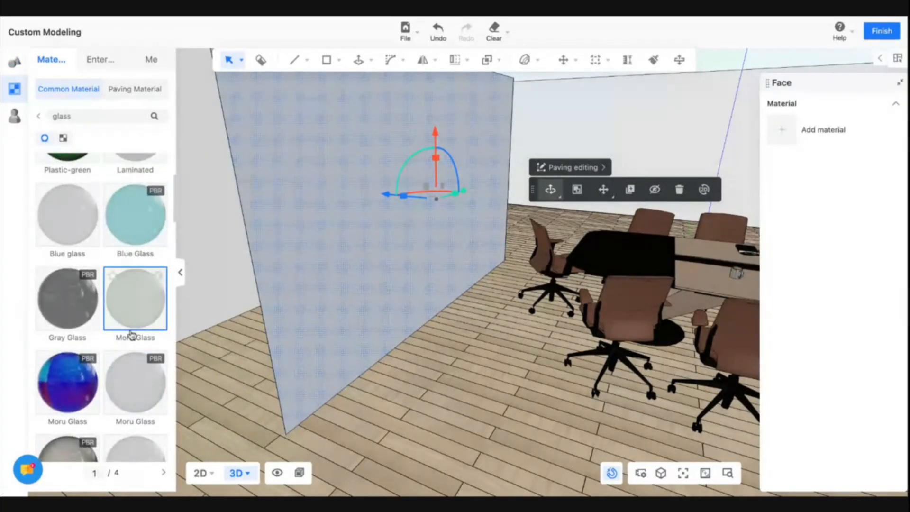
# Apply the Clear Glass material to the vertical rectangle's face and check the table through it.
pyautogui.scroll(-5, 132, 335)
pyautogui.scroll(-2, 132, 336)
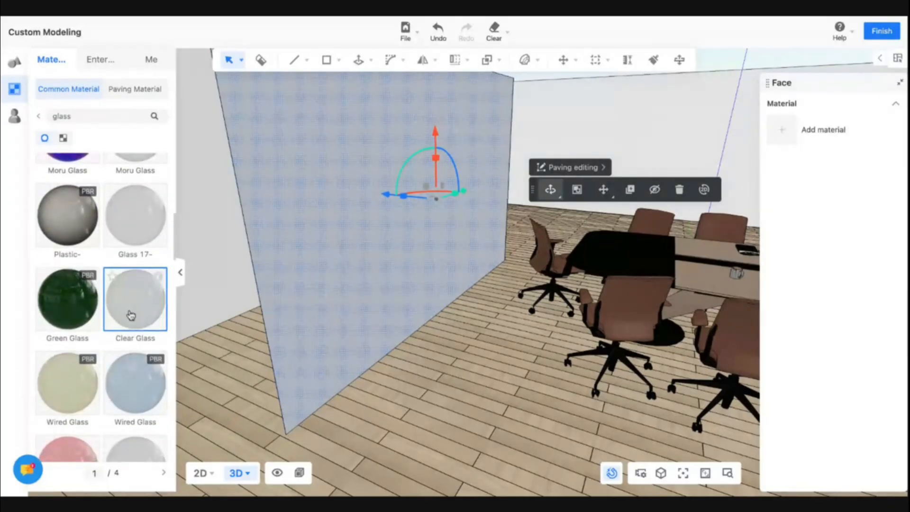
pyautogui.click(130, 315)
pyautogui.click(328, 311)
pyautogui.moveTo(311, 315); pyautogui.dragTo(404, 323, button='middle')
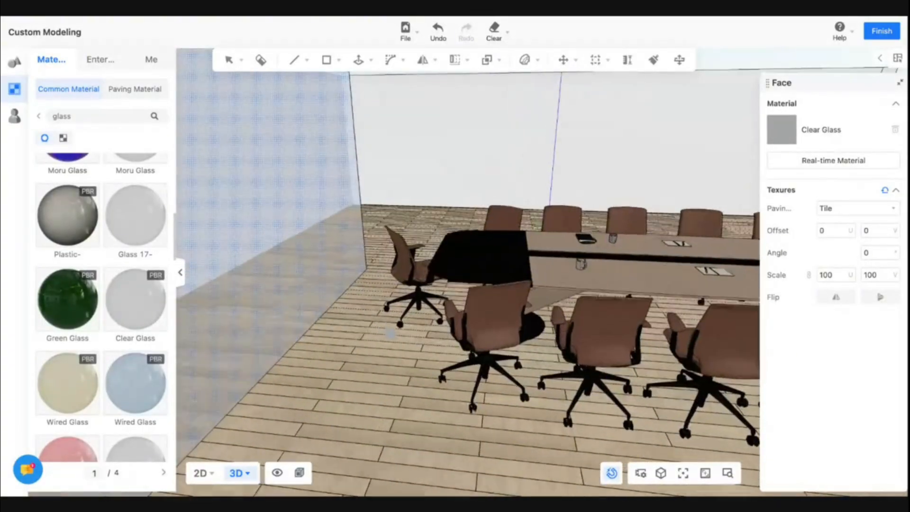
pyautogui.scroll(5, 398, 325)
pyautogui.scroll(-2, 398, 325)
pyautogui.scroll(-3, 389, 333)
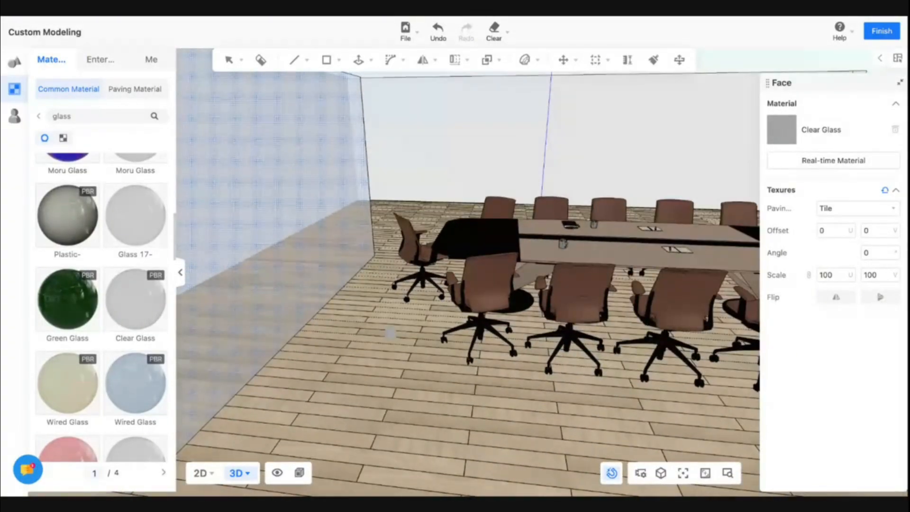
# Undo the glass material and the vertical rectangle beside the table.
pyautogui.hotkey('ctrl', 'z')
pyautogui.click(321, 261)
pyautogui.press('Escape')
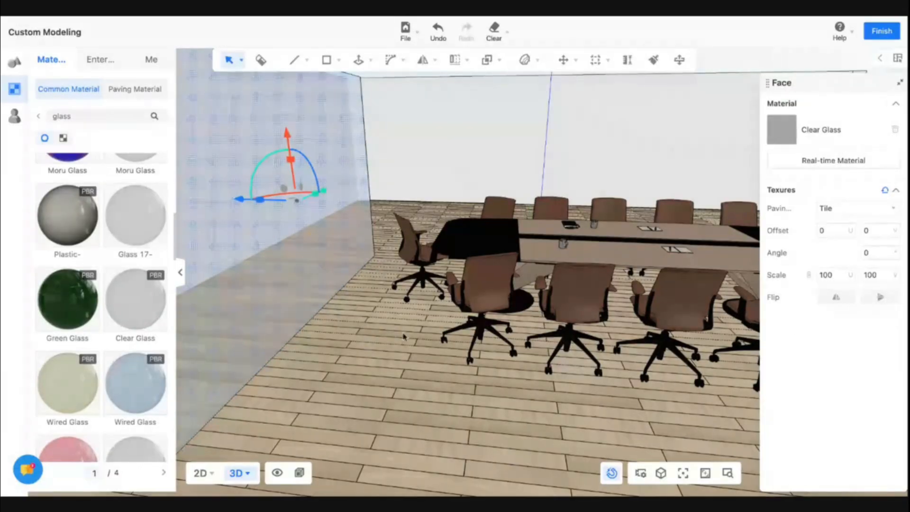
pyautogui.hotkey('ctrl', 'z')
pyautogui.hotkey('ctrl', 'z')
pyautogui.moveTo(358, 310); pyautogui.dragTo(355, 352, button='middle')
pyautogui.scroll(-5, 435, 352)
pyautogui.scroll(8, 87, 200)
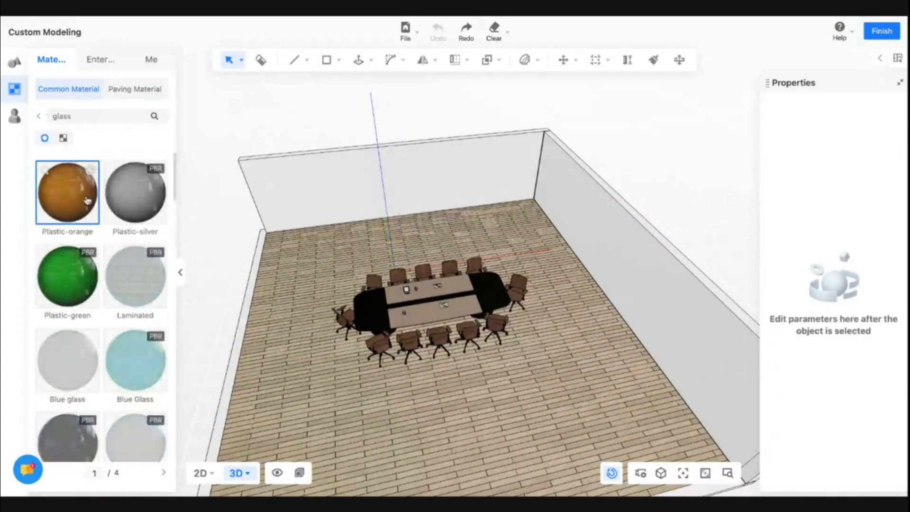
pyautogui.click(38, 116)
pyautogui.click(14, 62)
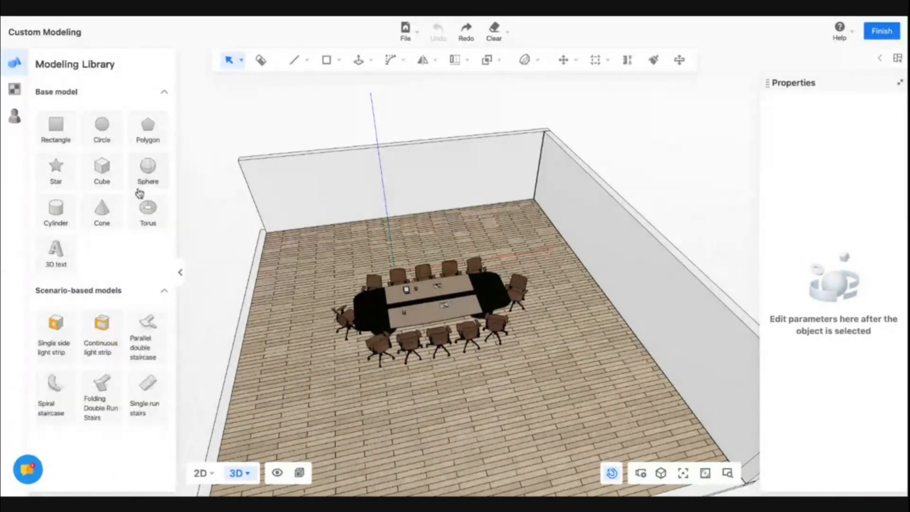
pyautogui.click(103, 171)
pyautogui.press('Escape')
# Draw a rectangle of about 7300 by 4560 mm on the floor around the conference table and chairs.
pyautogui.click(326, 59)
pyautogui.click(335, 86)
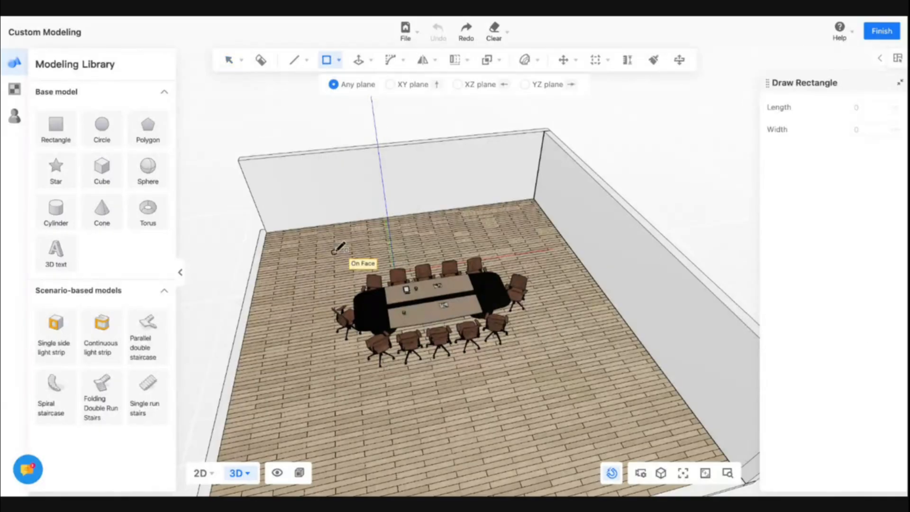
pyautogui.click(311, 277)
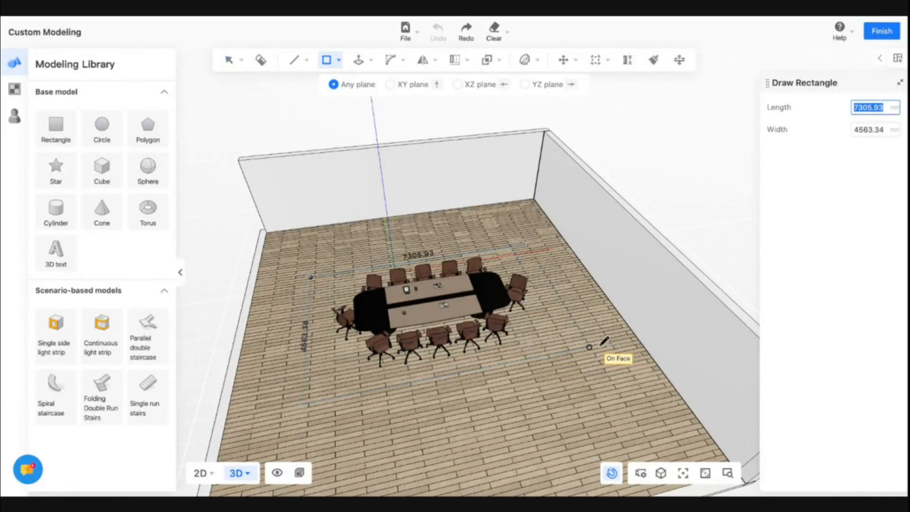
pyautogui.click(593, 349)
pyautogui.press('Escape')
# Push/Pull the floor rectangle upward by 2800 mm into a box around the table.
pyautogui.click(365, 67)
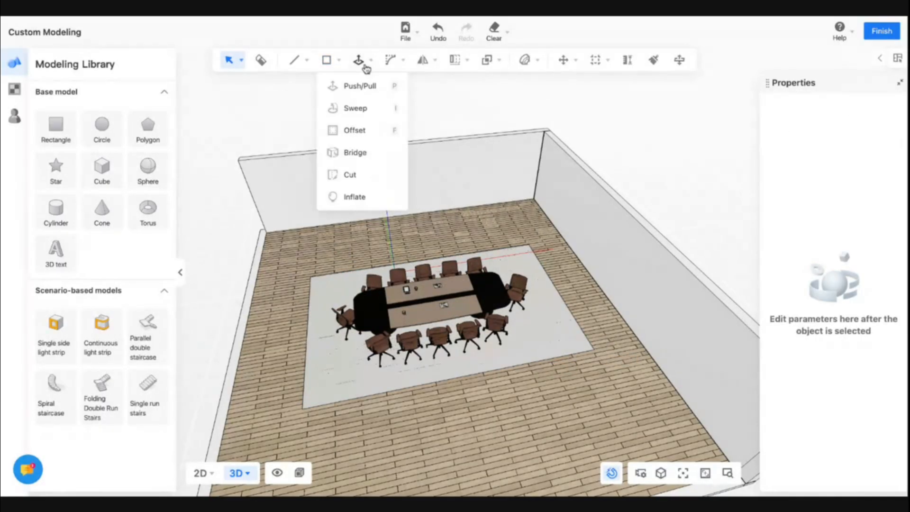
pyautogui.click(360, 86)
pyautogui.click(539, 285)
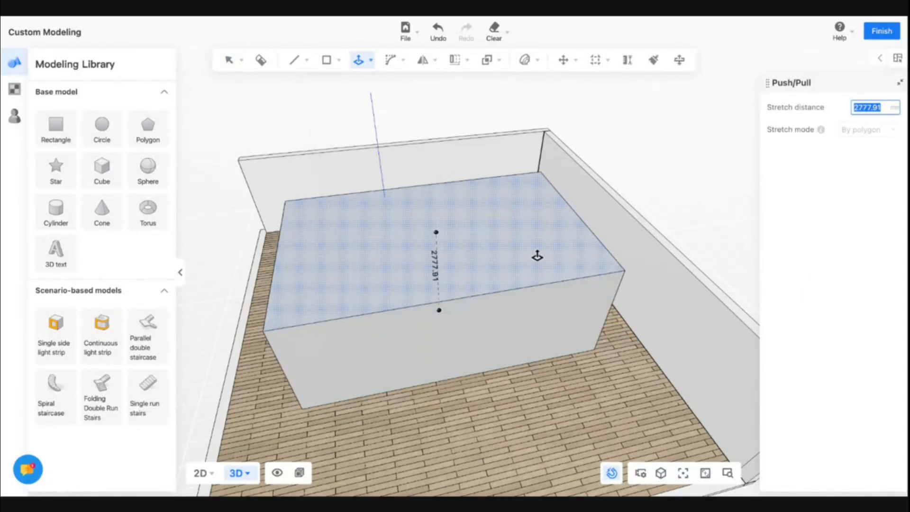
pyautogui.write('2800')
pyautogui.press('Return')
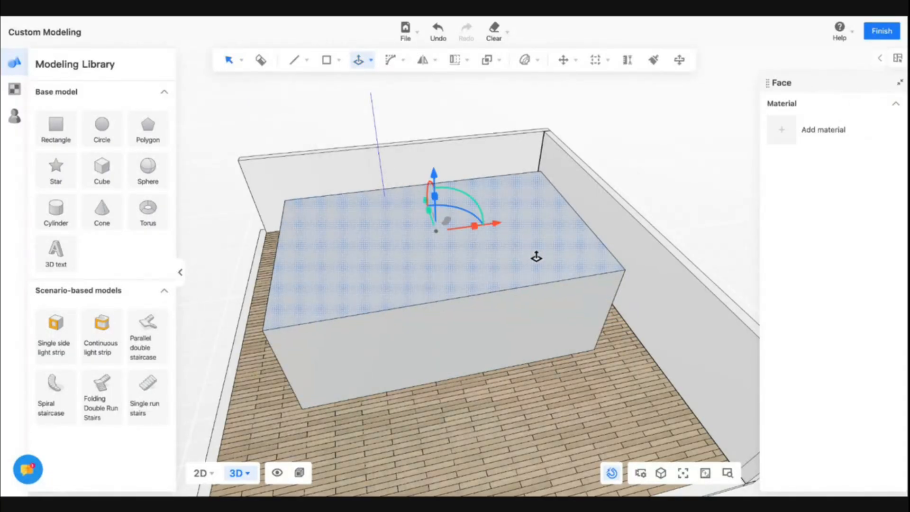
# Delete the top and bottom faces of the box so only its four walls remain.
pyautogui.press('Delete')
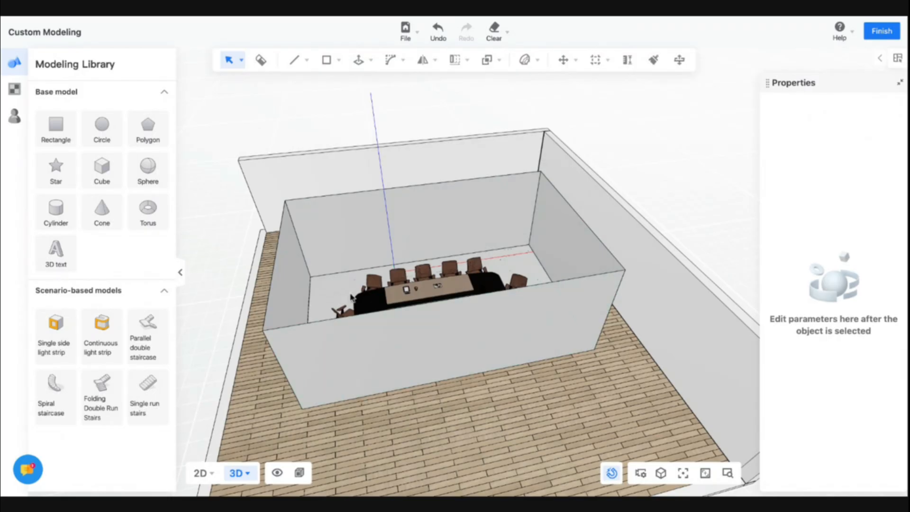
pyautogui.click(335, 291)
pyautogui.press('Delete')
pyautogui.moveTo(437, 373); pyautogui.dragTo(464, 358, button='middle')
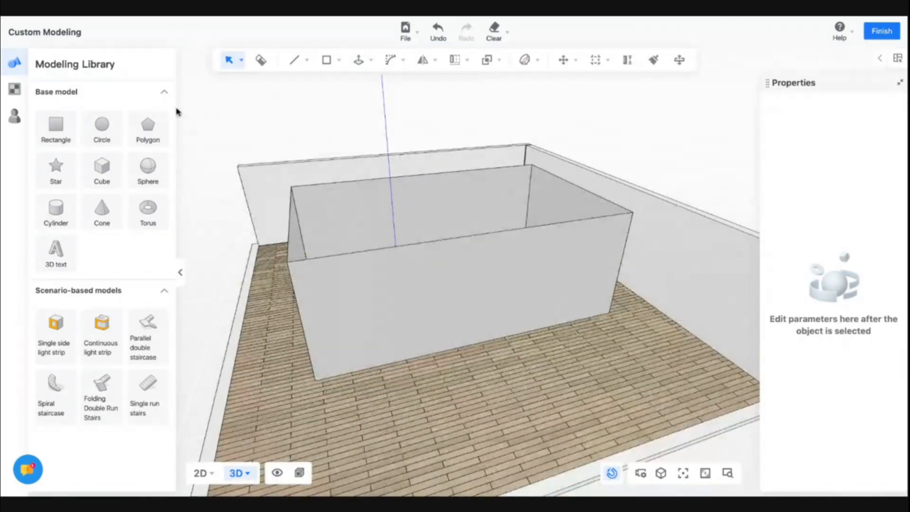
# Search the common materials for "glass" and apply Clear Glass to the box's front long wall.
pyautogui.click(19, 90)
pyautogui.click(100, 116)
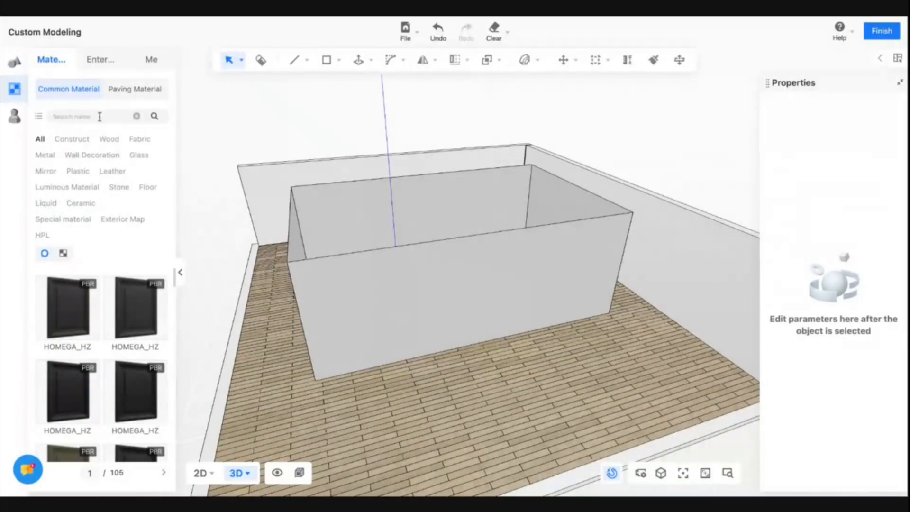
pyautogui.write('glass')
pyautogui.press('Return')
pyautogui.scroll(-5, 132, 298)
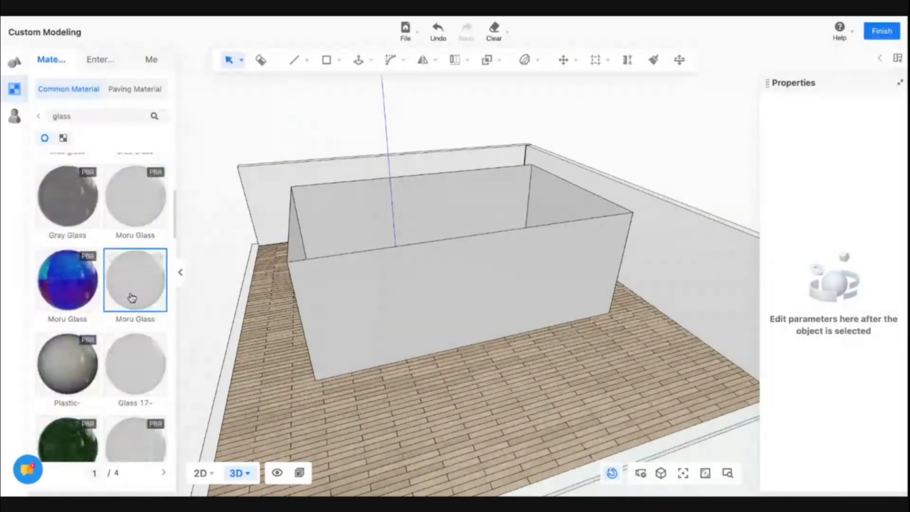
pyautogui.scroll(-5, 132, 297)
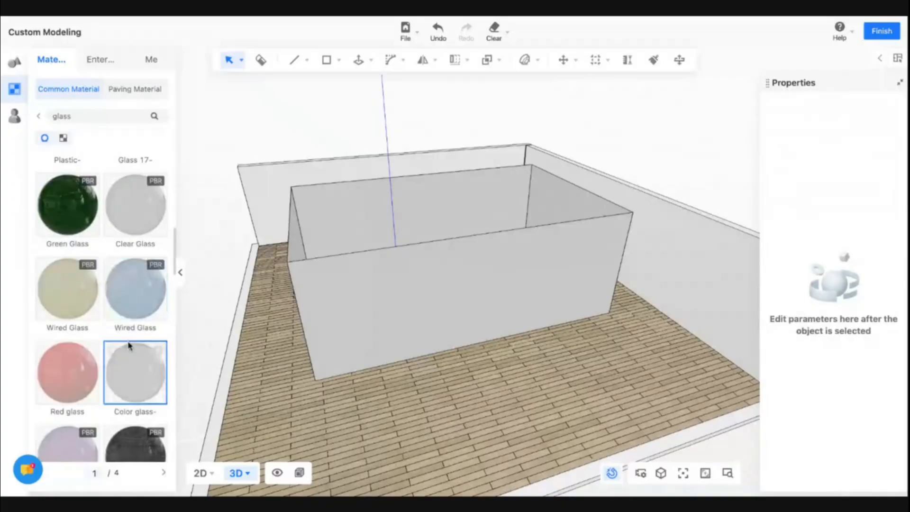
pyautogui.scroll(2, 129, 346)
pyautogui.click(138, 290)
pyautogui.click(312, 283)
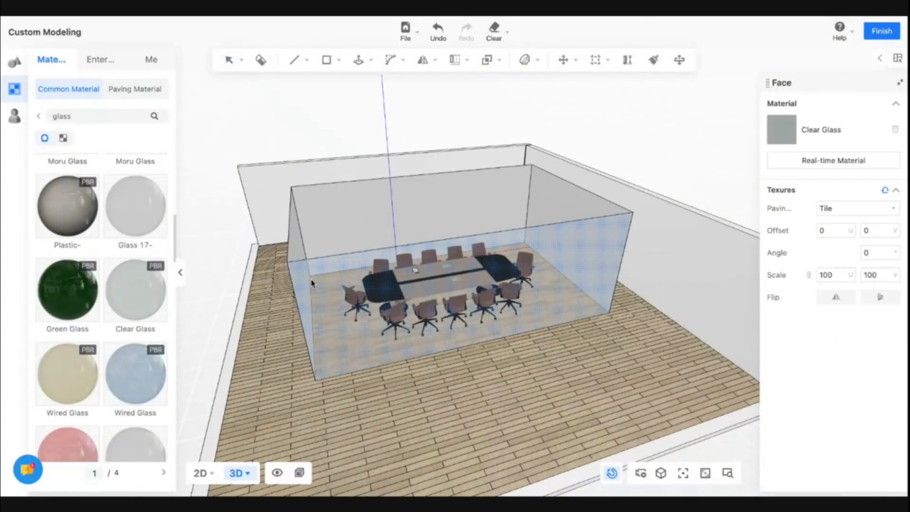
# Copy the Clear Glass material from the front wall to the other three walls of the box.
pyautogui.press('b')
pyautogui.click(321, 302)
pyautogui.click(302, 243)
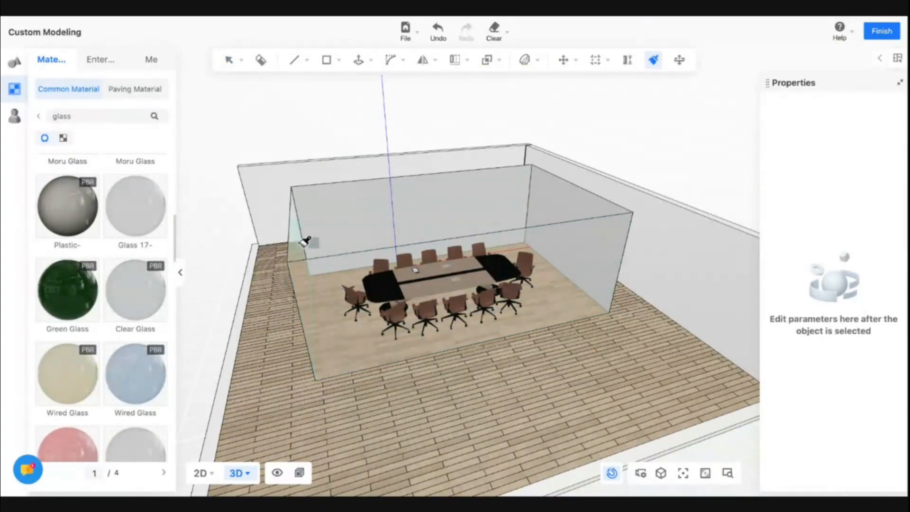
pyautogui.click(324, 230)
pyautogui.click(554, 200)
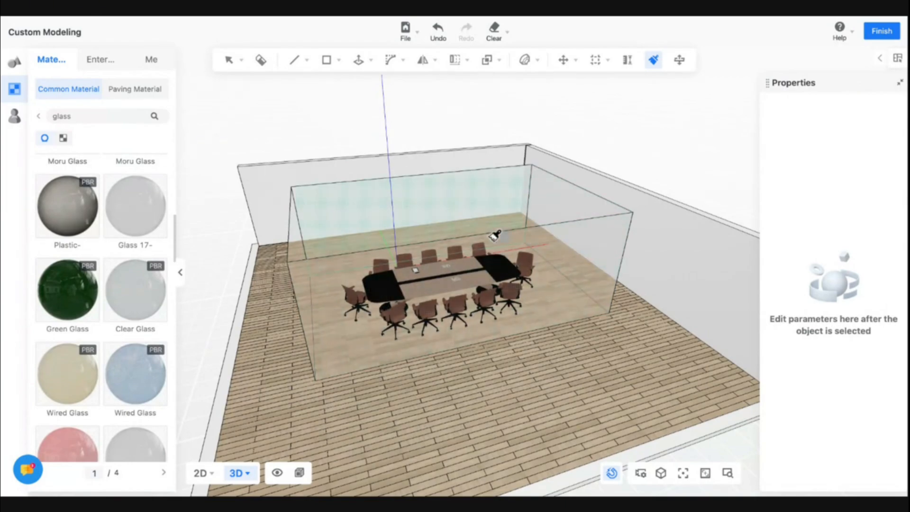
pyautogui.press('Escape')
pyautogui.moveTo(448, 206)
pyautogui.mouseDown()
pyautogui.moveTo(650, 208)
pyautogui.moveTo(627, 186)
pyautogui.moveTo(504, 195)
pyautogui.moveTo(517, 190)
pyautogui.mouseUp()
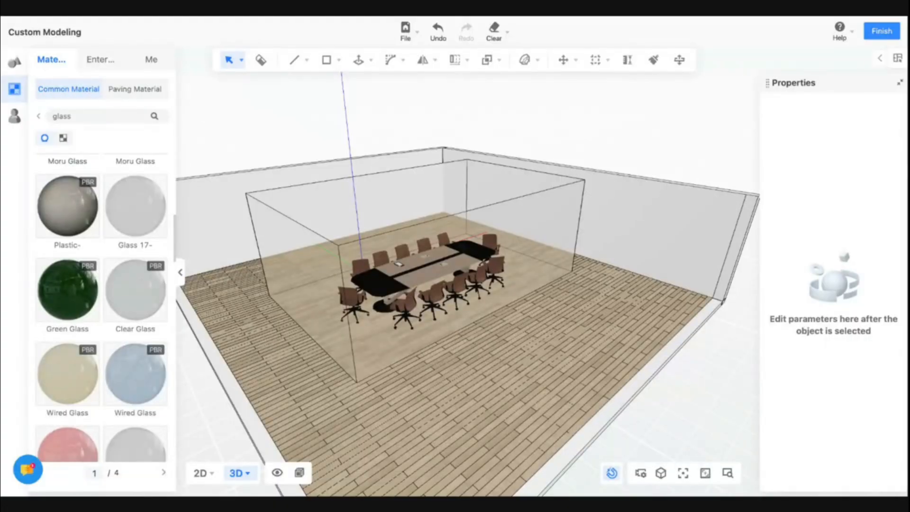
# Finish the custom modeling and inspect the glass enclosure around the conference table in the 3D floor plan.
pyautogui.click(881, 31)
pyautogui.moveTo(604, 284); pyautogui.dragTo(425, 239)
pyautogui.scroll(5, 465, 180)
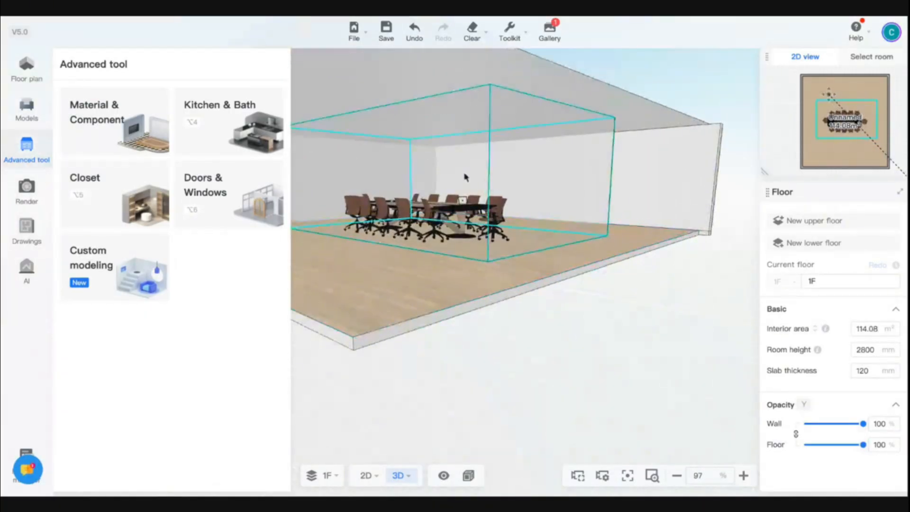
pyautogui.scroll(5, 450, 263)
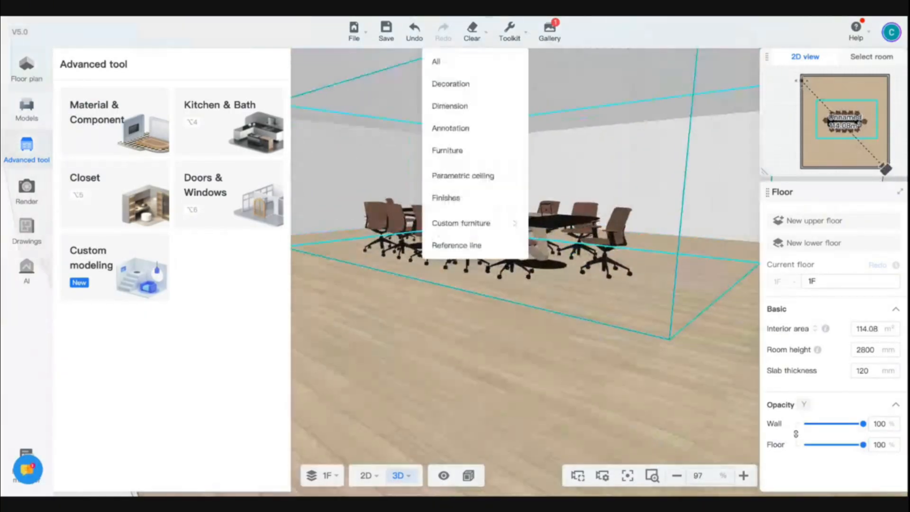
pyautogui.scroll(1, 493, 270)
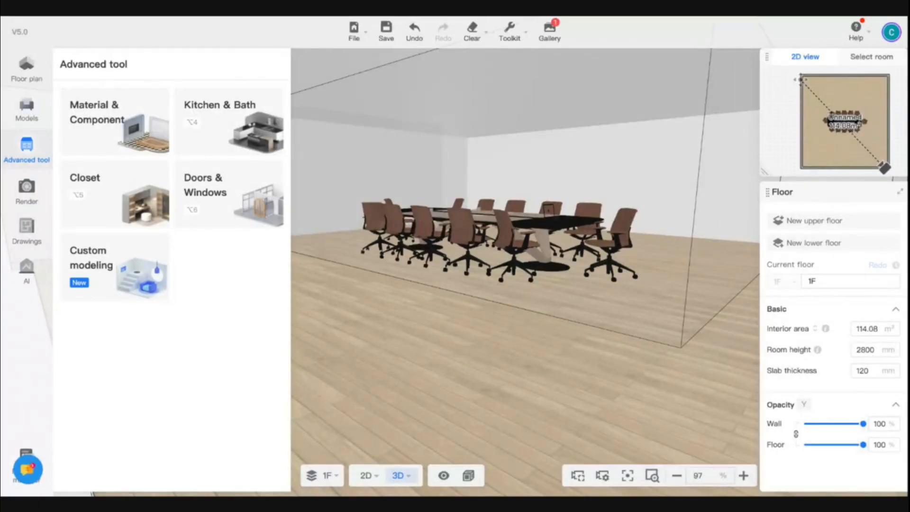
pyautogui.moveTo(454, 310)
pyautogui.mouseDown()
pyautogui.moveTo(463, 316)
pyautogui.moveTo(451, 288)
pyautogui.moveTo(442, 299)
pyautogui.mouseUp()
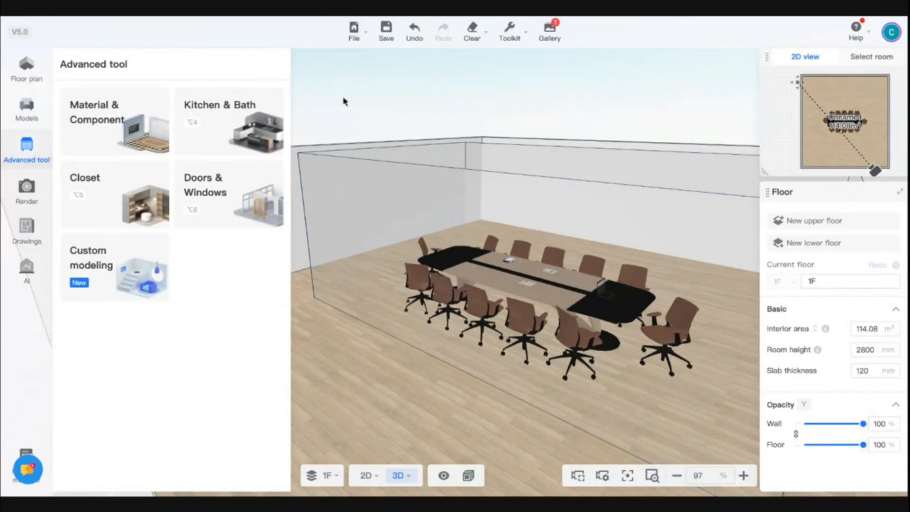
# Open the image rendering workspace and frame the conference table from the front in perspective view.
pyautogui.click(26, 187)
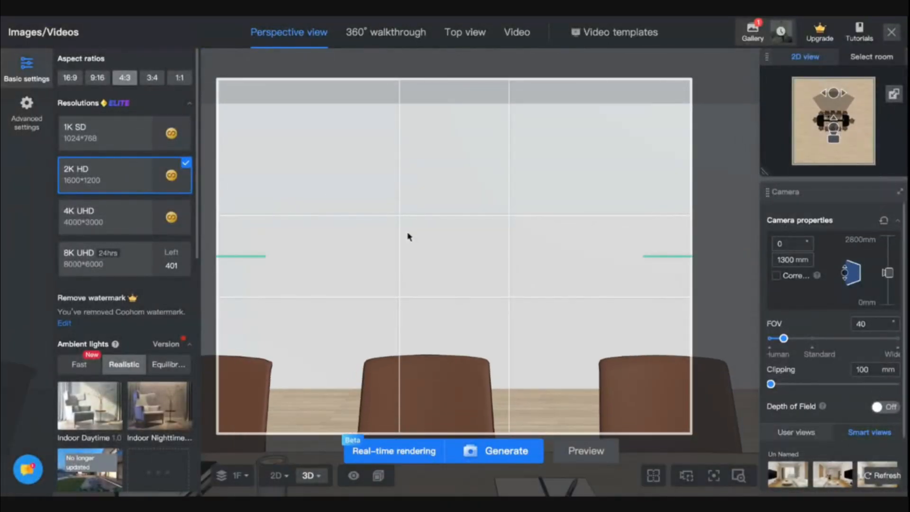
pyautogui.scroll(-5, 409, 237)
pyautogui.scroll(-10, 419, 244)
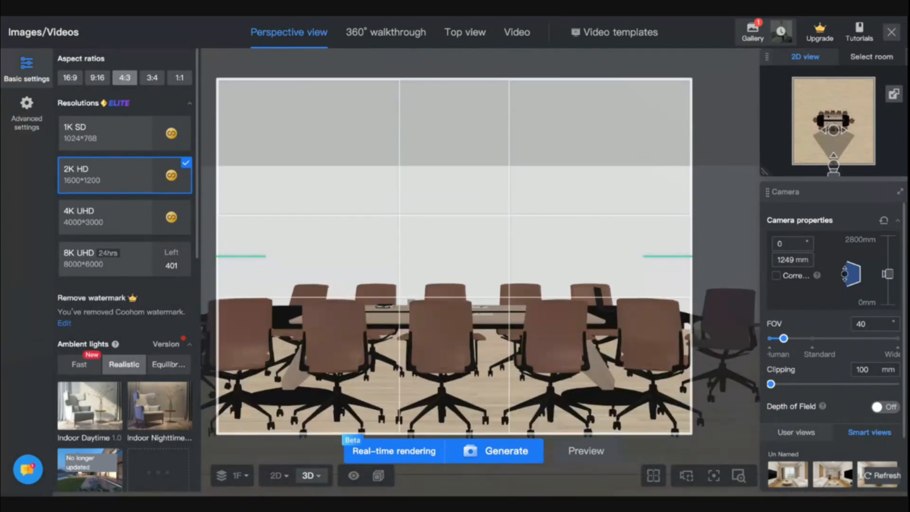
pyautogui.scroll(10, 419, 244)
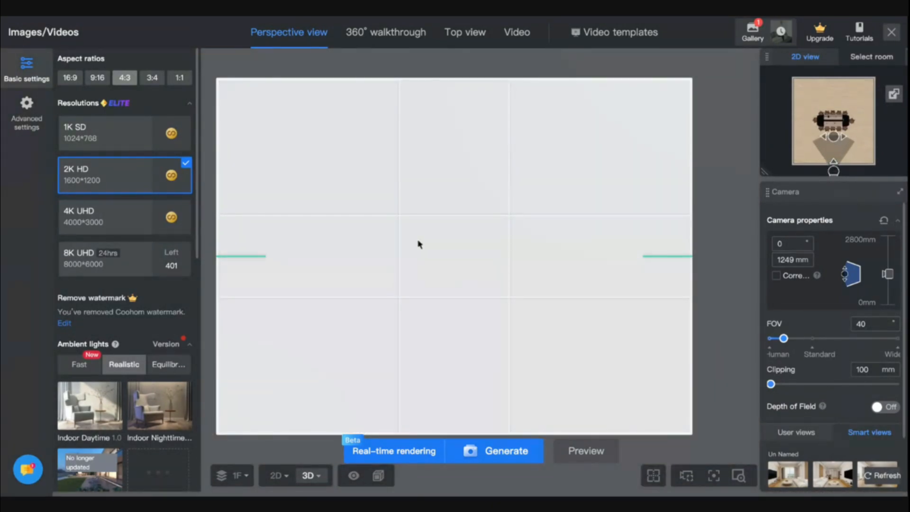
pyautogui.press('s')
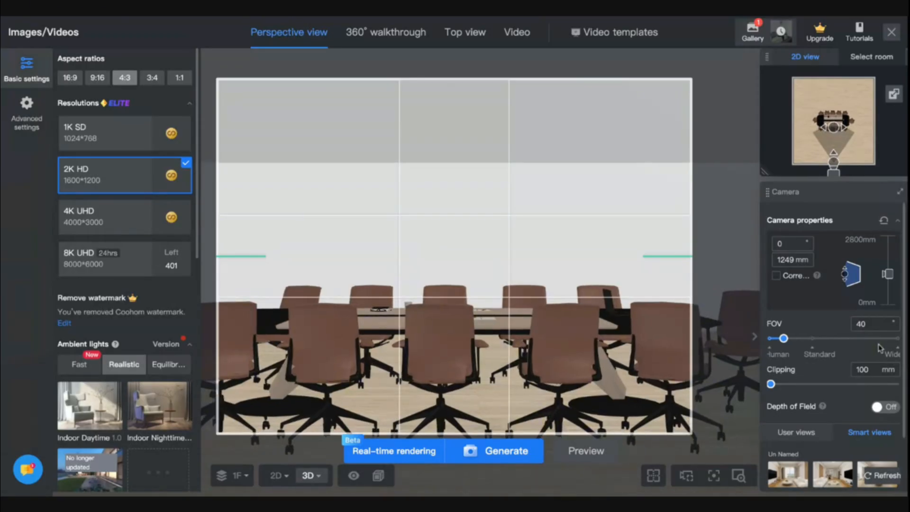
# Set the camera's field of view to 70 and raise the camera to about 1419 mm, keeping the whole table framed.
pyautogui.doubleClick(868, 326)
pyautogui.write('70')
pyautogui.press('Return')
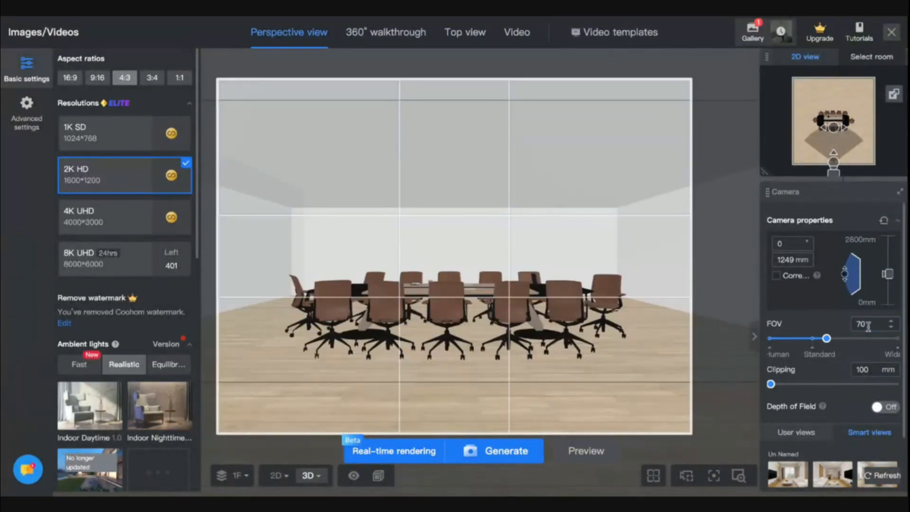
pyautogui.press('q')
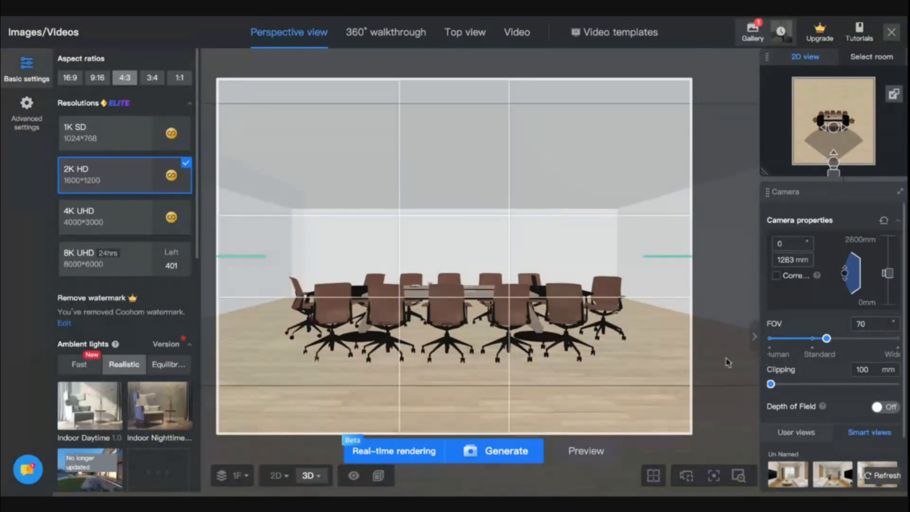
pyautogui.press('w')
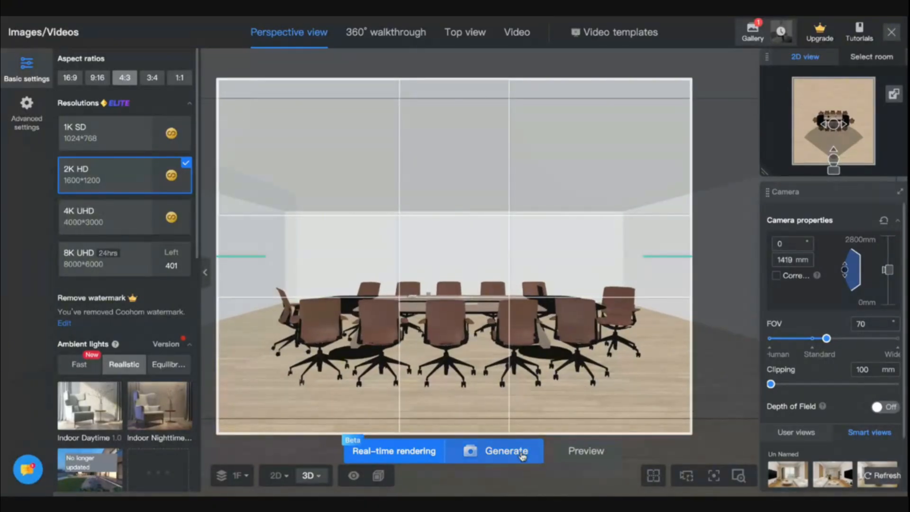
# Launch real-time rendering for the framed conference table view.
pyautogui.scroll(-2, 115, 423)
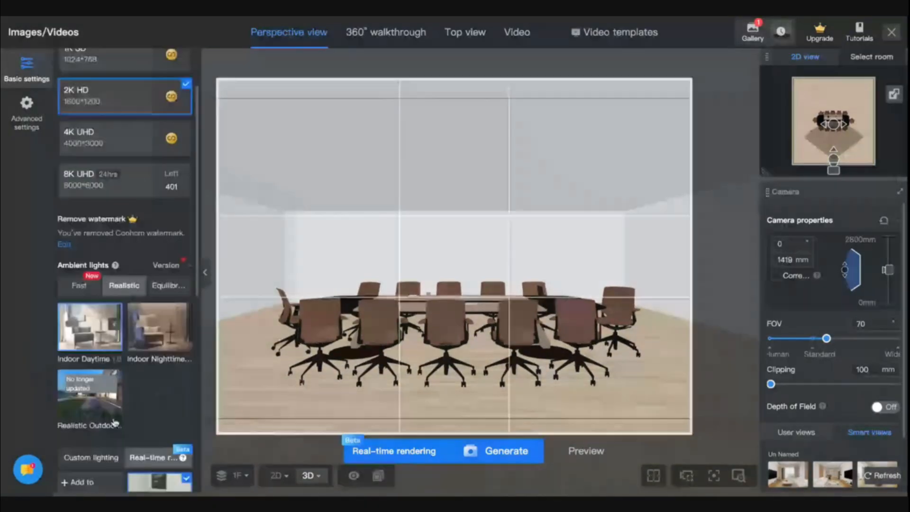
pyautogui.click(394, 452)
pyautogui.click(598, 392)
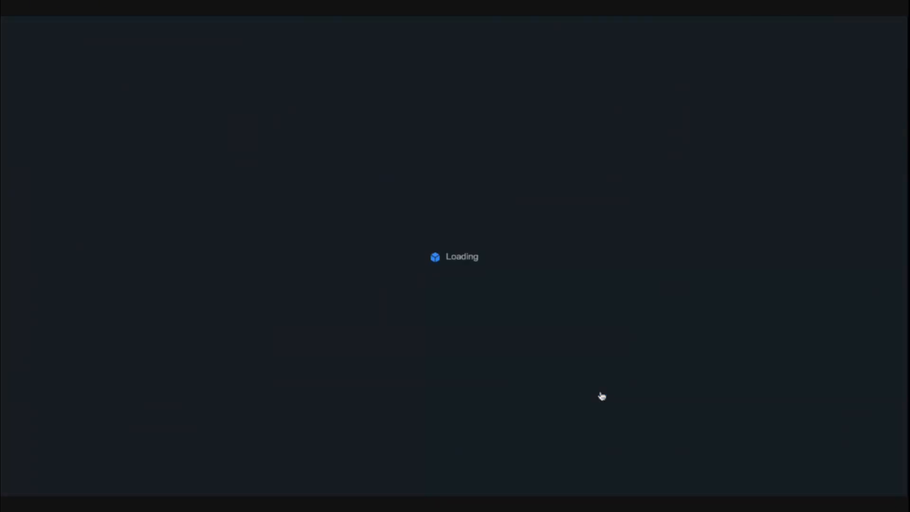
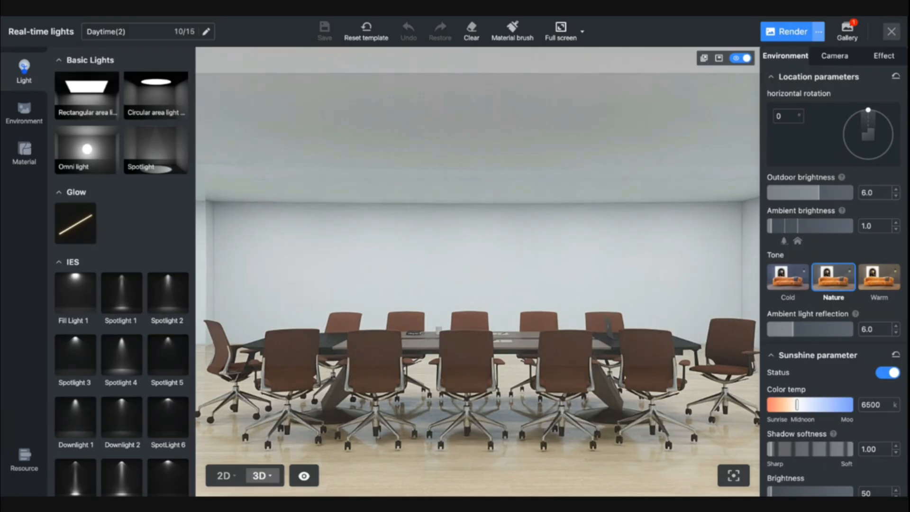
# Examine the glass enclosure's transparency and reflections in the real-time render from an angle outside its walls.
pyautogui.scroll(-3, 361, 236)
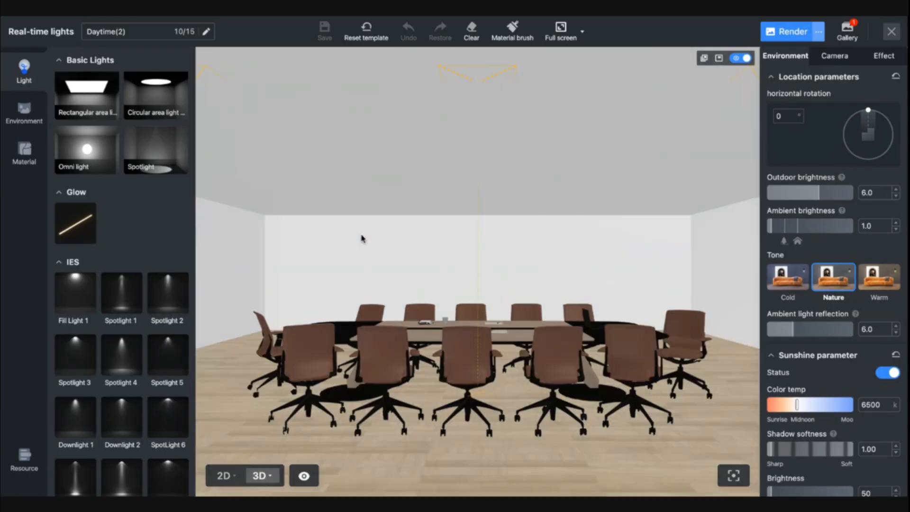
pyautogui.moveTo(362, 238); pyautogui.dragTo(546, 290)
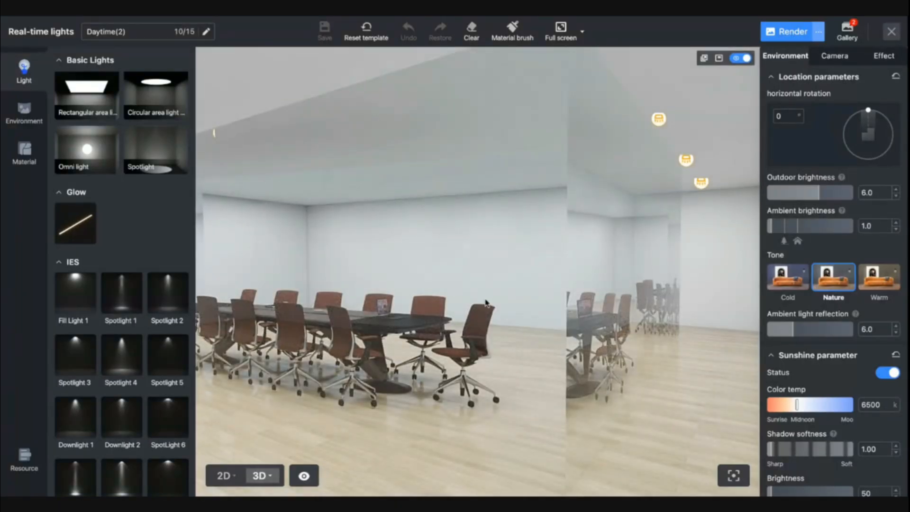
pyautogui.moveTo(487, 303)
pyautogui.mouseDown()
pyautogui.moveTo(508, 316)
pyautogui.moveTo(487, 295)
pyautogui.mouseUp()
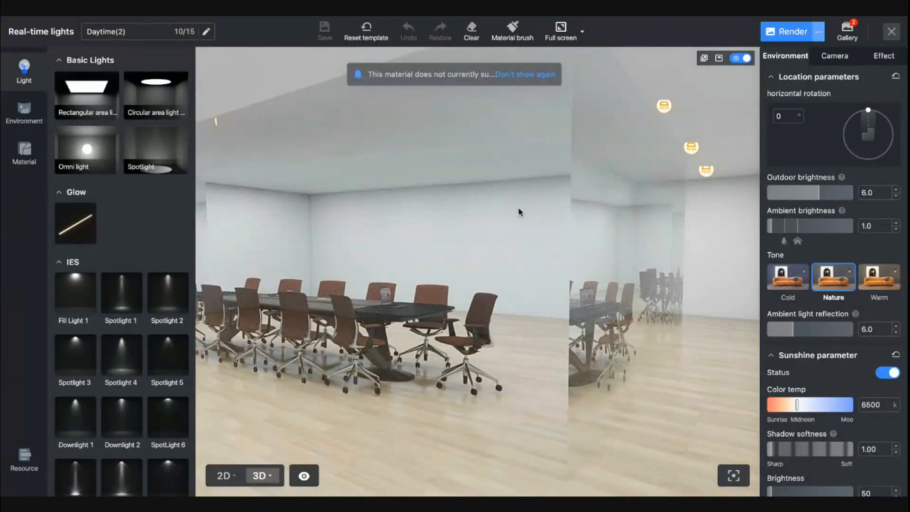
pyautogui.moveTo(451, 175); pyautogui.dragTo(532, 195)
pyautogui.moveTo(440, 151); pyautogui.dragTo(479, 156)
pyautogui.scroll(1, 479, 158)
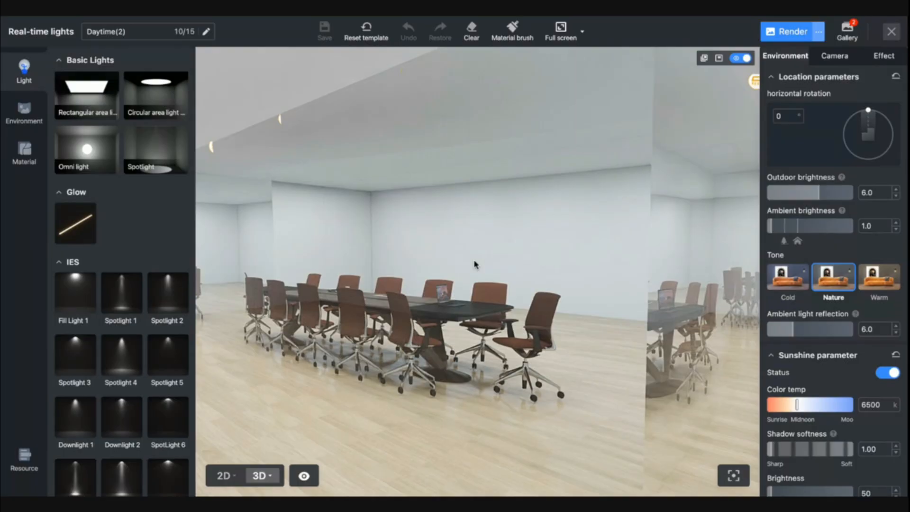
pyautogui.moveTo(407, 263)
pyautogui.mouseDown()
pyautogui.moveTo(460, 261)
pyautogui.moveTo(376, 265)
pyautogui.moveTo(407, 262)
pyautogui.mouseUp()
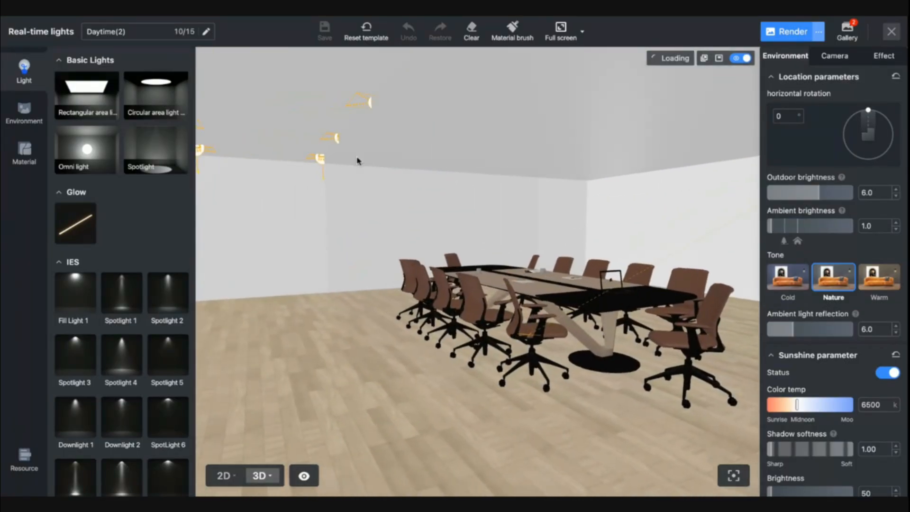
# Move two rectangular ceiling lights away from the glass enclosure, then save the lighting and return to the 3D floor plan.
pyautogui.click(338, 139)
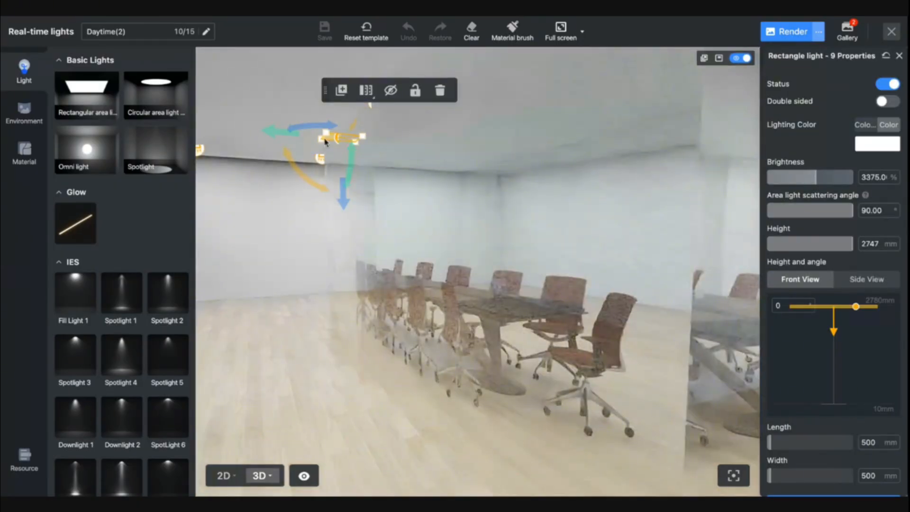
pyautogui.moveTo(295, 135); pyautogui.dragTo(232, 140)
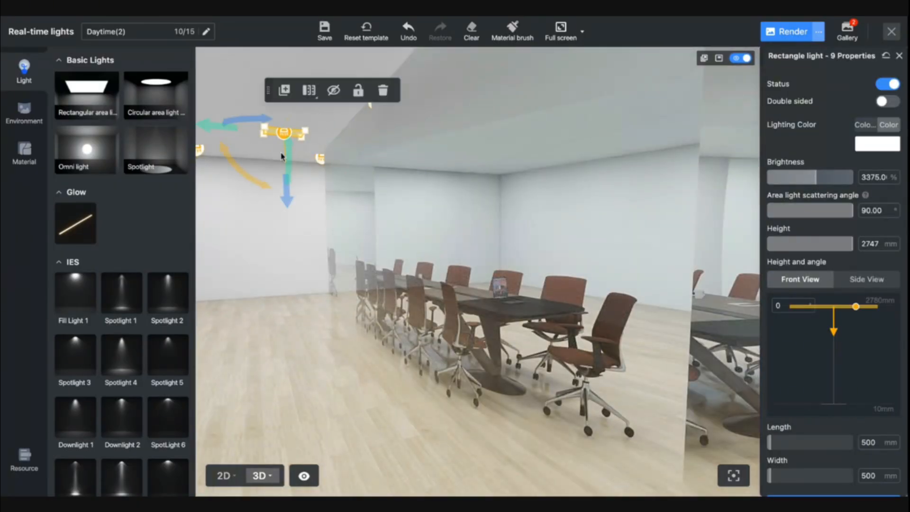
pyautogui.click(322, 159)
pyautogui.moveTo(264, 159); pyautogui.dragTo(210, 159)
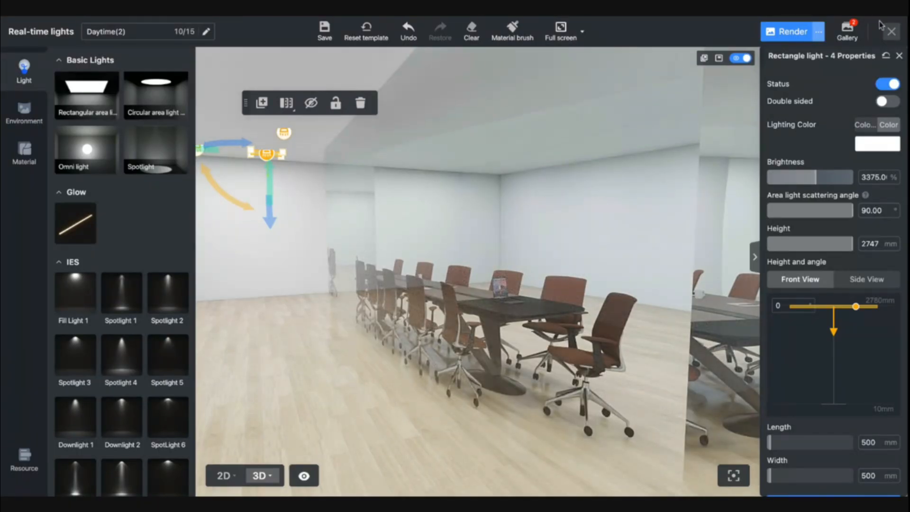
pyautogui.click(887, 37)
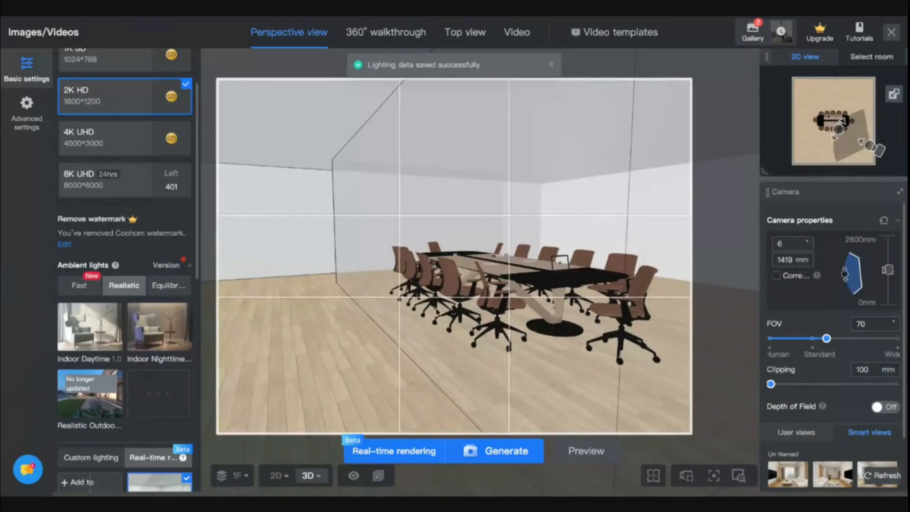
pyautogui.click(893, 31)
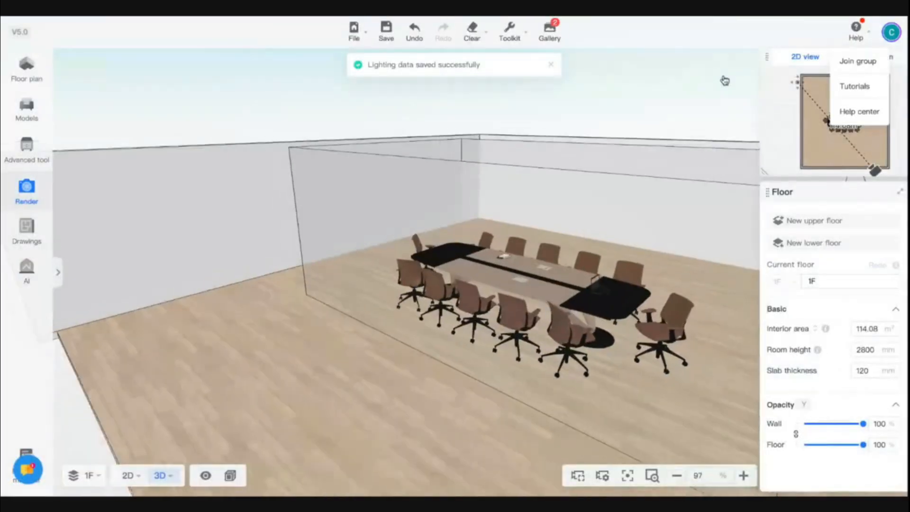
# Clear the entire canvas, removing the meeting room with its furniture and glass enclosure.
pyautogui.click(452, 195)
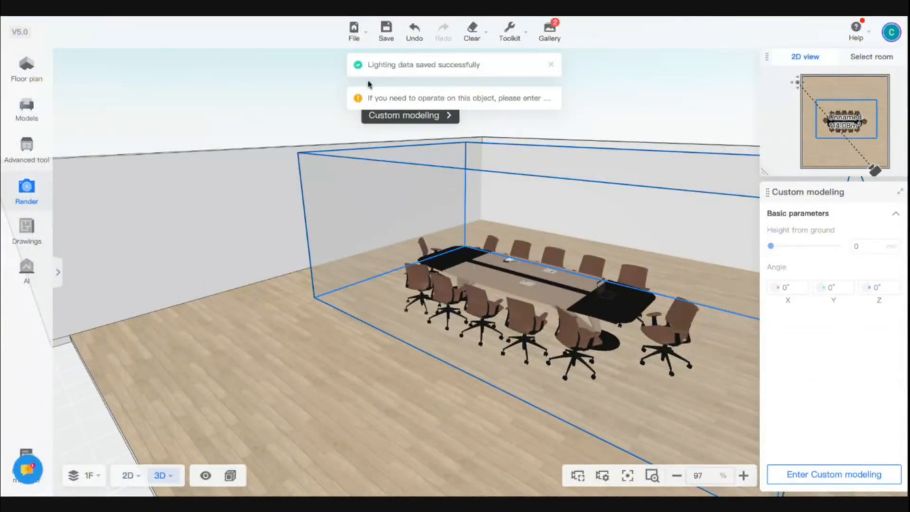
pyautogui.click(551, 66)
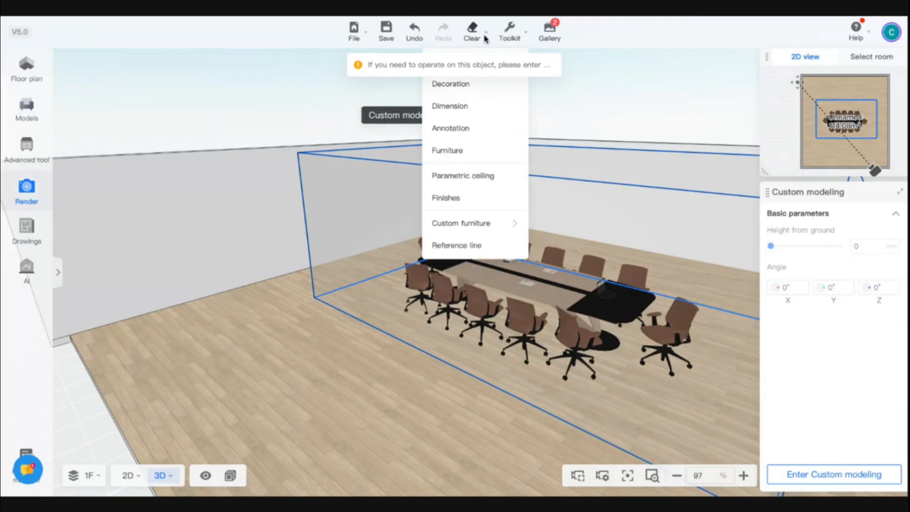
pyautogui.moveTo(475, 33)
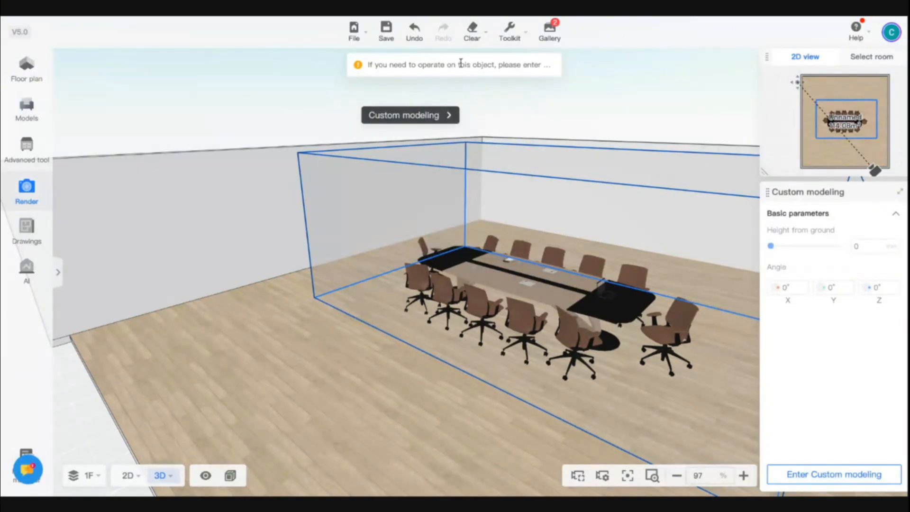
pyautogui.click(220, 194)
pyautogui.moveTo(220, 194); pyautogui.dragTo(362, 203)
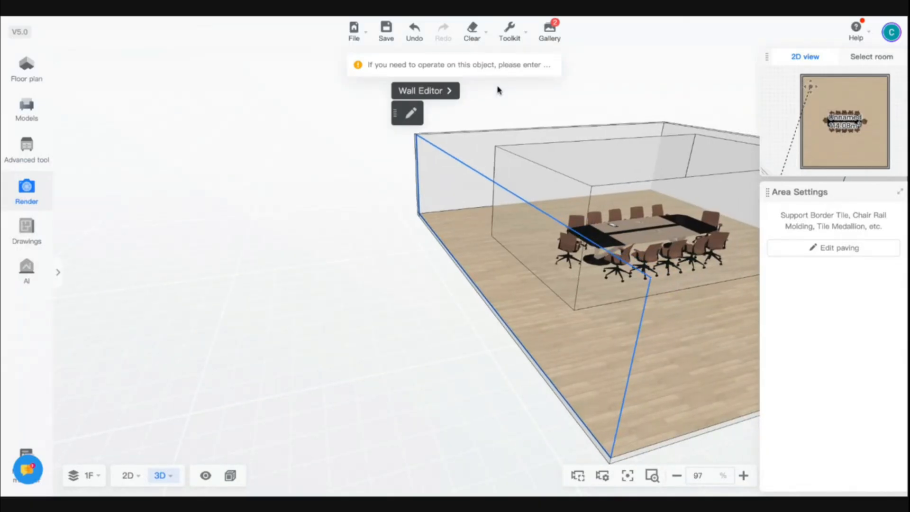
pyautogui.click(550, 174)
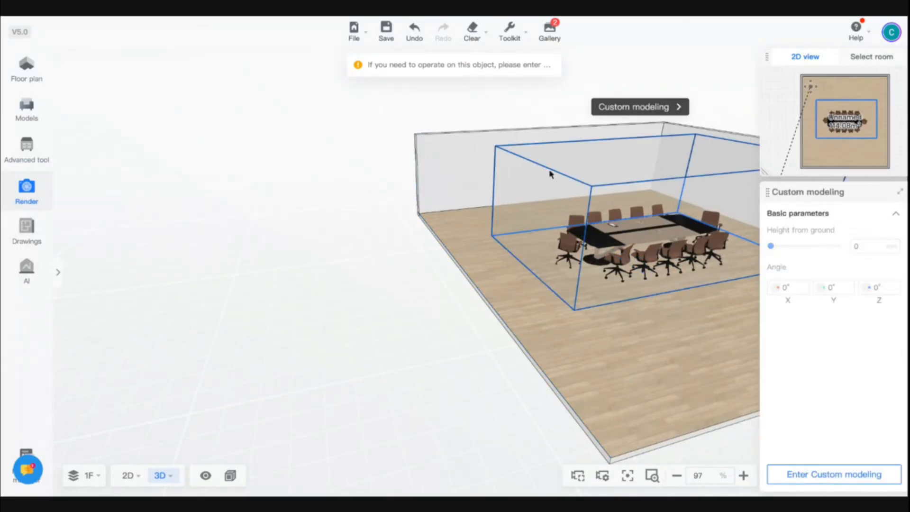
pyautogui.moveTo(472, 35)
pyautogui.click(468, 57)
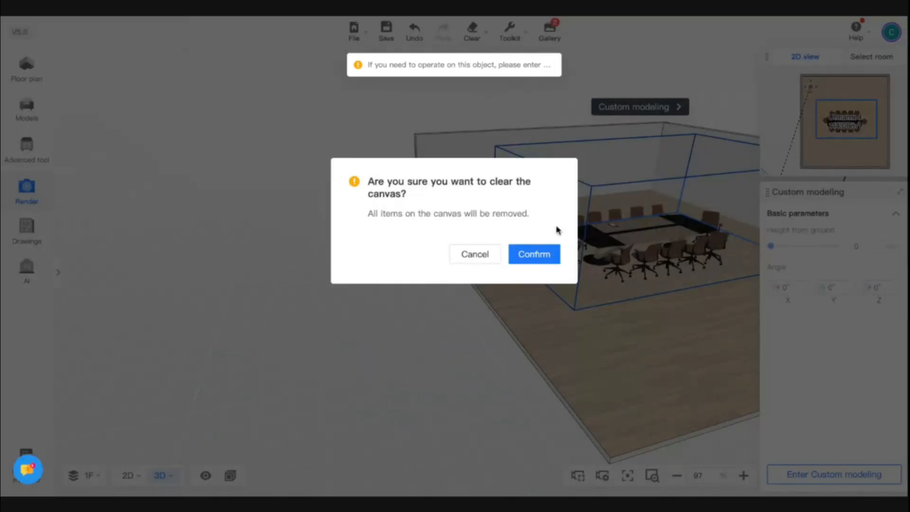
pyautogui.click(542, 259)
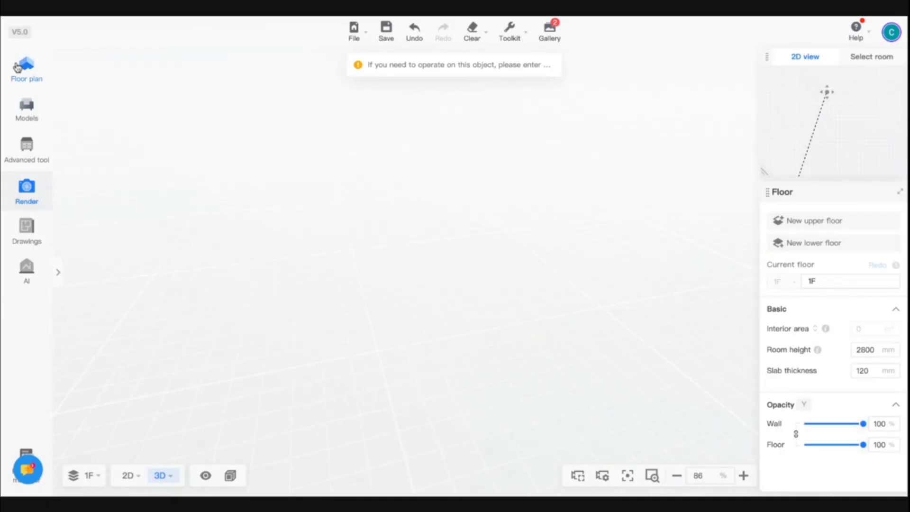
# Draw two adjoining rectangular rooms, about 2030 × 2160 mm and 2030 × 1475 mm inside, and show them in 3D.
pyautogui.click(27, 66)
pyautogui.click(143, 220)
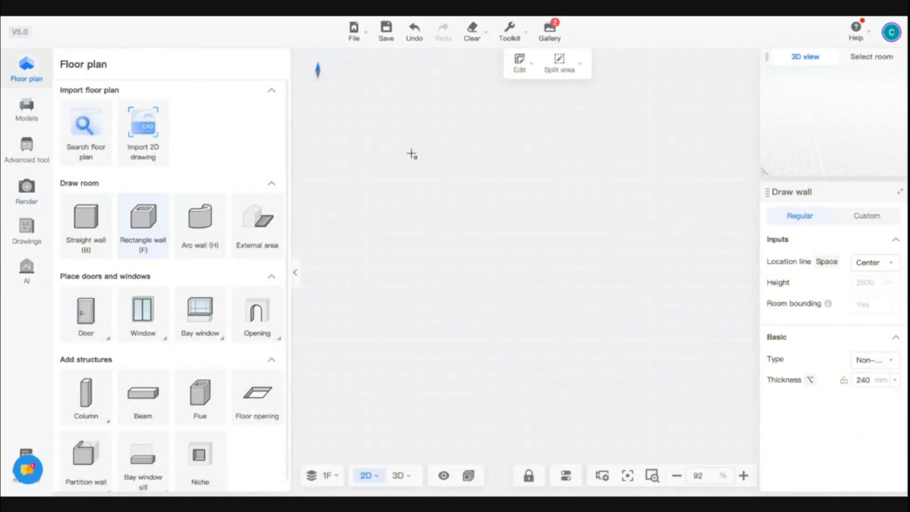
pyautogui.click(405, 147)
pyautogui.click(493, 240)
pyautogui.click(407, 234)
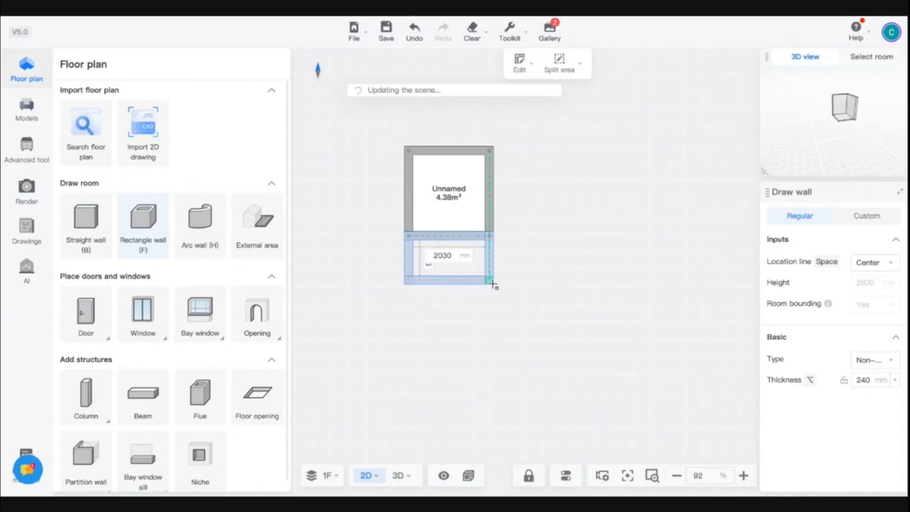
pyautogui.click(494, 298)
pyautogui.click(400, 475)
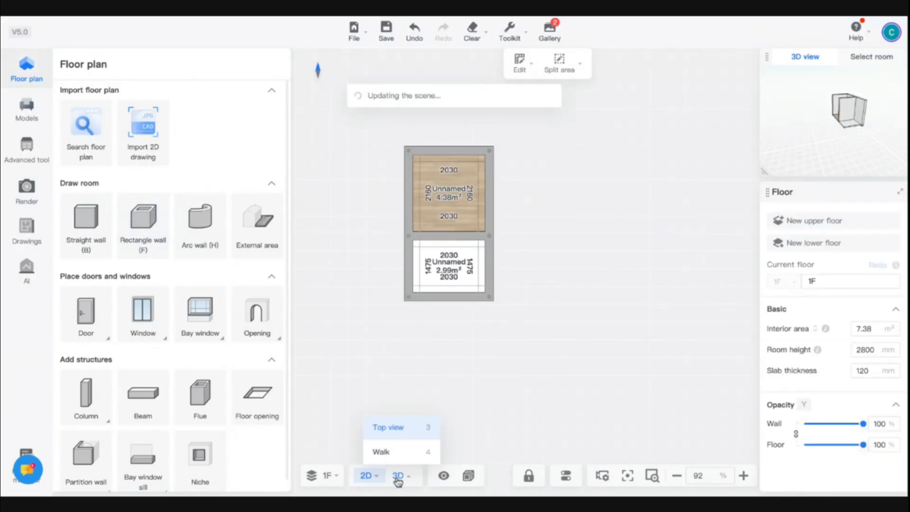
pyautogui.moveTo(451, 367); pyautogui.dragTo(396, 277)
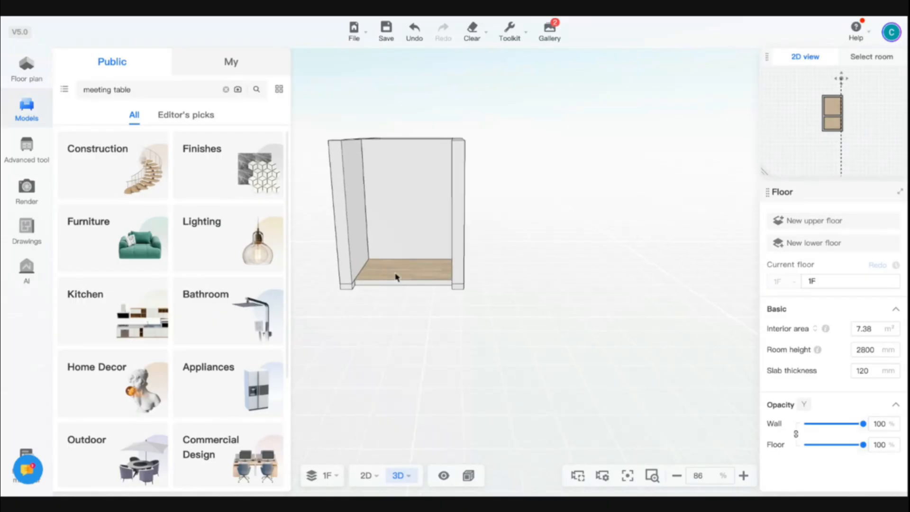
pyautogui.scroll(3, 340, 269)
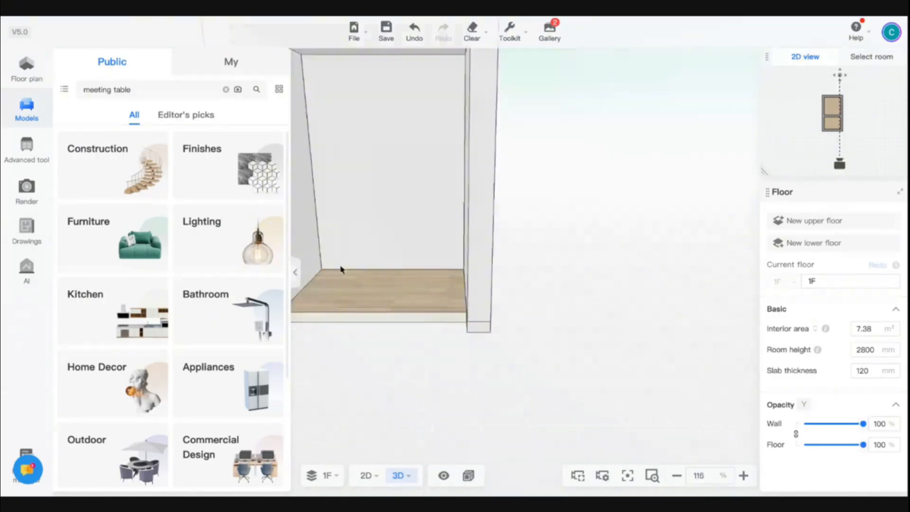
# Open the Doors & Windows advanced tool and switch its public catalog to the wide catalog view.
pyautogui.click(38, 162)
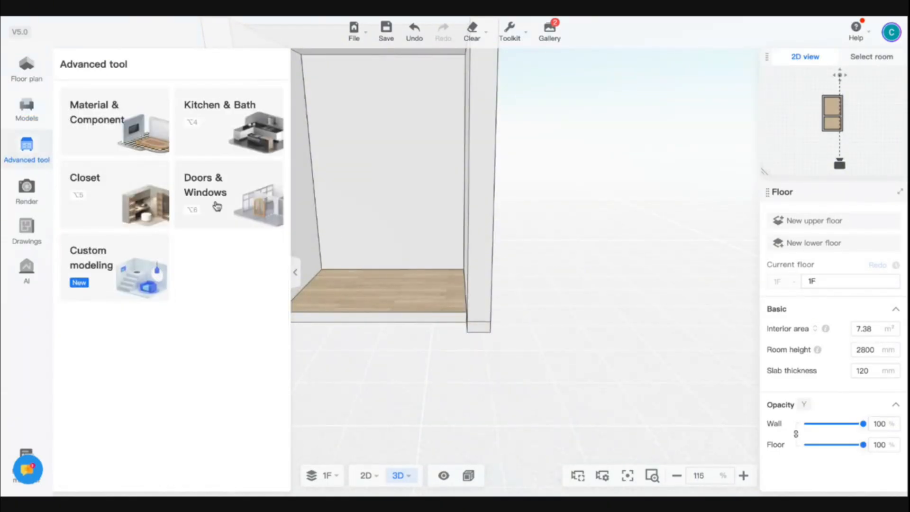
pyautogui.click(217, 206)
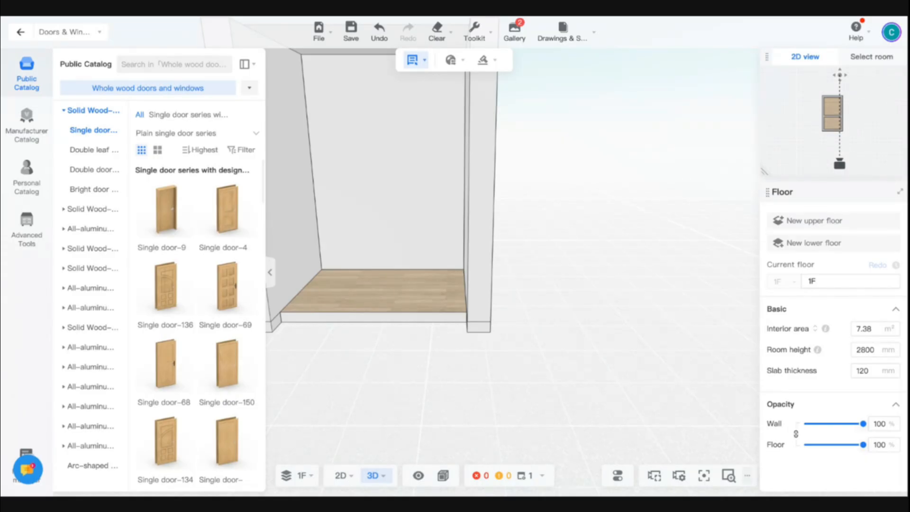
pyautogui.click(246, 64)
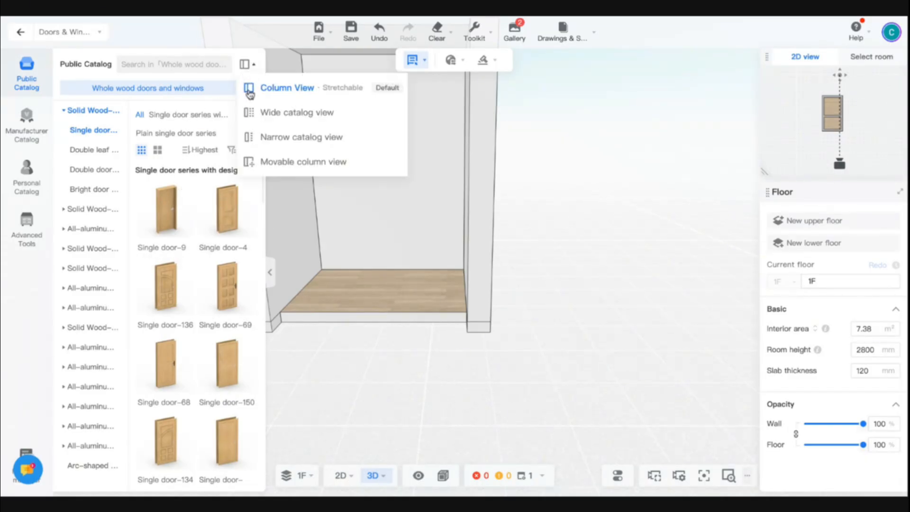
pyautogui.click(252, 110)
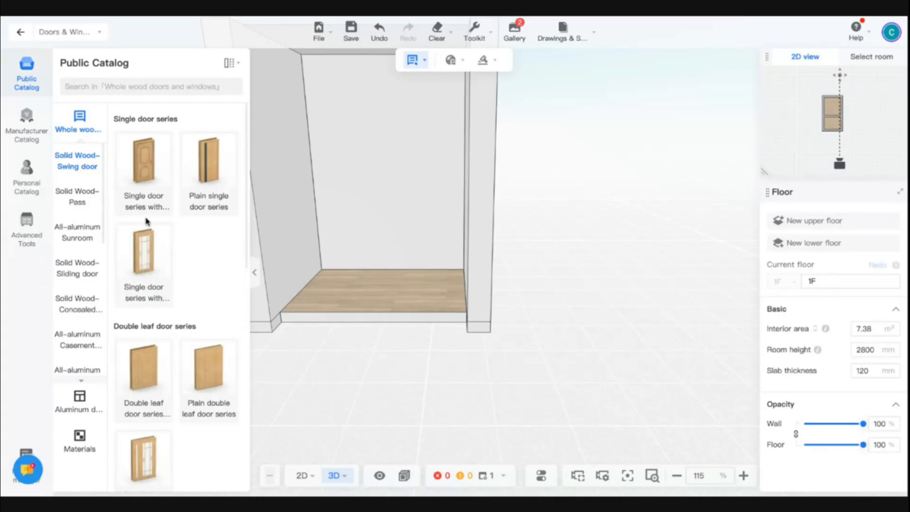
# Look through the Solid Wood-Sliding door category and the full list of All-aluminum Sliding Window models.
pyautogui.click(82, 274)
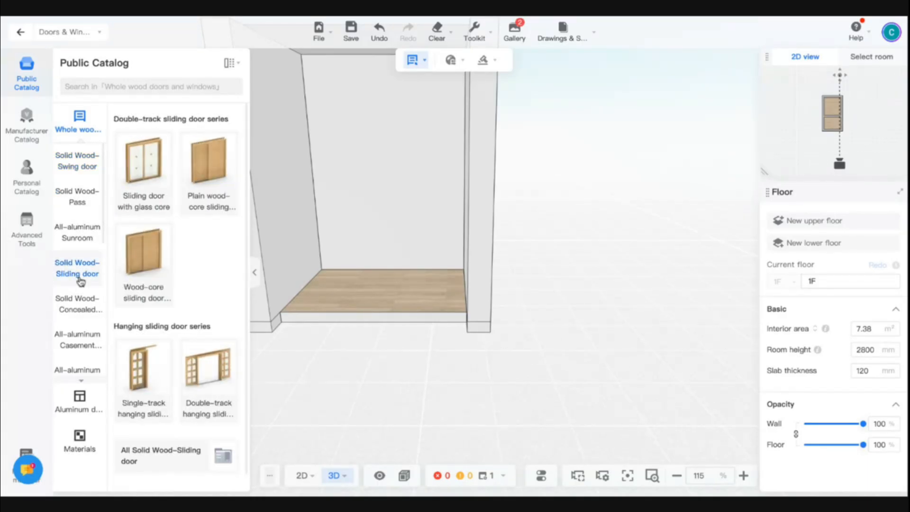
pyautogui.scroll(-2, 84, 308)
pyautogui.click(84, 325)
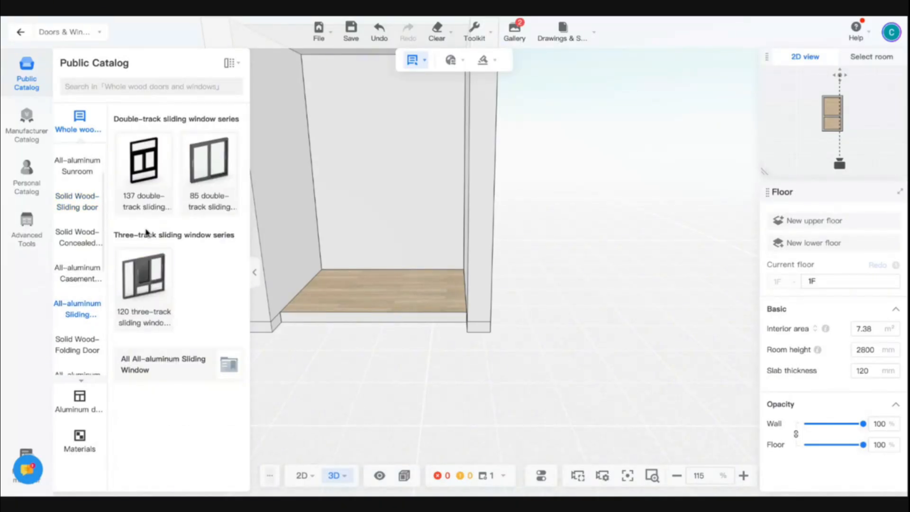
pyautogui.click(189, 368)
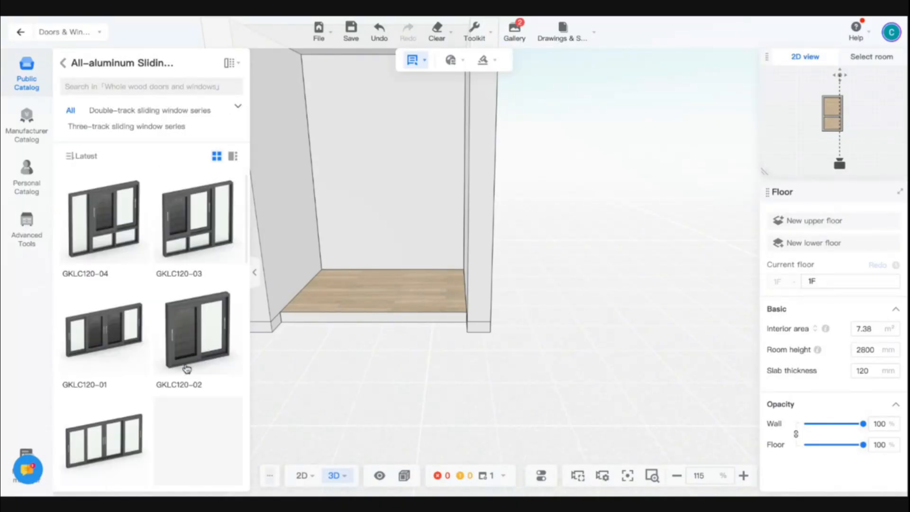
pyautogui.scroll(-3, 186, 368)
pyautogui.scroll(-10, 185, 368)
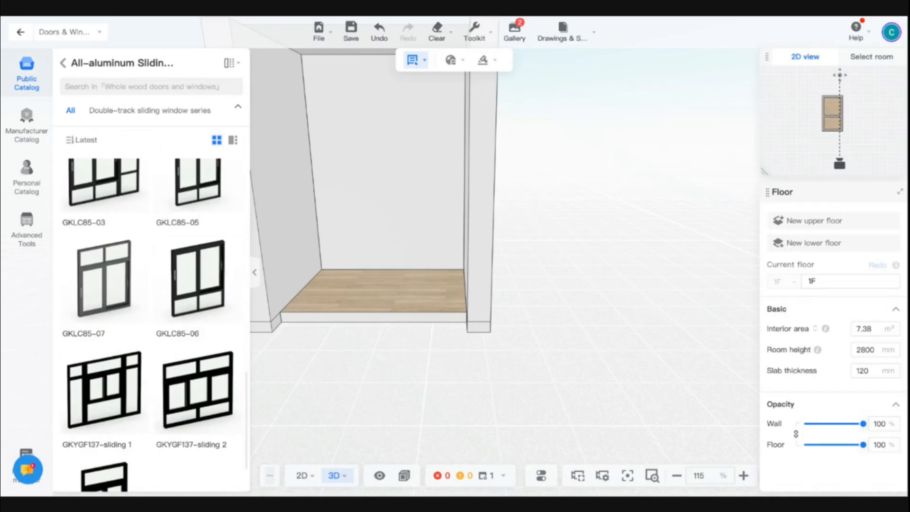
pyautogui.scroll(6, 186, 368)
pyautogui.scroll(8, 185, 368)
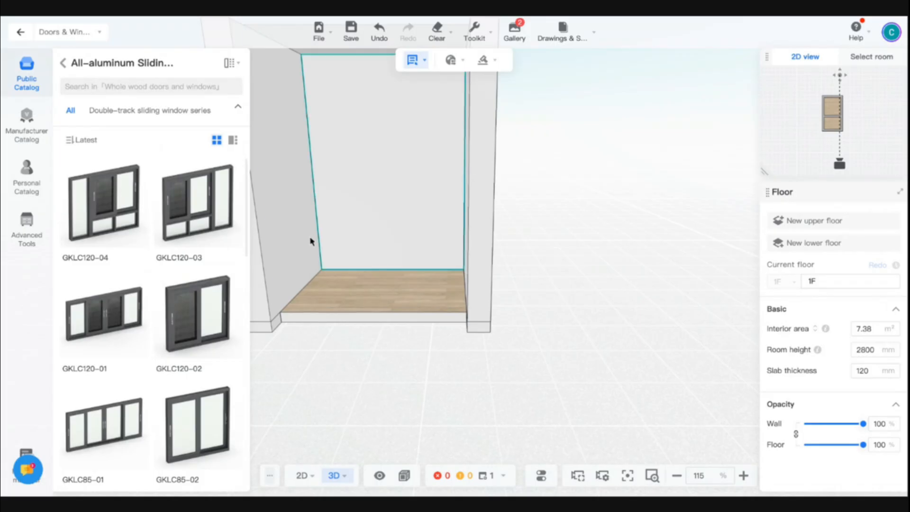
# Try to place the GKLC85-02 sliding window on the wall between the two rooms.
pyautogui.moveTo(311, 241); pyautogui.dragTo(329, 246, button='right')
pyautogui.moveTo(456, 284); pyautogui.dragTo(447, 286, button='right')
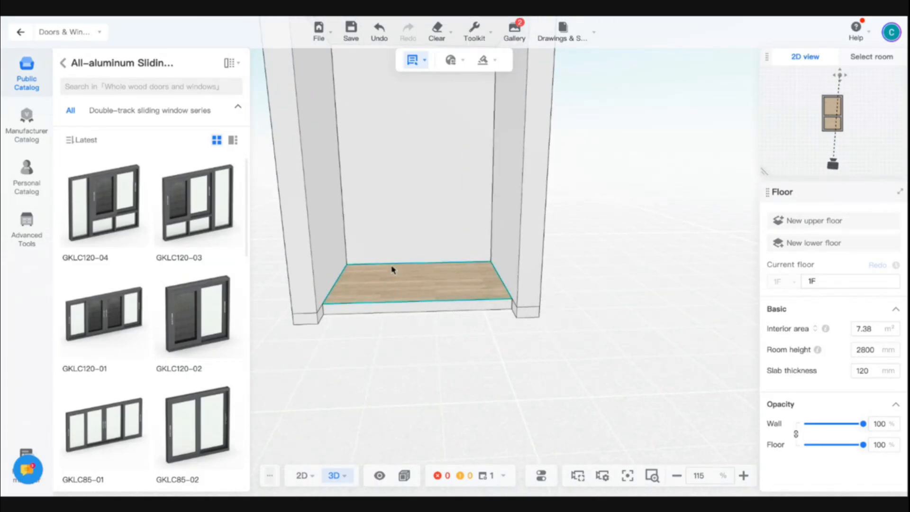
pyautogui.scroll(5, 392, 269)
pyautogui.scroll(-5, 388, 286)
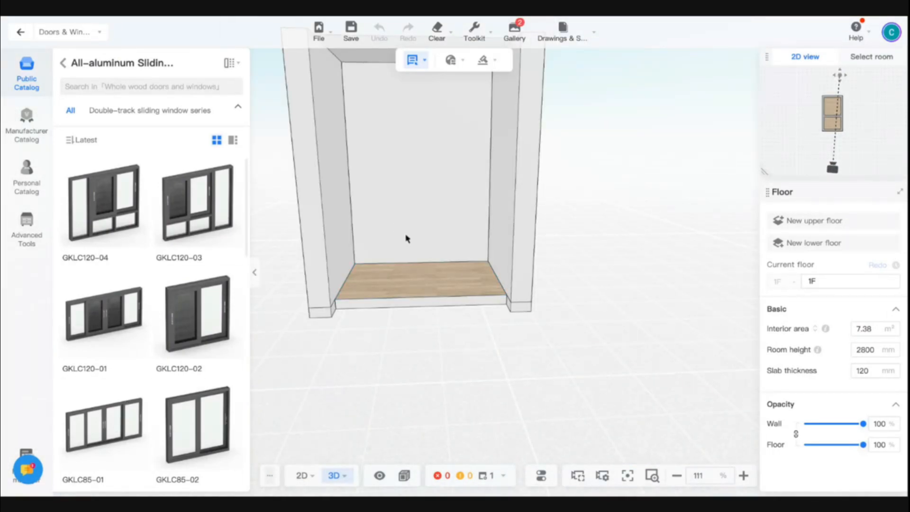
pyautogui.click(420, 260)
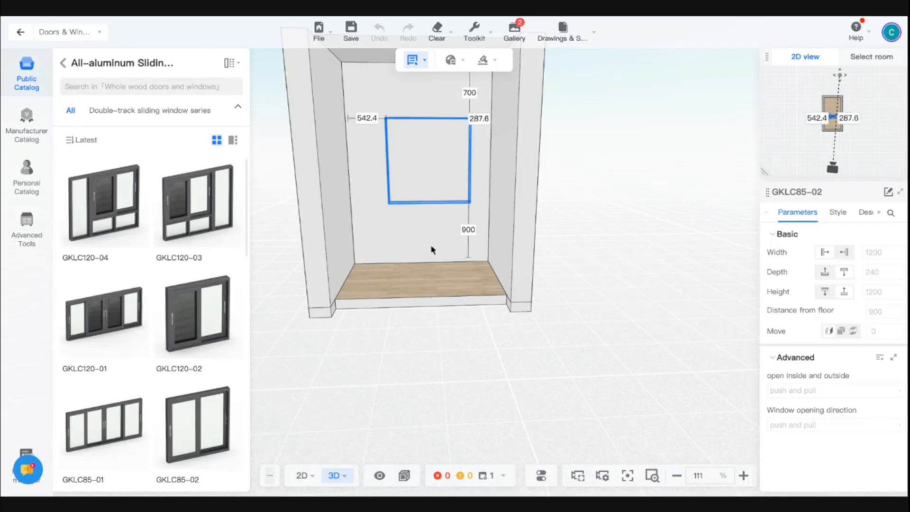
pyautogui.press('Delete')
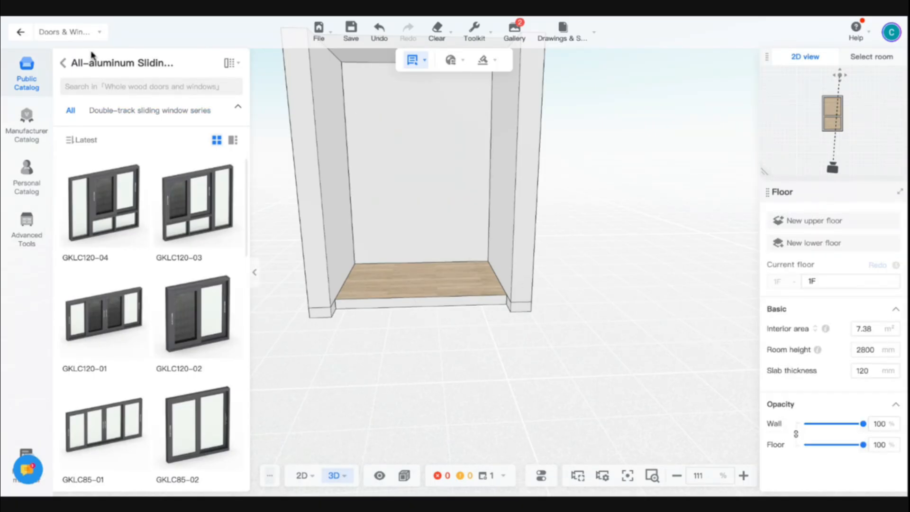
# Look through all models in the All-aluminum Swing Door category of the public catalog.
pyautogui.click(63, 62)
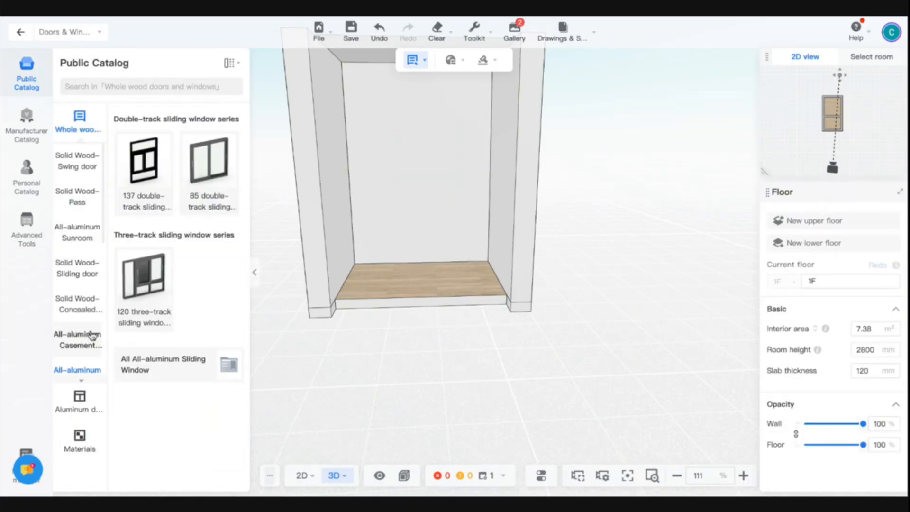
pyautogui.scroll(-1, 103, 308)
pyautogui.scroll(-4, 99, 300)
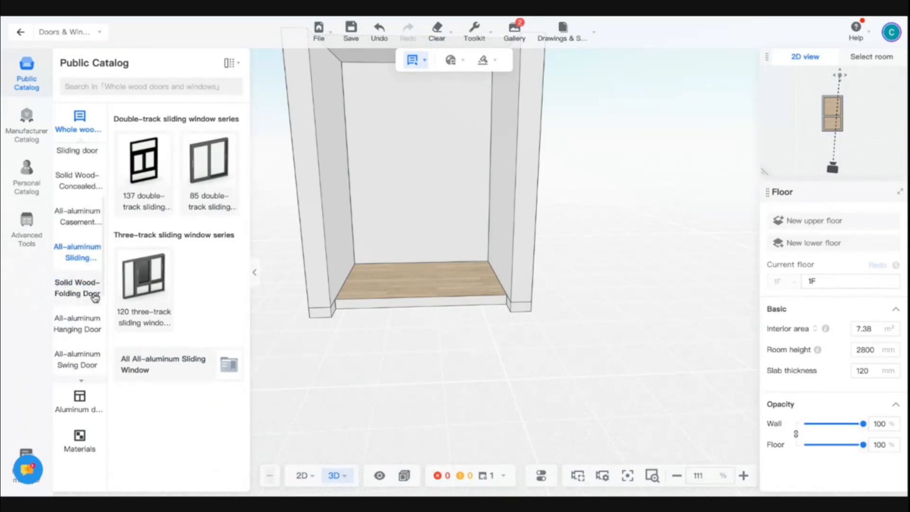
pyautogui.scroll(-2, 92, 327)
pyautogui.click(92, 327)
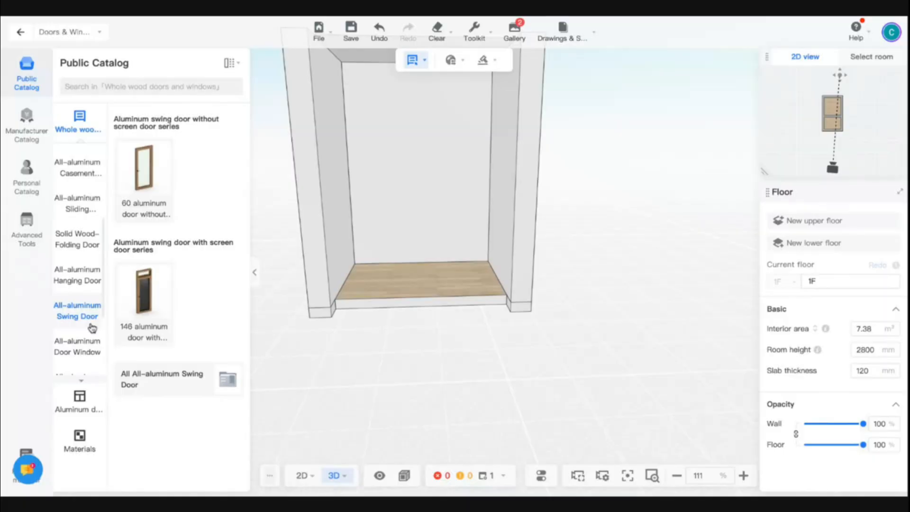
pyautogui.click(168, 379)
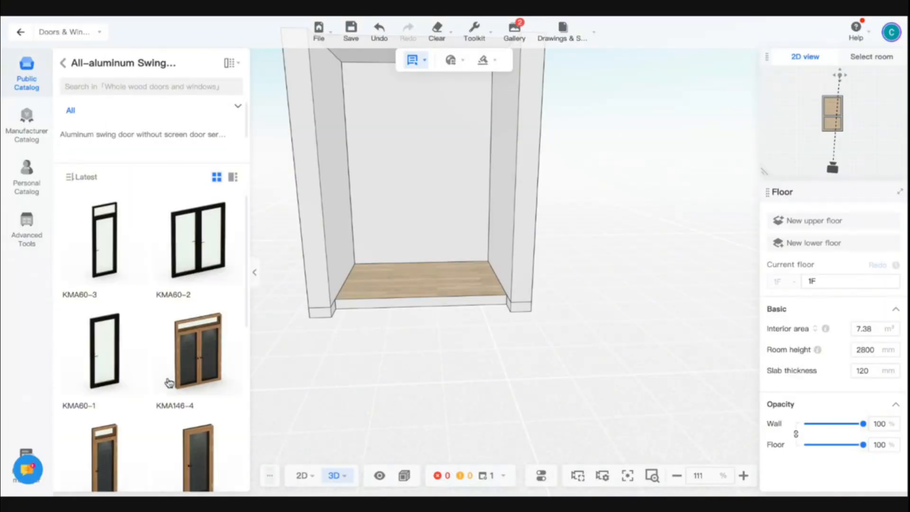
pyautogui.scroll(-5, 171, 379)
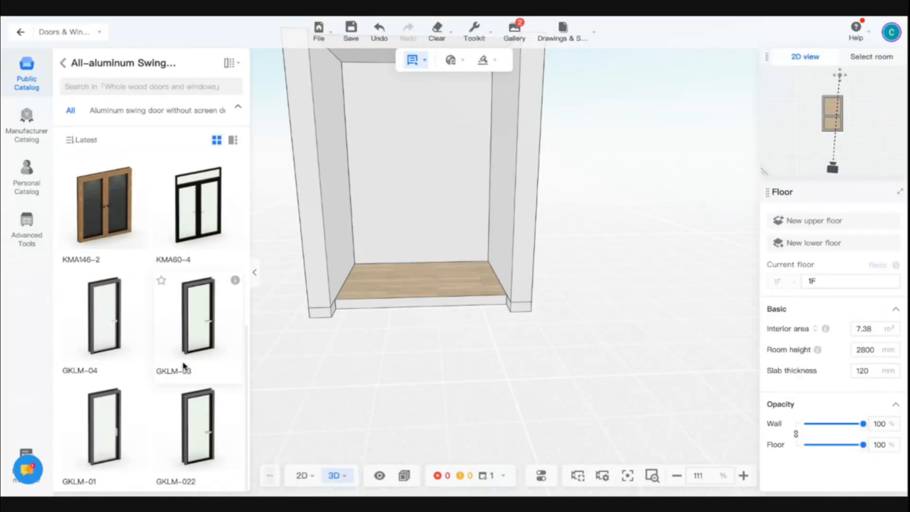
pyautogui.scroll(4, 184, 368)
# Place a TLM55 Triple Track 2-sash sliding door from the All-aluminum Sliding Door category on the wall between the two rooms.
pyautogui.click(65, 63)
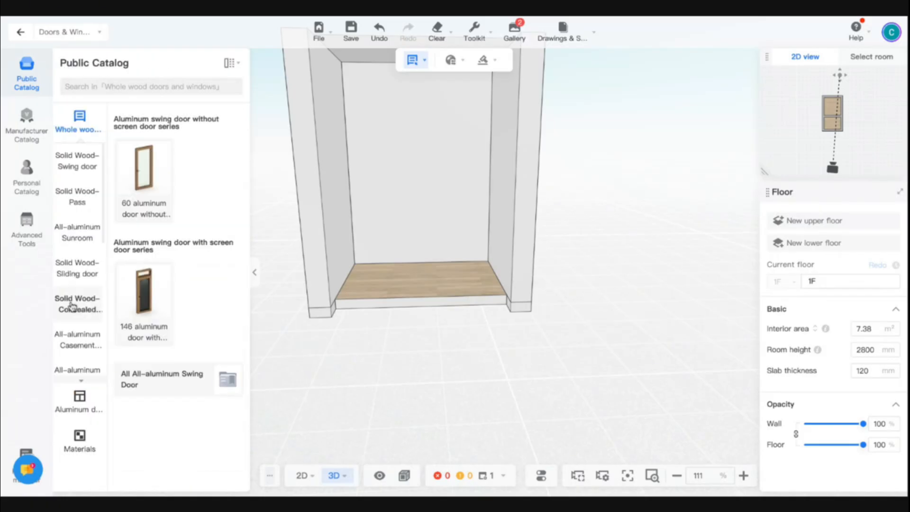
pyautogui.scroll(-5, 75, 327)
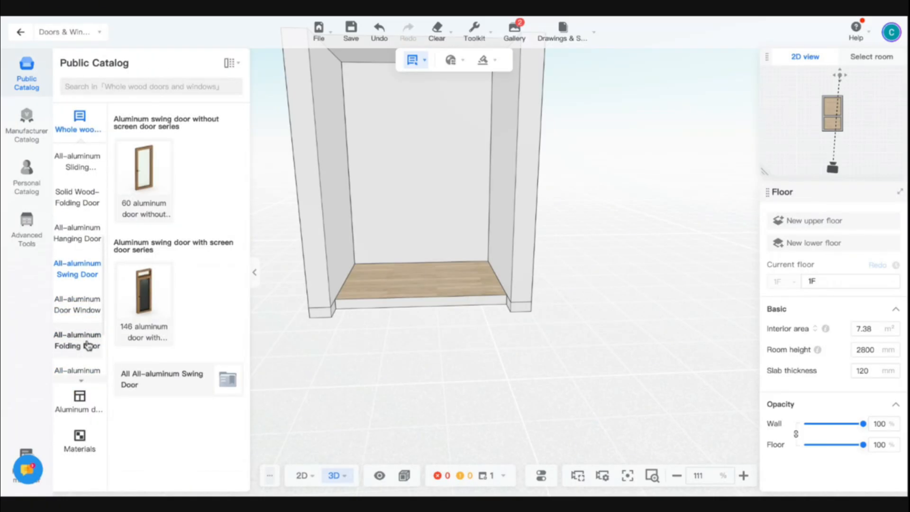
pyautogui.scroll(-2, 89, 327)
pyautogui.click(89, 323)
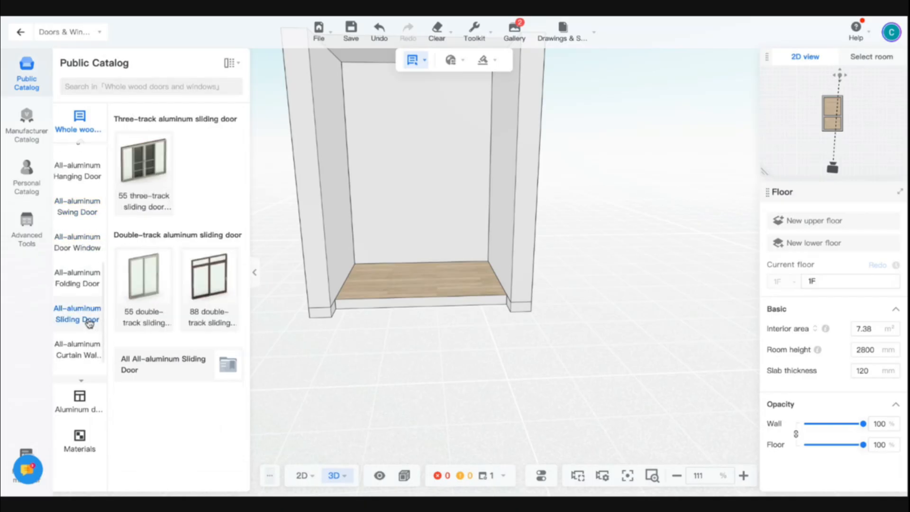
pyautogui.click(185, 371)
pyautogui.scroll(-1, 183, 372)
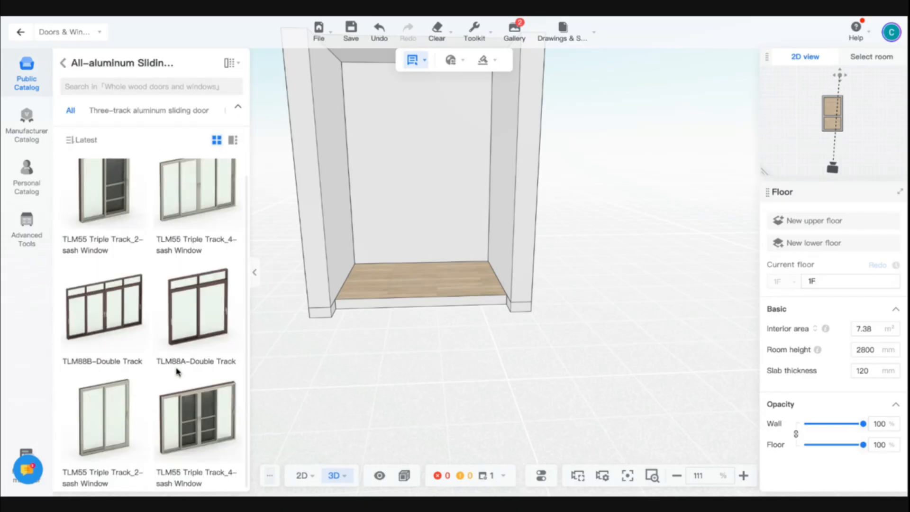
pyautogui.scroll(1, 176, 372)
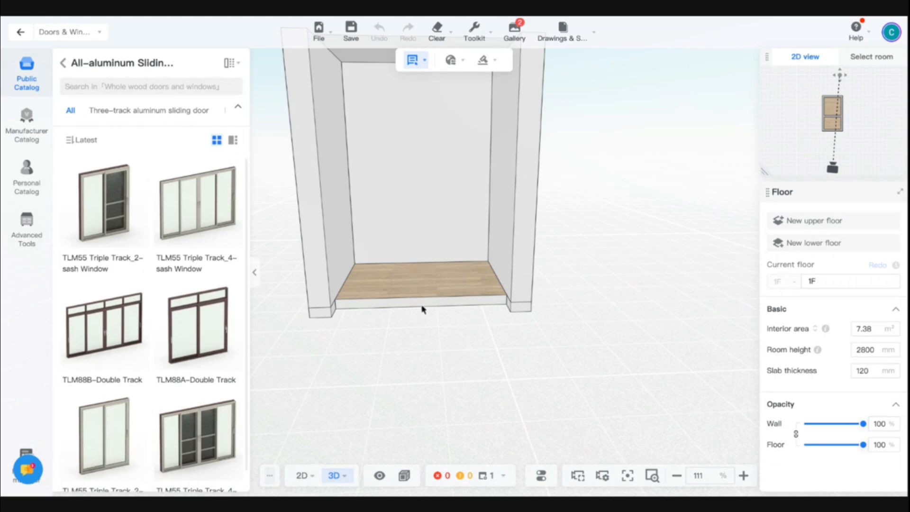
pyautogui.click(414, 262)
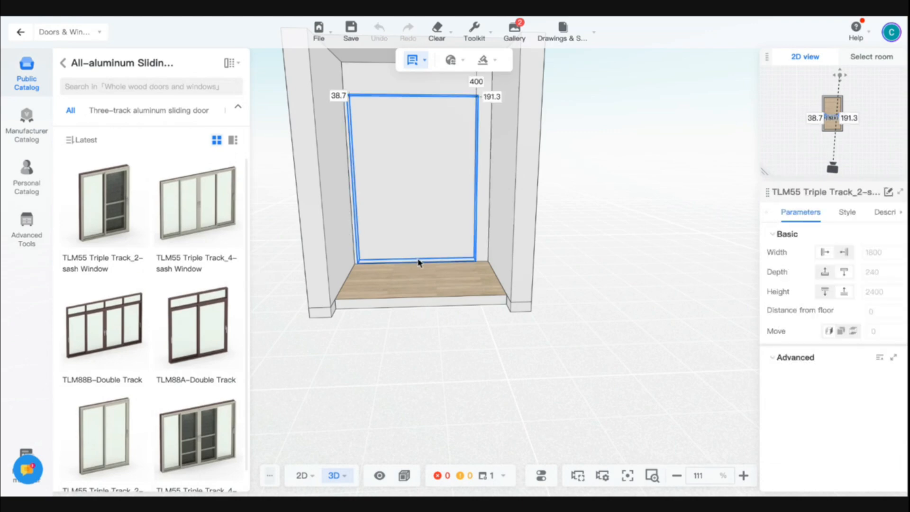
pyautogui.moveTo(423, 261); pyautogui.dragTo(426, 259)
pyautogui.click(424, 259)
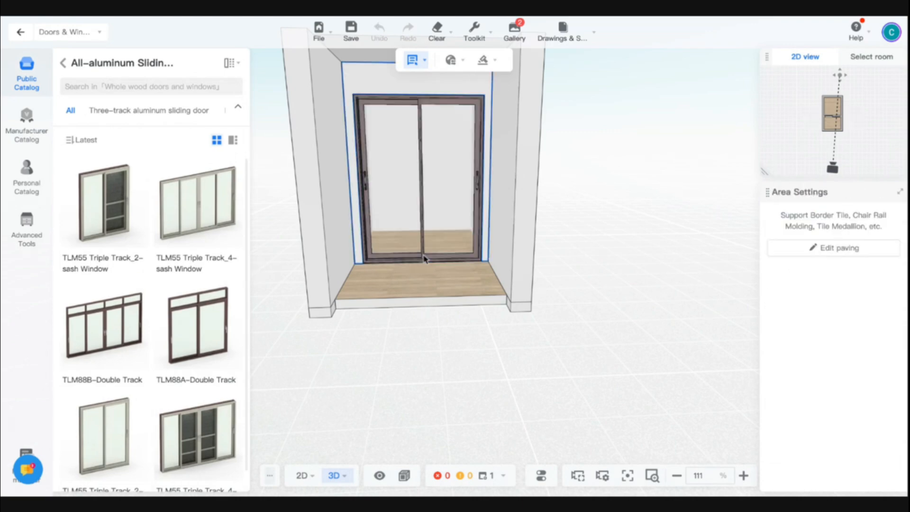
# Select the placed sliding door between the two rooms in a close front view.
pyautogui.click(393, 223)
pyautogui.scroll(5, 413, 260)
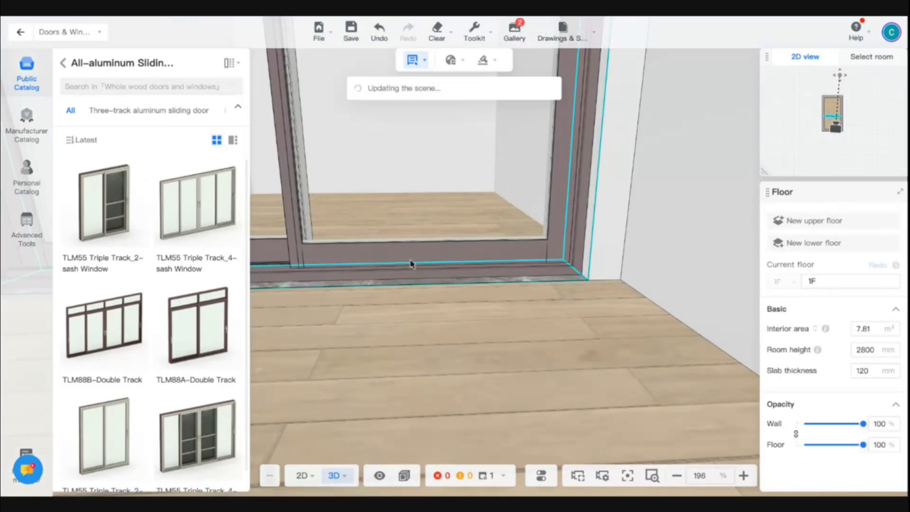
pyautogui.scroll(3, 412, 264)
pyautogui.scroll(-10, 411, 263)
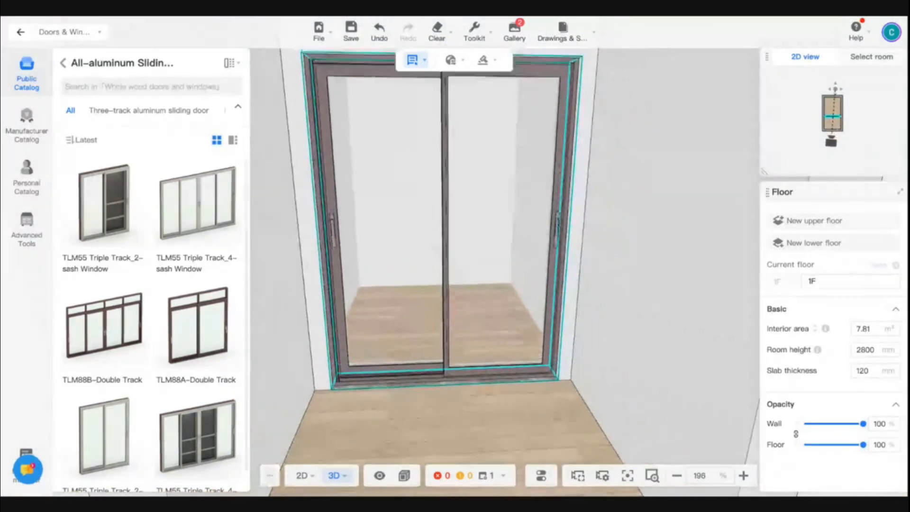
pyautogui.press('q')
pyautogui.click(441, 170)
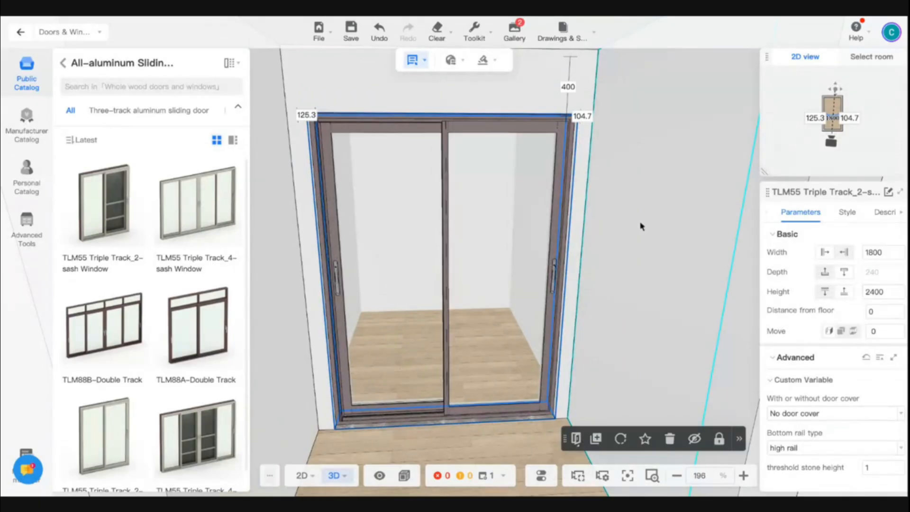
# Replace the selected door's style with Sliding door-21 from the public catalog.
pyautogui.click(842, 213)
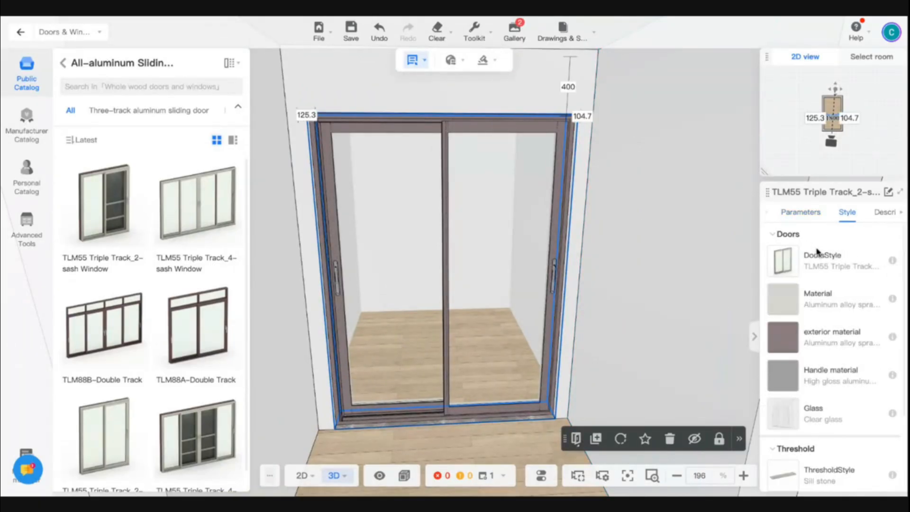
pyautogui.click(783, 261)
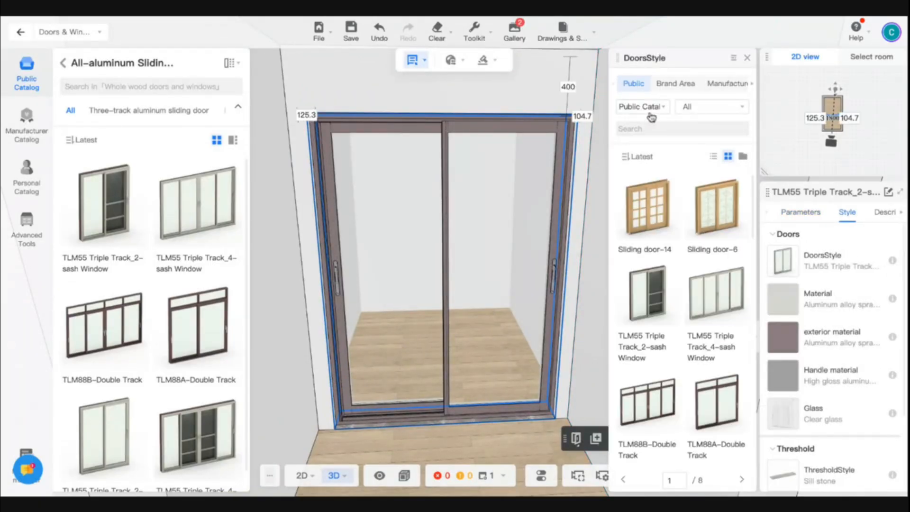
pyautogui.scroll(-4, 659, 208)
pyautogui.scroll(-10, 658, 208)
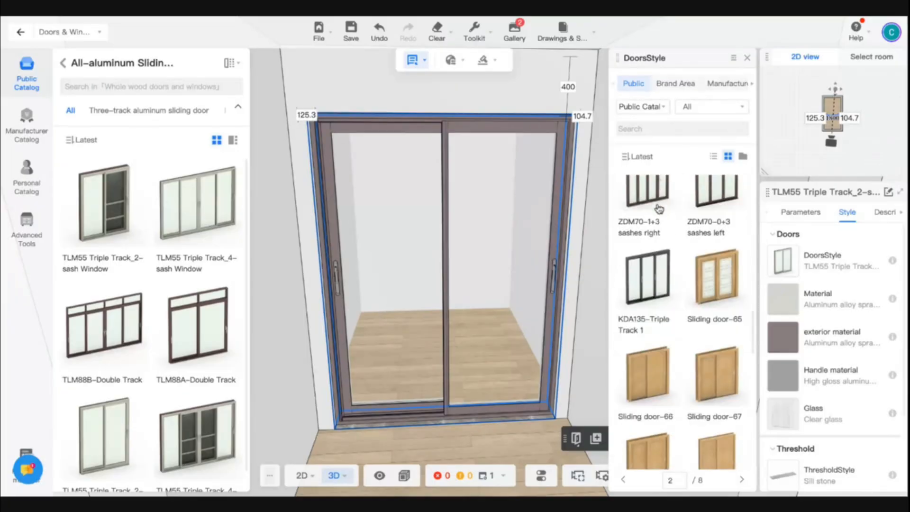
pyautogui.scroll(-15, 682, 323)
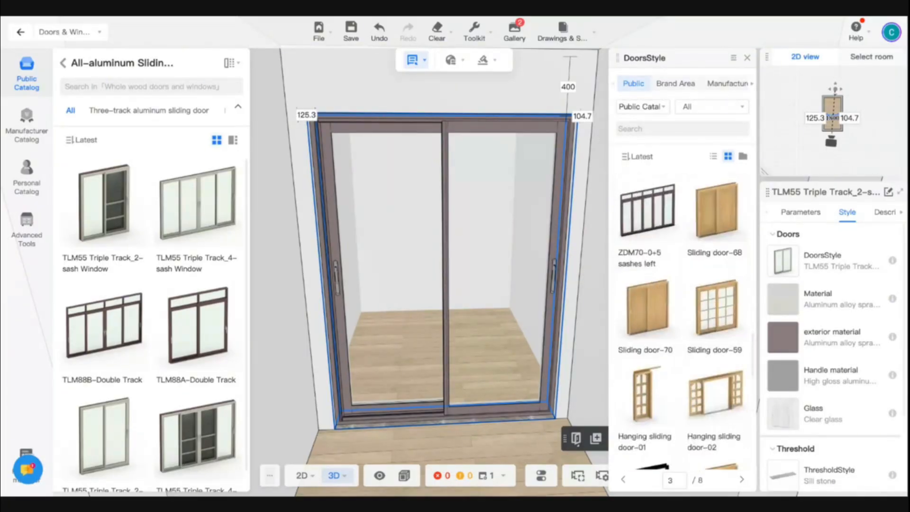
pyautogui.scroll(6, 682, 322)
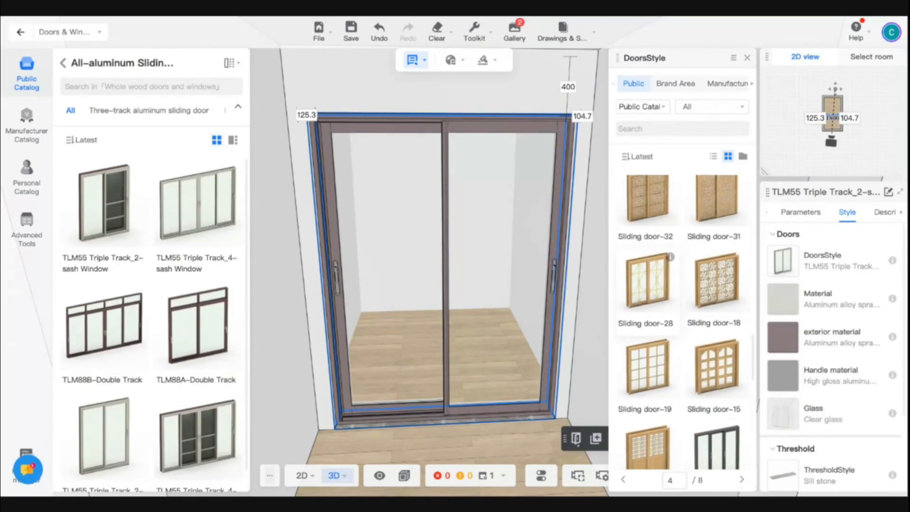
pyautogui.scroll(-8, 682, 322)
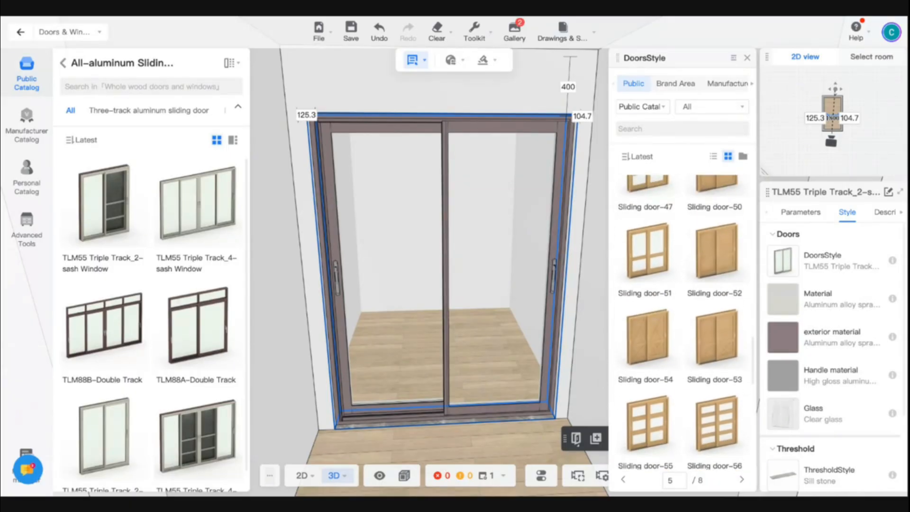
pyautogui.scroll(-6, 651, 239)
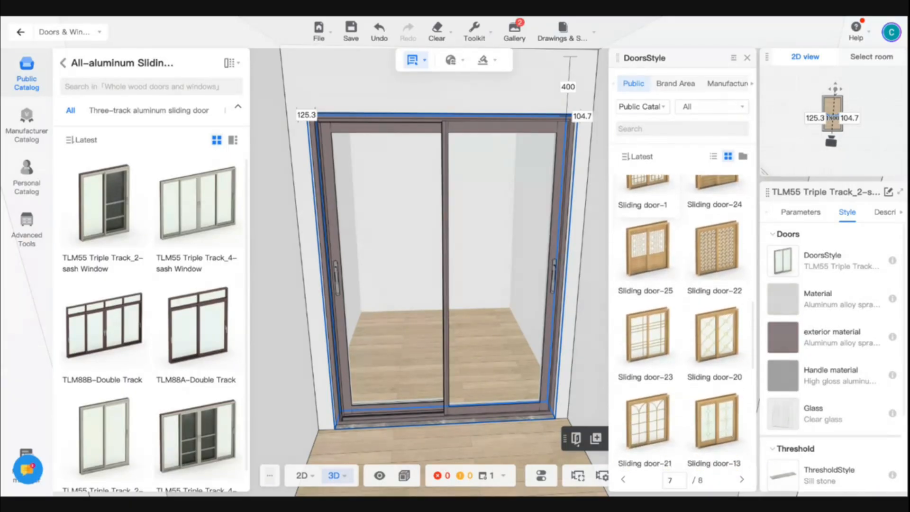
pyautogui.click(651, 239)
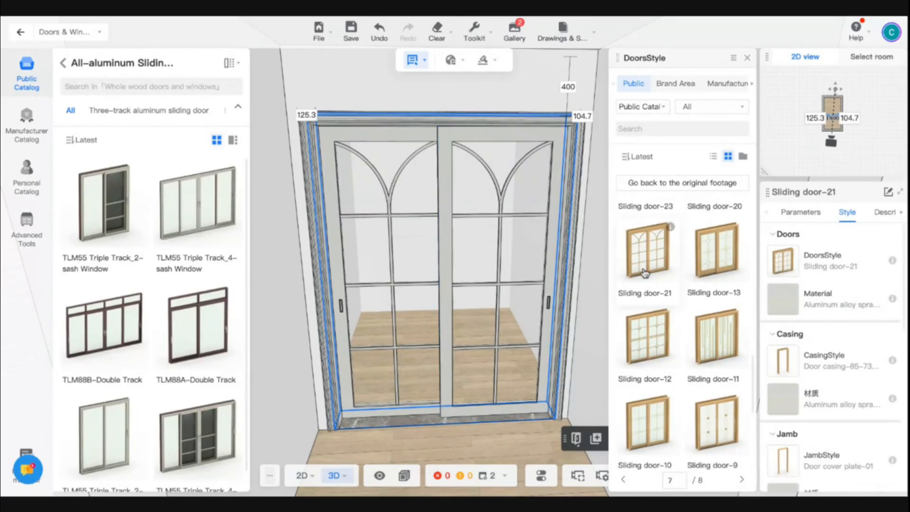
# Apply the Black steel material from the public catalog to the sliding door.
pyautogui.click(784, 307)
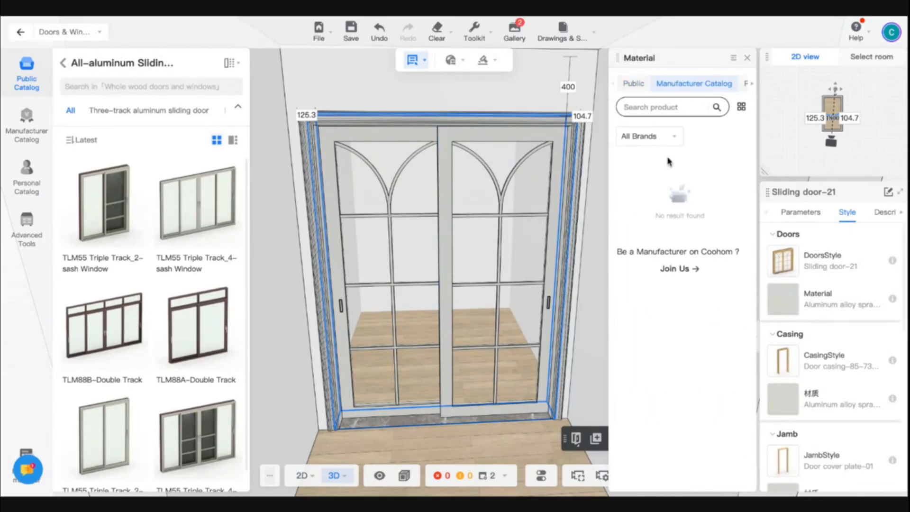
pyautogui.click(633, 83)
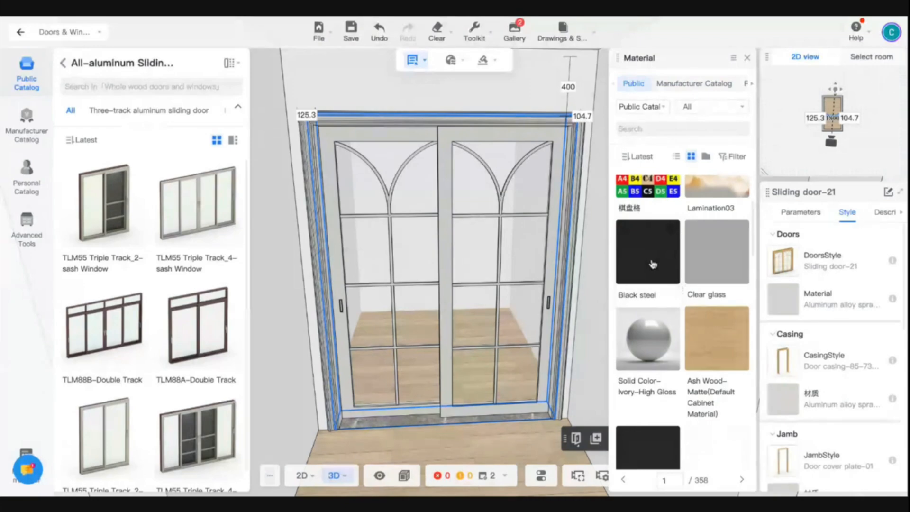
pyautogui.click(652, 264)
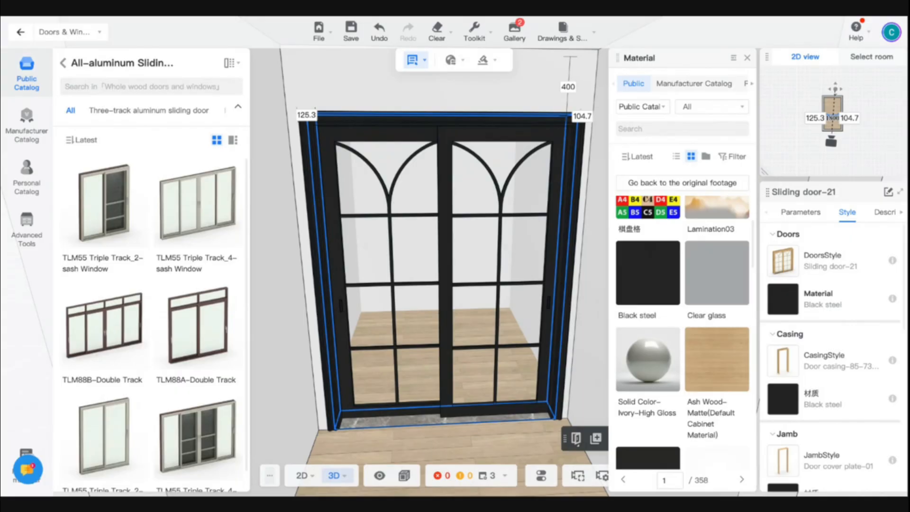
# Expand the door's leaf and inner panel style settings and look through the leaf styles in the public catalog.
pyautogui.scroll(-6, 836, 362)
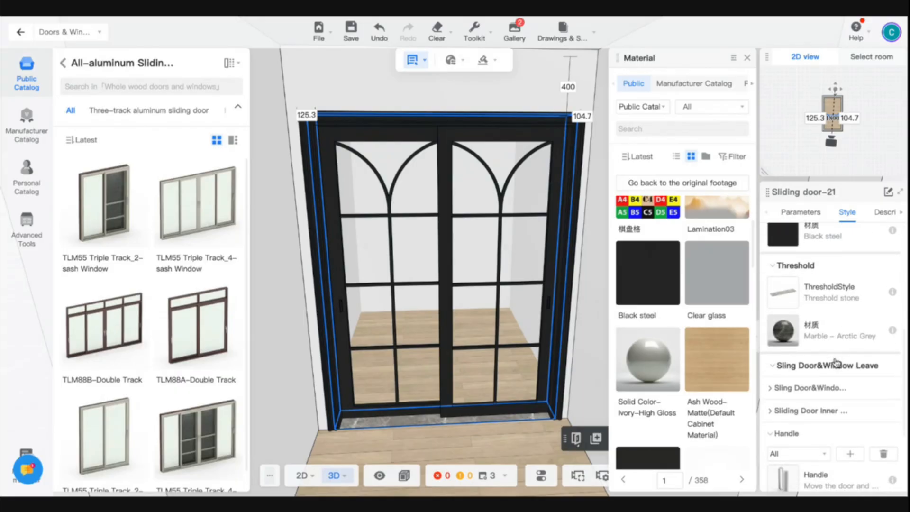
pyautogui.scroll(-3, 836, 363)
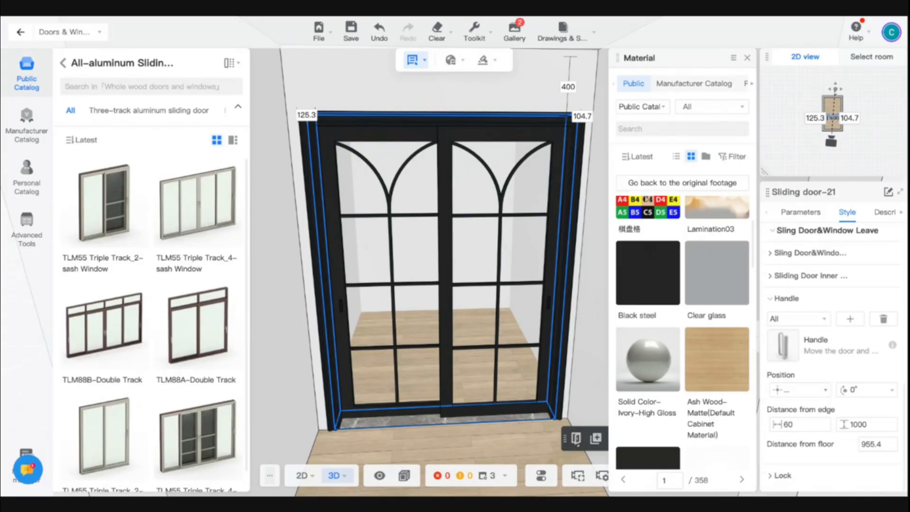
pyautogui.click(806, 275)
pyautogui.click(795, 252)
pyautogui.click(788, 284)
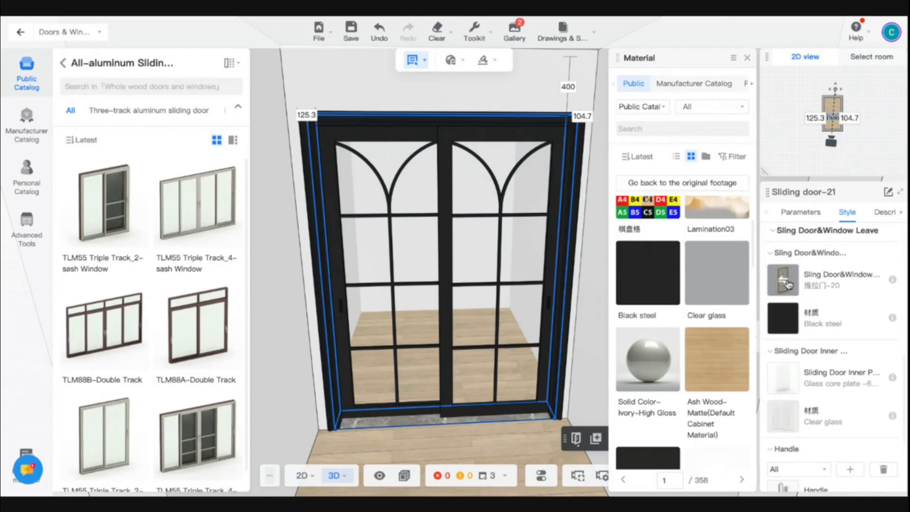
pyautogui.scroll(-10, 682, 265)
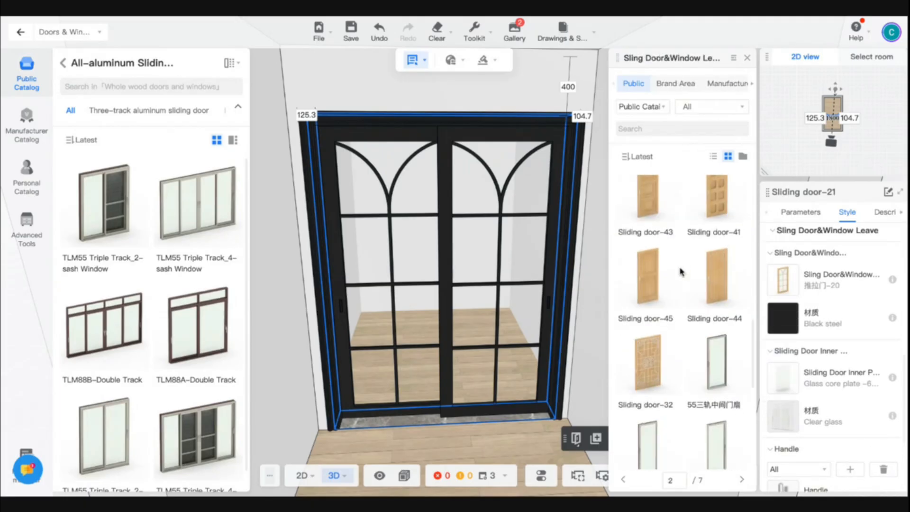
pyautogui.scroll(-5, 681, 271)
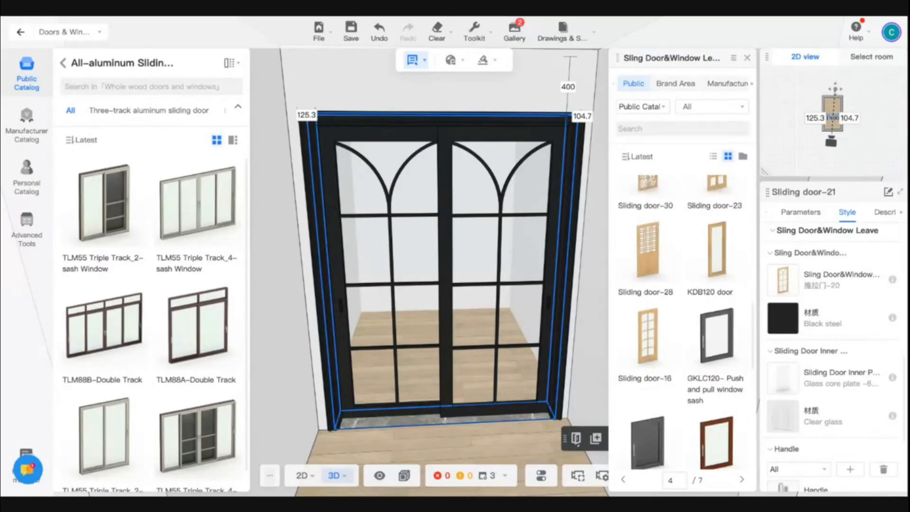
pyautogui.scroll(-6, 681, 313)
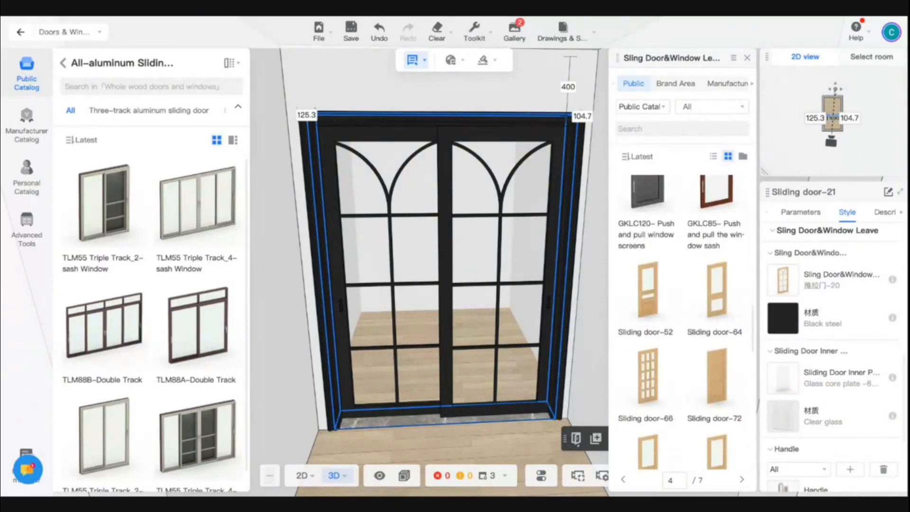
pyautogui.scroll(-6, 682, 322)
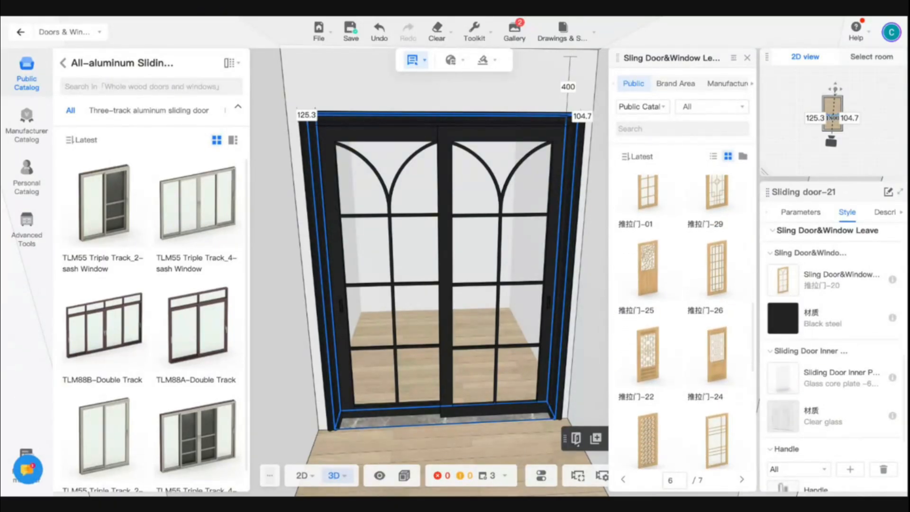
pyautogui.scroll(-5, 683, 322)
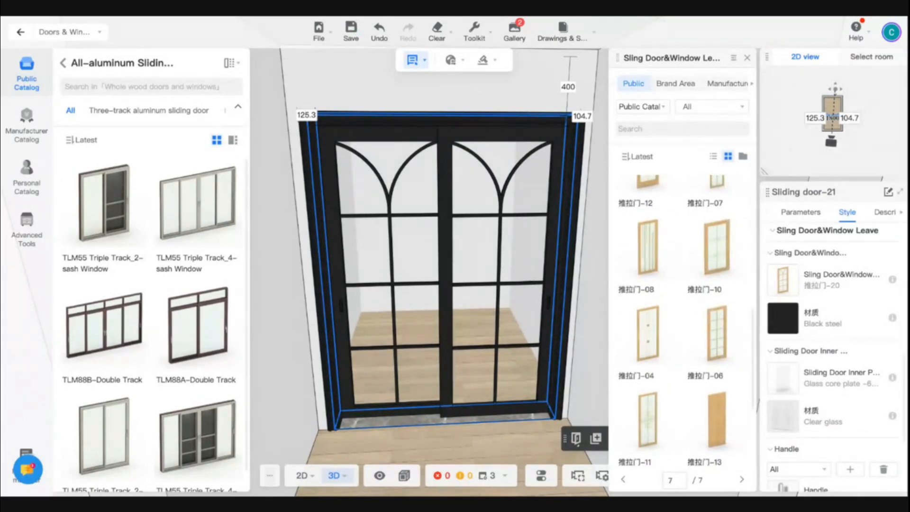
pyautogui.scroll(8, 683, 322)
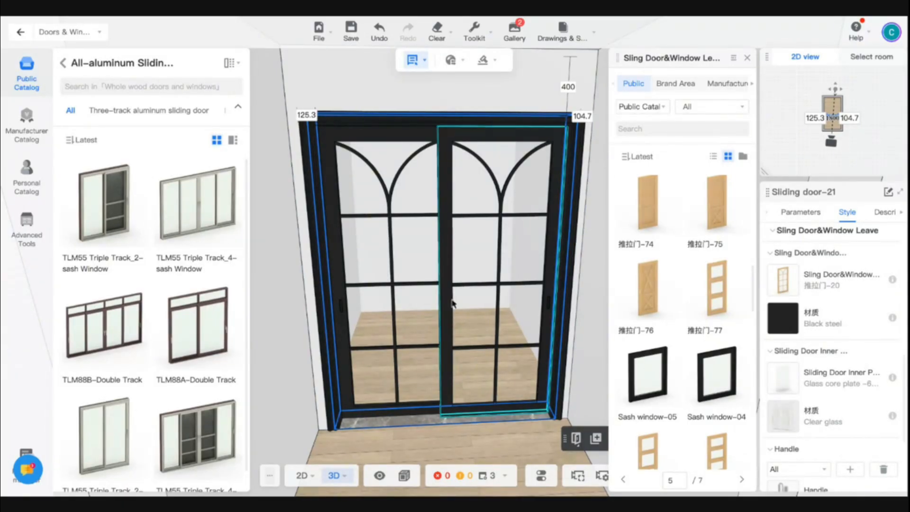
pyautogui.moveTo(415, 444)
pyautogui.mouseDown()
pyautogui.moveTo(433, 450)
pyautogui.moveTo(413, 449)
pyautogui.mouseUp()
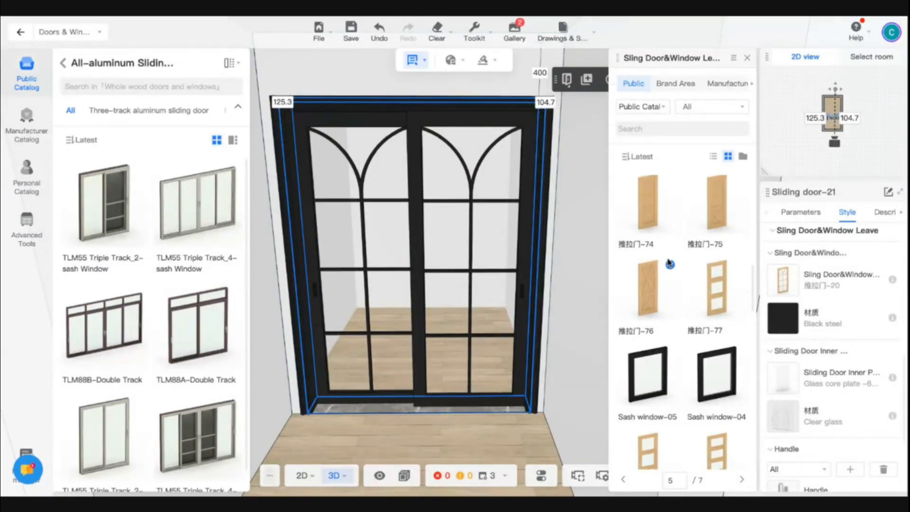
# View the details of the door style Sliding door-21 and highlight its name.
pyautogui.scroll(8, 871, 284)
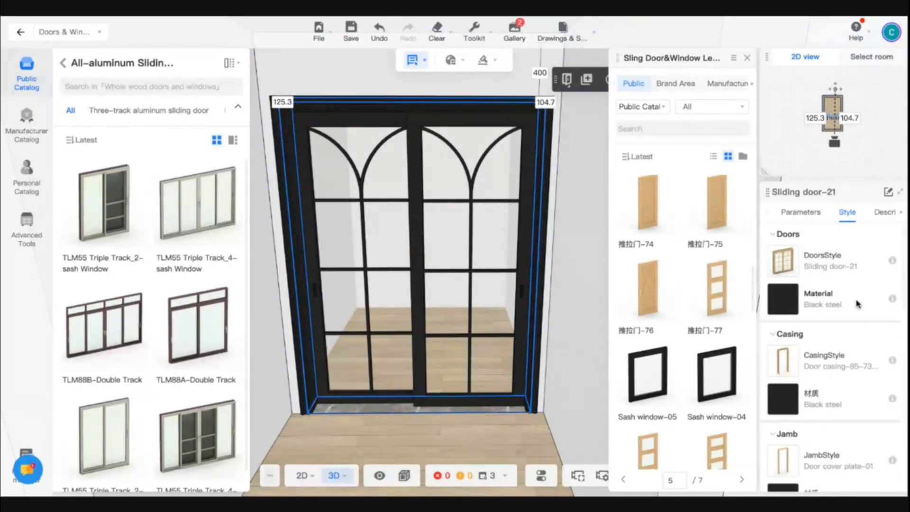
pyautogui.moveTo(892, 260)
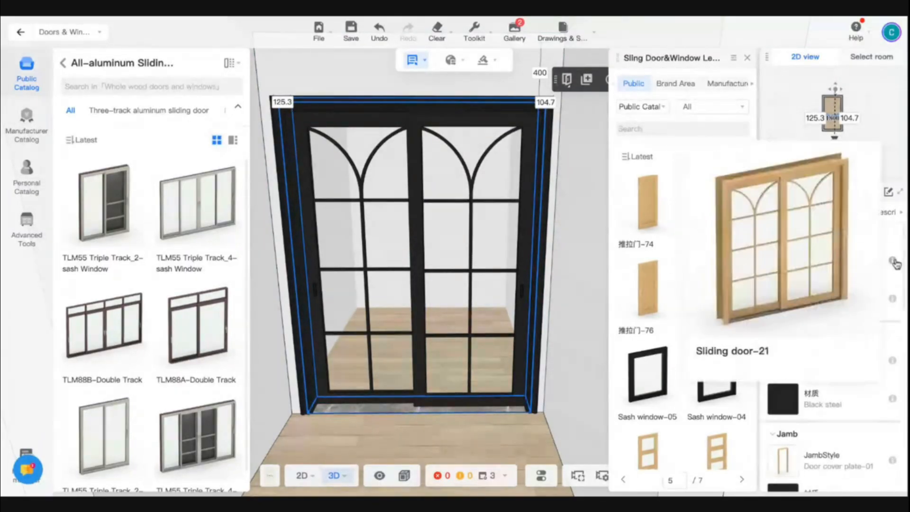
pyautogui.tripleClick(744, 353)
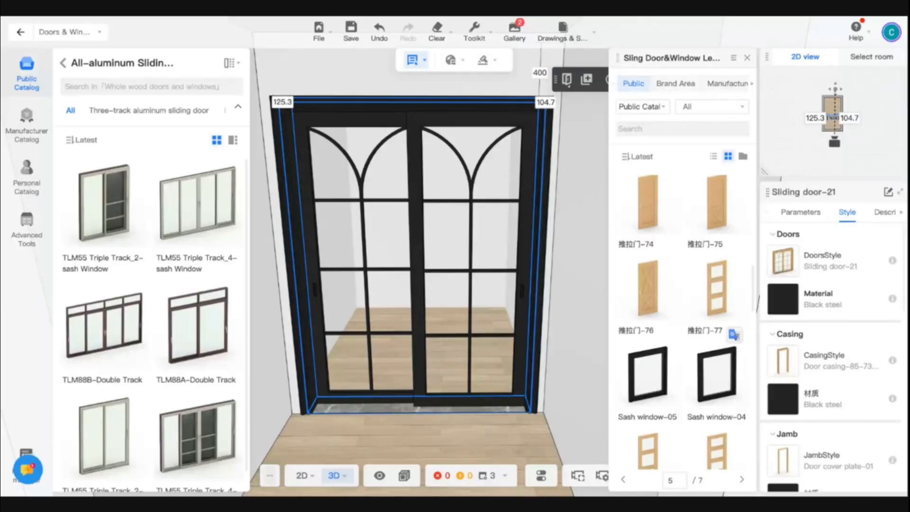
pyautogui.moveTo(892, 260)
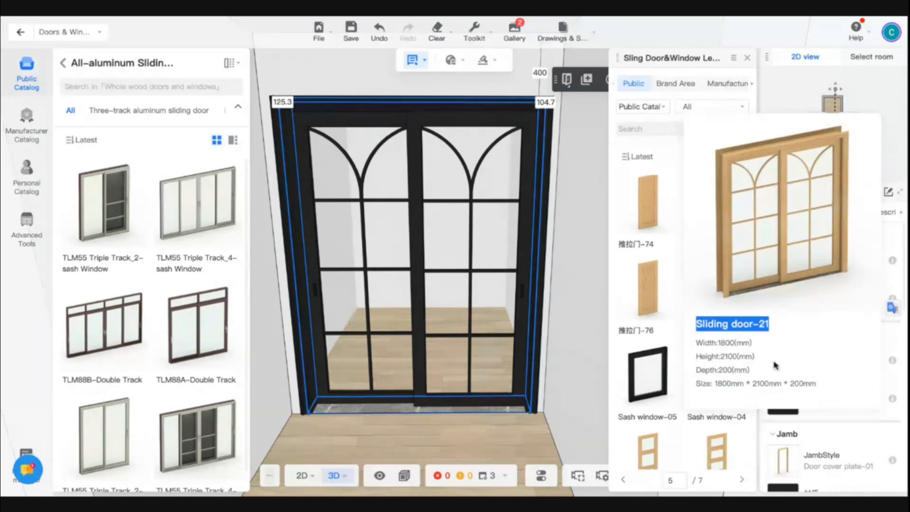
# Look back through the earlier pages of leaf styles, from Sliding door-52 to Sliding door-36.
pyautogui.scroll(5, 649, 302)
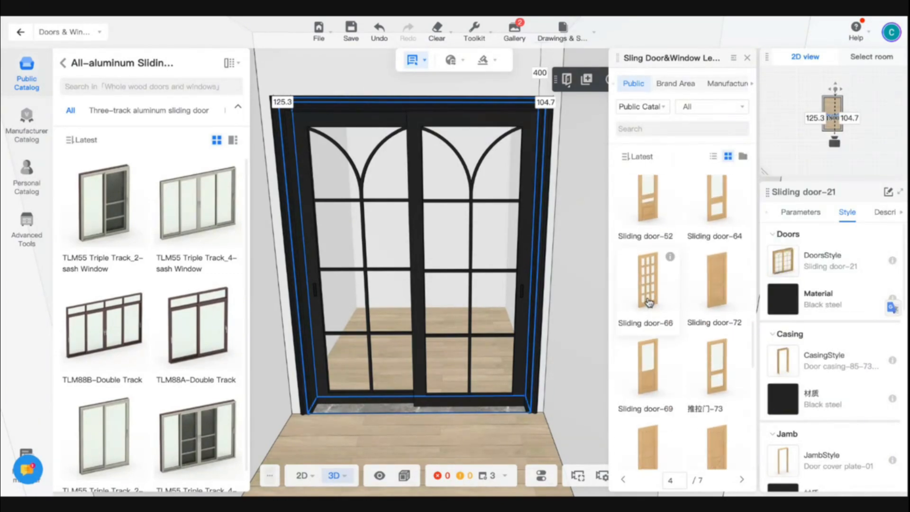
pyautogui.scroll(4, 649, 302)
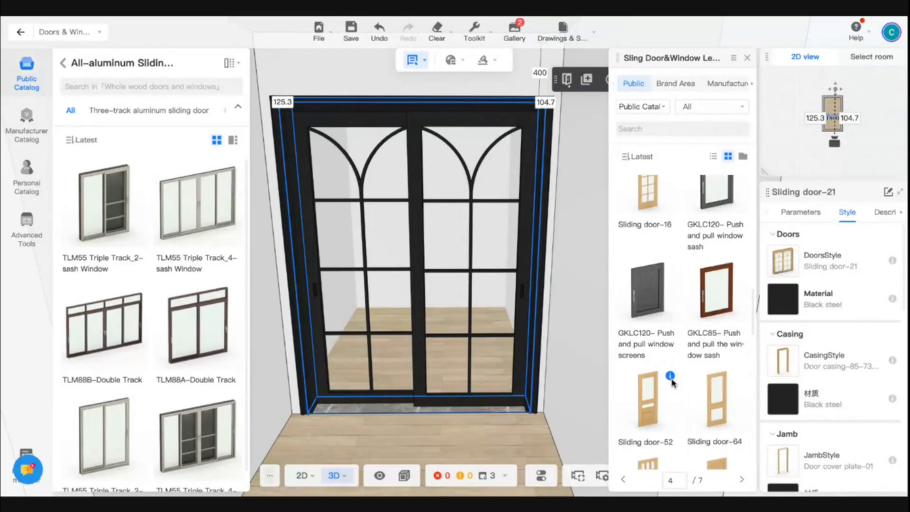
pyautogui.scroll(3, 666, 369)
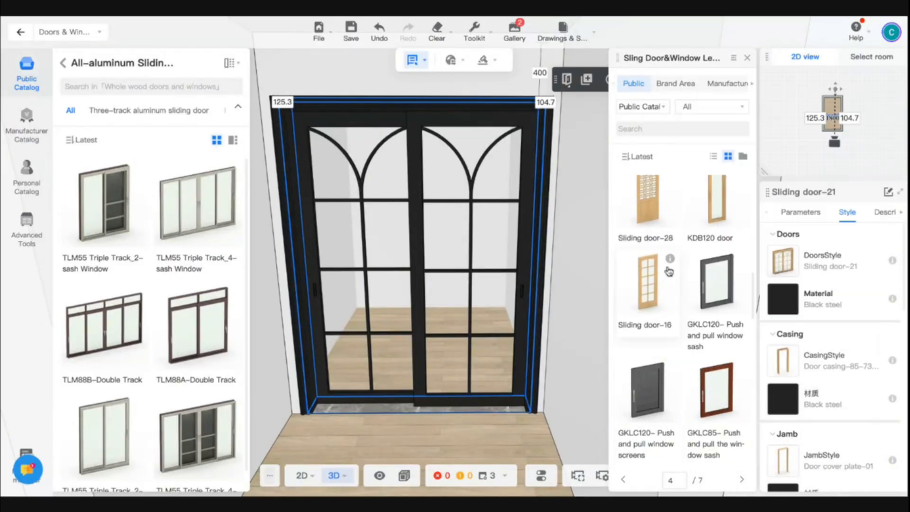
pyautogui.scroll(3, 663, 277)
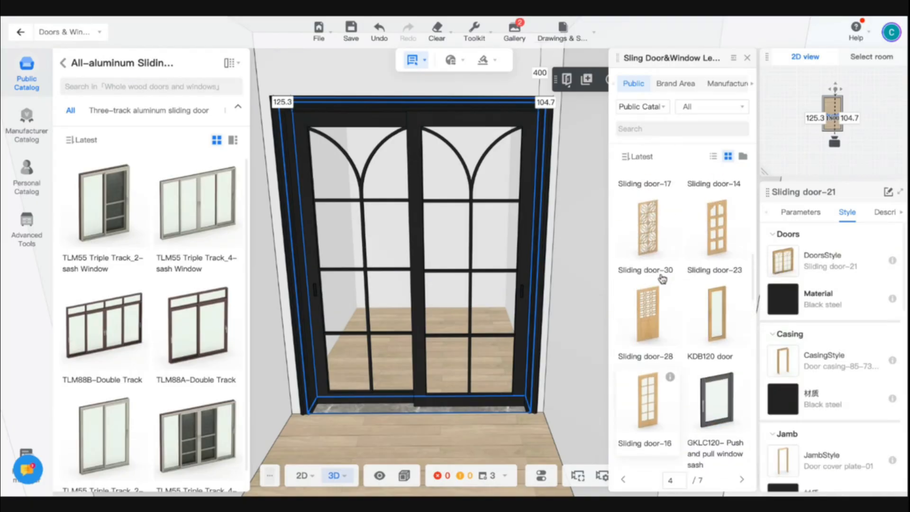
pyautogui.scroll(1, 662, 279)
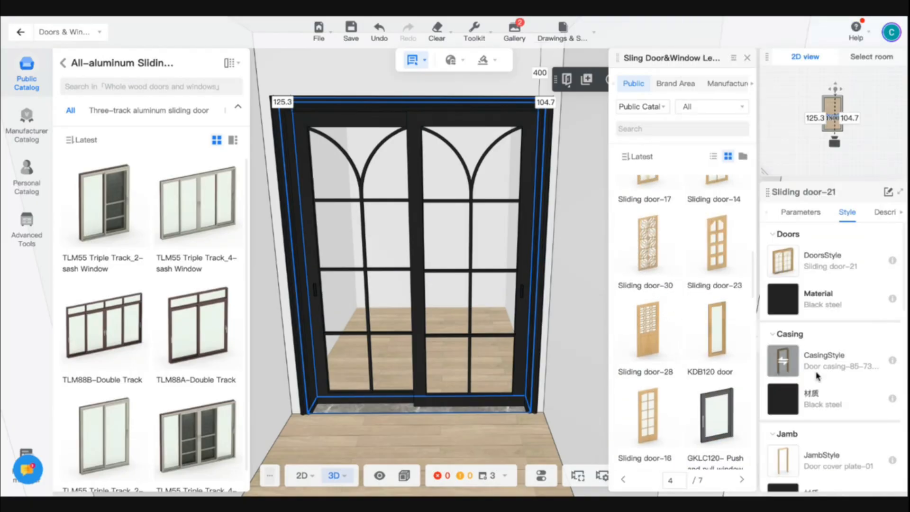
pyautogui.scroll(5, 679, 244)
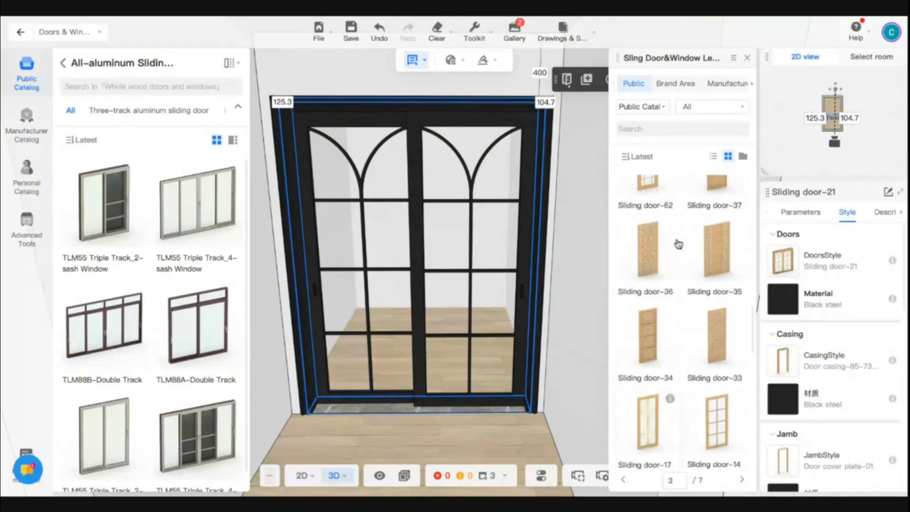
# Examine the public catalog materials for the door, including the details of Black steel and Opaque Powder Coated -Black.
pyautogui.click(783, 299)
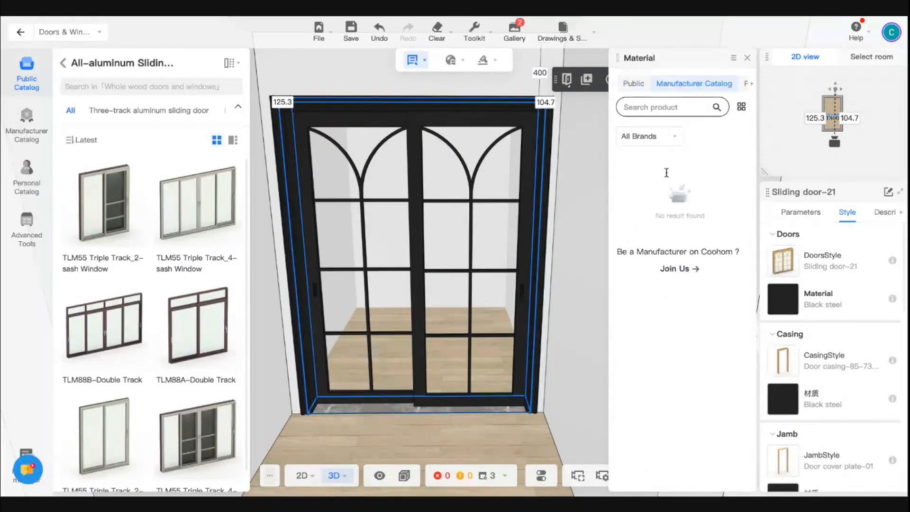
pyautogui.click(633, 83)
pyautogui.moveTo(670, 369)
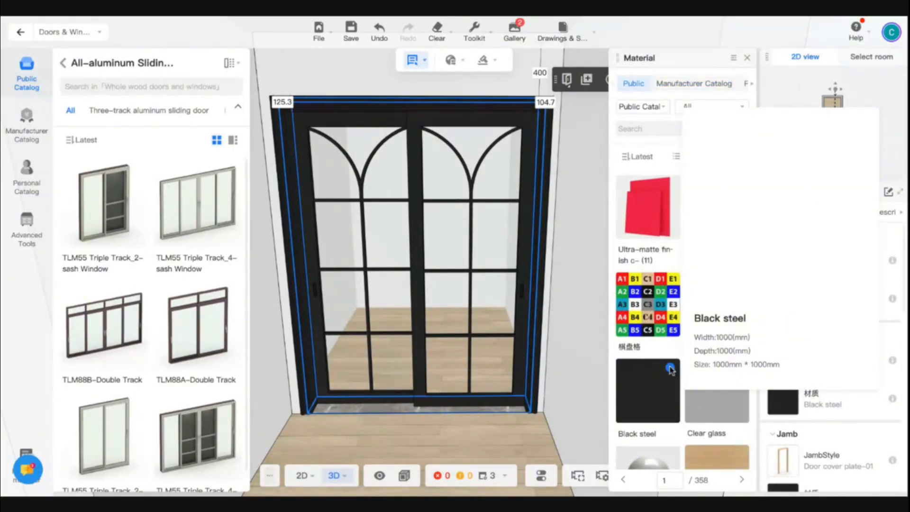
pyautogui.scroll(-2, 673, 361)
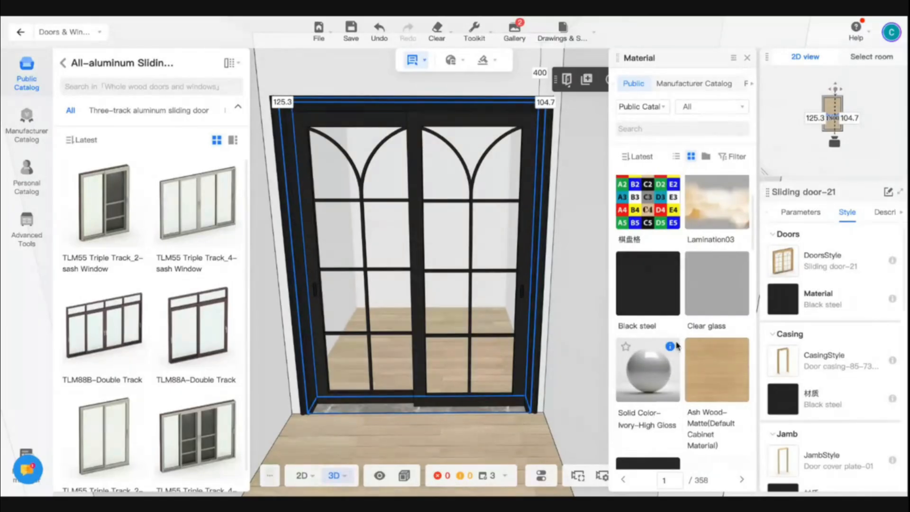
pyautogui.scroll(-2, 677, 346)
pyautogui.moveTo(674, 344)
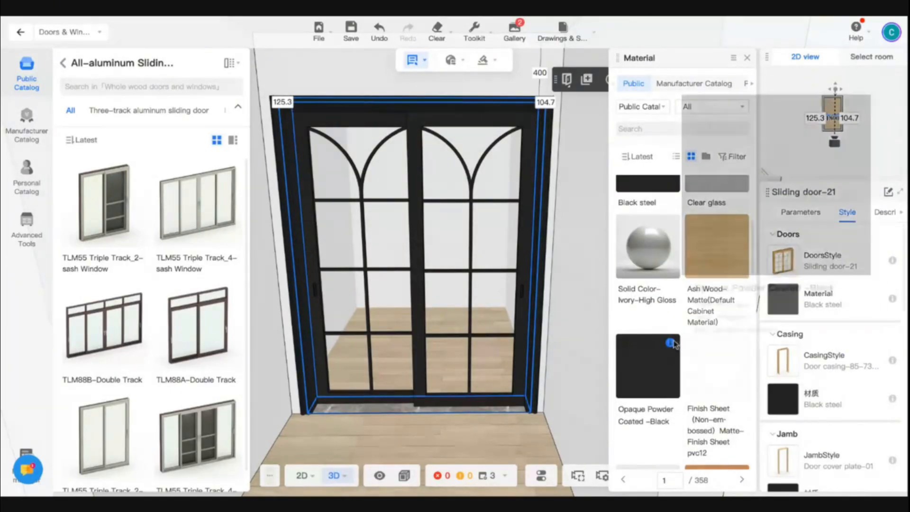
# Leave the Doors & Windows tool and open the Seats & Sofas category of the public furniture models.
pyautogui.scroll(-2, 682, 370)
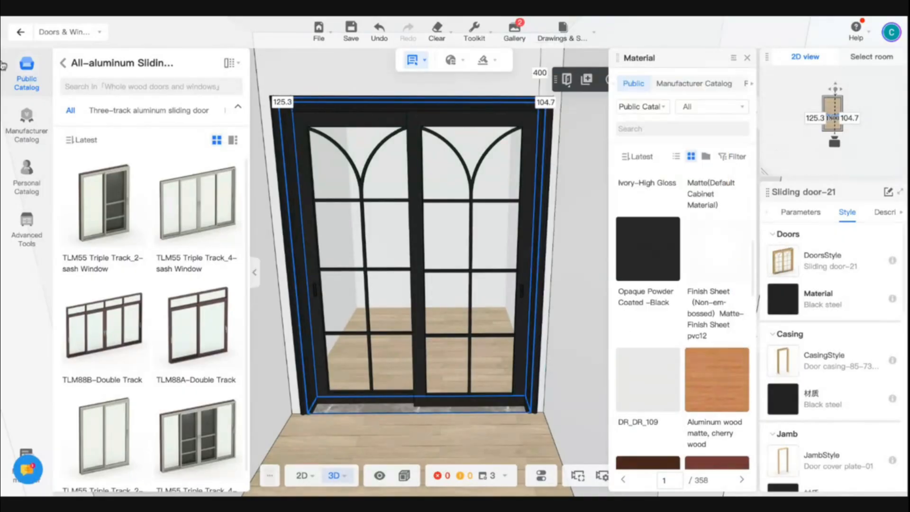
pyautogui.click(20, 32)
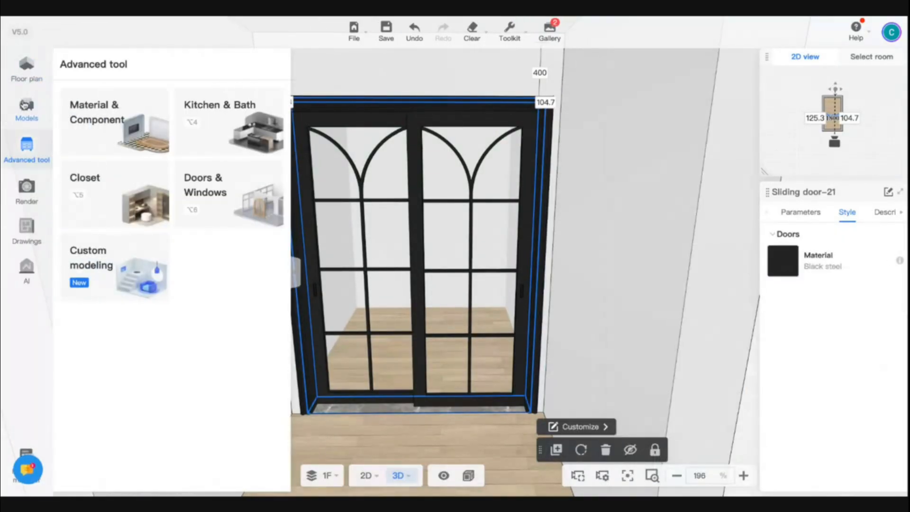
pyautogui.click(25, 105)
pyautogui.click(127, 235)
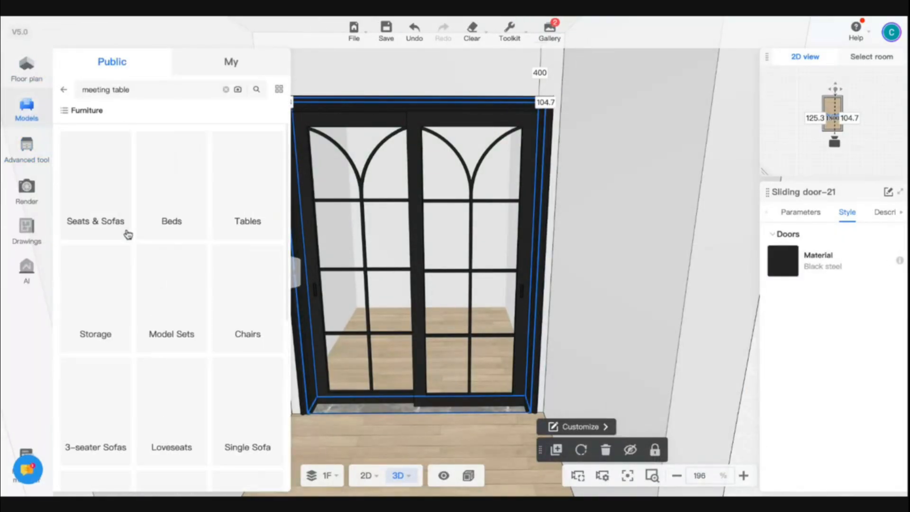
pyautogui.click(107, 176)
pyautogui.moveTo(137, 274)
pyautogui.mouseDown()
pyautogui.moveTo(121, 273)
pyautogui.moveTo(154, 313)
pyautogui.moveTo(126, 288)
pyautogui.mouseUp()
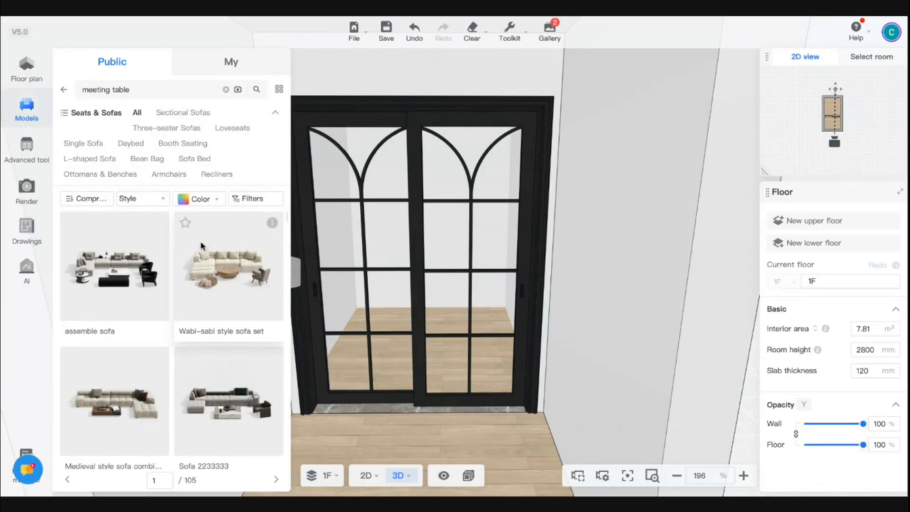
# View the product details of the Wabi-sabi style sofa set and highlight text in them.
pyautogui.moveTo(272, 224)
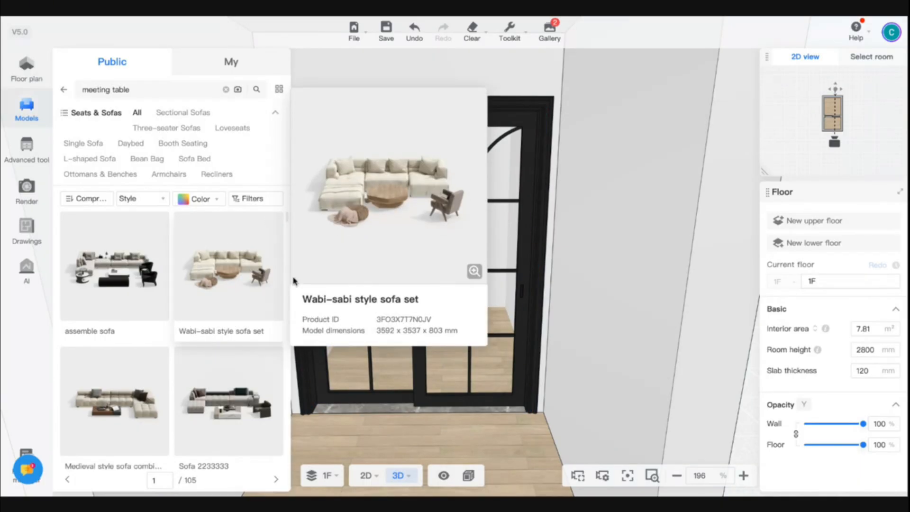
pyautogui.doubleClick(386, 326)
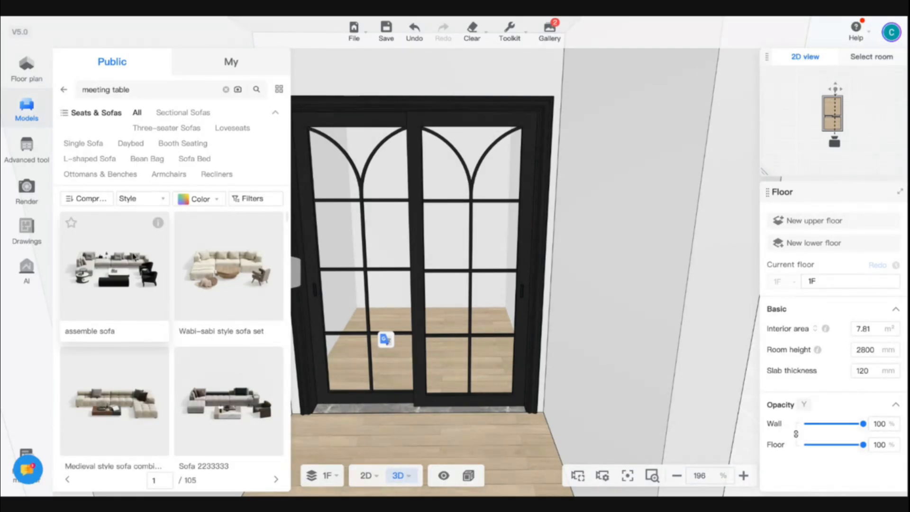
pyautogui.moveTo(271, 225)
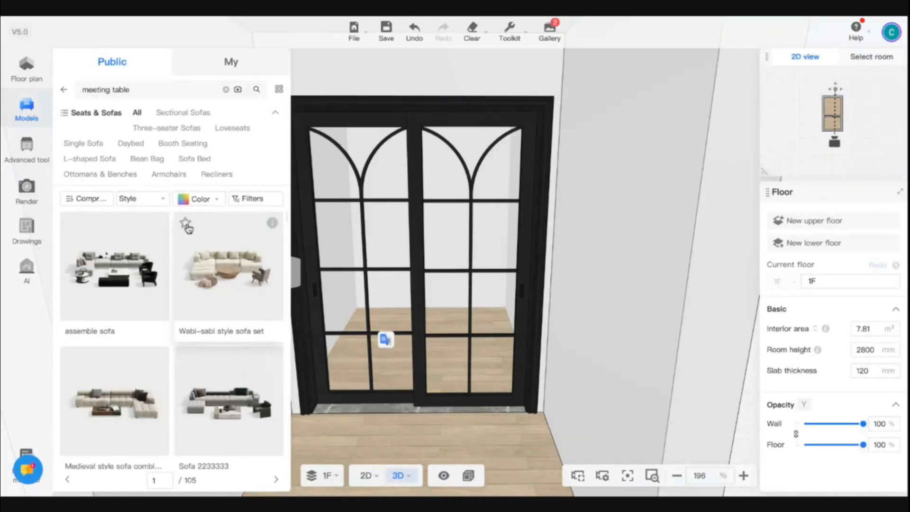
# Add the Wabi-sabi style sofa set to the favorites in a new folder named Live Session.
pyautogui.click(189, 225)
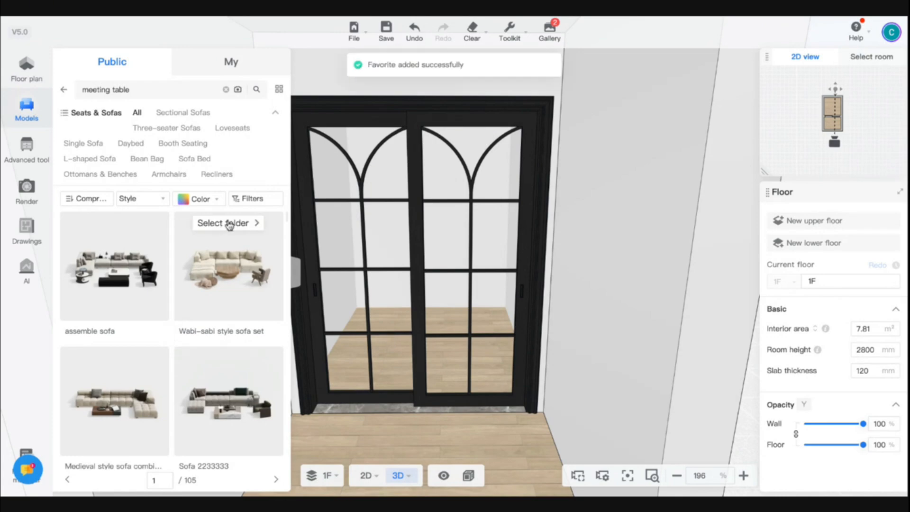
pyautogui.click(228, 291)
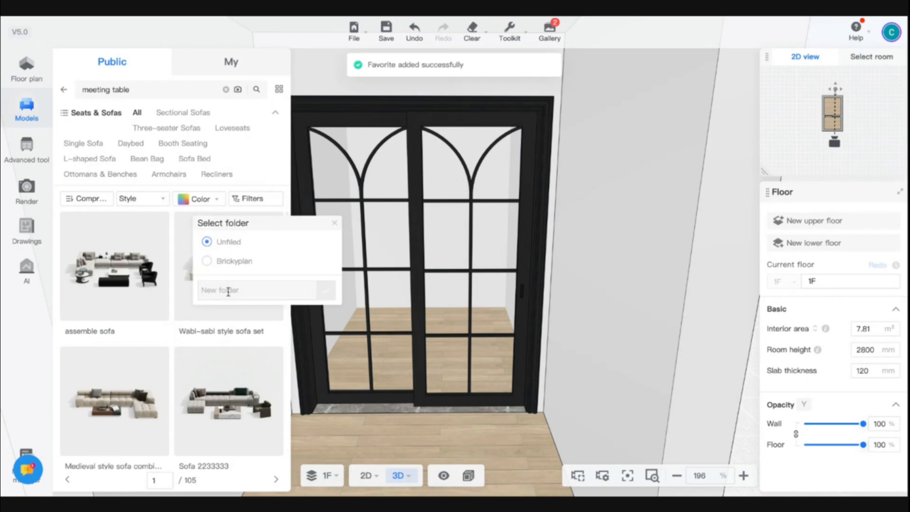
pyautogui.write('L')
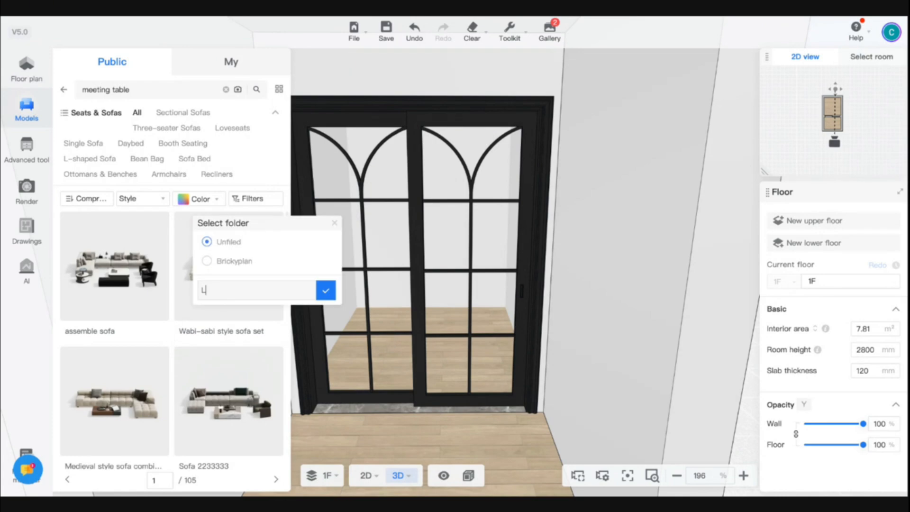
pyautogui.write('ive Session')
pyautogui.click(324, 291)
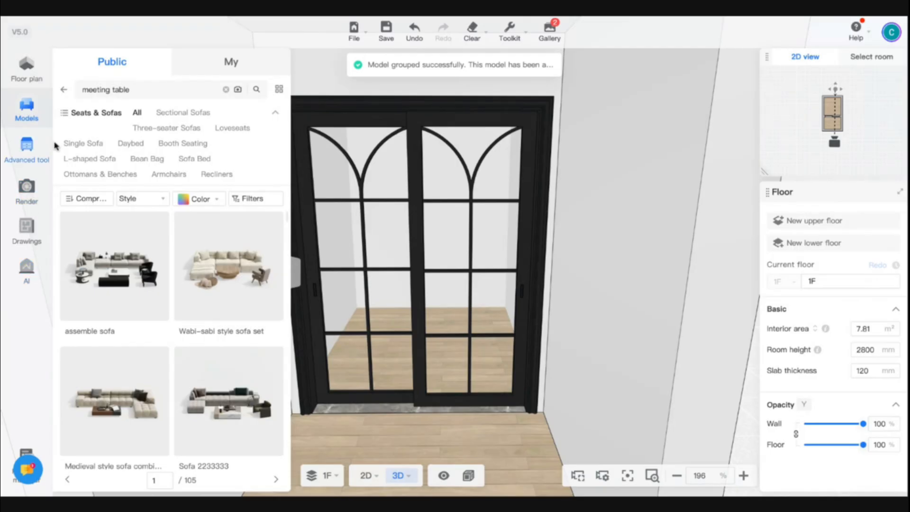
# Open the Live Session folder in the personal favorites to view the saved model.
pyautogui.click(230, 62)
pyautogui.click(113, 85)
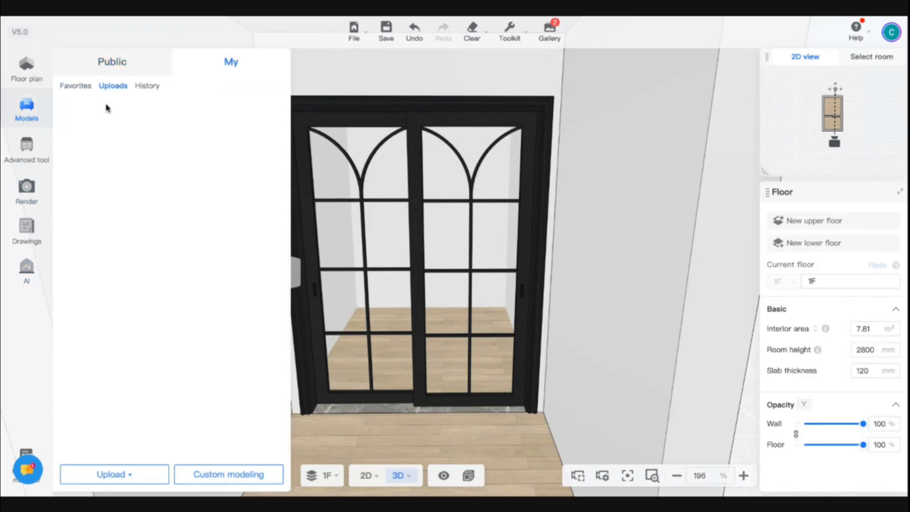
pyautogui.click(112, 62)
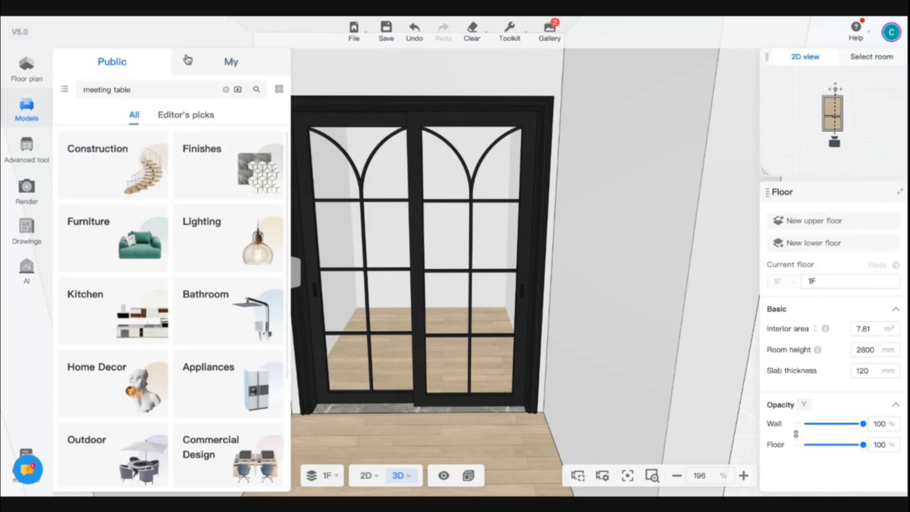
pyautogui.click(231, 62)
pyautogui.click(76, 85)
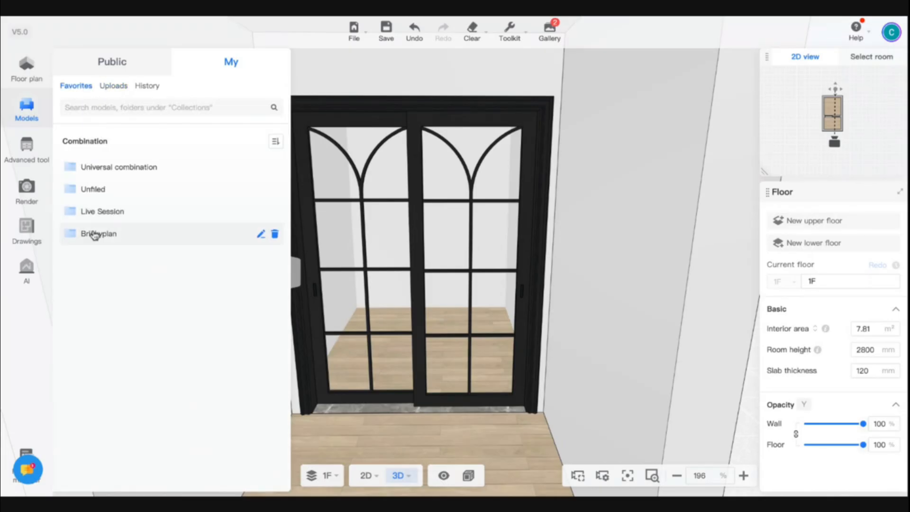
pyautogui.click(93, 212)
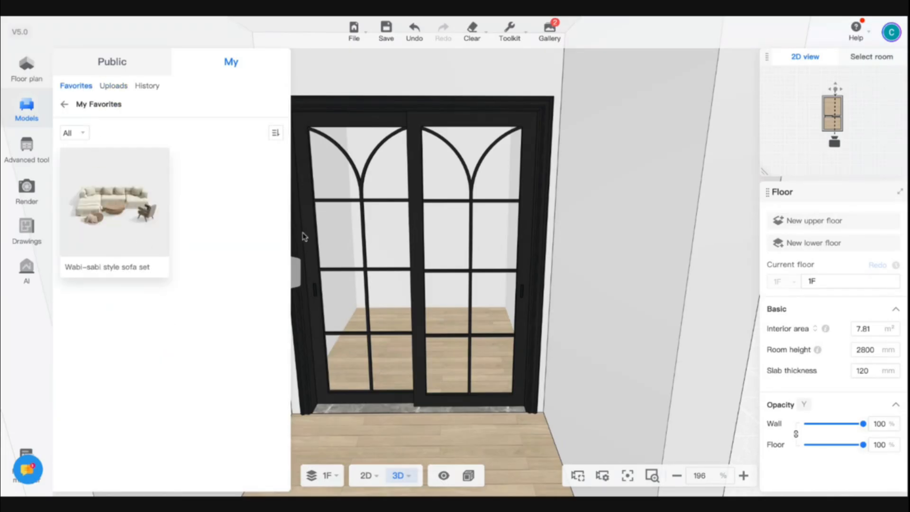